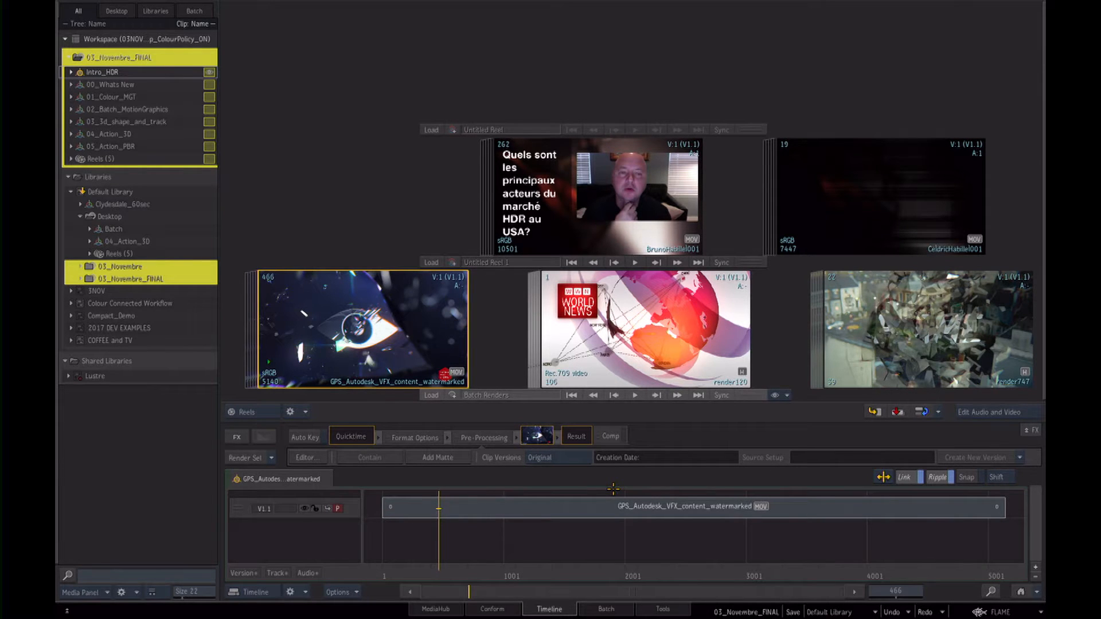
Display the 00_Whats New reels on the desktop, and after them the 01_Colour_MGT reels.
left_click(210, 84)
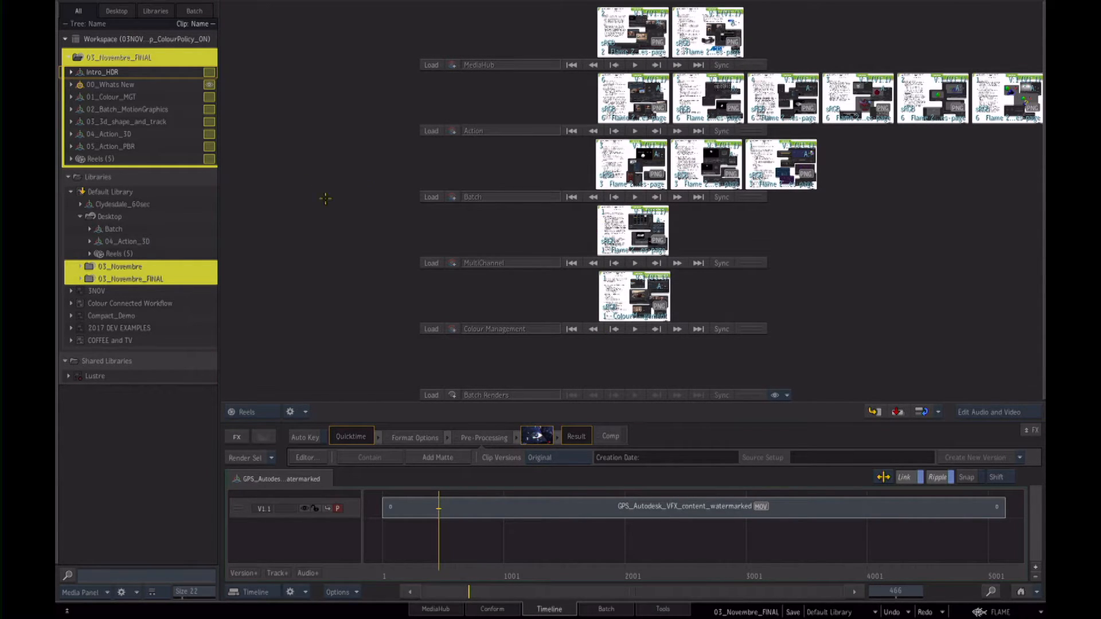
left_click(210, 97)
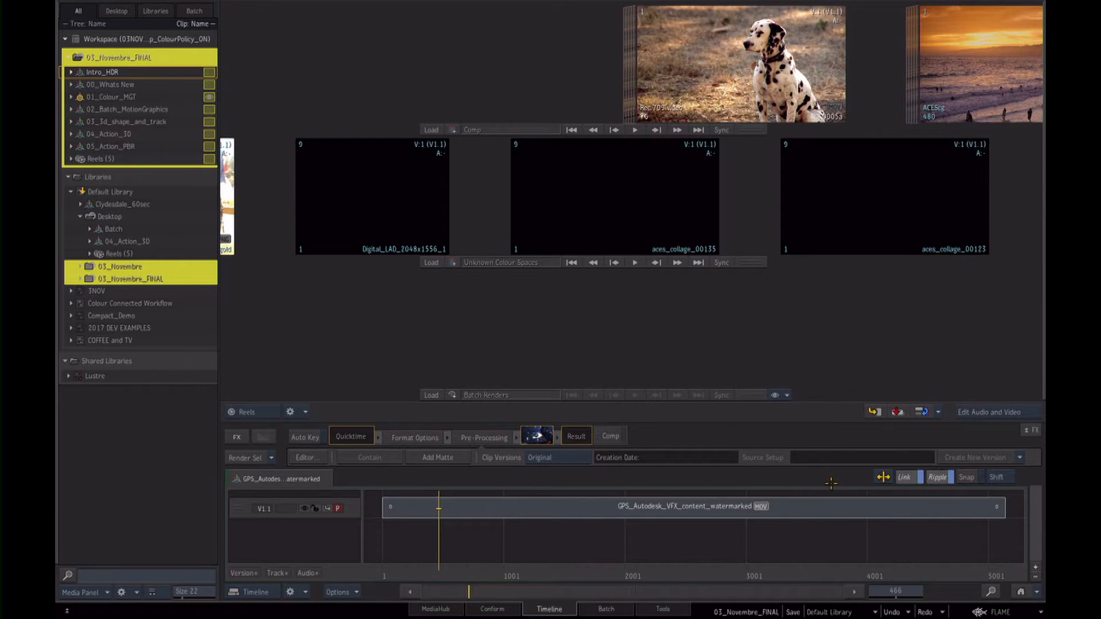
Exit Flame, close the leftover console window and relaunch Flame to its project start screen.
left_click(977, 611)
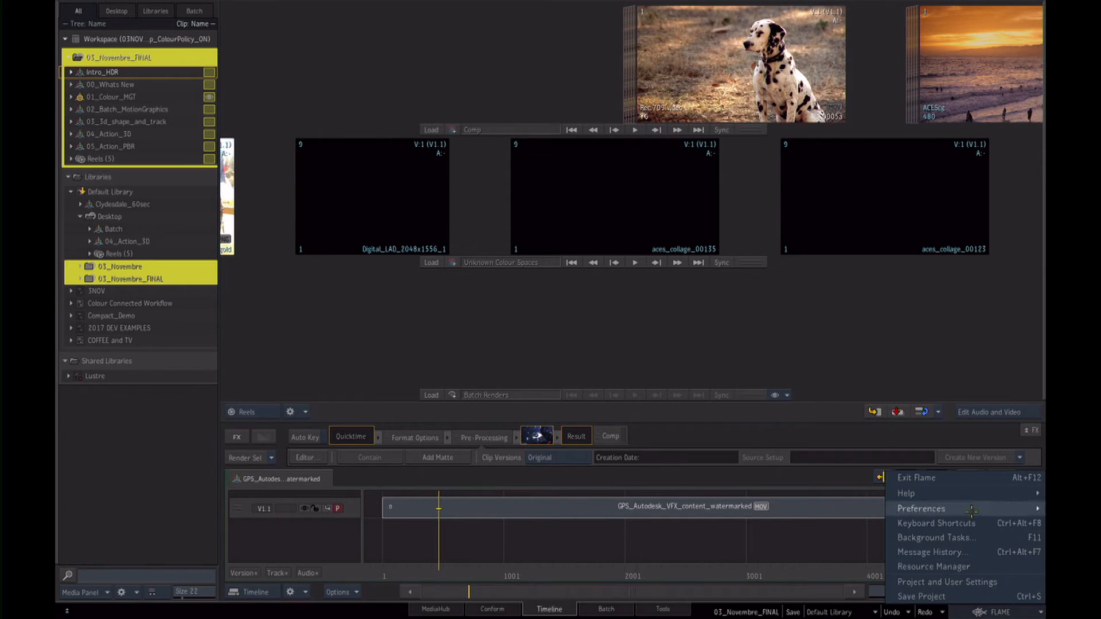
left_click(978, 479)
left_click(573, 344)
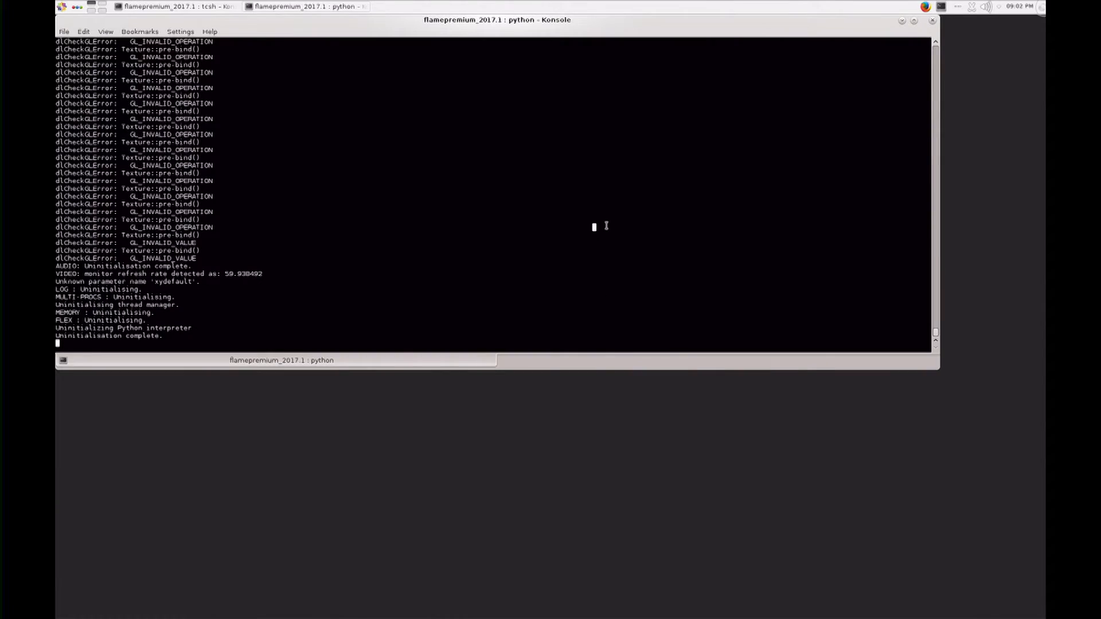
left_click(932, 21)
double_click(86, 118)
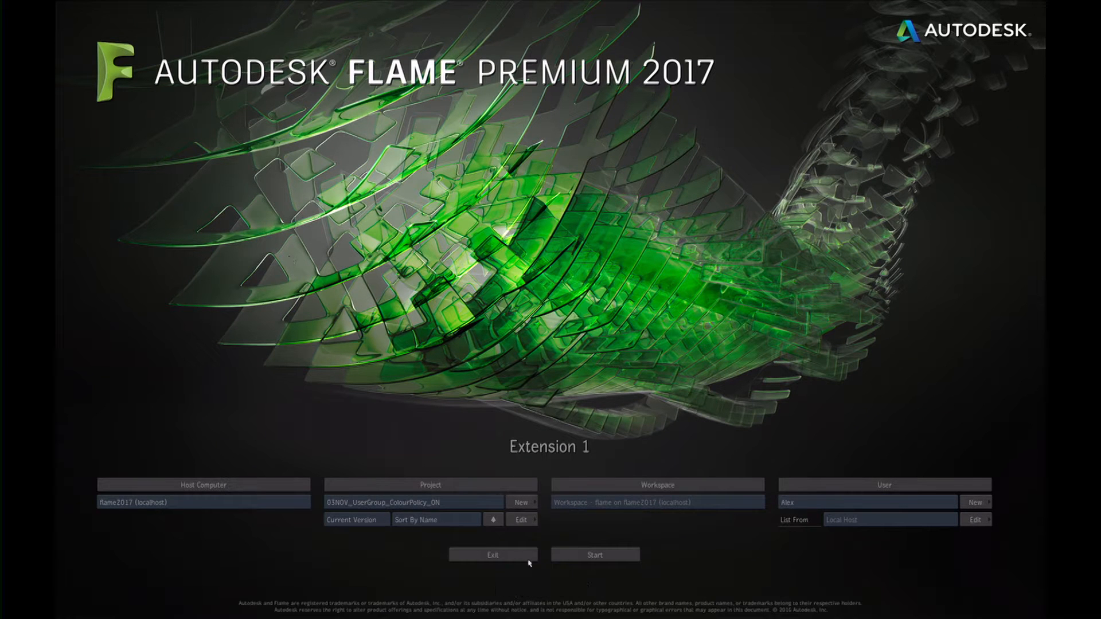
Examine the colour policy sources and the Autodesk presets offered for a new project, and cancel without creating the project.
left_click(521, 502)
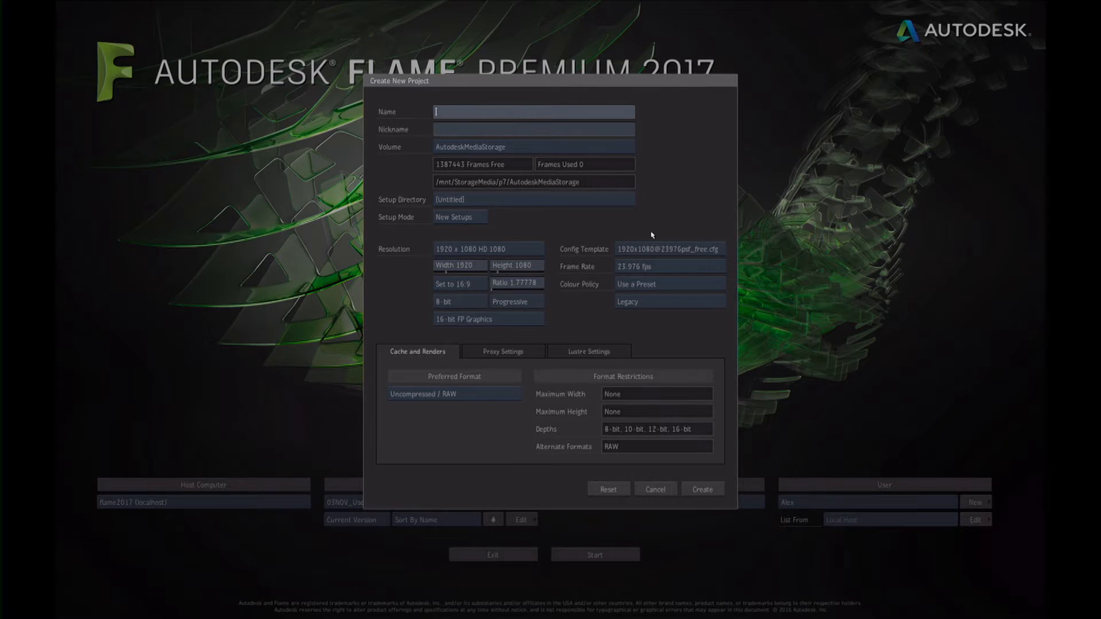
left_click(668, 285)
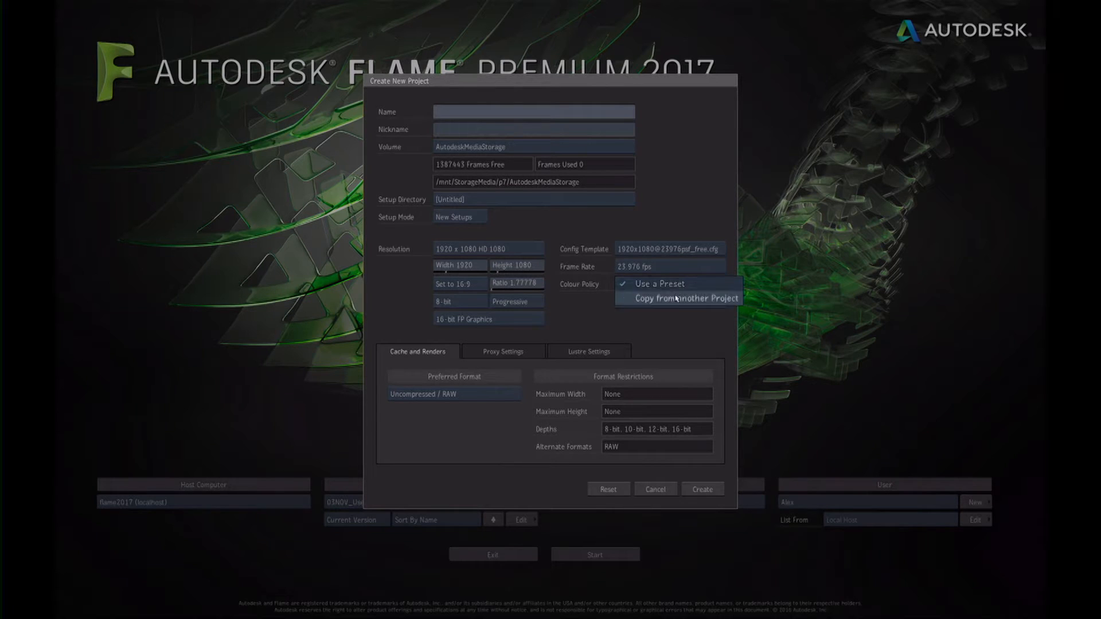
left_click(670, 301)
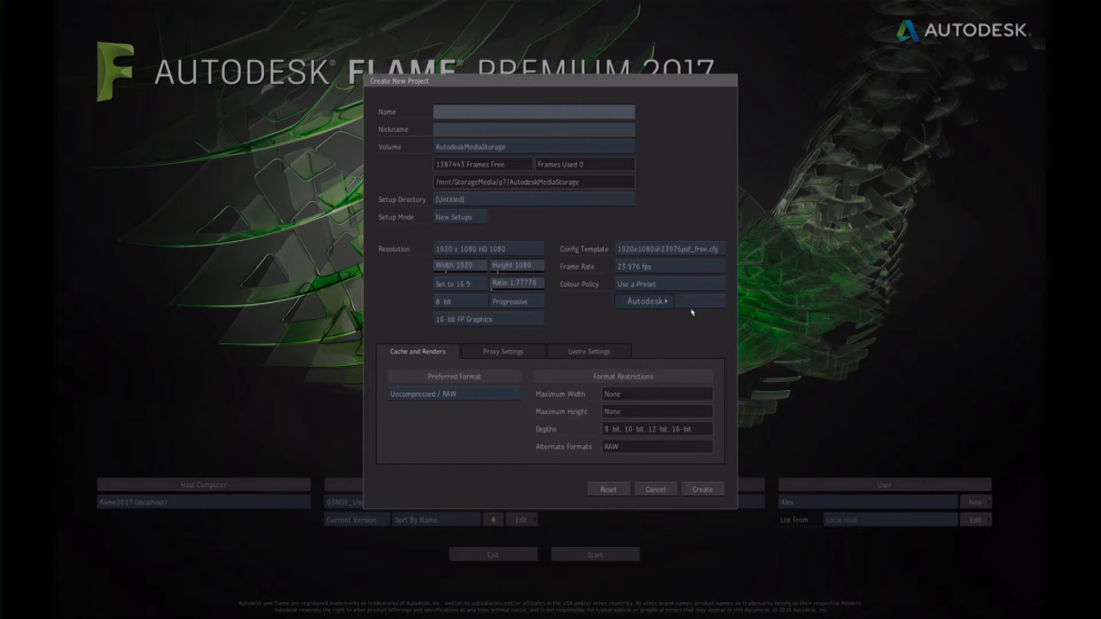
left_click(675, 332)
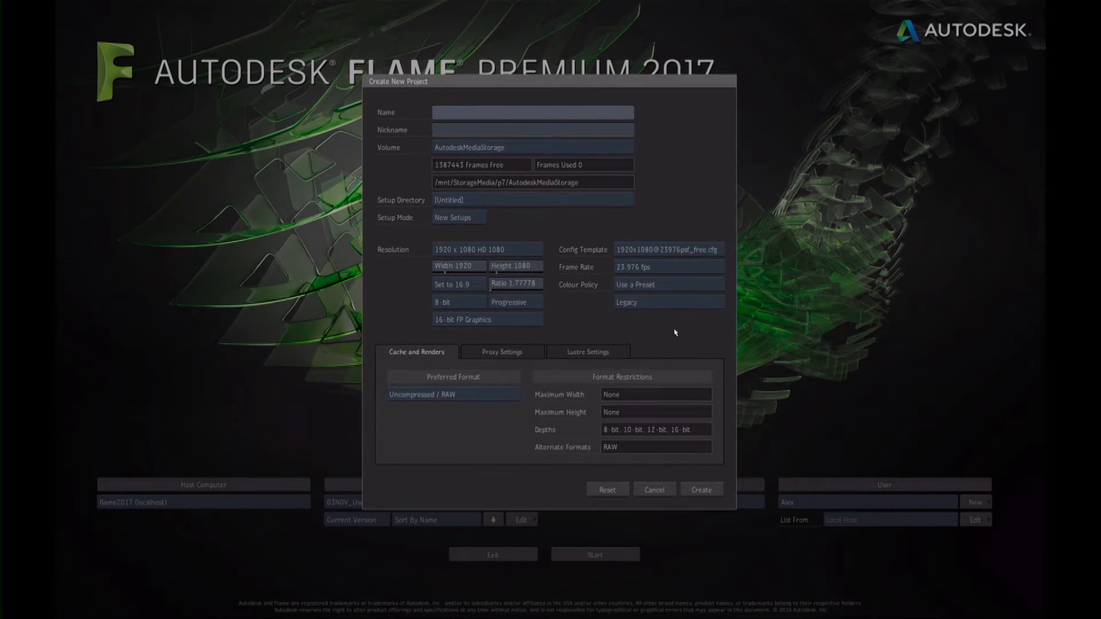
left_click(647, 303)
mouse_move(645, 304)
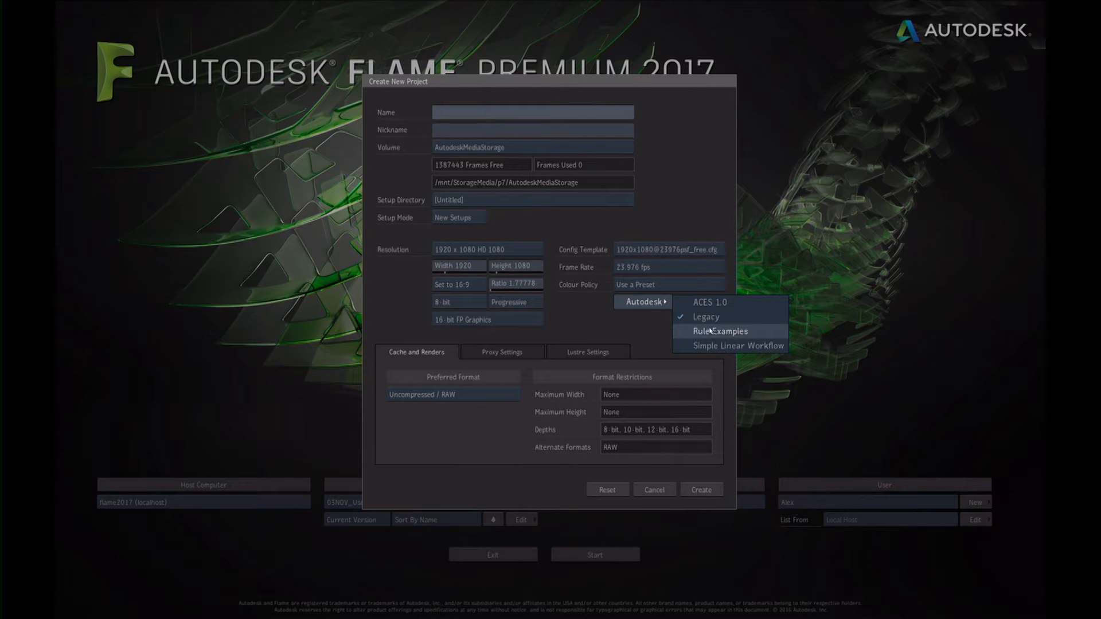
left_click(644, 315)
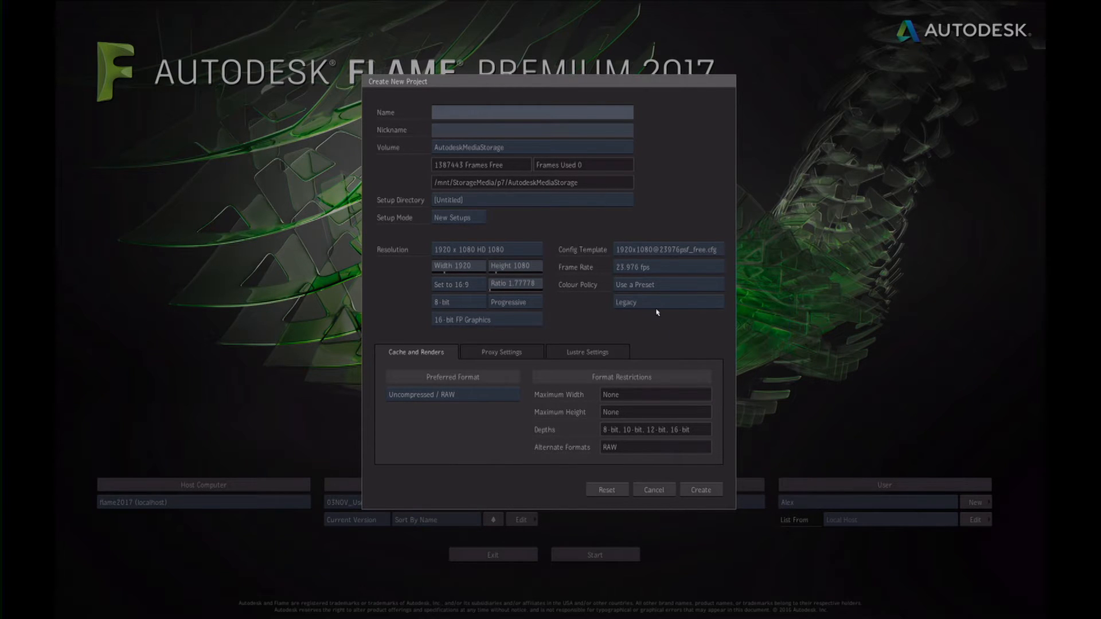
left_click(654, 490)
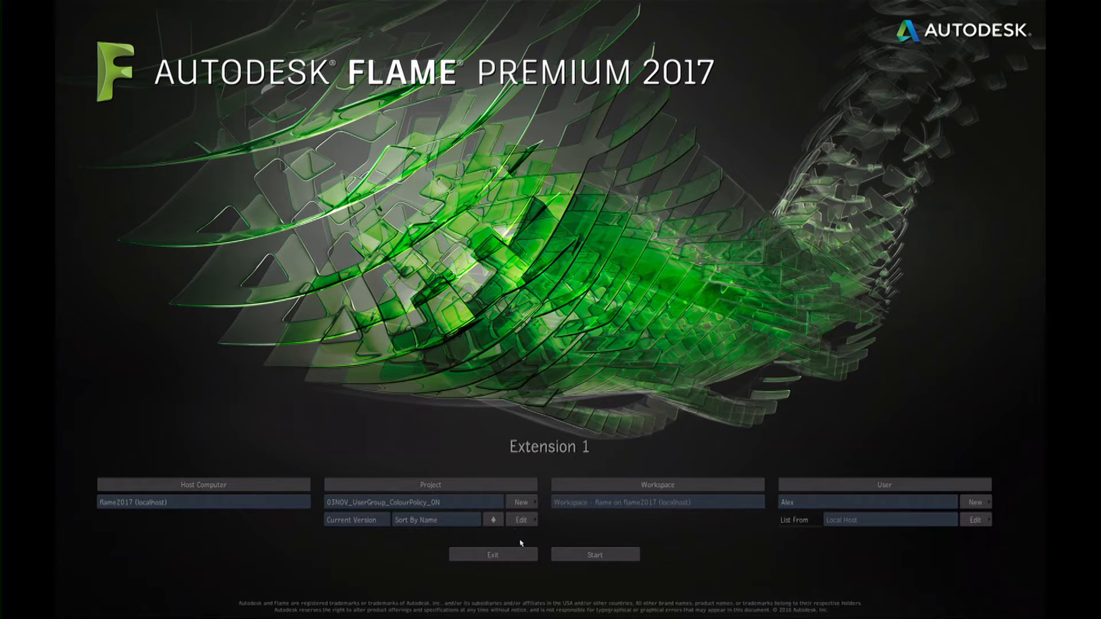
Start the 03NOV_UserGroup_ColourPolicy_ON project and open its MediaHub.
left_click(599, 556)
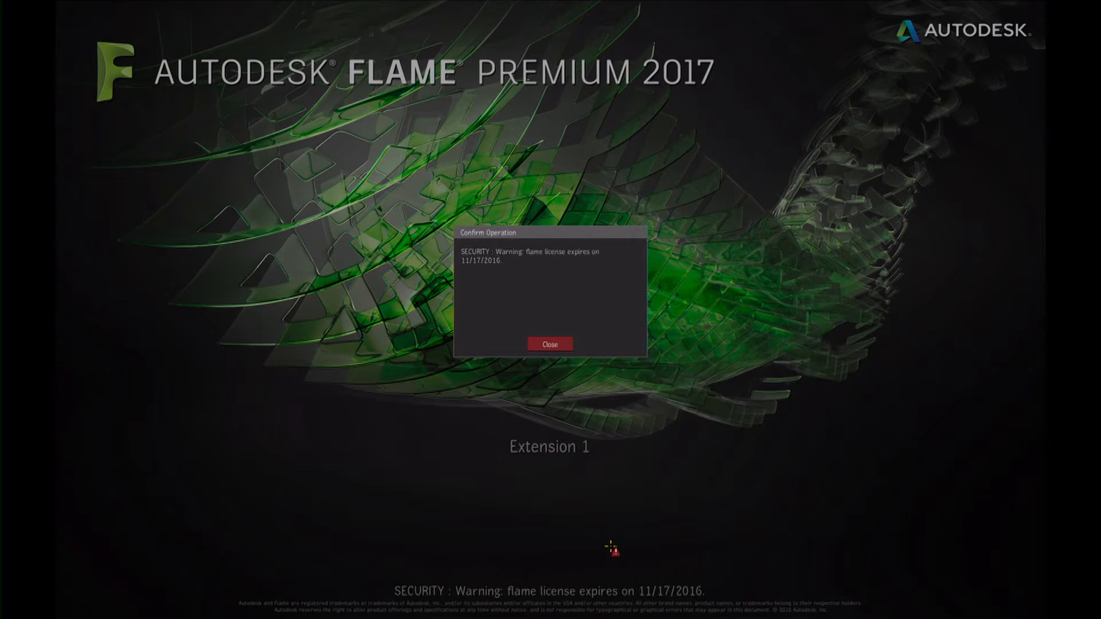
left_click(550, 344)
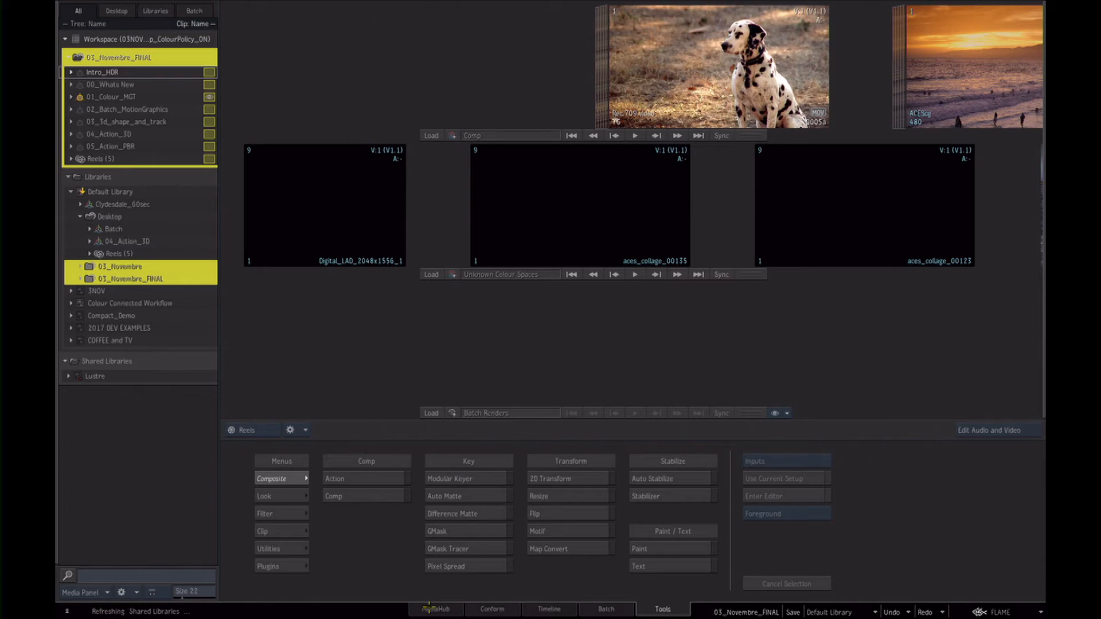
left_click(430, 609)
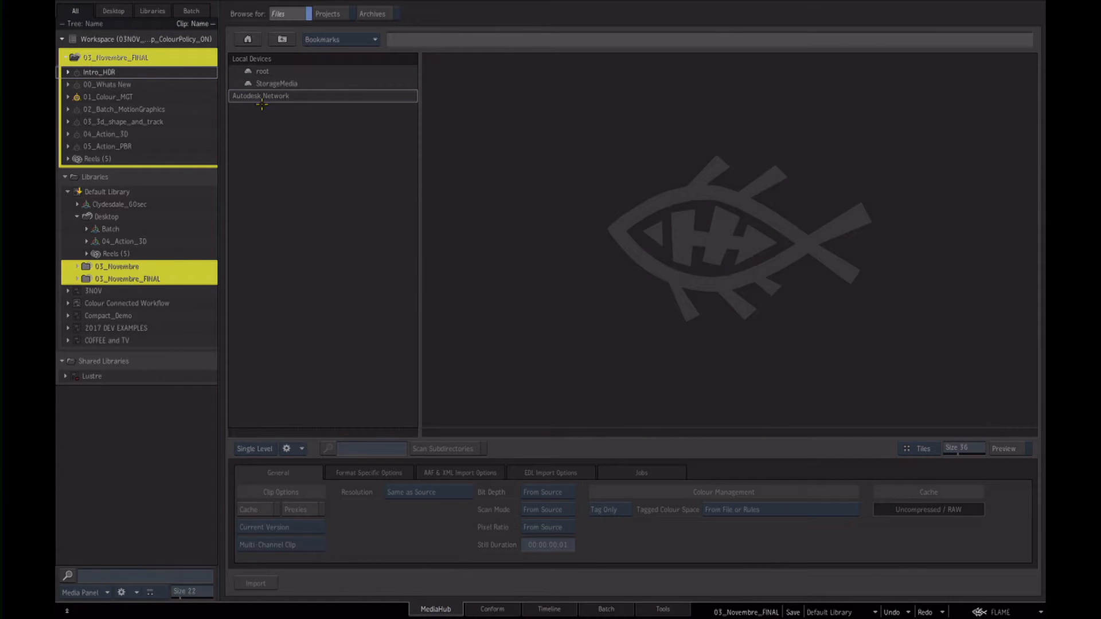
Browse the local files to the StorageMedia/TRANSFERT/3NOV/MEDIAS folder.
double_click(275, 84)
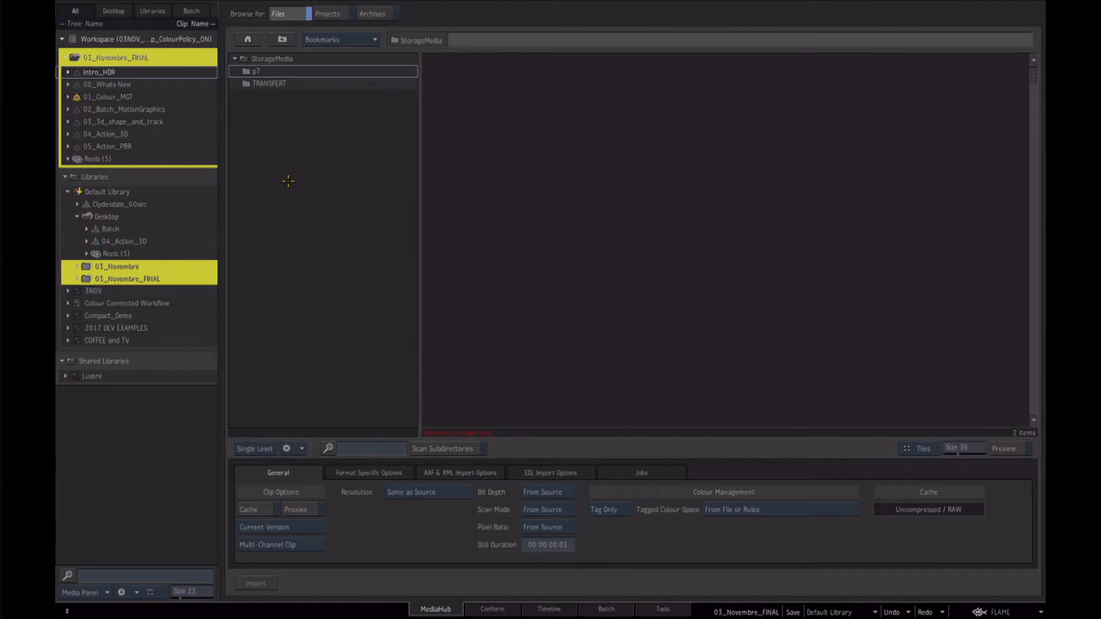
double_click(280, 84)
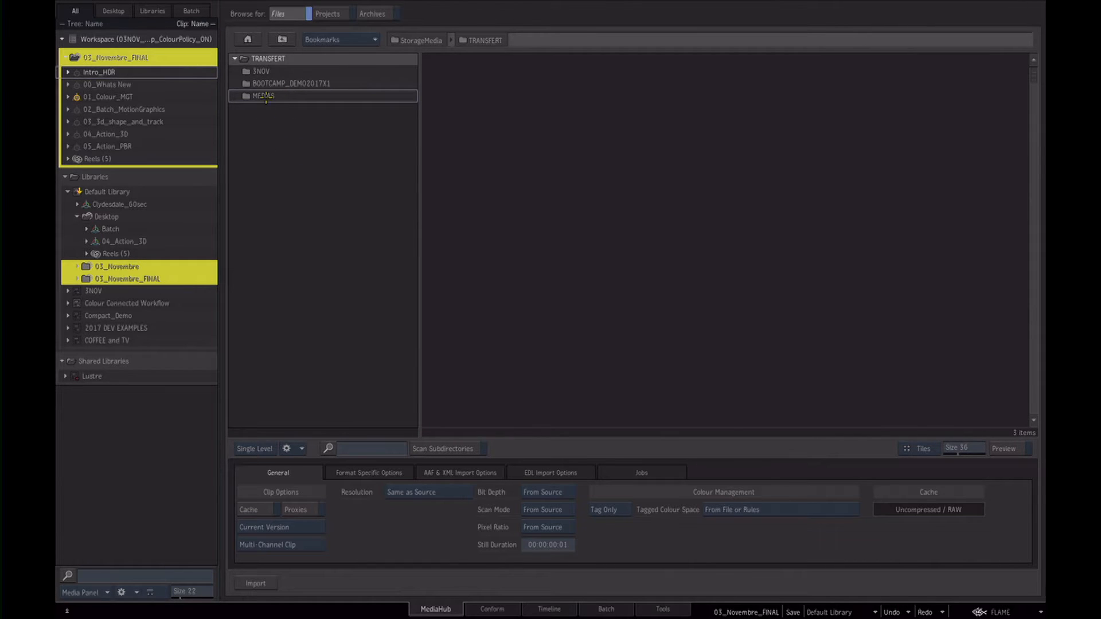
double_click(274, 73)
double_click(277, 71)
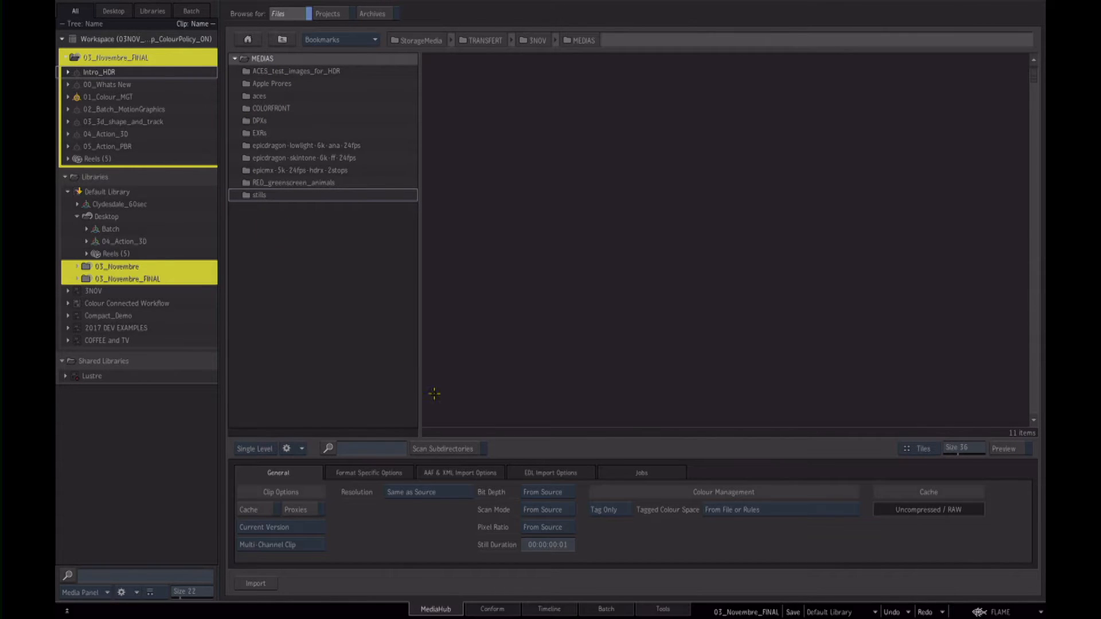
Scan the MEDIAS subdirectories with preview turned on, and check the colour space of the SonyF35.StillLife and A012_C020_0718HU_001 clips.
left_click(459, 449)
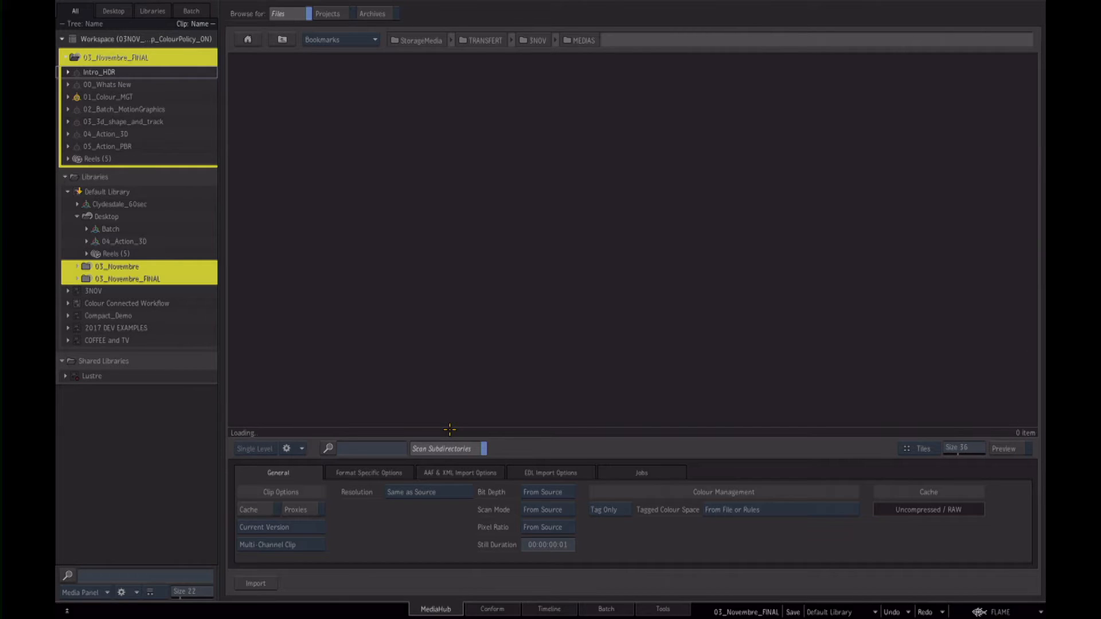
left_click(1004, 448)
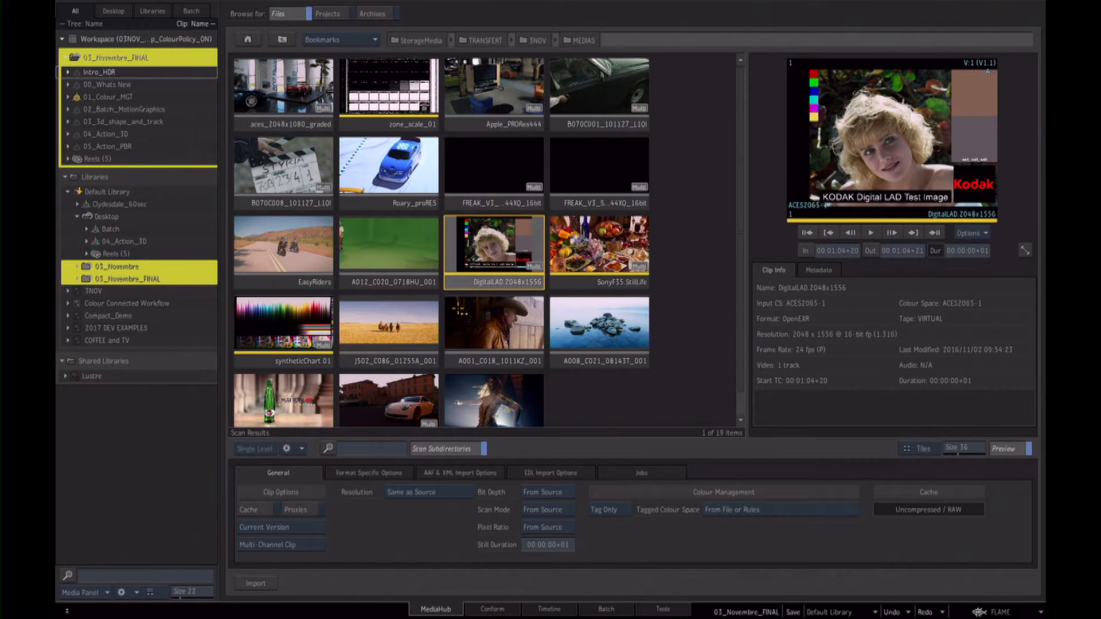
left_click(602, 258)
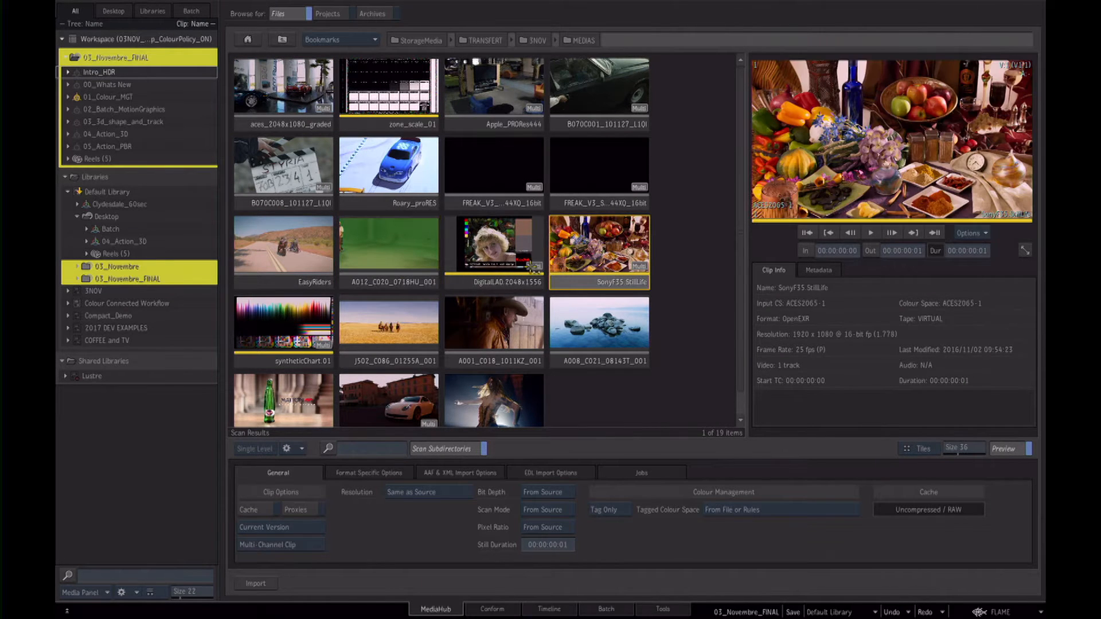
left_click(412, 256)
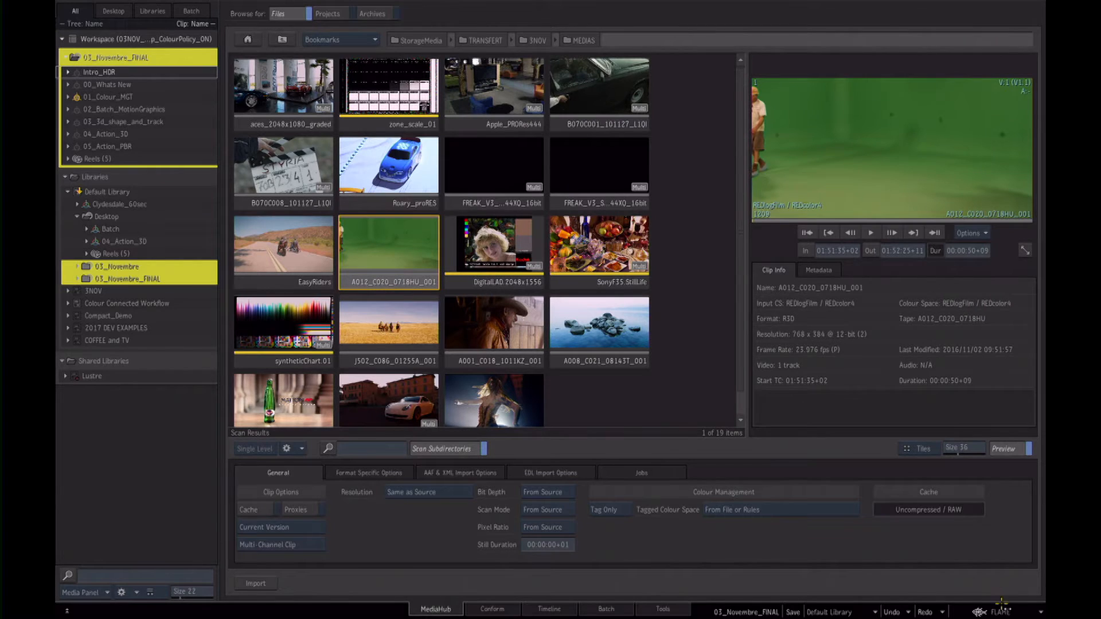
Delete the RED input rule from the Colour Management preferences and close the preferences.
left_click(1002, 610)
mouse_move(995, 512)
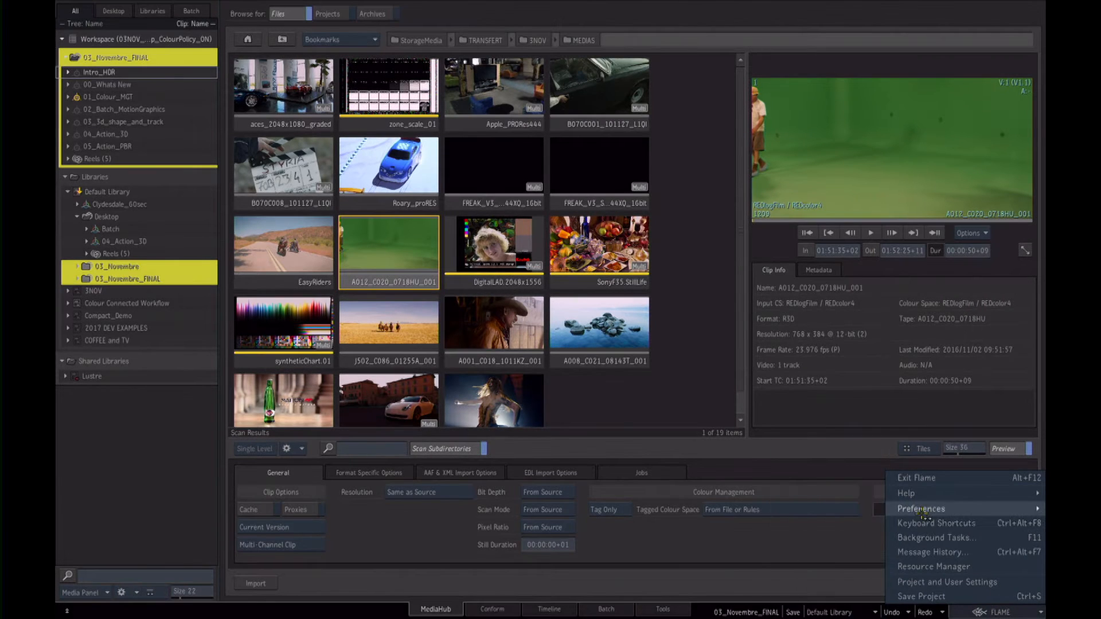
left_click(854, 497)
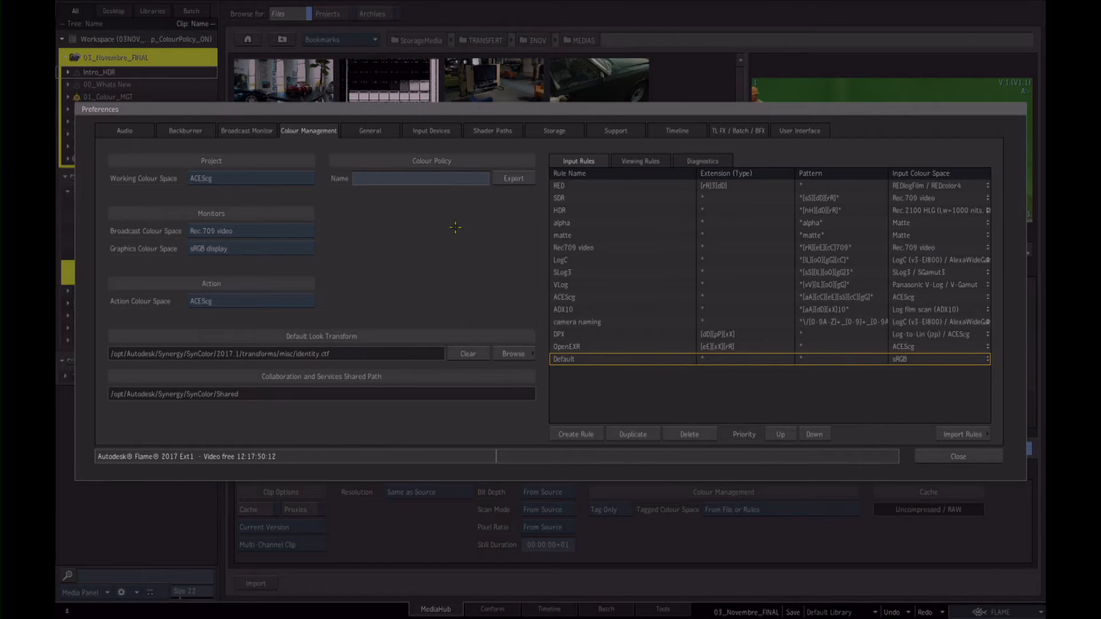
left_click(582, 187)
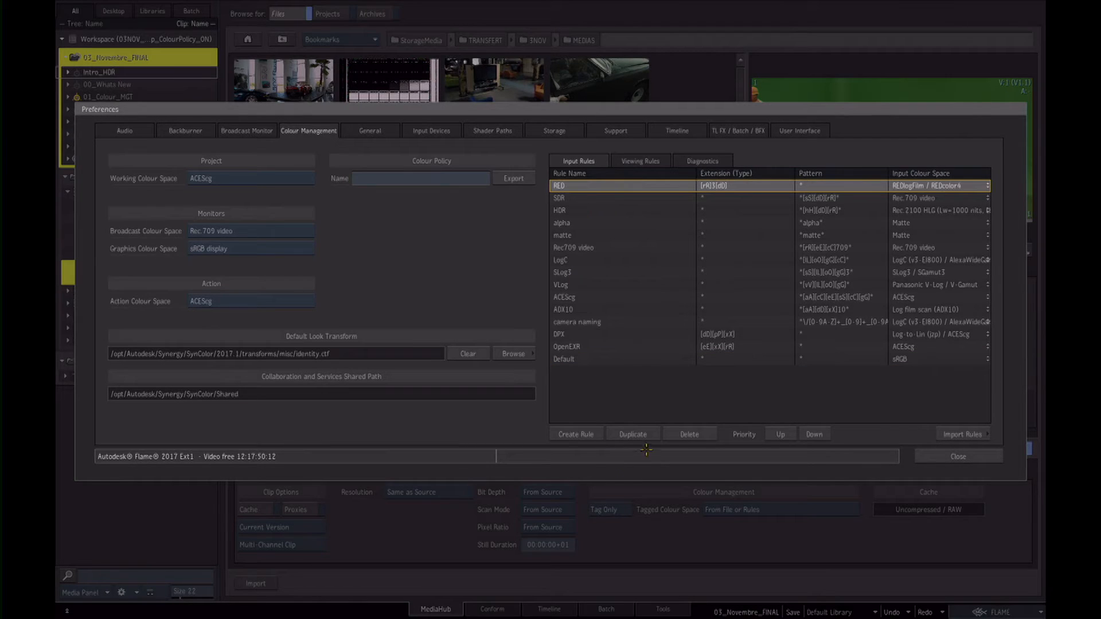
left_click(684, 435)
left_click(958, 457)
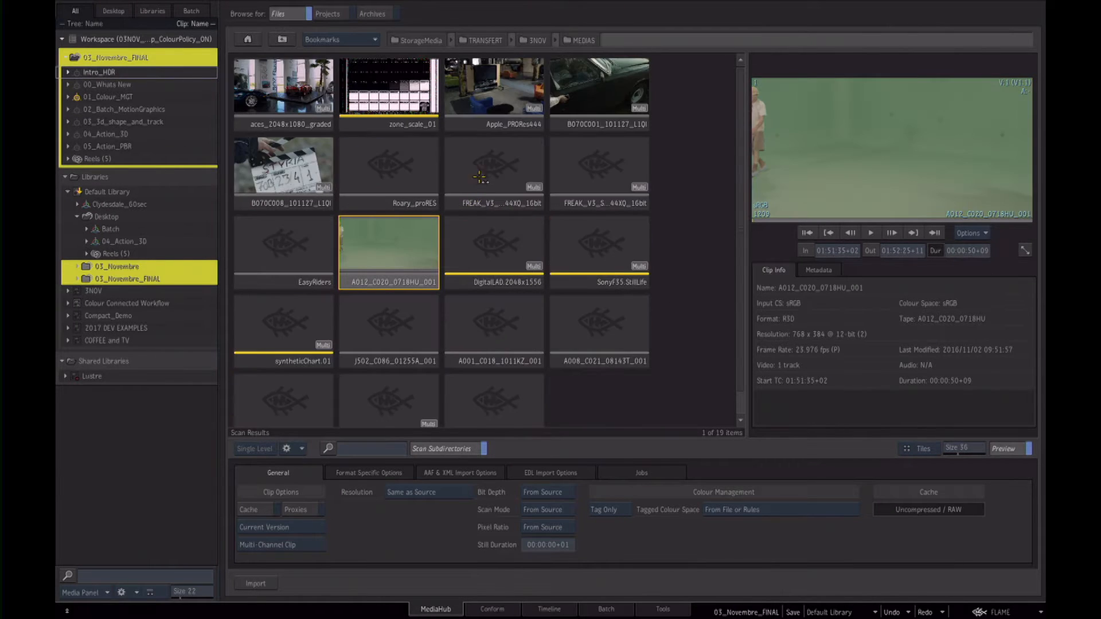
Compare the colour space tags of the scanned QuickTime clips, including Apple_PRORes444, Roary_proRES, B070C001_101127_L1QI and B070C008_101127_L1QI, and scrub through the last of these.
left_click(468, 103)
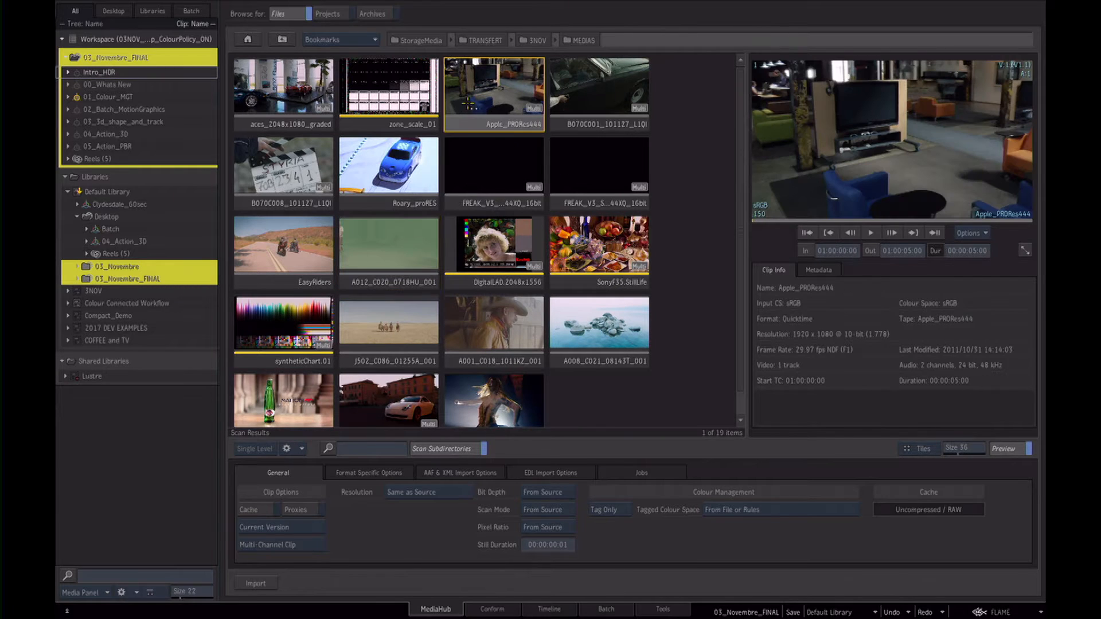
left_click(296, 253)
left_click(293, 173)
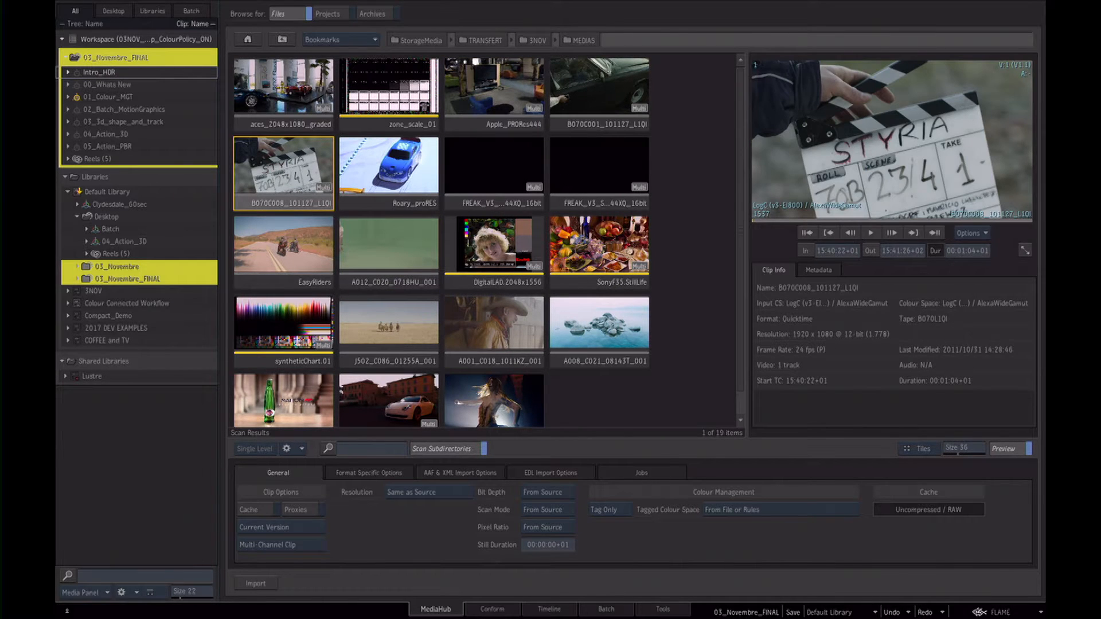
left_click(279, 80)
left_click(384, 165)
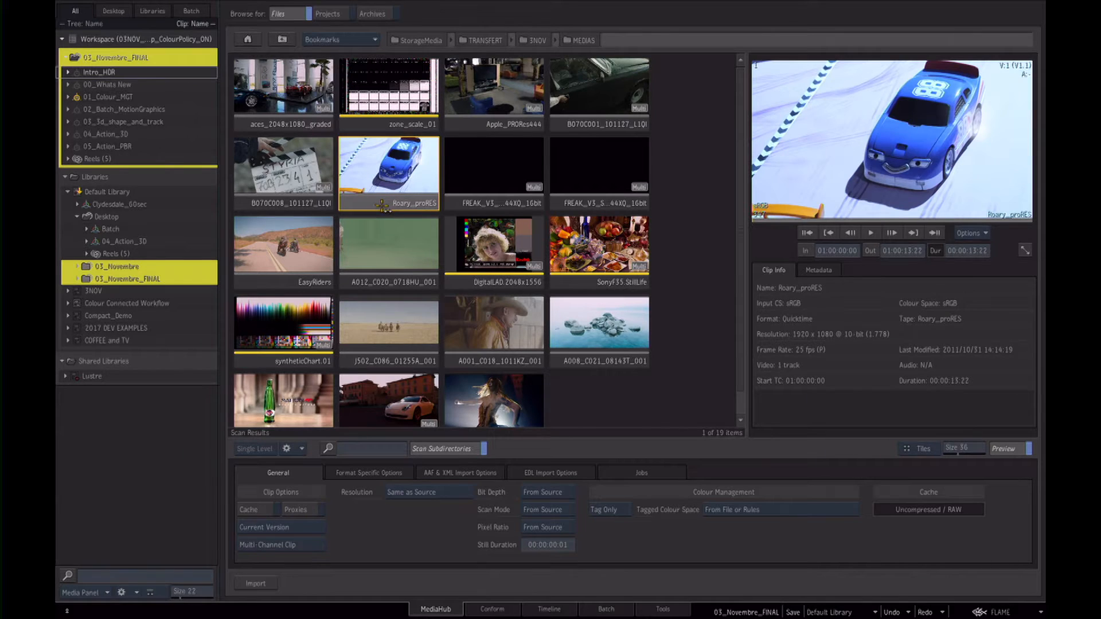
left_click(293, 179)
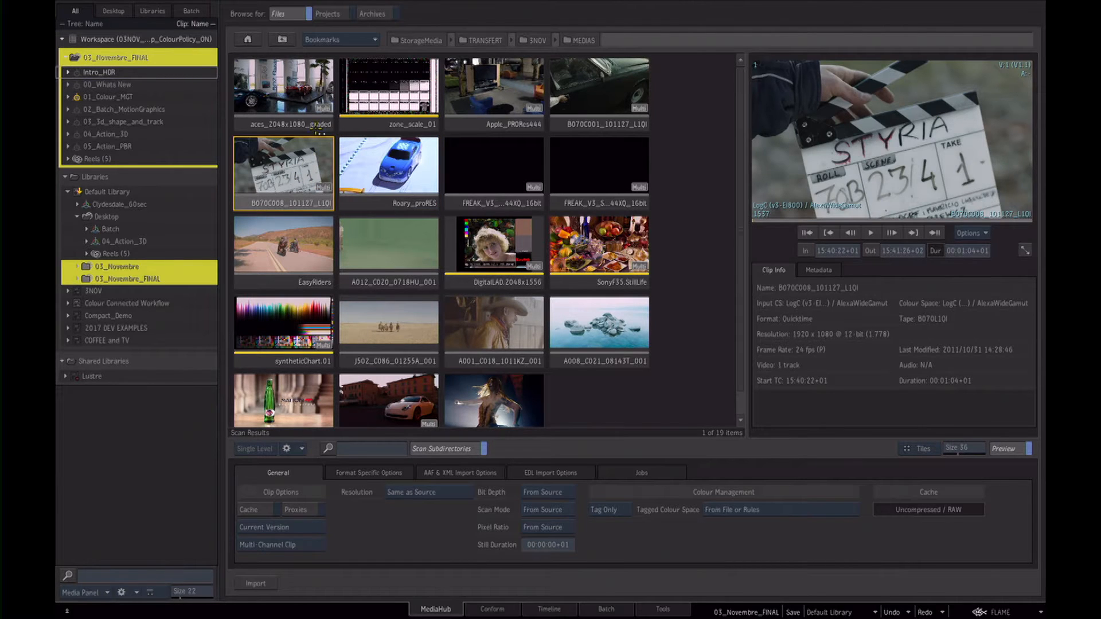
left_click(303, 102)
left_click(521, 94)
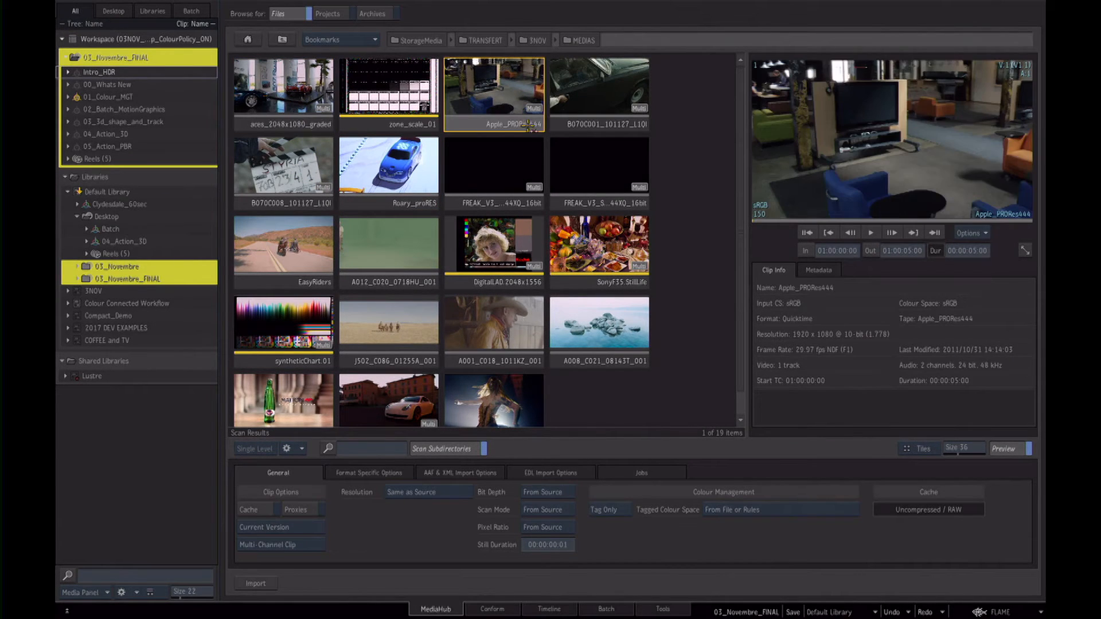
left_click(582, 95)
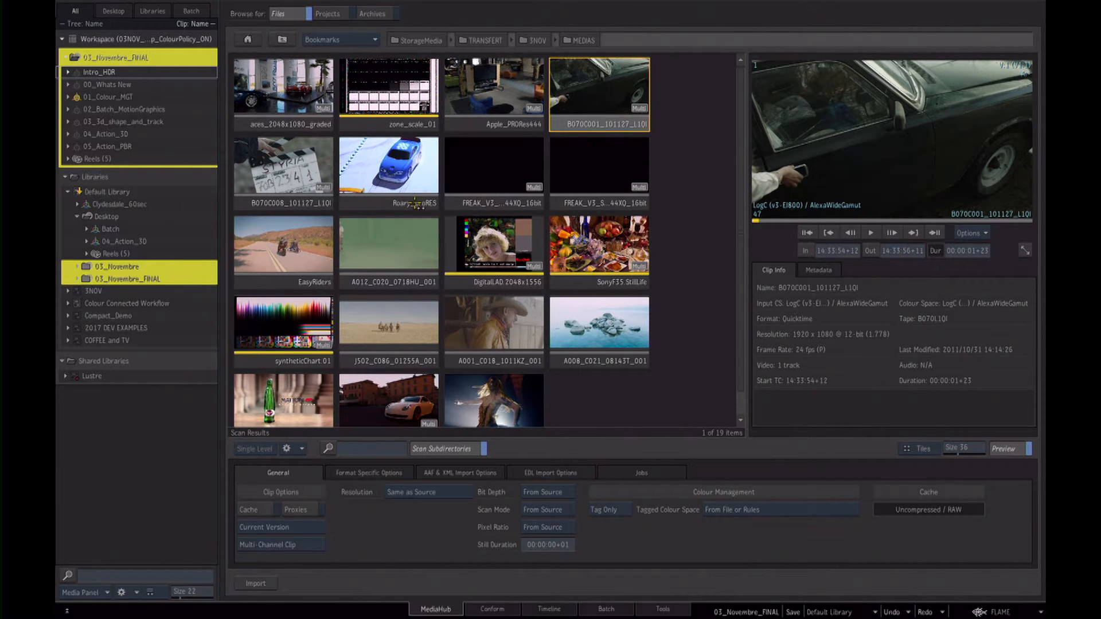
left_click(281, 172)
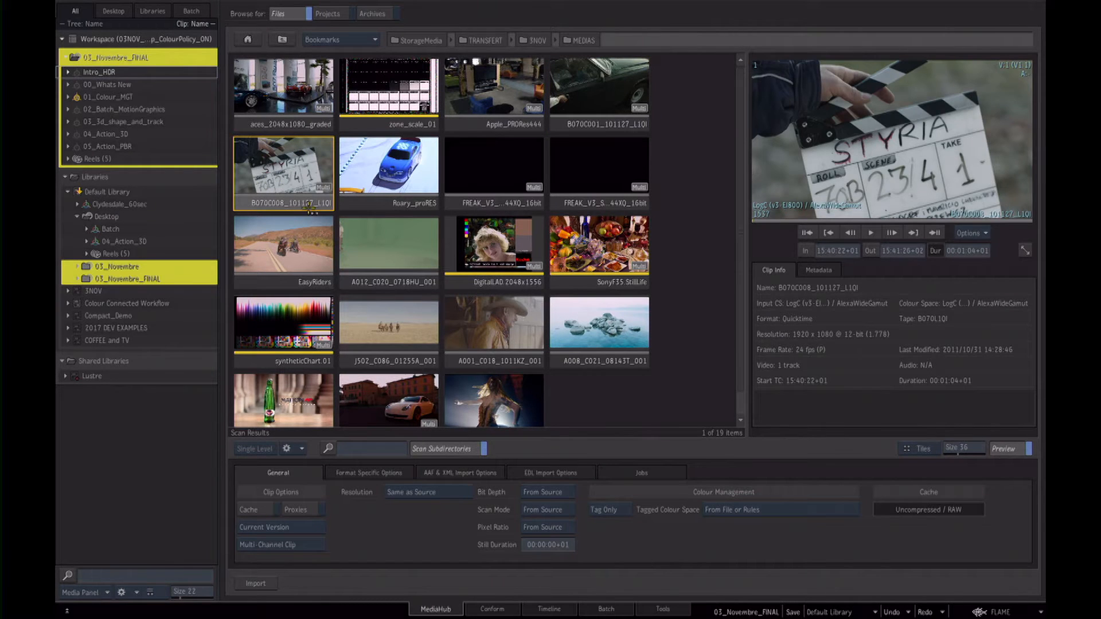
left_click_drag(788, 207, 877, 211)
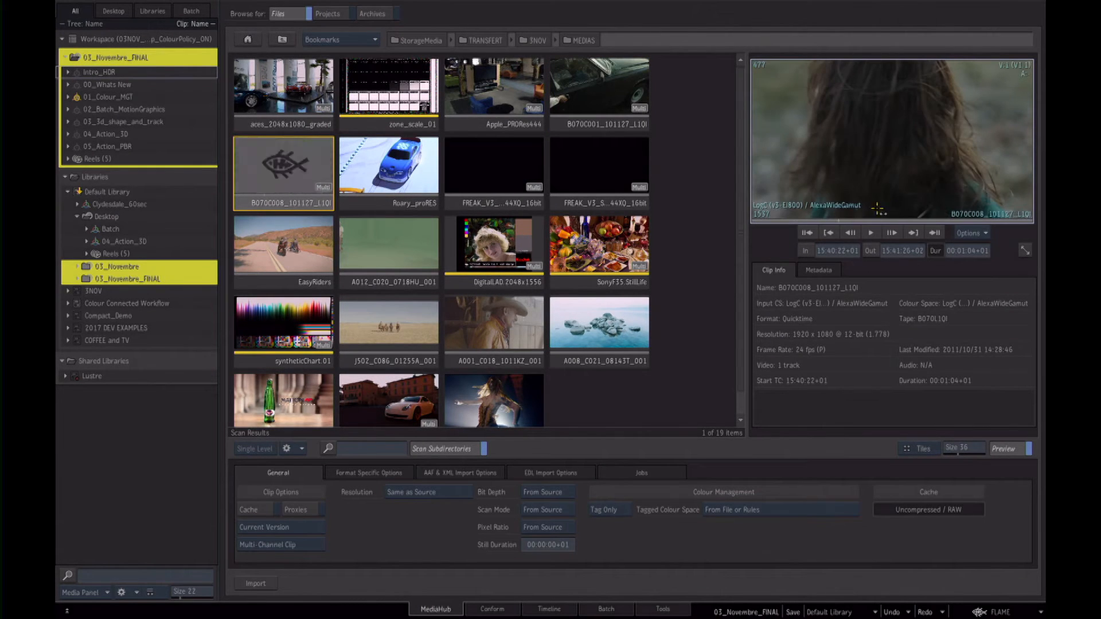
left_click(377, 186)
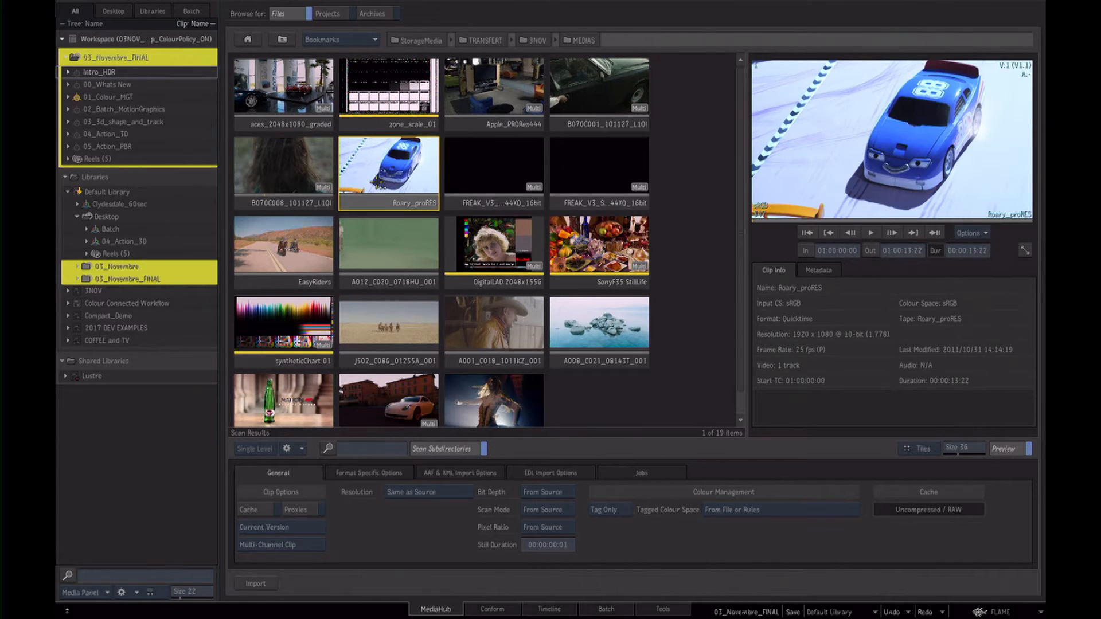
Scrub through the Roary_proRES and aces_2048x1080_graded clips, and compare the colour space tags of B070C001_101127_L1QI, Apple_PRORes444, aces_2048x1080_graded and SonyF35.StillLife.
left_click_drag(792, 213, 862, 205)
left_click(604, 130)
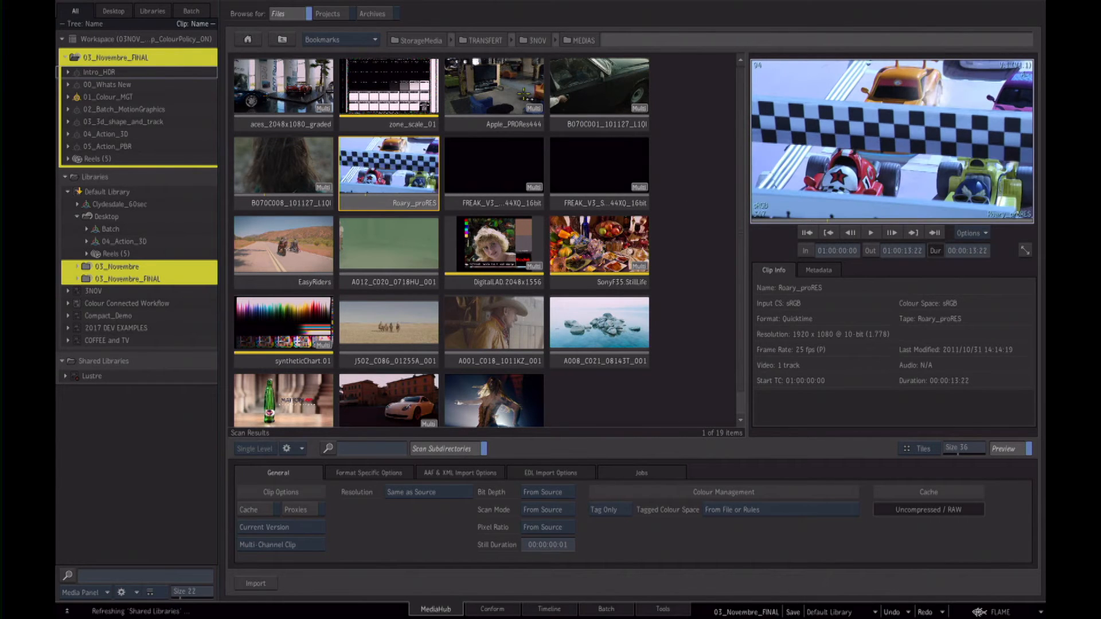
left_click(520, 108)
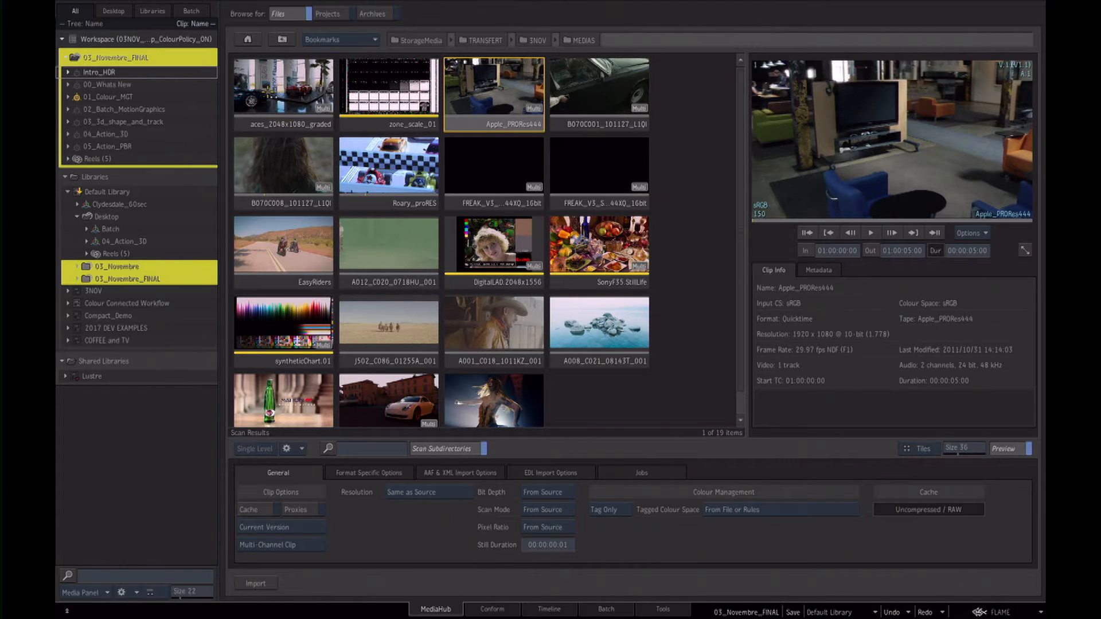
left_click(264, 97)
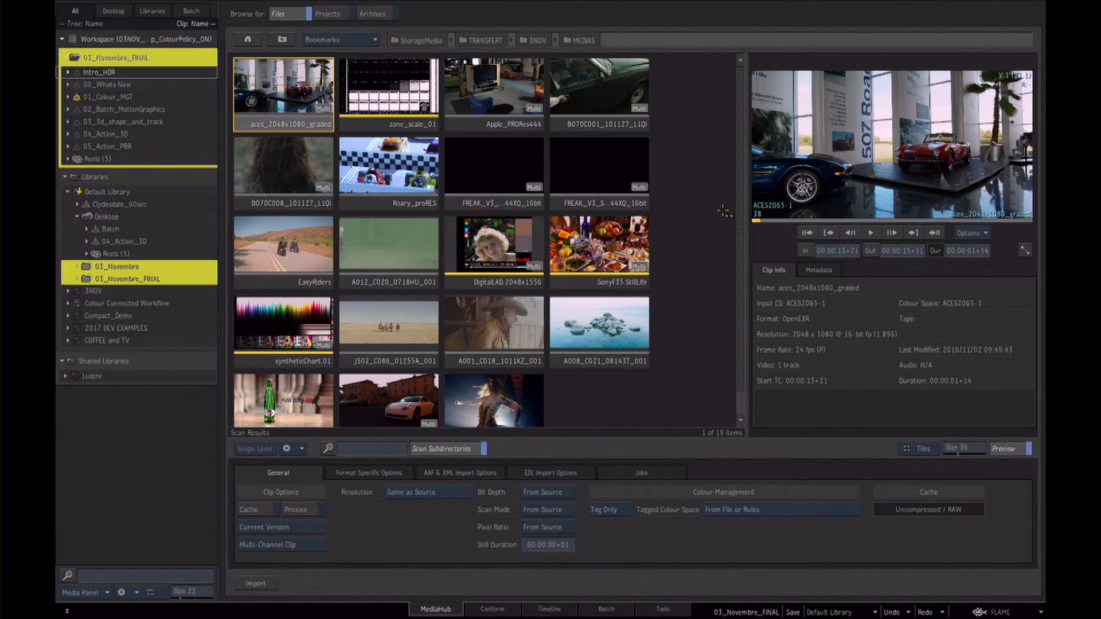
left_click_drag(796, 221, 842, 227)
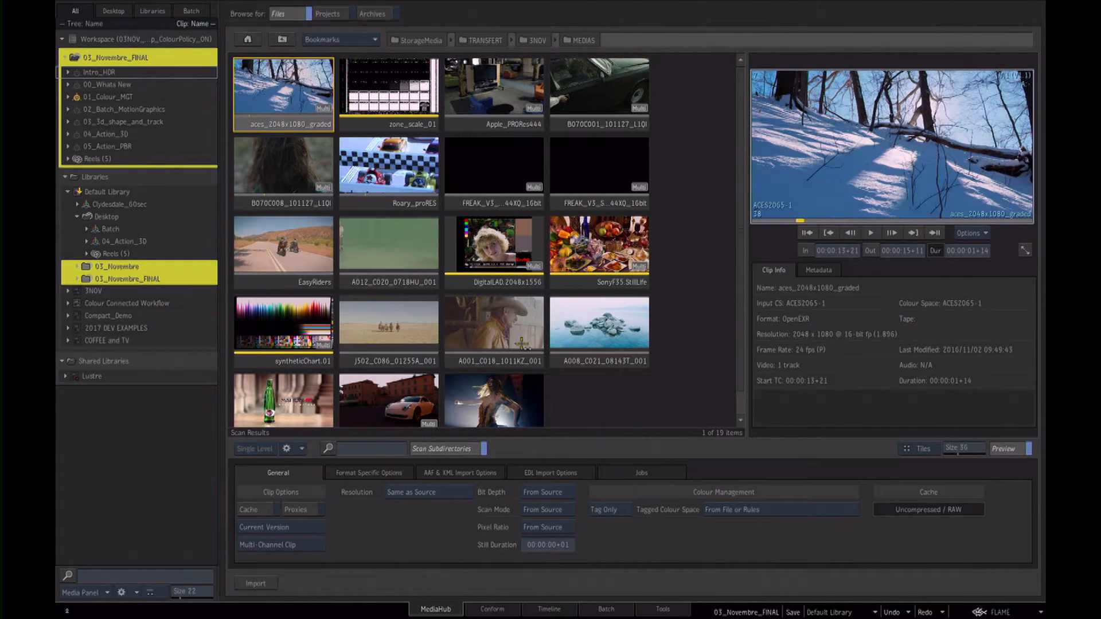
left_click(581, 289)
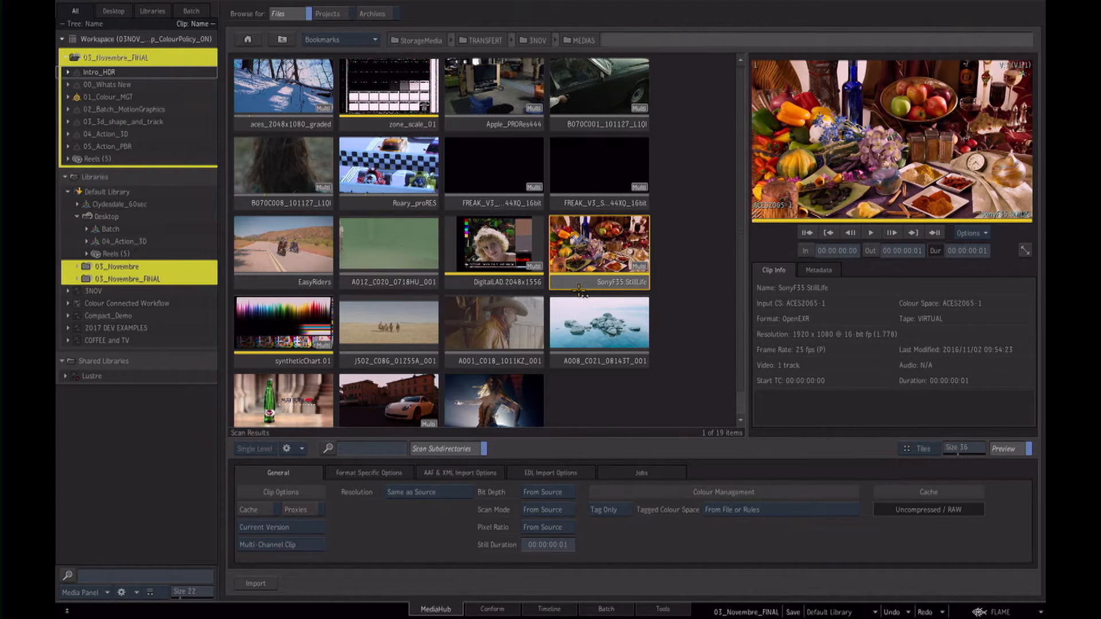
left_click(981, 612)
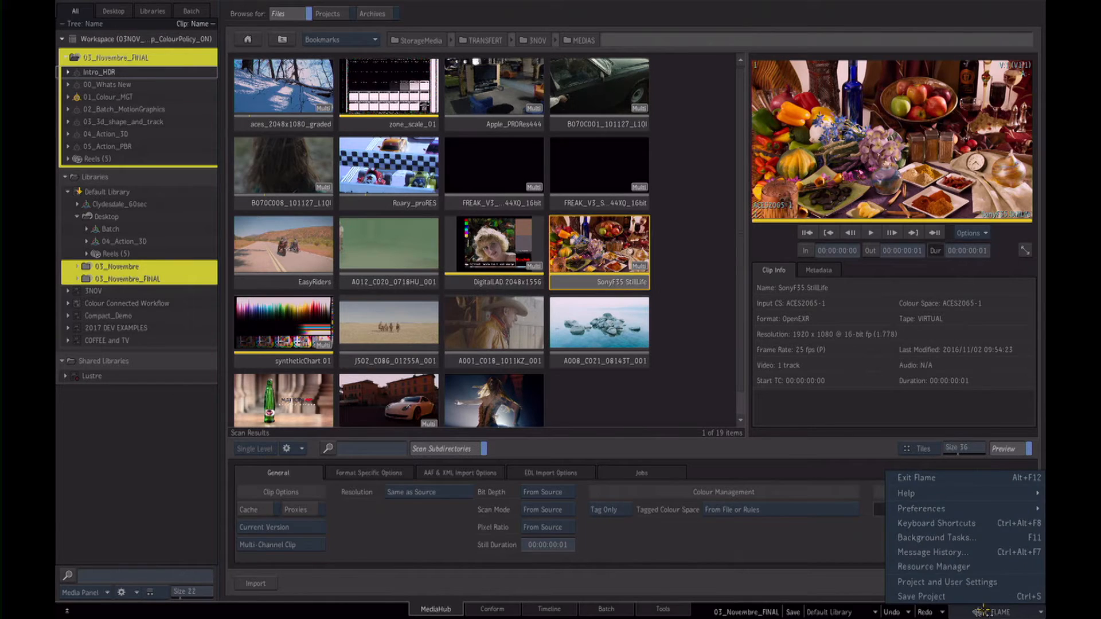
mouse_move(978, 511)
left_click(710, 322)
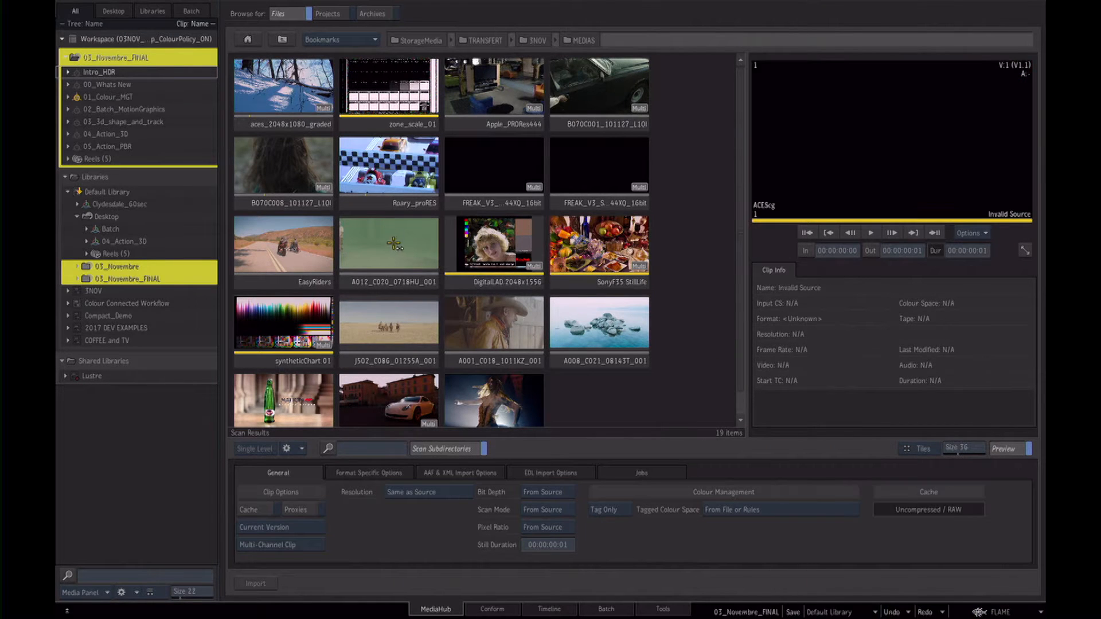
Check the colour space tags of the R3D clips, including A012_C020_0718HU_001, A001_C018_1011KZ_001 and A008_C021_08143T_001.
left_click(380, 259)
left_click(395, 331)
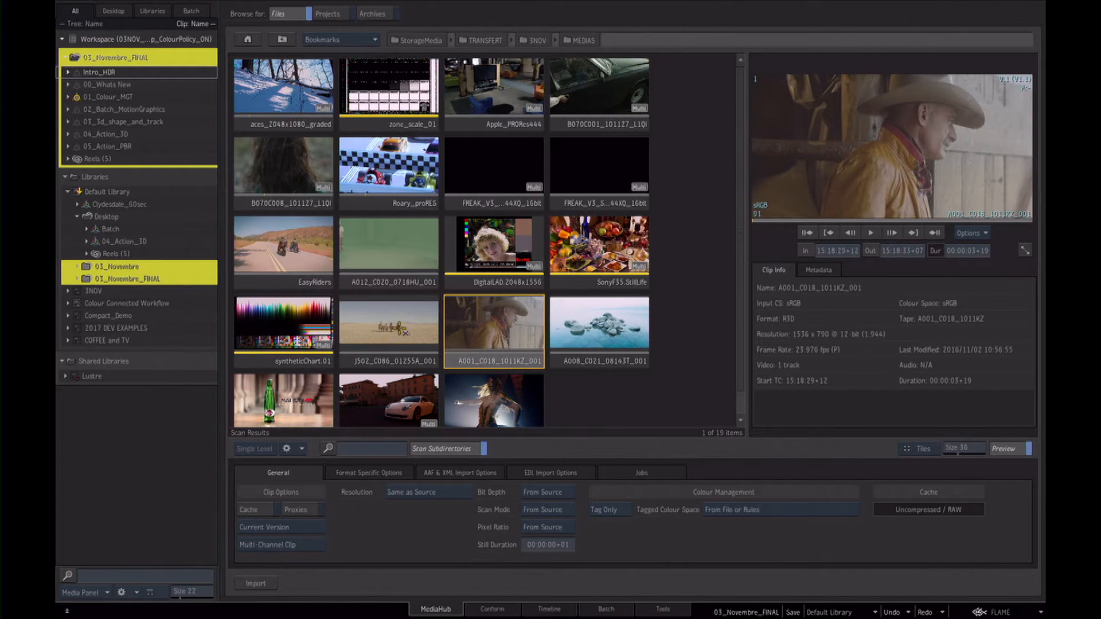
left_click(399, 258)
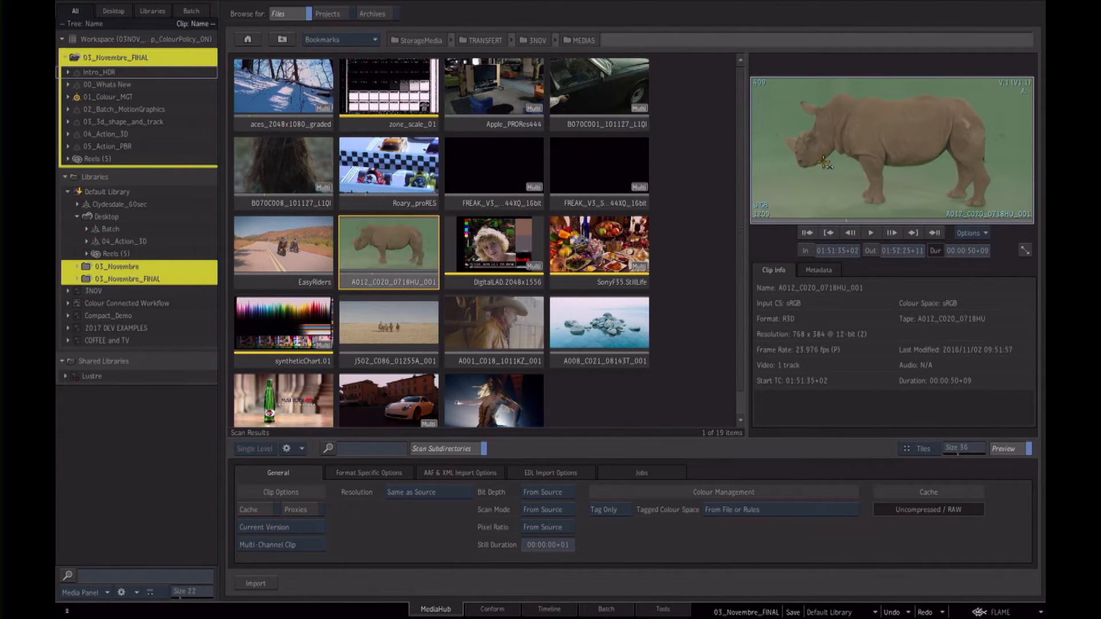
left_click(580, 347)
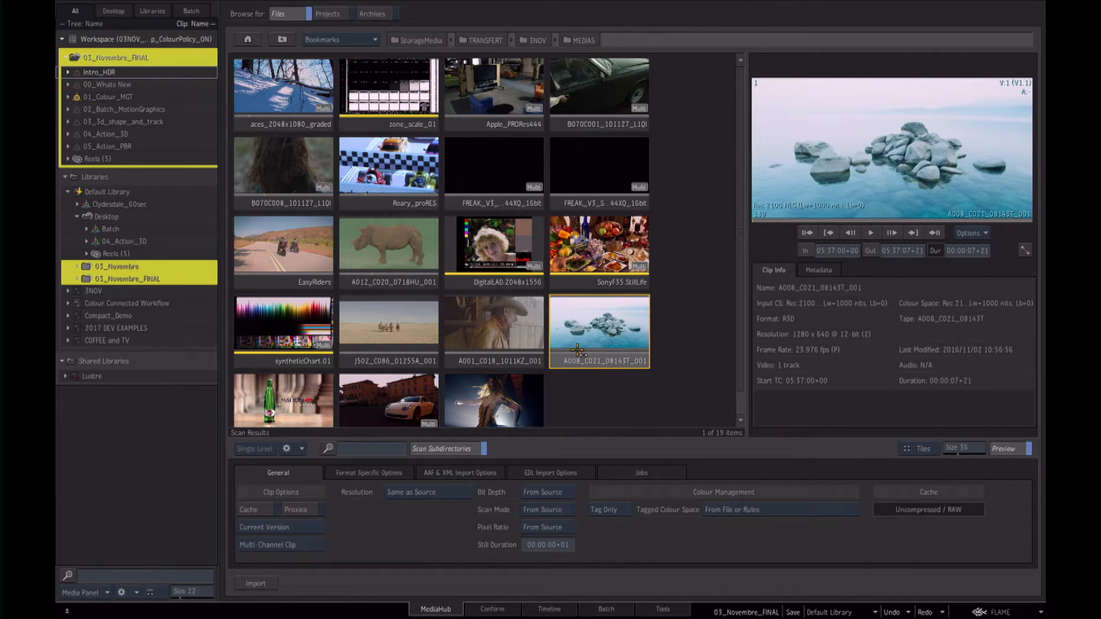
Set the R3D debayer mode to Half Good for the A012_C020_0718HU_001 clip.
left_click(372, 268)
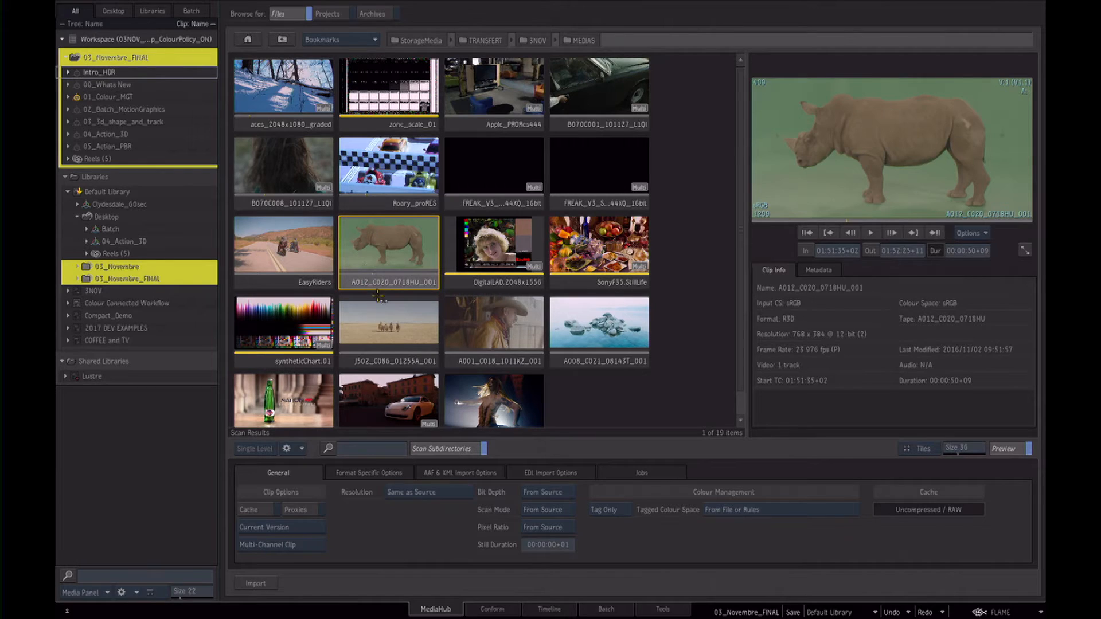
left_click(369, 473)
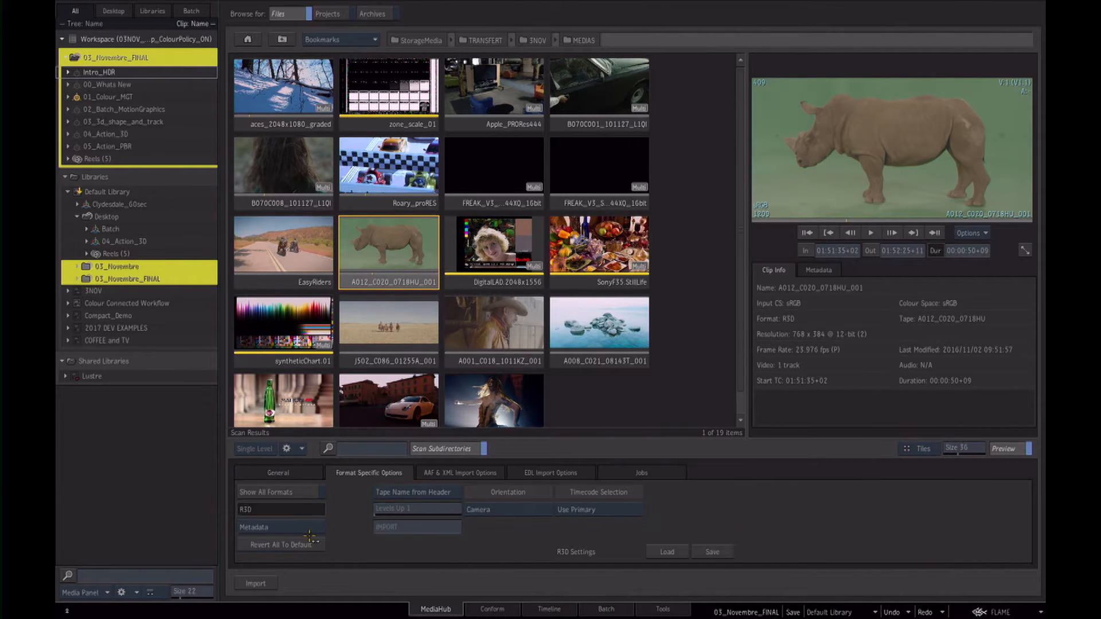
left_click(294, 527)
left_click(294, 527)
left_click(413, 510)
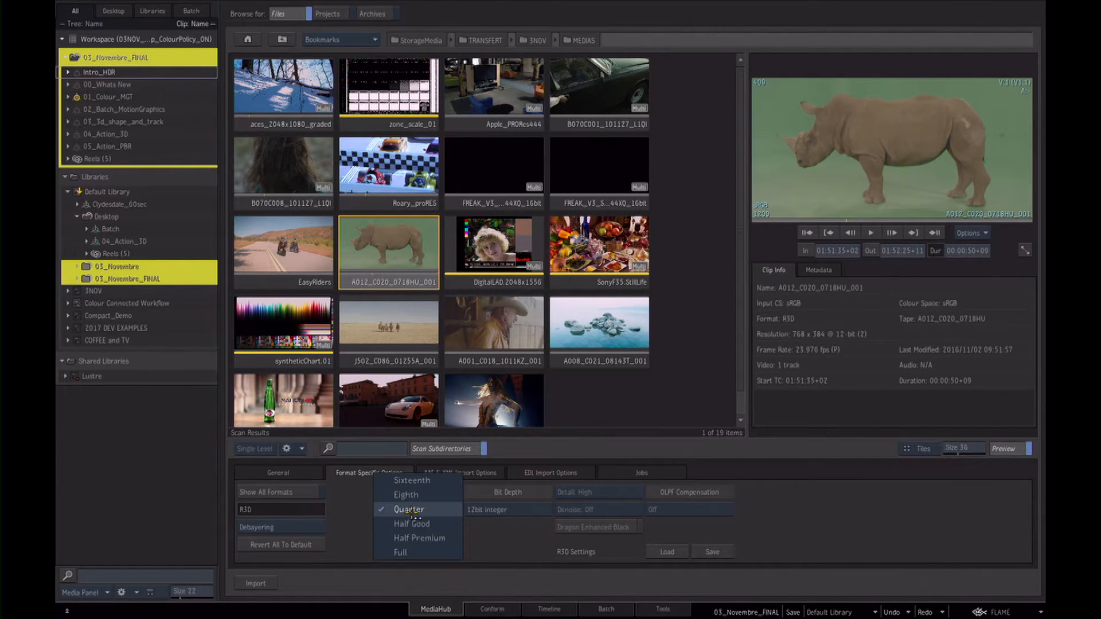
left_click(417, 522)
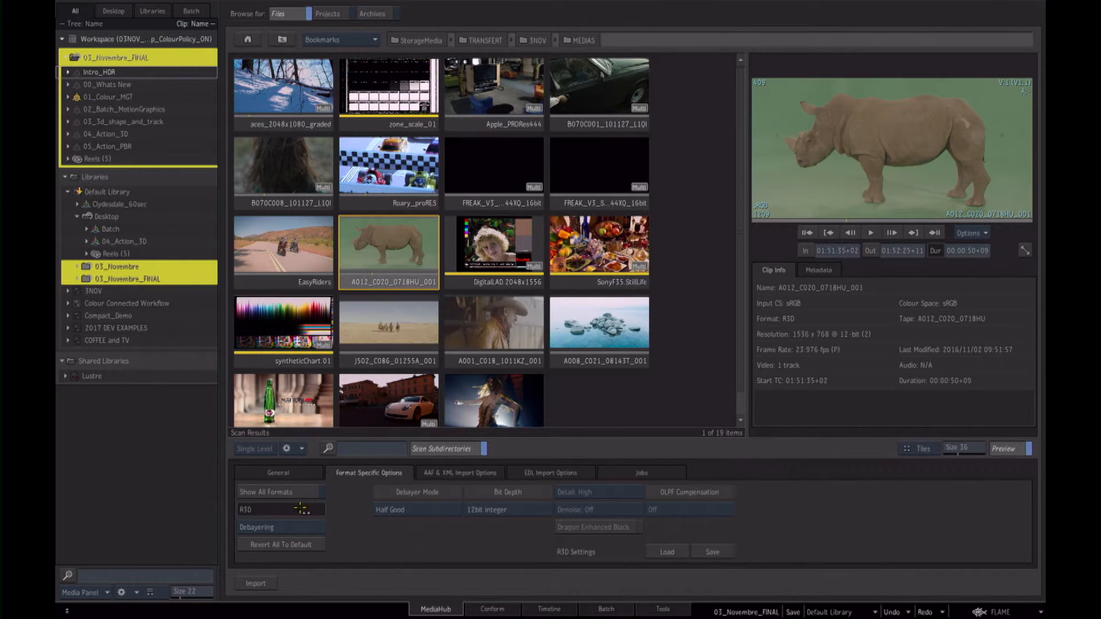
Review the R3D colour science settings in the format-specific options, and return to the general import options.
left_click(309, 525)
left_click(311, 512)
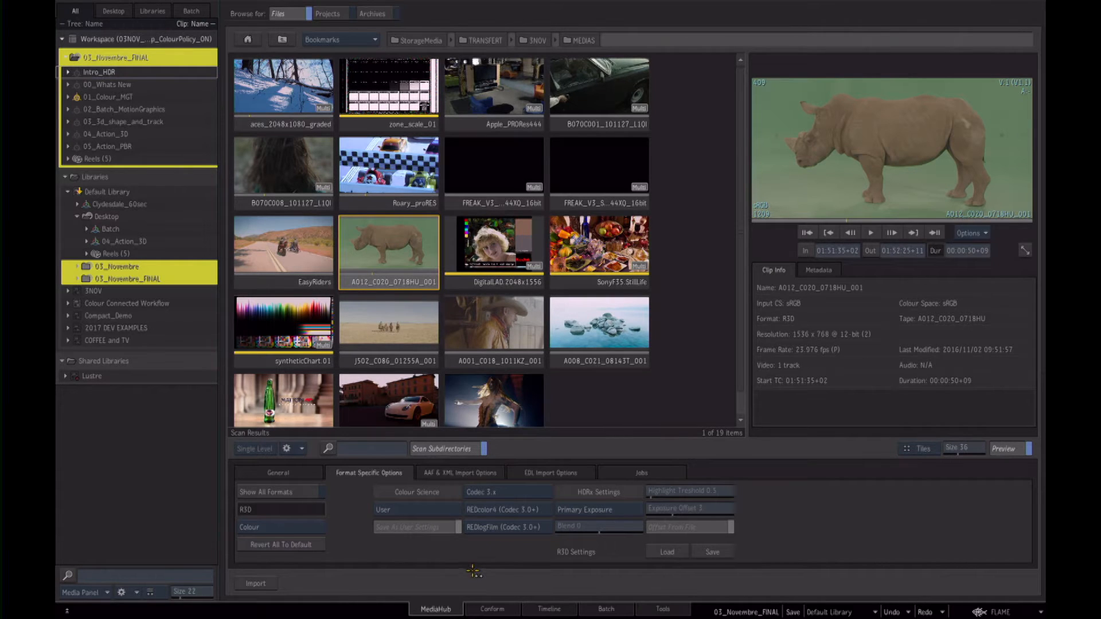
left_click(265, 472)
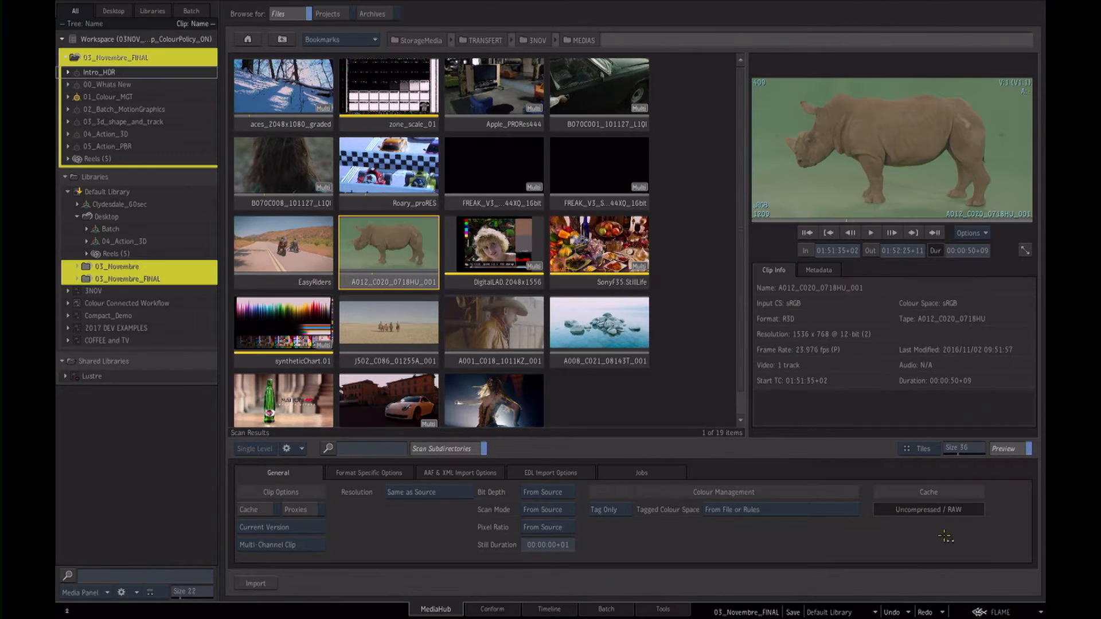
Open the Colour Management preferences, look over the viewing rules and return to the input rules.
left_click(998, 612)
mouse_move(991, 507)
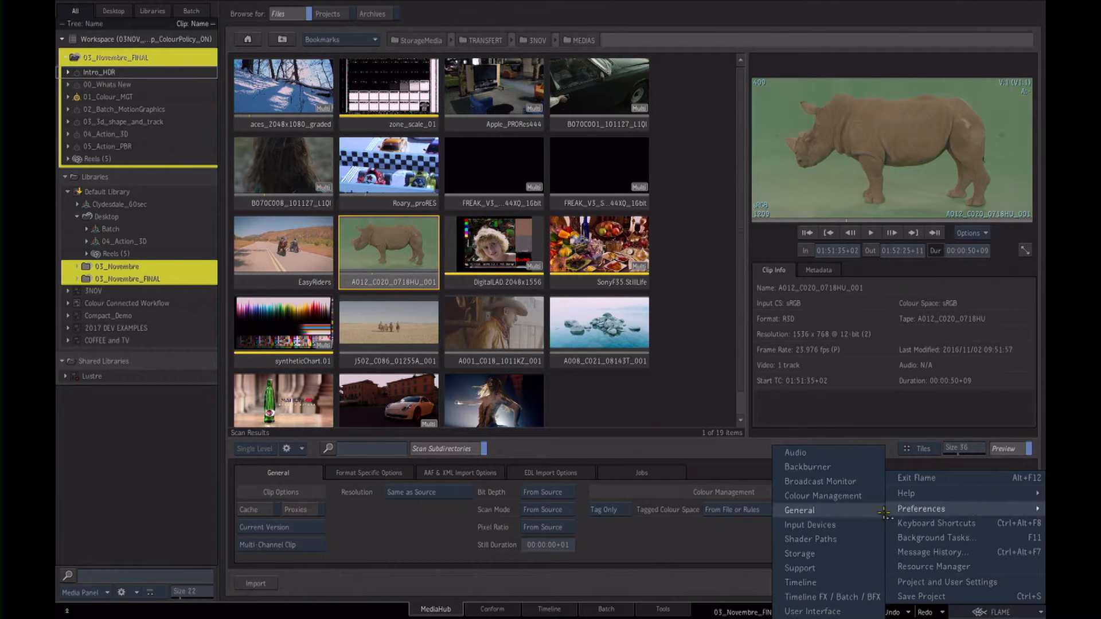
left_click(841, 497)
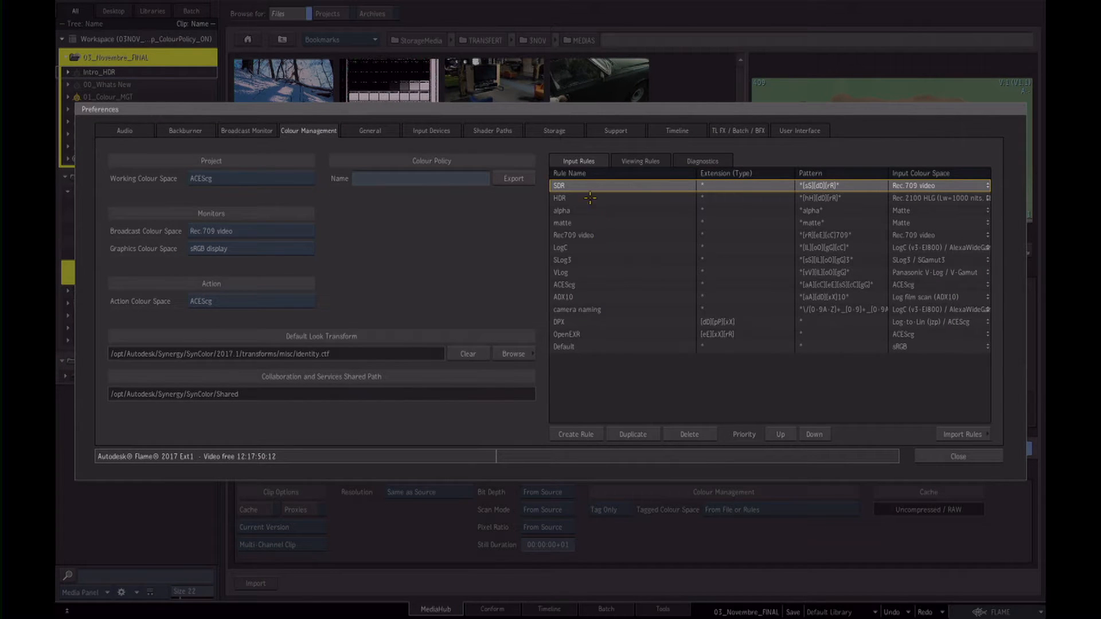
left_click(636, 161)
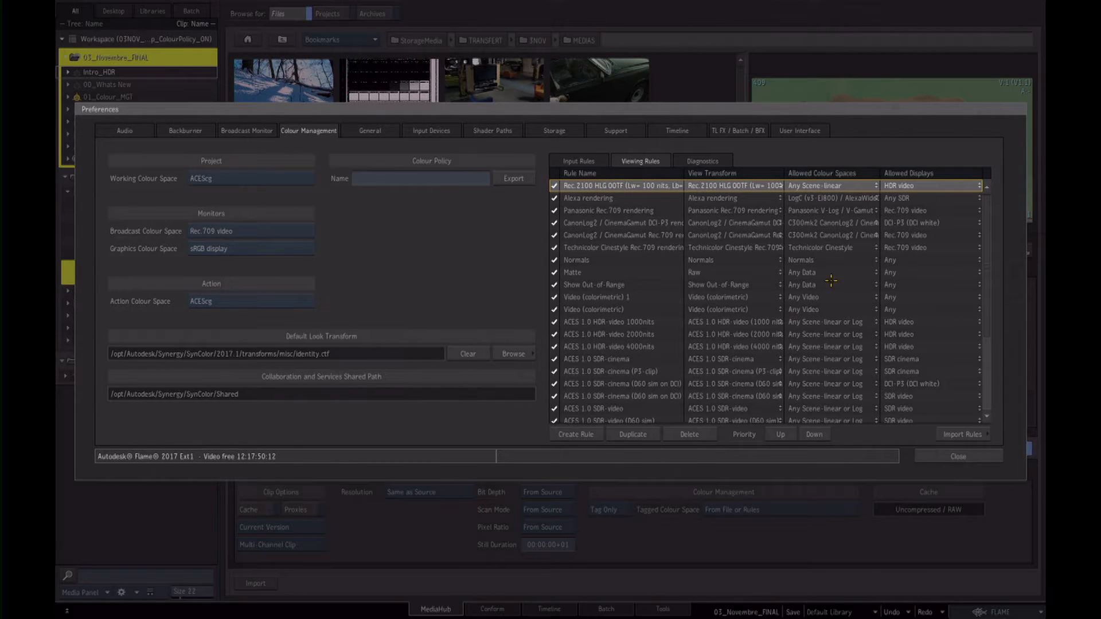
left_click(578, 161)
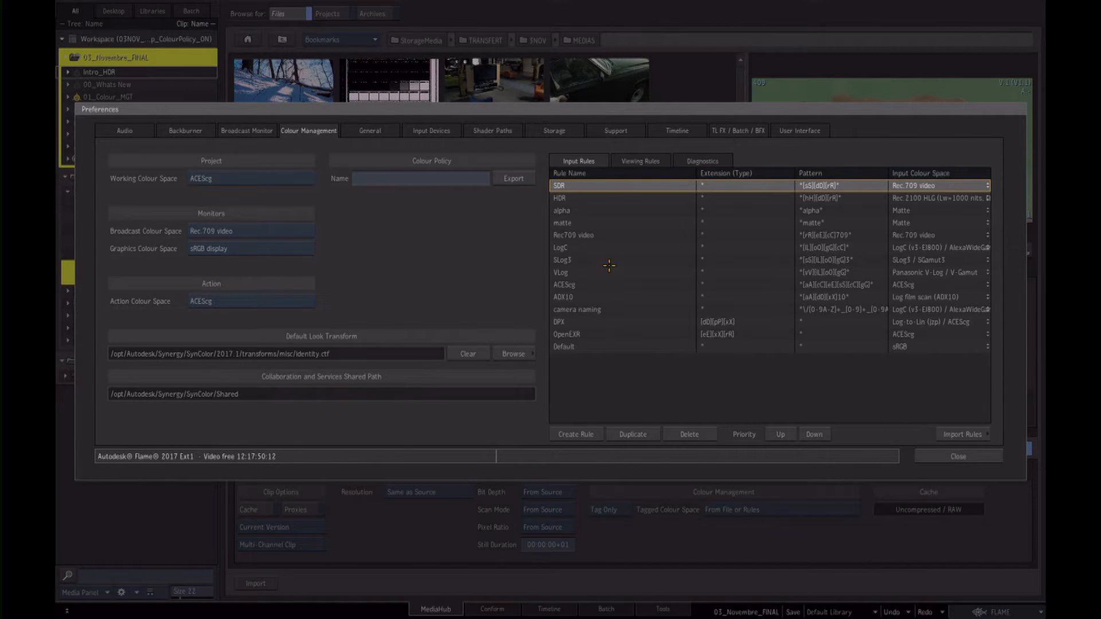
mouse_move(609, 265)
Create a new input rule and name it RED.
left_click(576, 434)
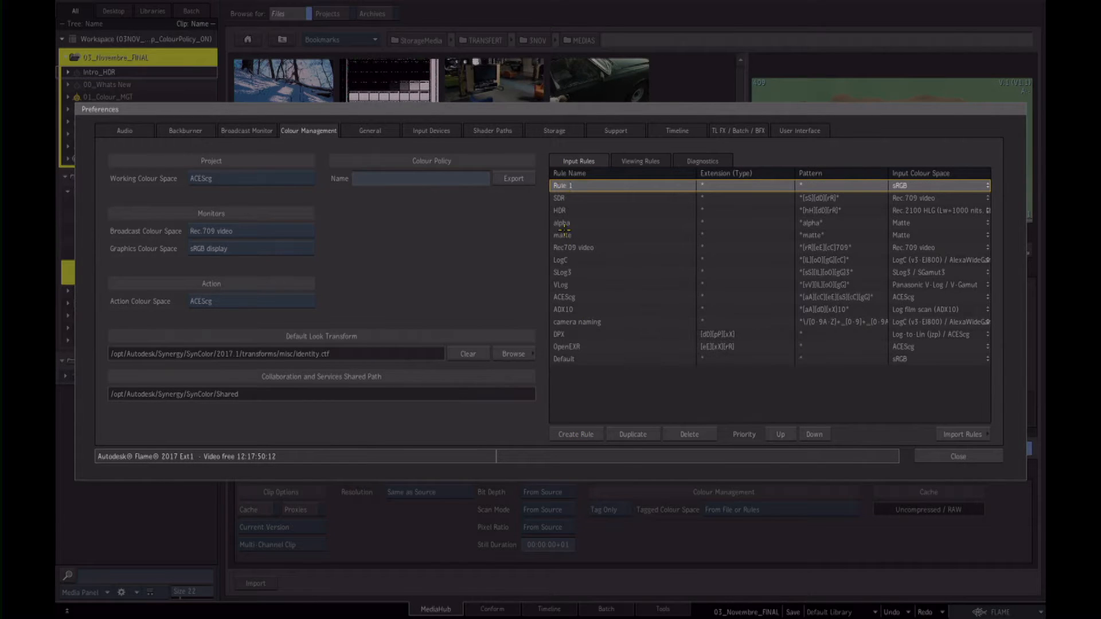
double_click(563, 186)
key("Return")
double_click(565, 186)
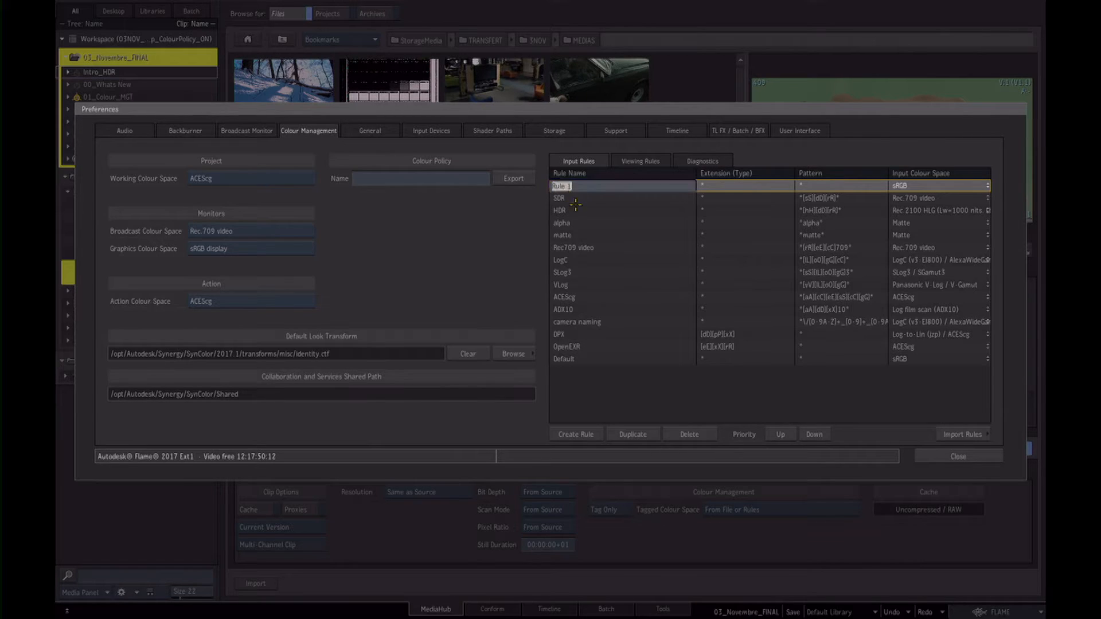
type("RED")
key("Return")
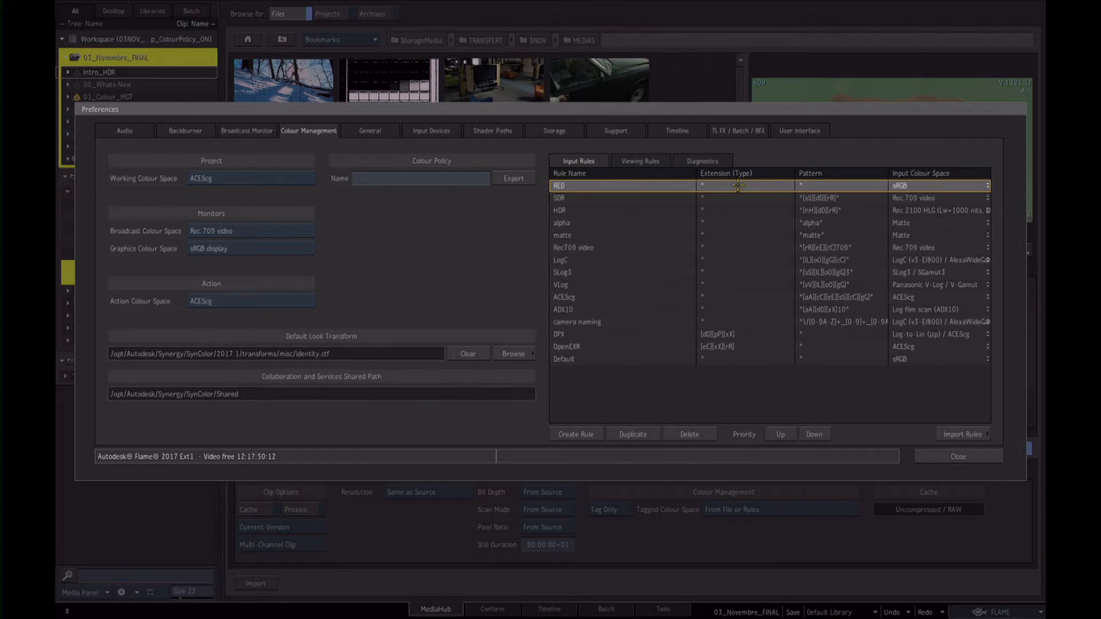
Set the RED rule's extension to [rR]3[dD].
double_click(705, 186)
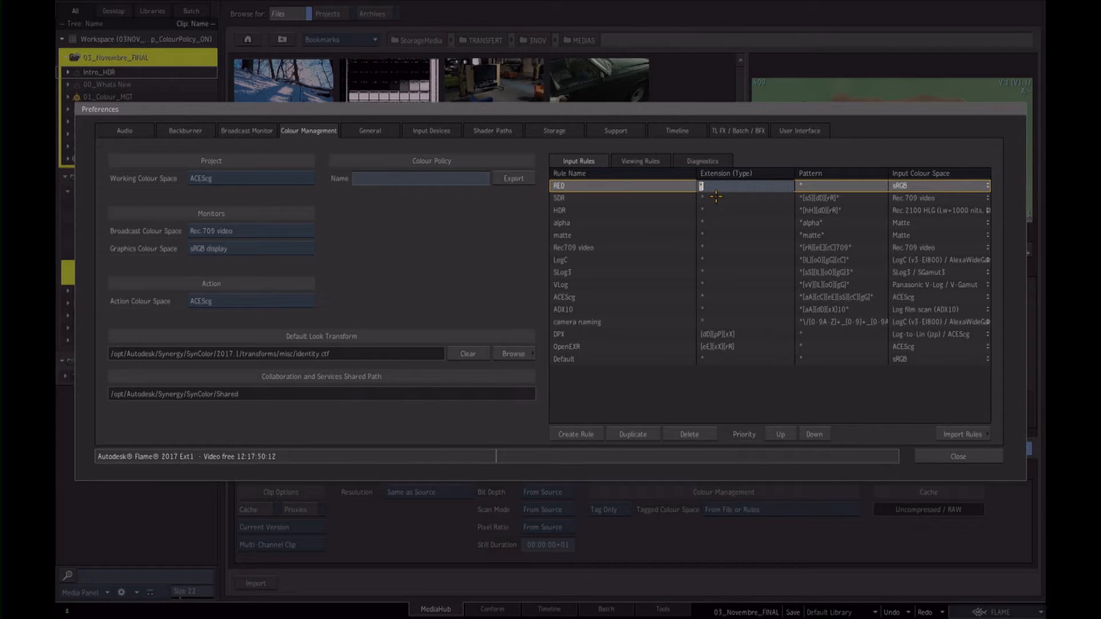
type("r3D")
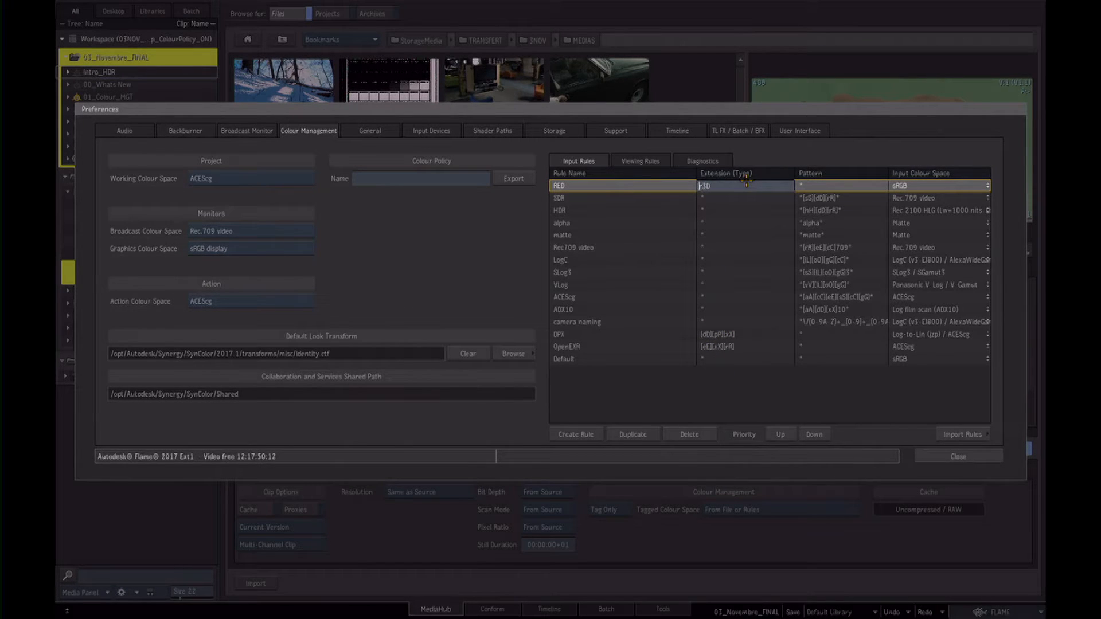
type("[")
key("Right")
type("R]")
key("BackSpace")
key("Right")
type("[")
key("Return")
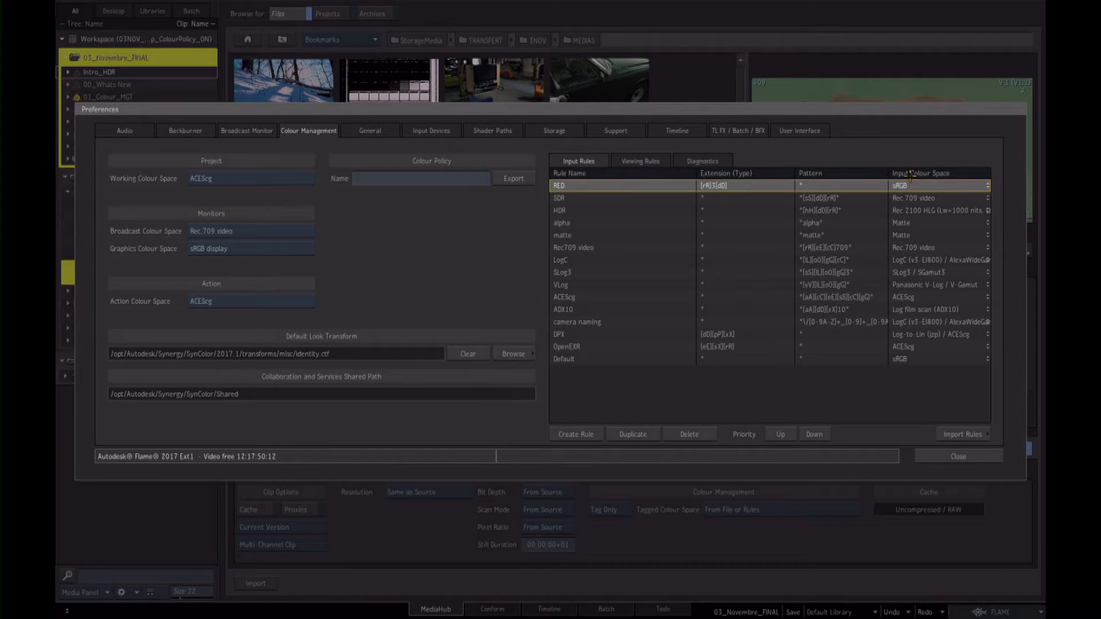
Set the RED rule's input colour space to the camera space REDlogFilm / REDcolor4 and close the preferences.
left_click(984, 187)
mouse_move(983, 186)
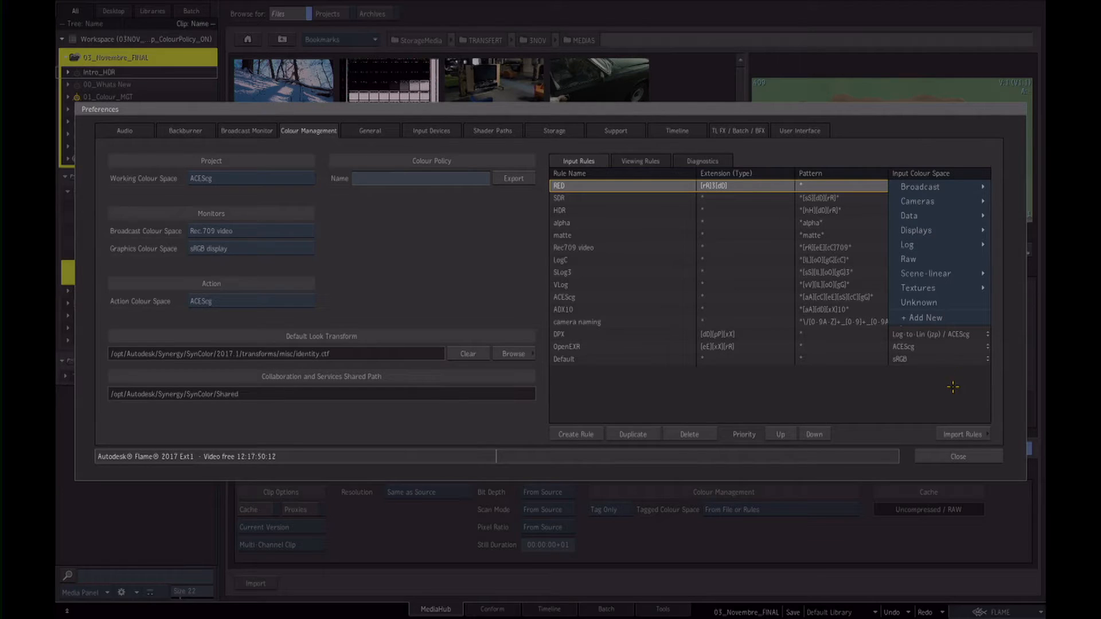
mouse_move(948, 189)
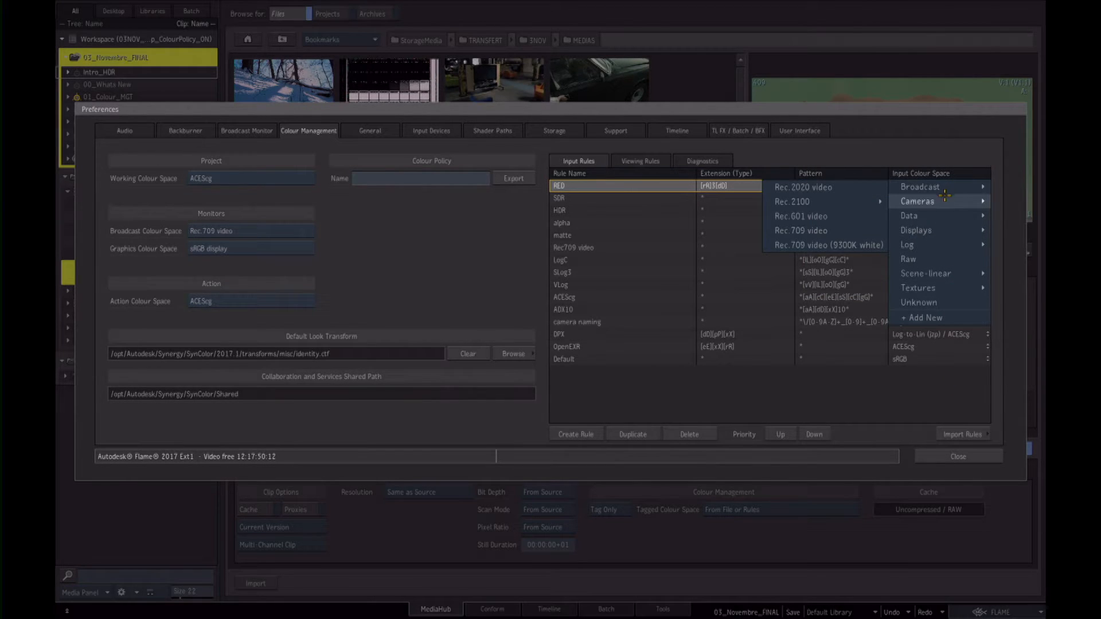
mouse_move(856, 273)
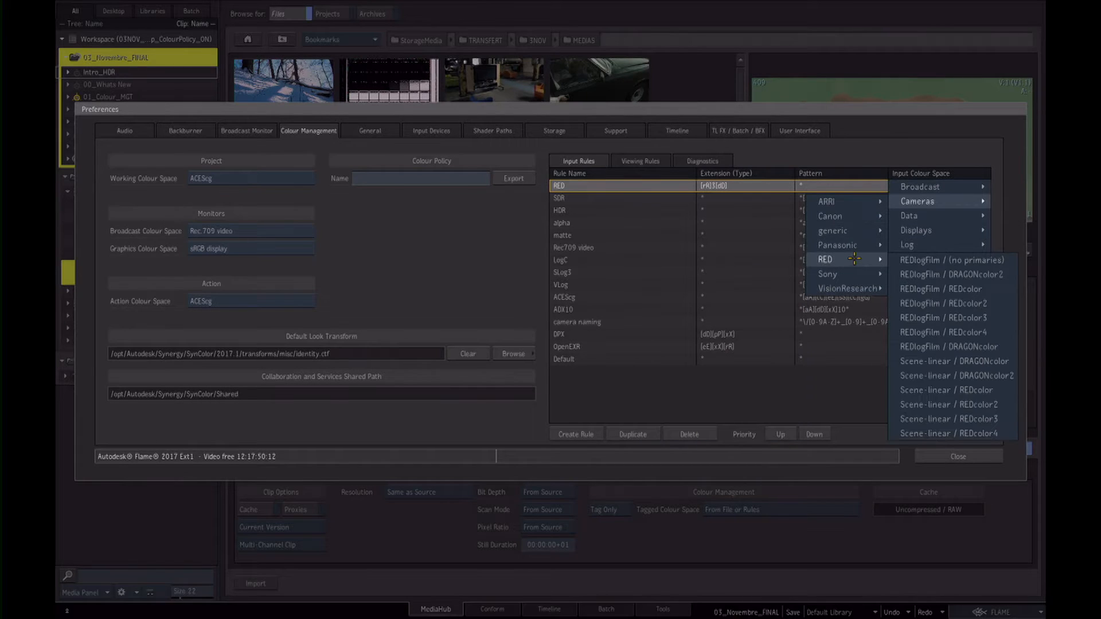
left_click(968, 333)
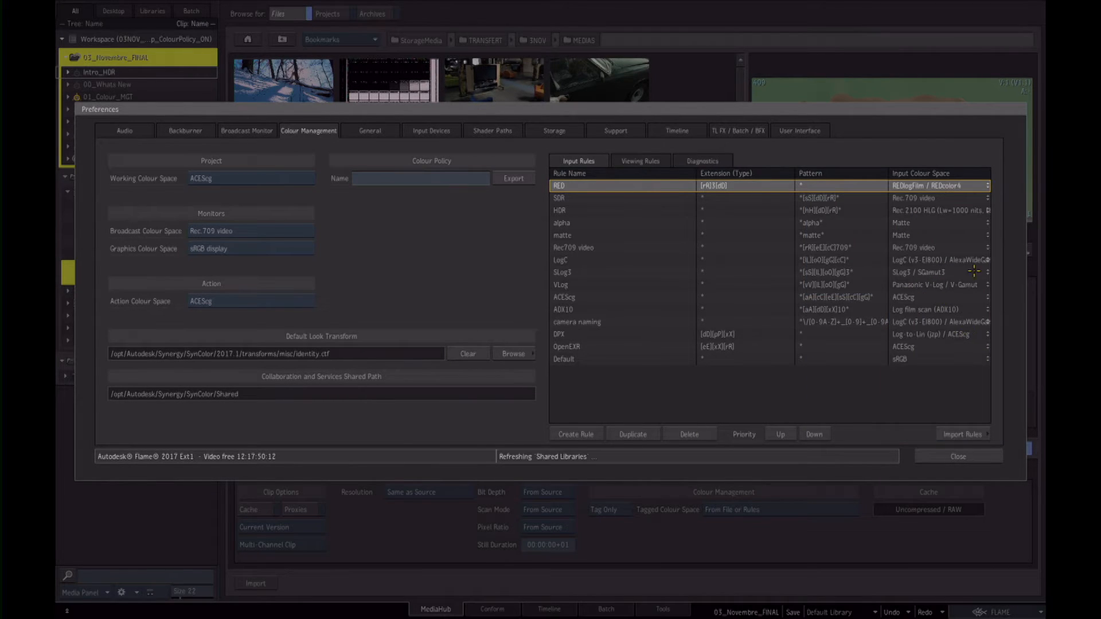
left_click(961, 456)
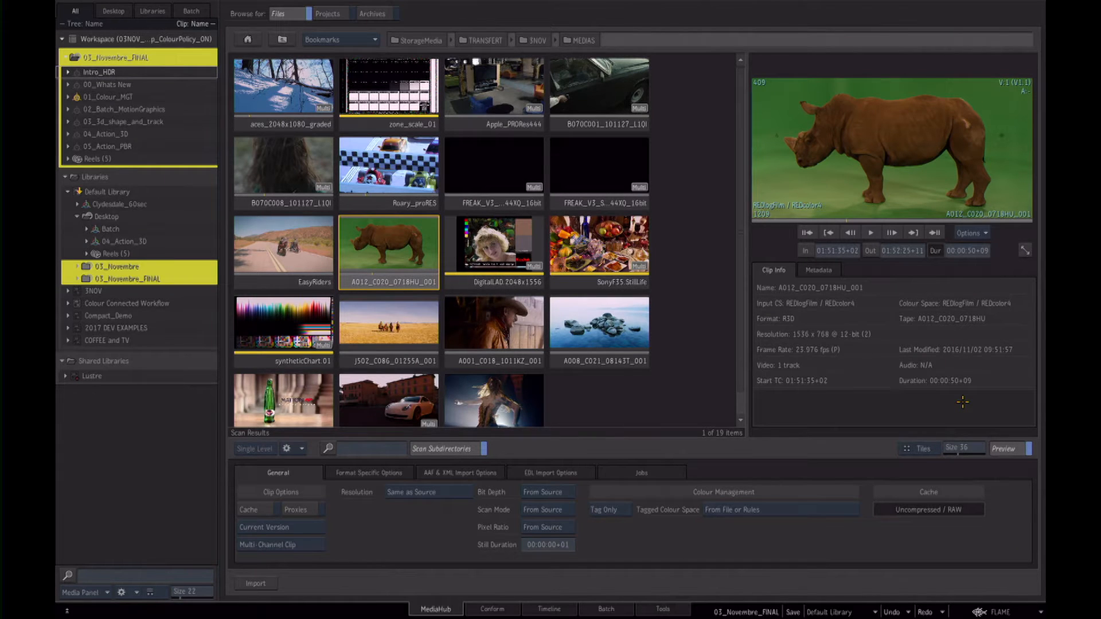
Check the colour space tags of the R3D clips J502_C086_01255A_001, A008_C021_08143T_001, A001_C018_1011KZ_001 and A012_C020_0718HU_001 against the new rule.
left_click(380, 328)
left_click(612, 332)
left_click(528, 329)
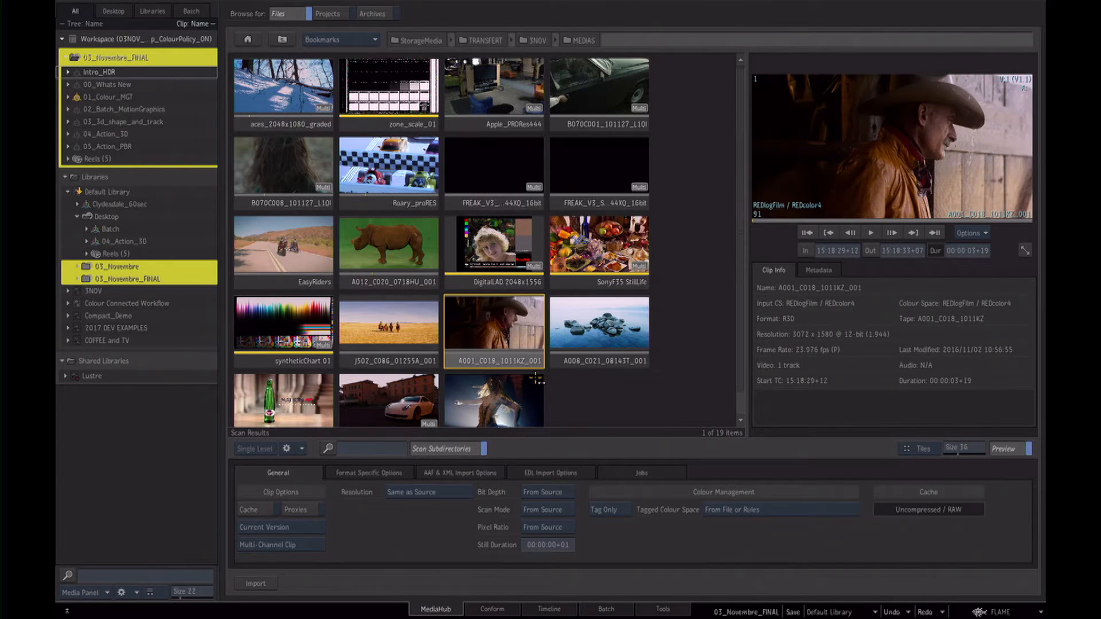
left_click(386, 315)
left_click(384, 248)
Compare the colour space tags of EasyRiders, B070C008_101127_L1QI, Roary_proRES, A012_C020_0718HU_001 and aces_2048x1080_graded.
left_click(284, 237)
left_click(283, 167)
left_click(385, 169)
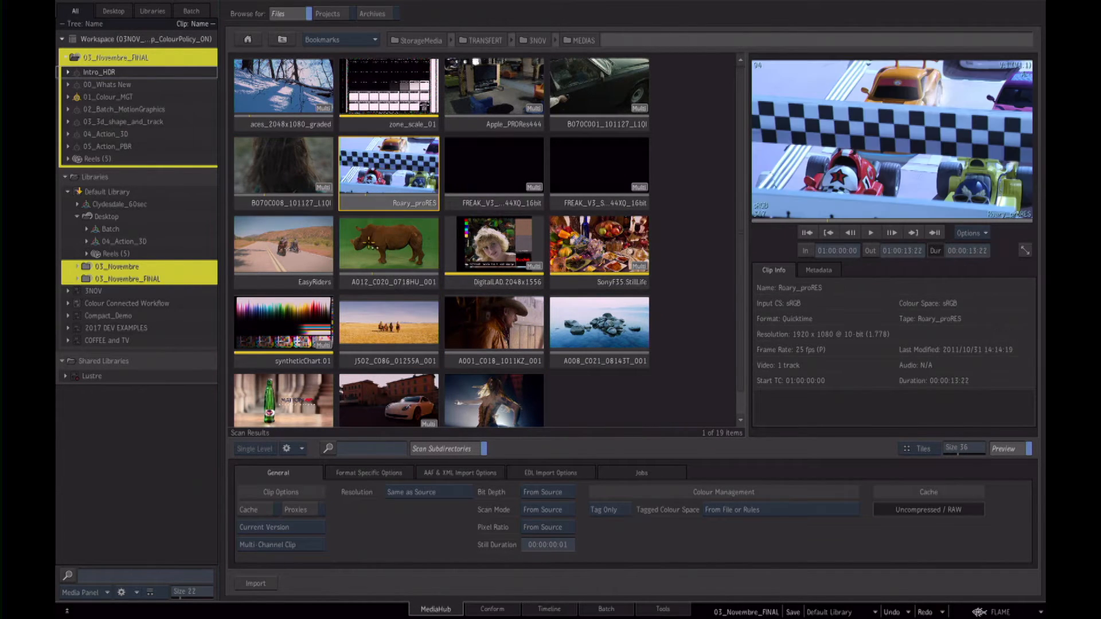
left_click(359, 255)
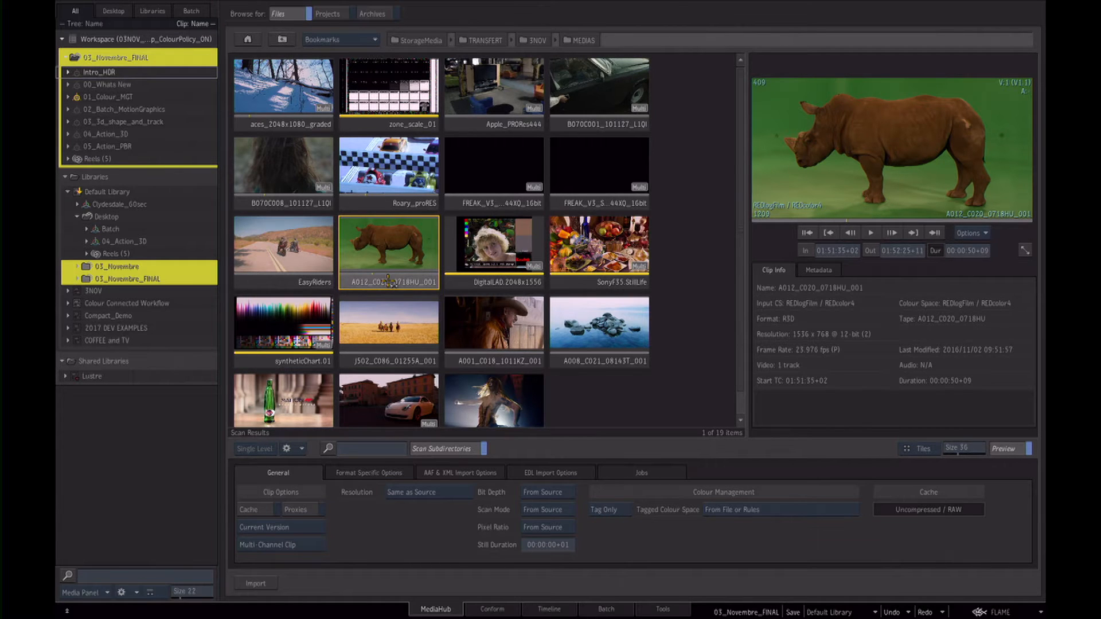
left_click(281, 78)
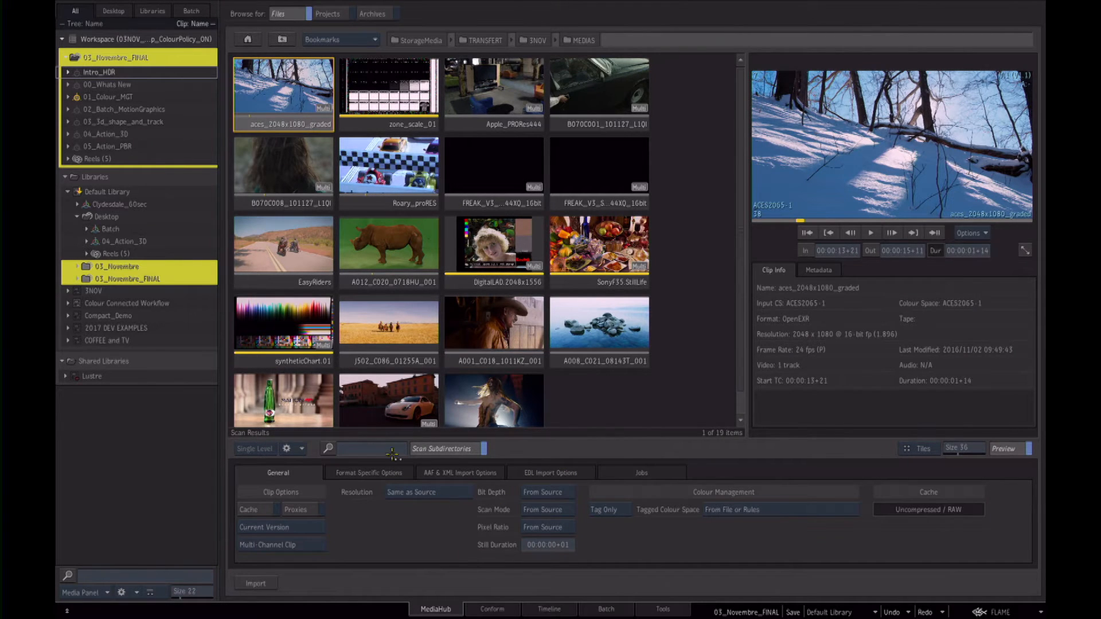
Open the 01_Colour_MGT batch and compare the clips aces_collage_00123, aces_collage_00135 and aces_collage_00036 in the Colour_mgt_OFF group.
double_click(108, 97)
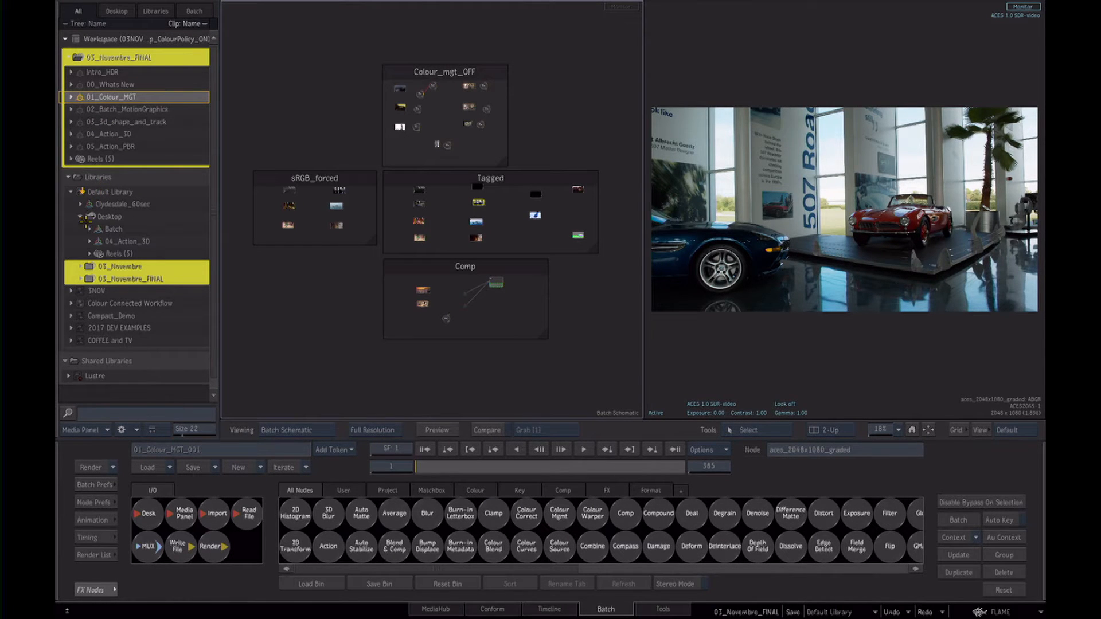
left_click_drag(485, 121, 422, 185)
left_click(356, 115)
left_click(365, 213)
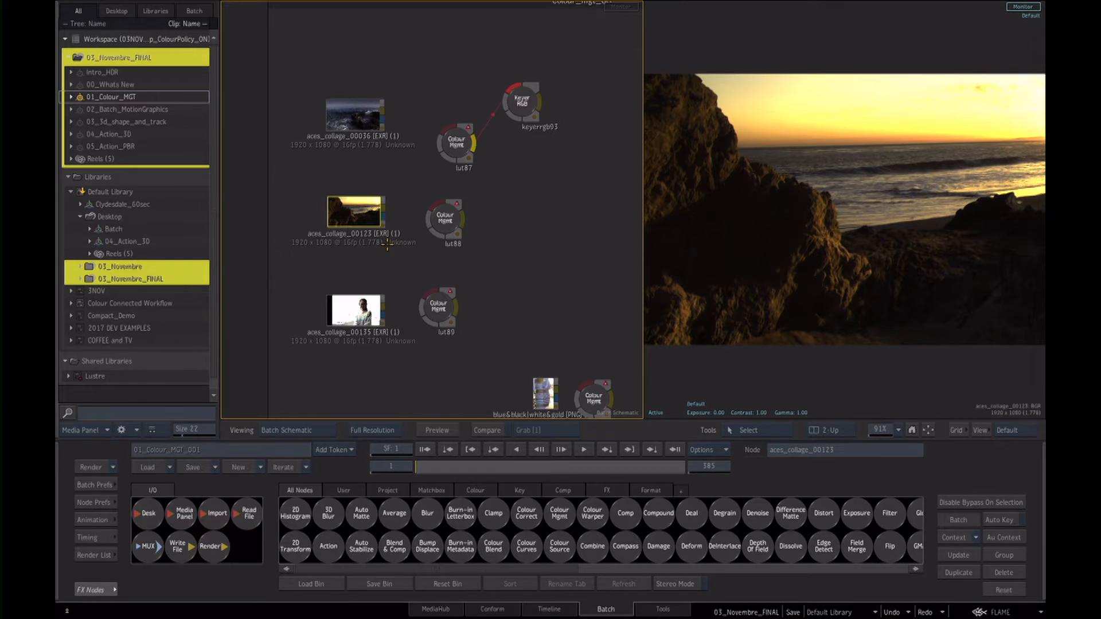
left_click_drag(503, 247, 475, 230)
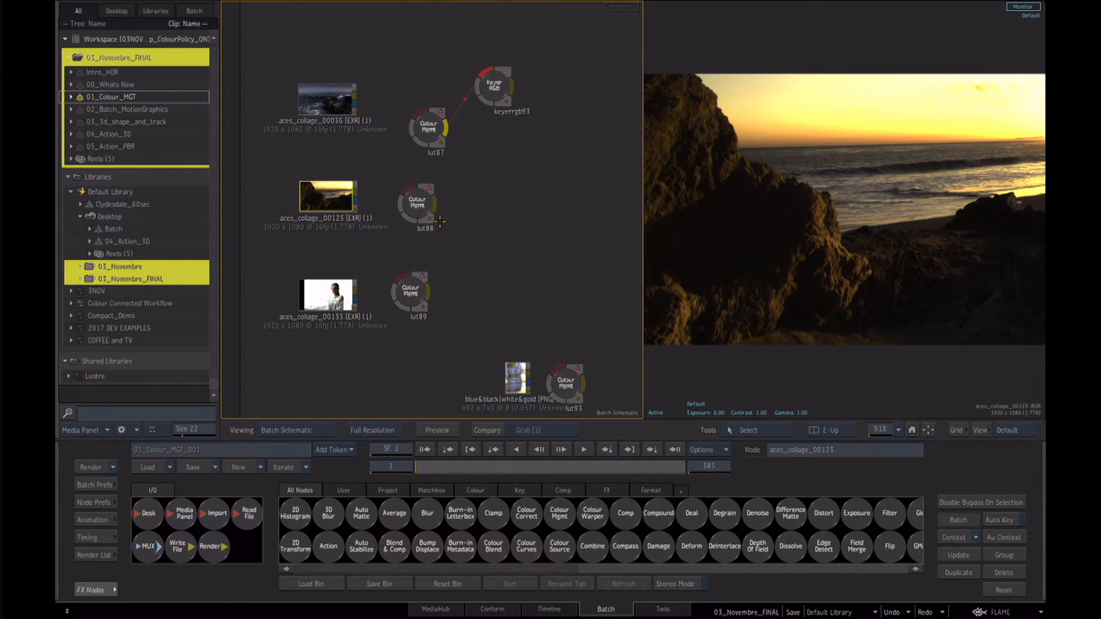
left_click(330, 295)
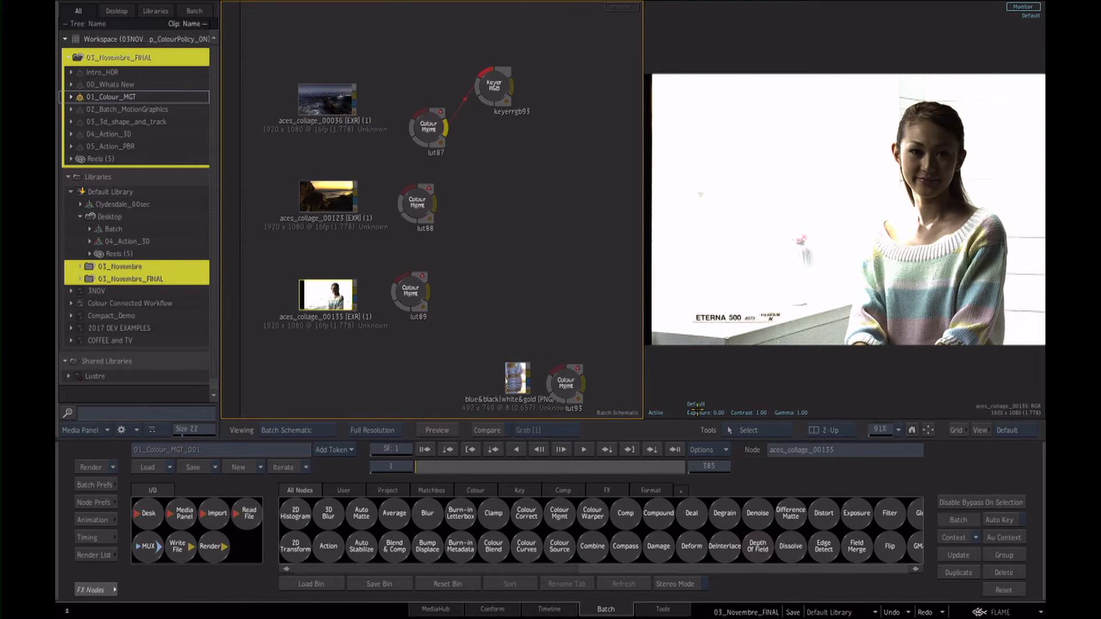
left_click(330, 208)
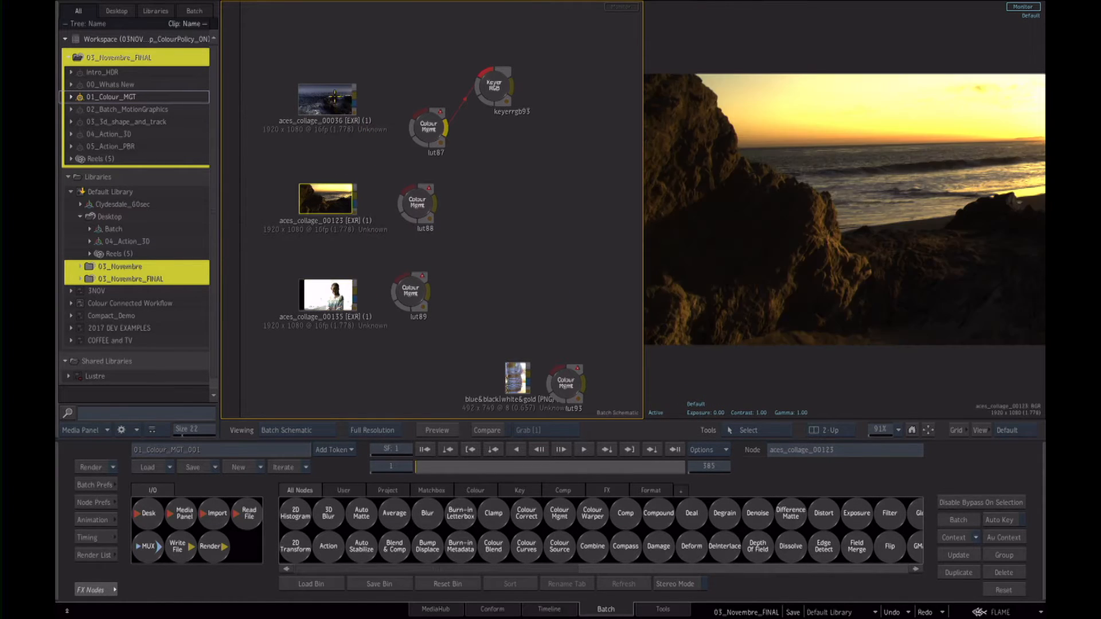
left_click(337, 108)
Preview the slate_0015243_logc clip through its Colour Mgmt node tagged SLog3 / SGamut3, and disconnect the clip.
left_click_drag(545, 253, 478, 258)
left_click_drag(478, 257, 546, 269)
left_click_drag(585, 305, 502, 292)
left_click(381, 136)
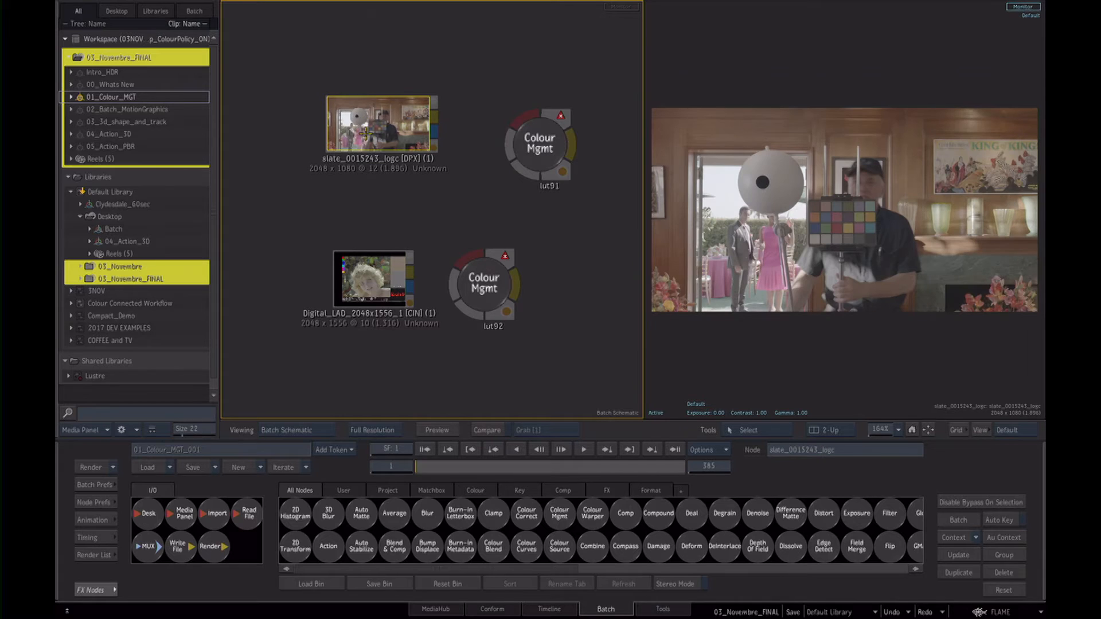
mouse_move(533, 154)
left_mouse_down()
mouse_move(533, 170)
mouse_move(499, 156)
mouse_move(535, 152)
left_mouse_up()
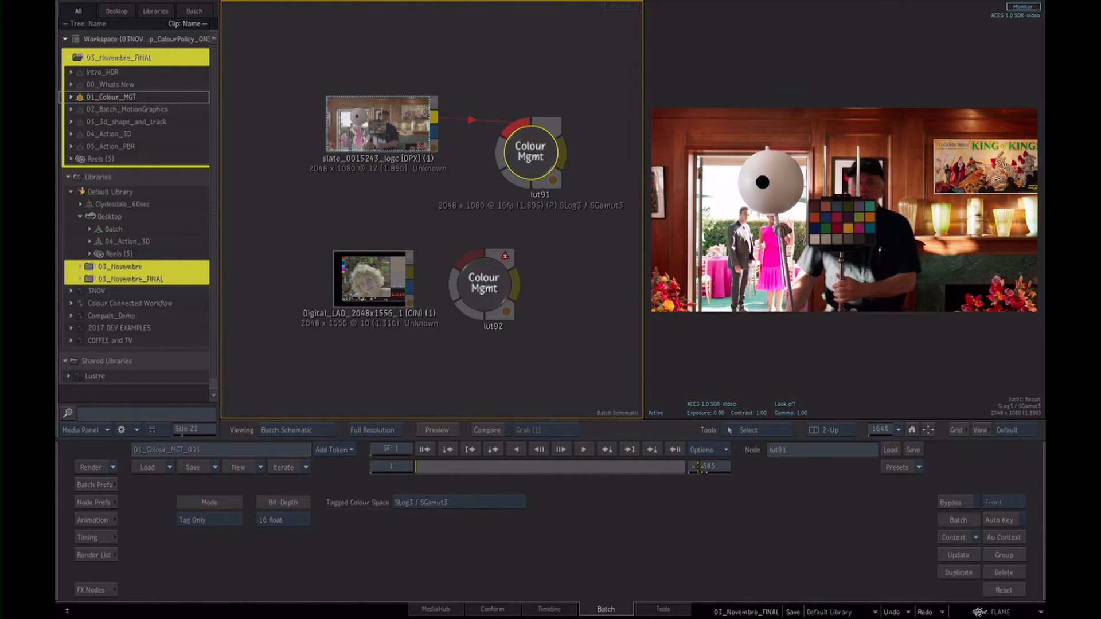
left_click_drag(478, 93, 473, 151)
Compare how the tagged clips B070C001_101127_L1QI, Apple_PRORes444 and SonyF35.StillLife are displayed through their viewing transforms.
left_click_drag(558, 268, 506, 291)
left_click_drag(384, 367, 489, 149)
mouse_move(388, 365)
left_mouse_down()
mouse_move(434, 270)
mouse_move(533, 277)
left_mouse_up()
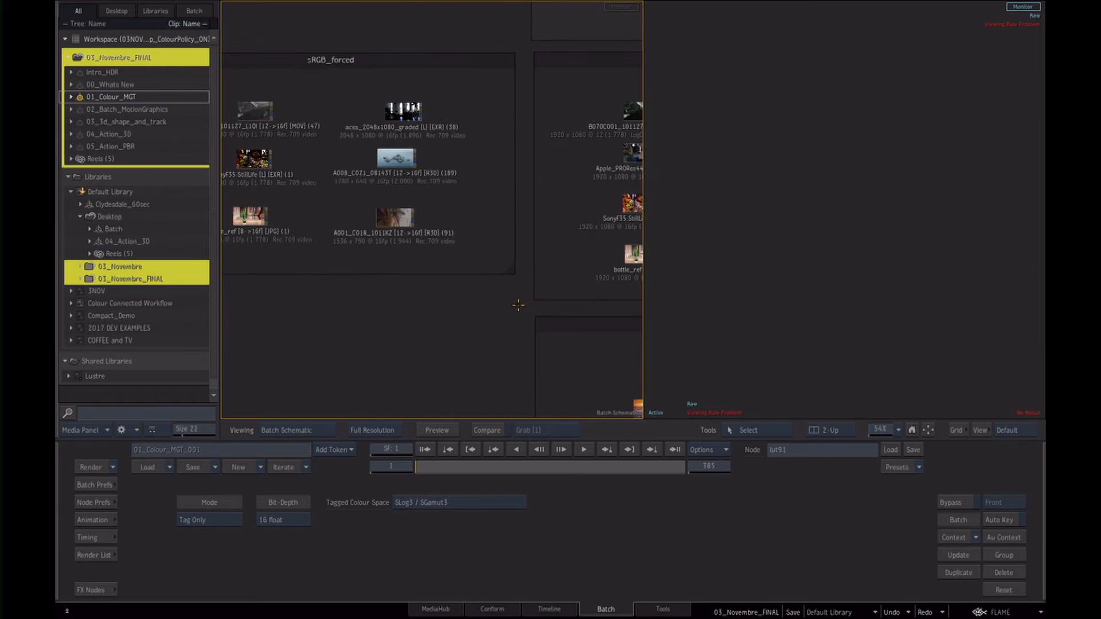
left_click_drag(575, 253, 473, 295)
left_click_drag(472, 295, 538, 271)
left_click_drag(538, 271, 431, 267)
left_click_drag(430, 268, 512, 277)
left_click_drag(512, 276, 480, 268)
left_click(356, 152)
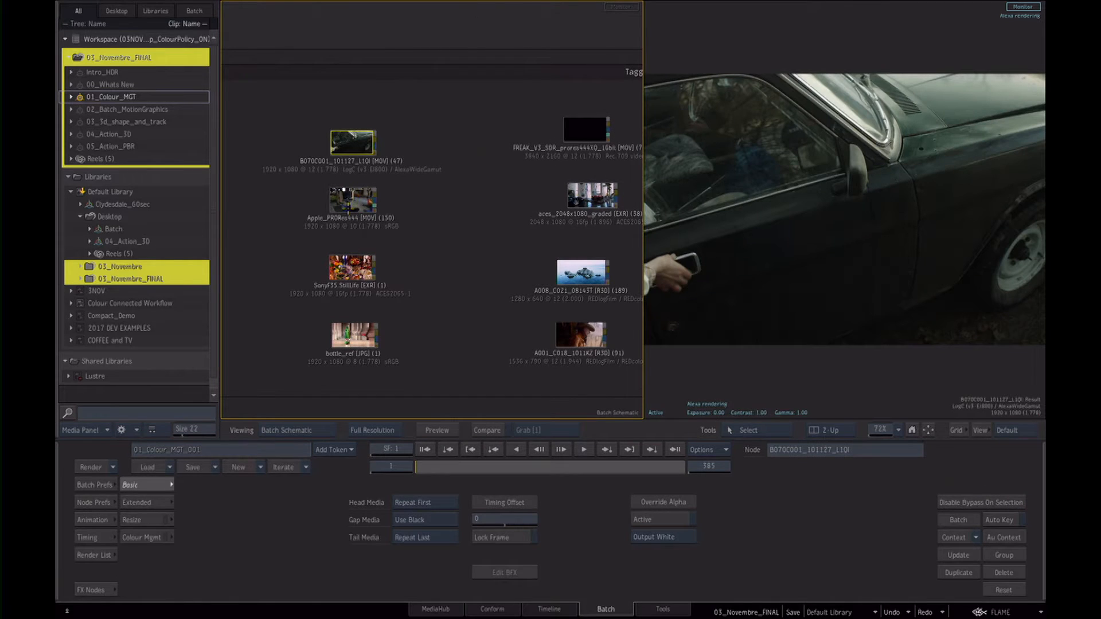
left_click(352, 203)
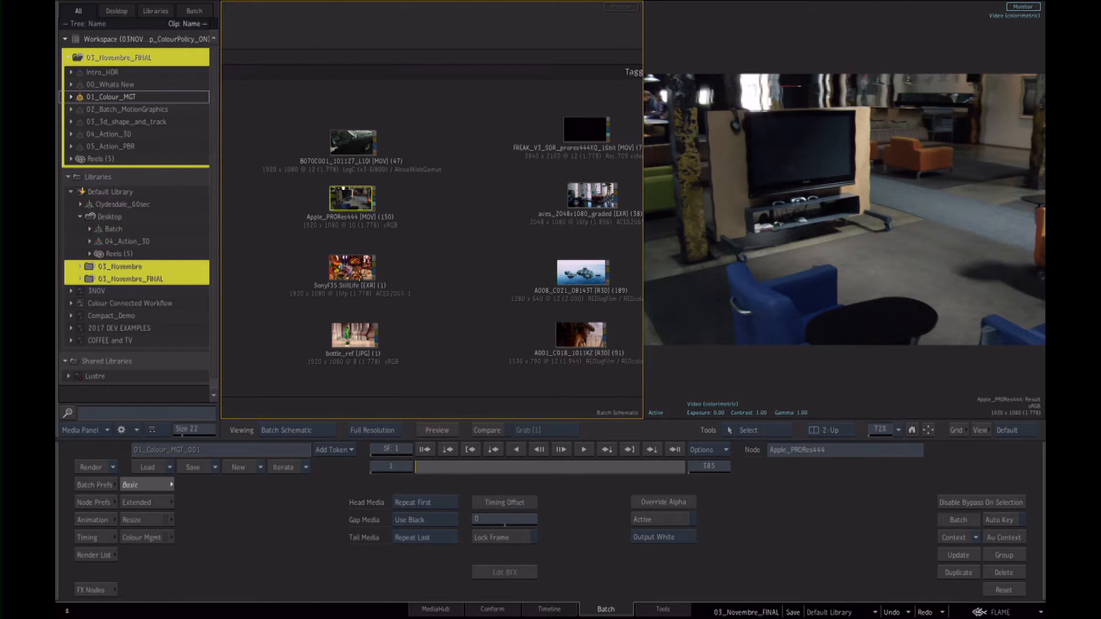
left_click(357, 269)
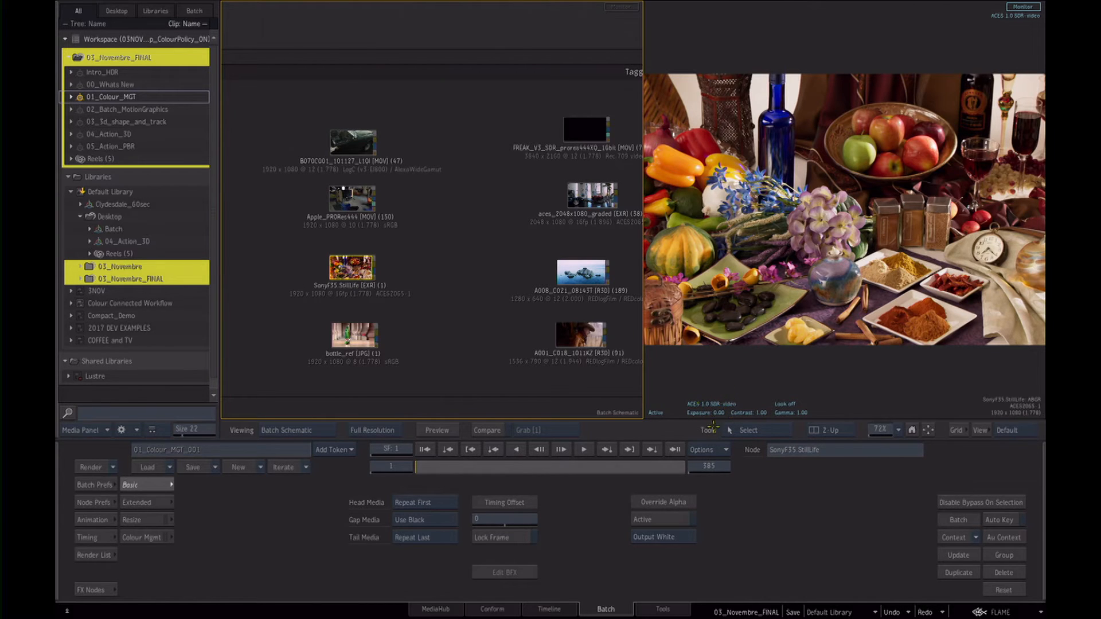
left_click(351, 153)
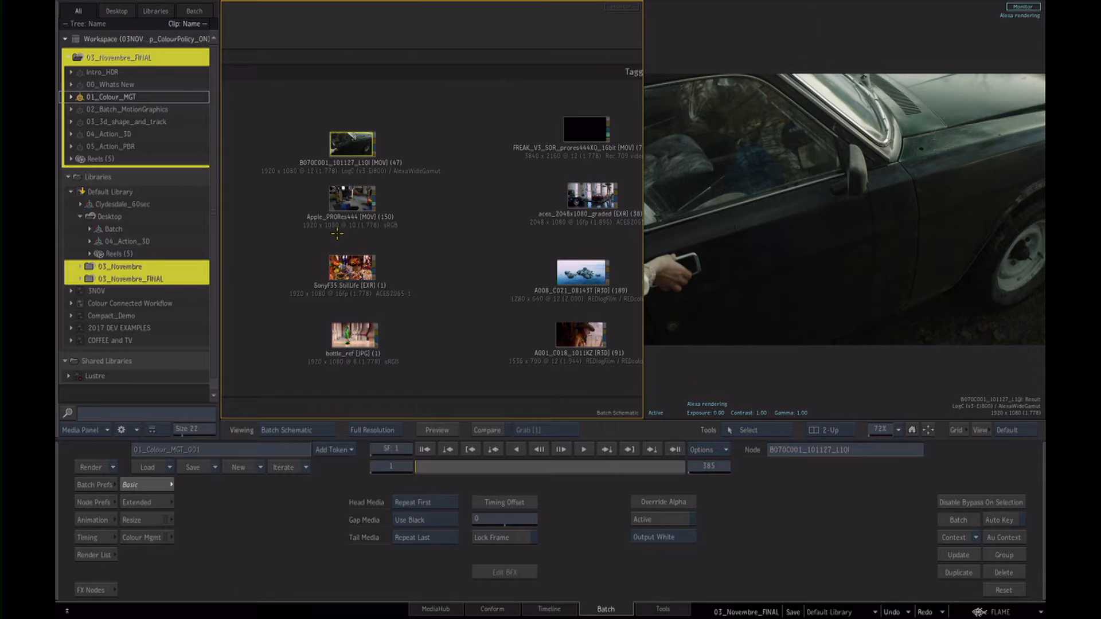
left_click(349, 214)
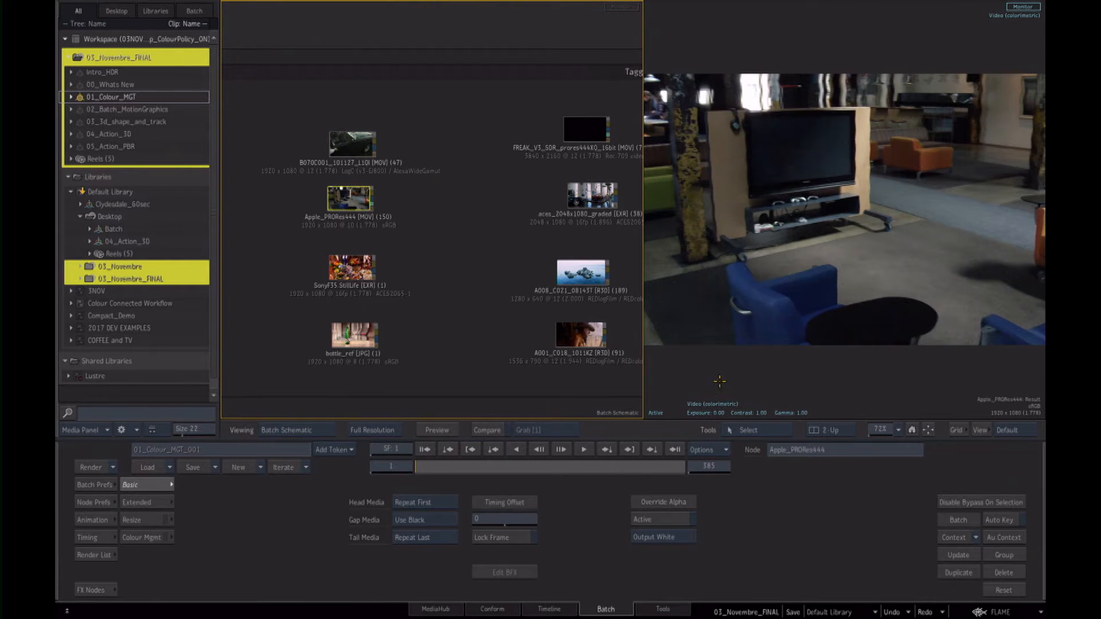
Compare the display of the bottle_ref and A001_C018_1011KZ clips in the Tagged group.
scroll(472, 241, "down", 3)
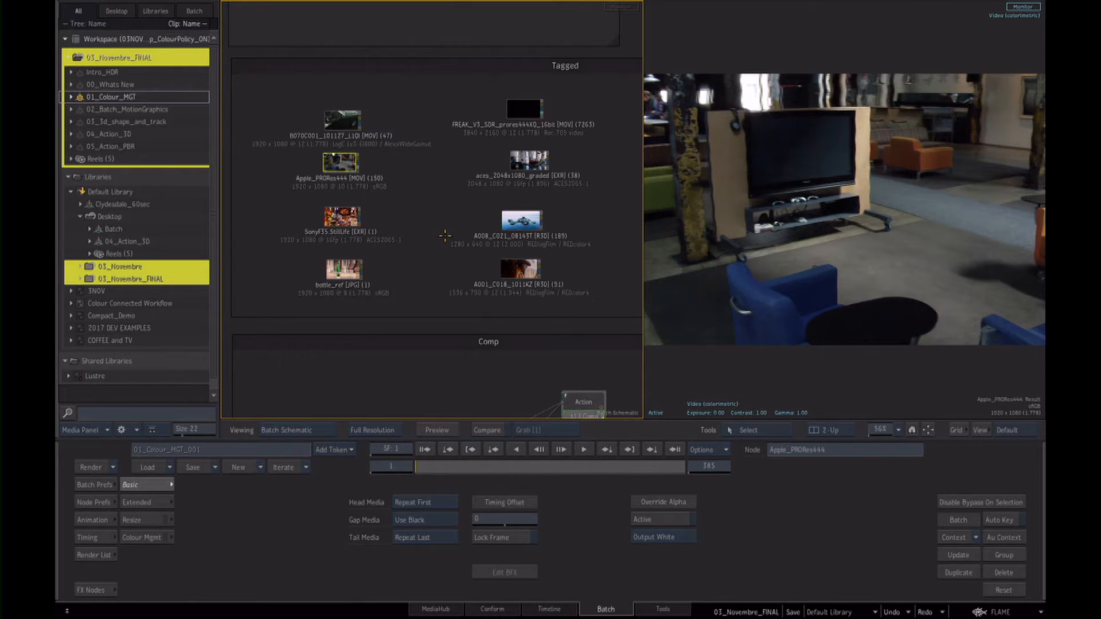
left_click_drag(563, 309, 530, 233)
left_click_drag(522, 315, 587, 297)
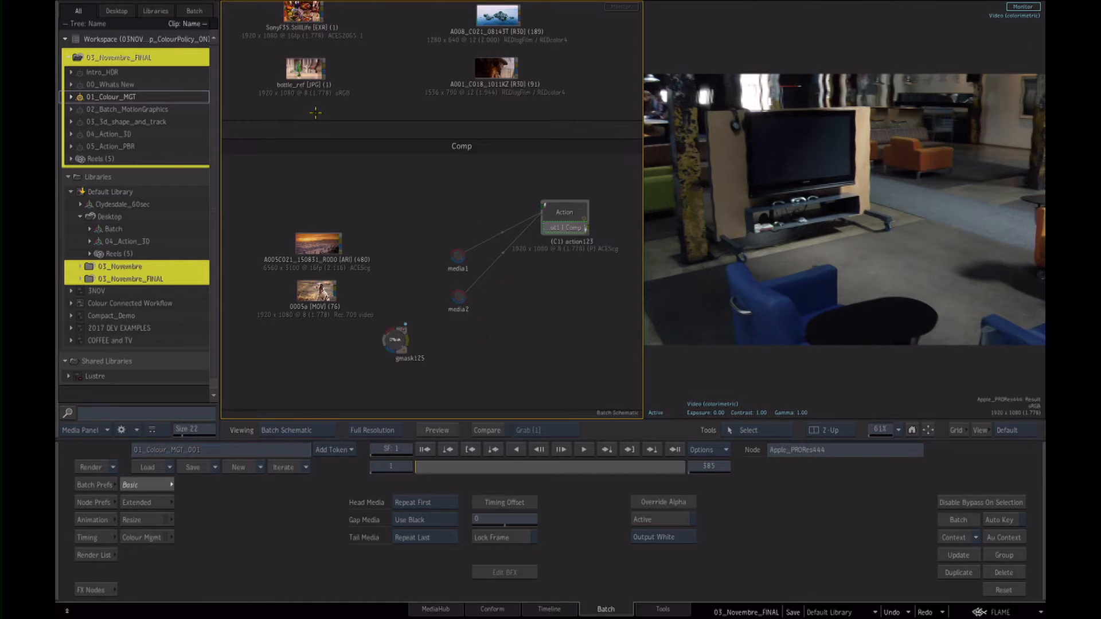
left_click(309, 71)
left_click(497, 71)
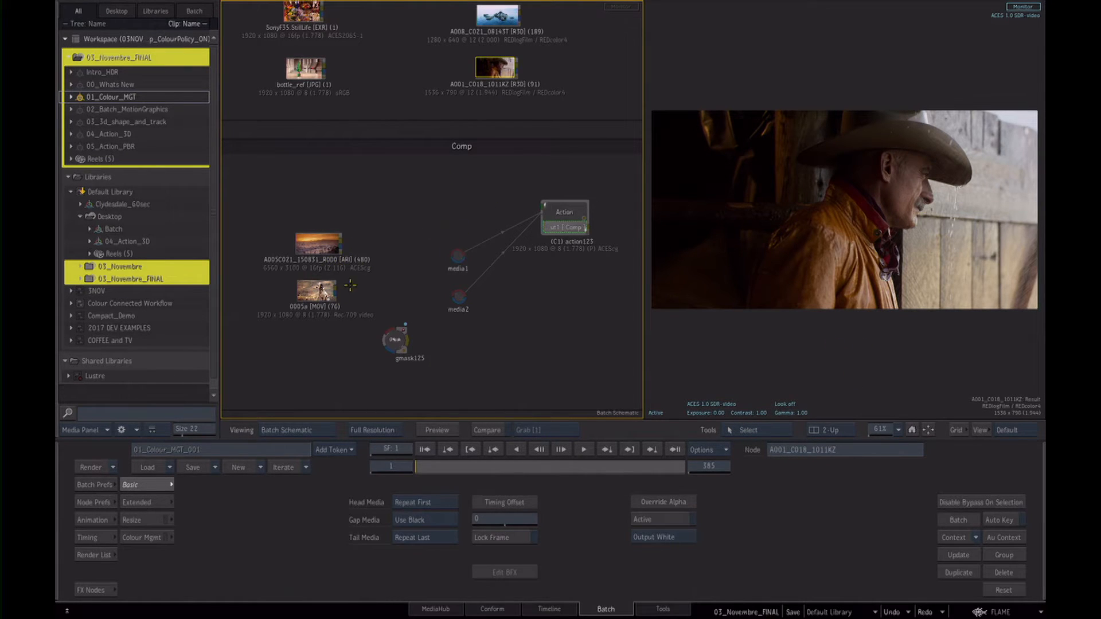
In the Comp group, connect the A005C021_150831_R0D0 clip to media1 and the 0005a clip to media2 of the Action node.
mouse_move(373, 285)
left_mouse_down()
mouse_move(403, 246)
mouse_move(390, 273)
left_mouse_up()
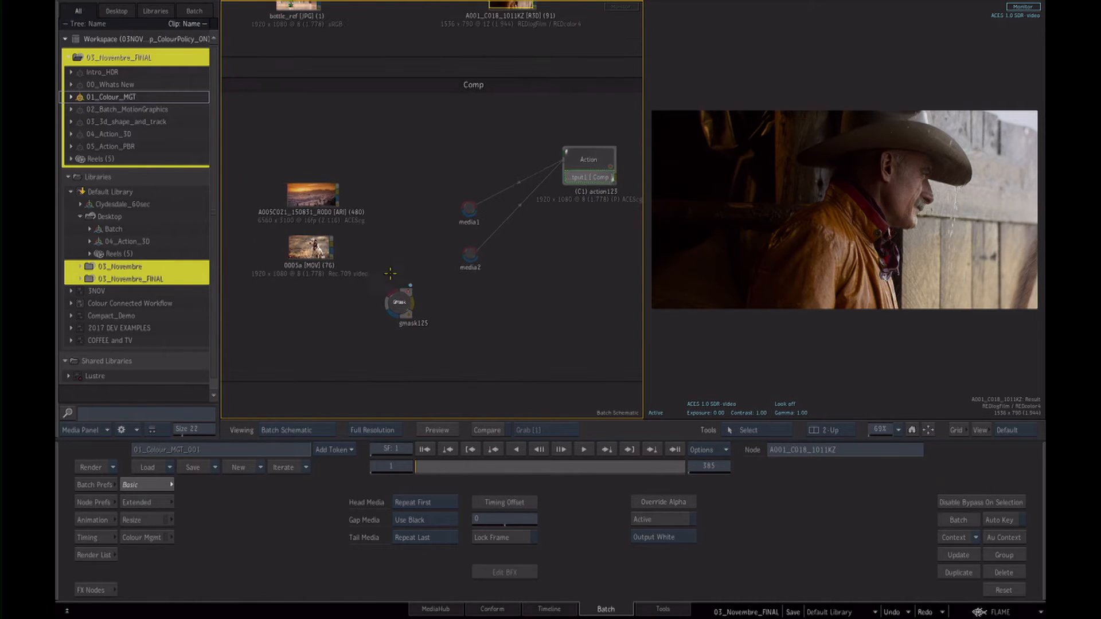
left_click_drag(471, 211, 421, 214)
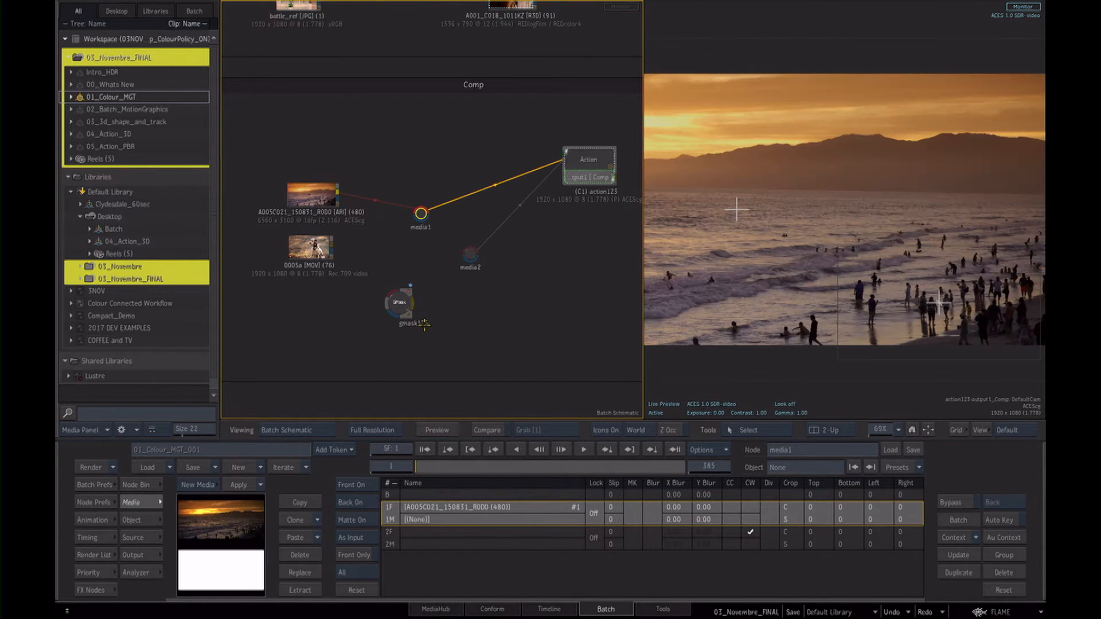
left_click_drag(589, 149, 556, 138)
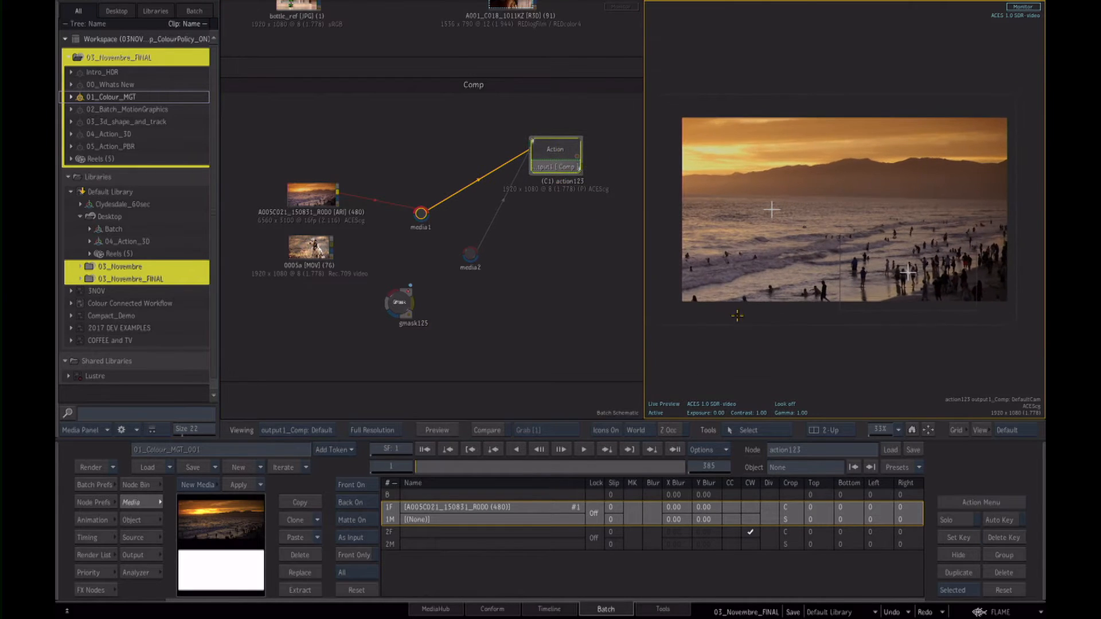
left_click_drag(471, 258, 425, 270)
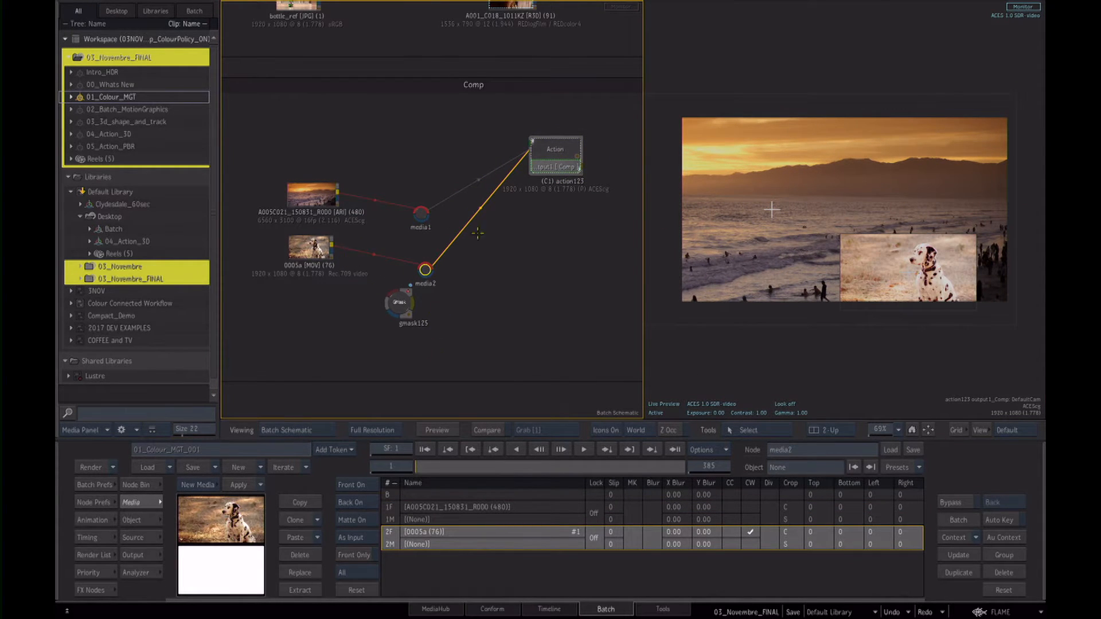
Inside the Action node, set the dog layer's axis to Y position -173.02 and scale 68, and return to the batch schematic.
double_click(559, 152)
left_click(497, 208)
left_click_drag(238, 537, 194, 510)
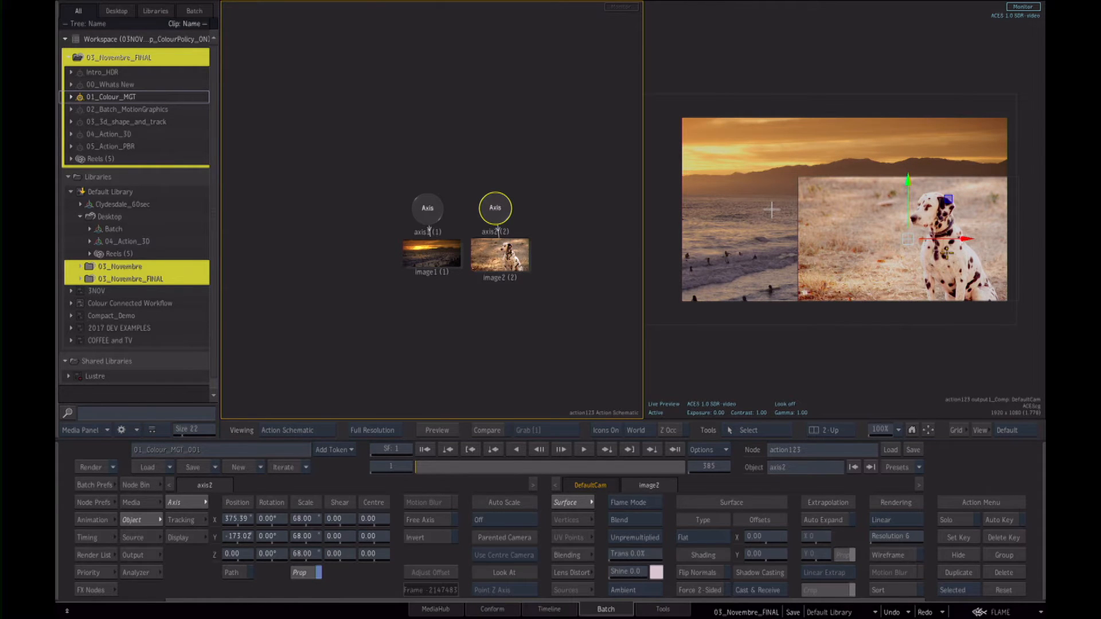
left_click(912, 347)
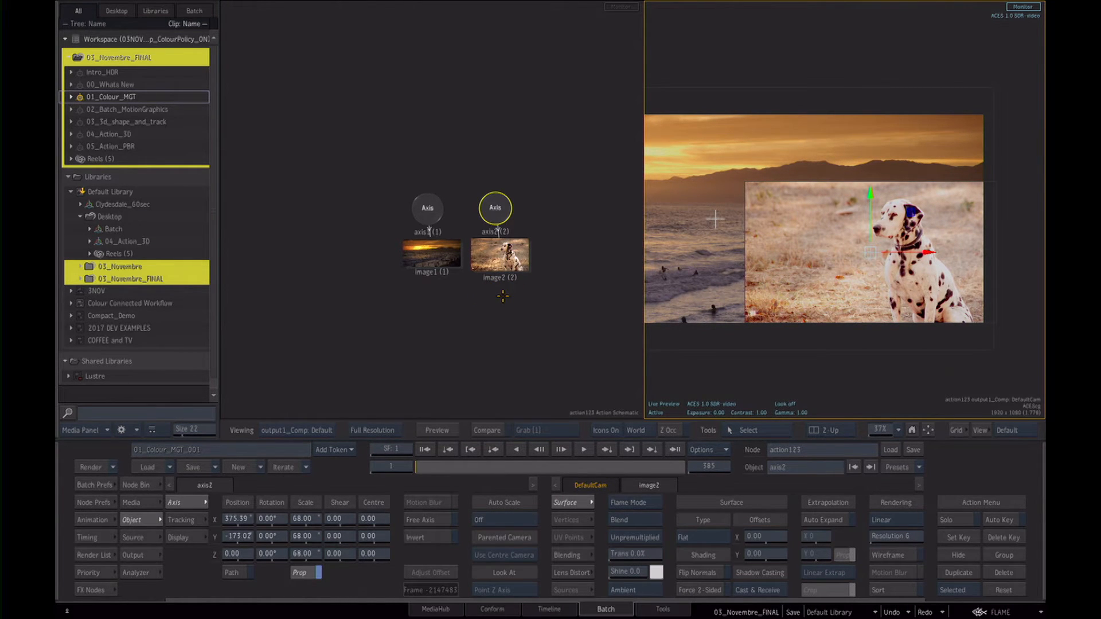
left_click(133, 502)
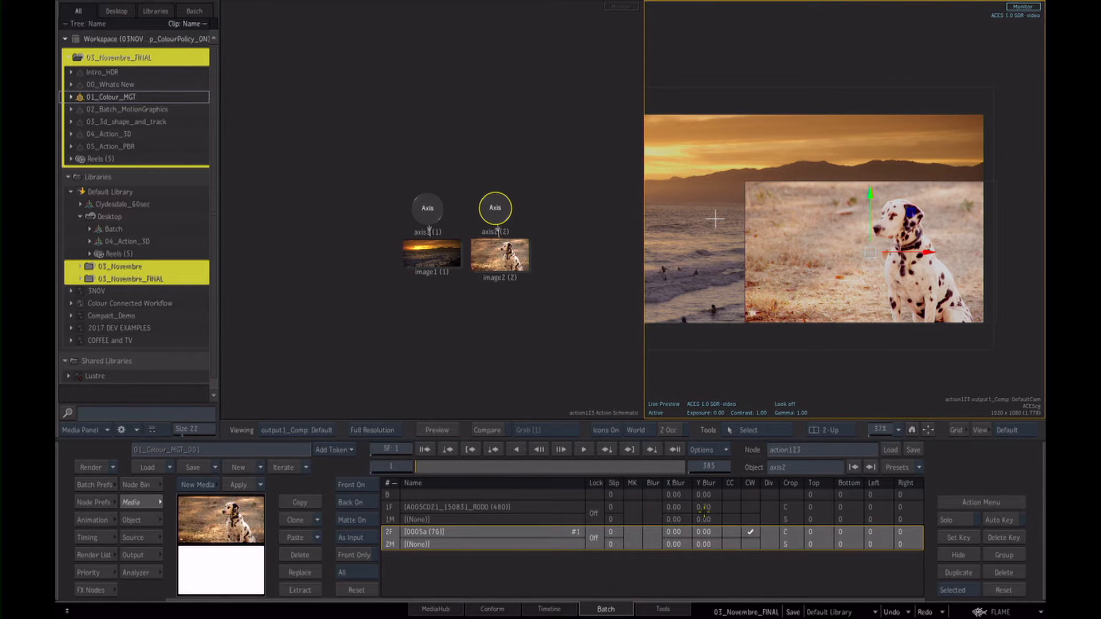
left_click(511, 344)
key("Escape")
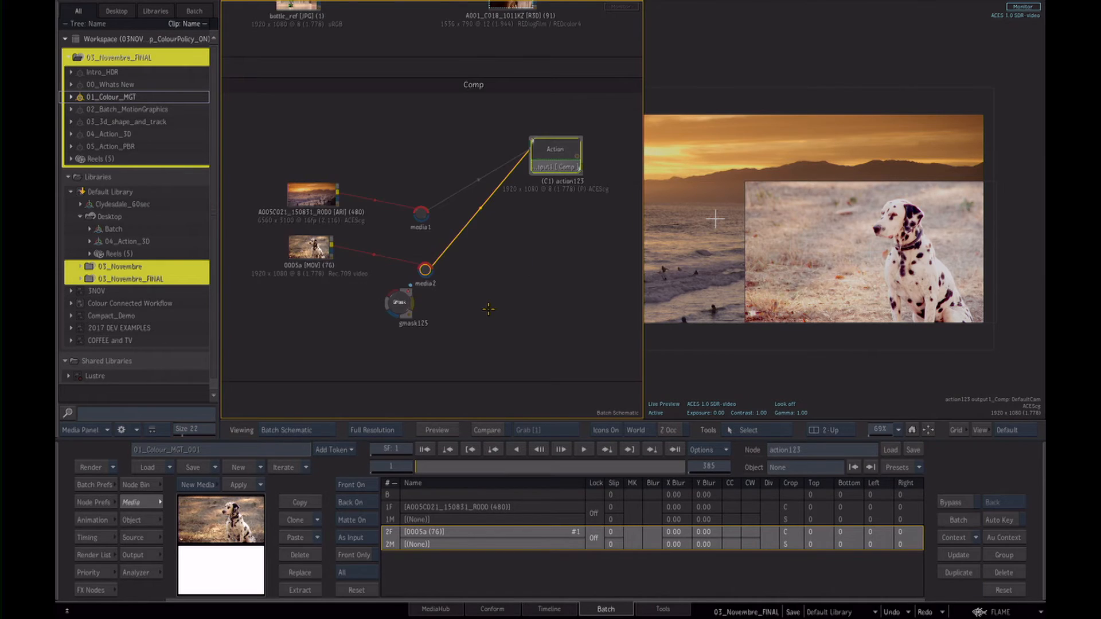
Compare the 0005a source clip with the Action composite and check the colour management settings in the Action node's preferences.
left_click(309, 256)
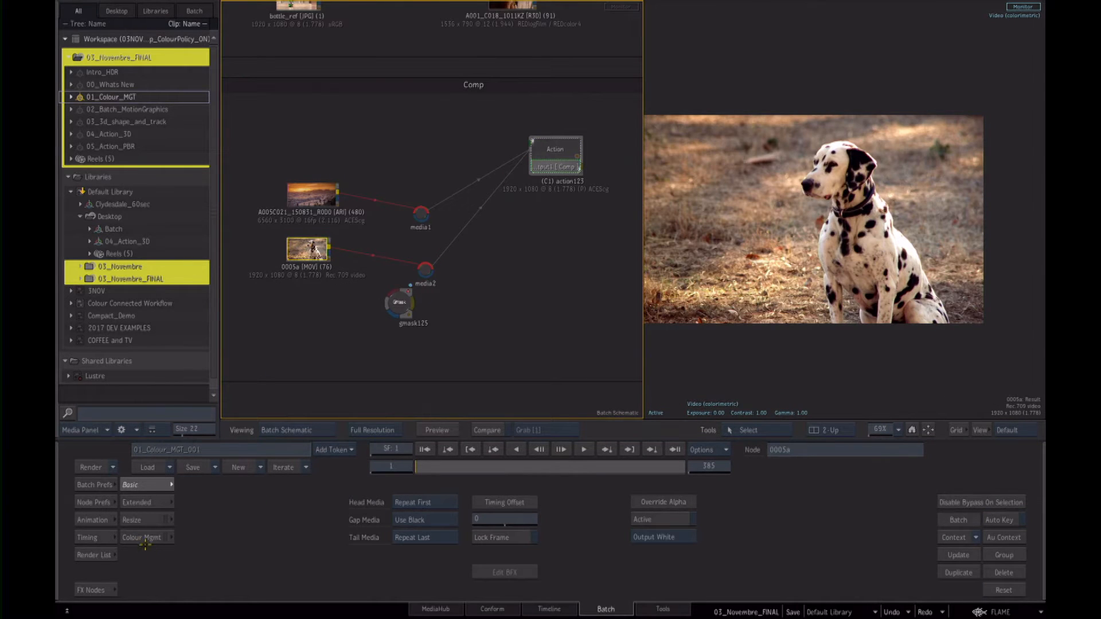
left_click(554, 160)
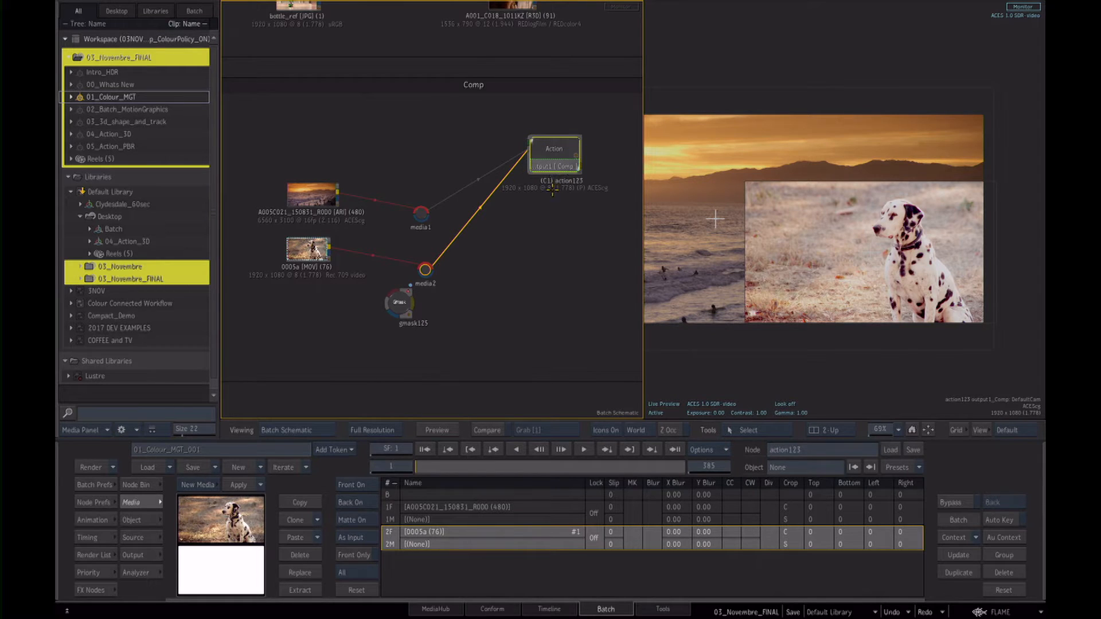
left_click(102, 504)
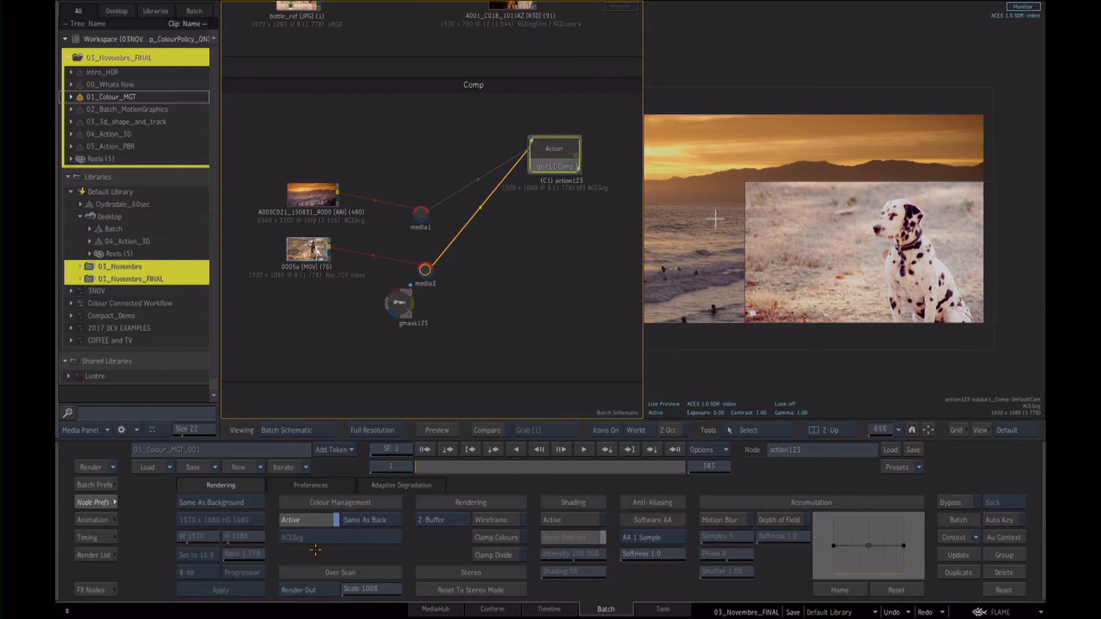
Enable the custom HD-video_to_ACES_v0.2 colour transform on the 0005a clip with tagged colour space ACEScg, and view the Action composite.
left_click_drag(308, 251, 294, 267)
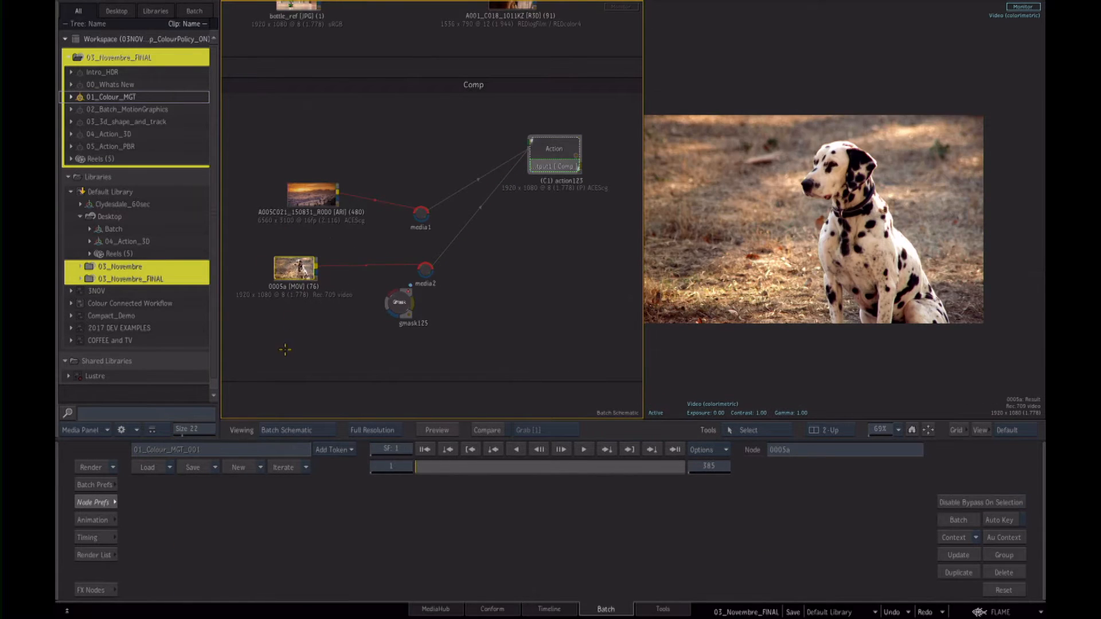
double_click(294, 268)
left_click(142, 537)
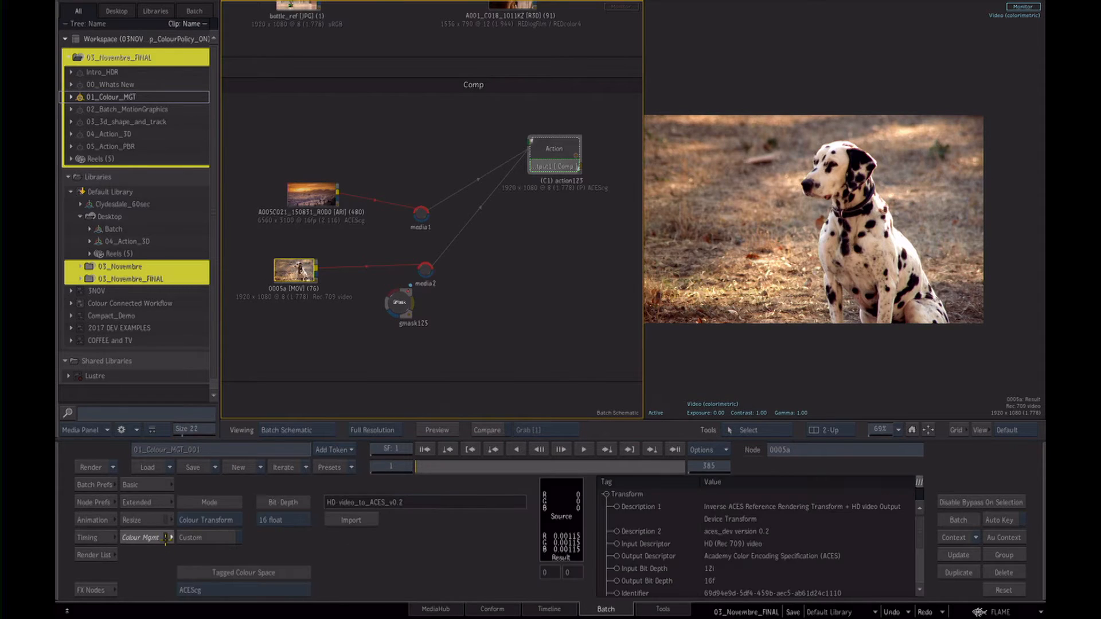
left_click(253, 591)
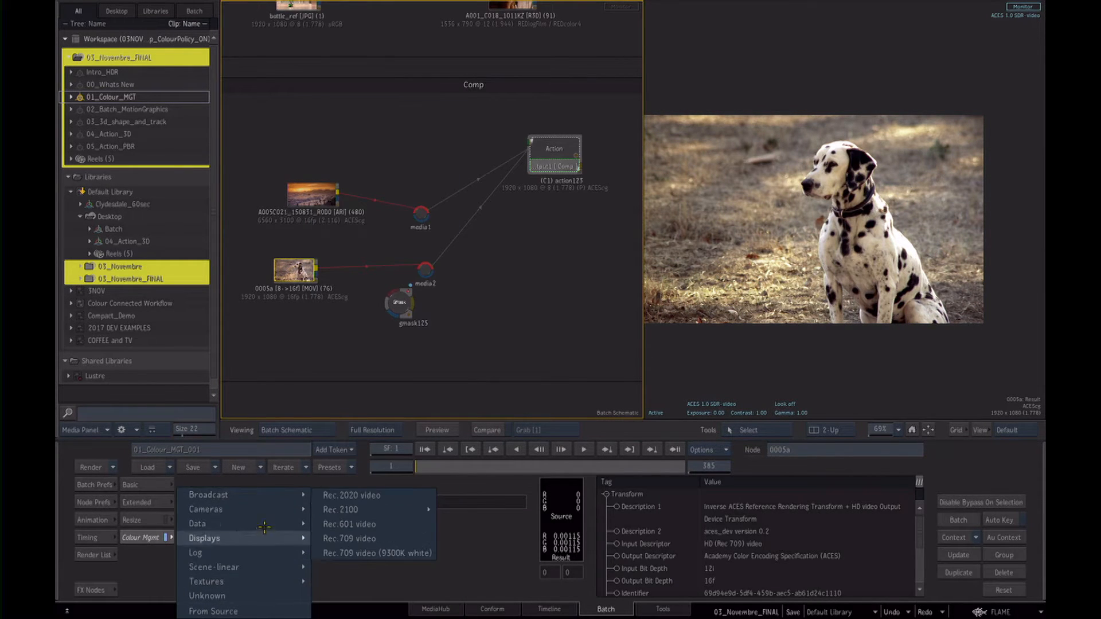
mouse_move(265, 566)
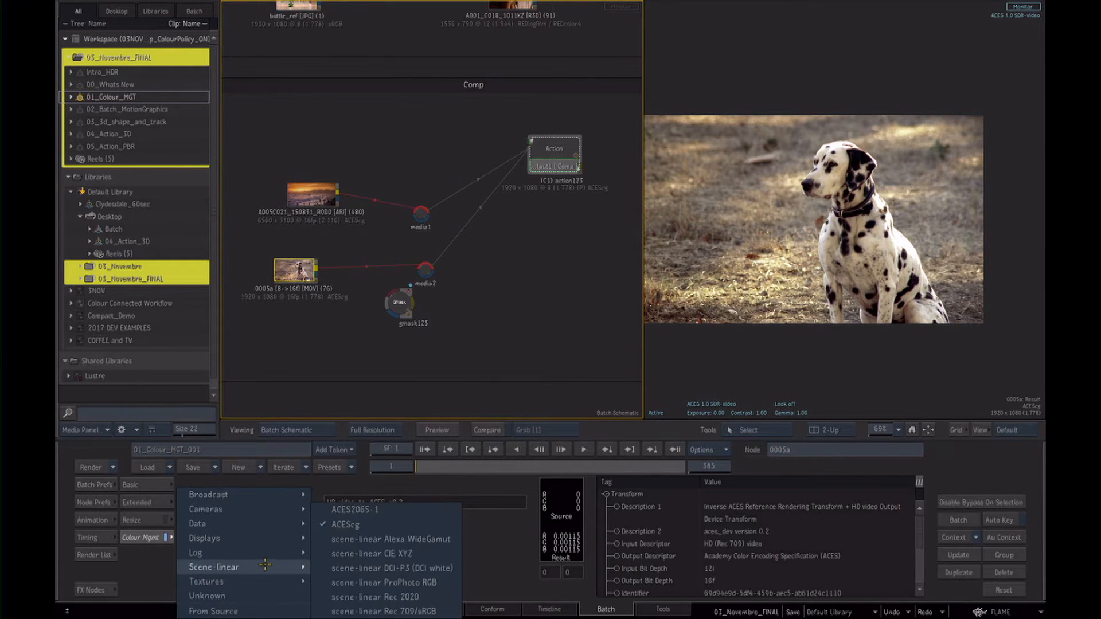
left_click(350, 525)
left_click(556, 151)
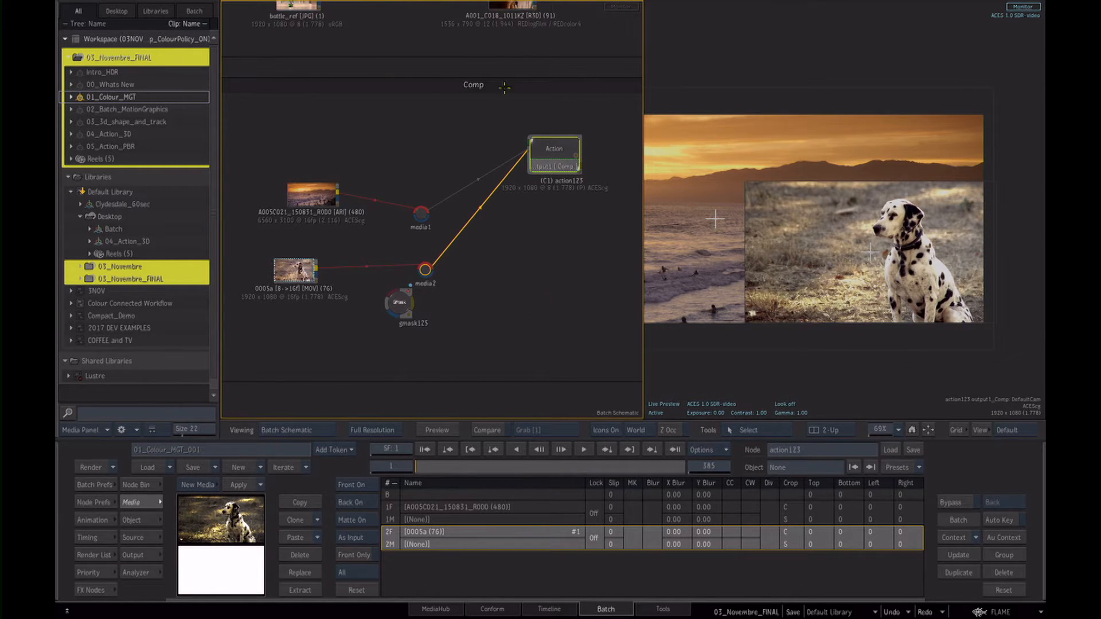
View the A001_C018_1011KZ clip and its colour management settings in the Tagged group.
left_click_drag(540, 138, 541, 151)
left_click_drag(532, 286, 512, 259)
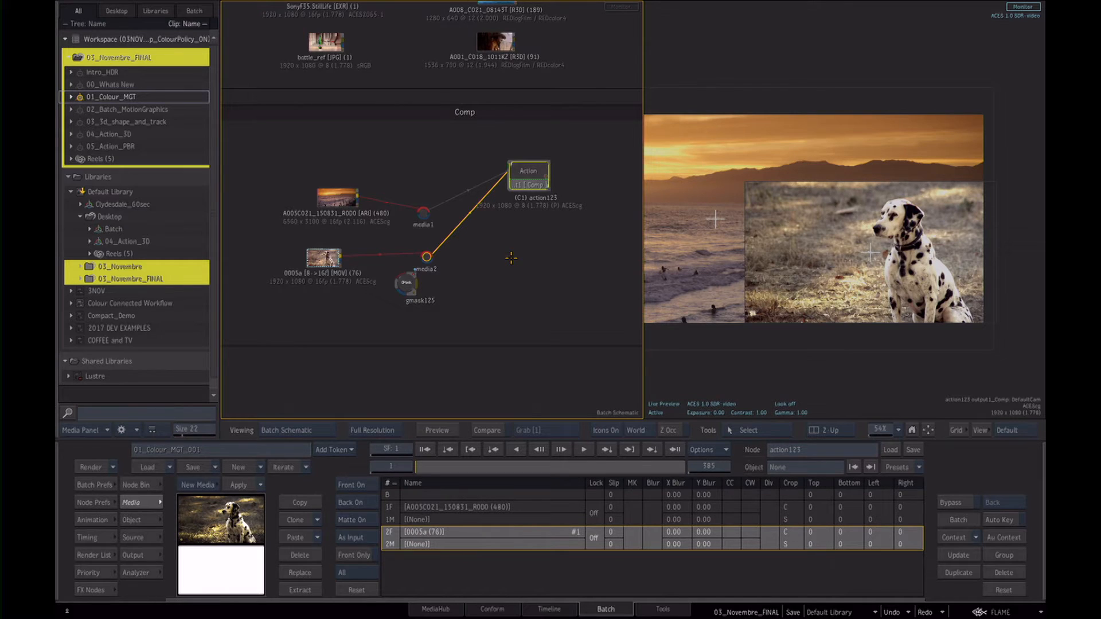
left_click_drag(516, 280, 536, 406)
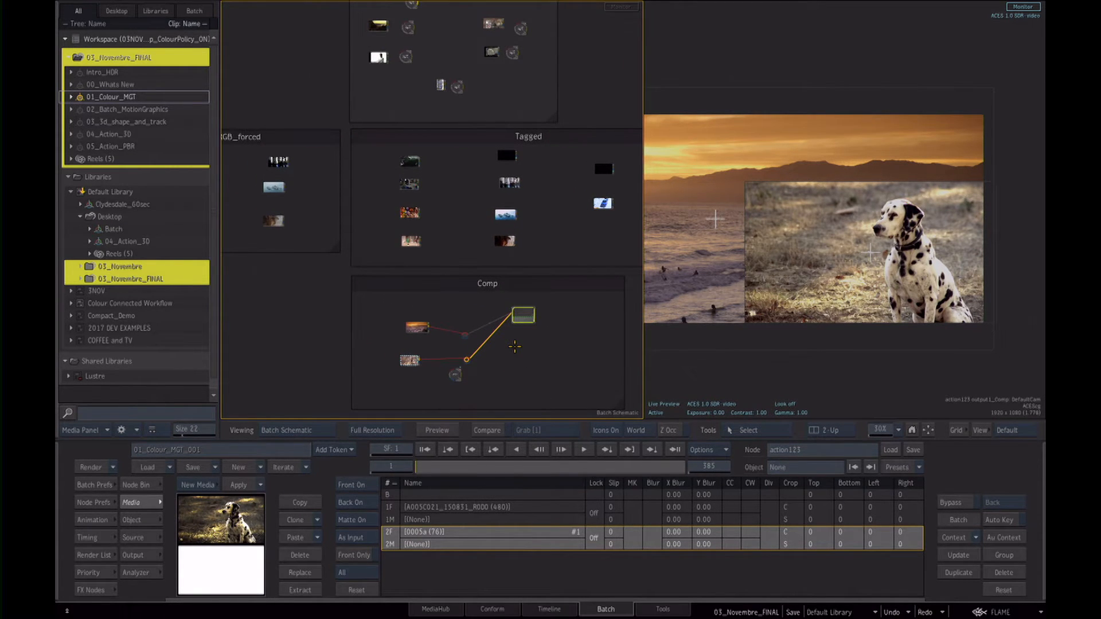
left_click(505, 240)
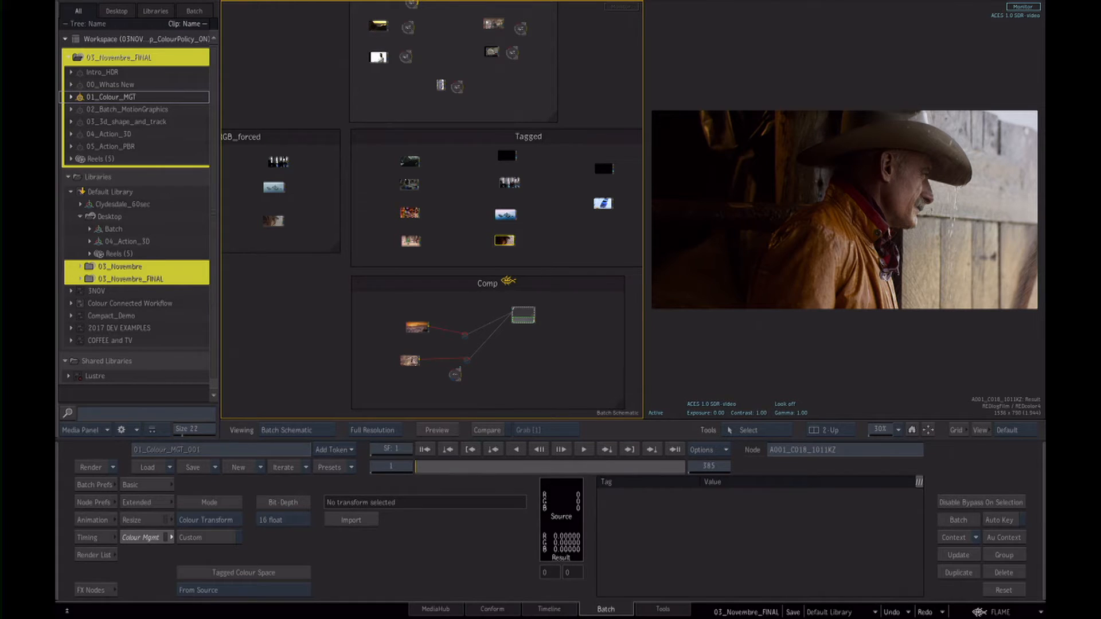
Save the current setup and open the 02_Batch_MotionGraphics batch group from the 03_Novembre_FINAL workspace.
key("ctrl+s")
scroll(544, 290, "down", 2)
scroll(544, 290, "down", 2)
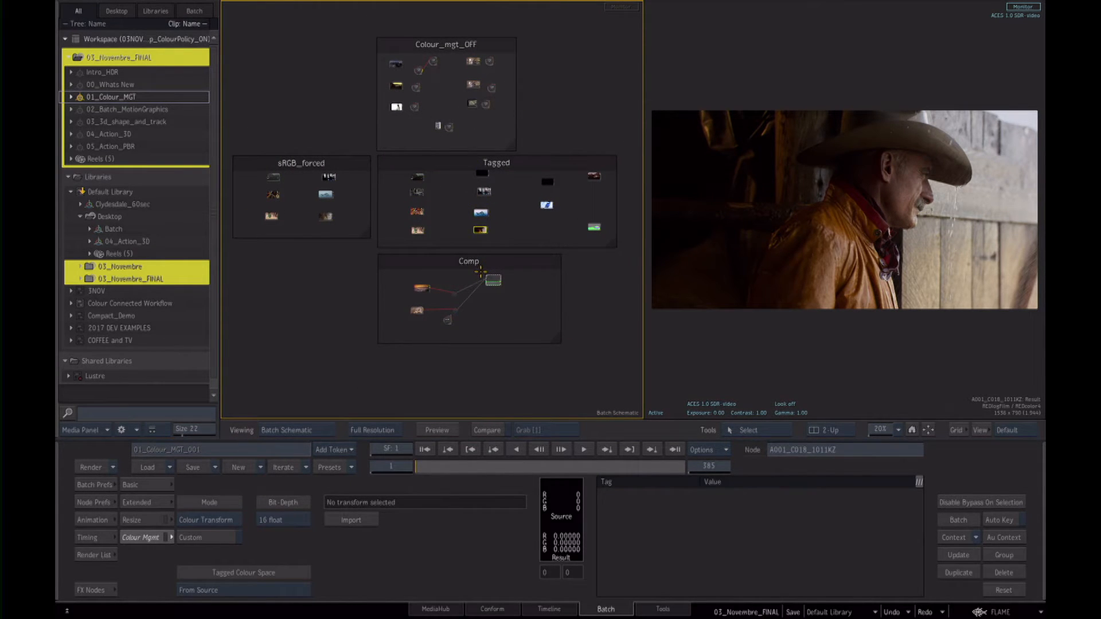
double_click(117, 109)
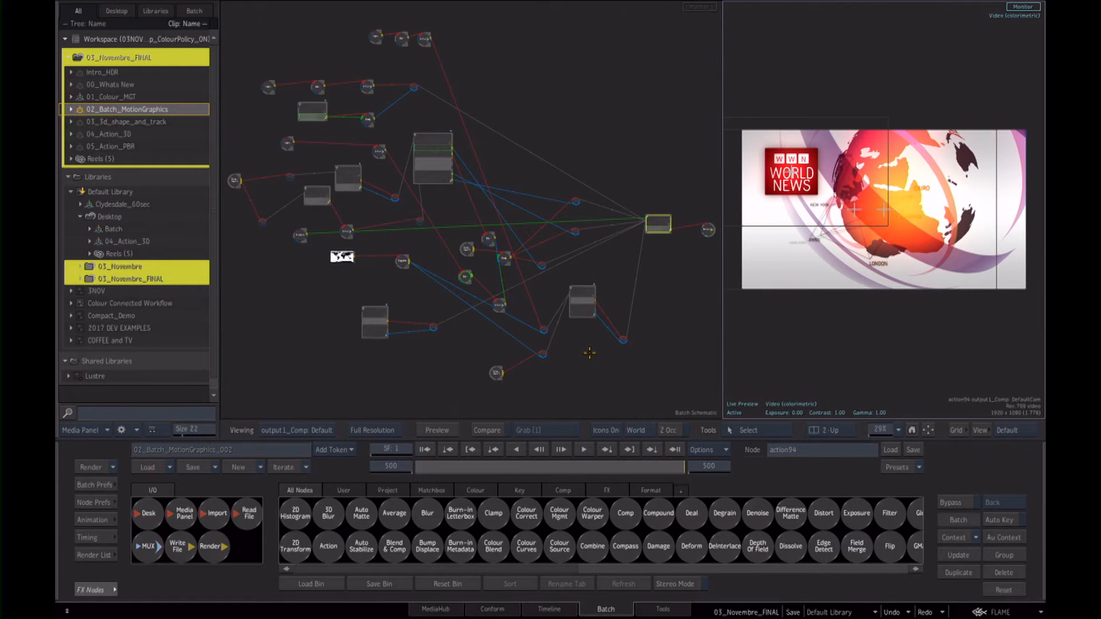
Locate the car_L clip among the media files in MediaHub and examine its clip information and metadata.
left_click(441, 610)
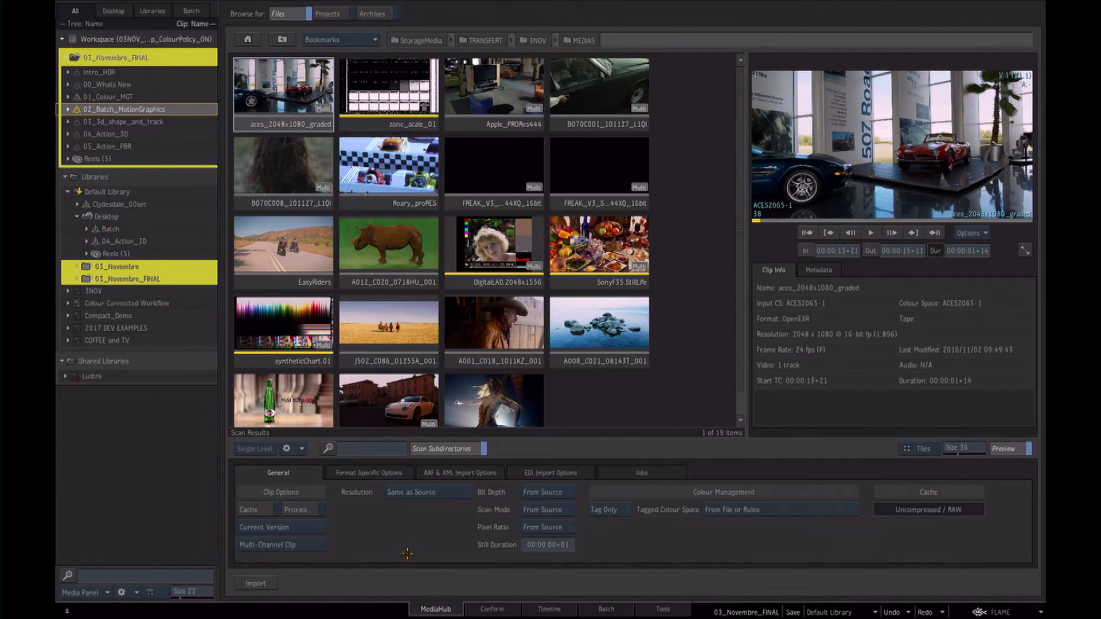
scroll(434, 241, "down", 1)
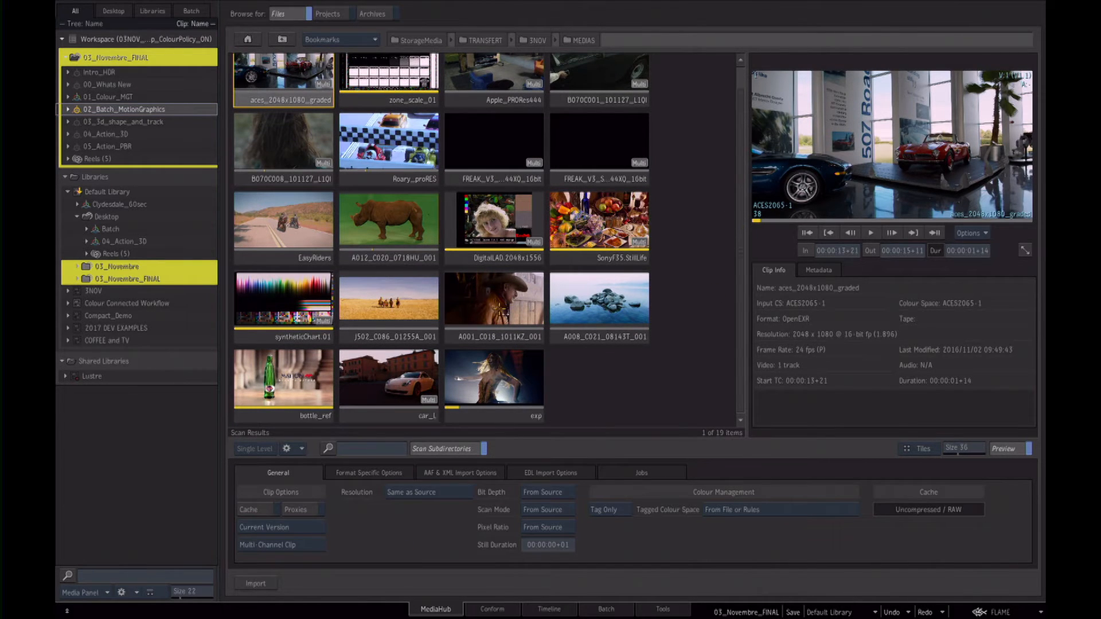
left_click(382, 416)
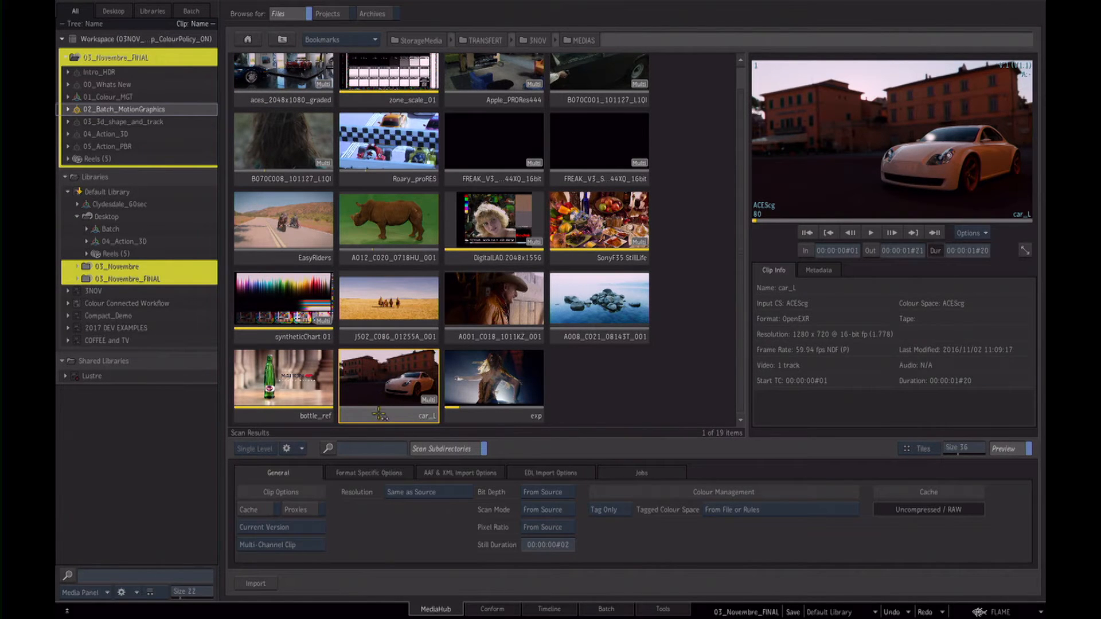
left_click(818, 270)
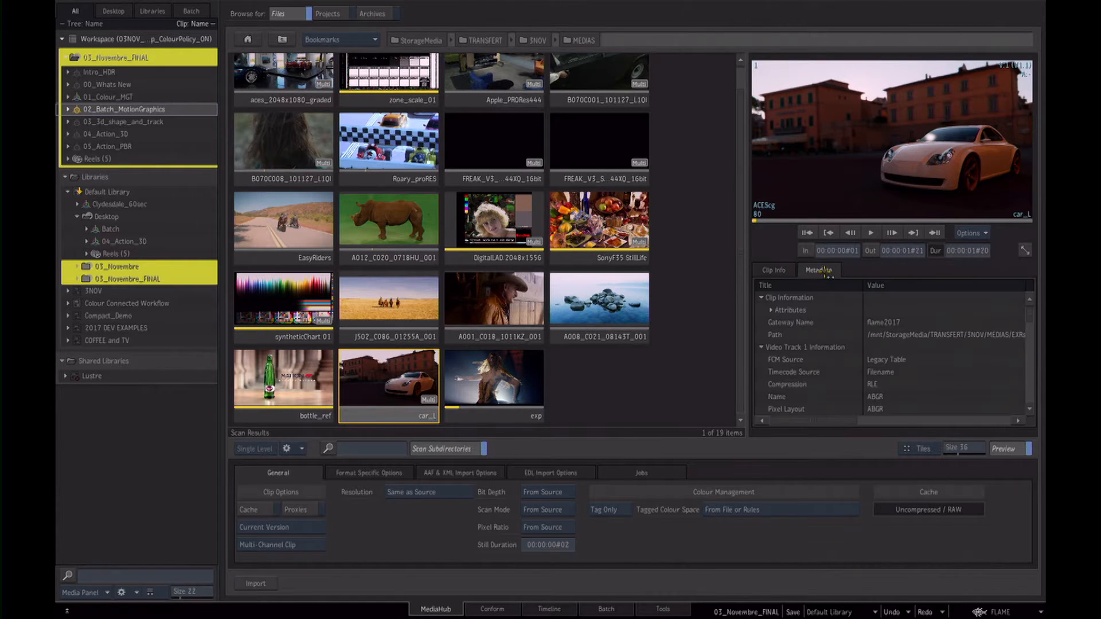
left_click_drag(1031, 316, 1019, 289)
mouse_move(1030, 317)
left_mouse_down()
mouse_move(1030, 378)
mouse_move(1028, 313)
left_mouse_up()
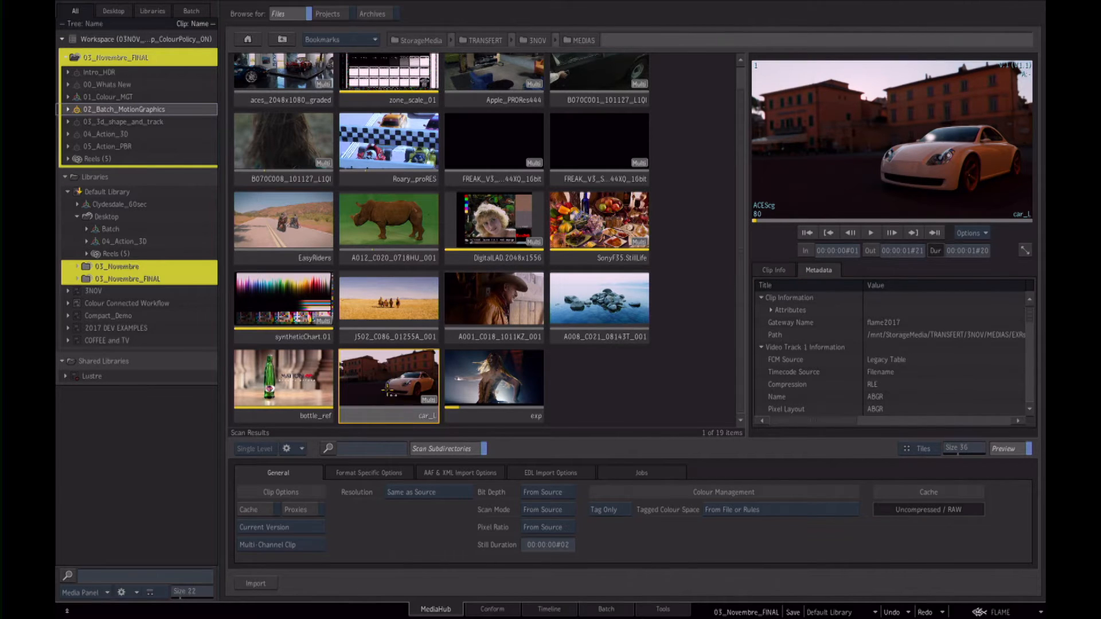
Import the car_L clip as a Multi-Channel Clip into the 02_Batch_MotionGraphics batch, in a new schematic reel named MultiChannel.
left_click(283, 544)
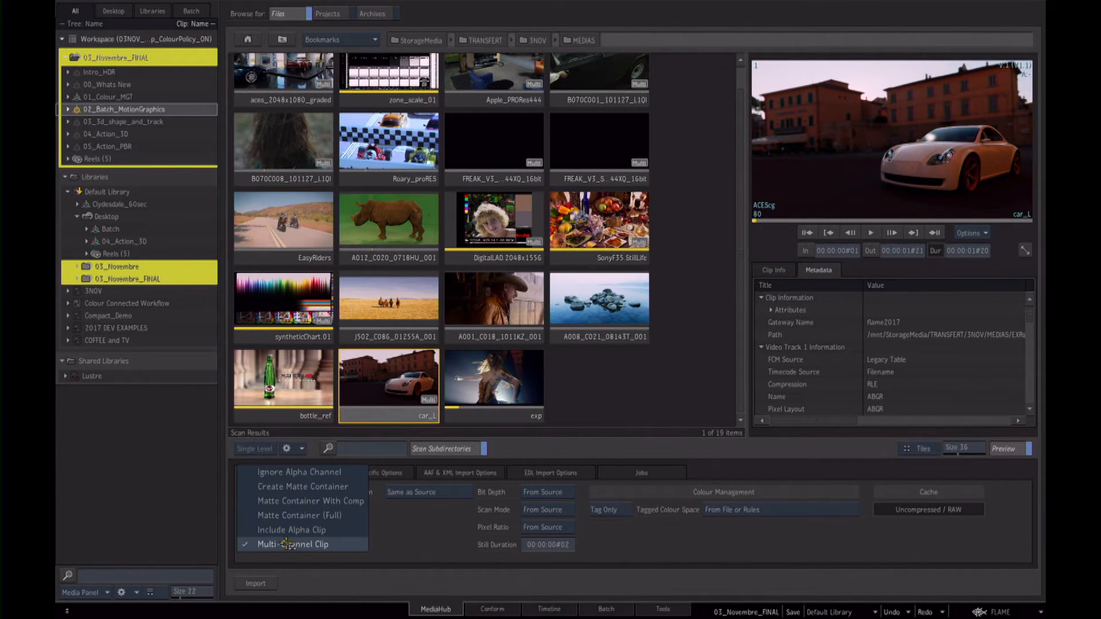
left_click(331, 544)
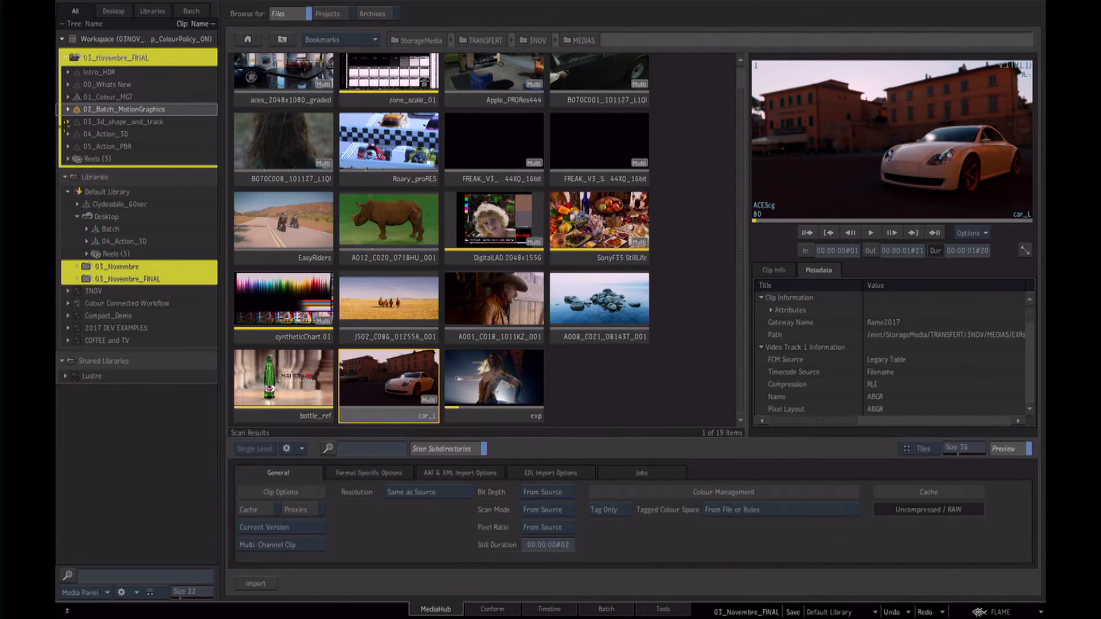
left_click(68, 109)
left_click_drag(389, 379, 145, 159)
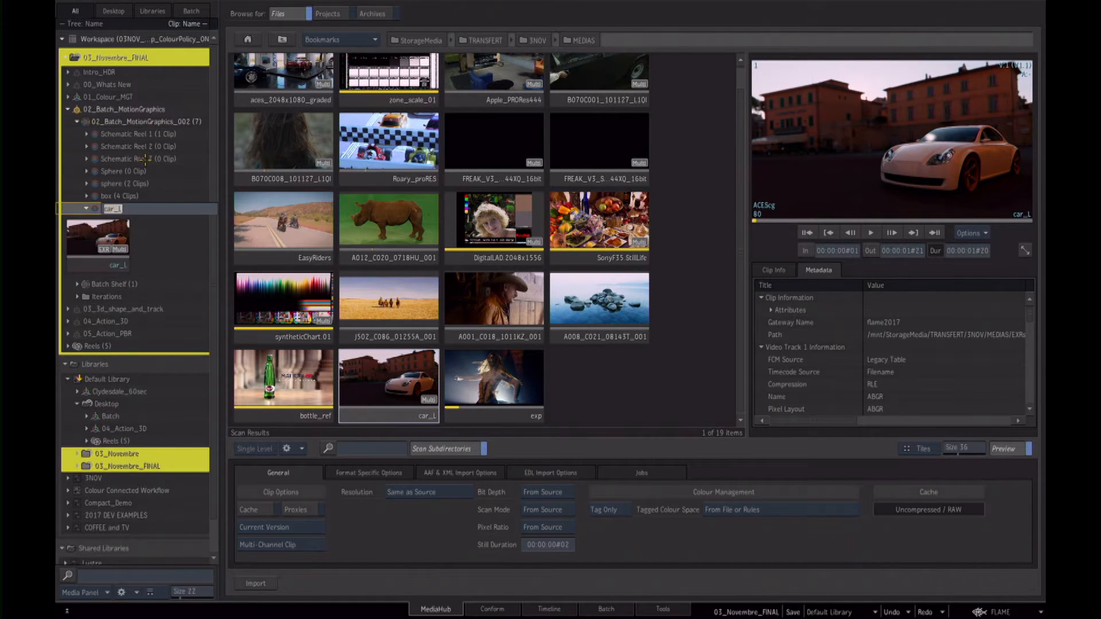
type("MultiChannel")
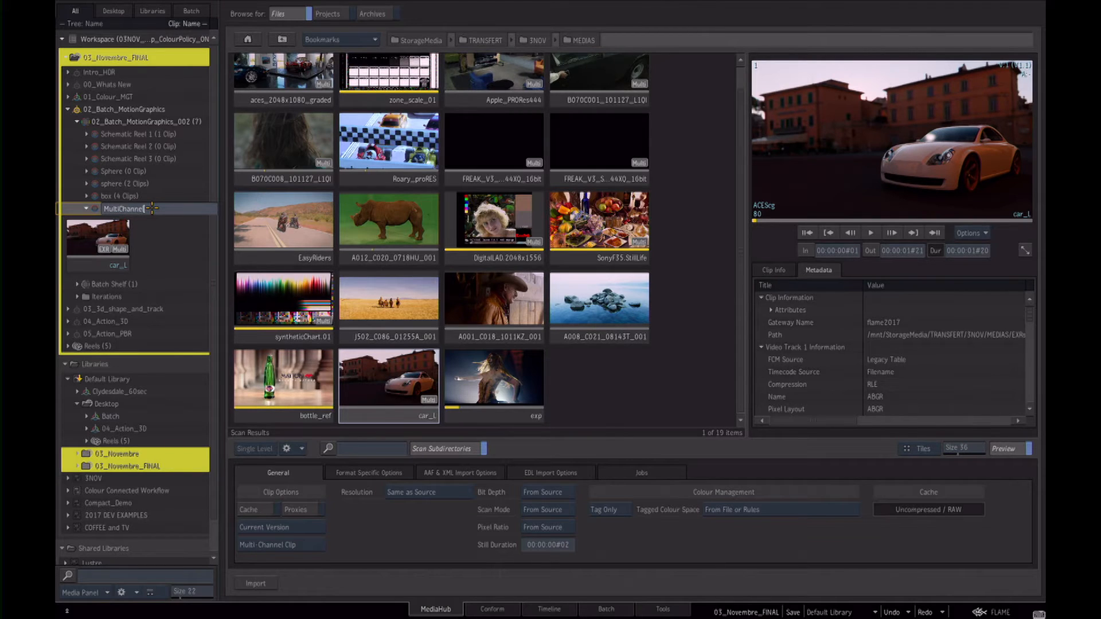
key("Return")
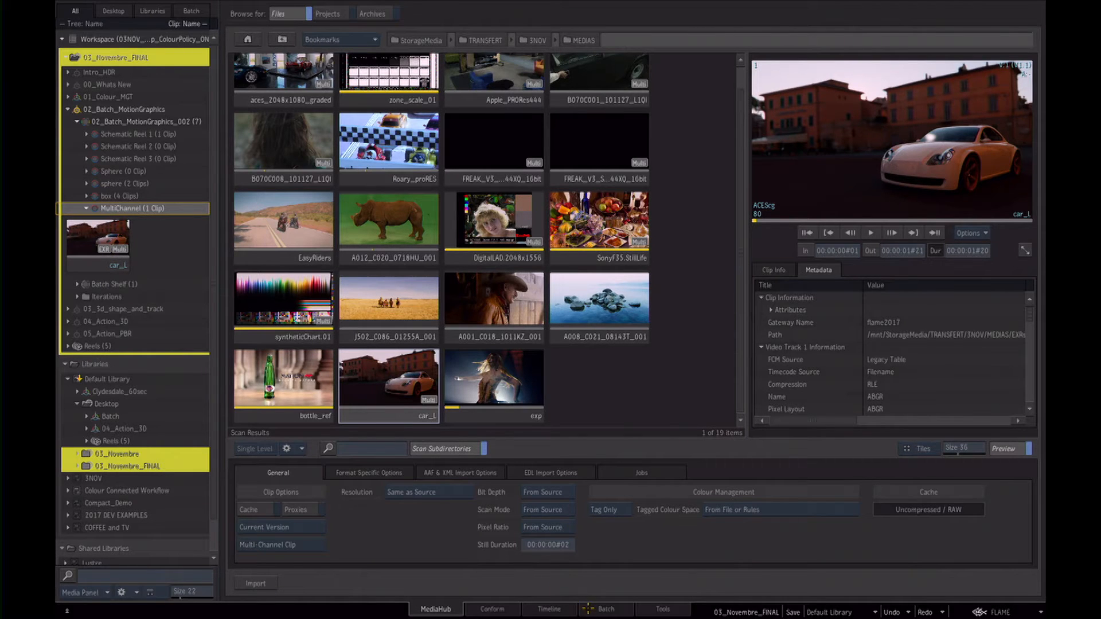
Add a Blur node beside the car_L clip in the batch schematic, leaving space between them.
left_click(559, 610)
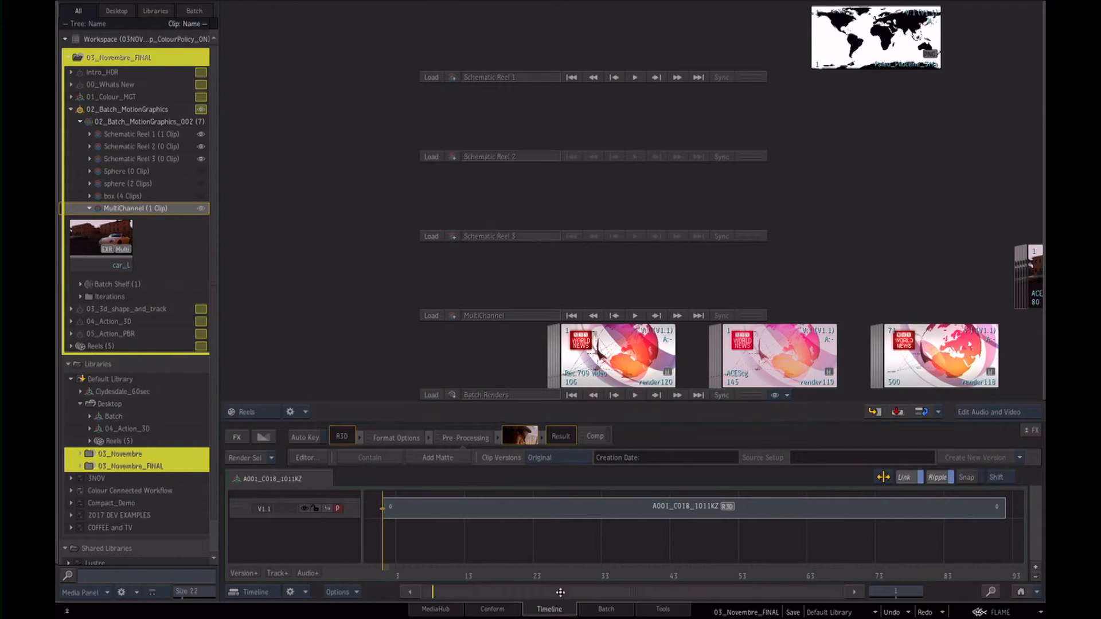
left_click(607, 610)
left_click_drag(661, 248, 615, 359)
left_click_drag(445, 197, 514, 198)
left_click_drag(428, 514, 446, 198)
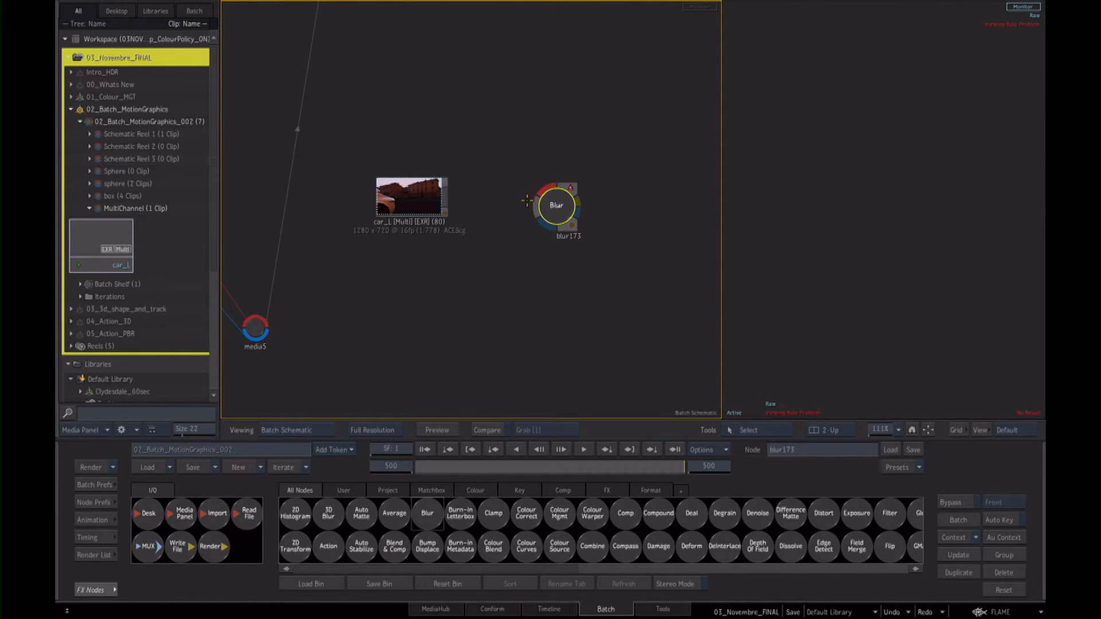
left_click_drag(554, 198, 586, 211)
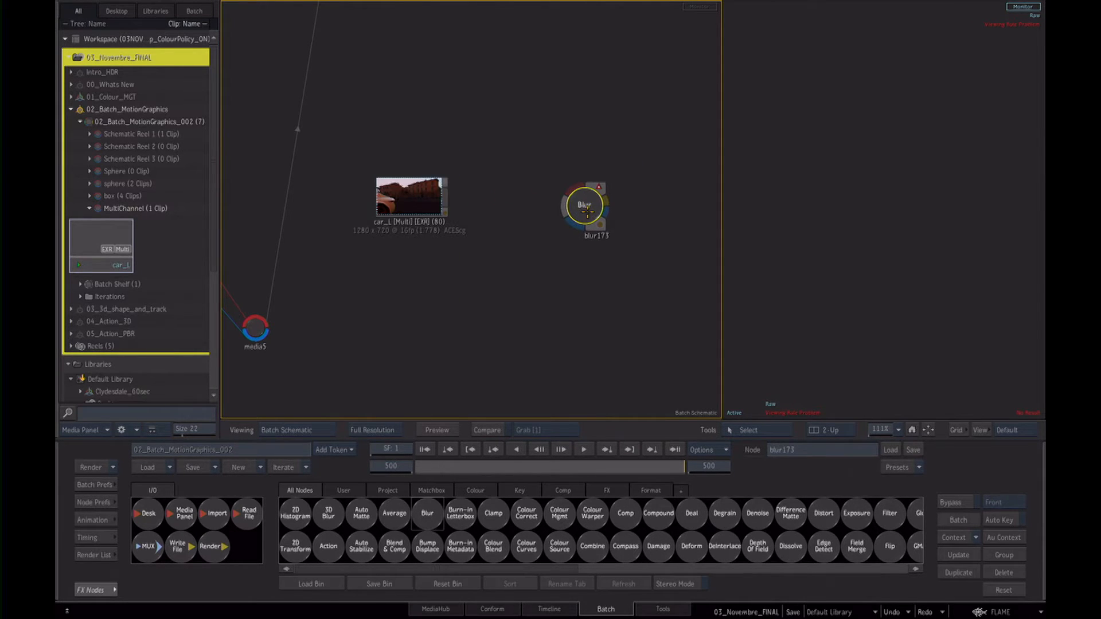
Delete the car_L clip and the Blur node from the batch schematic.
left_click_drag(418, 202, 356, 617)
left_click_drag(482, 302, 424, 302)
left_click_drag(500, 290, 576, 335)
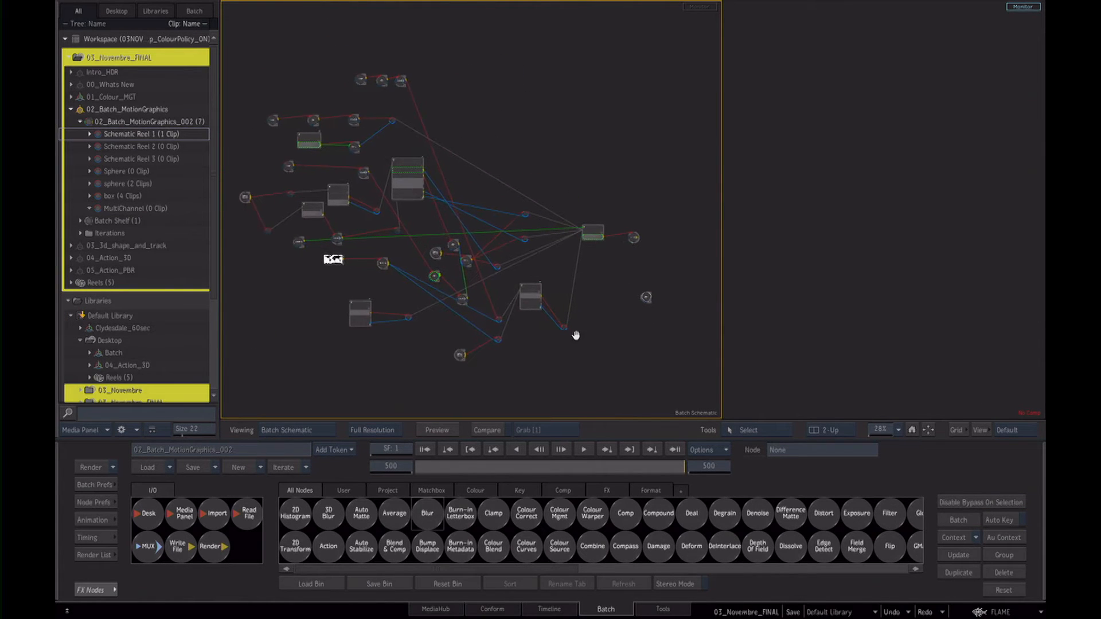
left_click_drag(647, 297, 579, 453)
scroll(617, 321, "down", 1)
View the action94 composite in a wider viewport, from the first frame to frame 80.
left_click(593, 233)
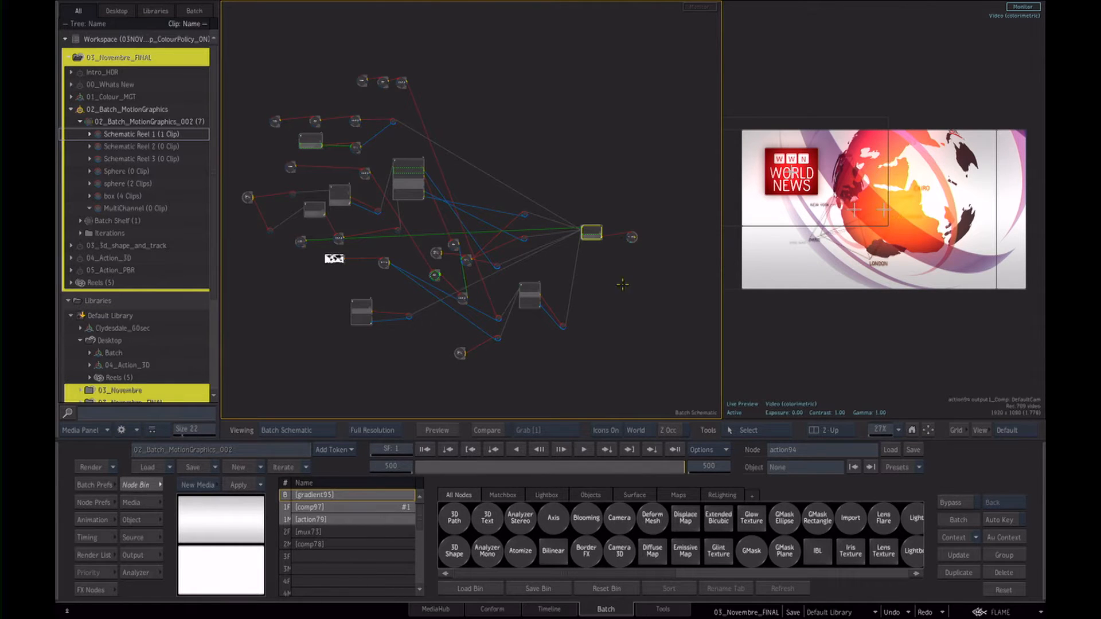
left_click_drag(721, 261, 644, 270)
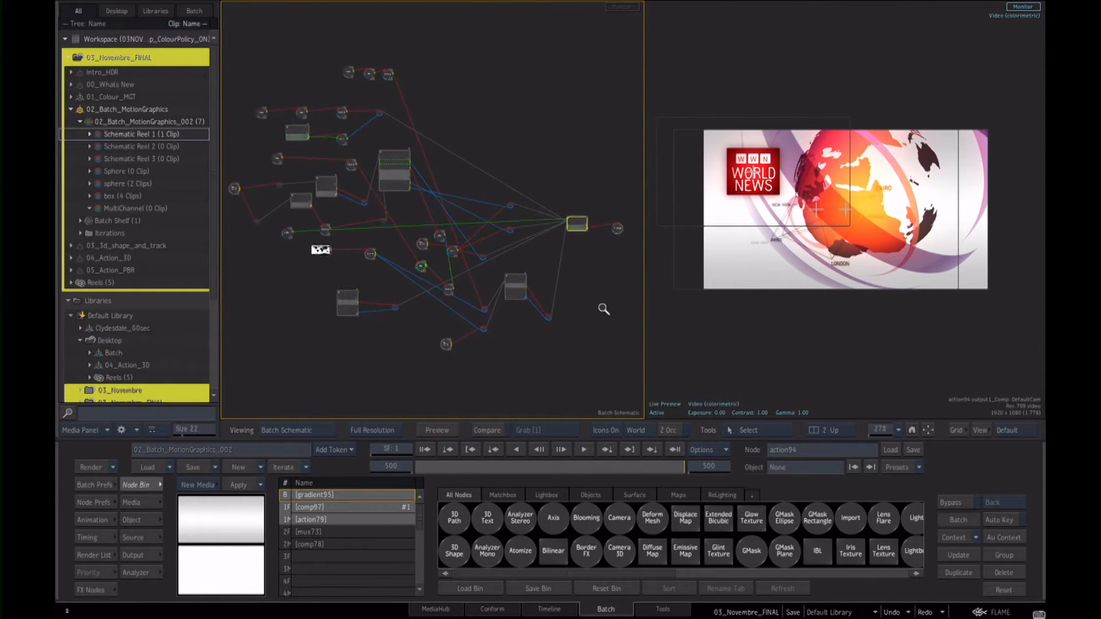
left_click(659, 334)
left_click(425, 450)
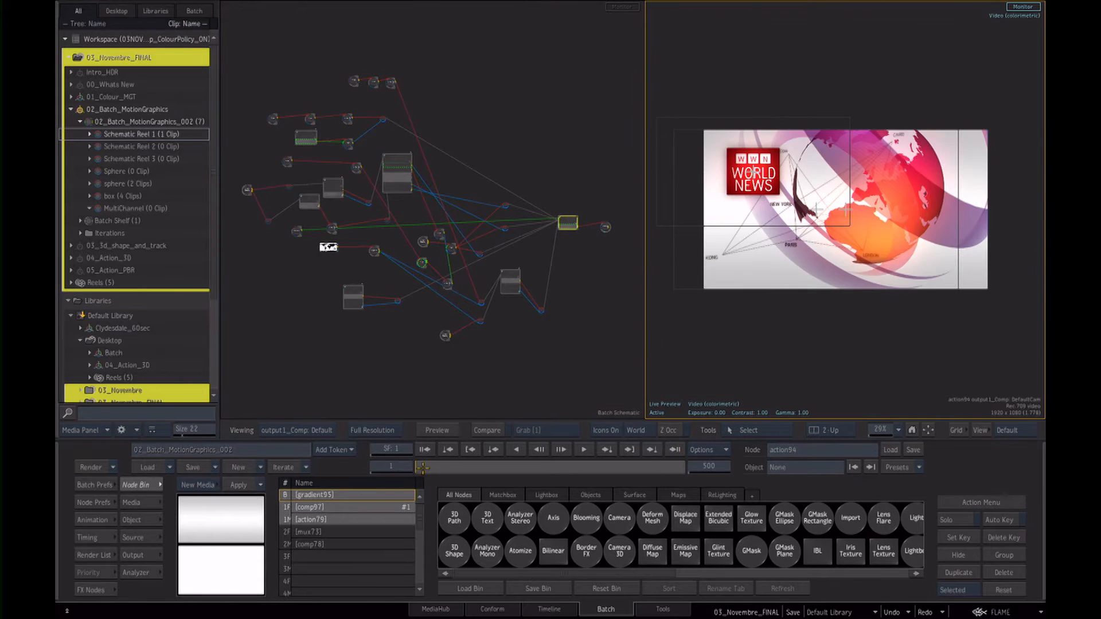
left_click_drag(431, 467, 459, 475)
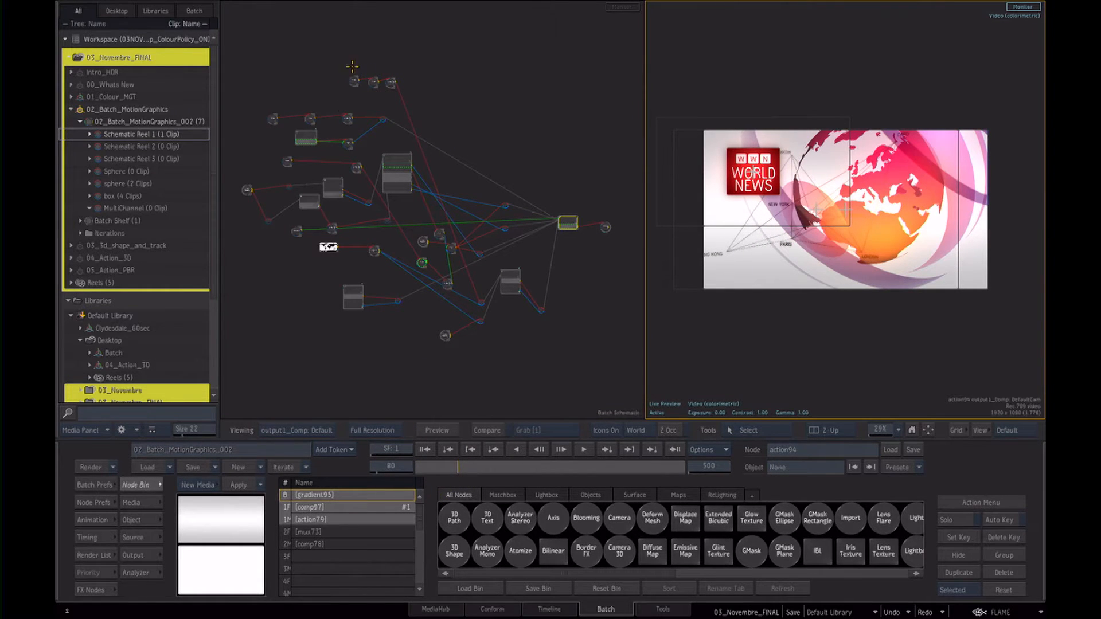
left_click_drag(529, 348, 560, 347)
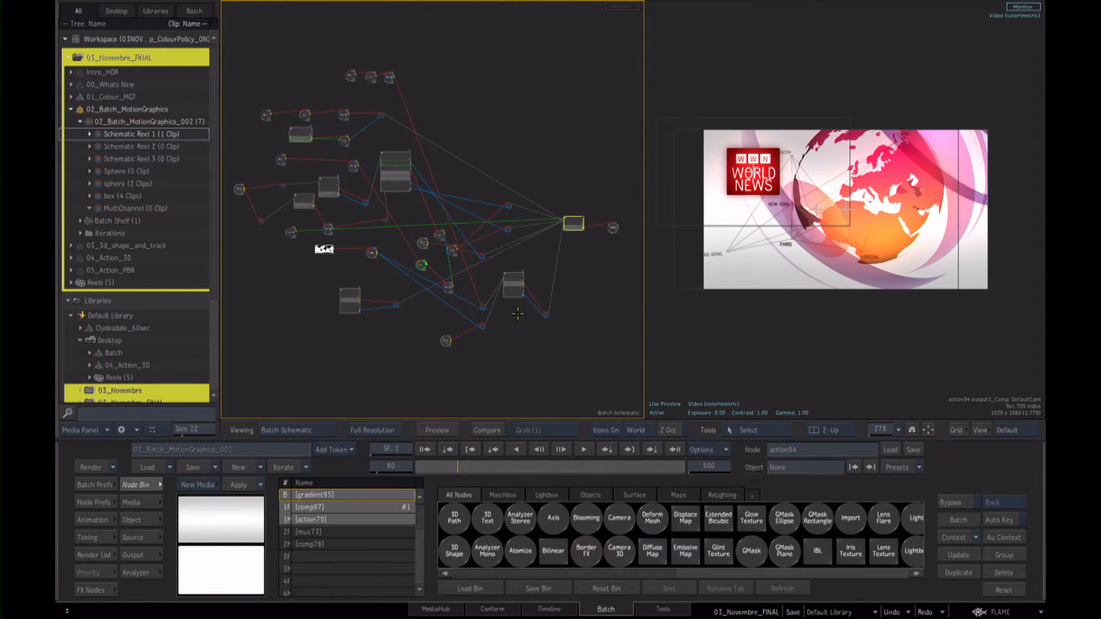
mouse_move(556, 330)
left_mouse_down()
mouse_move(526, 336)
mouse_move(561, 349)
left_mouse_up()
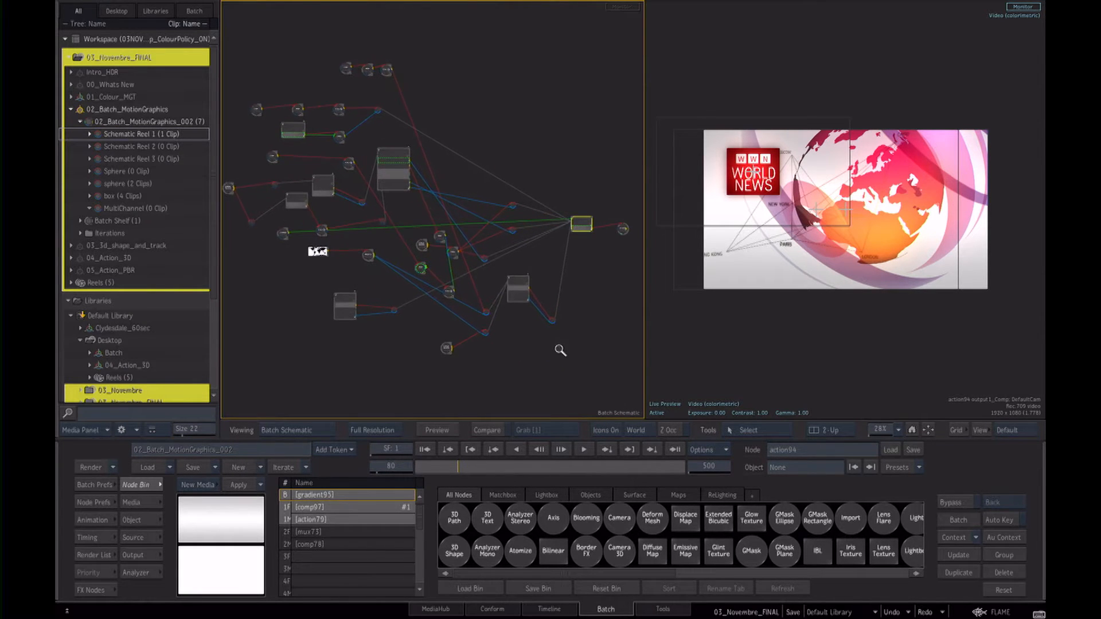
Spread out the schematic by raising action94 and the media2 branch, and lowering the mux113 branch and the action79 group.
left_click_drag(576, 221, 581, 93)
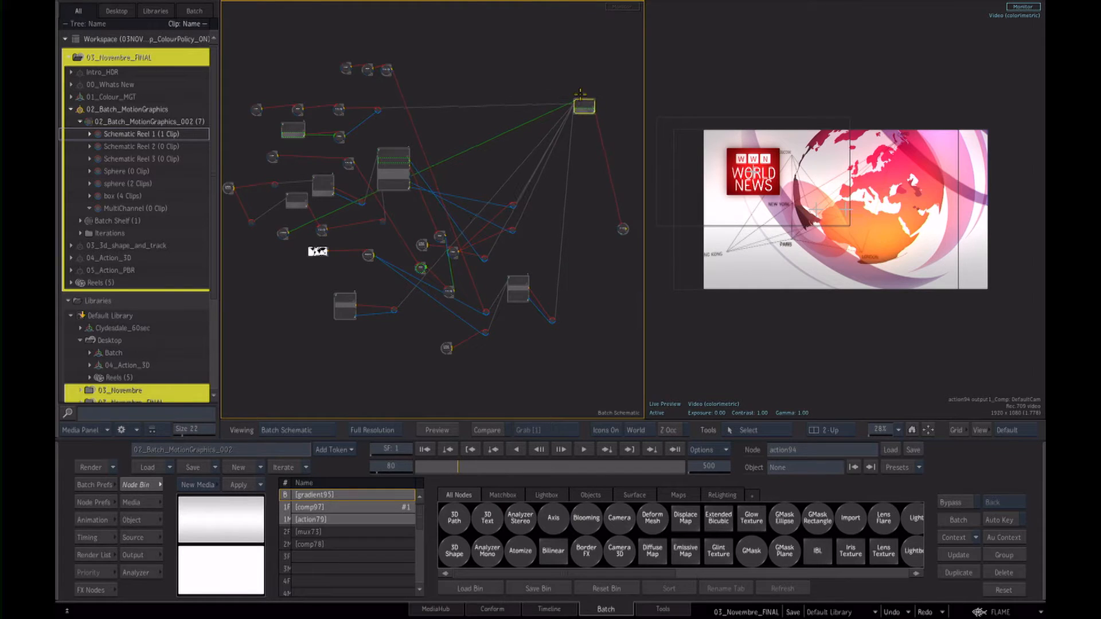
left_click_drag(378, 110, 375, 31)
left_click_drag(387, 71, 415, 357)
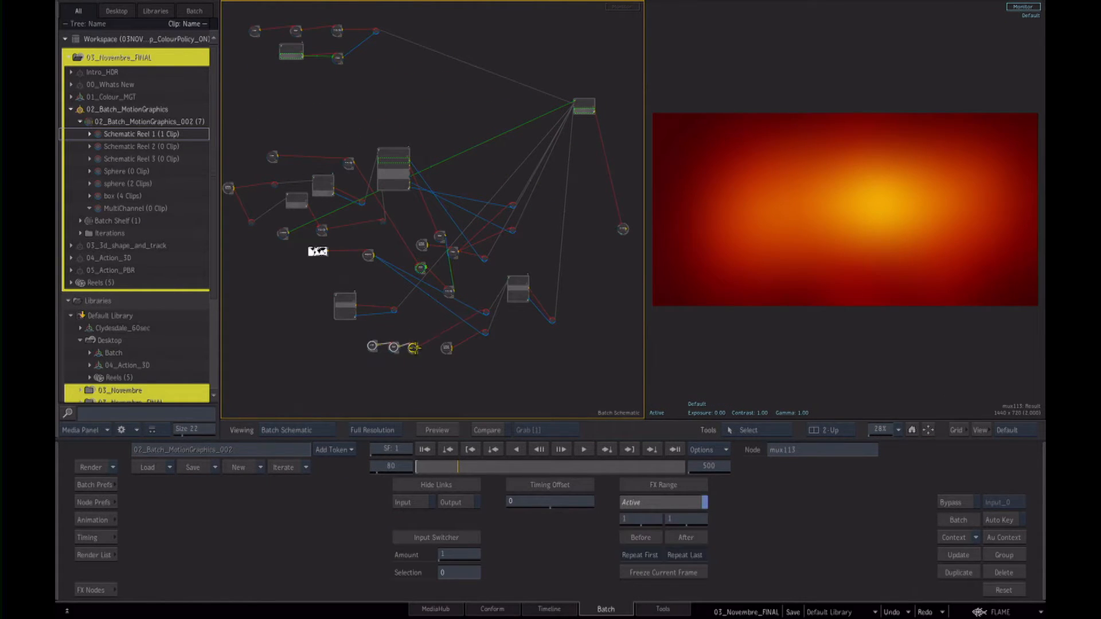
left_click_drag(397, 156, 358, 228)
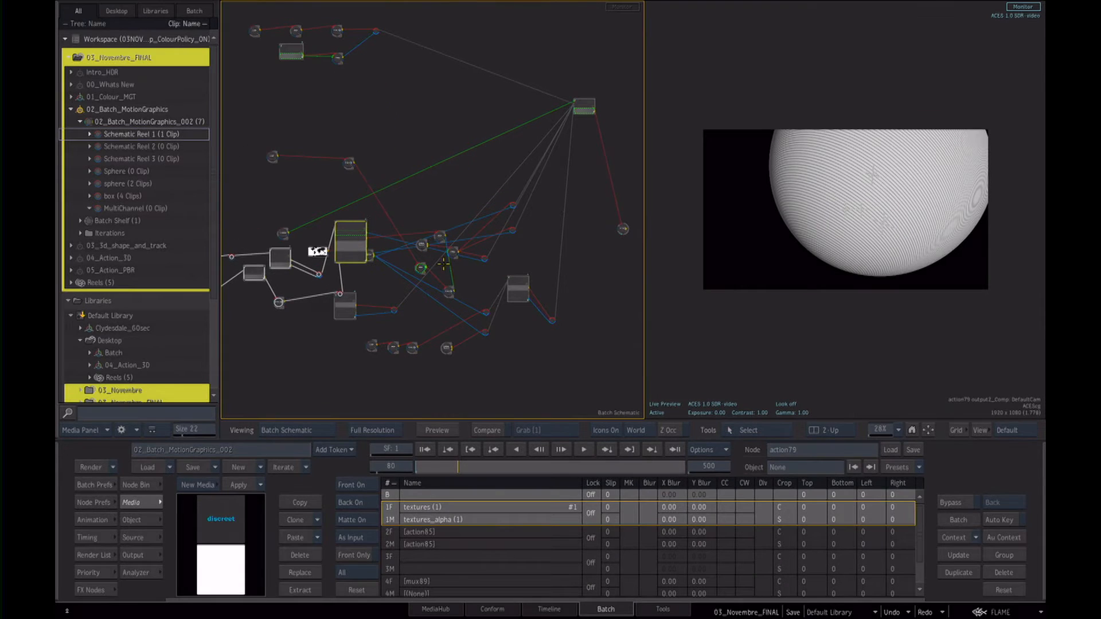
Reposition the nodes and media inputs around comp97, and move the background node up near action94.
mouse_move(421, 267)
left_mouse_down()
mouse_move(414, 236)
mouse_move(429, 283)
left_mouse_up()
left_click_drag(438, 235, 437, 259)
left_click_drag(358, 177, 372, 236)
left_click_drag(449, 293, 400, 210)
left_click_drag(514, 206, 476, 167)
left_click_drag(284, 232, 526, 42)
Finish untangling the schematic branches, bring action94 and its output node closer to their inputs, and reselect action94.
left_click_drag(534, 254, 458, 368)
left_click_drag(471, 308, 430, 308)
mouse_move(421, 287)
left_mouse_down()
mouse_move(398, 278)
mouse_move(445, 250)
mouse_move(466, 256)
left_mouse_up()
left_click_drag(418, 228, 384, 243)
mouse_move(450, 269)
left_mouse_down()
mouse_move(419, 265)
mouse_move(436, 261)
left_mouse_up()
left_click(587, 233)
left_click_drag(596, 190, 585, 145)
mouse_move(416, 154)
left_mouse_down()
mouse_move(435, 178)
mouse_move(432, 158)
left_mouse_up()
left_click(580, 151)
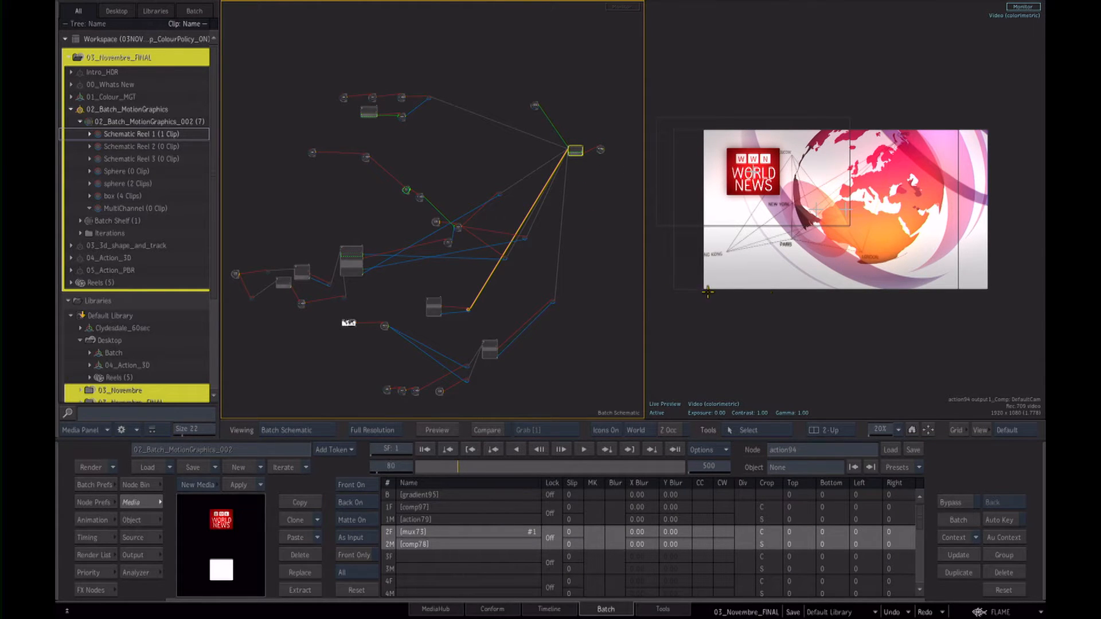
View the results of paint72, blur74 and mux73 in turn, with the Media Panel hidden to enlarge the workspace.
left_click(343, 98)
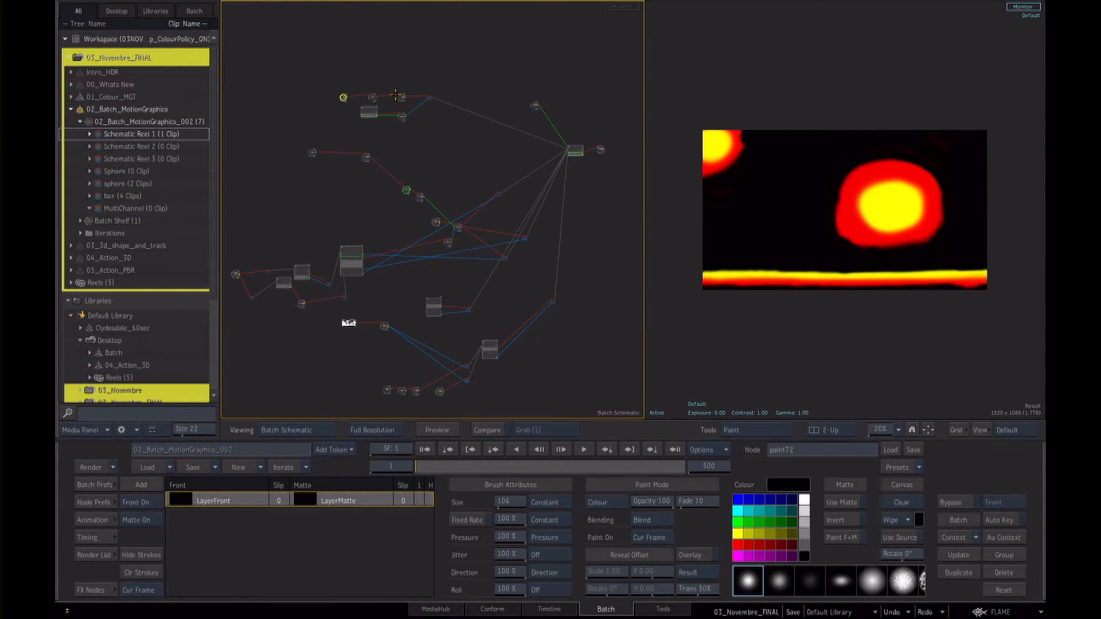
left_click(373, 99)
left_click(401, 98)
left_click_drag(391, 145, 457, 189)
key("alt+grave")
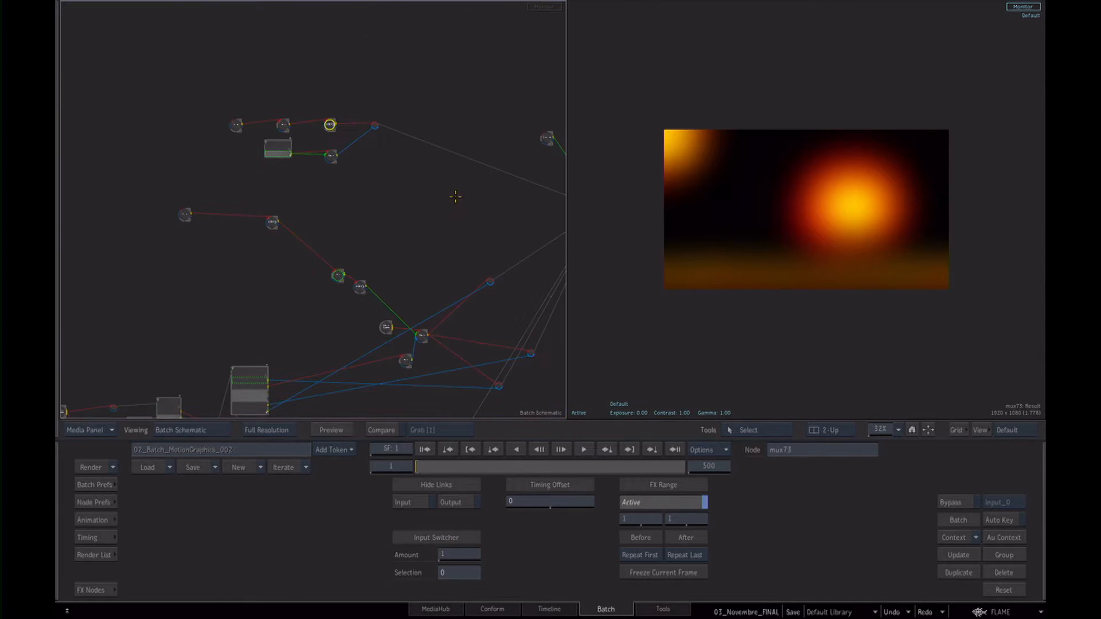
scroll(402, 229, "up", 3)
scroll(804, 339, "up", 2)
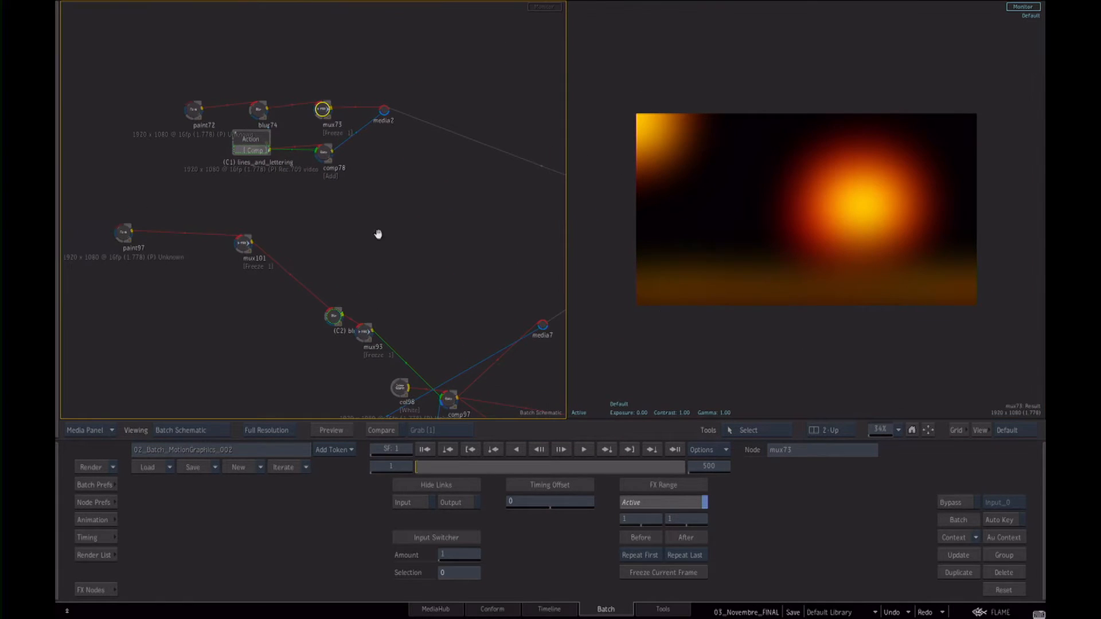
Move the lines_and_lettering Action node slightly away from comp78 and view its output in an enlarged viewport.
left_click(249, 144)
left_click_drag(249, 145, 231, 163)
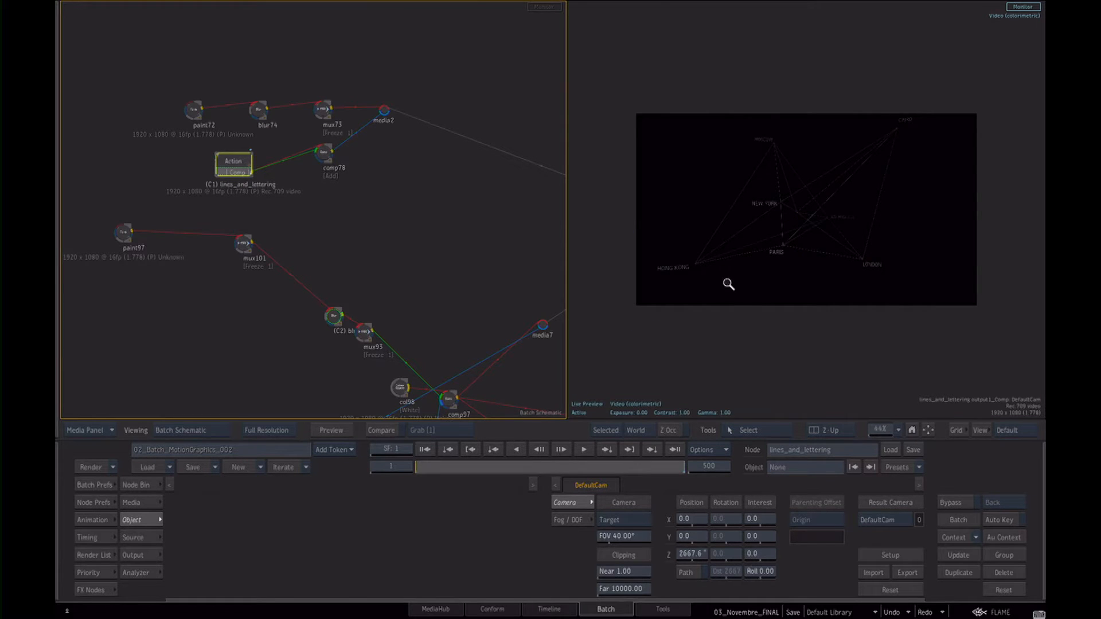
scroll(777, 293, "up", 1)
left_click_drag(568, 243, 497, 336)
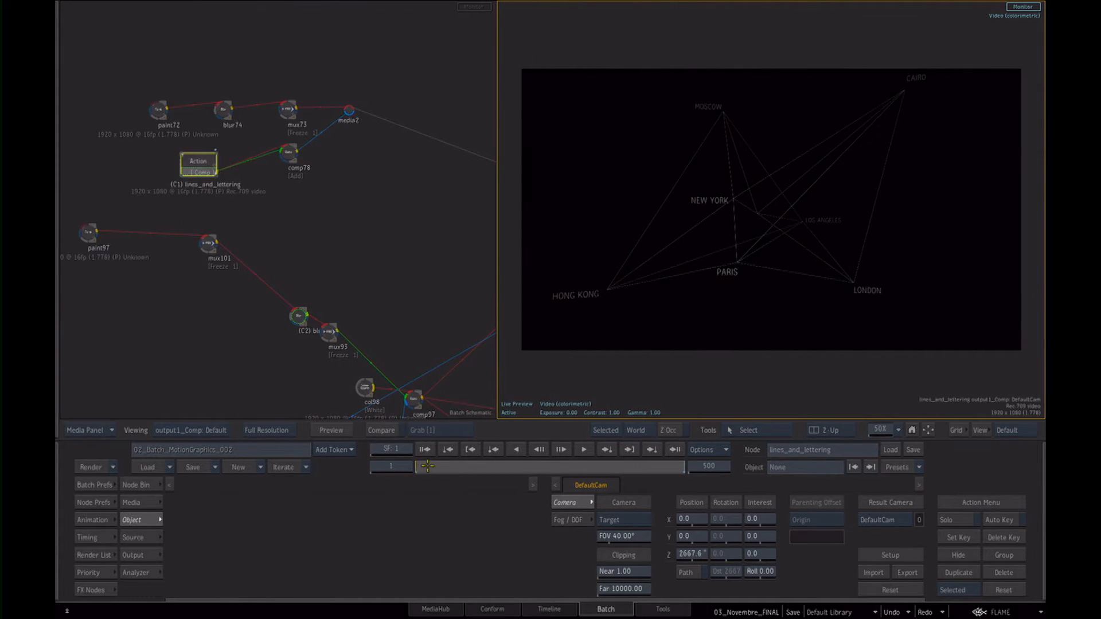
View the output2 and output4 Comp results of the action79 node, returning to frame 1.
scroll(304, 232, "down", 4)
left_click_drag(305, 231, 385, 111)
left_click(248, 241)
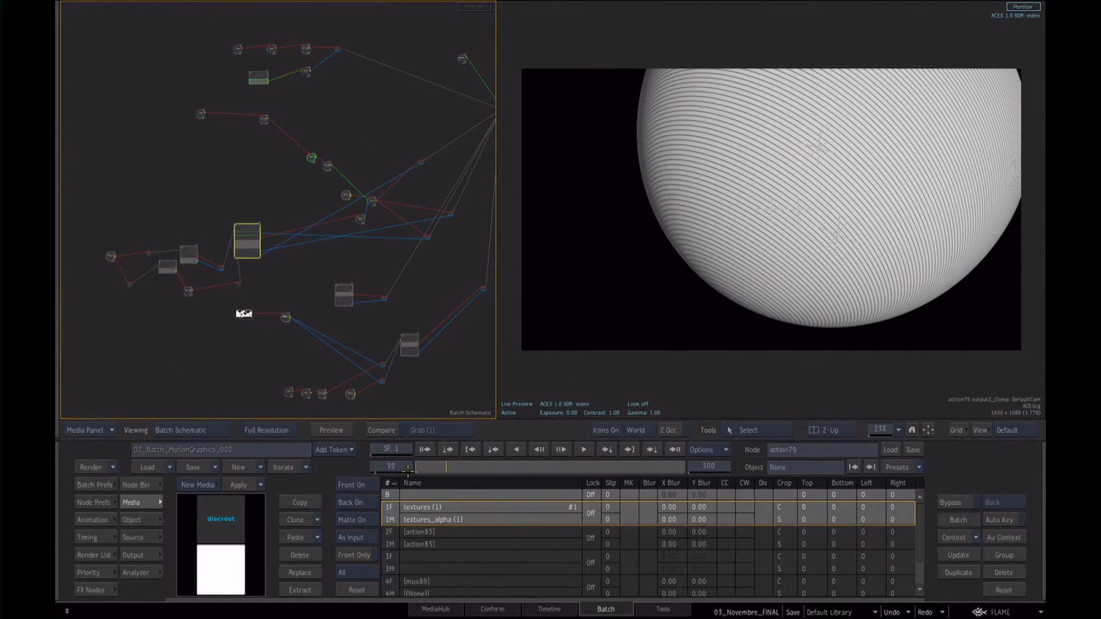
left_click(608, 363)
key("F4")
mouse_move(418, 471)
left_mouse_down()
mouse_move(468, 470)
mouse_move(402, 469)
left_mouse_up()
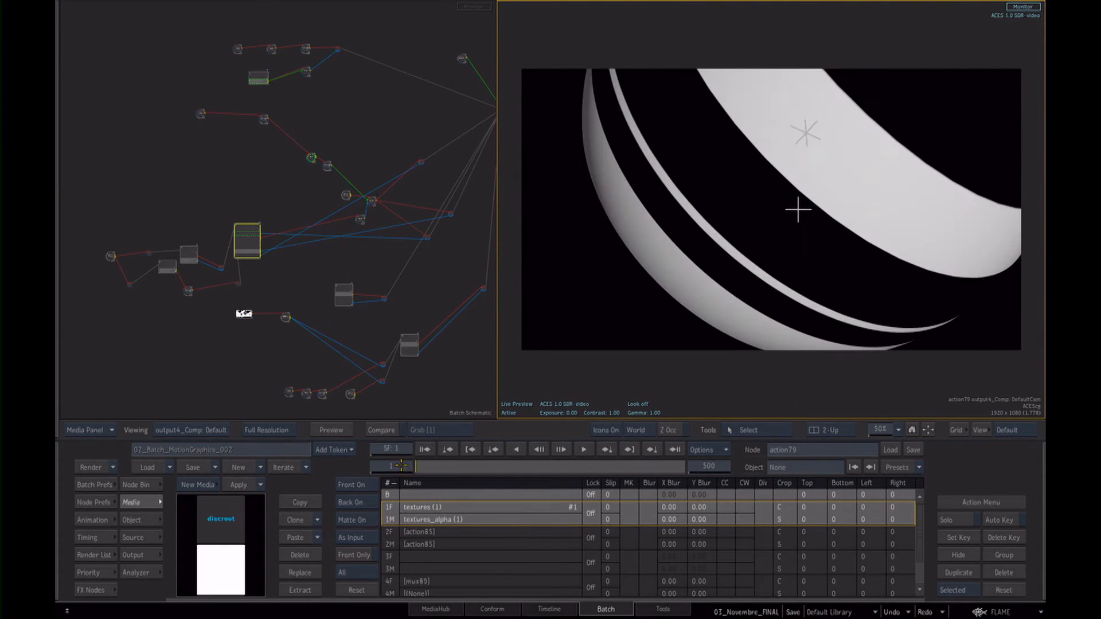
View the output3 Matte result of the action79 node at frame 1.
key("F4")
left_click_drag(277, 283, 333, 301)
left_click(634, 389)
key("F4")
mouse_move(424, 467)
left_mouse_down()
mouse_move(454, 468)
mouse_move(416, 468)
left_mouse_up()
left_click_drag(401, 287, 313, 261)
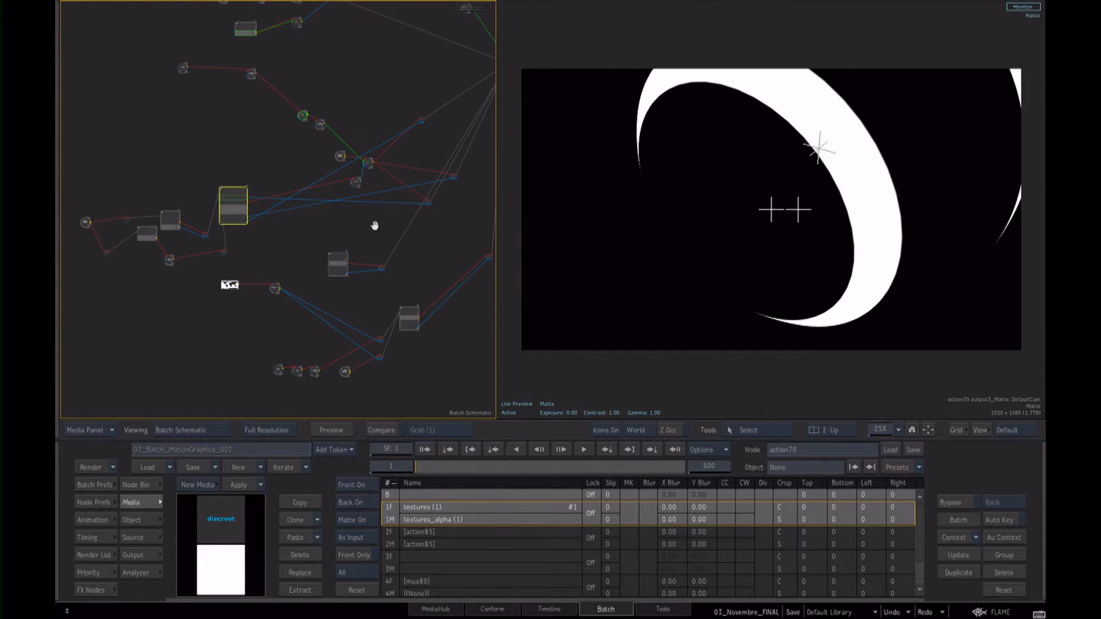
left_click_drag(373, 226, 339, 287)
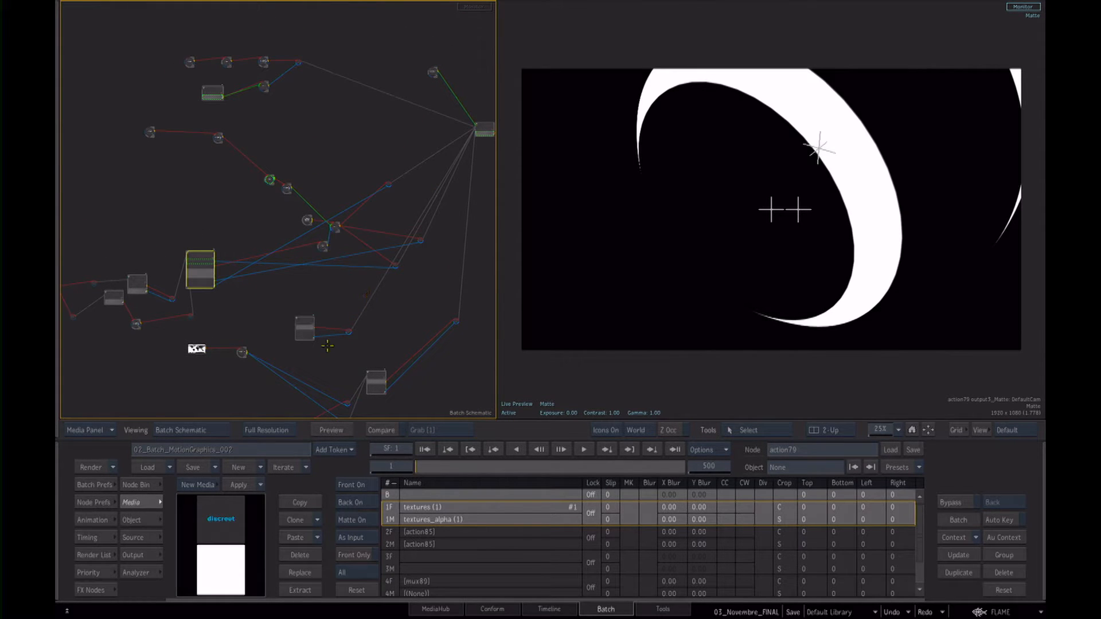
Locate the lines_and_lettering Action node, view its Matte result, and check the comp78 and mux73 nodes beside it.
scroll(312, 187, "down", 1)
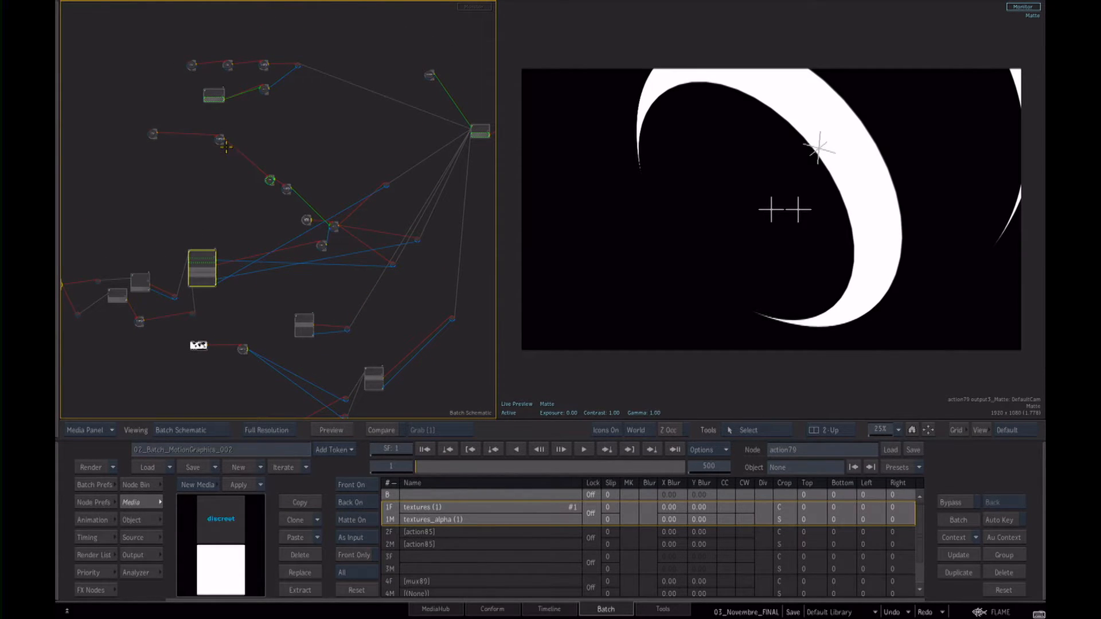
left_click_drag(223, 144, 229, 182)
left_click_drag(285, 152, 352, 258)
left_click(217, 212)
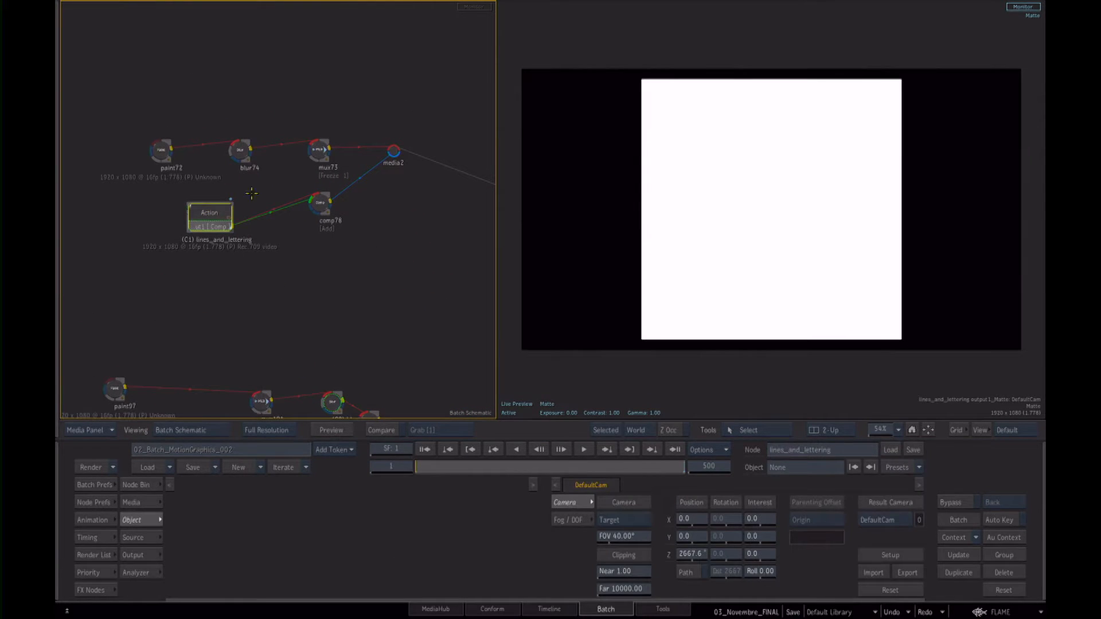
left_click(320, 203)
left_click(319, 150)
left_click(229, 225)
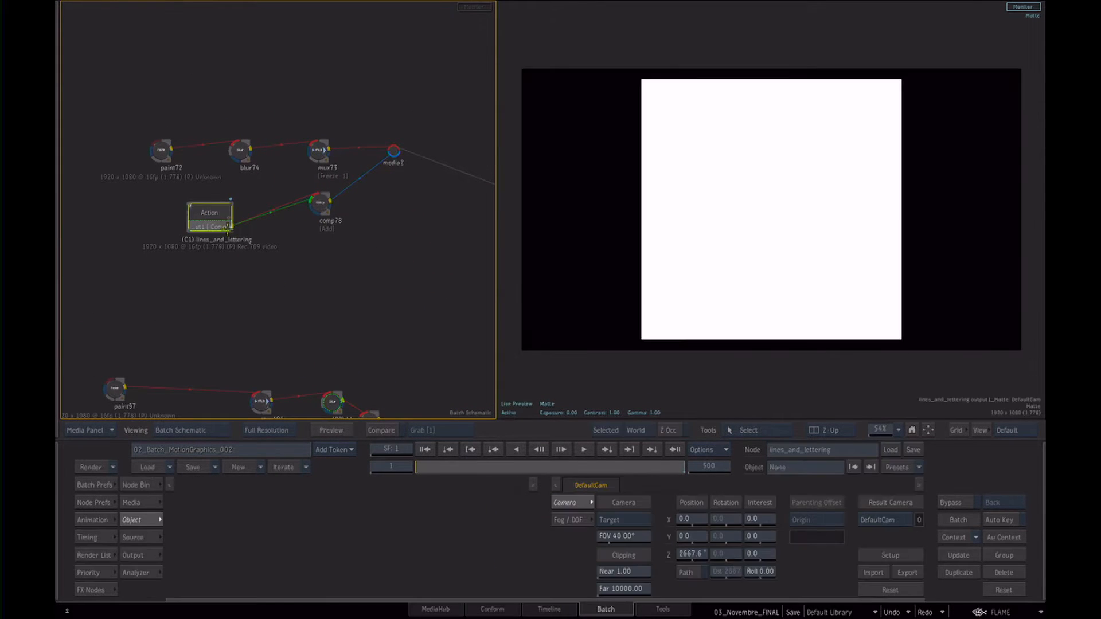
View the output1 Comp (Primary) result of the lines_and_lettering Action node instead of its matte.
left_click(648, 370)
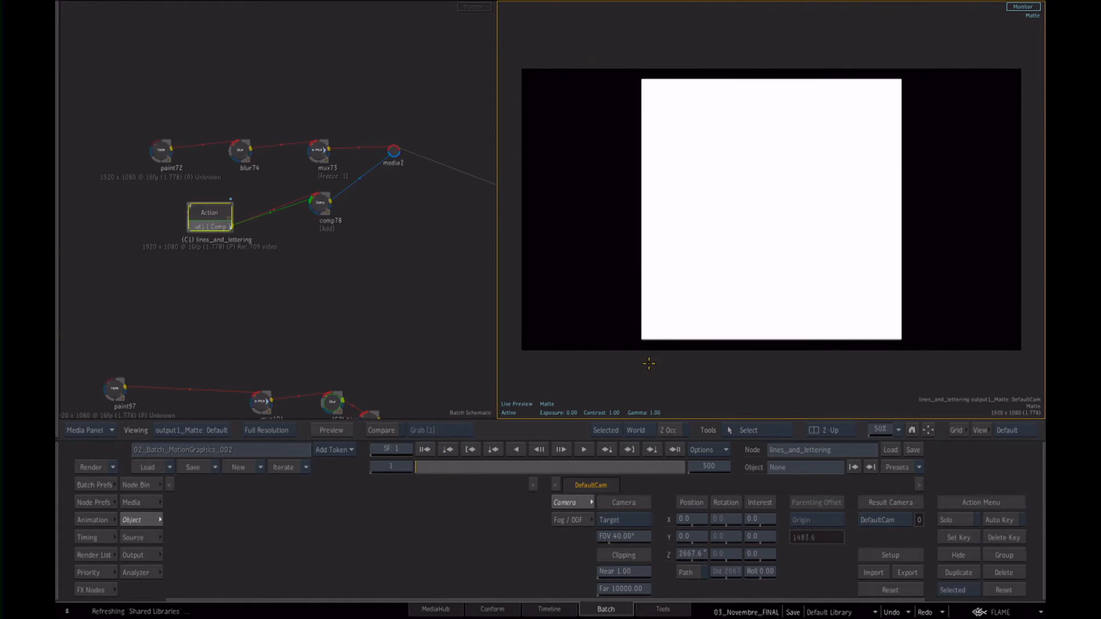
left_click(207, 223)
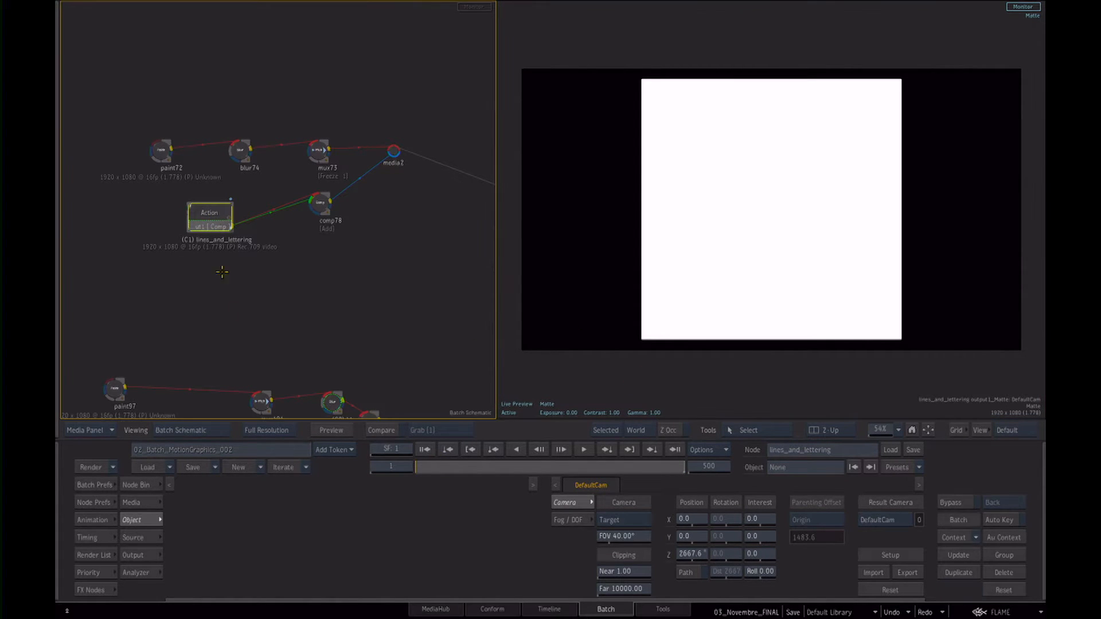
left_click(655, 367)
left_click(231, 225)
left_click(146, 556)
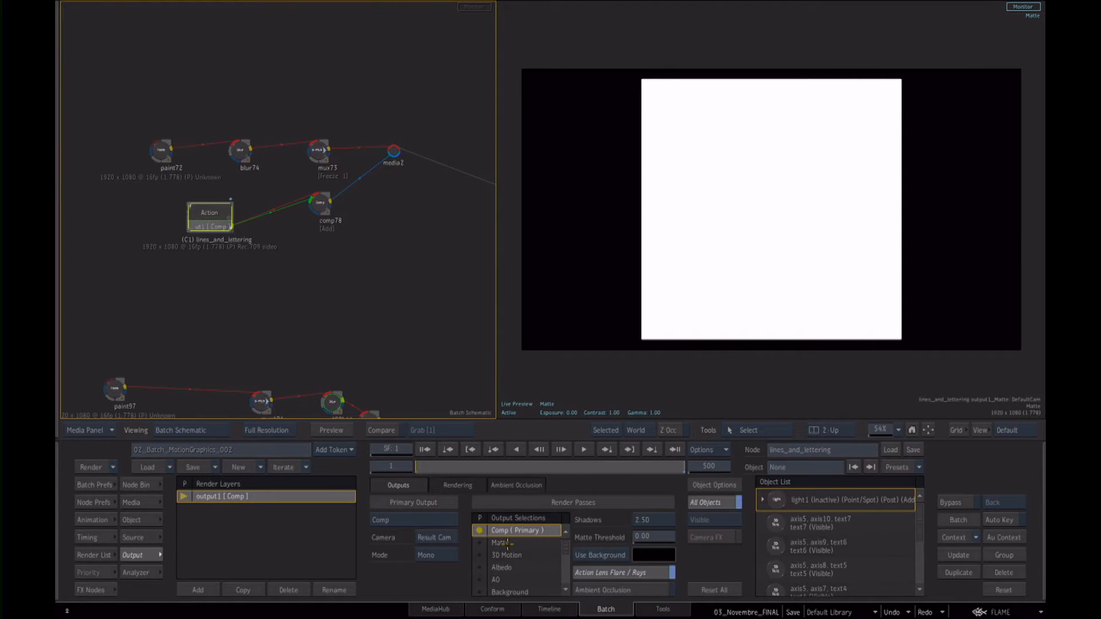
left_click(506, 530)
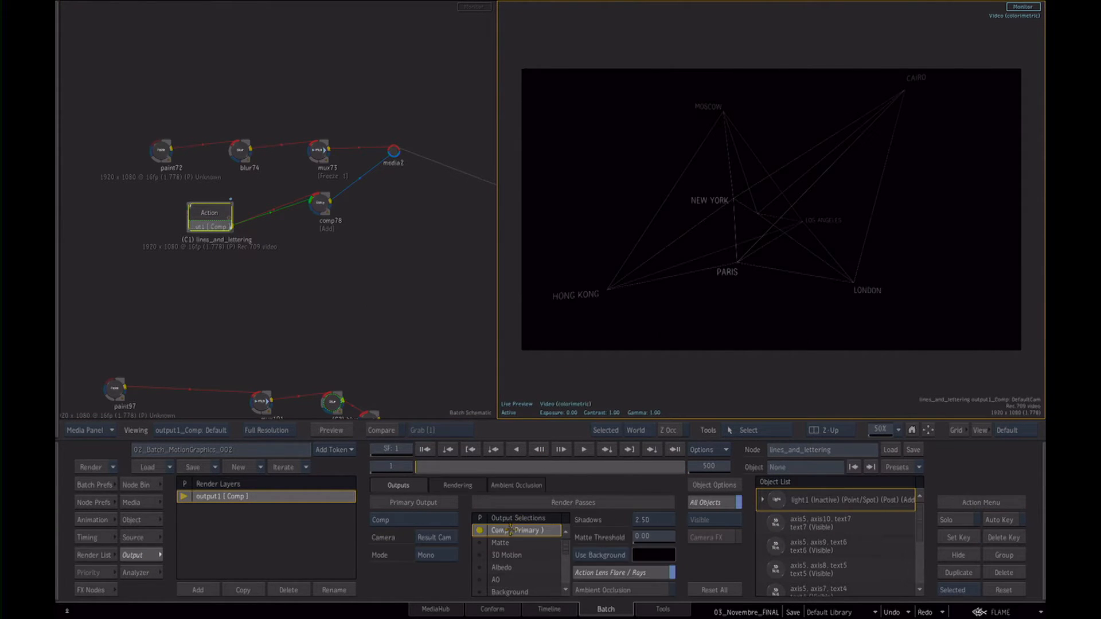
Draw a compass around the paint72, blur74, mux73, media2, lines_and_lettering and comp78 nodes and name it Wireframe.
left_click(333, 258)
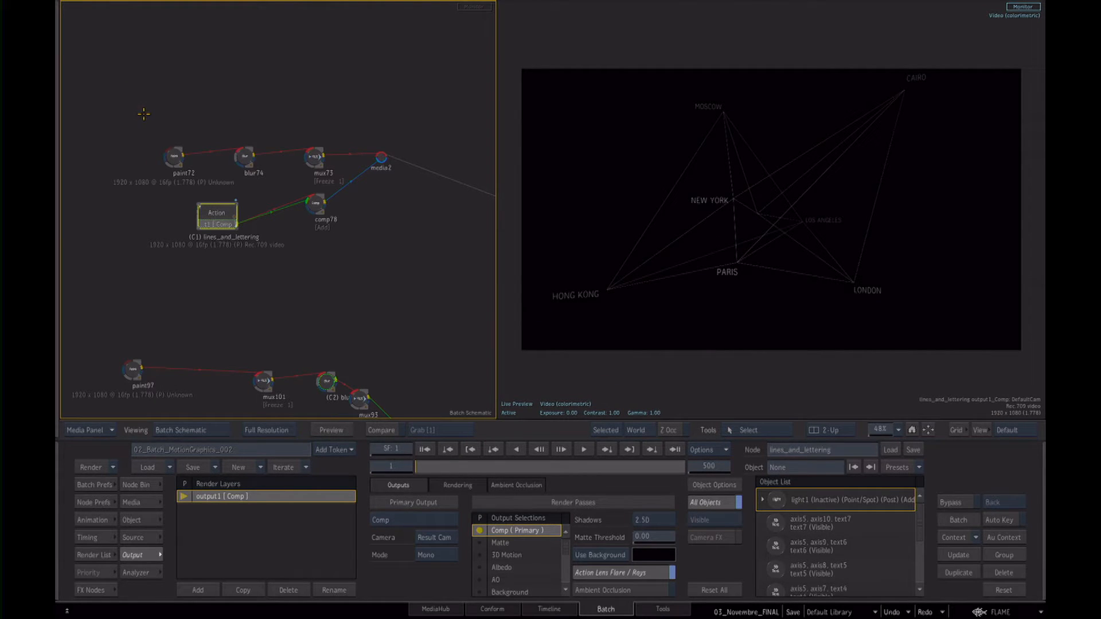
key("shift+c")
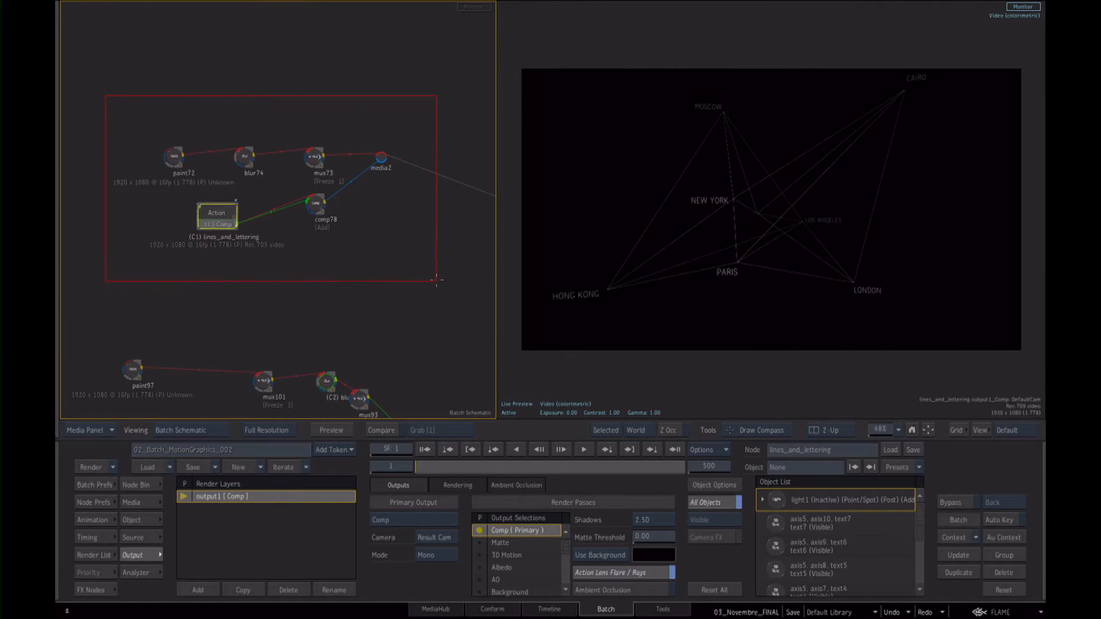
left_click_drag(438, 281, 438, 281)
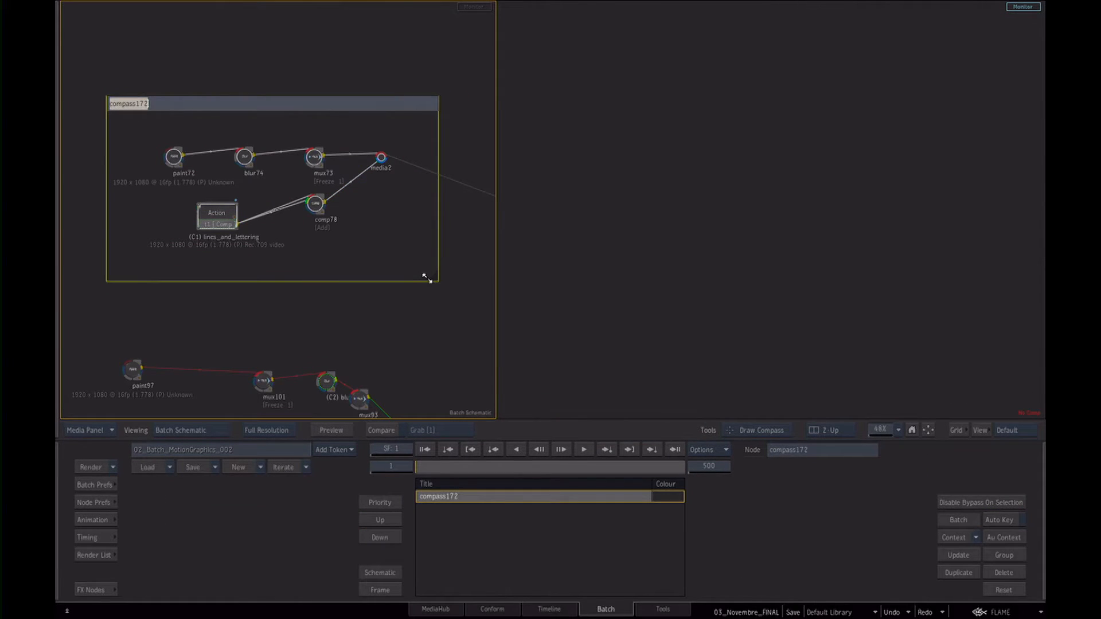
type("Wireframe")
key("Return")
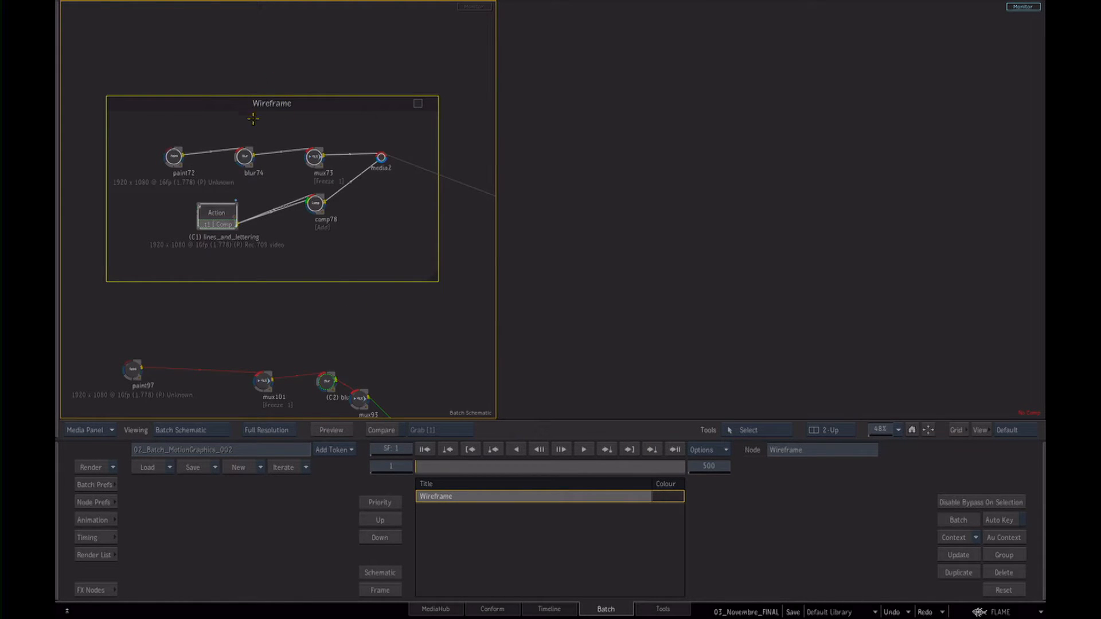
Move the Wireframe compass with its enclosed nodes slightly within the batch schematic.
mouse_move(271, 102)
left_mouse_down()
mouse_move(285, 75)
mouse_move(265, 92)
left_mouse_up()
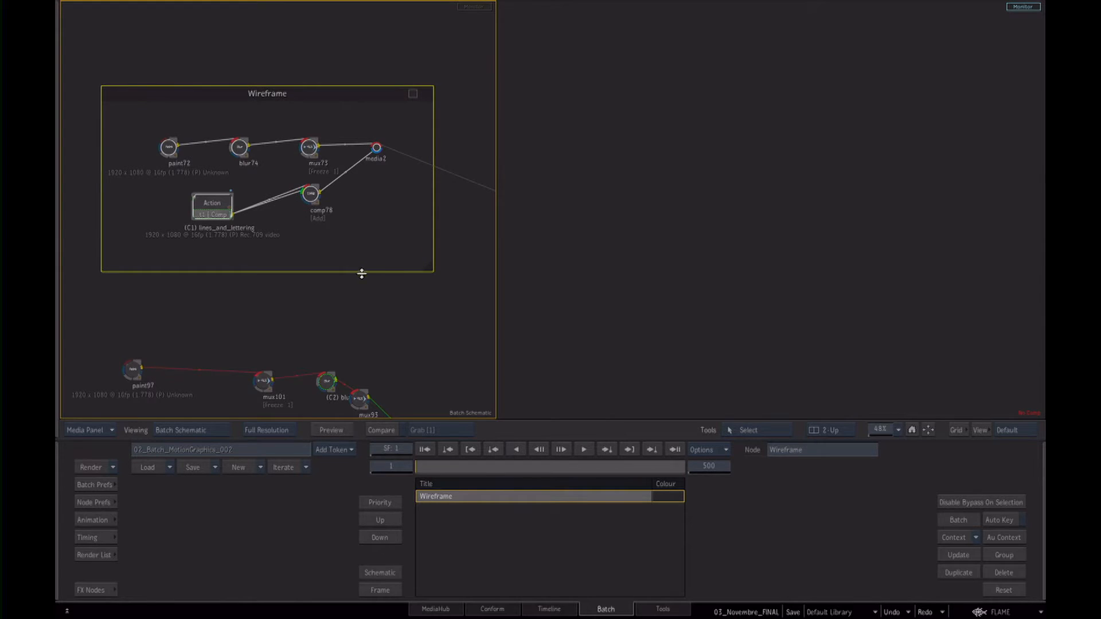
left_click_drag(427, 299, 365, 275)
left_click_drag(364, 274, 281, 248)
left_click_drag(185, 128, 211, 122)
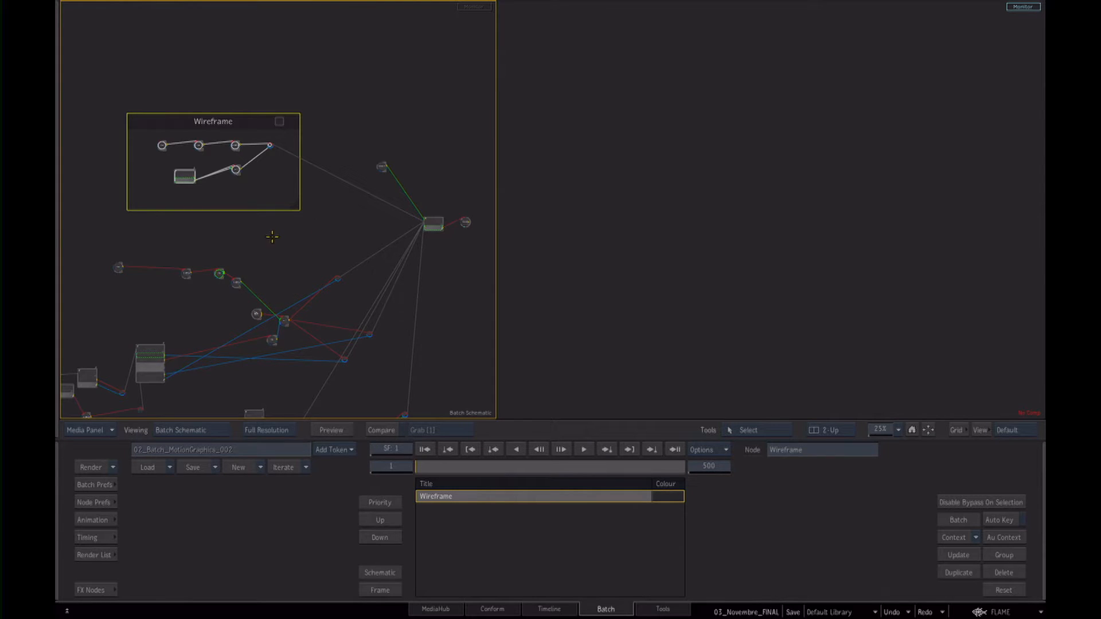
scroll(285, 249, "up", 2)
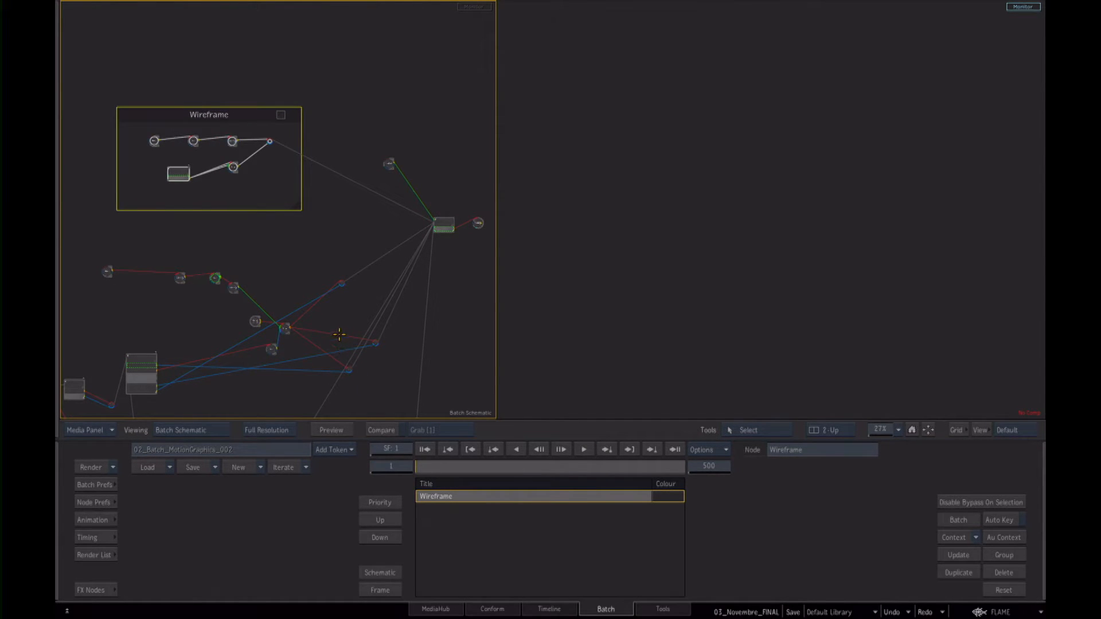
left_click_drag(202, 107, 201, 109)
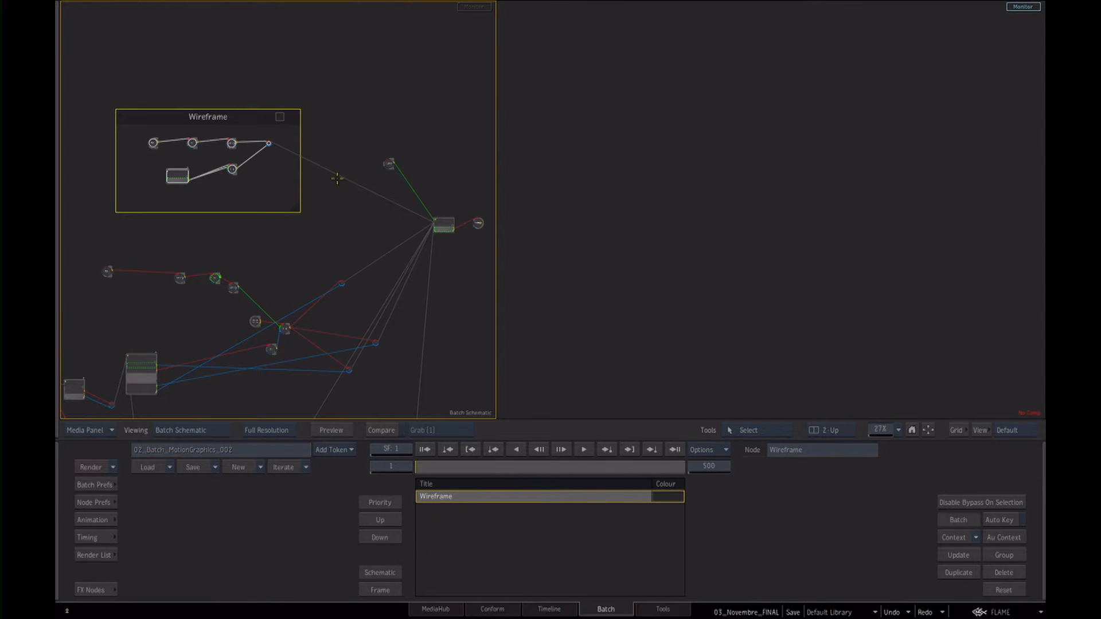
Set the Wireframe compass colour to a muted dark purple with hue 0.750, luma 0.121 and saturation 0.391.
left_click_drag(327, 139, 386, 123)
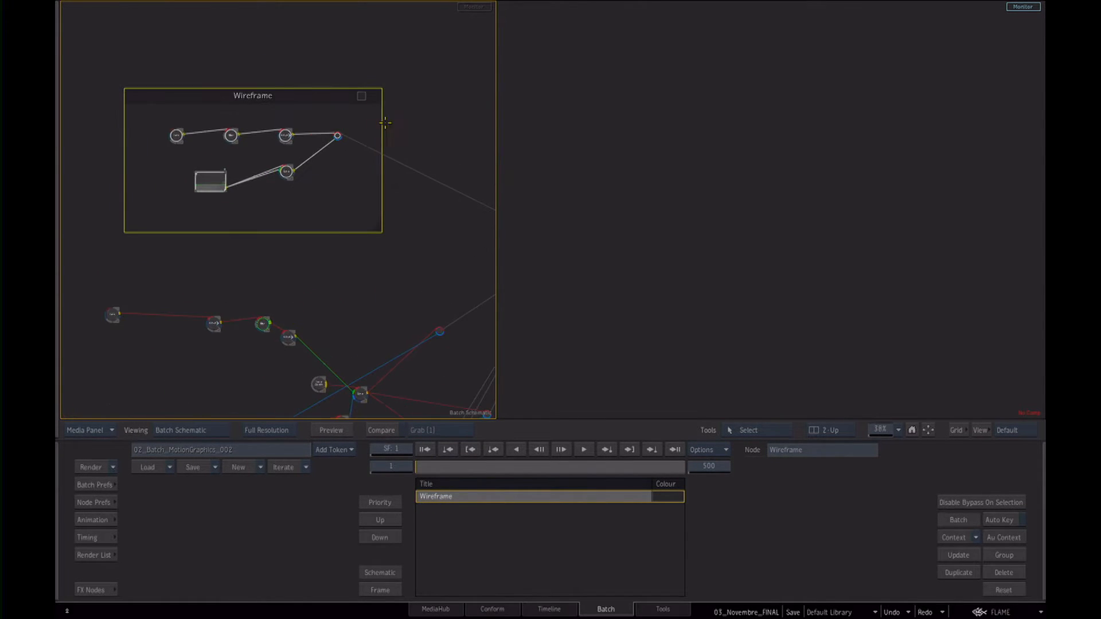
left_click(359, 97)
left_click(483, 219)
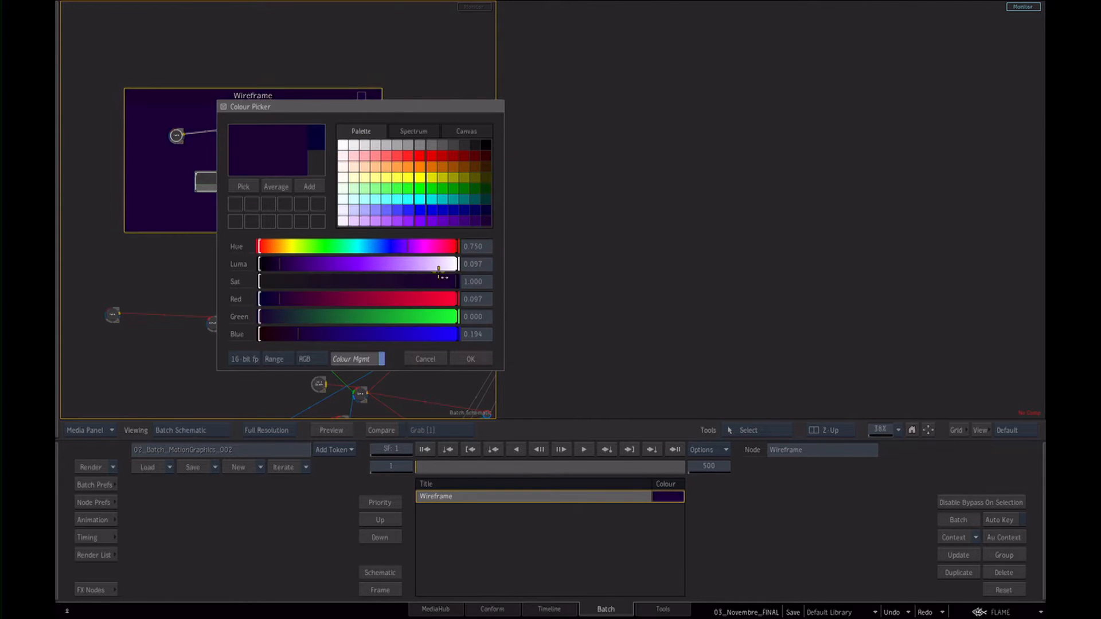
mouse_move(398, 269)
left_mouse_down()
mouse_move(370, 289)
mouse_move(370, 270)
mouse_move(386, 275)
left_mouse_up()
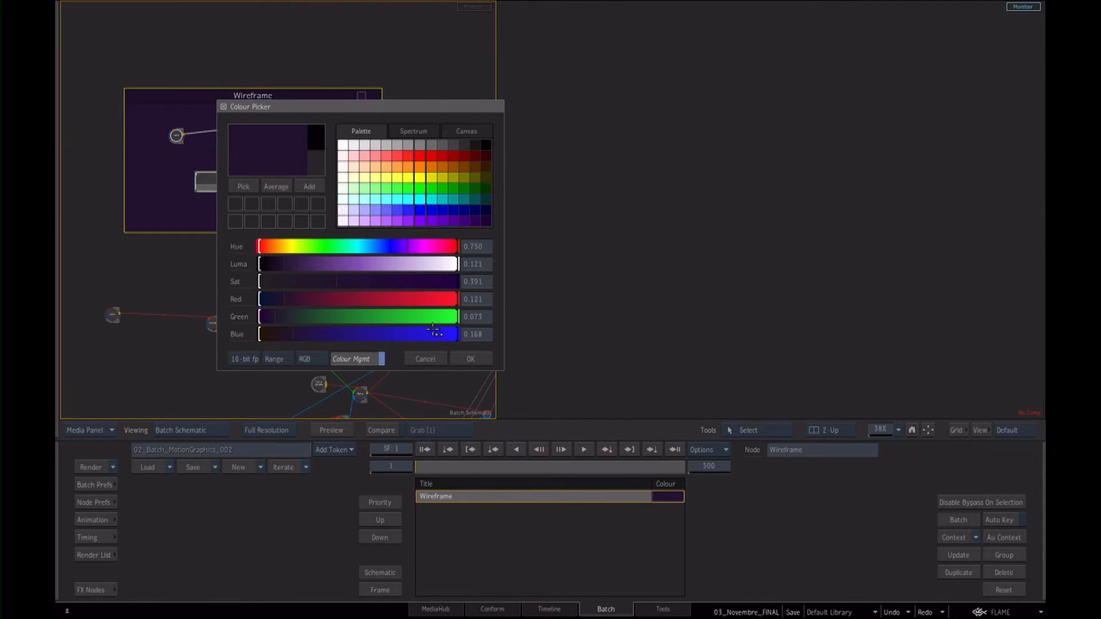
left_click(471, 359)
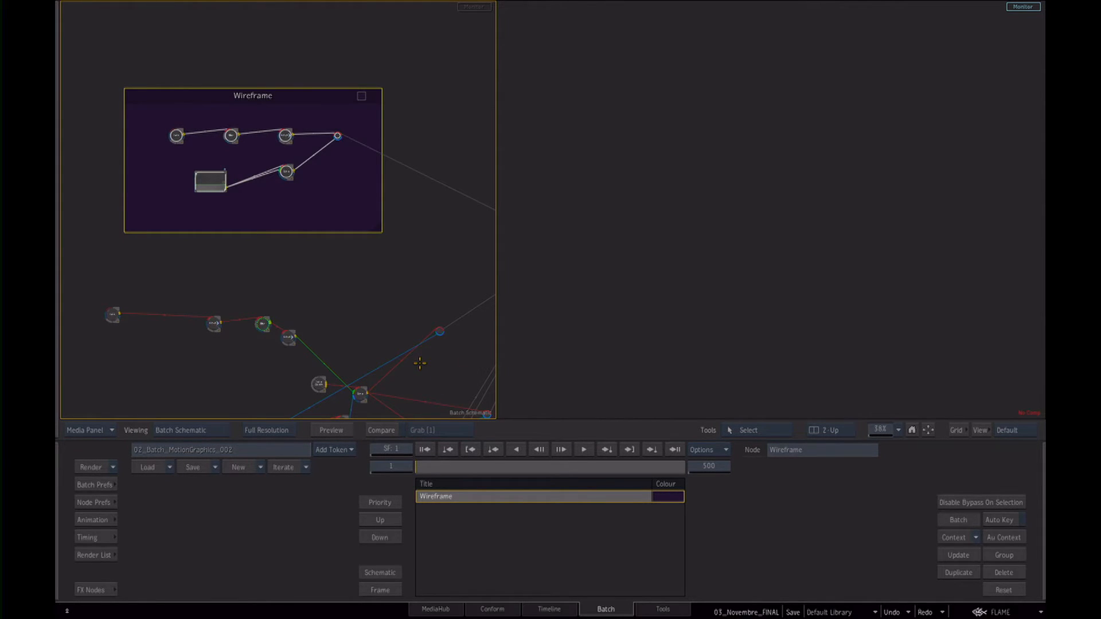
In the lines_and_lettering Action schematic, hide the axis1 node with its whole branch and turn off the viewport icons.
scroll(344, 256, "down", 5)
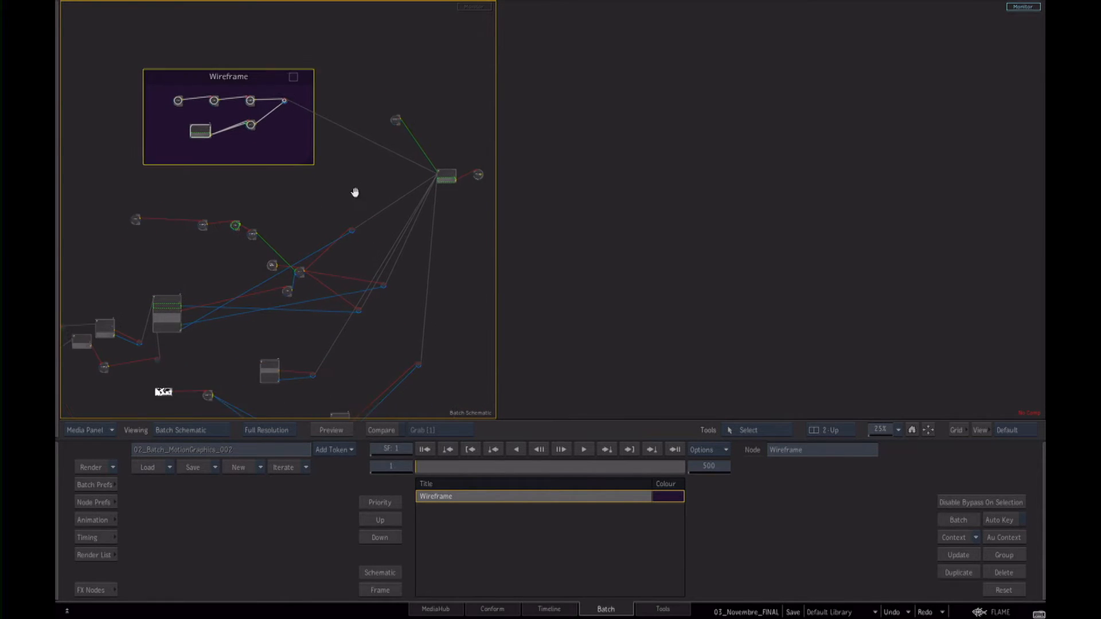
double_click(161, 381)
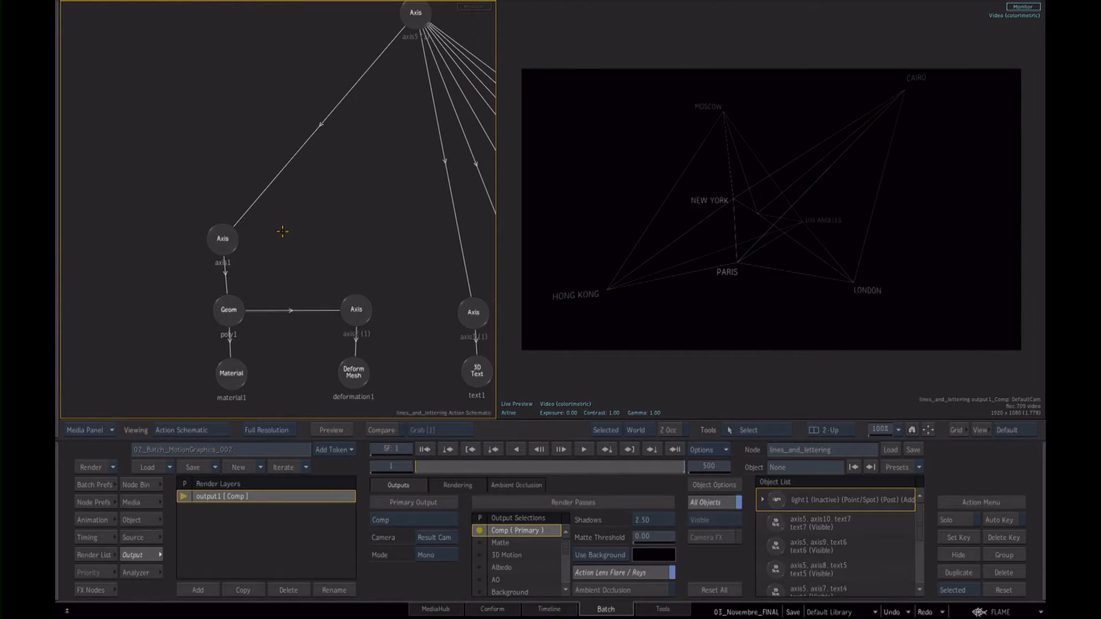
left_click_drag(223, 243, 221, 248)
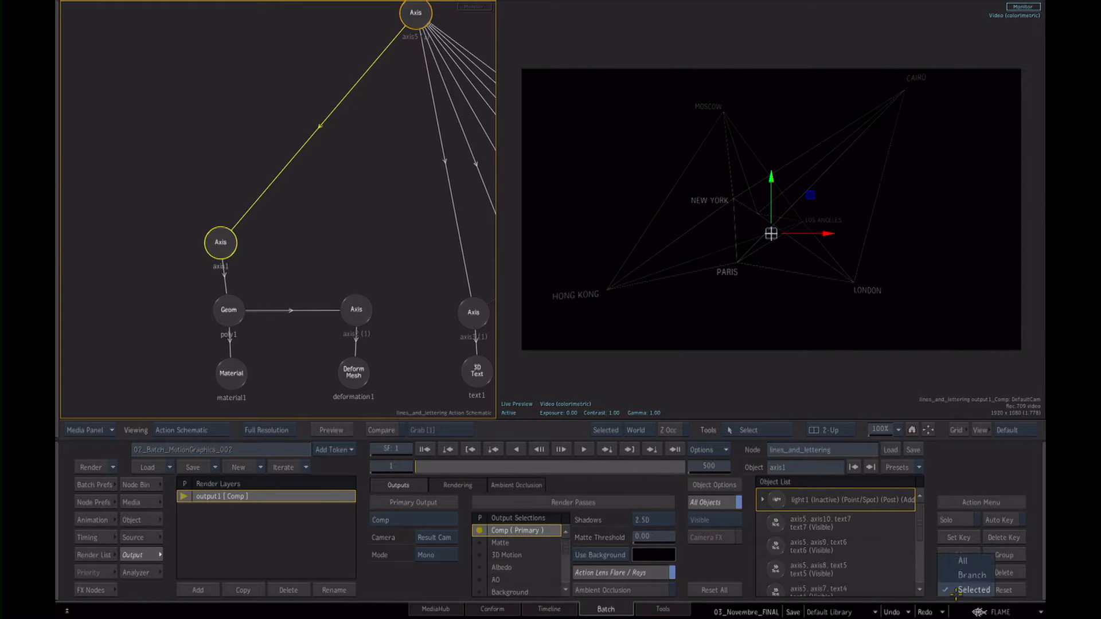
left_click(952, 590)
scroll(362, 217, "down", 2)
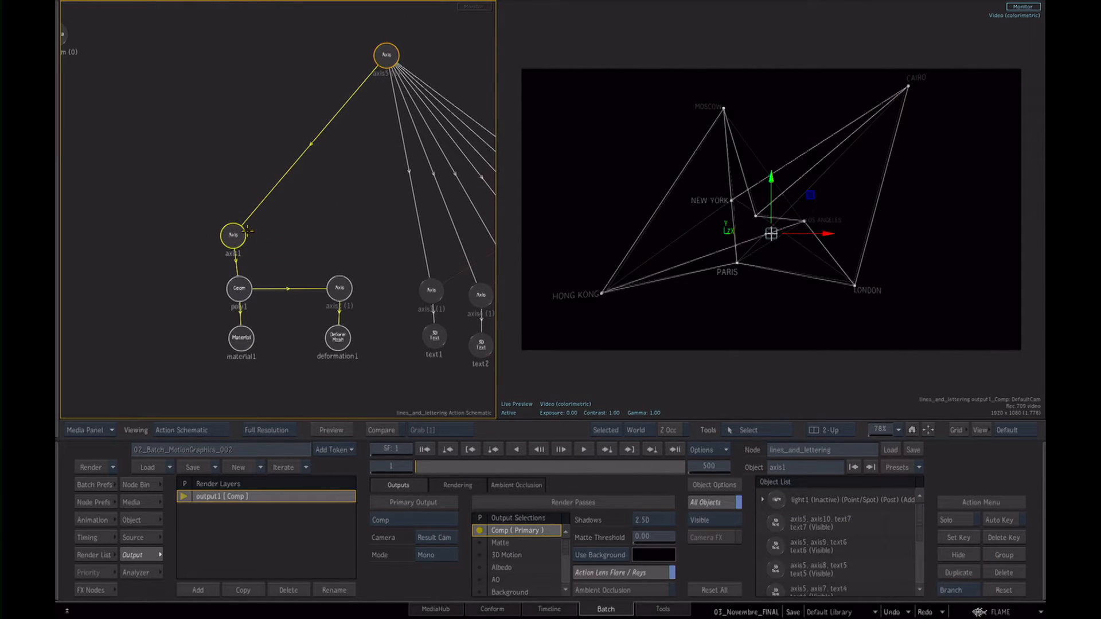
key("h")
scroll(324, 226, "down", 2)
left_click_drag(202, 245, 215, 275)
key("i")
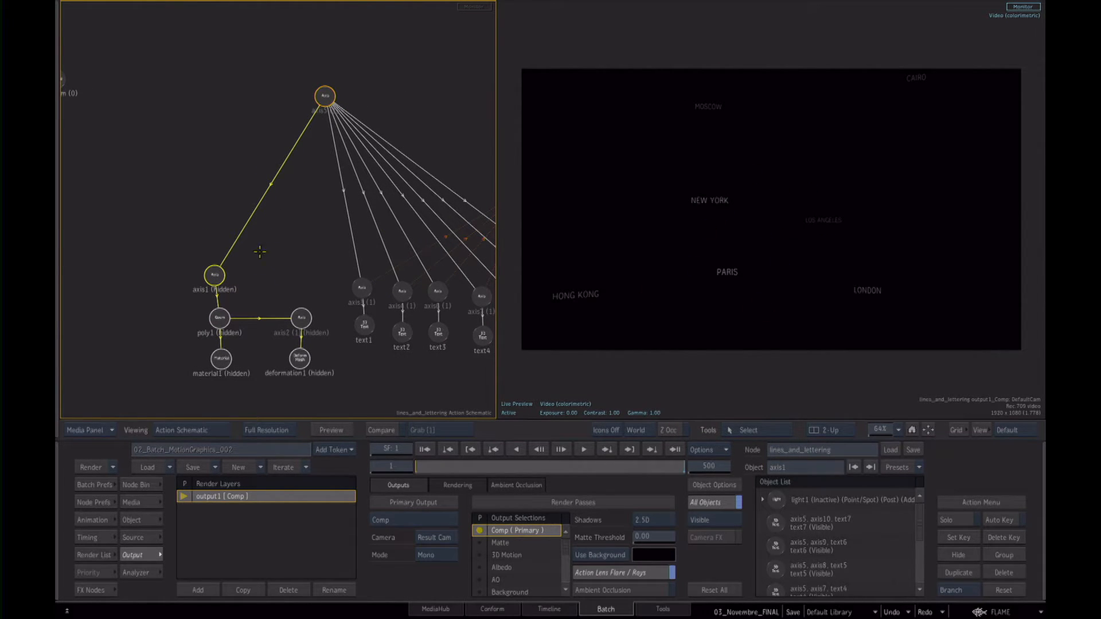
Import the 3DStudio box model into the lines_and_lettering Action scene.
left_click(148, 486)
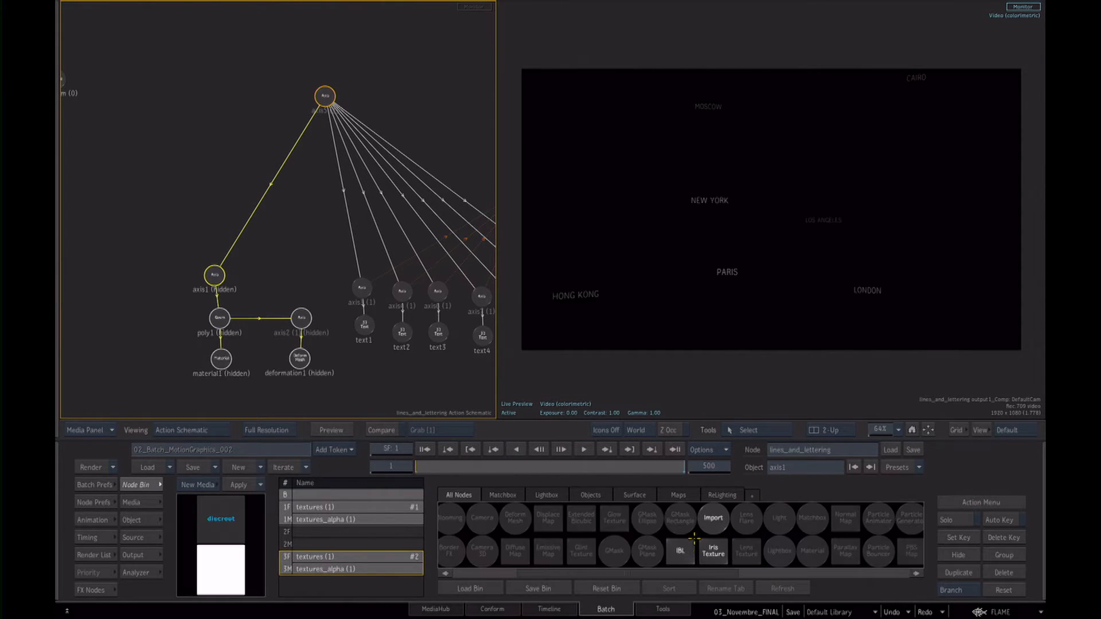
left_click(713, 519)
left_click(260, 95)
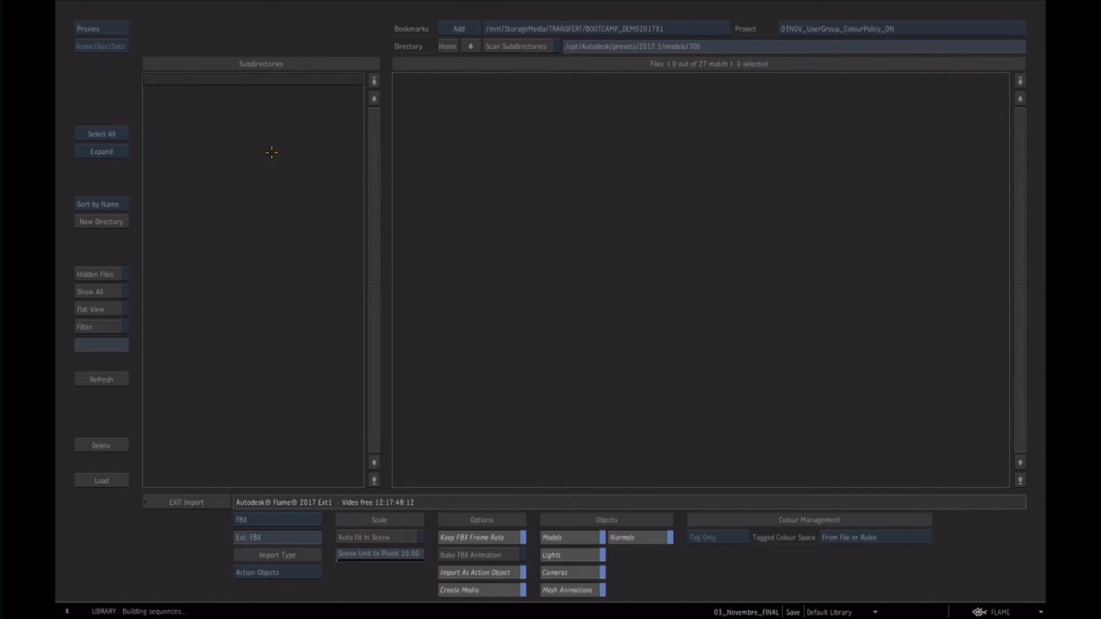
left_click(262, 519)
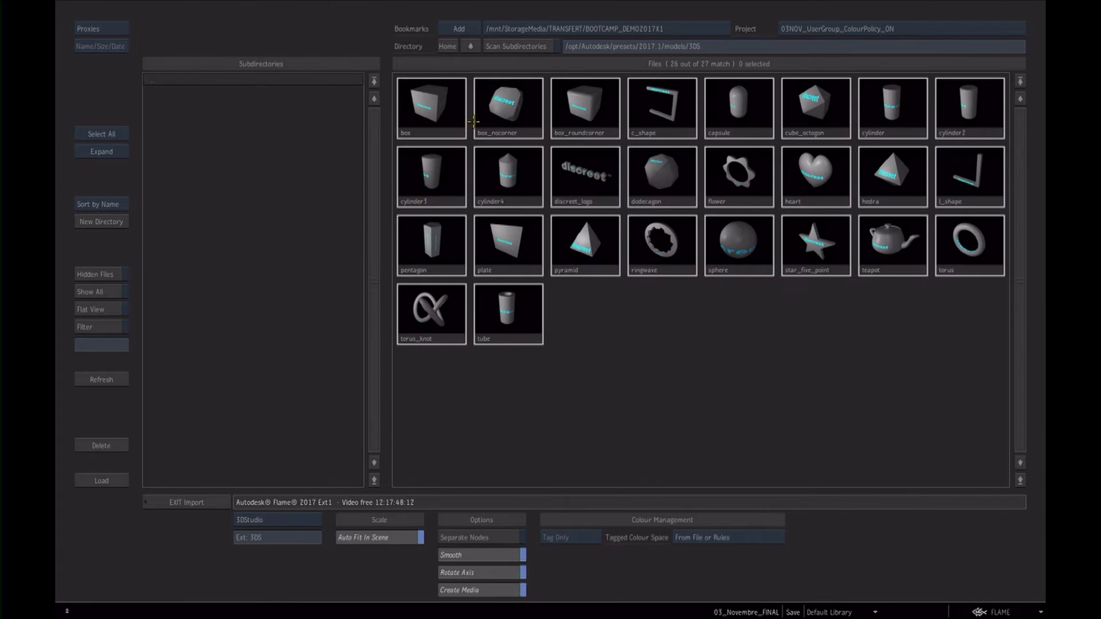
left_click(428, 101)
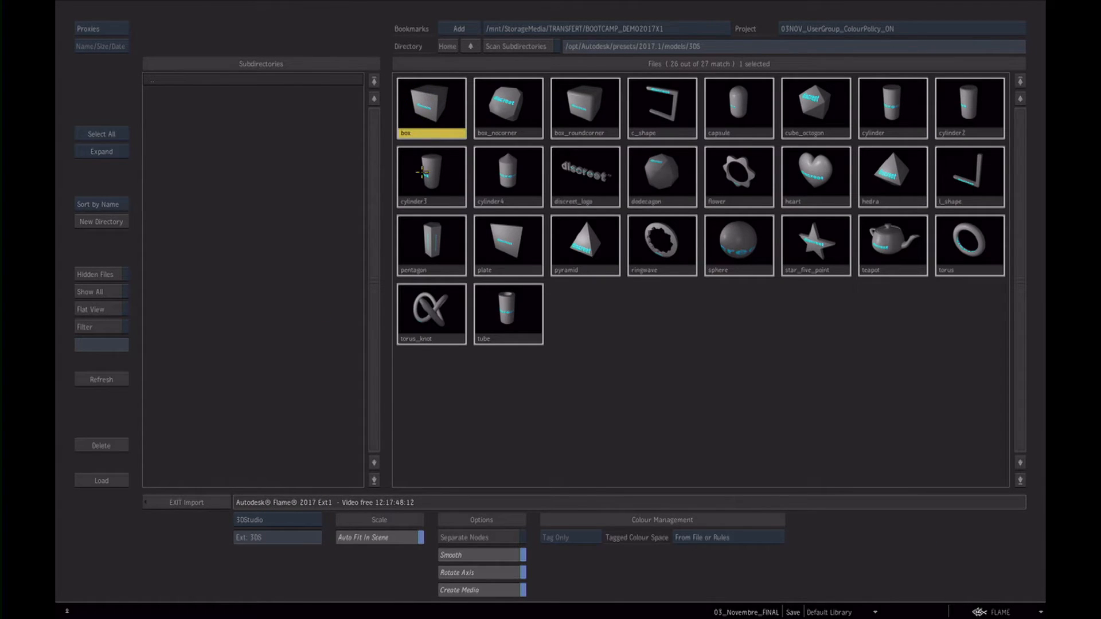
left_click(94, 481)
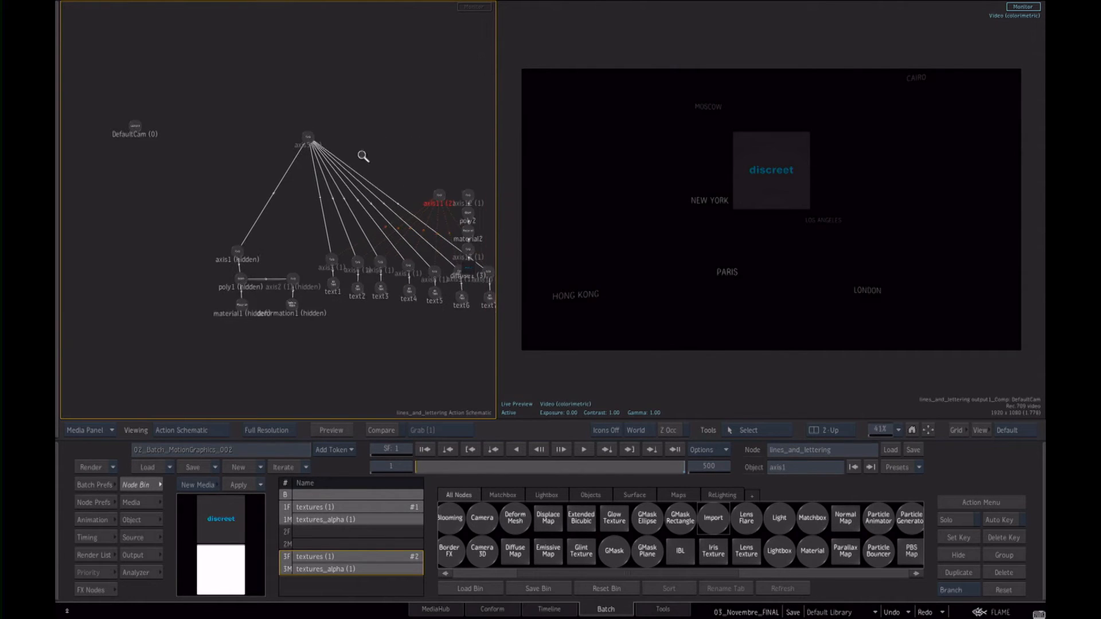
Remove the diffuse map from the imported box and set its geometry's polygon display to Wireframe.
left_click_drag(278, 223, 328, 270)
left_click_drag(181, 239, 200, 618)
left_click(188, 227)
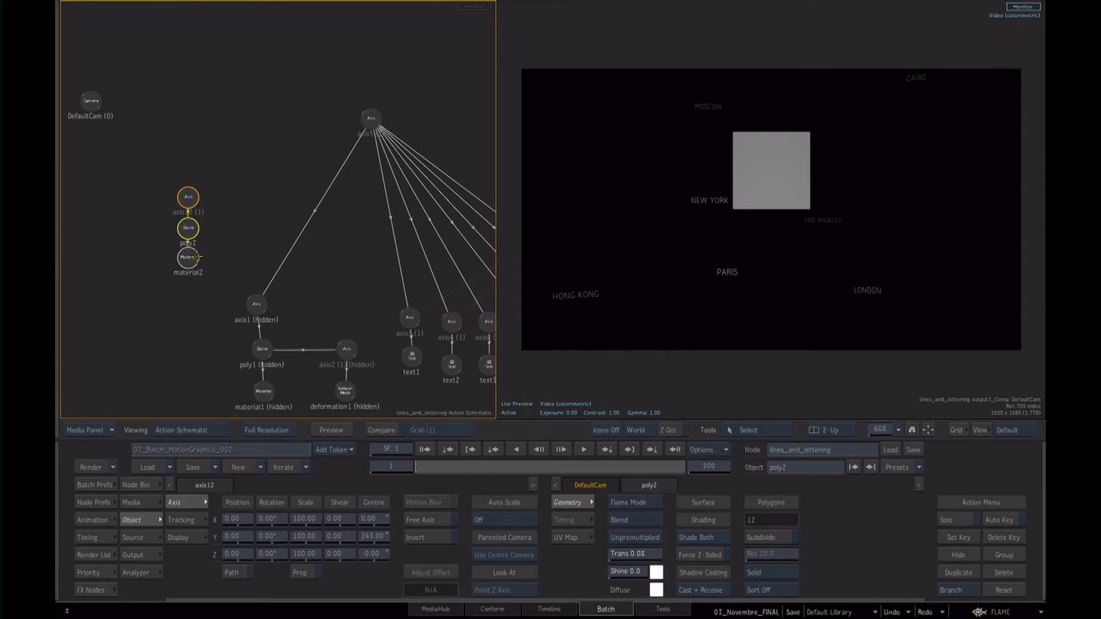
left_click(762, 565)
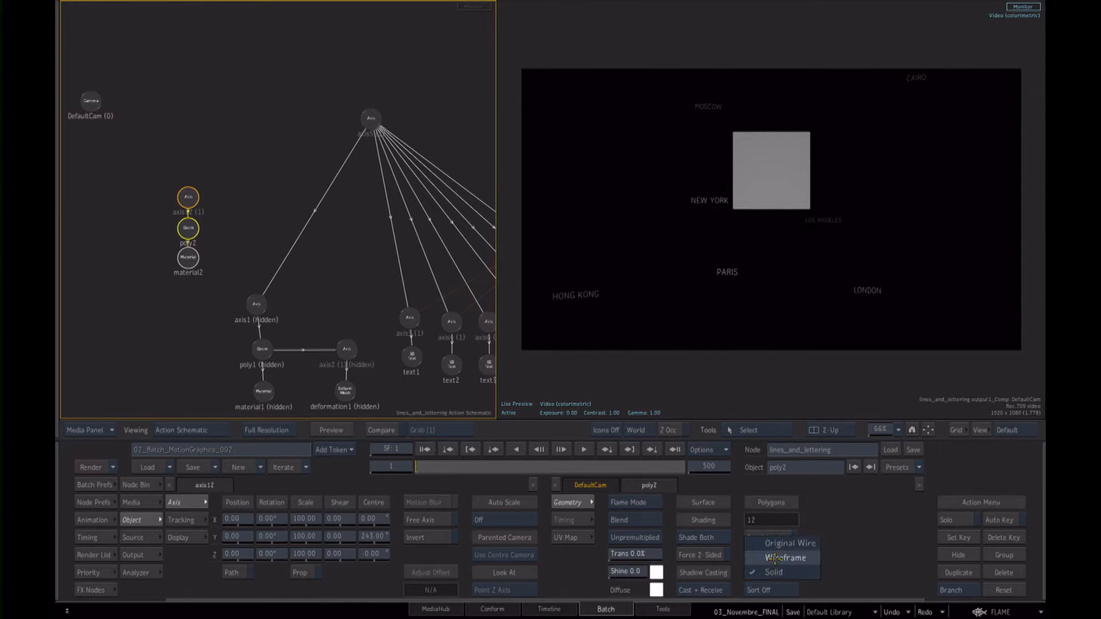
left_click(753, 566)
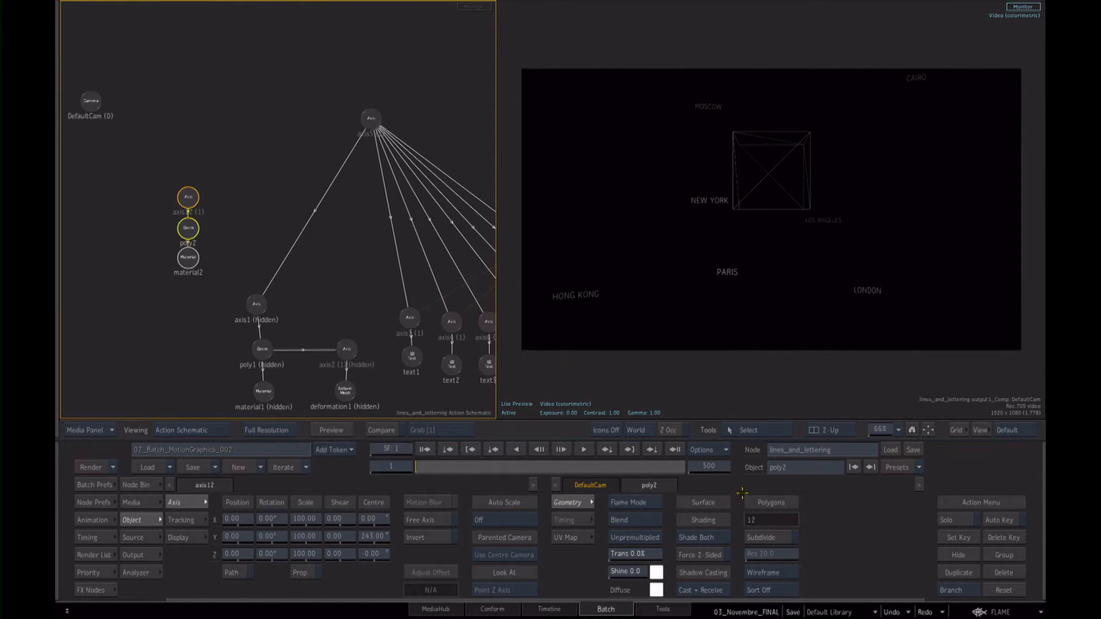
Attach a Deform Mesh node to the imported box's poly2 geometry and open the deformation settings.
left_click_drag(188, 228, 172, 255)
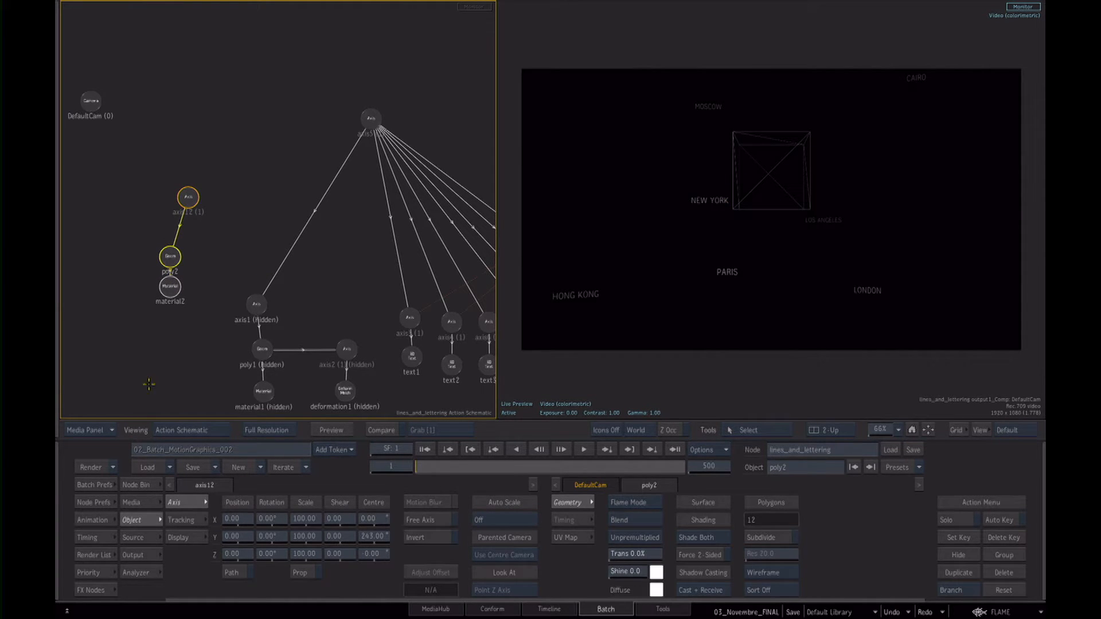
left_click(135, 484)
key("d")
double_click(655, 518)
mouse_move(217, 281)
left_mouse_down()
mouse_move(214, 264)
mouse_move(213, 274)
left_mouse_up()
left_click(214, 298)
left_click(217, 306)
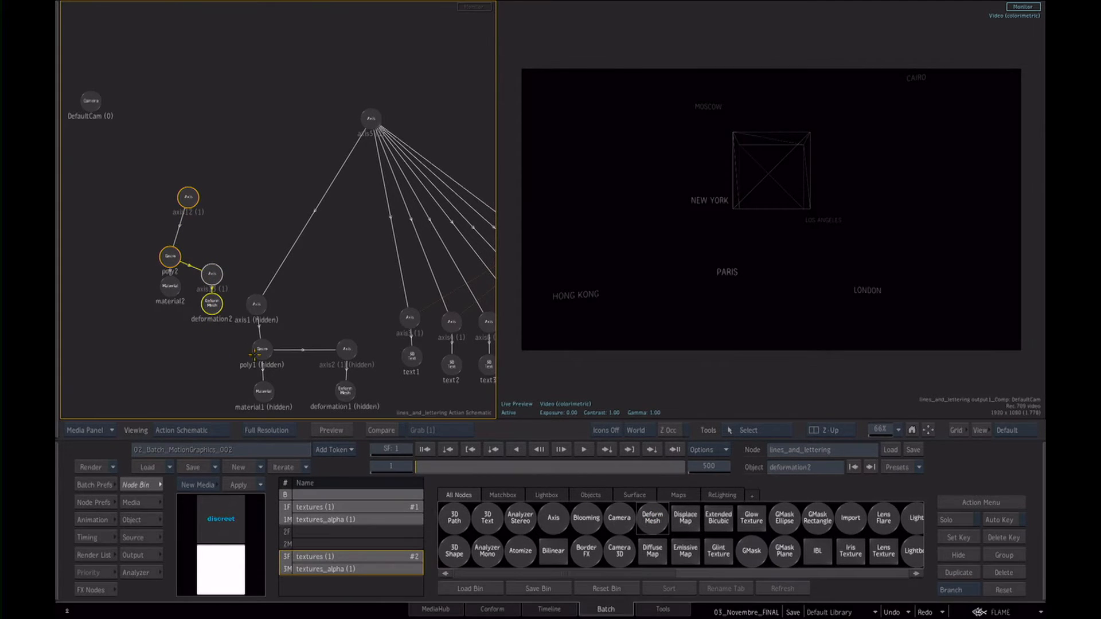
left_click(140, 525)
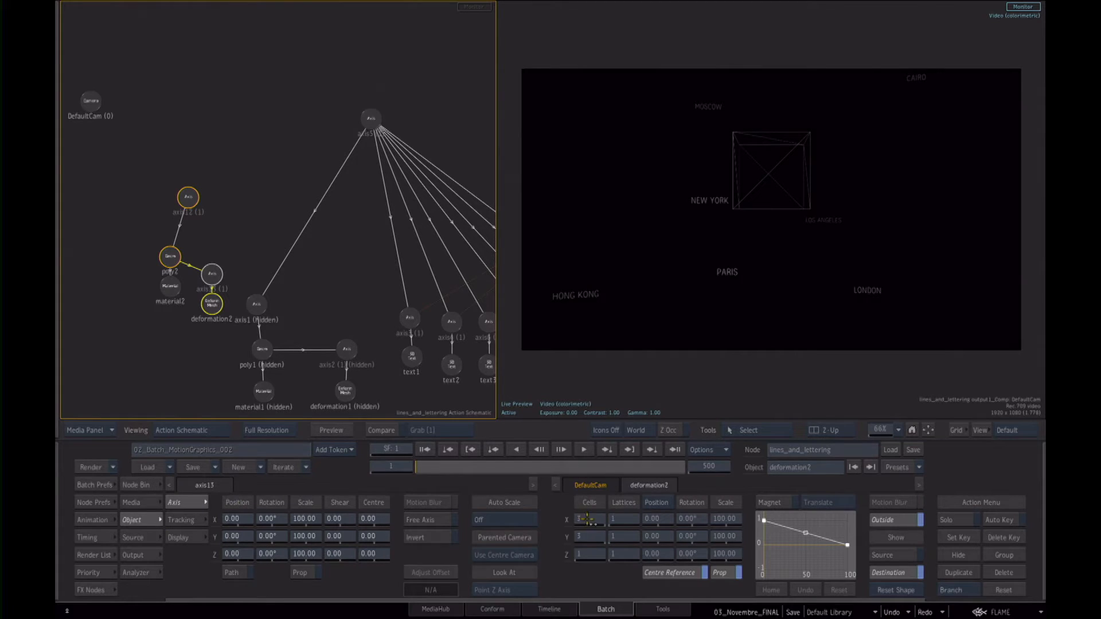
Widen the result viewport beside the Action schematic and switch the viewport display to Icons On.
left_click_drag(593, 538, 536, 486)
left_click_drag(496, 319, 439, 319)
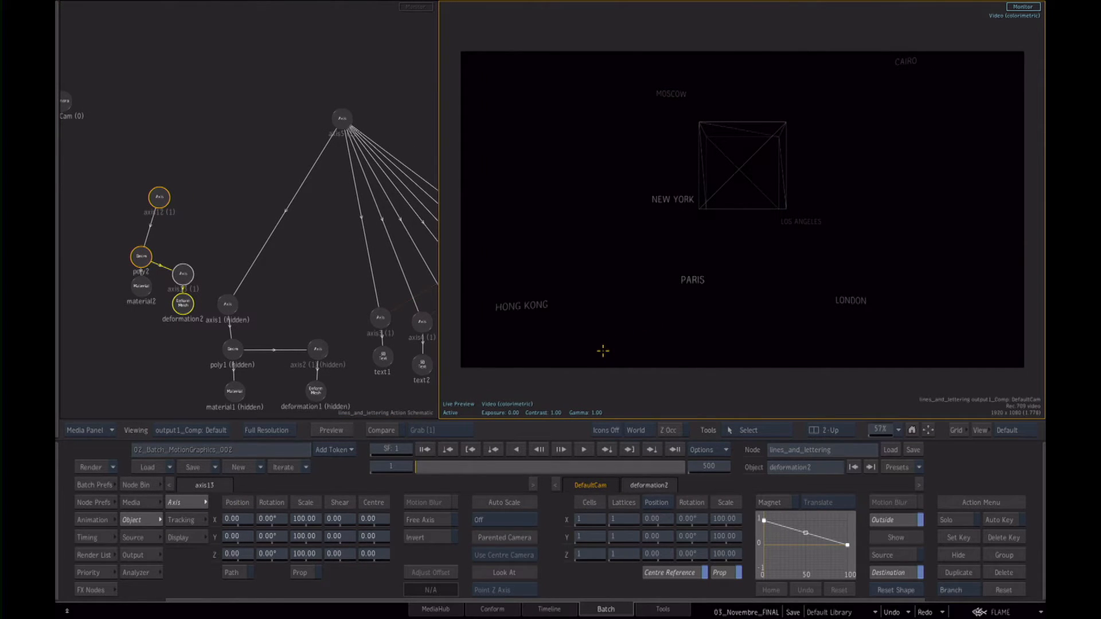
left_click(627, 377)
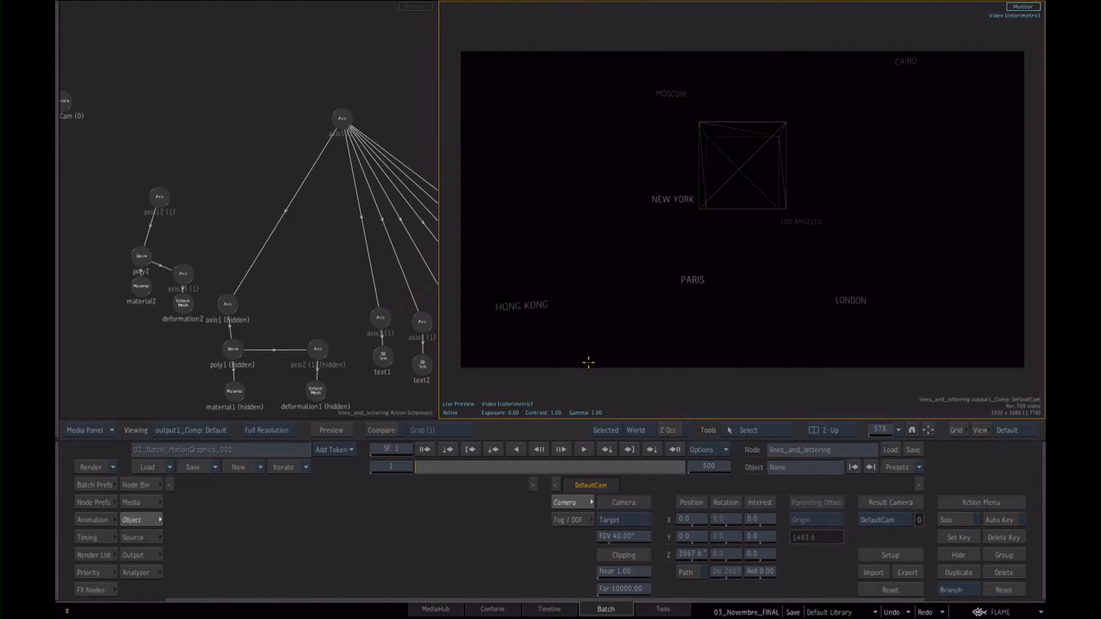
left_click(607, 433)
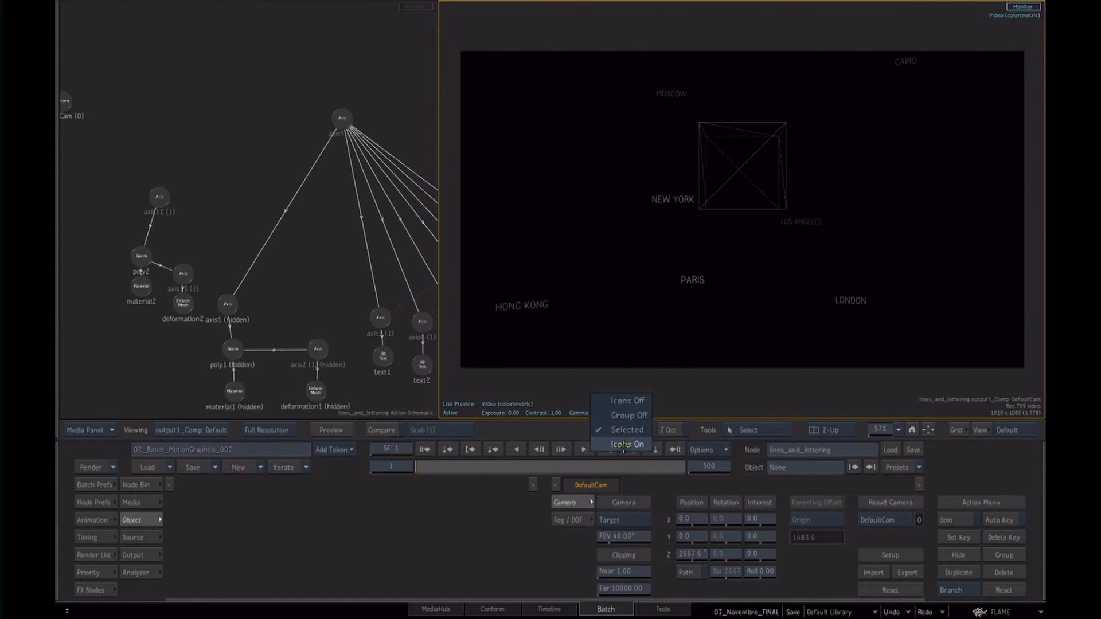
left_click(624, 445)
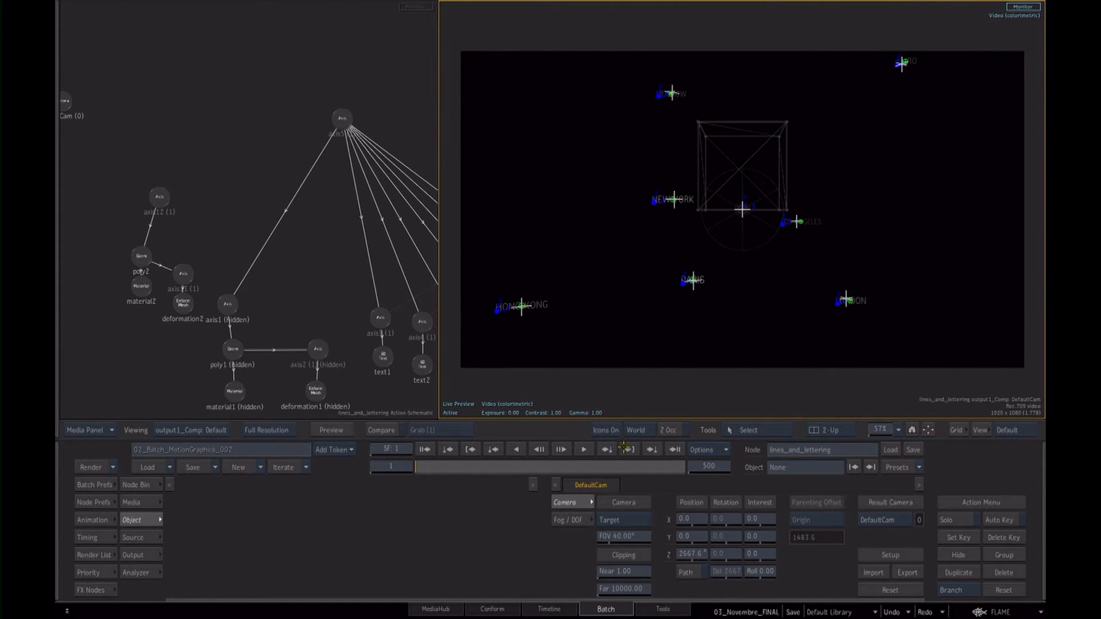
Using deformation2, move four corners of the box to the Hong Kong, Moscow, New York and Cairo labels.
left_click(183, 302)
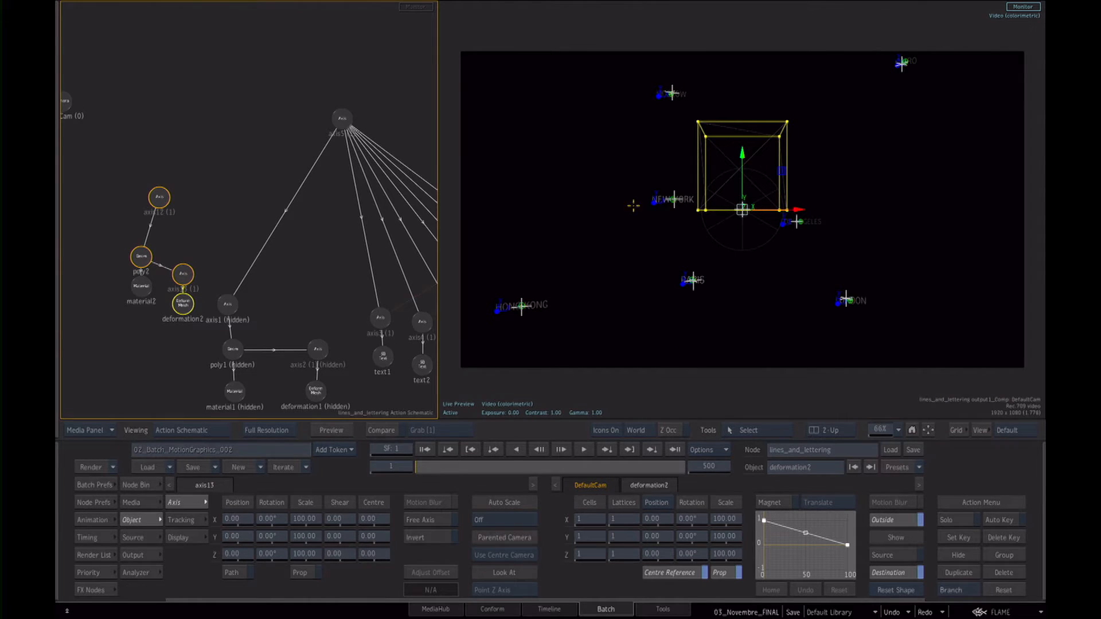
left_click(698, 211)
left_click_drag(698, 211, 522, 297)
left_click_drag(698, 119, 672, 104)
left_click(706, 136)
left_click_drag(706, 136, 675, 195)
left_click_drag(787, 121, 901, 63)
Move the remaining deformation2 corners between New York and Cairo and to London, Los Angeles and Paris, then show only selected icons.
left_click(779, 136)
left_click_drag(779, 137, 728, 169)
left_click(787, 209)
left_click_drag(787, 210, 847, 292)
left_click(778, 211)
left_click_drag(779, 211, 815, 217)
left_click(705, 210)
left_click_drag(700, 232, 686, 287)
key("shift+i")
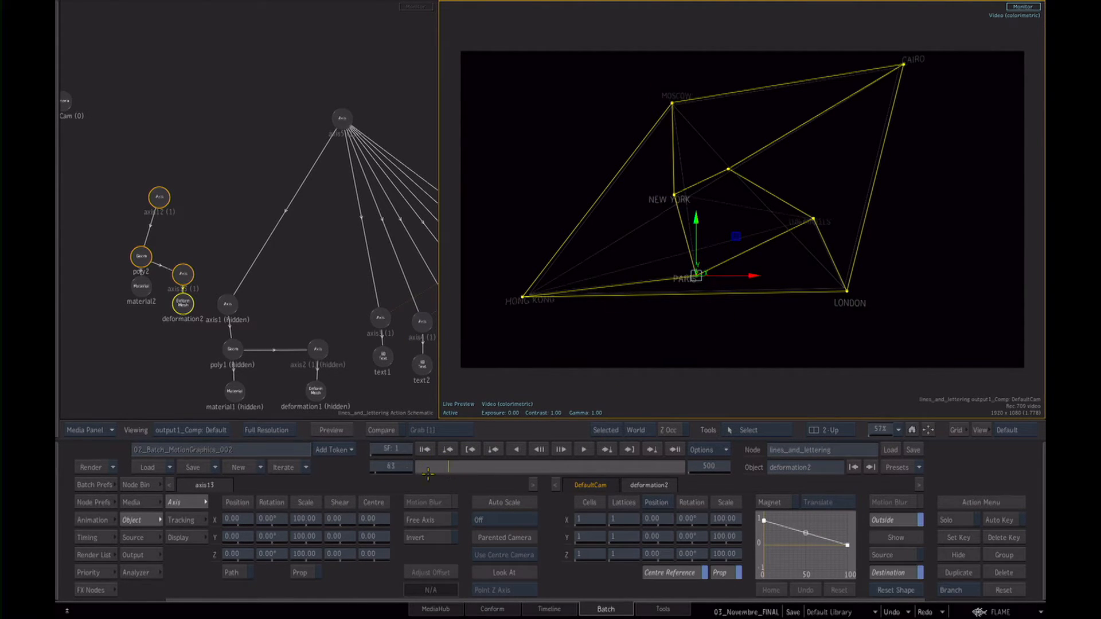
Parent axis12 to the city labels' axis and realign deformation2's Hong Kong, London, Paris, Los Angeles and Cairo points with their labels.
left_click_drag(330, 125, 172, 198)
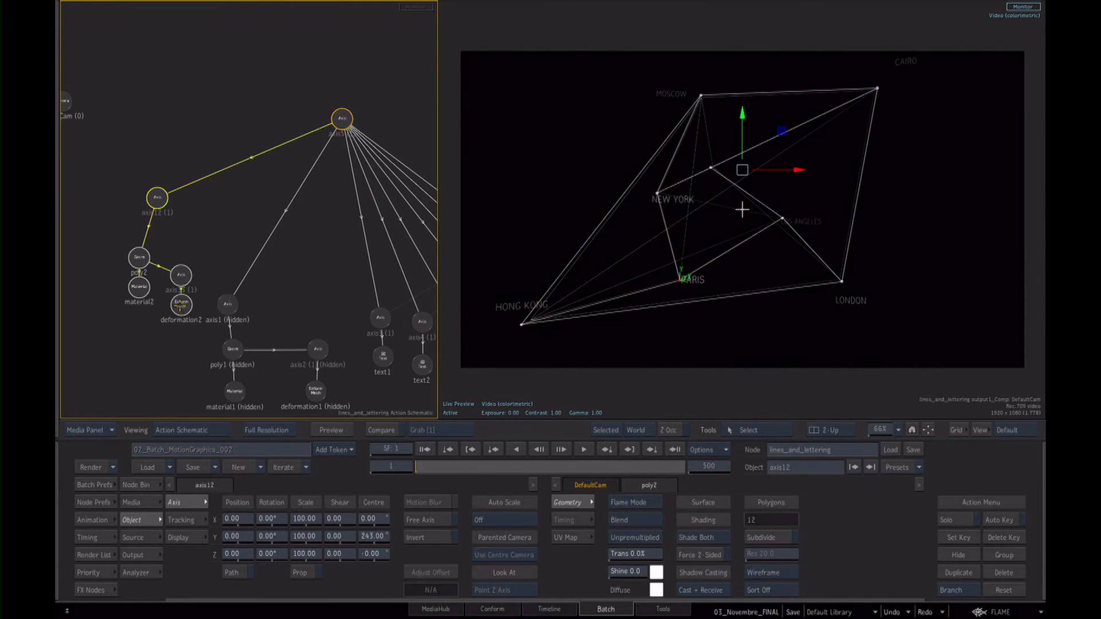
left_click(181, 304)
left_click_drag(523, 326, 516, 302)
left_click(841, 281)
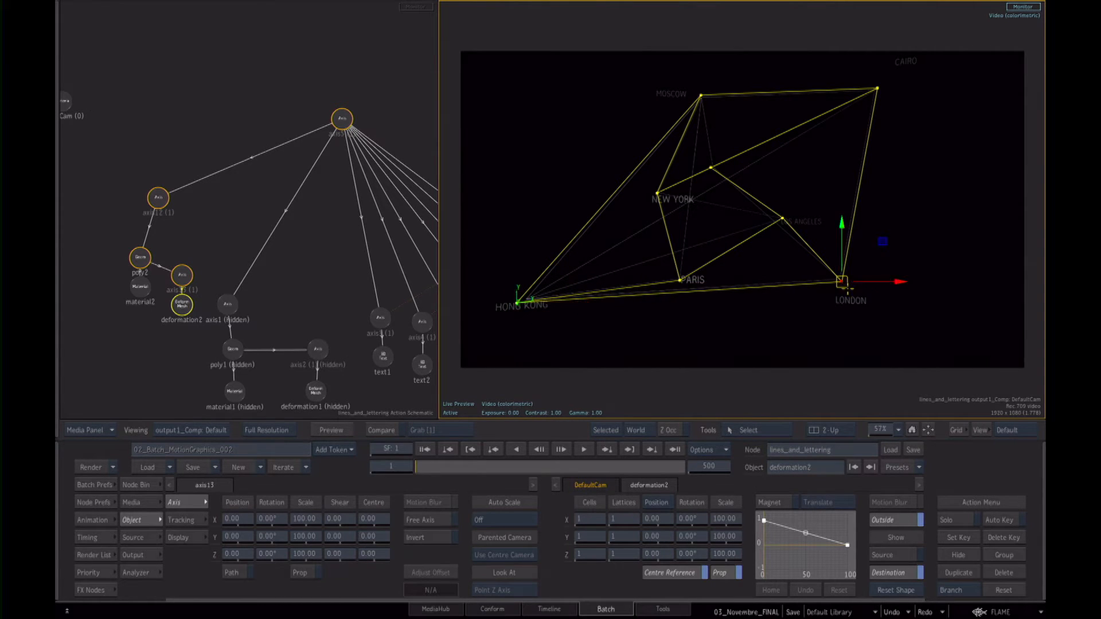
left_click_drag(846, 289, 857, 301)
left_click_drag(681, 281, 700, 269)
left_click(782, 216)
left_click(877, 91)
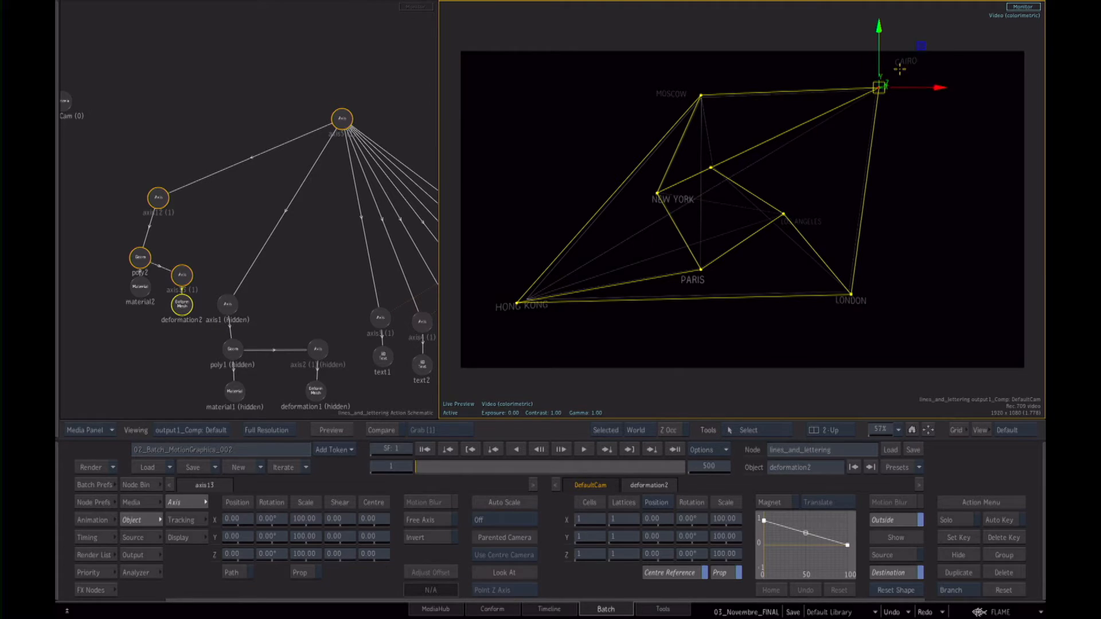
left_click_drag(878, 90, 894, 90)
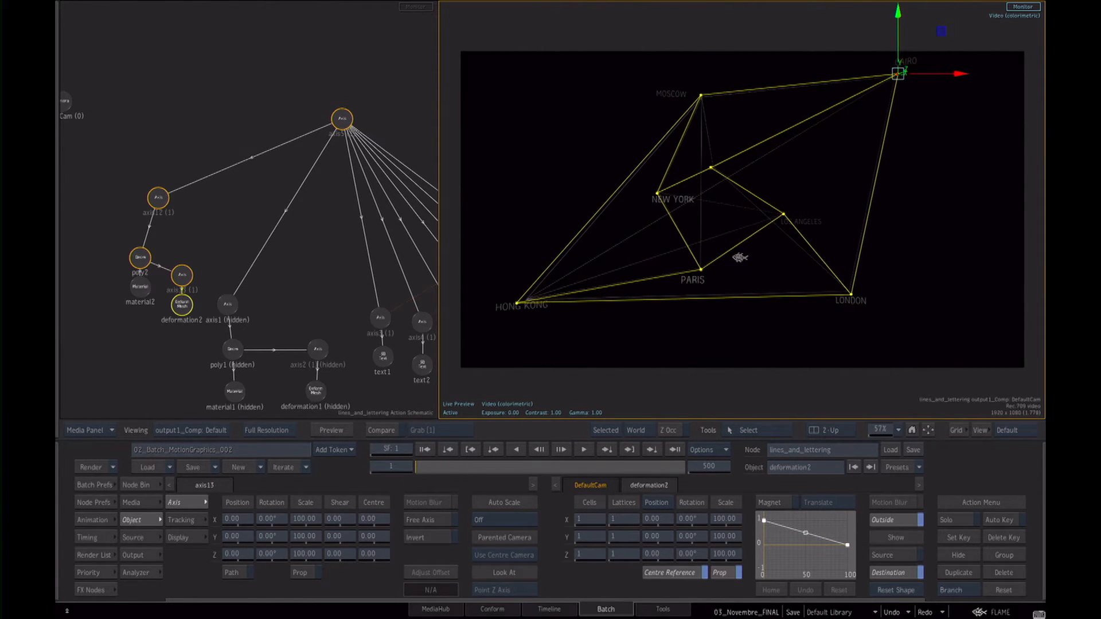
key("shift+i")
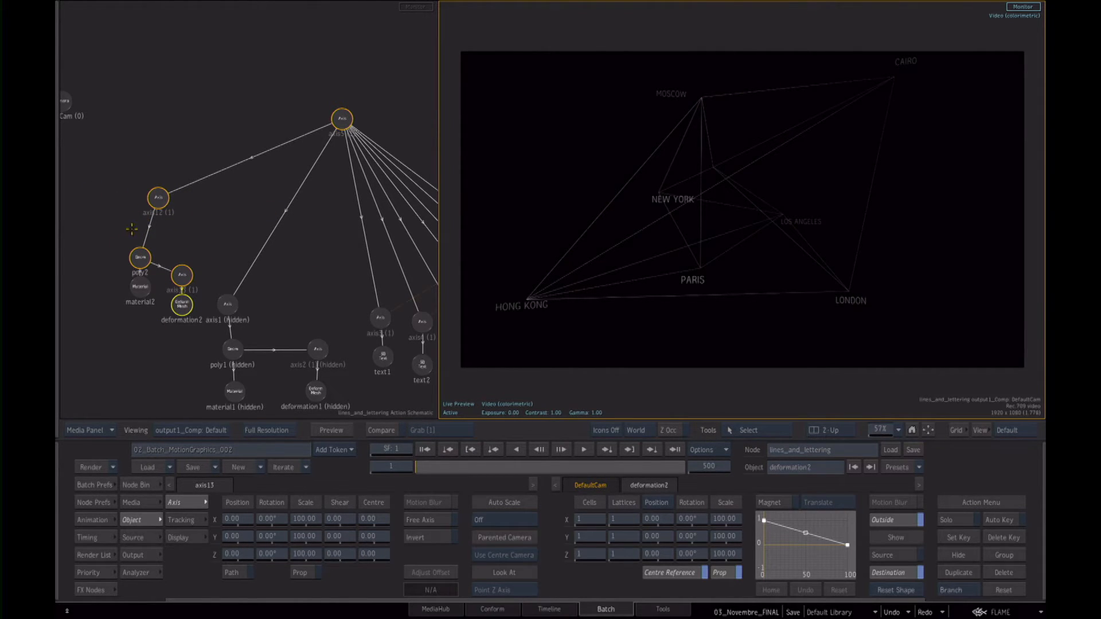
Hide the axis12 branch and unhide the original axis1 branch in the Action schematic.
left_click_drag(129, 161, 205, 358)
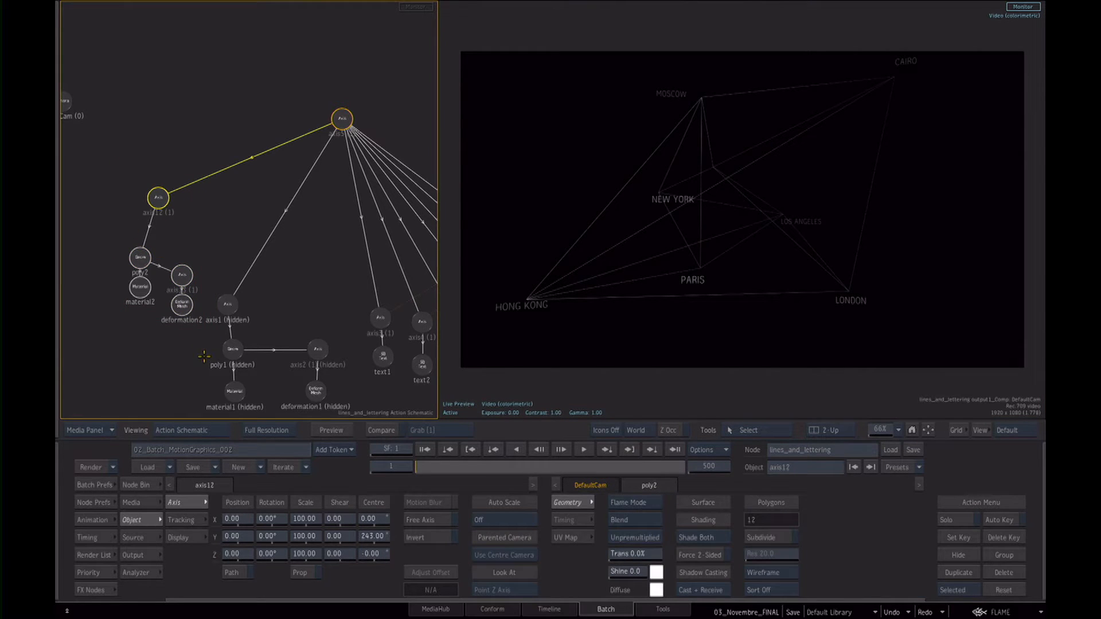
key("shift+h")
left_click_drag(300, 315, 276, 189)
left_click_drag(186, 152, 310, 306)
key("shift+h")
left_click_drag(205, 182, 226, 142)
left_click(296, 253)
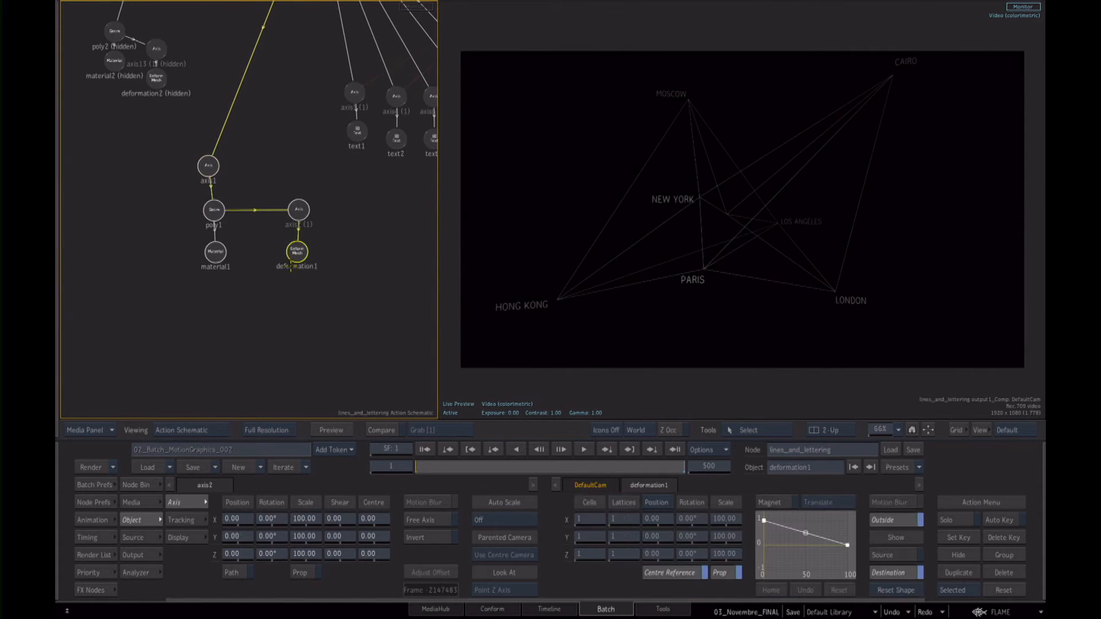
mouse_move(426, 463)
left_mouse_down()
mouse_move(533, 465)
mouse_move(421, 467)
left_mouse_up()
left_click_drag(336, 272, 356, 313)
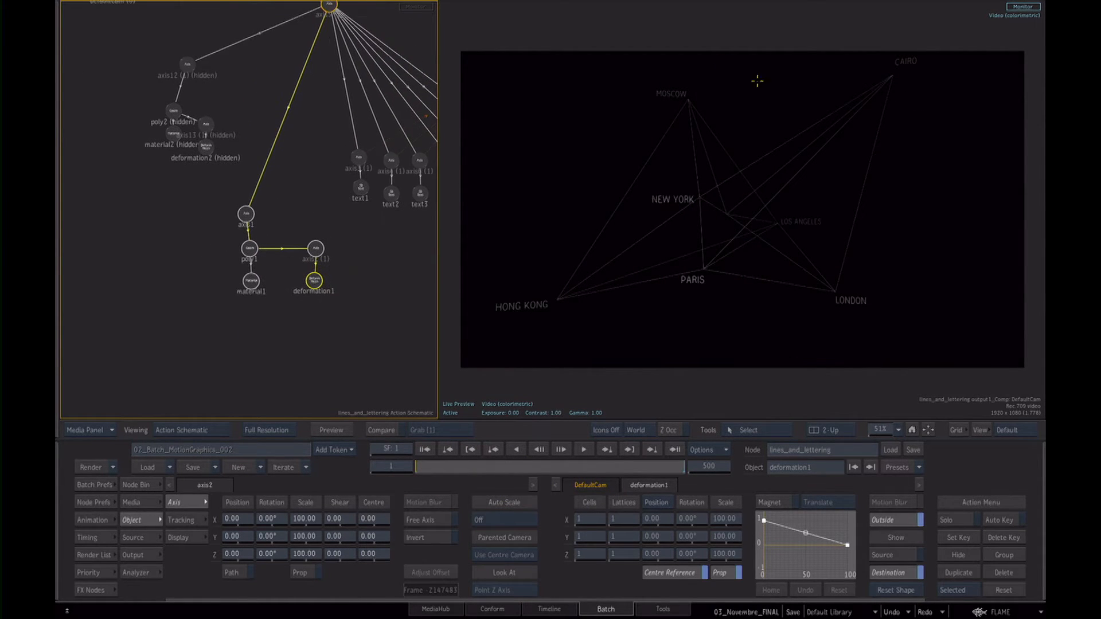
Duplicate the entire axis1 branch, including its geometry, material and deformation nodes.
left_click(251, 234)
left_click(952, 590)
left_click(958, 573)
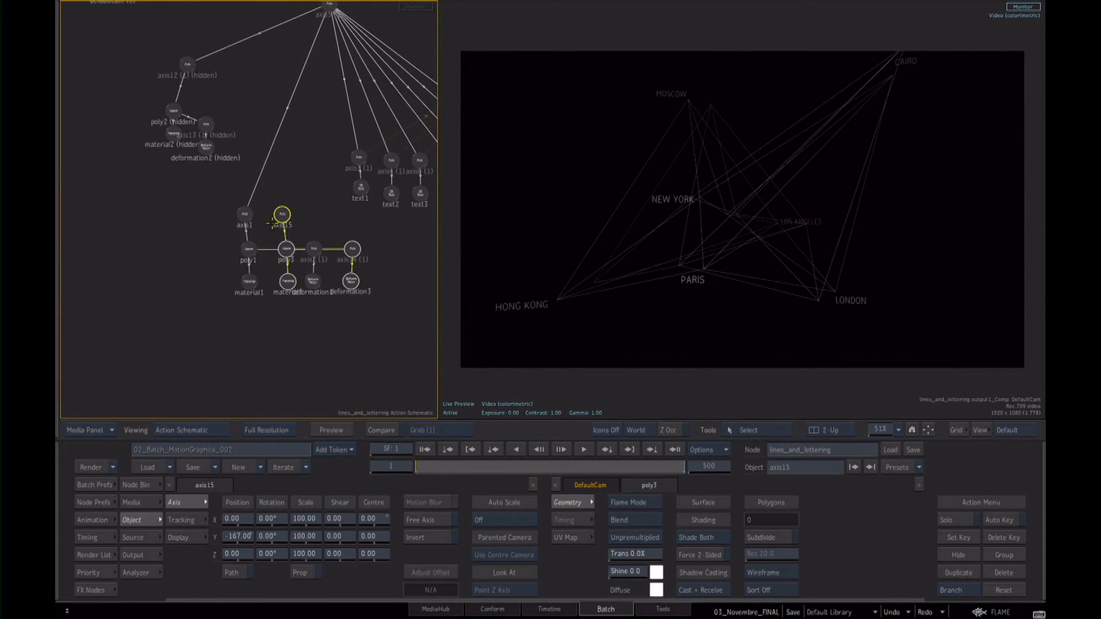
Place the duplicated axis15 branch to the left of axis1 and parent it to the city labels' axis.
left_click_drag(272, 224, 110, 233)
mouse_move(328, 10)
left_mouse_down()
mouse_move(289, 67)
mouse_move(335, 29)
left_mouse_up()
mouse_move(122, 221)
left_mouse_down()
mouse_move(201, 199)
mouse_move(116, 231)
mouse_move(274, 142)
mouse_move(331, 23)
mouse_move(254, 176)
mouse_move(118, 231)
left_mouse_up()
left_click(137, 214)
left_click(112, 223)
left_click(111, 223)
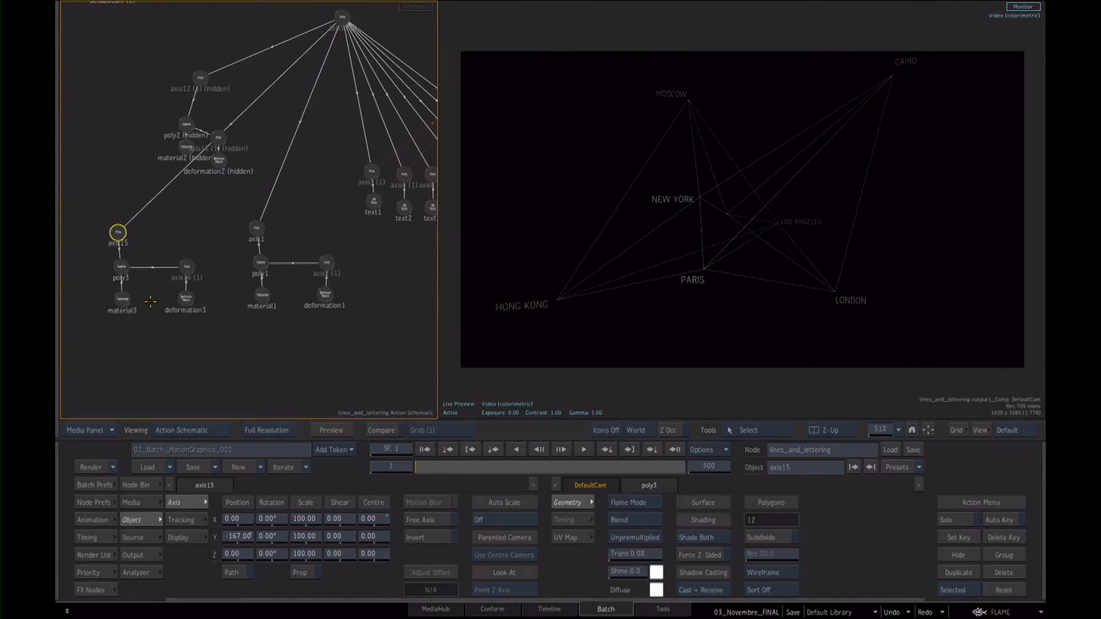
Set the diffuse colour of material3 to red and inspect the wireframe lines up close.
left_click(122, 301)
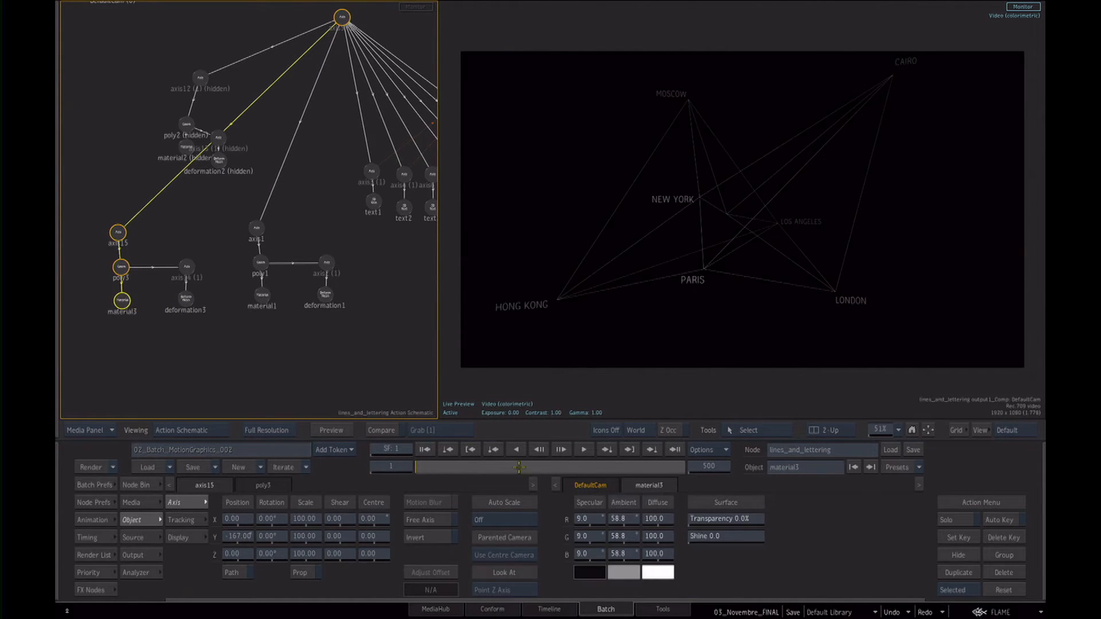
left_click(651, 572)
mouse_move(704, 439)
left_mouse_down()
mouse_move(685, 439)
mouse_move(703, 441)
left_mouse_up()
left_click(768, 551)
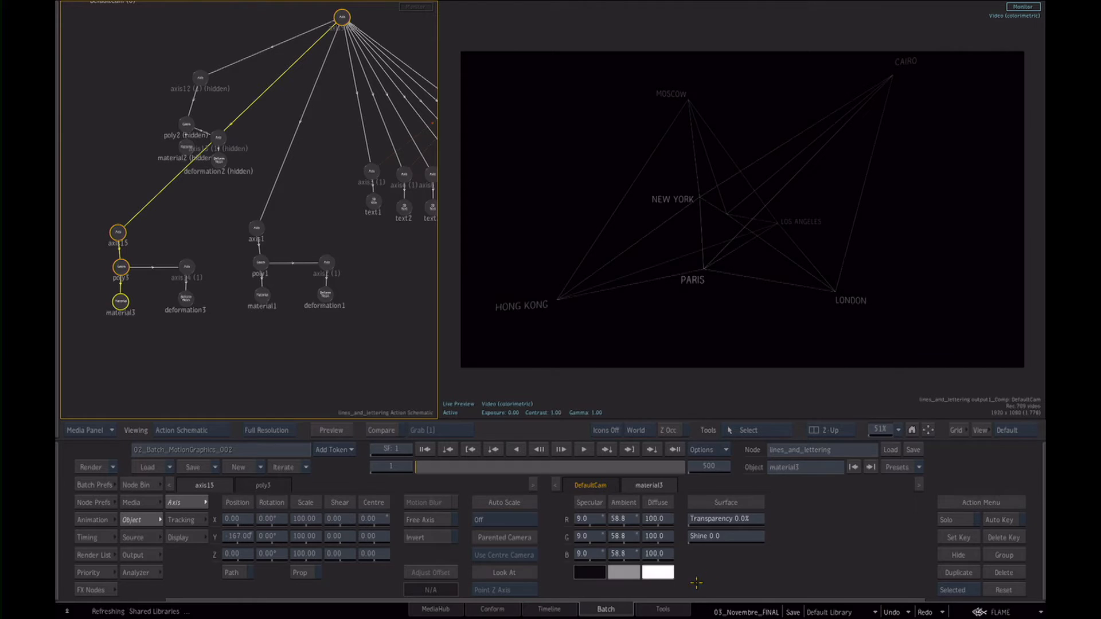
left_click(662, 572)
mouse_move(734, 439)
left_mouse_down()
mouse_move(593, 439)
mouse_move(633, 440)
left_mouse_up()
left_click(727, 350)
left_click(769, 551)
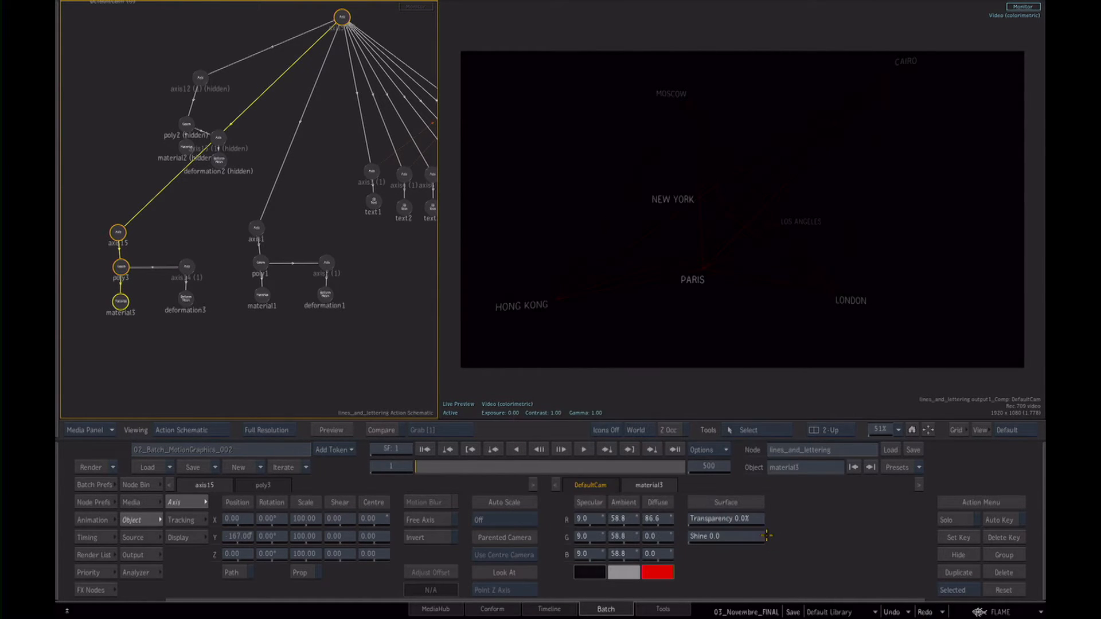
scroll(757, 273, "up", 8)
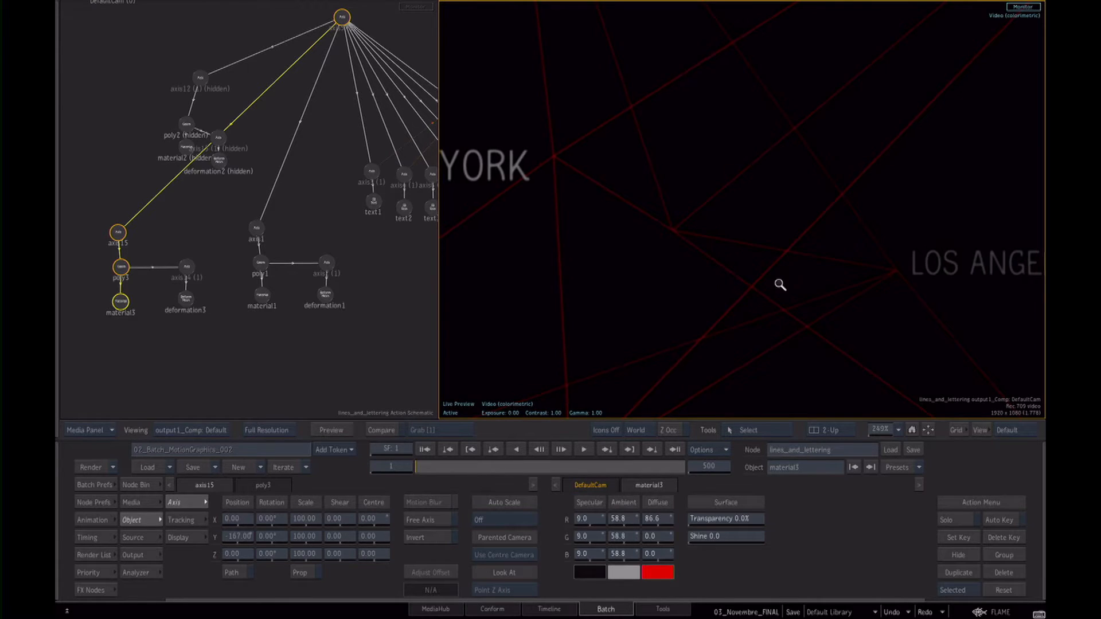
scroll(669, 298, "down", 8)
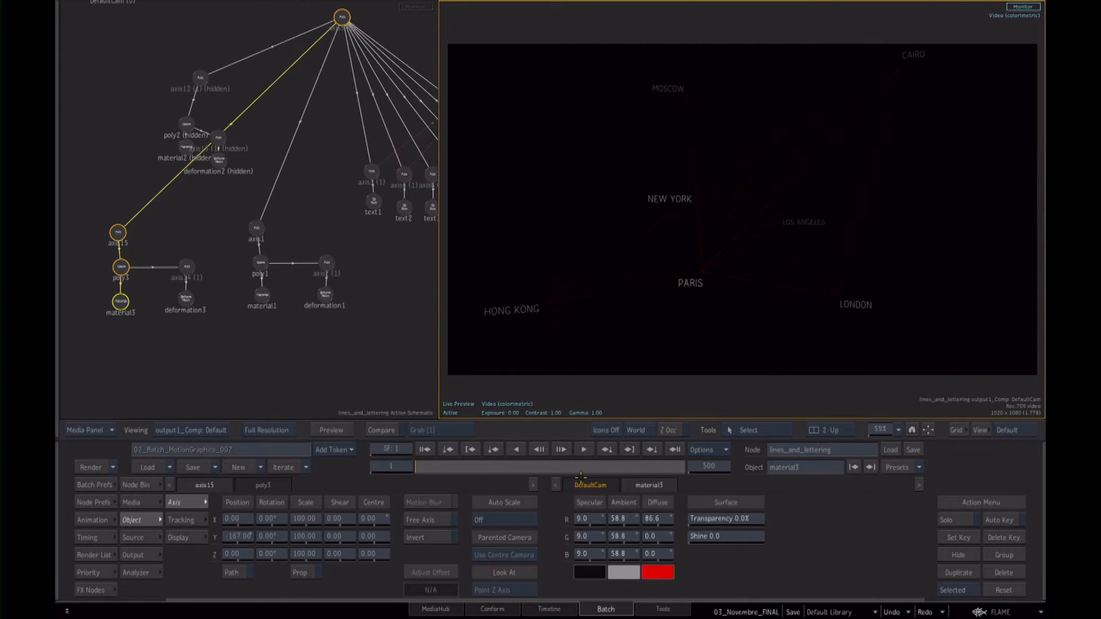
Return the diffuse colour of material3 to white.
left_click(658, 572)
left_click(640, 337)
left_click(769, 552)
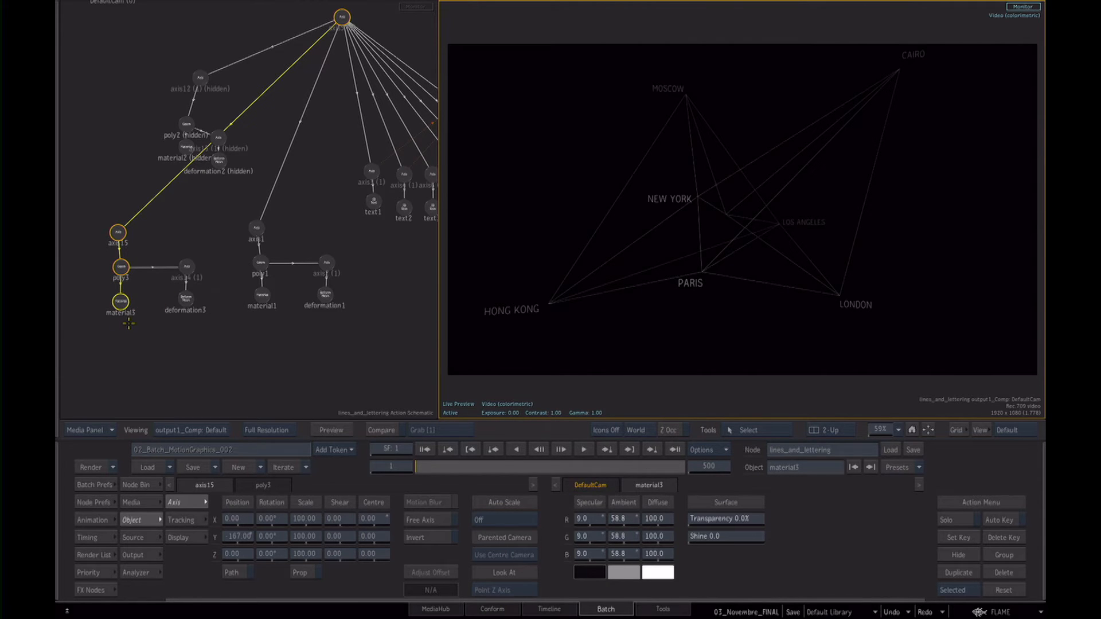
Attach an Atomize node to the duplicated poly3 geometry and set its point size to 54.
left_click(120, 269)
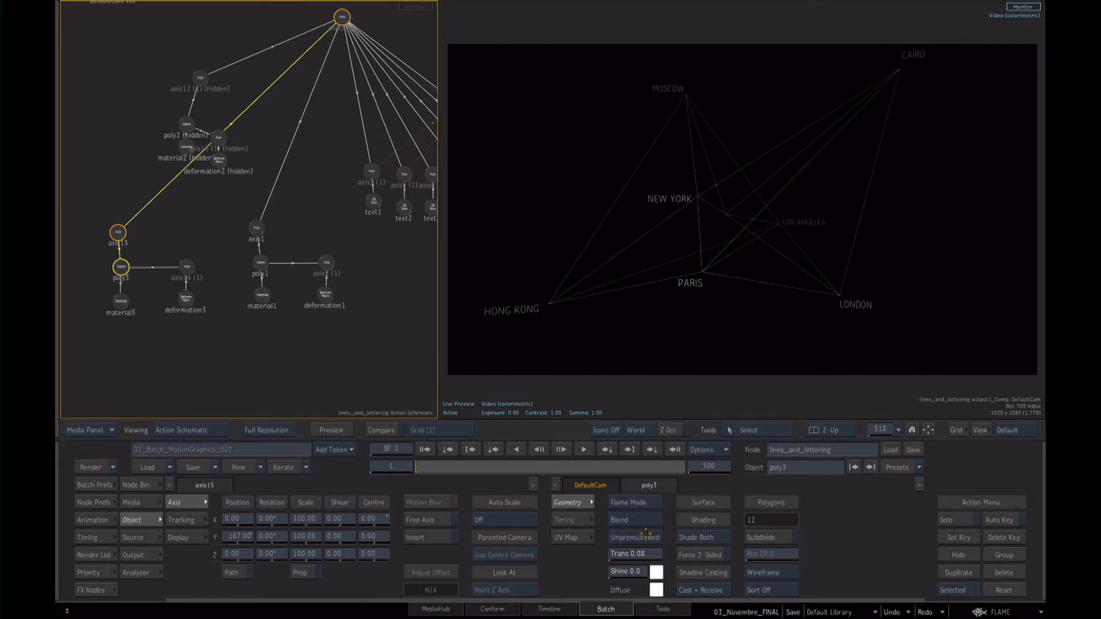
left_click_drag(532, 545, 170, 237)
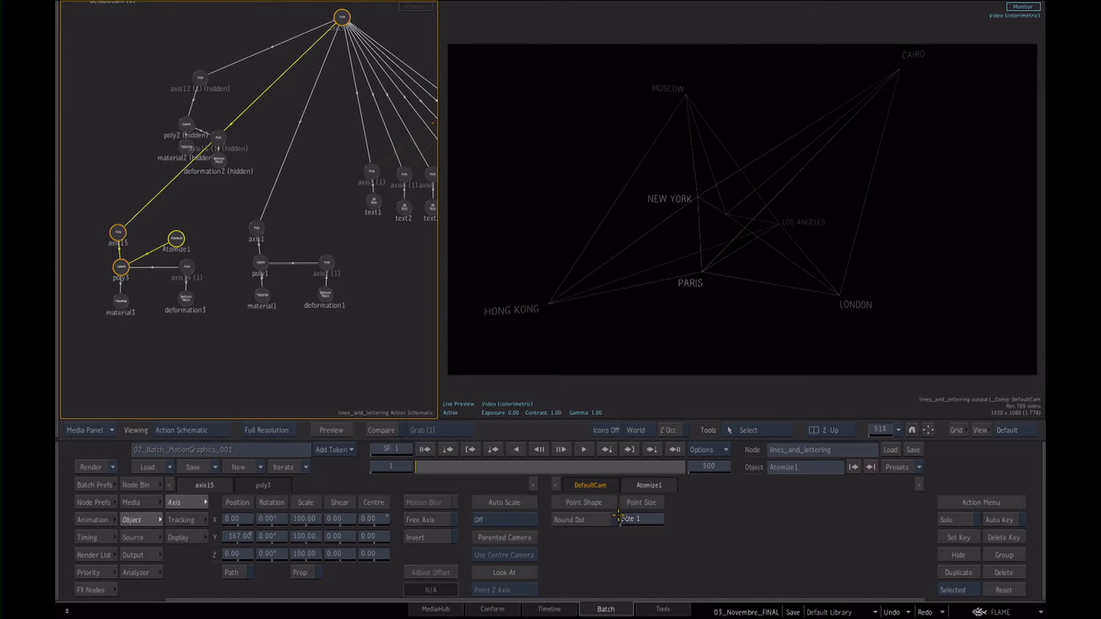
left_click_drag(631, 518, 669, 594)
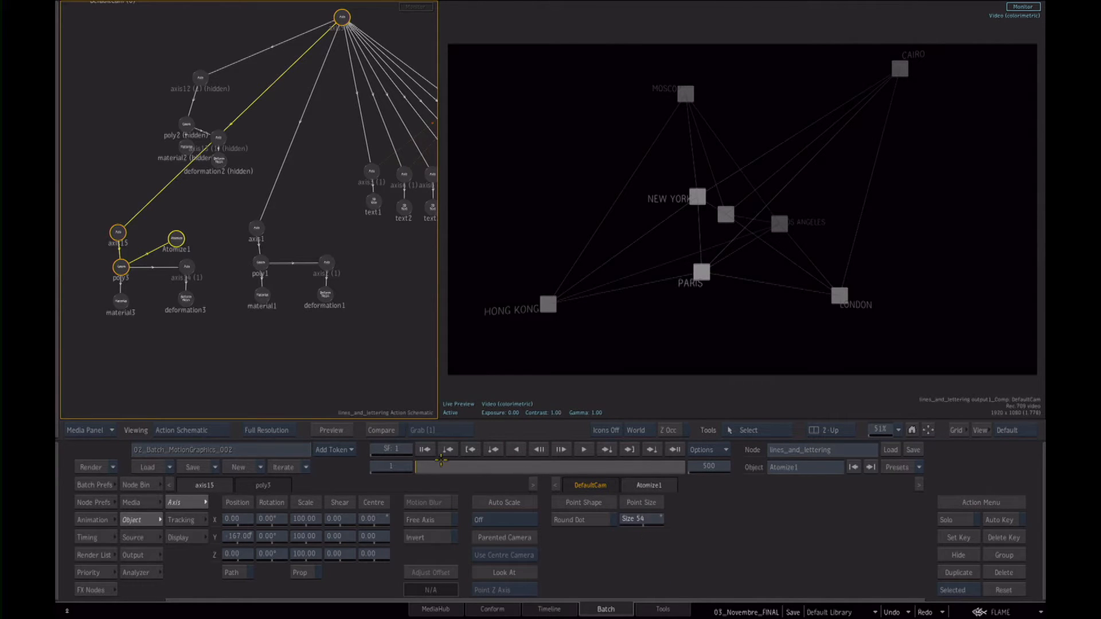
Set the Atomize point shape to Round Dot, preview it along the timeline, and select poly3.
left_click(597, 521)
left_click(593, 522)
left_click(594, 522)
left_click(477, 468)
left_click_drag(477, 471, 381, 478)
left_click(277, 362)
left_click(119, 268)
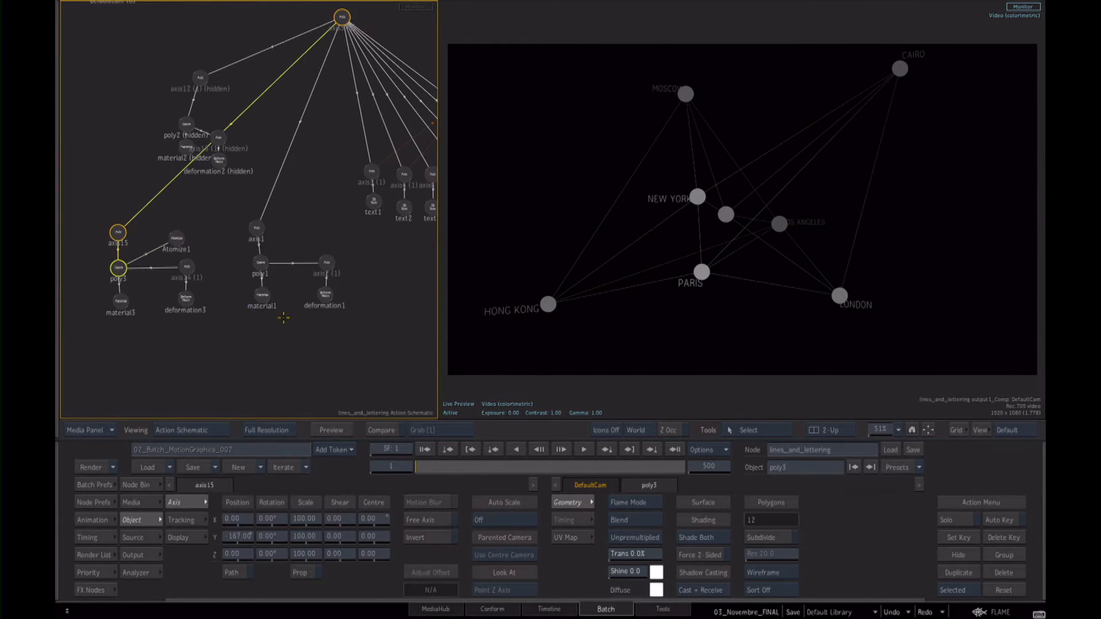
Return to the Batch schematic and add a Colour Source node in front of the lines_and_lettering Action in the Wireframe compass.
key("Escape")
left_click_drag(246, 256, 315, 310)
left_click_drag(314, 310, 332, 294, "ctrl")
left_click_drag(247, 253, 301, 297)
left_click_drag(301, 297, 345, 277, "ctrl")
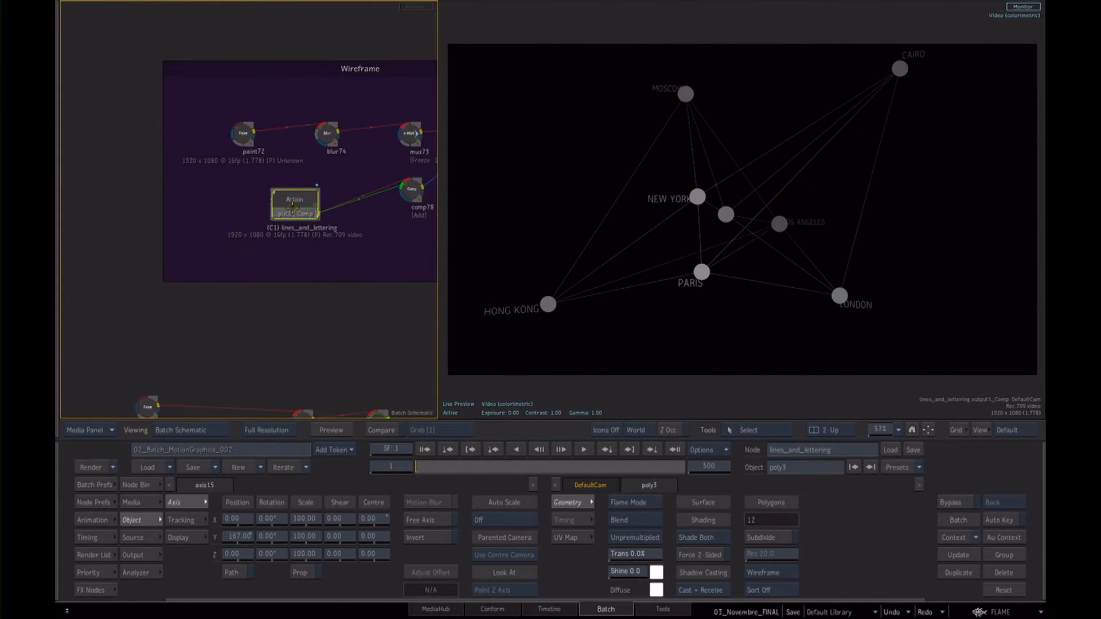
left_click_drag(293, 209, 307, 213)
mouse_move(322, 618)
left_click(559, 546)
left_click(220, 206)
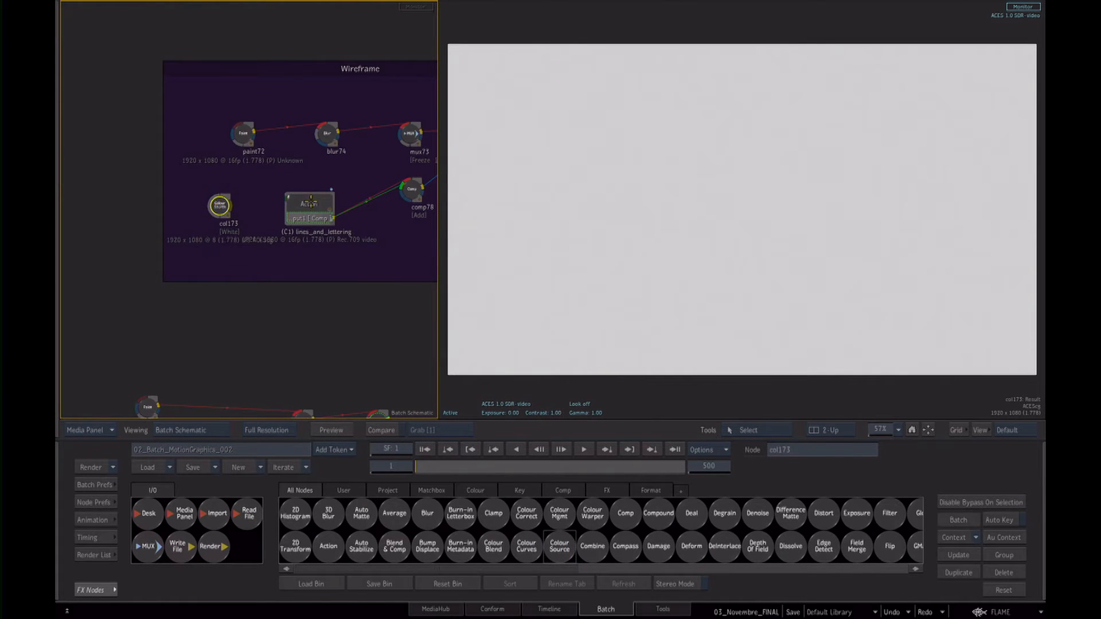
Connect the colour source to lines_and_lettering as new media and remove the image branch it adds to the Action scene.
left_click(310, 200)
left_click_drag(231, 205, 304, 201)
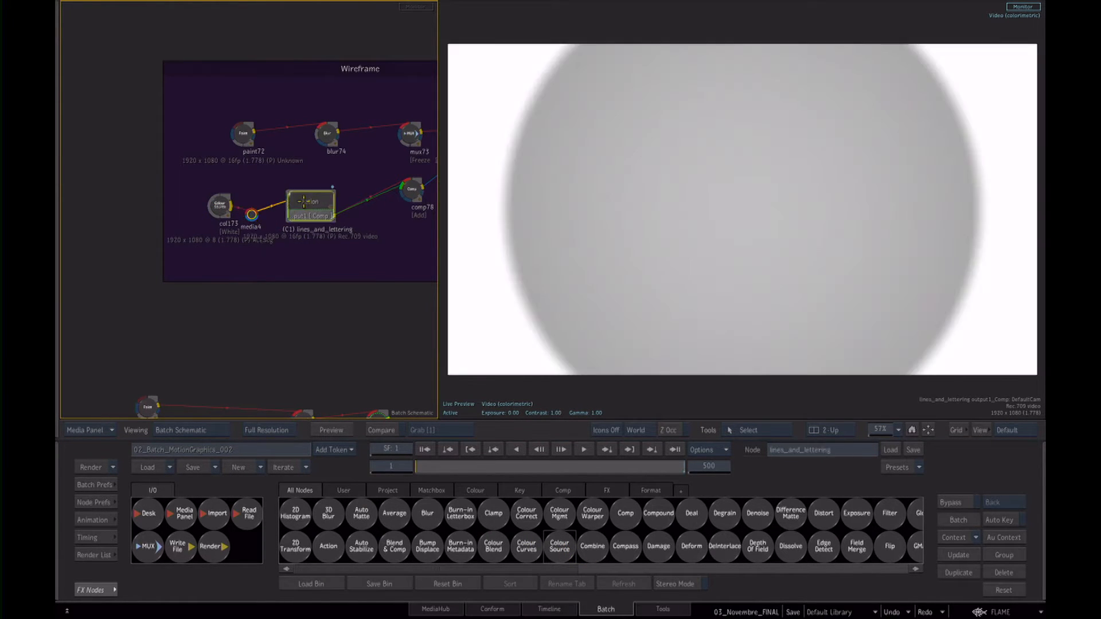
double_click(304, 201)
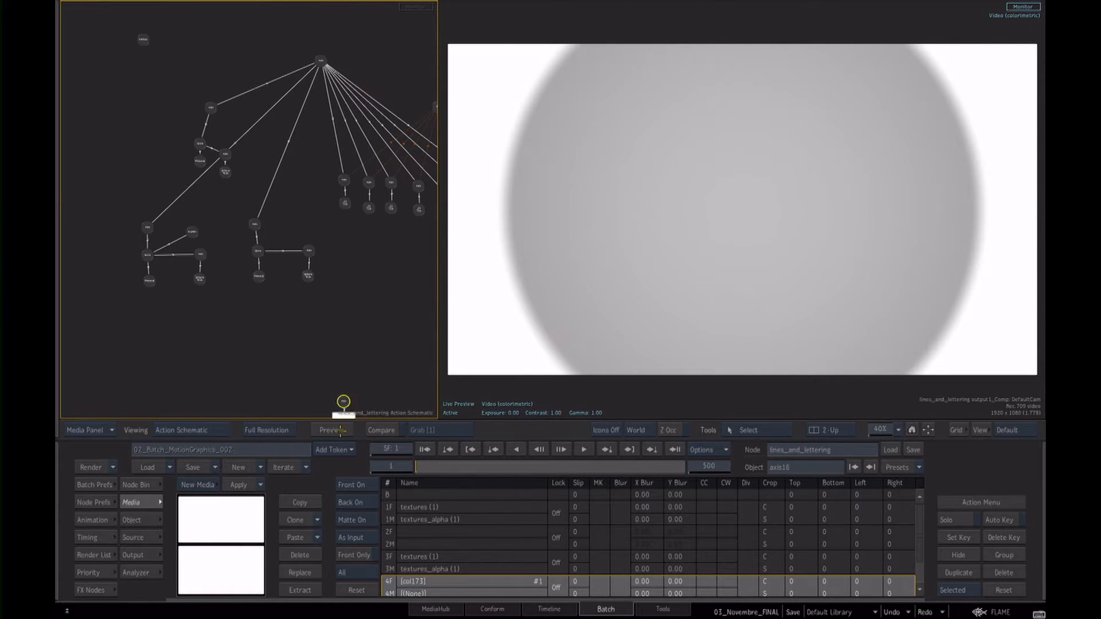
left_click_drag(341, 430, 340, 439)
Switch the col173 colour source from a solid colour to Colour Noise.
key("Escape")
left_click(216, 211)
left_click(414, 503)
left_click(401, 486)
Move col173 aside, insert a MUX node between it and media4, and freeze the current frame.
left_click_drag(216, 214, 177, 214)
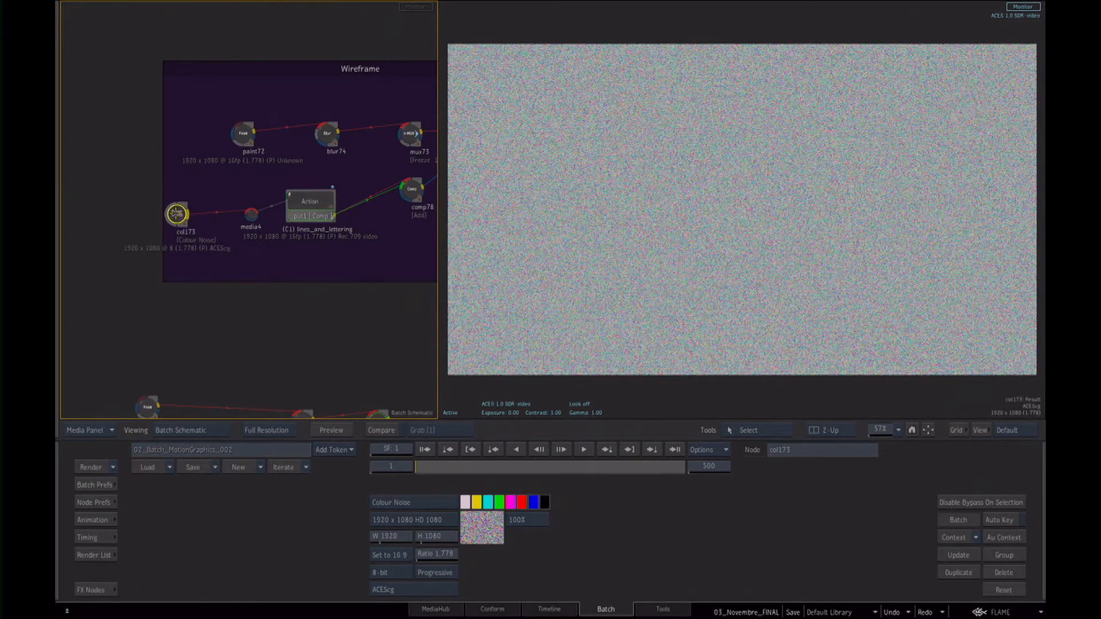
left_click(91, 590)
left_click_drag(148, 547, 212, 210)
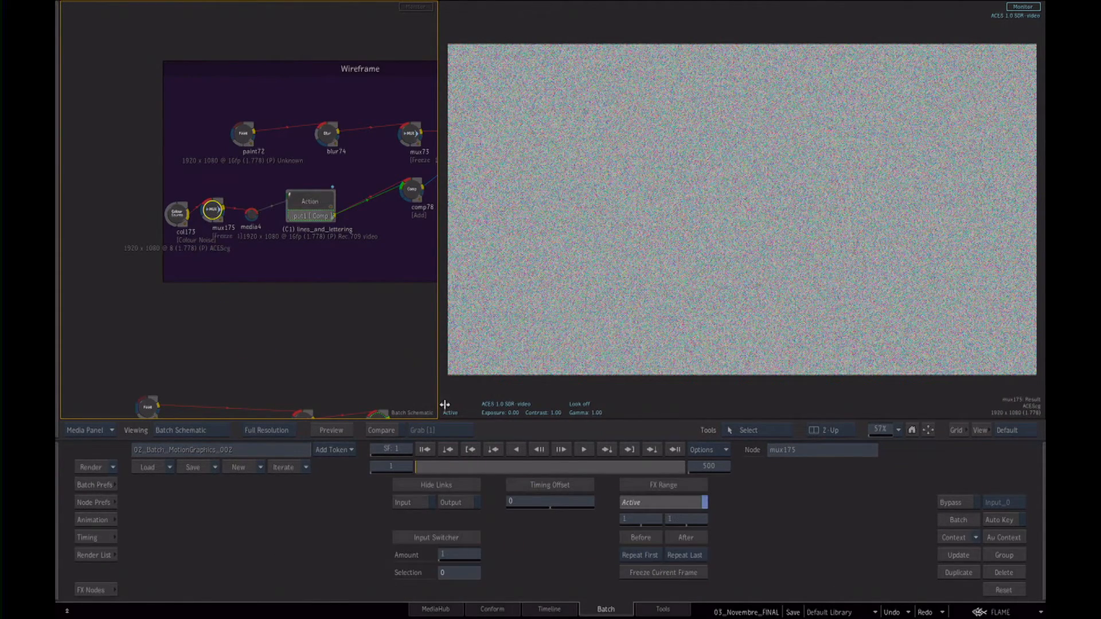
In the lines_and_lettering Action schematic, add a Diffuse Map using the mux175 noise media to poly3.
left_click(304, 231)
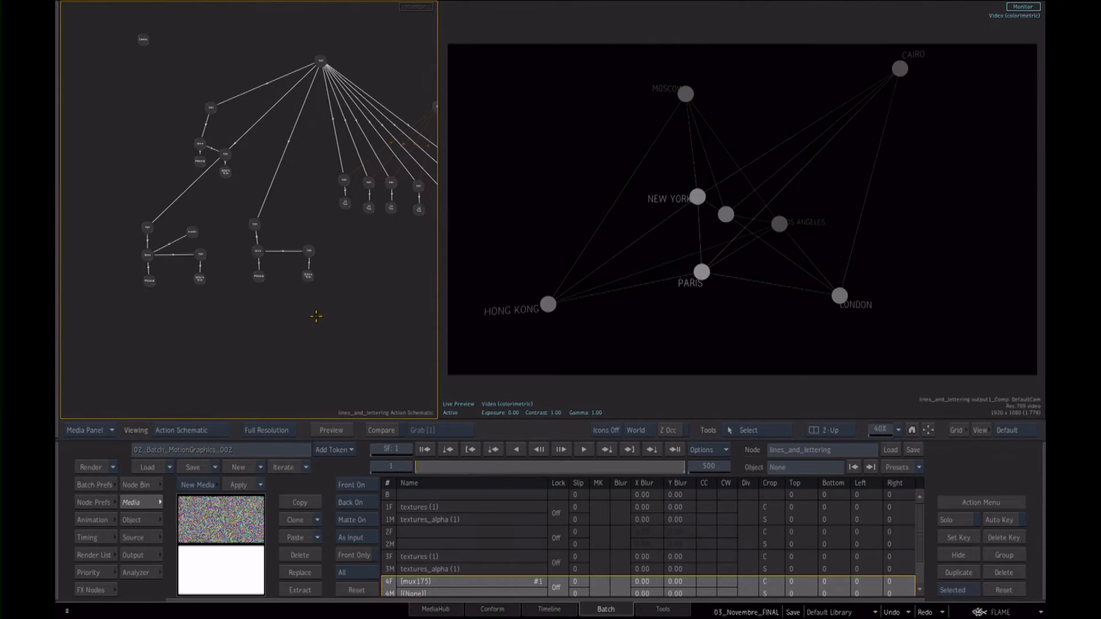
scroll(253, 283, "up", 5)
left_click_drag(229, 313, 381, 255)
left_click(207, 212)
left_click(137, 484)
left_click(679, 496)
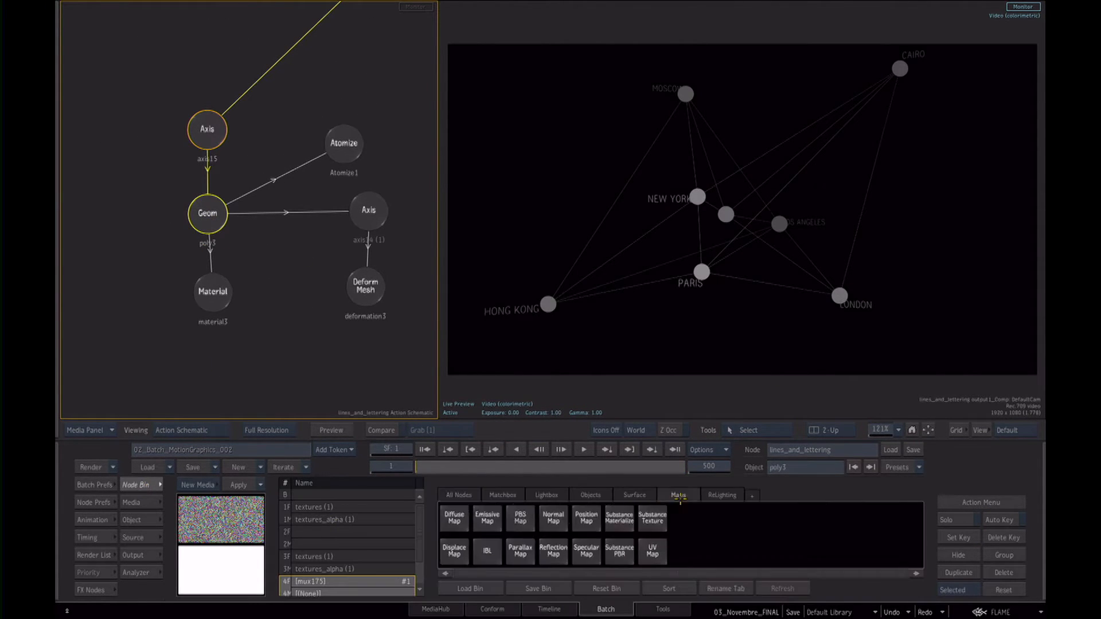
left_click(453, 521)
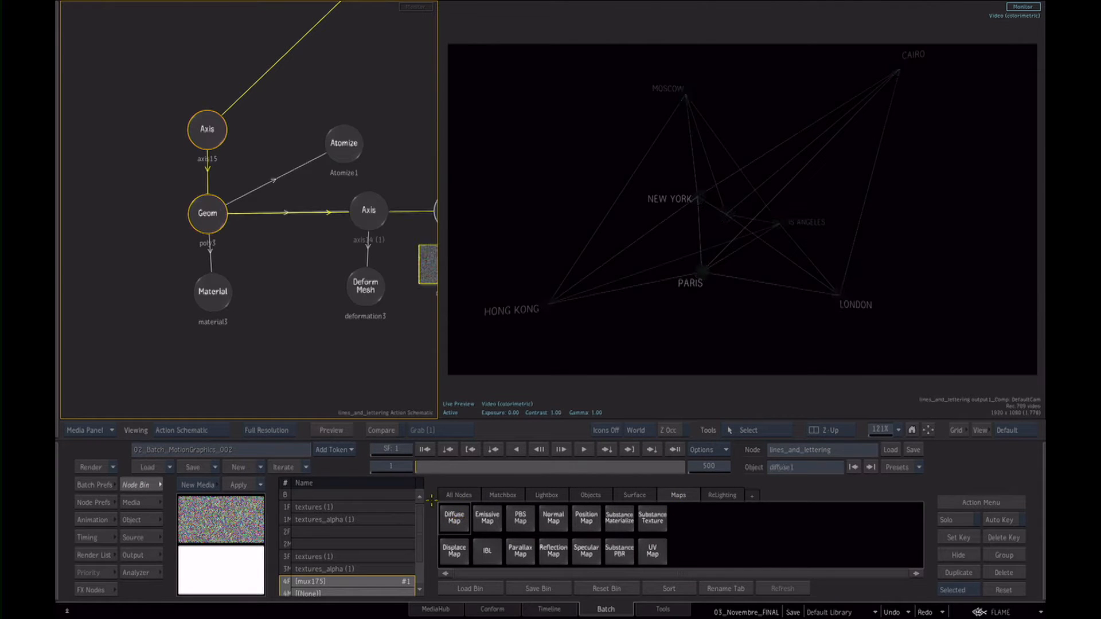
Place the diffuse1 branch beneath poly3 and adjust axis16's Y scale to stretch the noise texture across the city points.
left_click_drag(311, 265, 214, 276)
left_click_drag(355, 225, 213, 269)
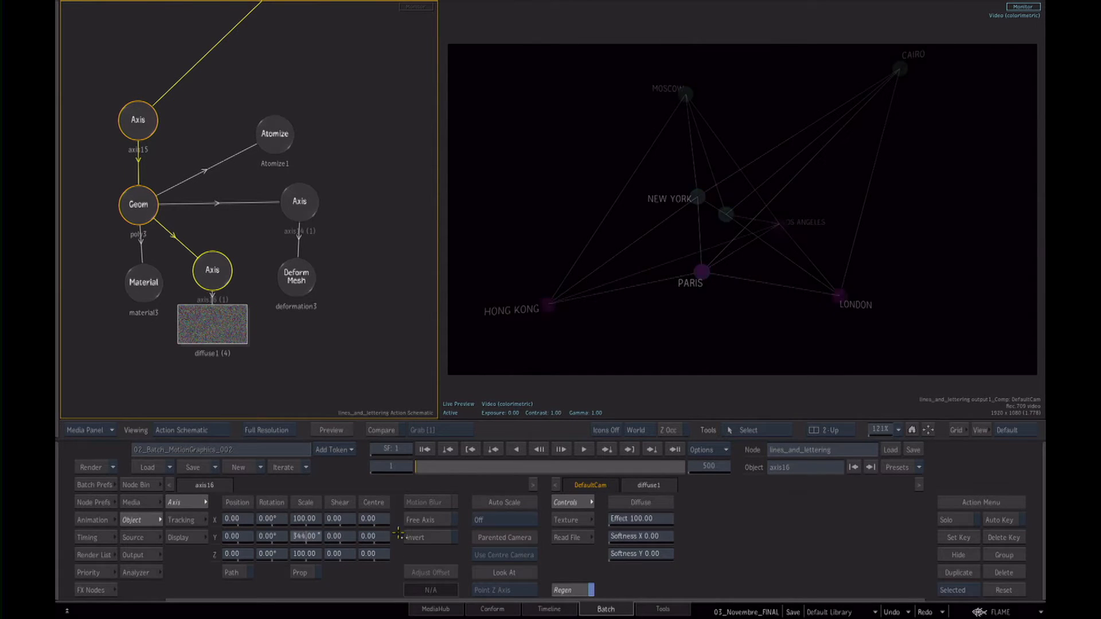
left_click_drag(464, 538, 469, 538)
left_click_drag(240, 537, 337, 537)
left_click(144, 502)
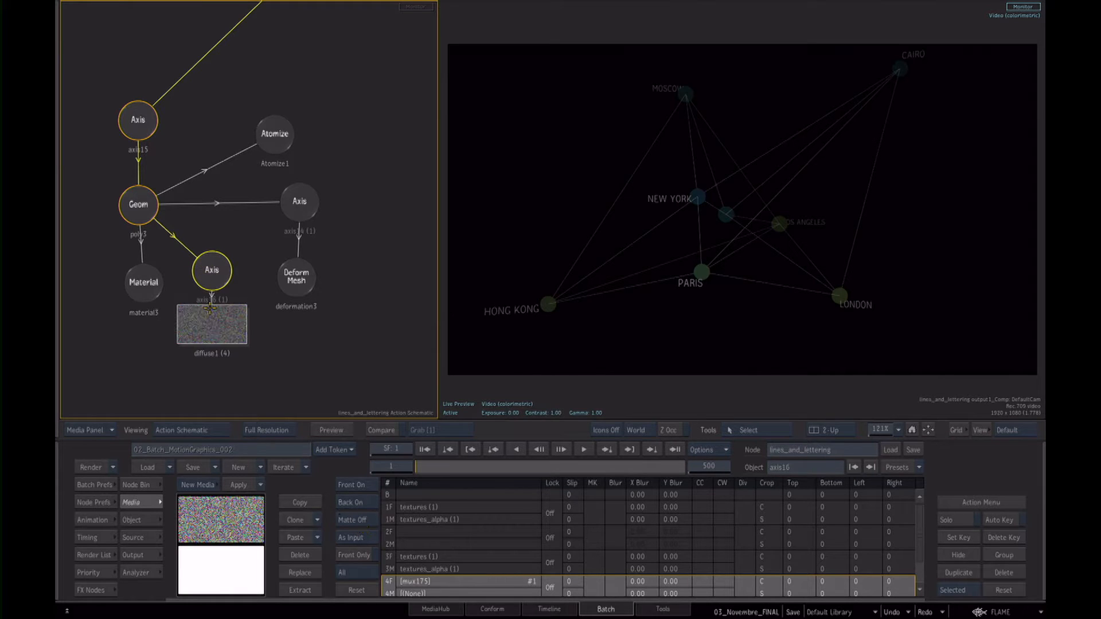
Return to the Batch schematic and reposition the mux175 node beside col173 within the Wireframe compass.
left_click_drag(428, 463, 363, 468)
key("Escape")
left_click_drag(377, 323, 265, 306)
left_click(244, 118)
mouse_move(284, 230)
left_mouse_down()
mouse_move(305, 226)
mouse_move(269, 230)
left_mouse_up()
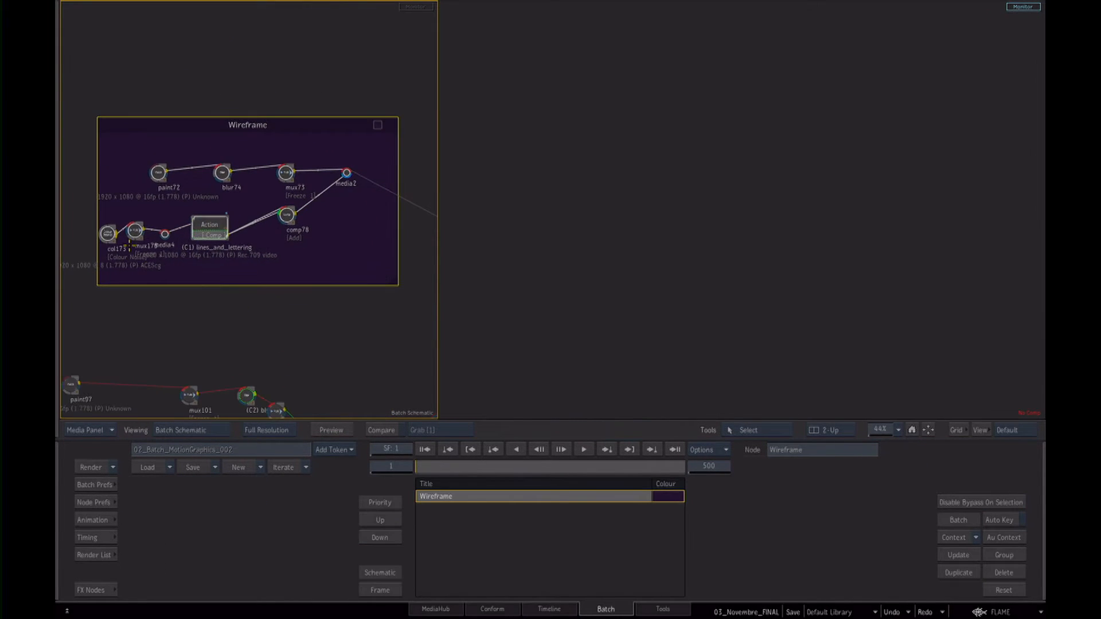
left_click(137, 236)
left_click_drag(138, 237, 129, 216)
left_click(146, 231)
Draw a compass around action79 and its source nodes and name it Sphere.
left_click_drag(329, 319, 310, 272)
left_click_drag(310, 273, 376, 81)
left_click_drag(297, 221, 318, 213)
left_click(258, 205)
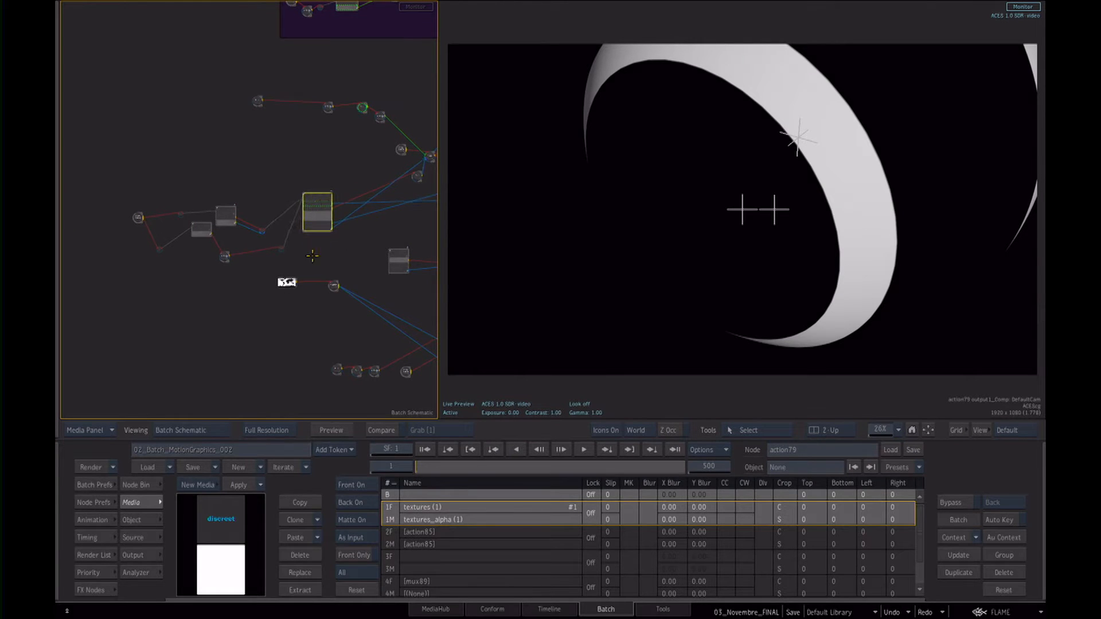
key("shift+o")
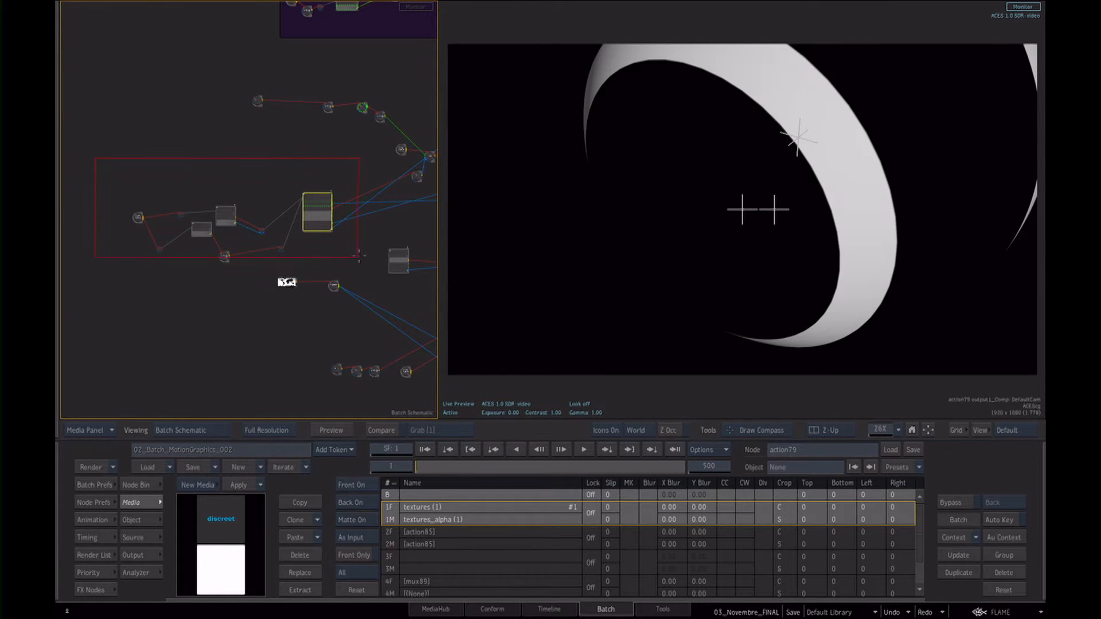
left_click_drag(350, 271, 351, 270)
type("S")
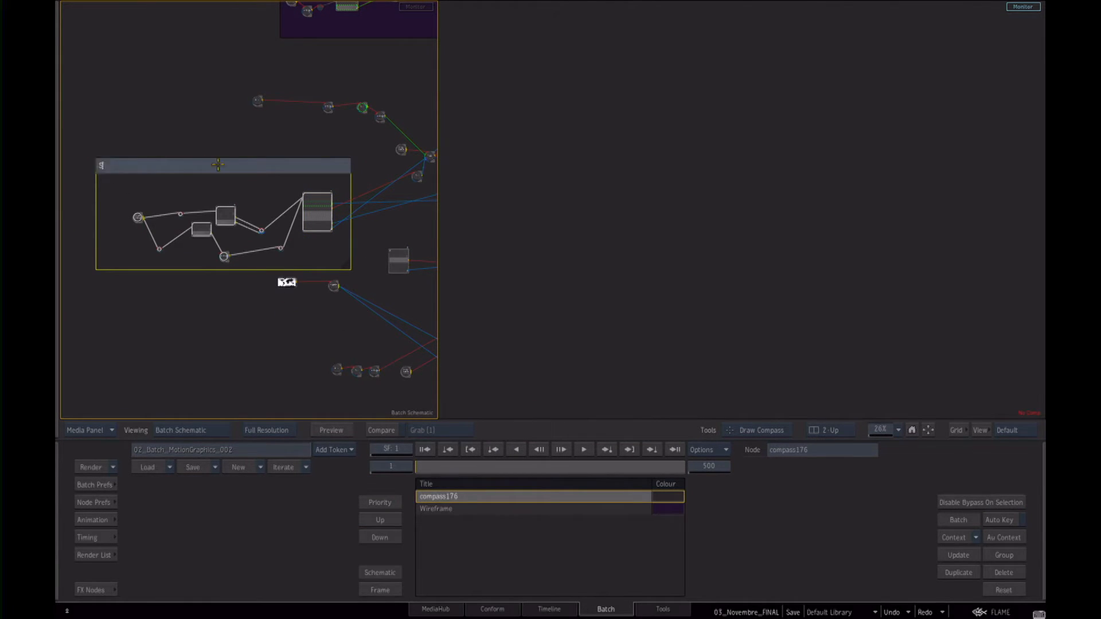
type("phere")
key("Return")
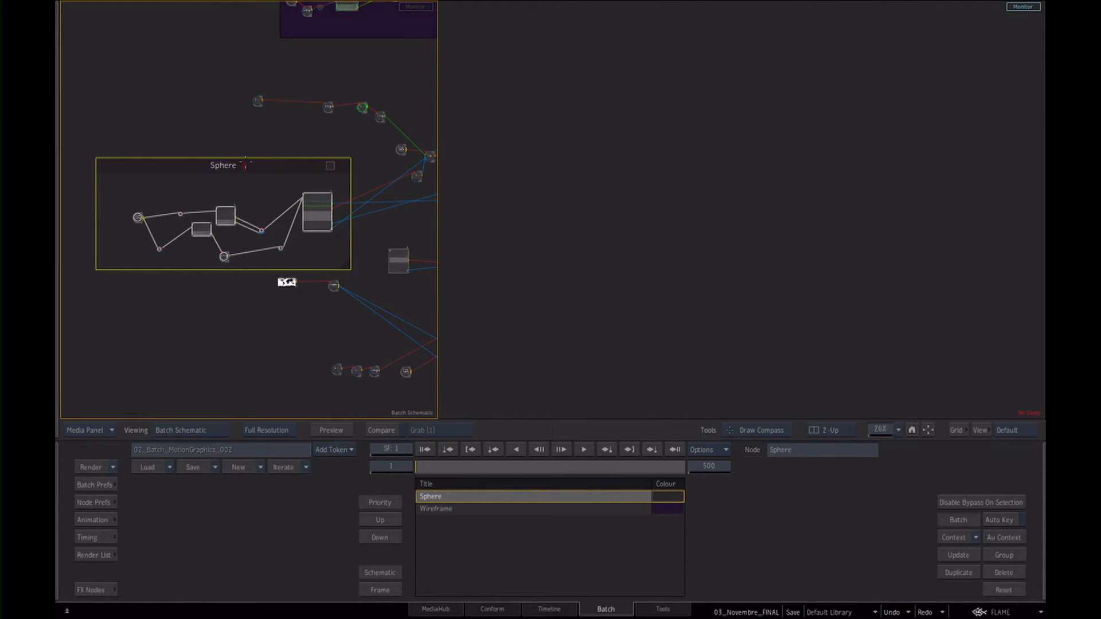
left_click_drag(292, 118, 290, 120)
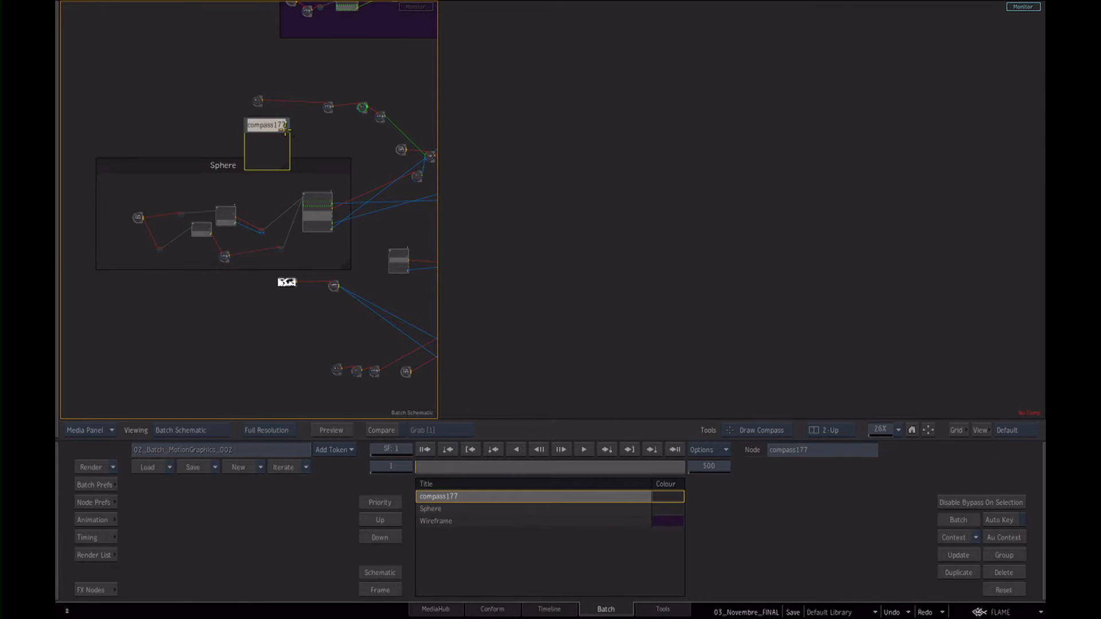
key("d")
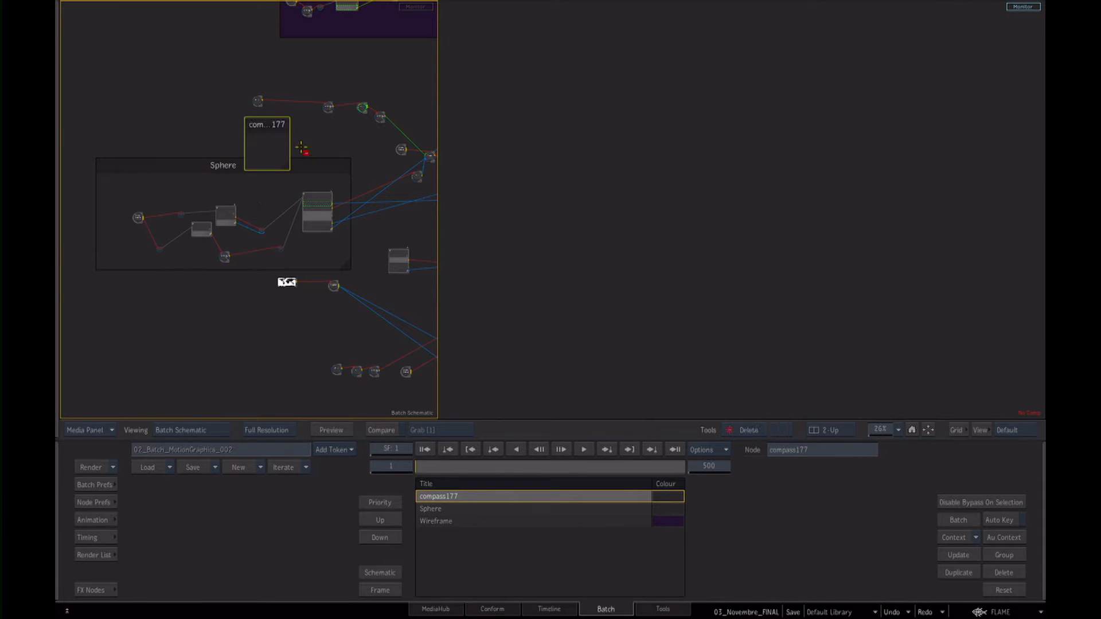
left_click(260, 122)
Inspect action79's output, the comp97 blend with its inputs, and the paint97 background.
left_click_drag(386, 239, 359, 221)
left_click_drag(359, 222, 387, 219)
left_click_drag(160, 174, 165, 170)
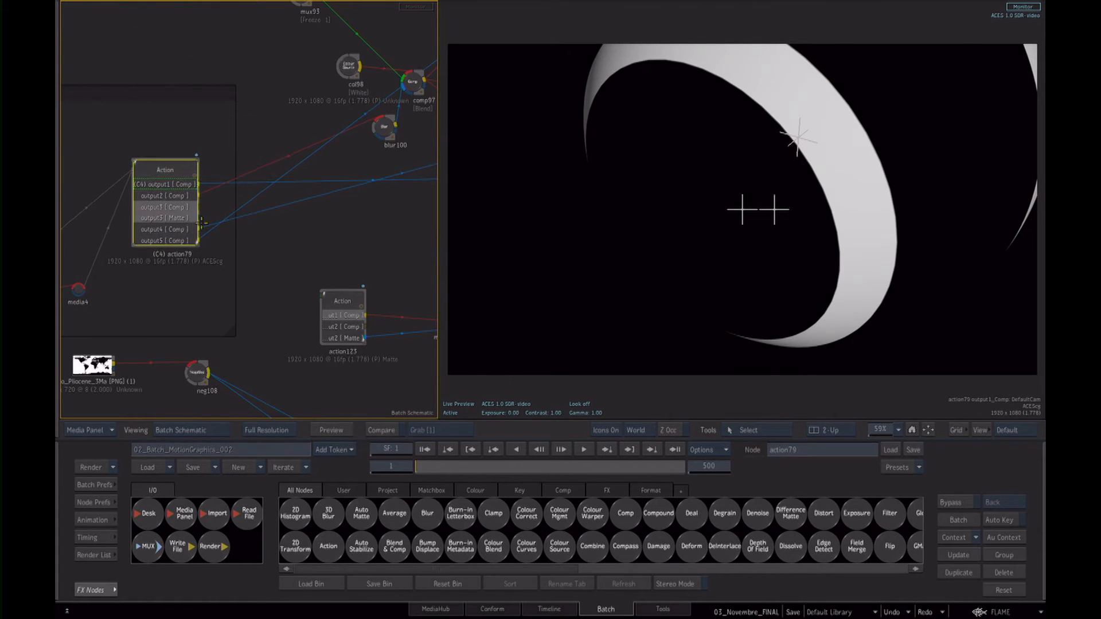
left_click_drag(363, 224, 269, 276)
left_click_drag(299, 176, 314, 122)
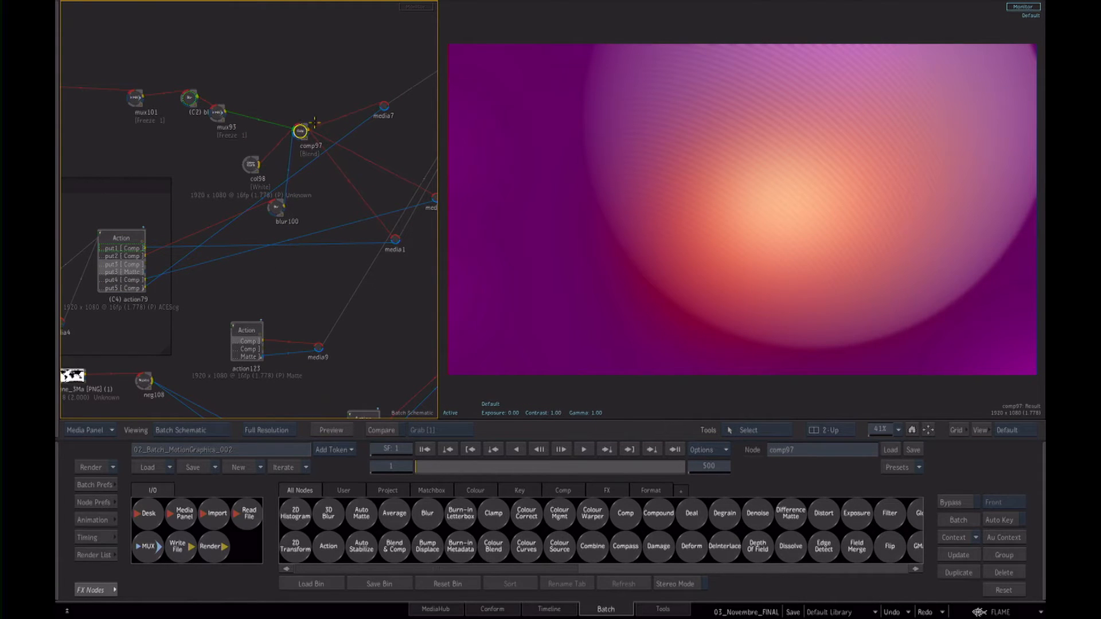
left_click_drag(320, 184, 369, 214)
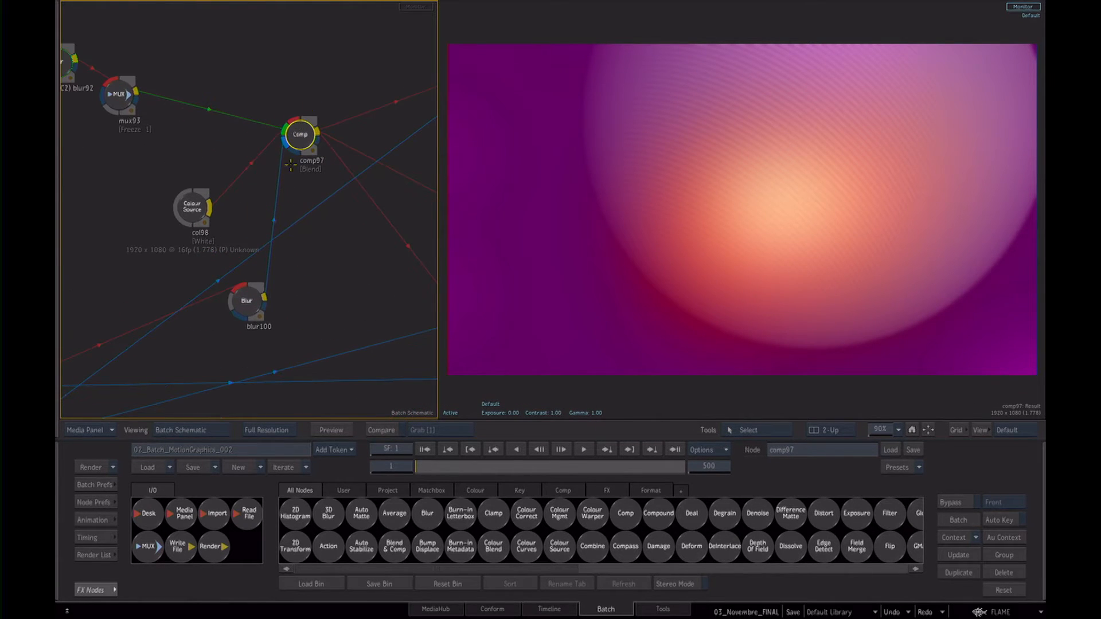
left_click_drag(332, 146, 386, 129)
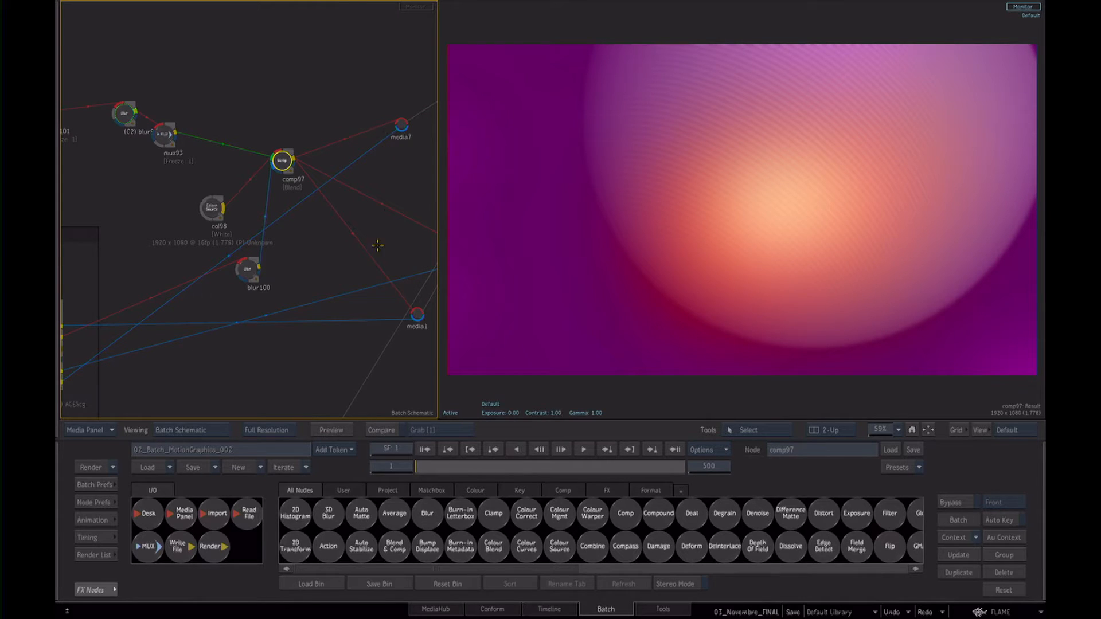
left_click_drag(377, 245, 300, 268)
left_click_drag(340, 210, 345, 279)
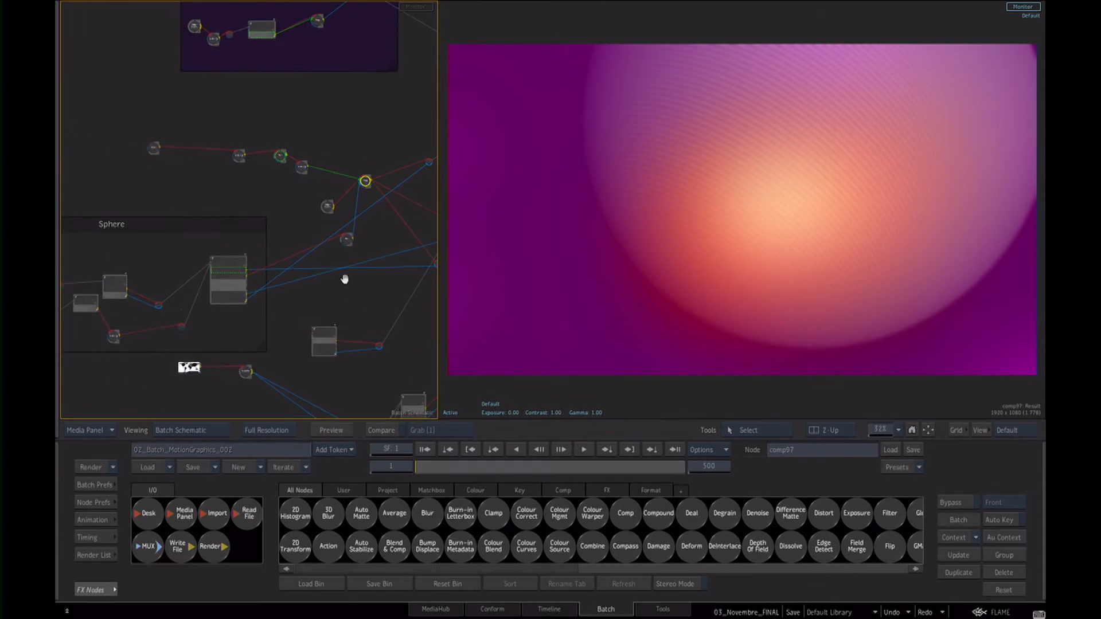
left_click_drag(360, 266, 315, 285)
left_click(212, 169)
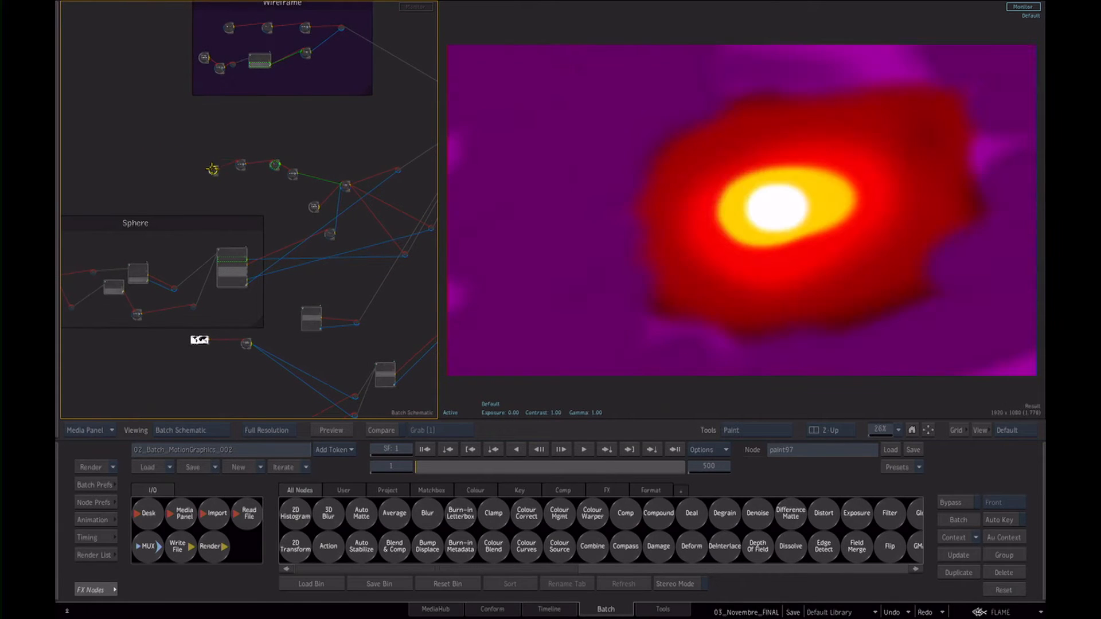
Draw a compass around the background nodes from paint97 to mux93 and name it BKG.
left_click_drag(291, 175, 275, 211)
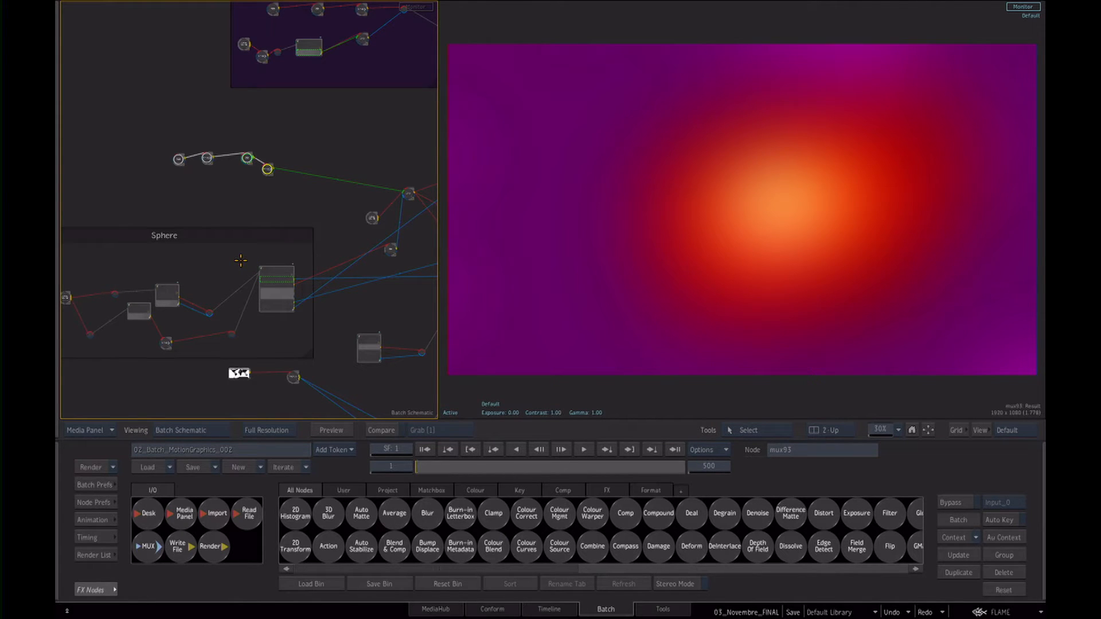
key("shift+c")
left_click_drag(291, 192, 302, 196)
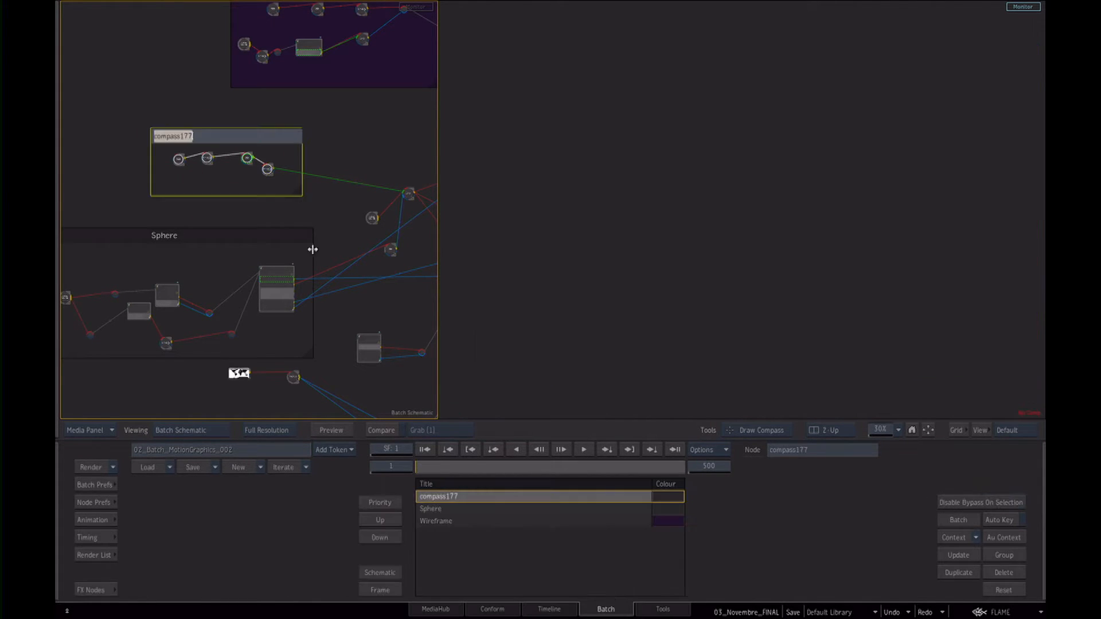
key("Return")
key("Escape")
double_click(431, 497)
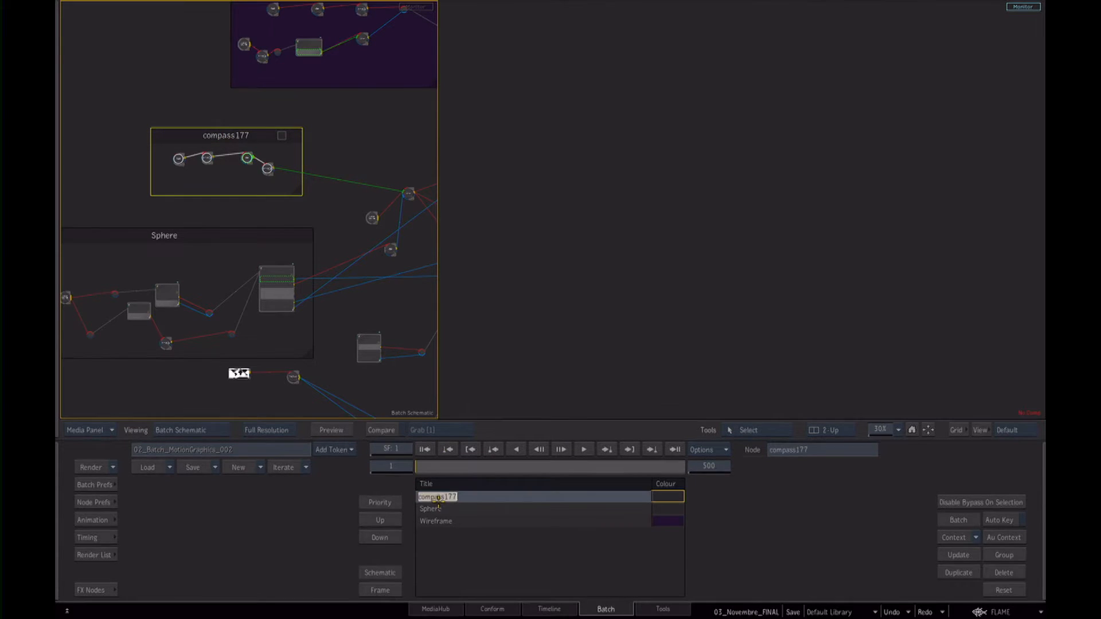
type("6KG")
key("Return")
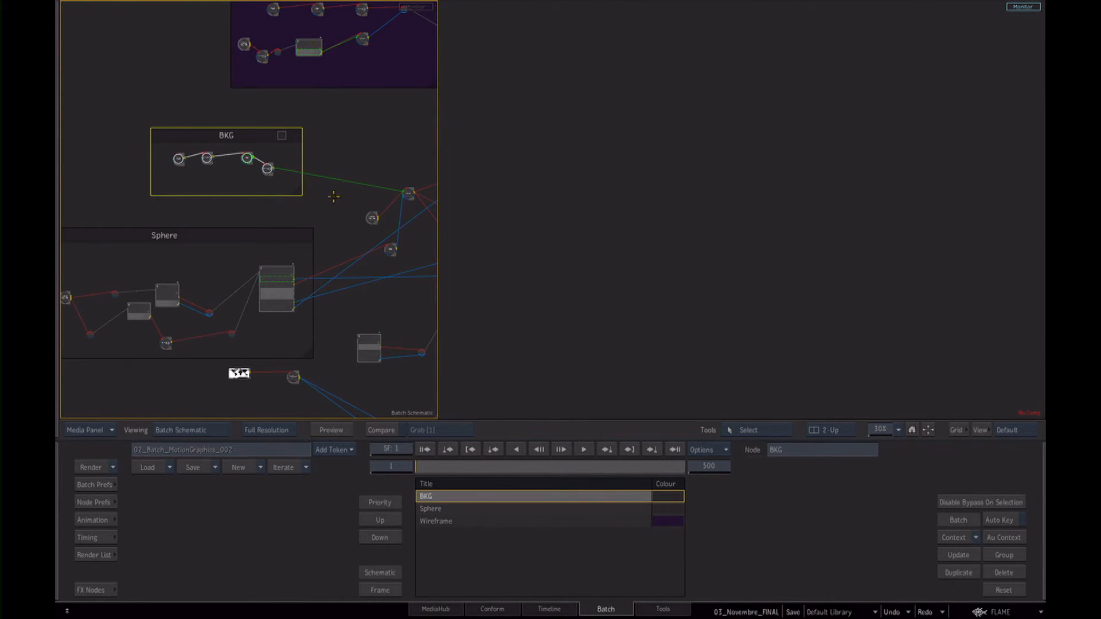
Colour the BKG compass dark red with saturation 0.719 and luma 0.150.
left_click(280, 136)
left_click(320, 195)
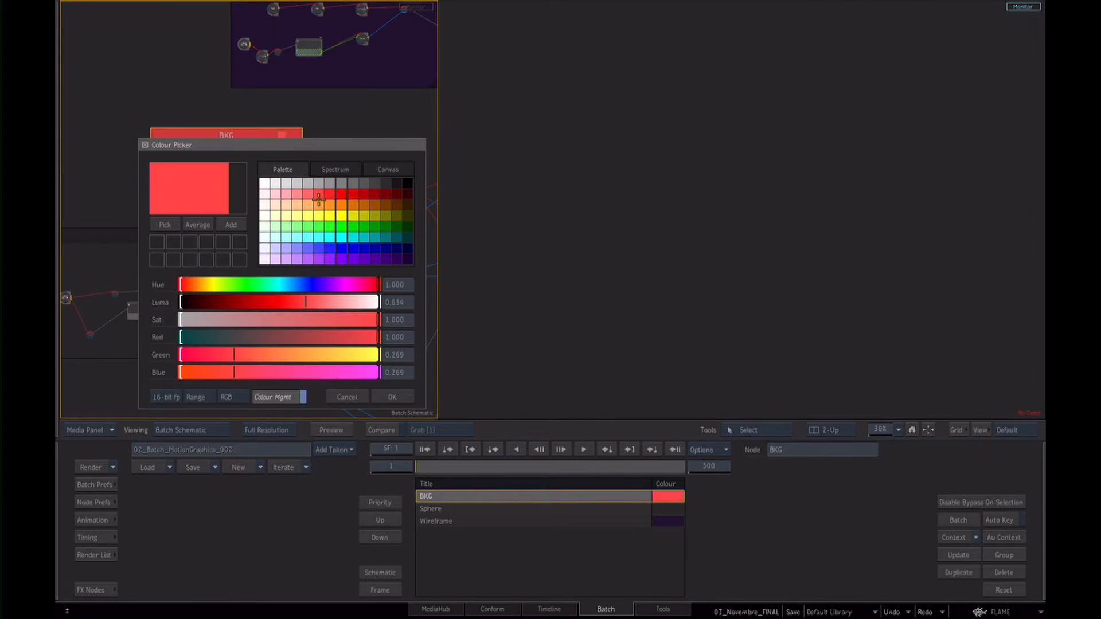
left_click_drag(339, 319, 296, 304)
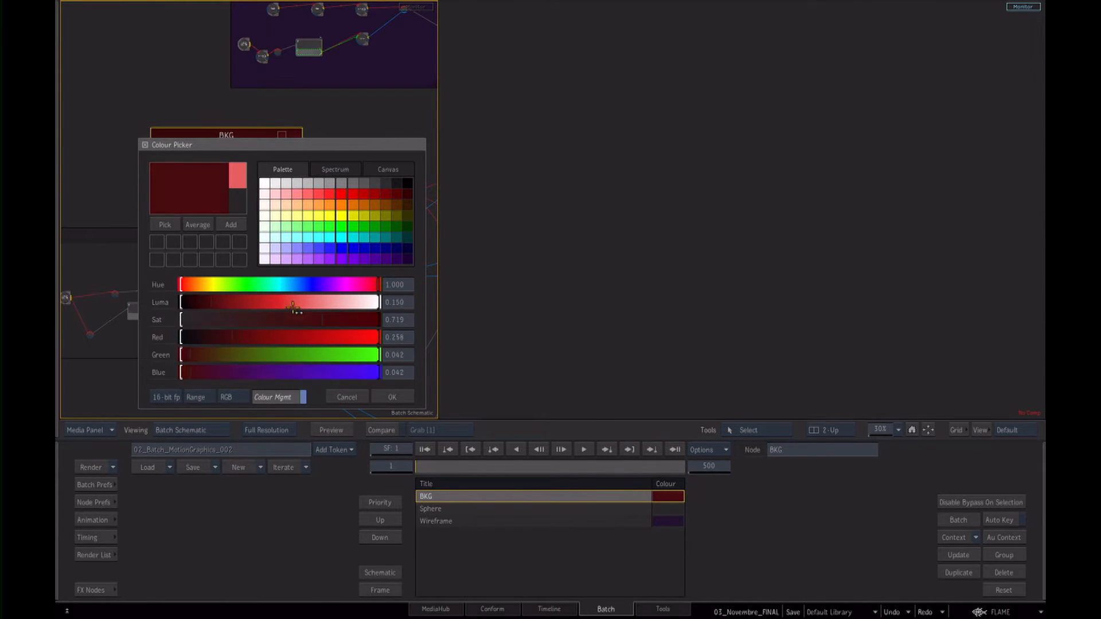
left_click(393, 397)
Add an elbow to the link between comp97 and media7 and place it close to comp97.
left_click_drag(339, 135, 269, 246)
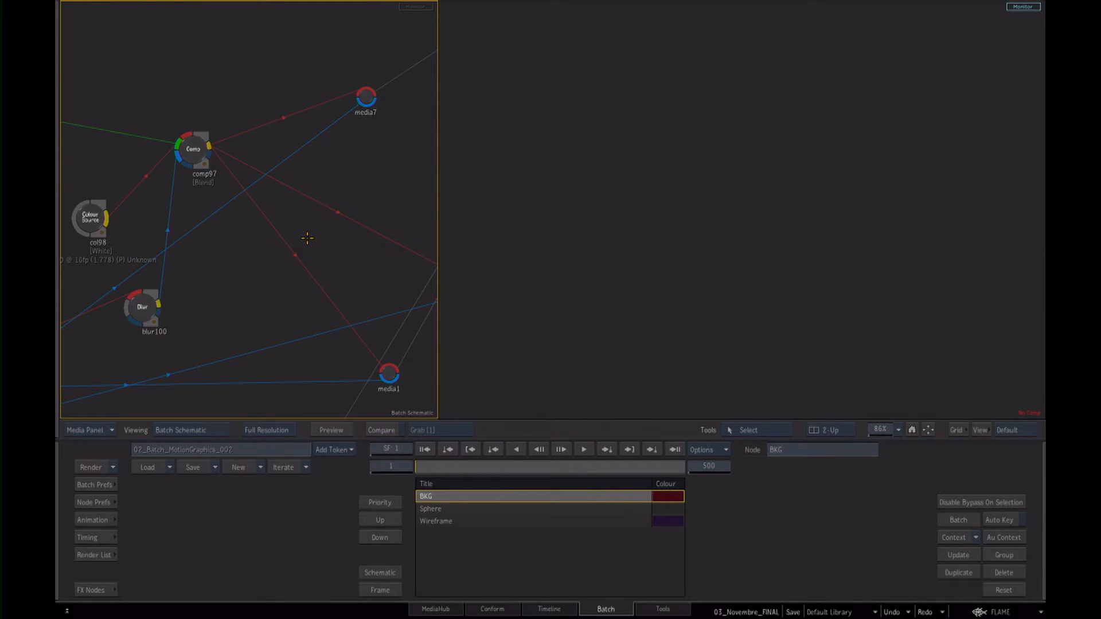
left_click_drag(260, 224, 267, 258)
key("a")
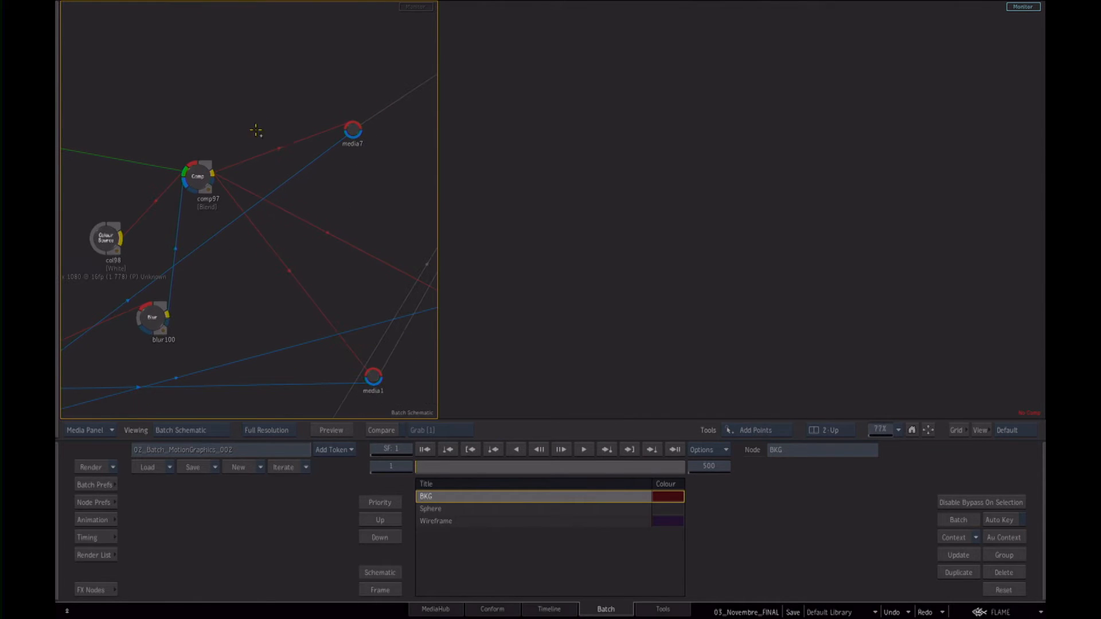
left_click_drag(271, 149, 246, 98)
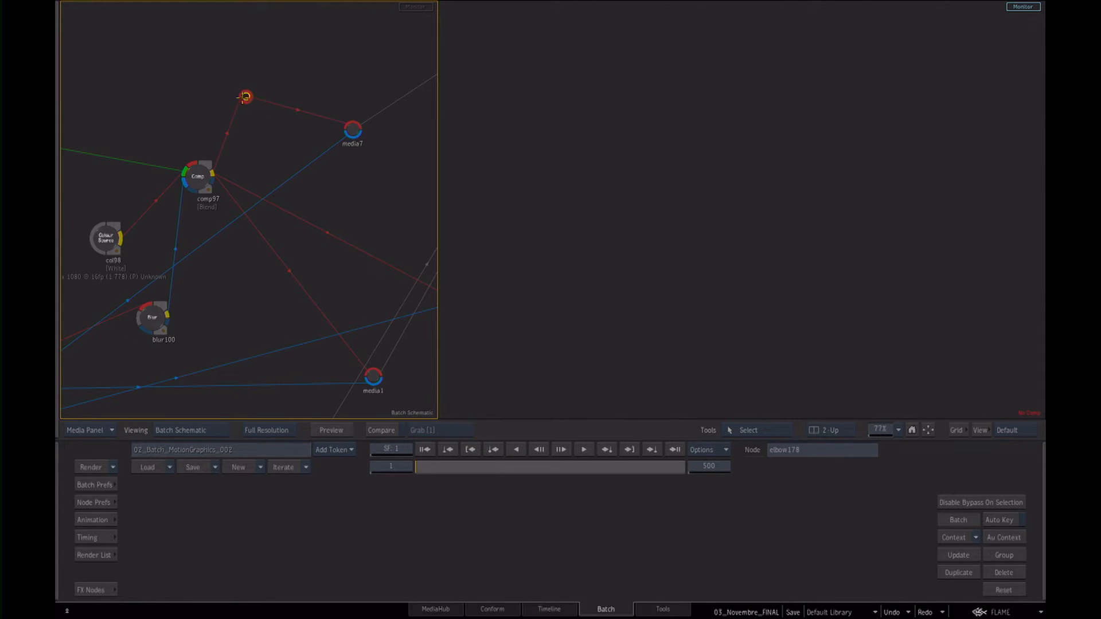
left_click_drag(245, 97, 258, 165)
Rearrange media1, media6 and blur100 so that the nodes around comp97 are more compact.
scroll(326, 215, "down", 3)
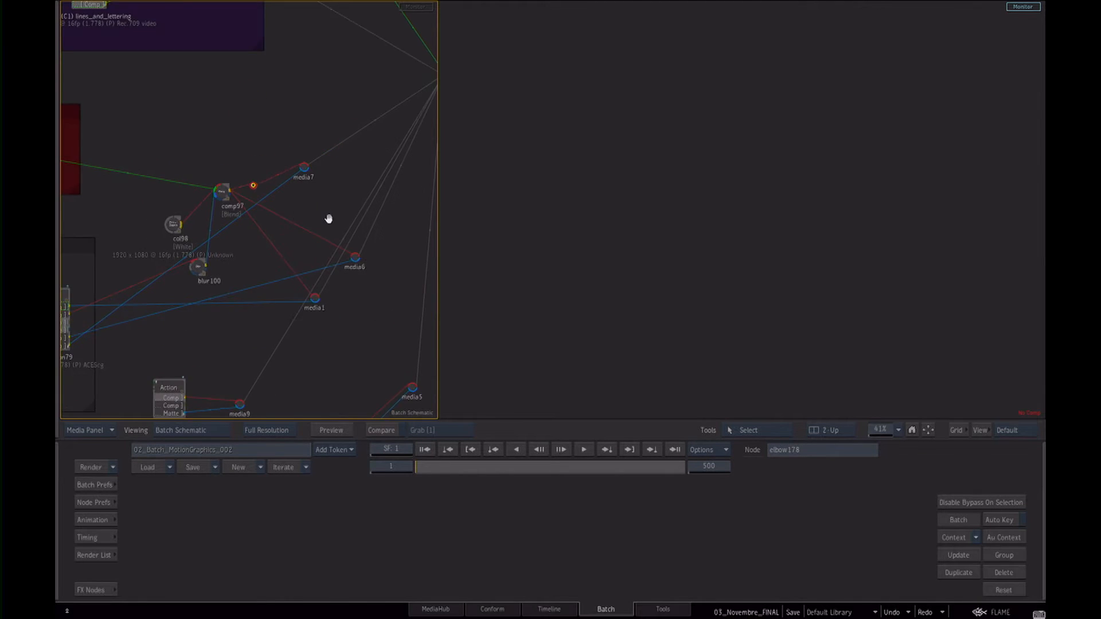
left_click_drag(326, 215, 314, 162)
left_click_drag(302, 249, 332, 181)
left_click_drag(182, 213, 171, 105)
left_click_drag(160, 172, 195, 136)
left_click(209, 139)
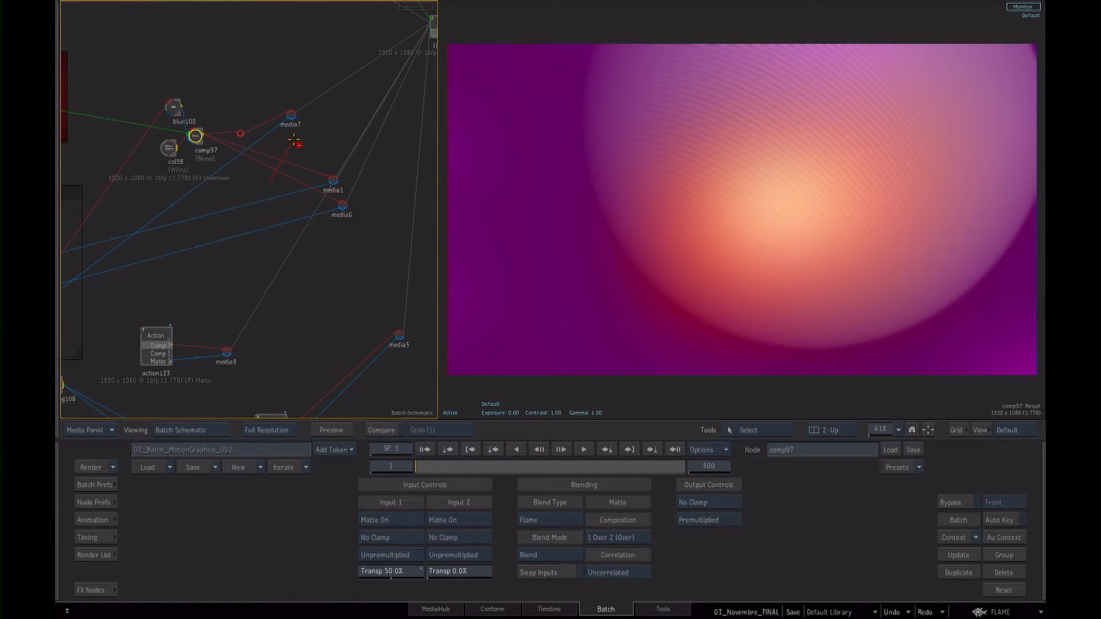
Route comp97's output through the single elbow to media7, media1 and media6, grouping the elbow and media nodes together.
left_click_drag(242, 133, 285, 169)
left_click_drag(292, 116, 338, 202)
left_click_drag(285, 173, 296, 187)
scroll(352, 233, "down", 4)
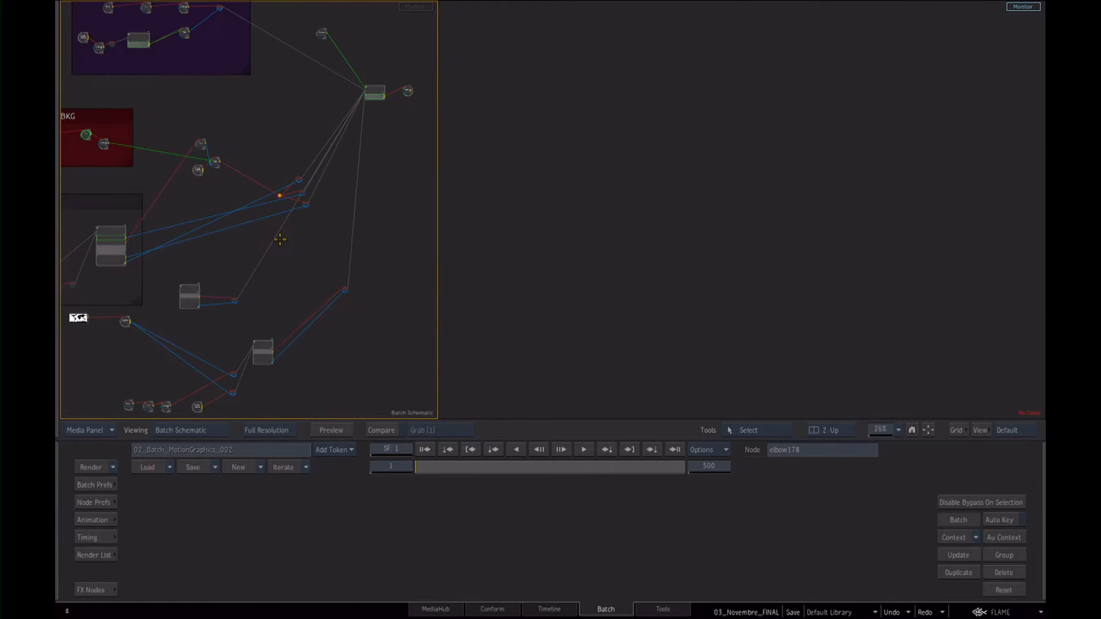
Move the action102 globe branch with its input nodes down, away from the Sphere compass.
left_click_drag(296, 254, 323, 276)
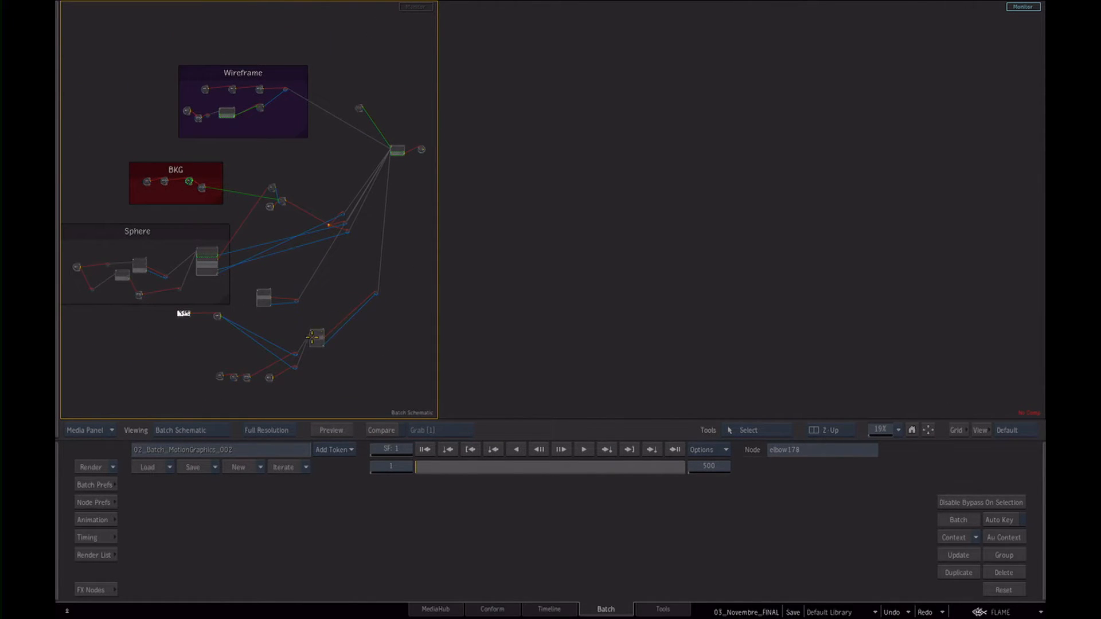
left_click(314, 337)
left_click(261, 297)
left_click_drag(318, 343, 319, 377)
left_click_drag(324, 324, 334, 245)
left_click_drag(376, 324, 368, 335)
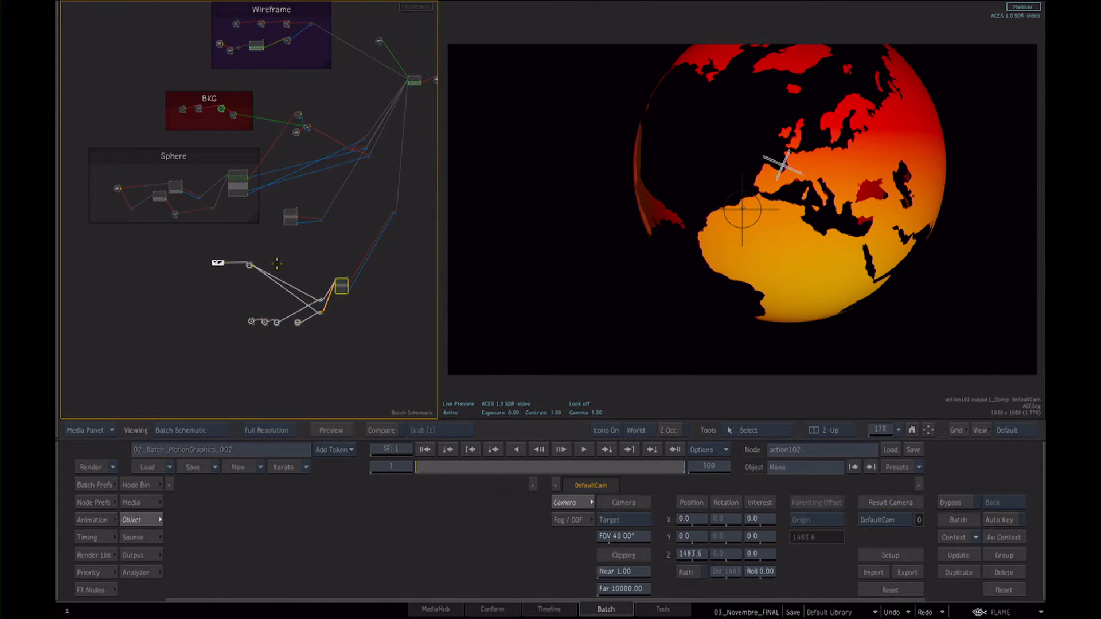
Draw a compass around action102 and its input nodes and name it Globe.
key("c")
left_click_drag(374, 347, 376, 350)
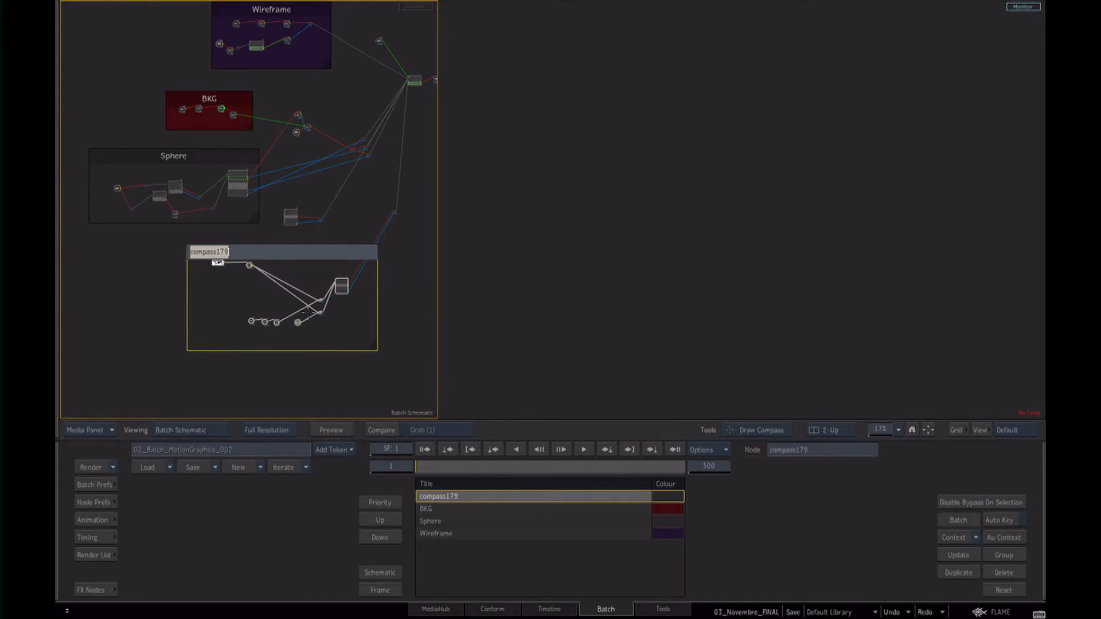
type("Globe")
key("Return")
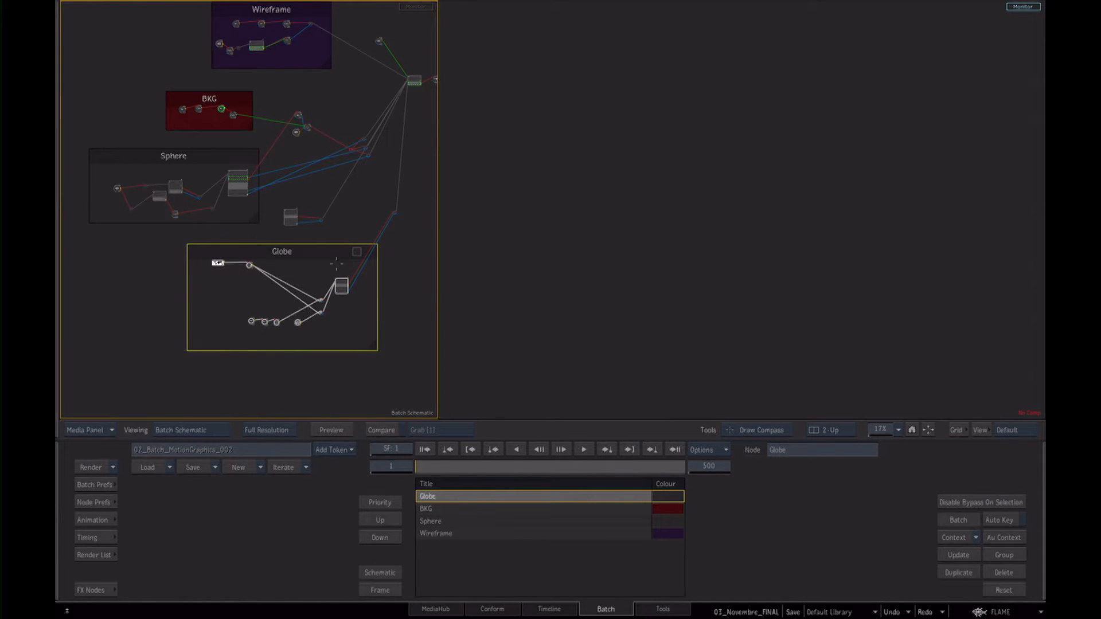
Colour the Globe compass dark blue with hue 0.667 and luma 0.158.
left_click(357, 253)
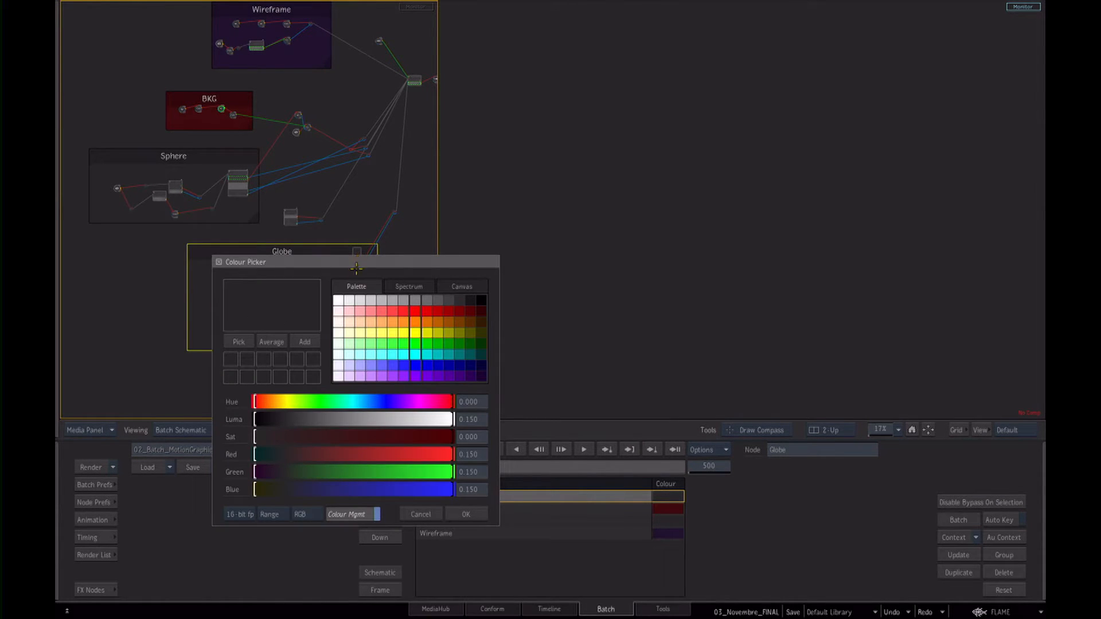
left_click(450, 370)
mouse_move(375, 421)
left_mouse_down()
mouse_move(365, 422)
mouse_move(374, 423)
left_mouse_up()
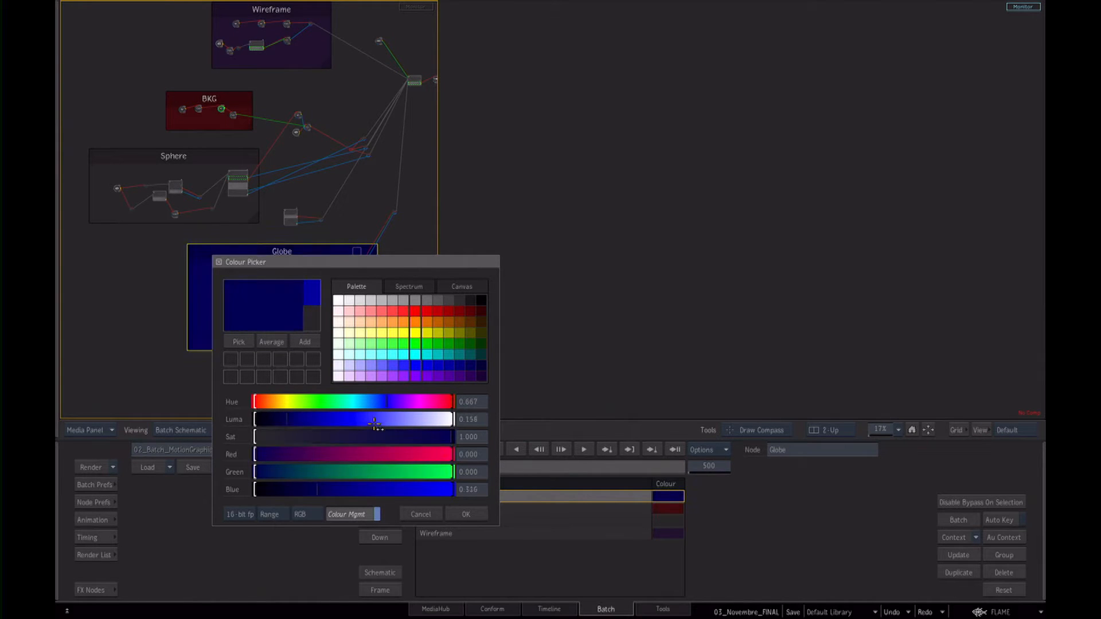
left_click(466, 514)
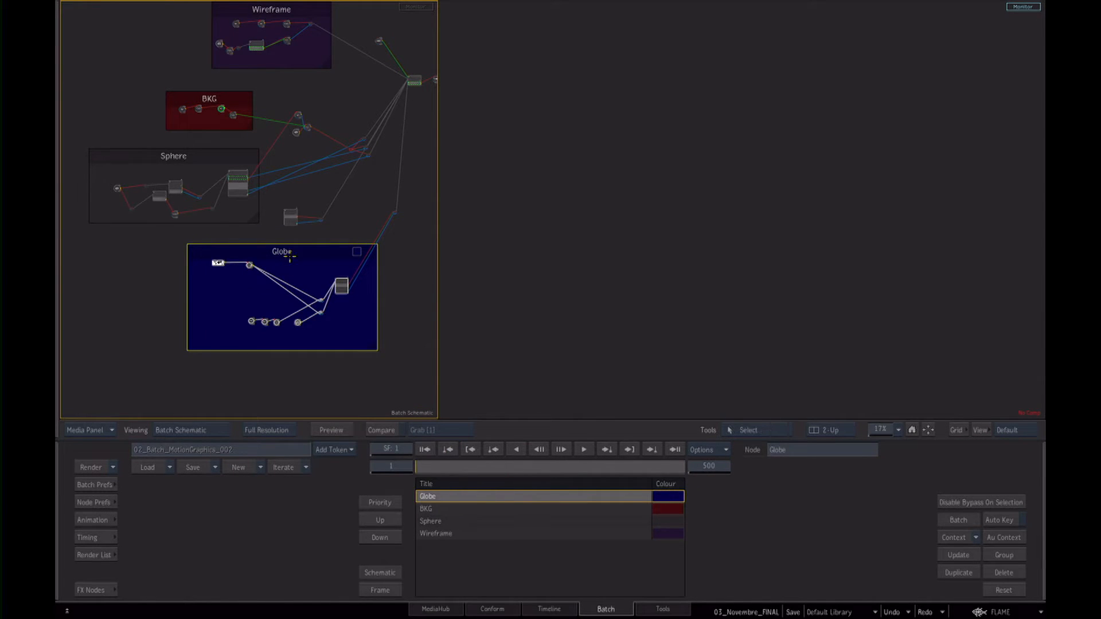
Move the Globe compass with its nodes further down in the Batch schematic.
left_click_drag(289, 254, 278, 273)
scroll(344, 286, "down", 3)
left_click_drag(372, 269, 335, 287)
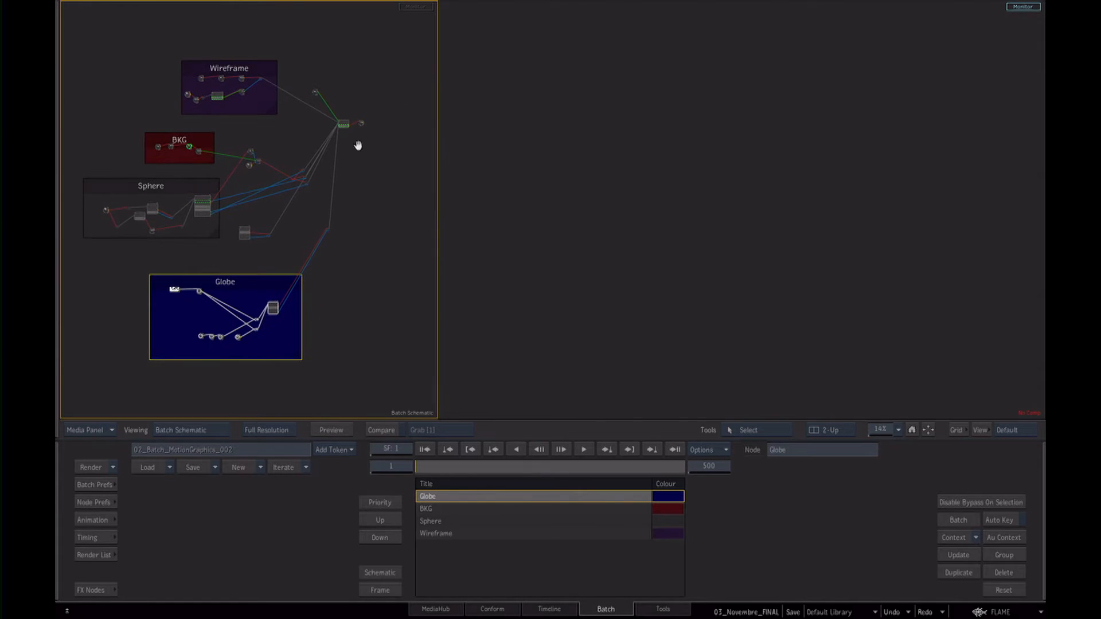
Move the render118 output node further away from action94 in the Batch schematic and select the action94 node.
left_click(360, 125)
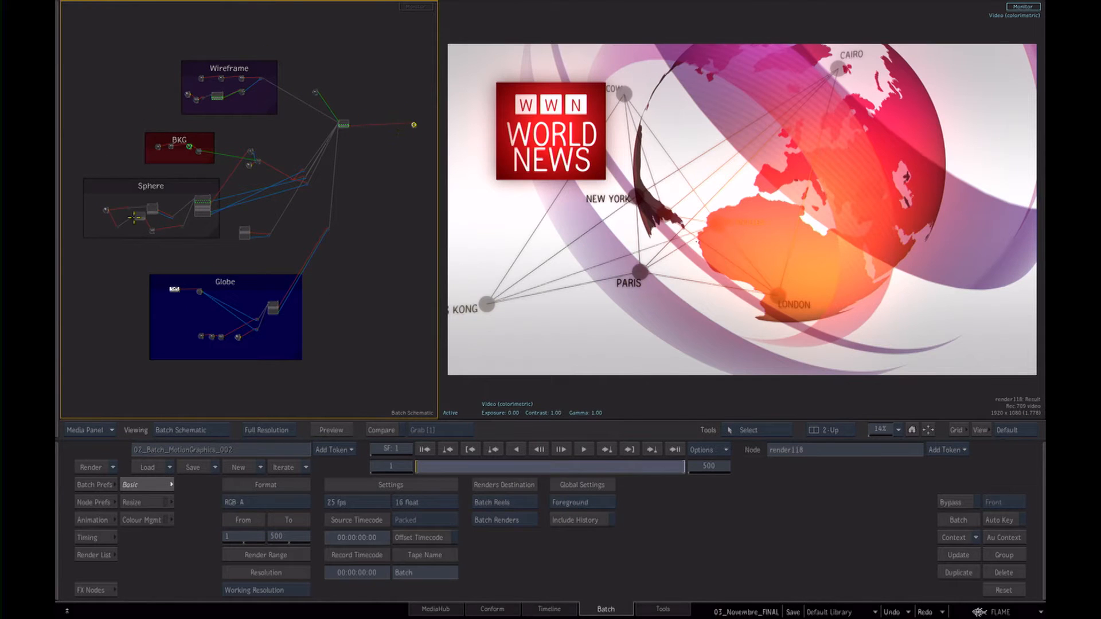
scroll(394, 234, "down", 1)
left_click(339, 127)
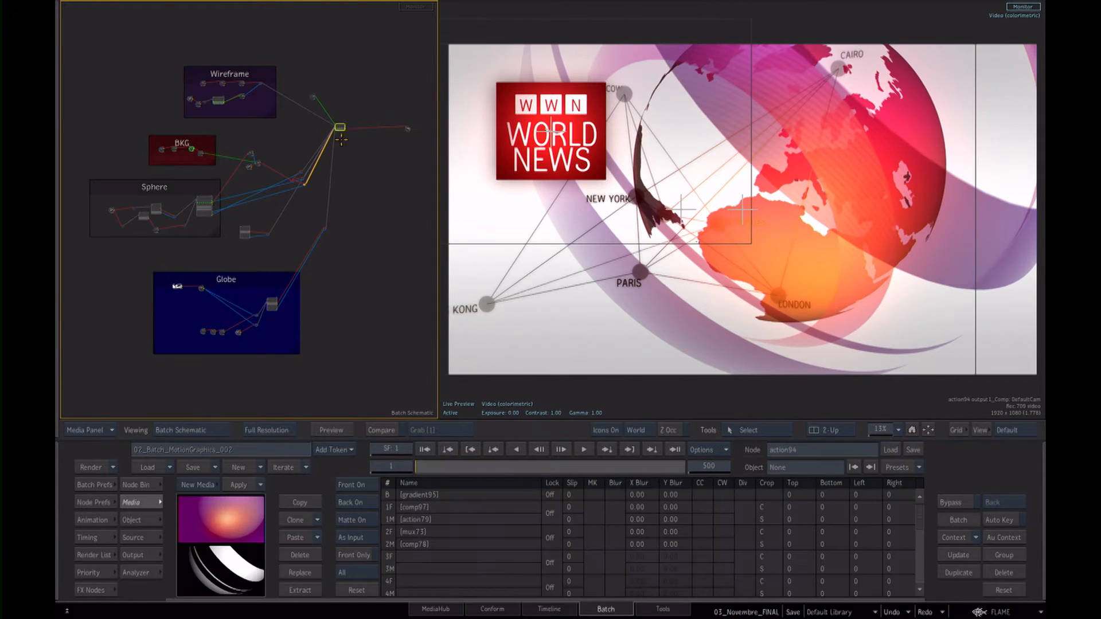
scroll(372, 262, "down", 1)
left_click_drag(359, 268, 386, 258)
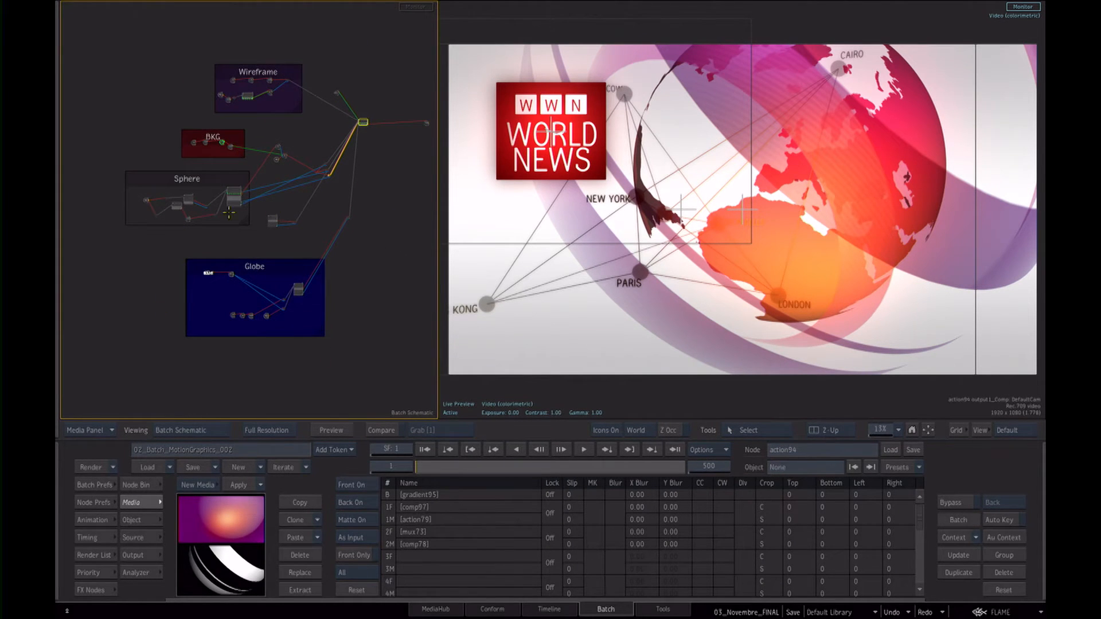
Draw a large compass enclosing all the existing compasses, name it Idents and shift it slightly up.
mouse_move(385, 28)
left_mouse_down()
mouse_move(345, 136)
mouse_move(135, 352)
mouse_move(91, 366)
left_mouse_up()
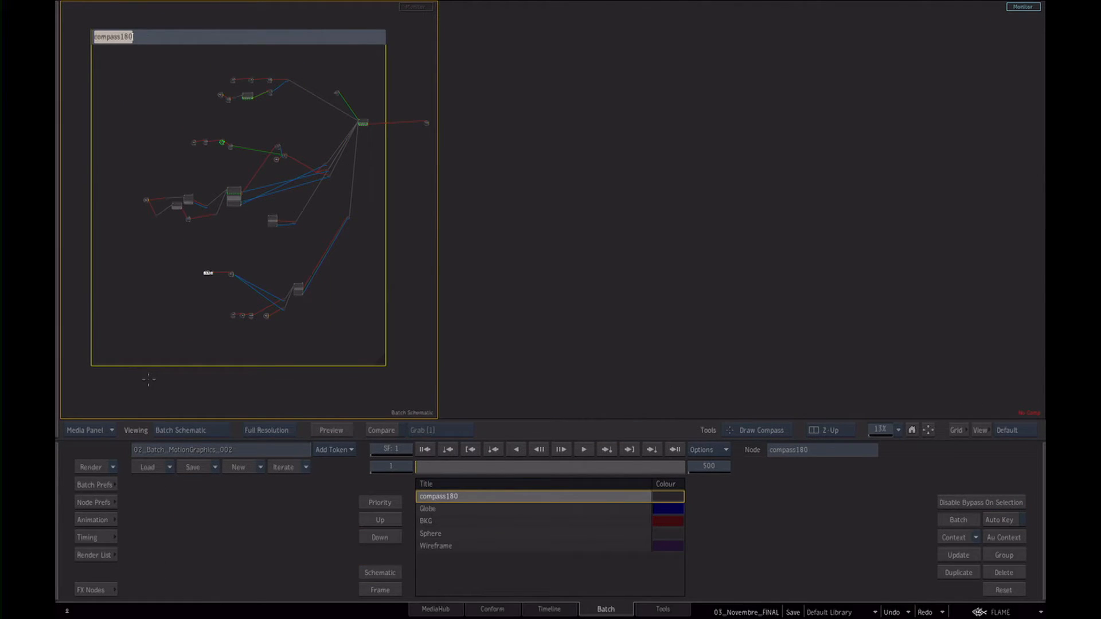
type("Idents")
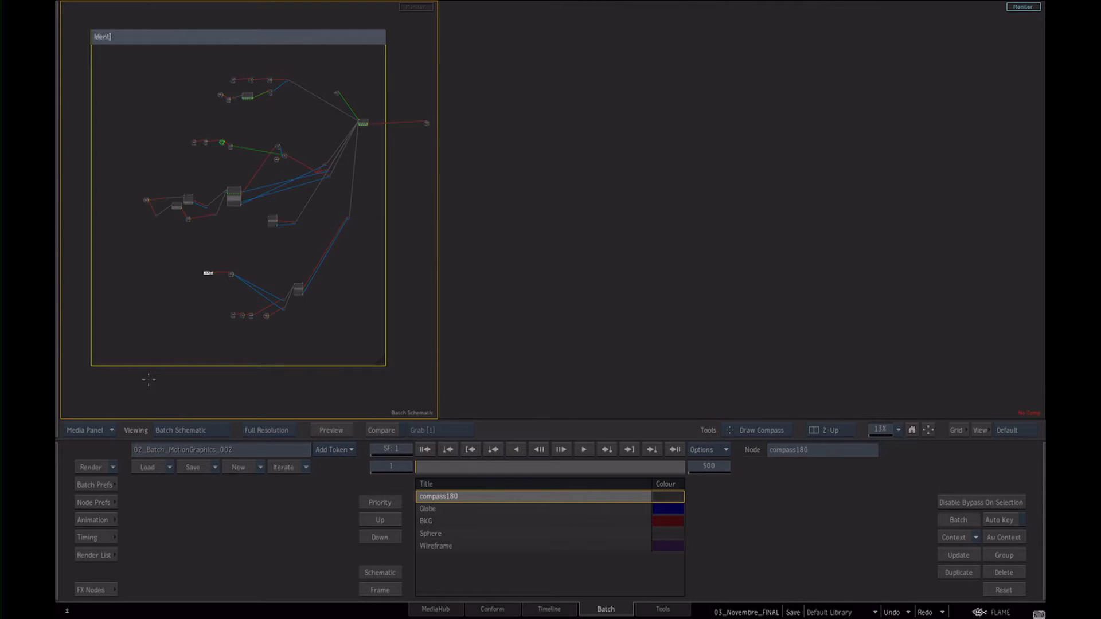
key("Return")
mouse_move(243, 47)
left_mouse_down()
mouse_move(233, 40)
mouse_move(241, 43)
left_mouse_up()
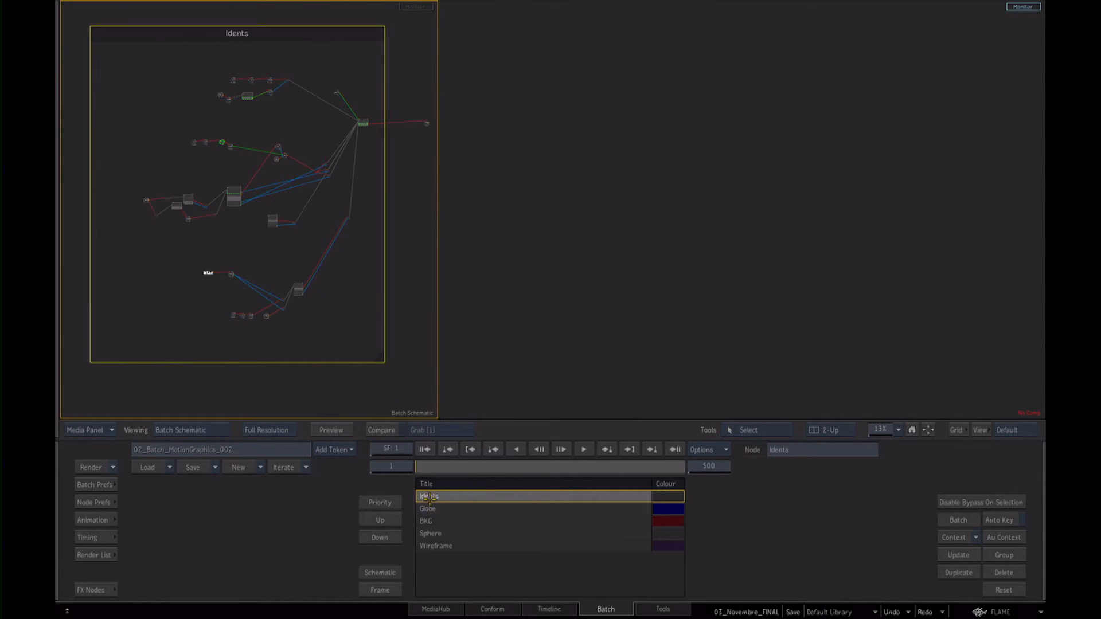
Lower the Idents compass to the end of the compass priority list and nudge it with its nested compasses.
left_click(380, 538)
left_click(380, 538)
left_click(380, 538)
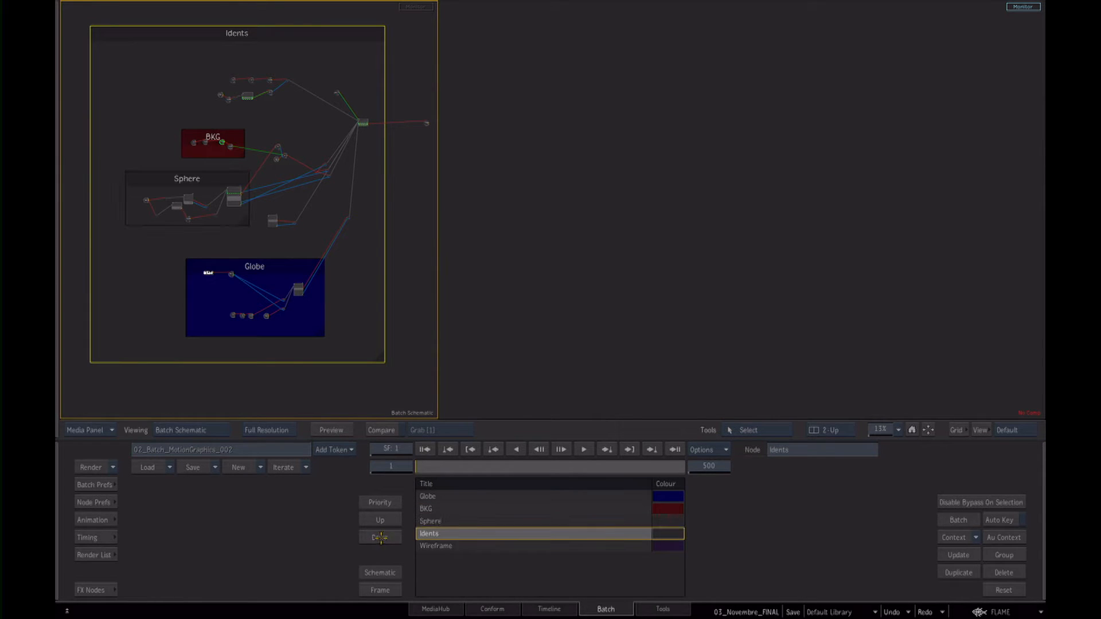
left_click(380, 538)
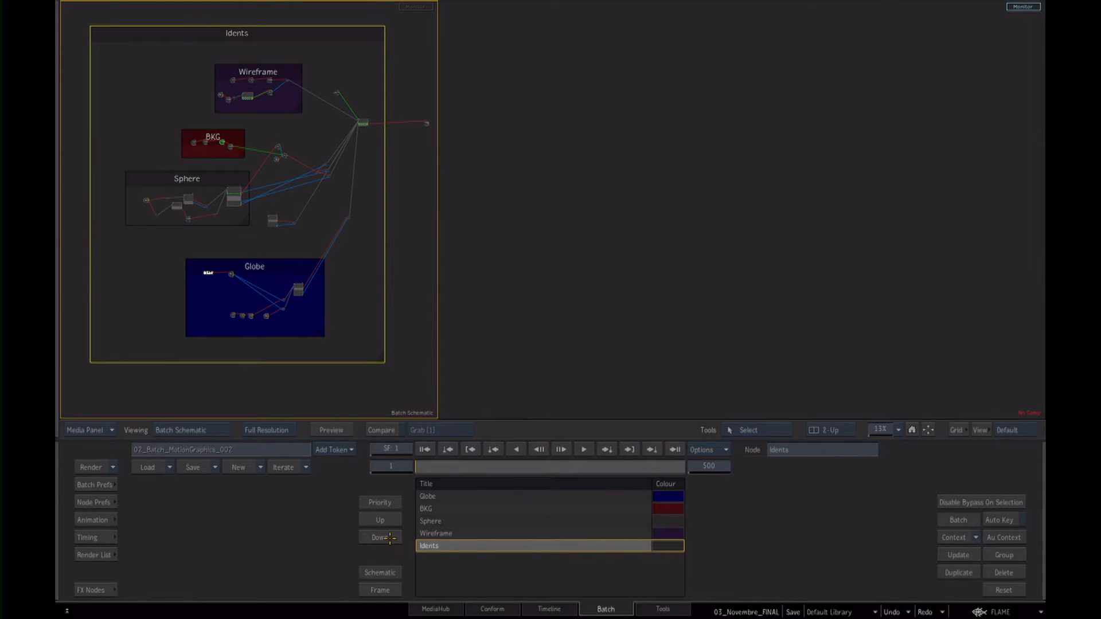
left_click_drag(244, 33, 235, 32)
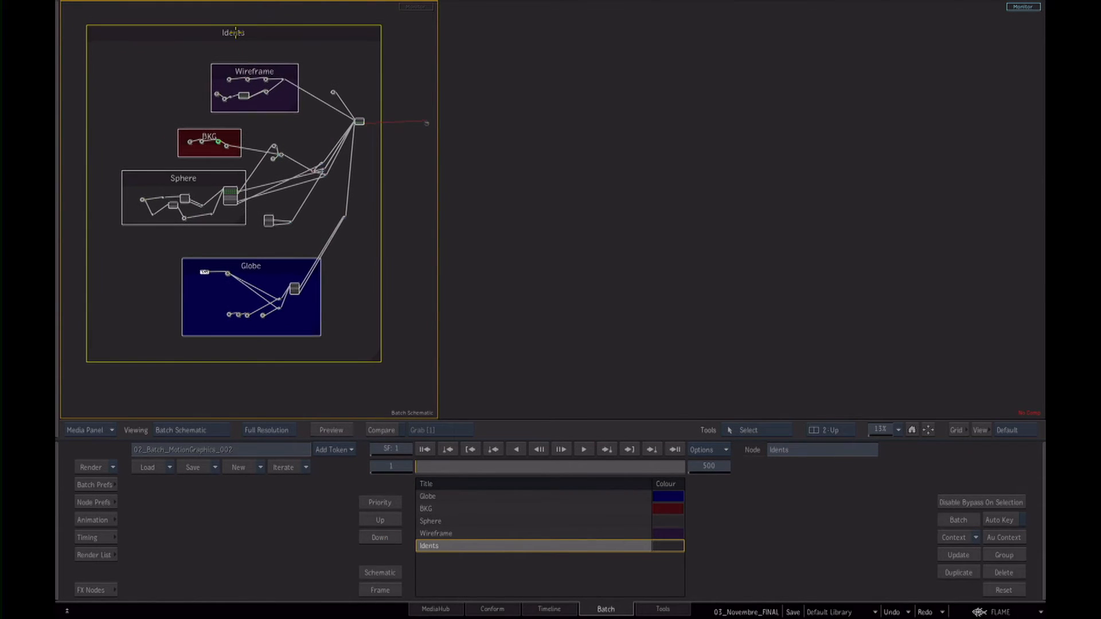
Select the Wireframe compass inside Idents and nudge it together with its nodes.
scroll(277, 224, "up", 5)
left_click_drag(277, 223, 310, 299)
scroll(344, 261, "up", 5)
left_click(264, 223)
mouse_move(360, 38)
left_mouse_down()
mouse_move(361, 50)
mouse_move(355, 43)
left_mouse_up()
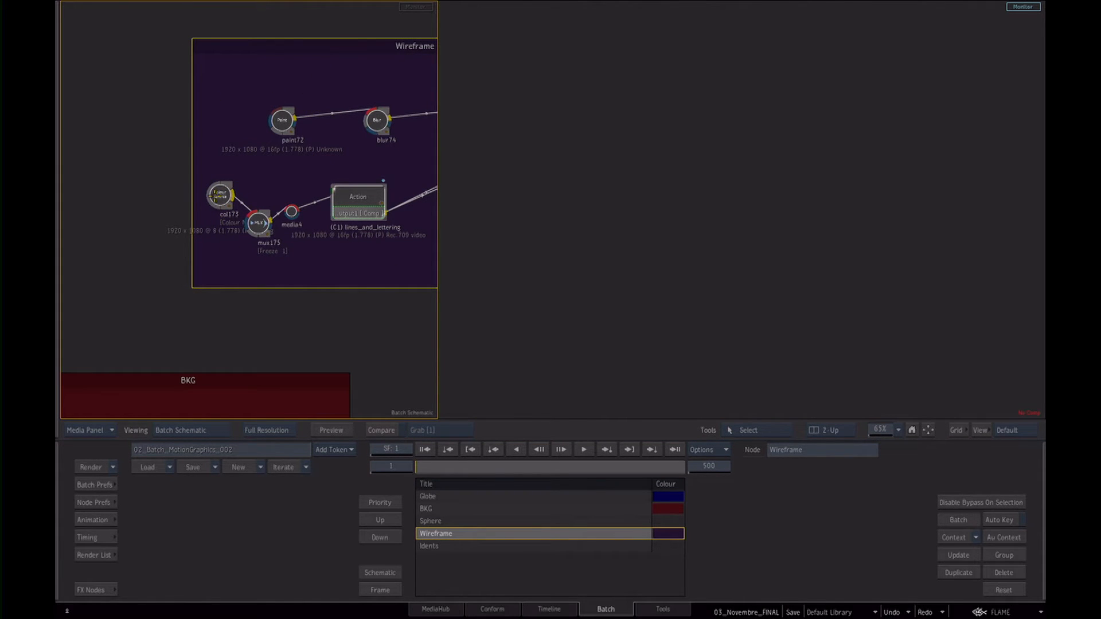
Move the col173 node out of the Wireframe compass and place it back inside.
left_click(219, 195)
left_click_drag(220, 195, 146, 195)
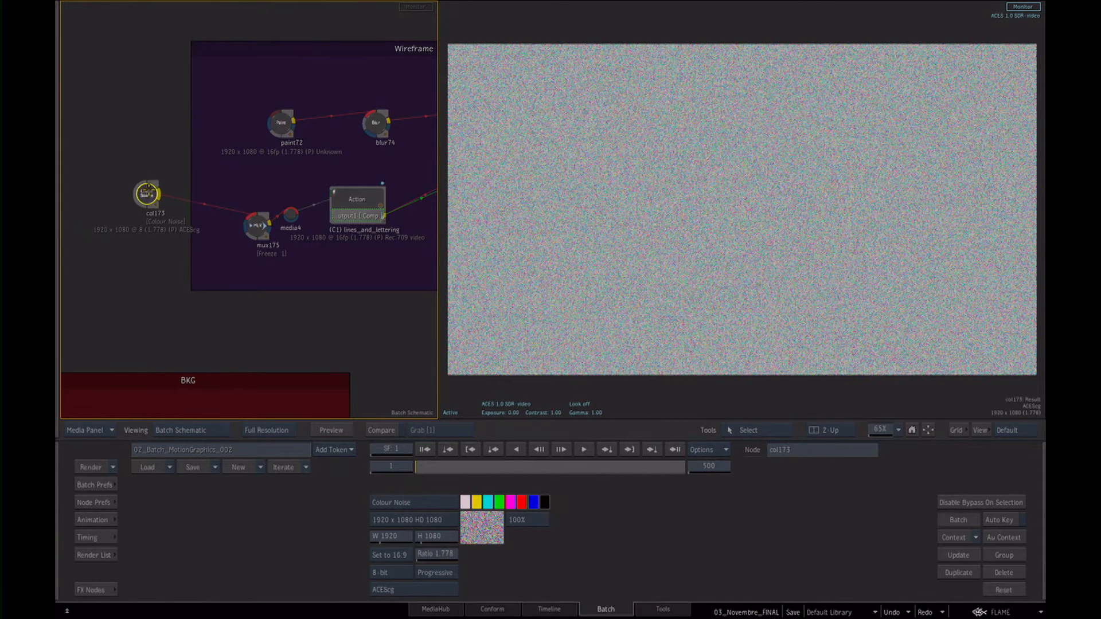
left_click_drag(392, 43, 373, 55)
left_click_drag(149, 194, 209, 199)
left_click_drag(339, 327, 297, 394)
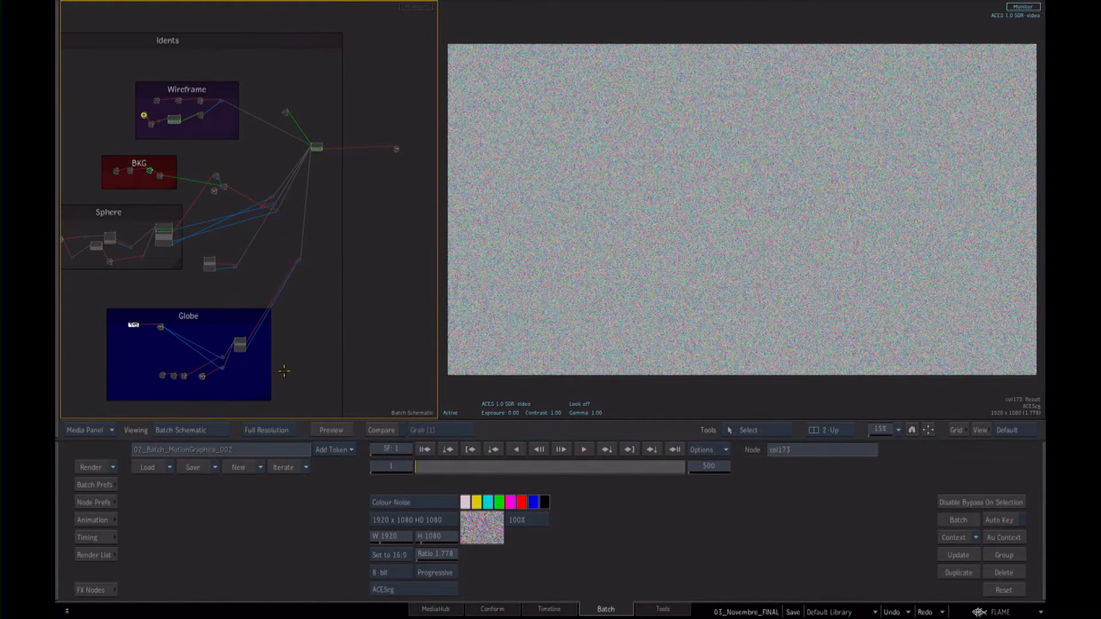
Open the Media Import browser from the I/O nodes and close it without importing a clip.
left_click(278, 351)
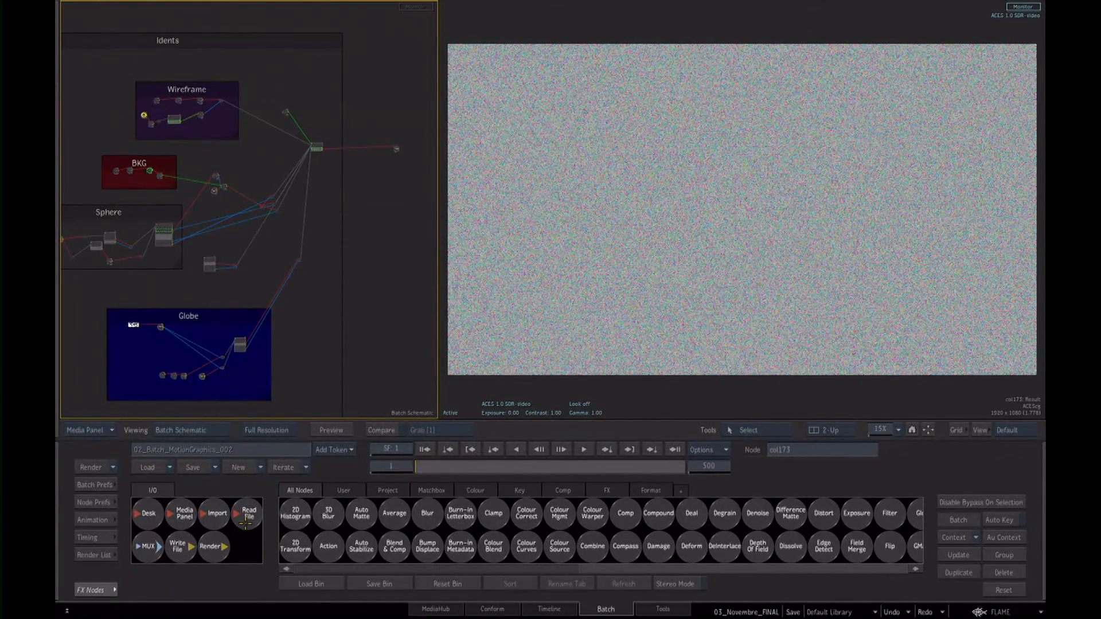
left_click(213, 511)
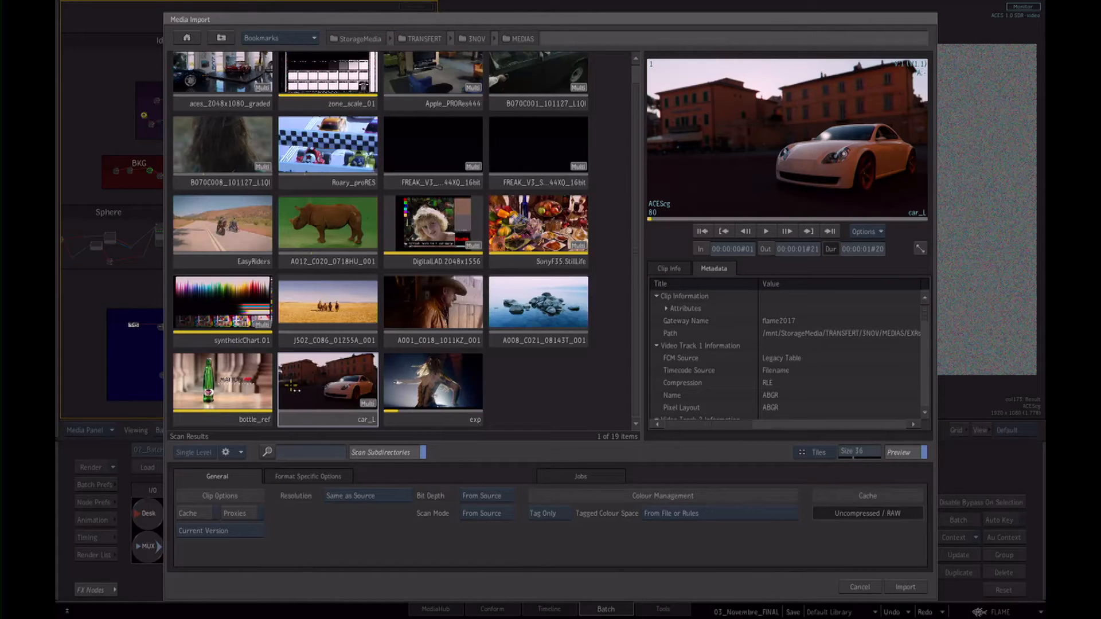
left_click(857, 587)
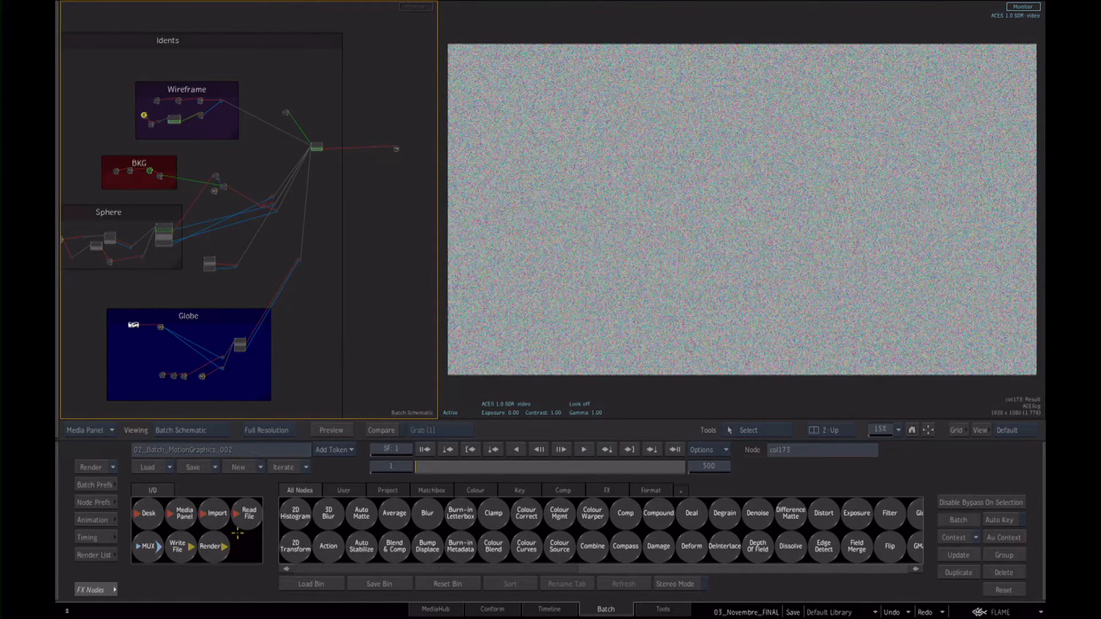
Show the media library beside the schematic, collapse the 02_Batch_MotionGraphics group and switch to the Conform workspace.
left_click_drag(344, 285, 318, 305)
left_click_drag(328, 305, 393, 248)
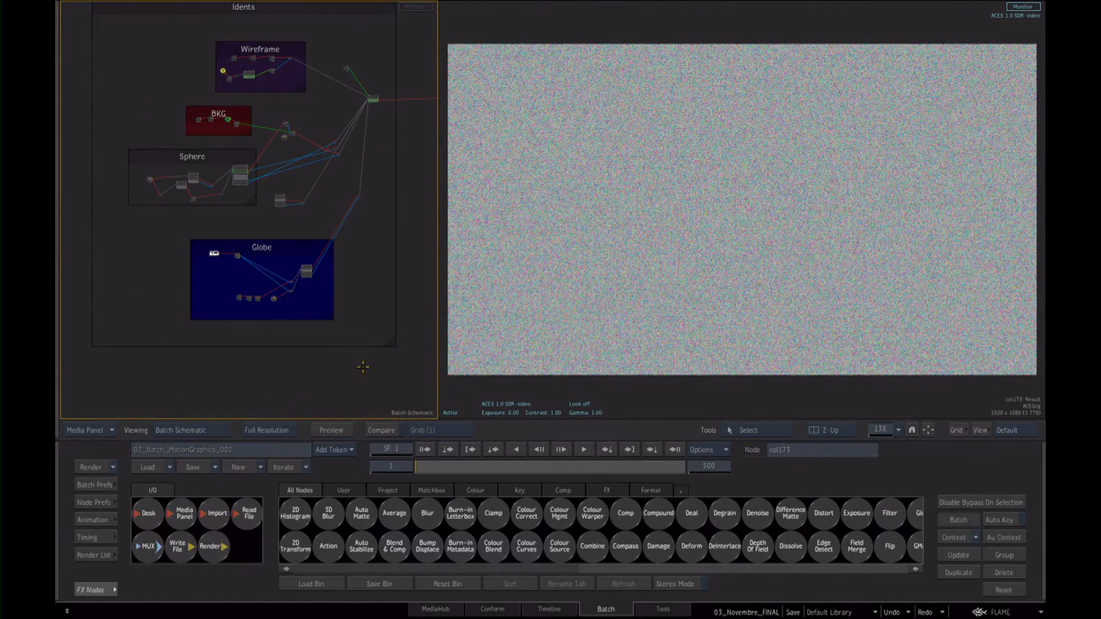
key("alt+grave")
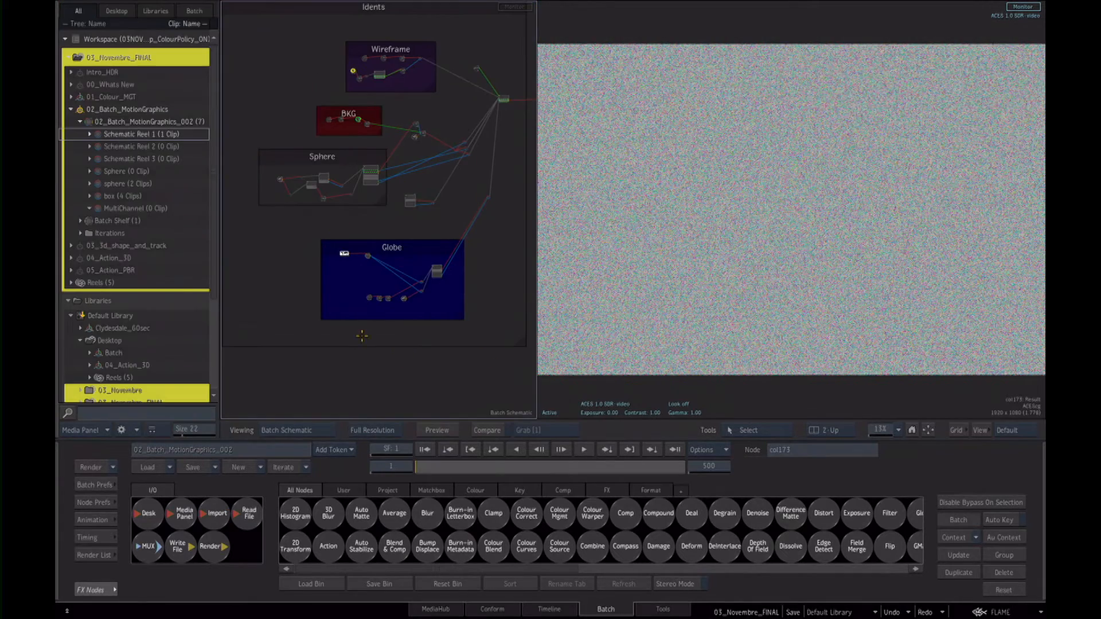
left_click(72, 109)
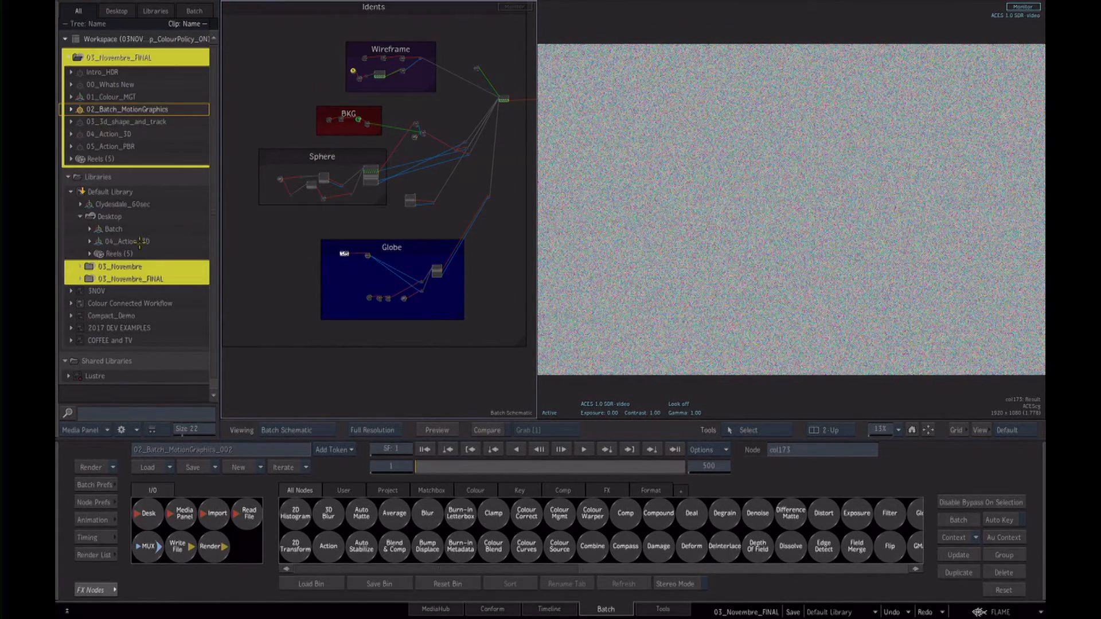
left_click(506, 609)
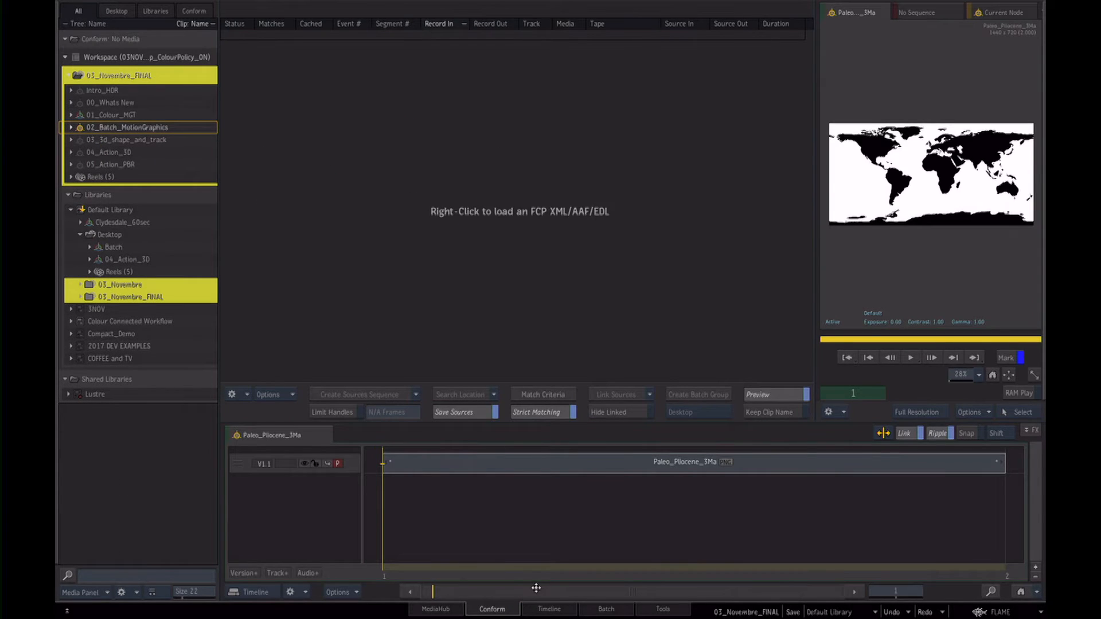
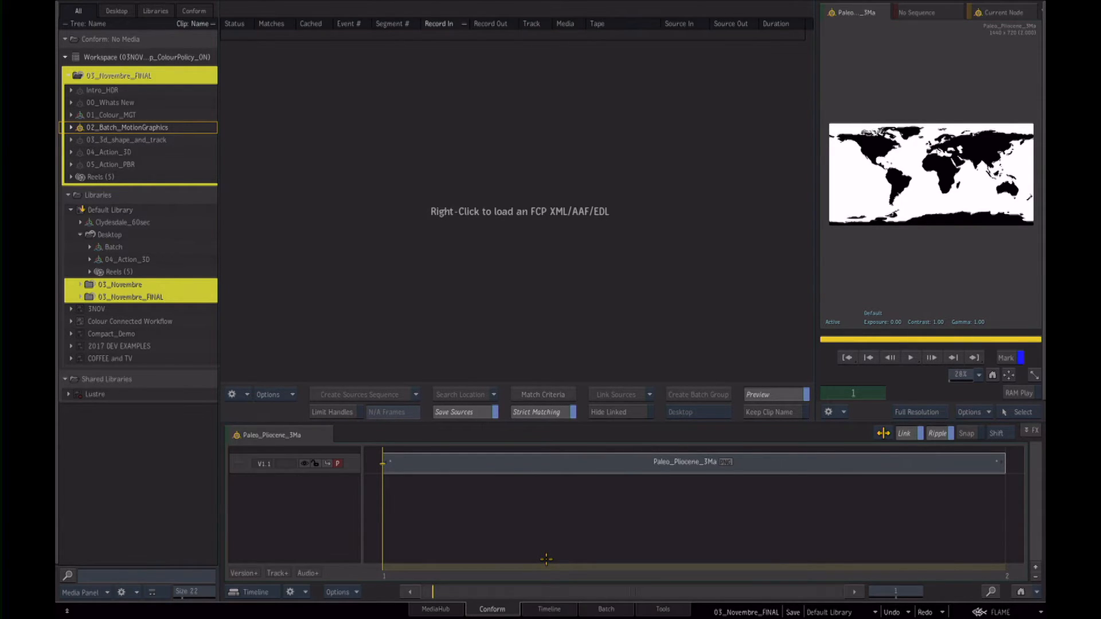
Open the 03_3d_shape_and_track batch group and enter the FLAME_FISH_LOGO_BASIC Action in the _3D_SHAPE compass.
left_click(86, 141)
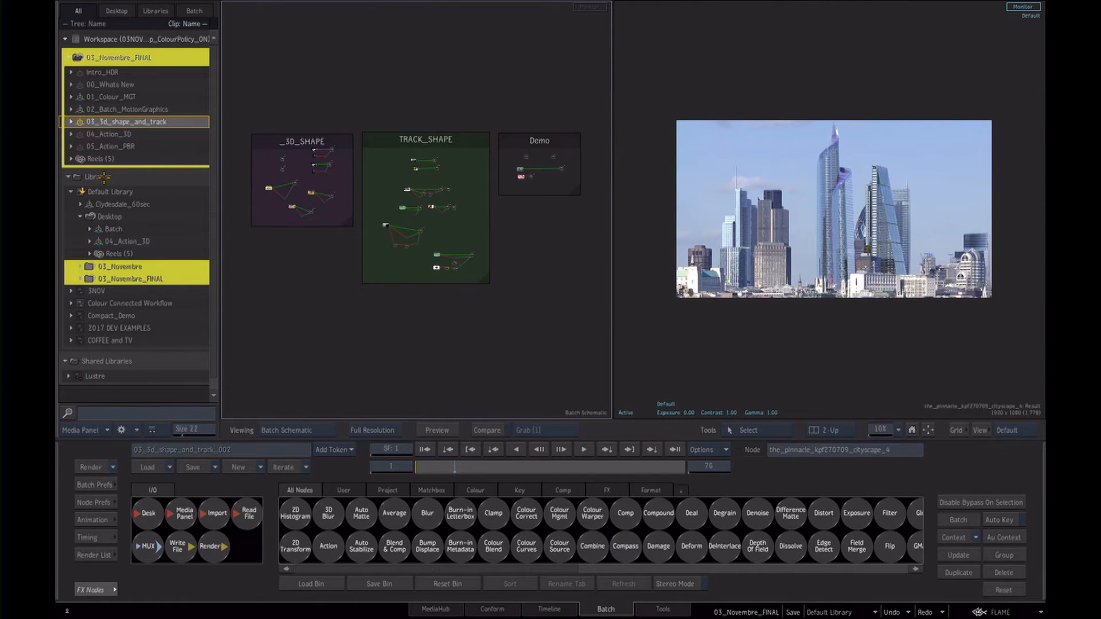
scroll(413, 315, "up", 5)
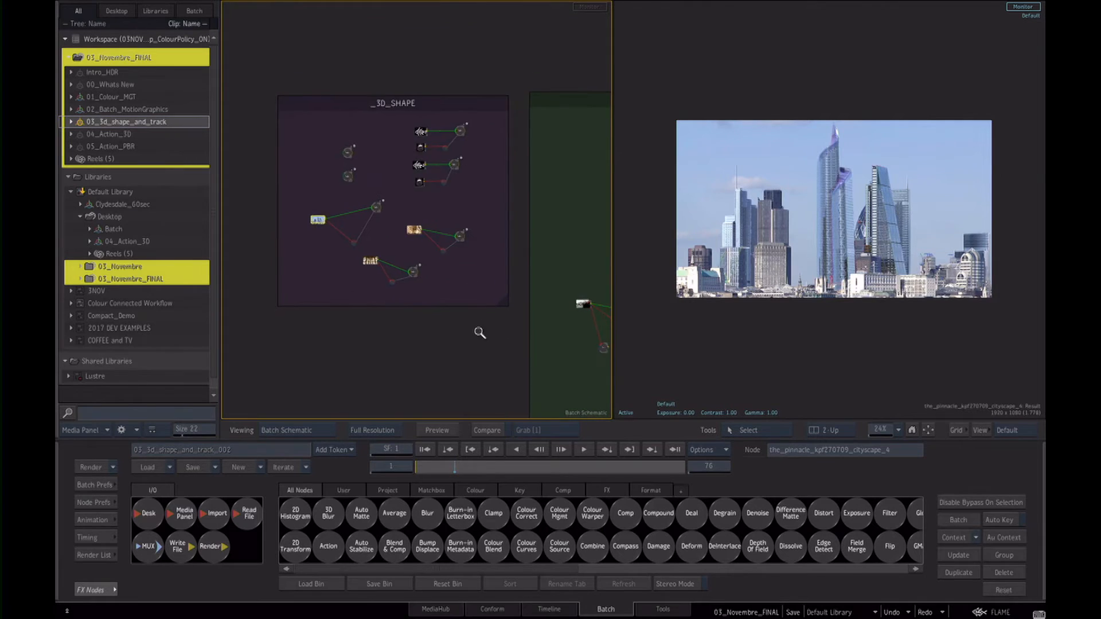
scroll(480, 333, "up", 2)
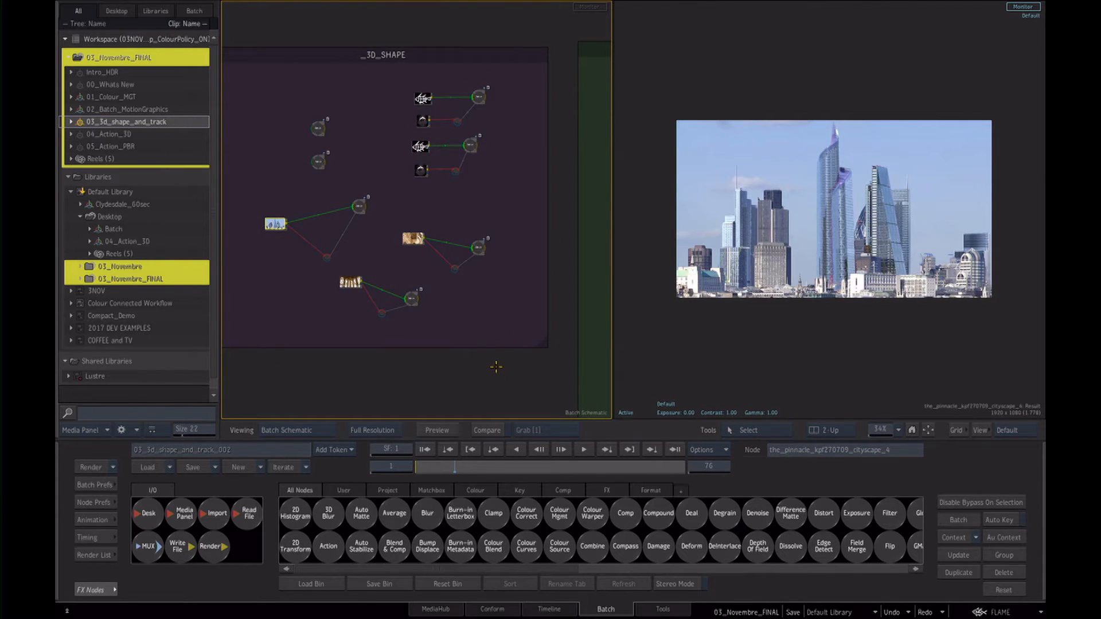
left_click(479, 98)
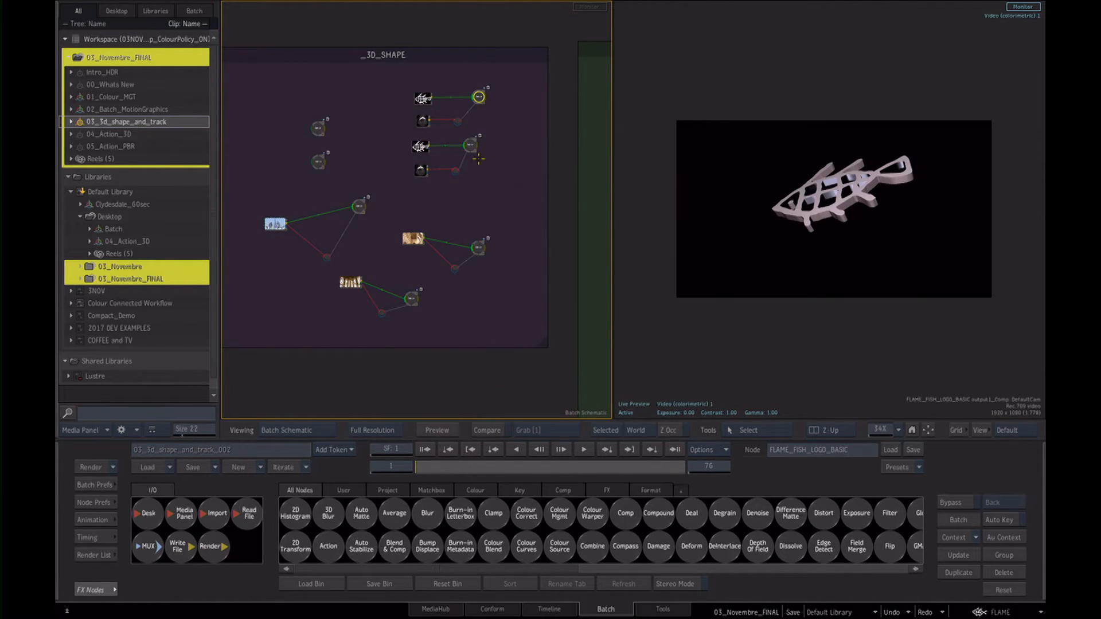
double_click(479, 97)
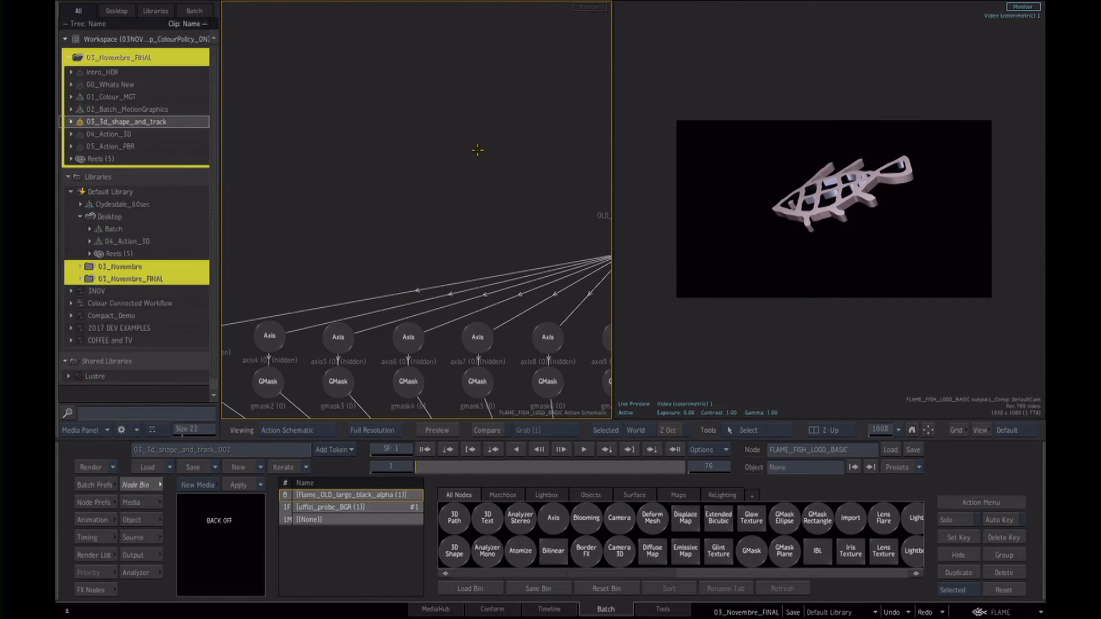
Select the OLD_FLAME_LOGO 3D Shape node in the Action schematic and enlarge the result view.
left_click_drag(431, 231, 328, 156)
left_click_drag(327, 156, 496, 328)
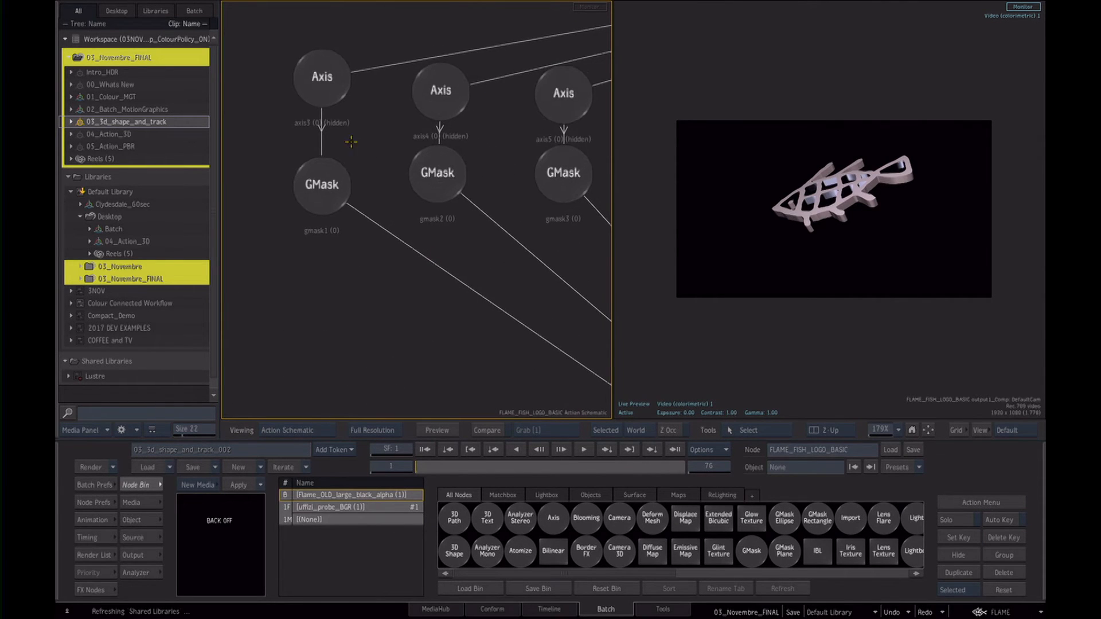
left_click_drag(517, 238, 366, 310)
left_click_drag(392, 146, 375, 172)
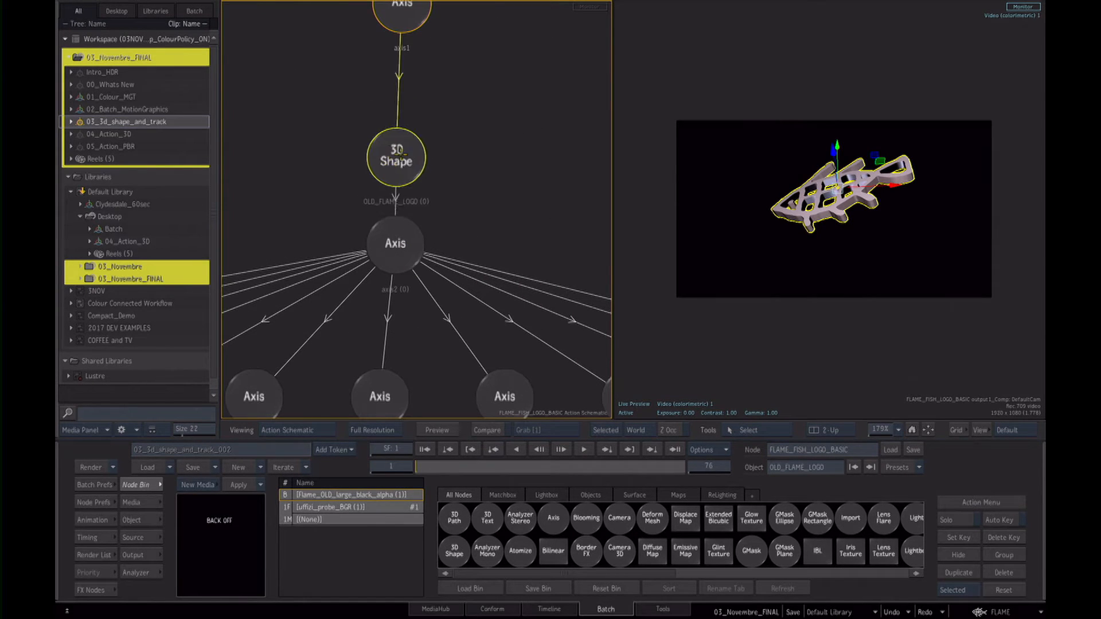
left_click(897, 308)
left_click_drag(615, 215, 474, 215)
Open the axis1 settings and rotate the fish logo to 28° in X and -17° in Y.
left_click(299, 150)
double_click(299, 150)
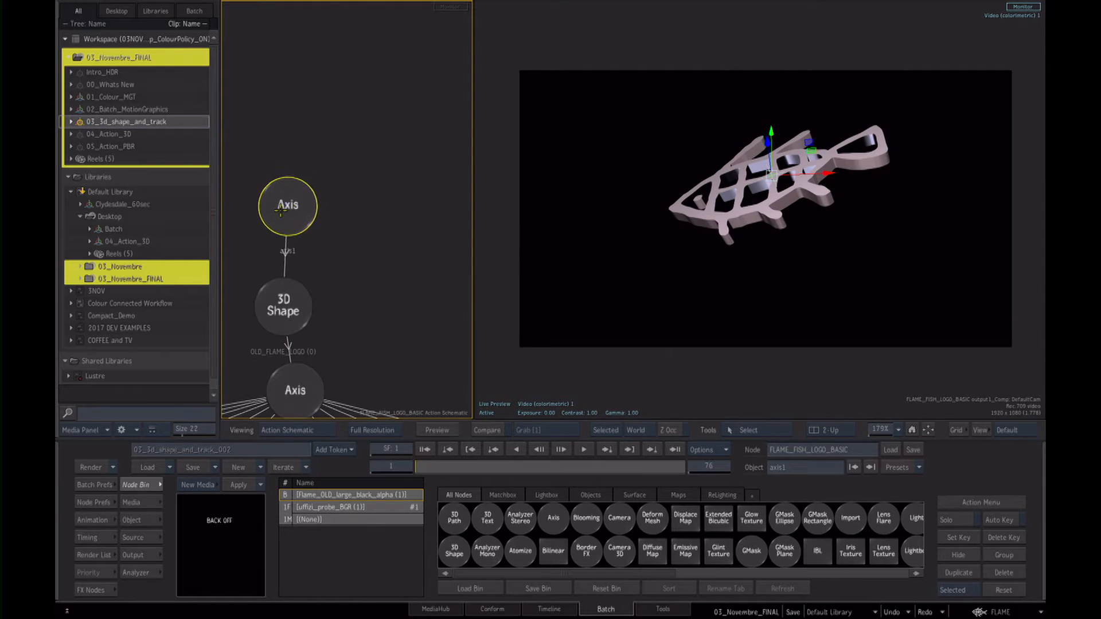
mouse_move(265, 519)
left_mouse_down()
mouse_move(301, 534)
mouse_move(284, 526)
left_mouse_up()
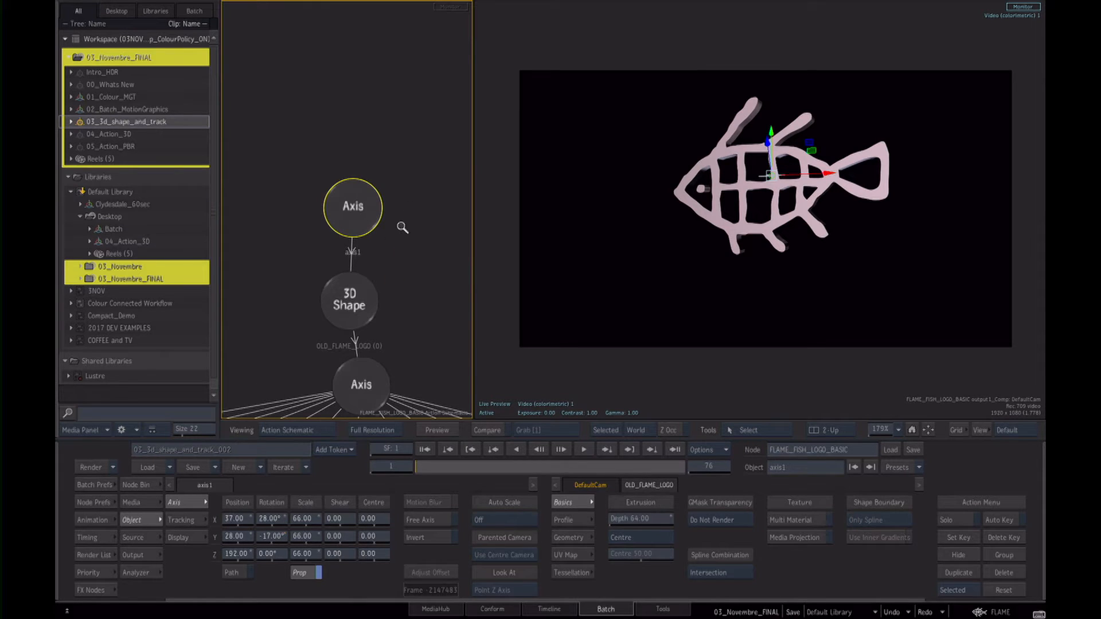
Save the 03_3d_shape_and_track batch setup and return from the fish logo Action to the Batch schematic.
scroll(398, 246, "down", 6)
left_click_drag(396, 248, 391, 159)
left_click_drag(471, 171, 547, 182)
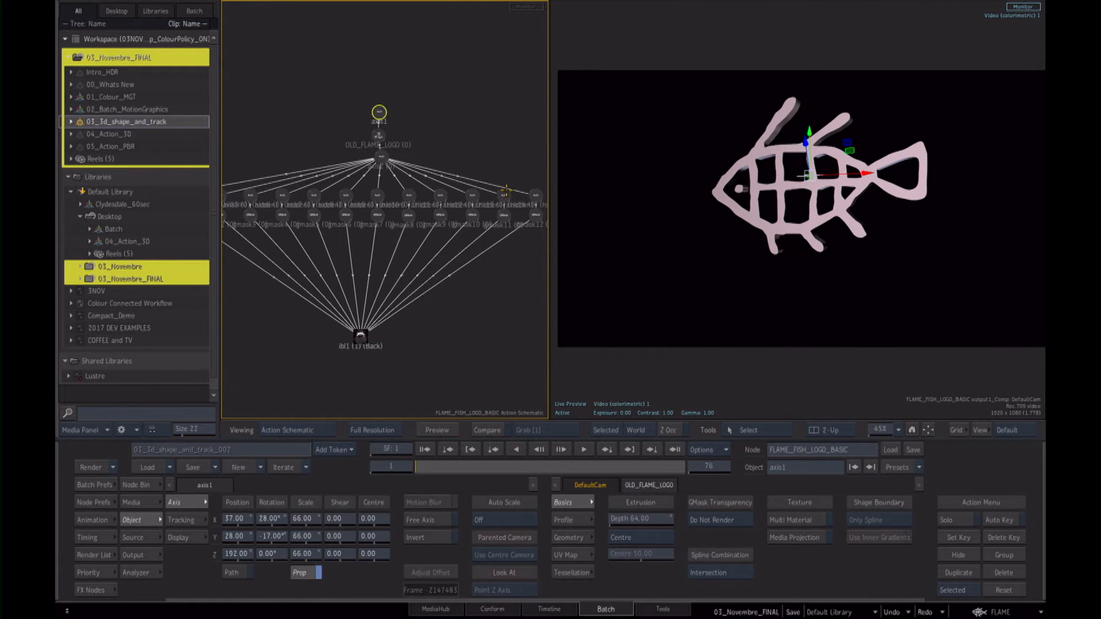
key("ctrl+s")
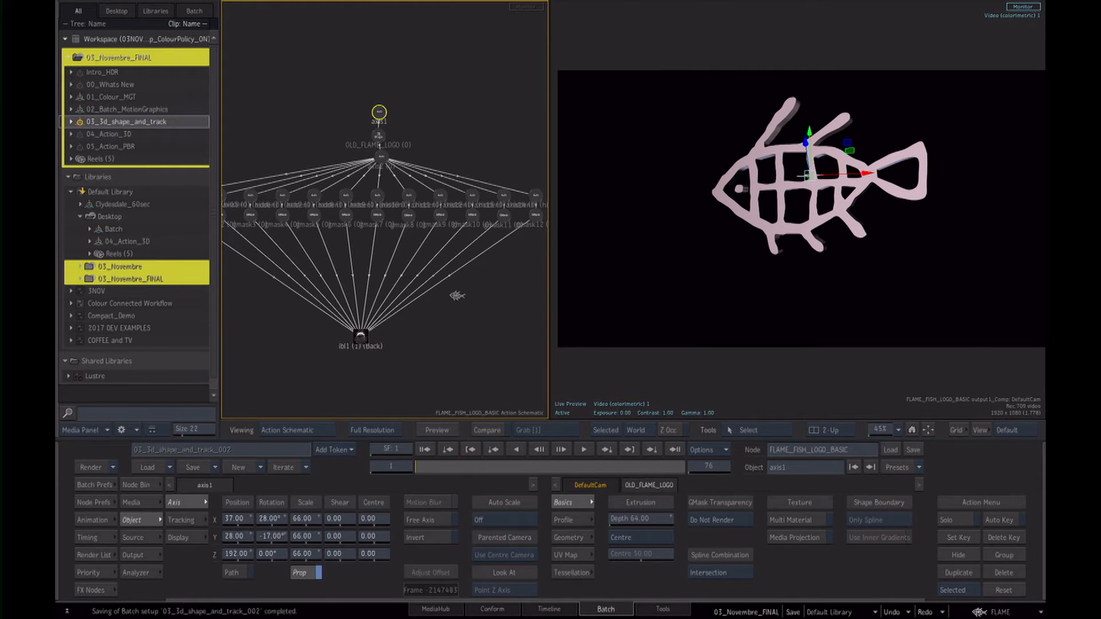
key("Escape")
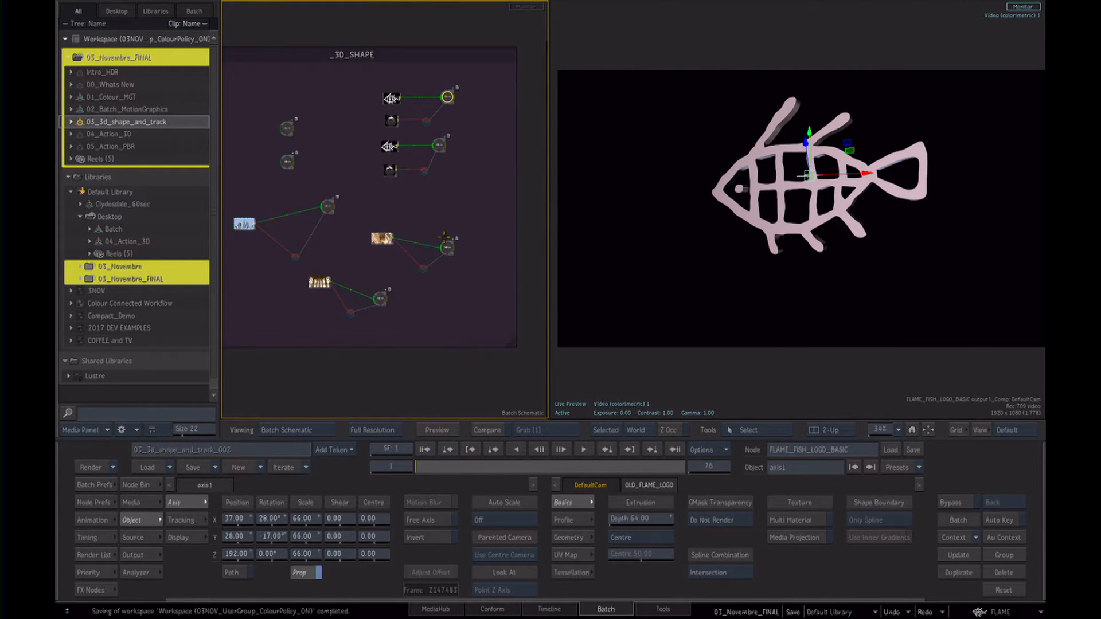
Display the light_ray_projection Action in the _3D_SHAPE compass and reposition its light in the hall interior.
left_click_drag(497, 302, 484, 303)
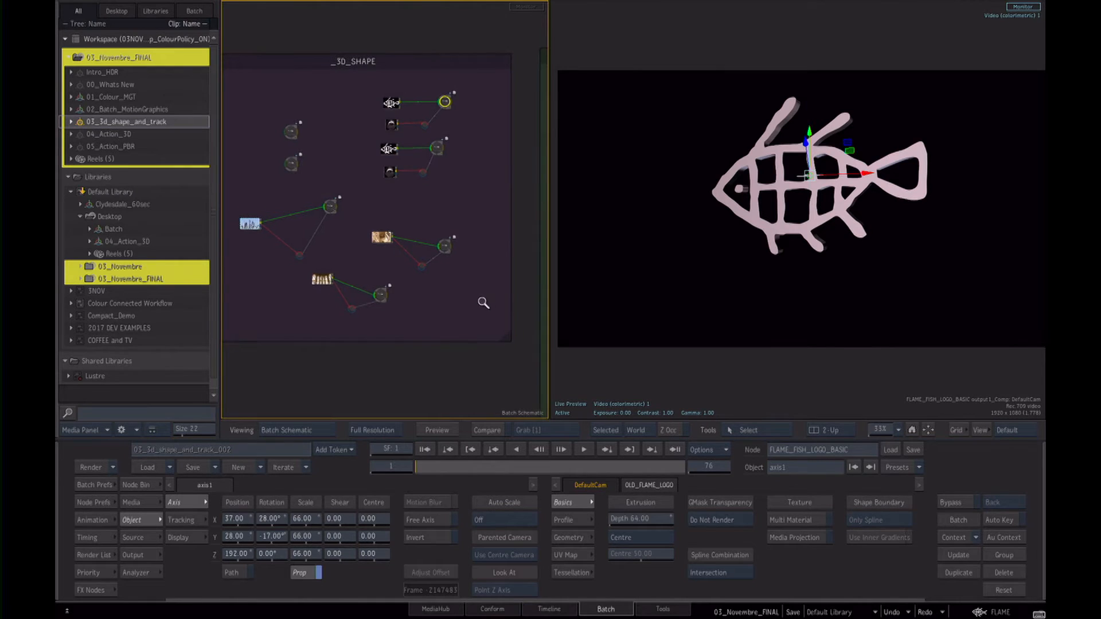
left_click(380, 294)
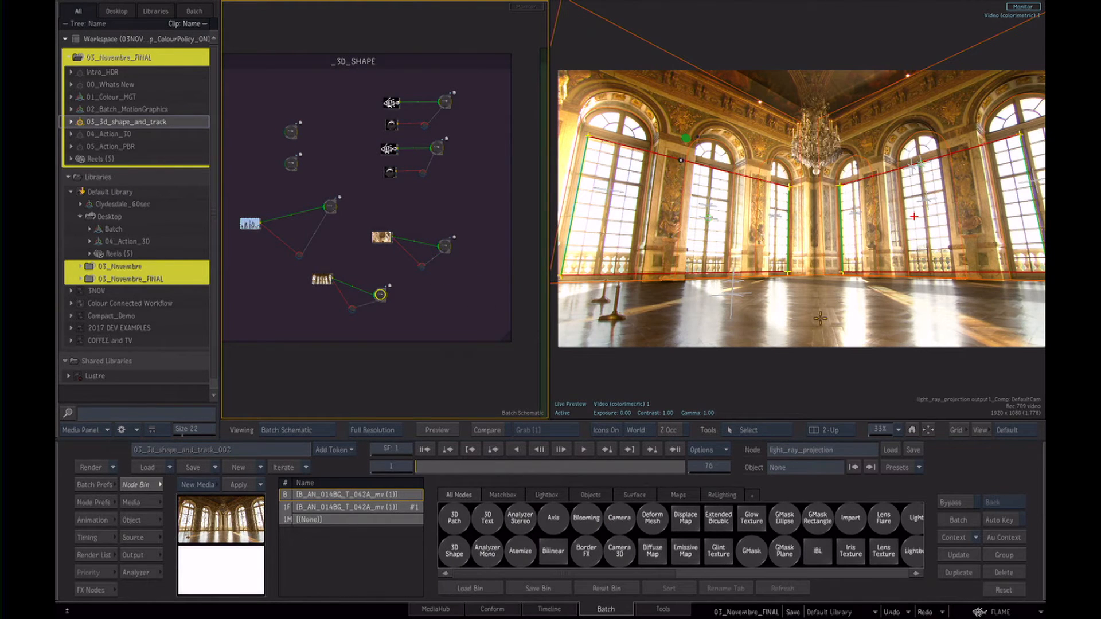
left_click(815, 273)
left_click_drag(812, 281, 797, 343)
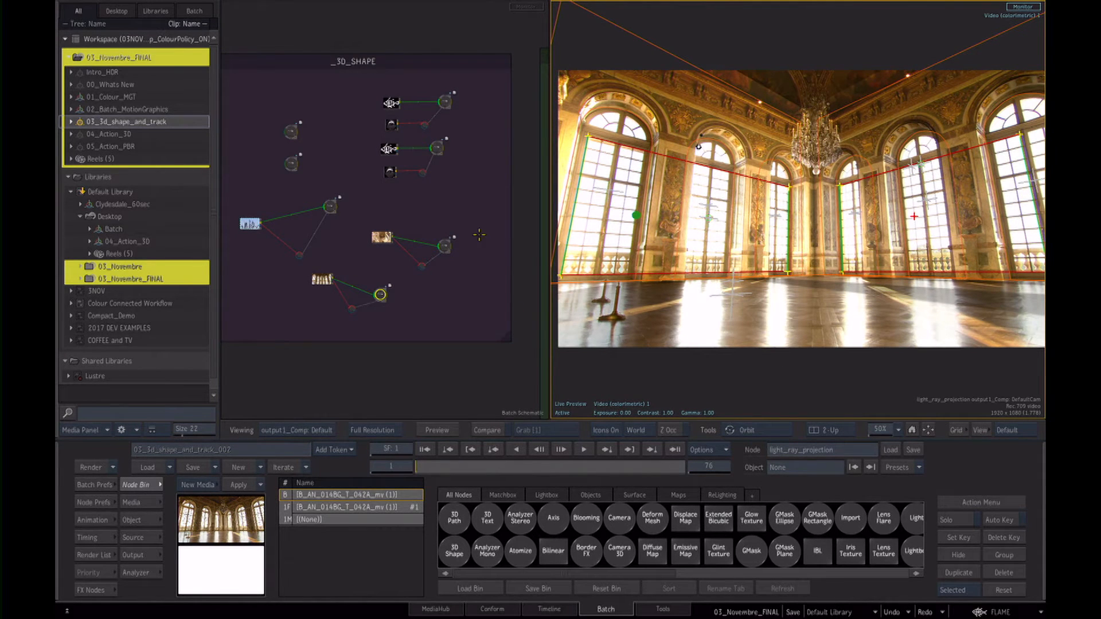
Display the PerspectiveGridEx2 Action of the TRACK_SHAPE compass in the result view.
left_click(470, 281)
left_click_drag(470, 281, 400, 230)
scroll(400, 230, "up", 2)
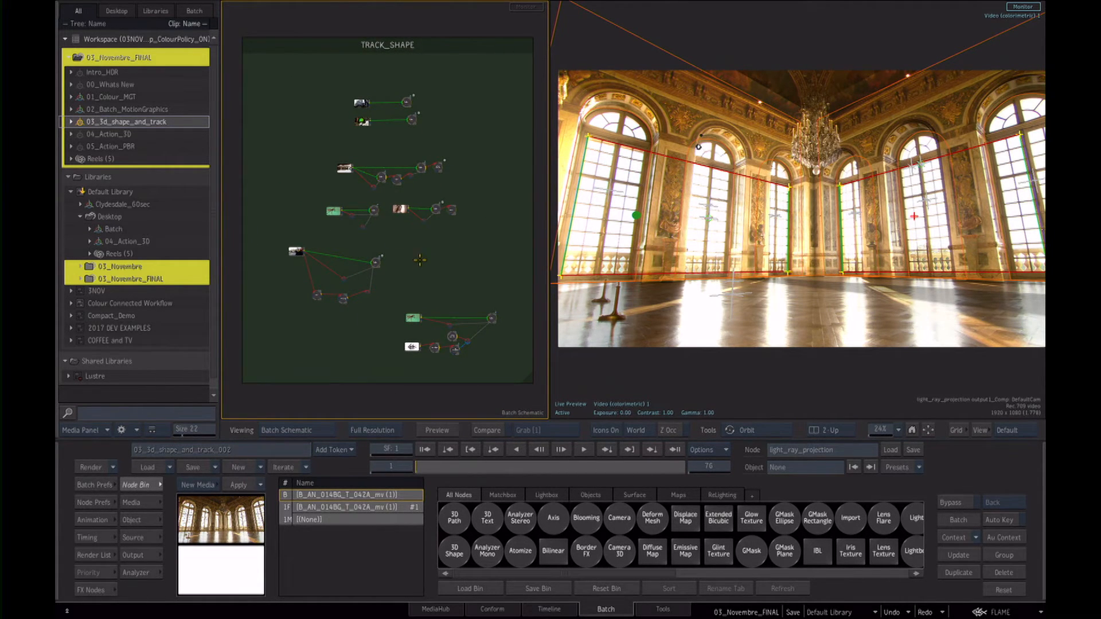
left_click(412, 120)
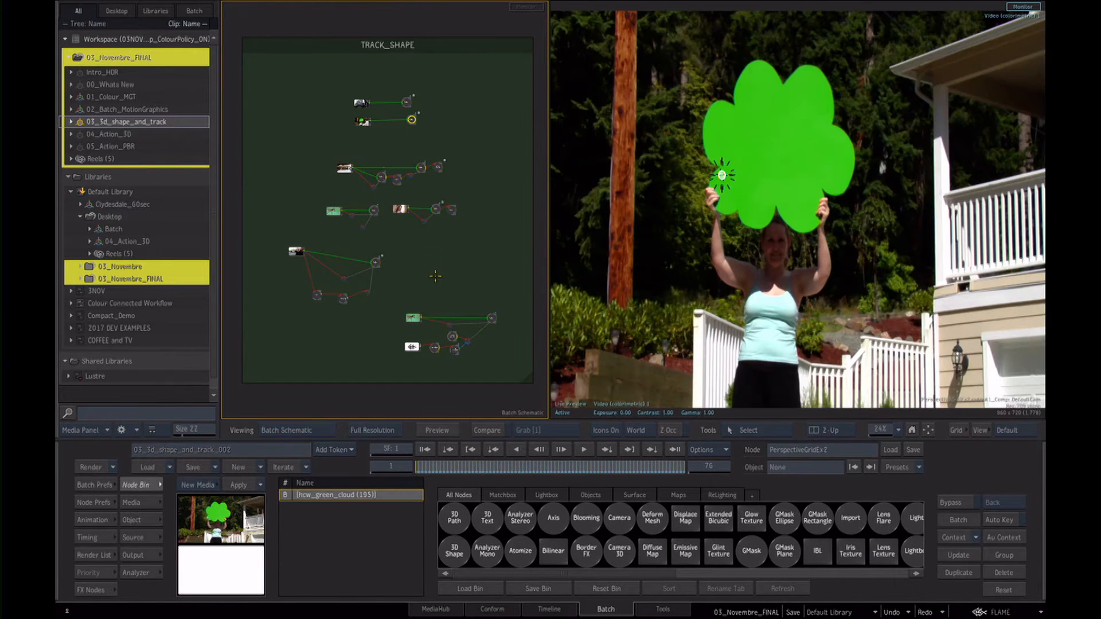
left_click(791, 326)
left_click_drag(824, 322, 793, 322)
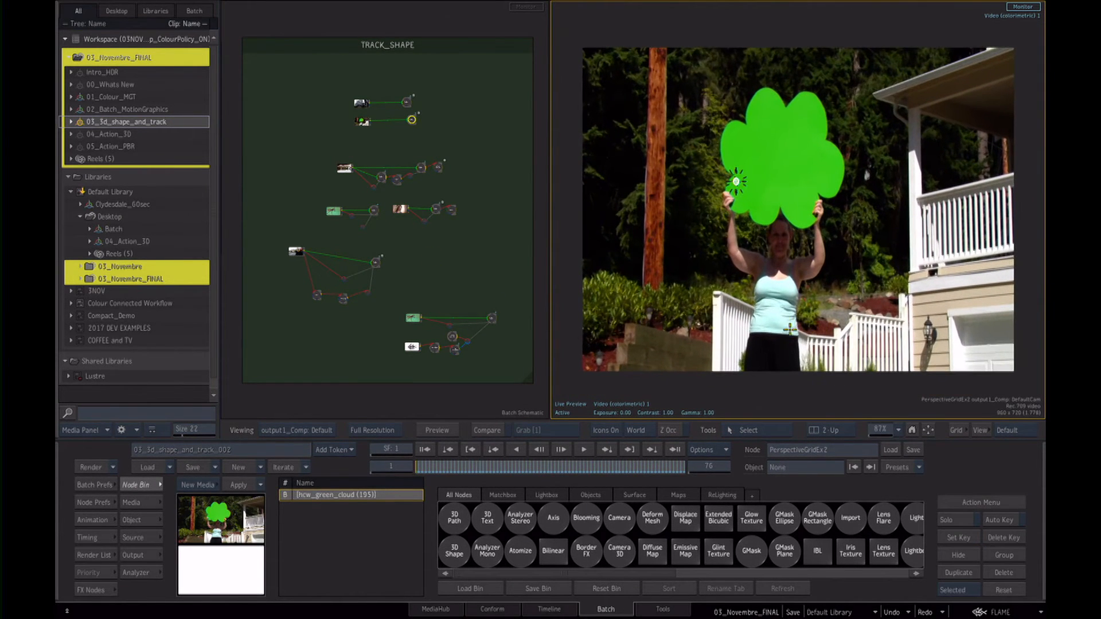
Unhide the perspective grid, axis and 3D text in the PerspectiveGridEx2 Action and return to the Batch schematic.
double_click(412, 120)
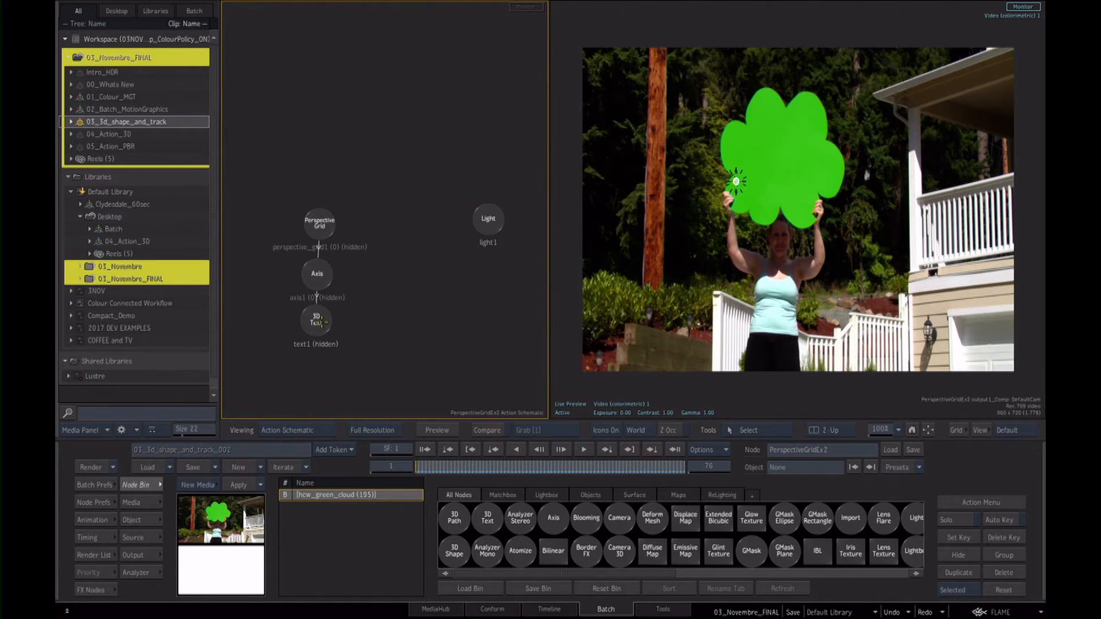
left_click_drag(267, 184, 447, 375)
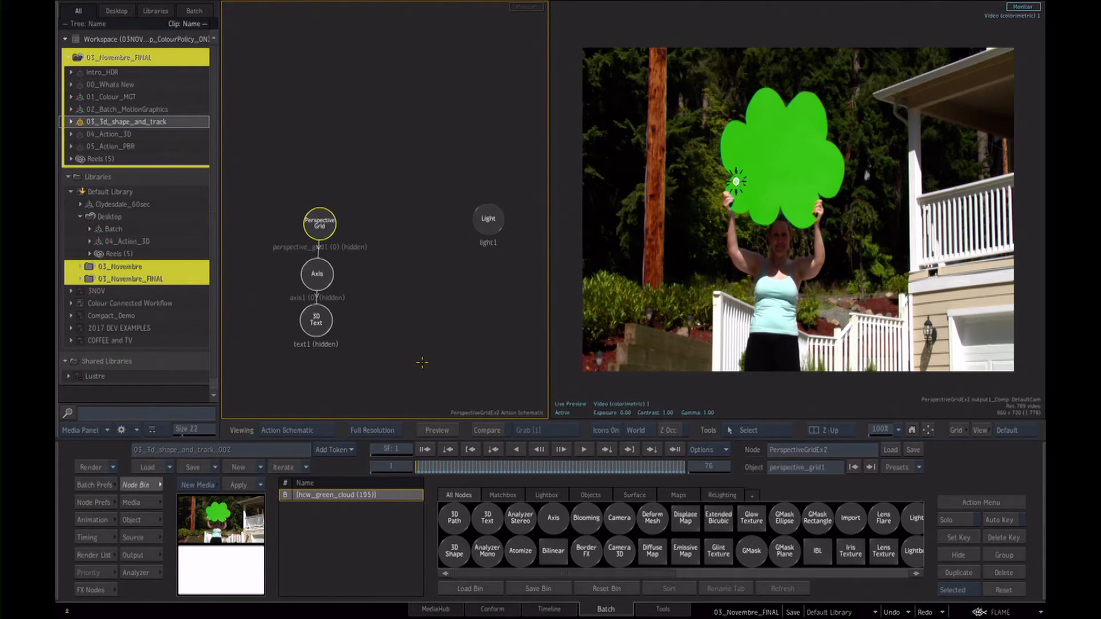
key("h")
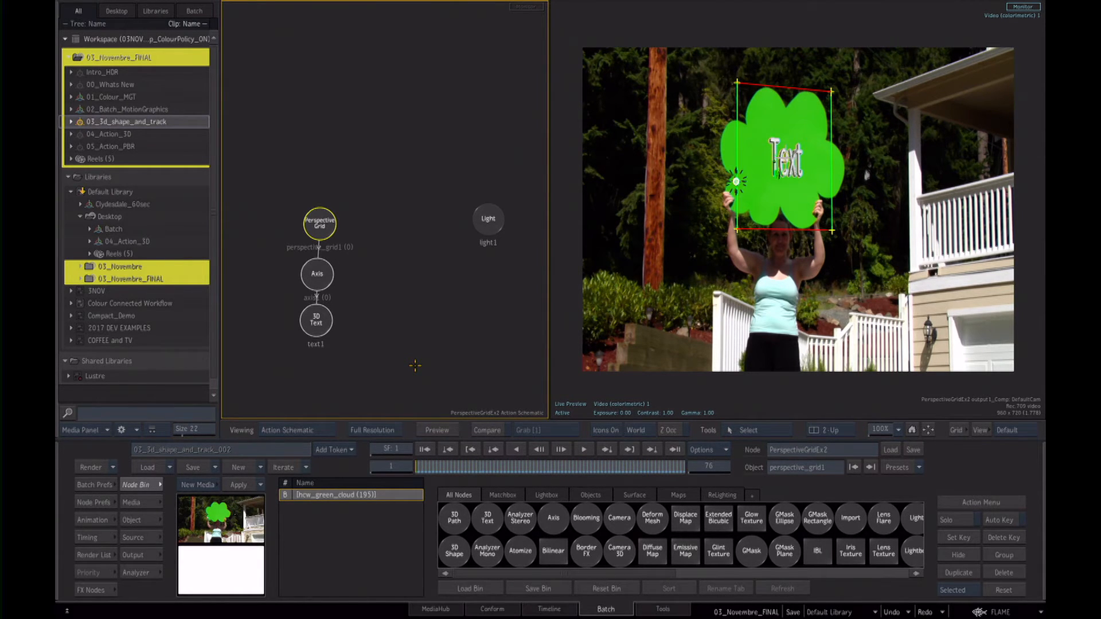
left_click_drag(427, 468, 405, 468)
key("Escape")
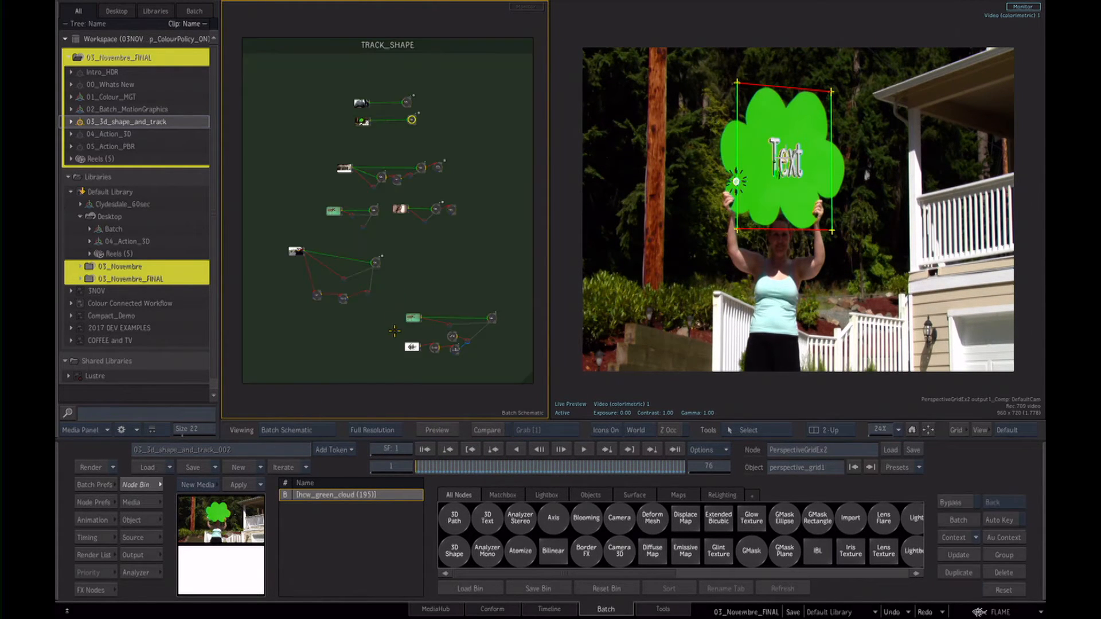
Display the Face_1_Advanced_3DShape Action of the TRACK_SHAPE compass and scrub through its opening frames.
left_click(436, 209)
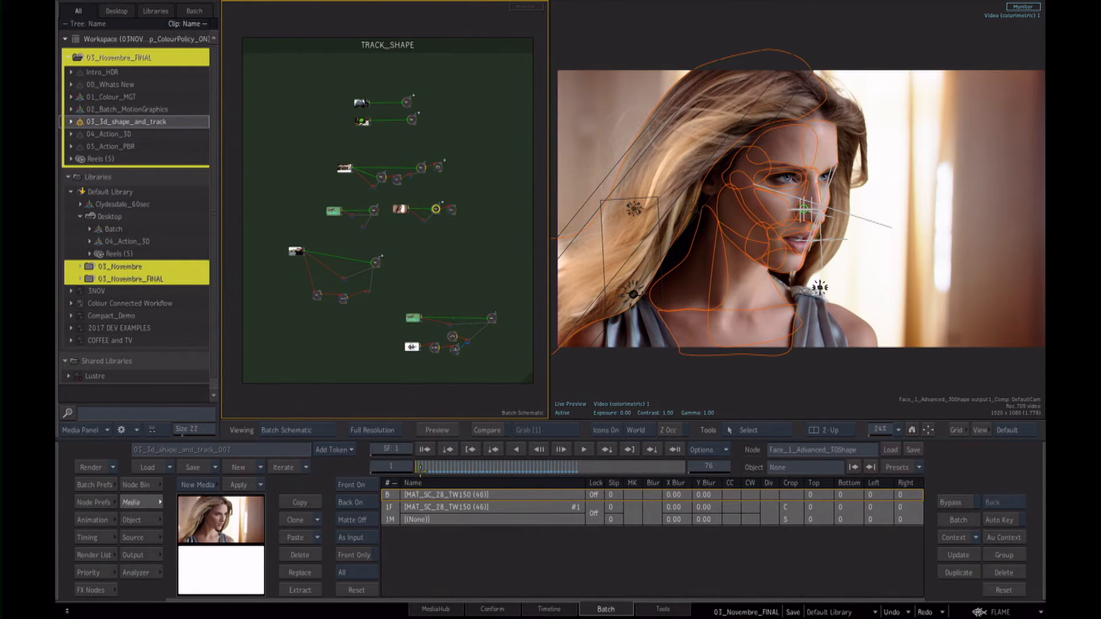
left_click_drag(429, 470, 382, 466)
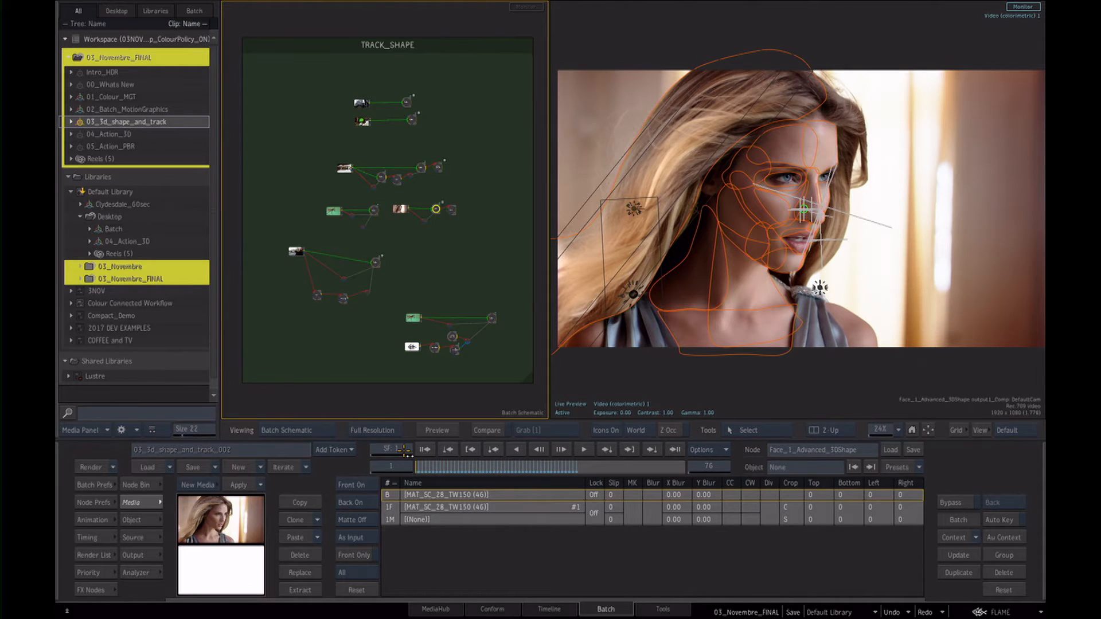
Compare the render120 World News clip and the SAMURAI phone clip in the Demo compass.
left_click_drag(472, 204, 397, 324)
left_click_drag(397, 324, 439, 321)
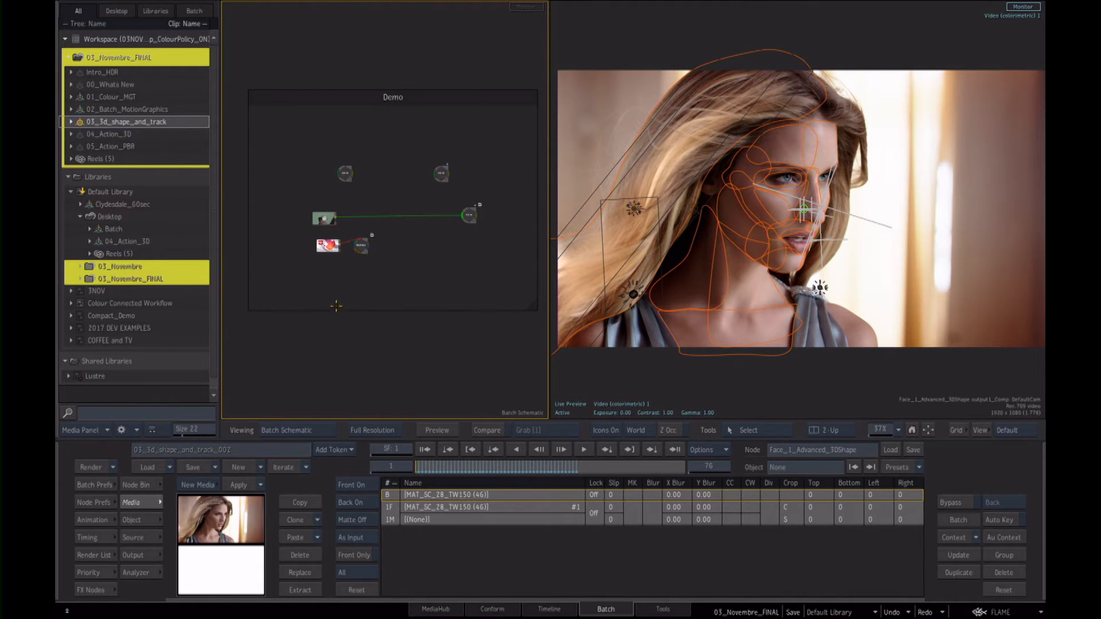
left_click(325, 245)
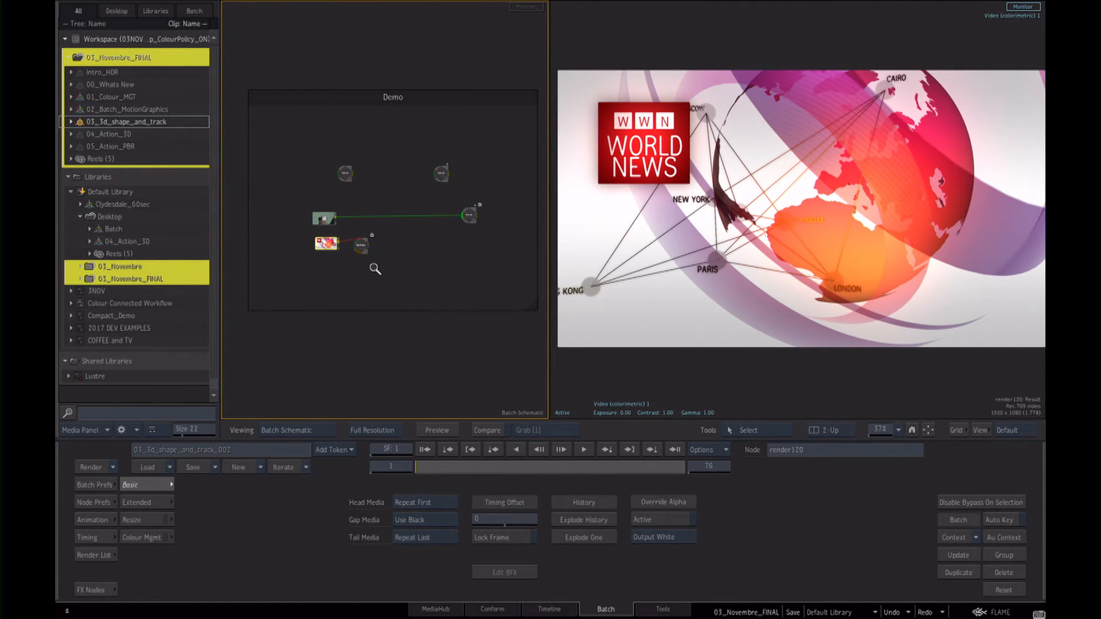
left_click_drag(374, 266, 418, 266)
left_click(258, 229)
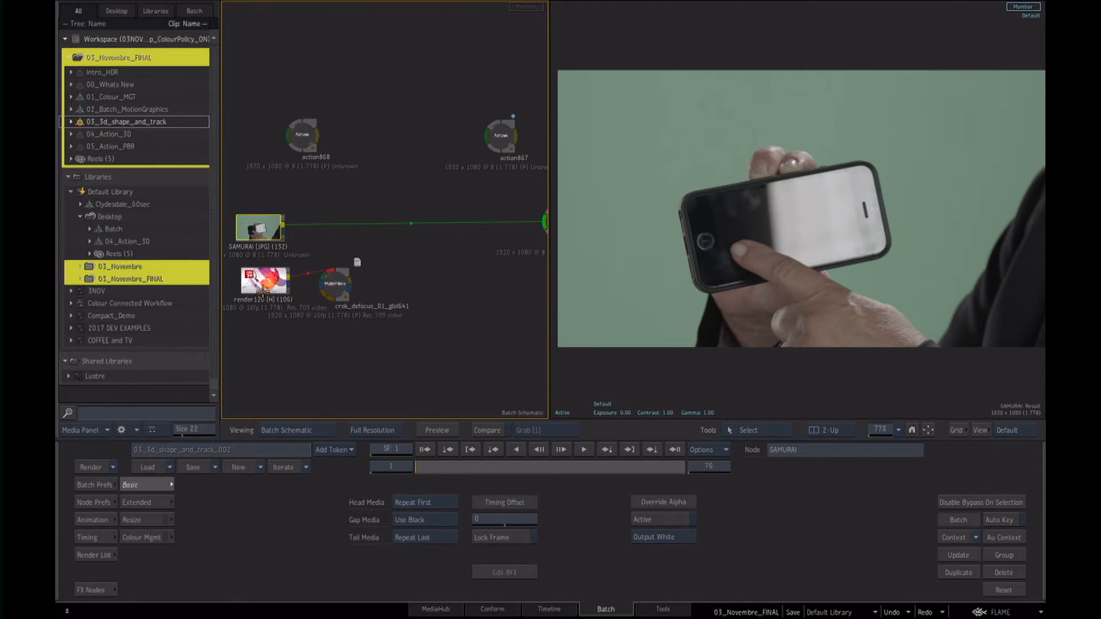
left_click(266, 289)
left_click(265, 241)
left_click(266, 280)
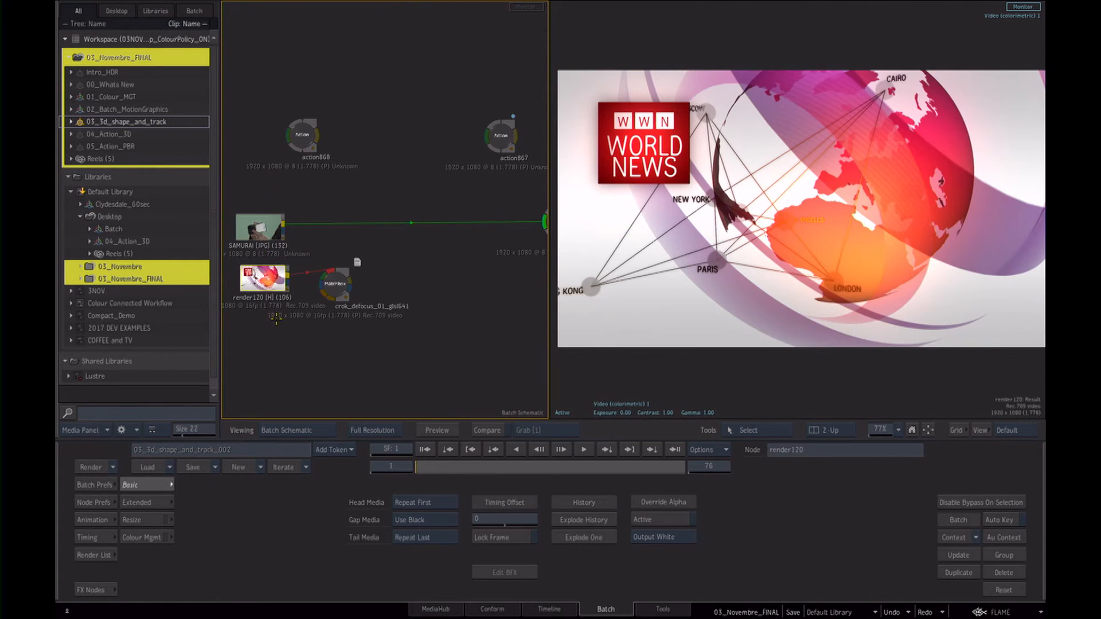
left_click(258, 228)
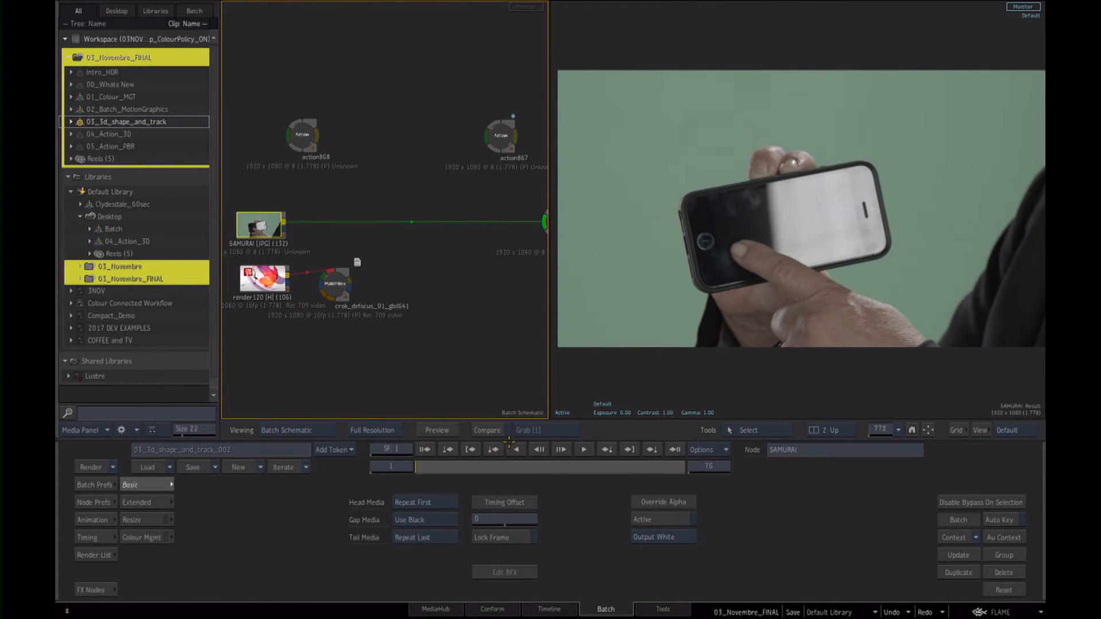
key("alt+Tab")
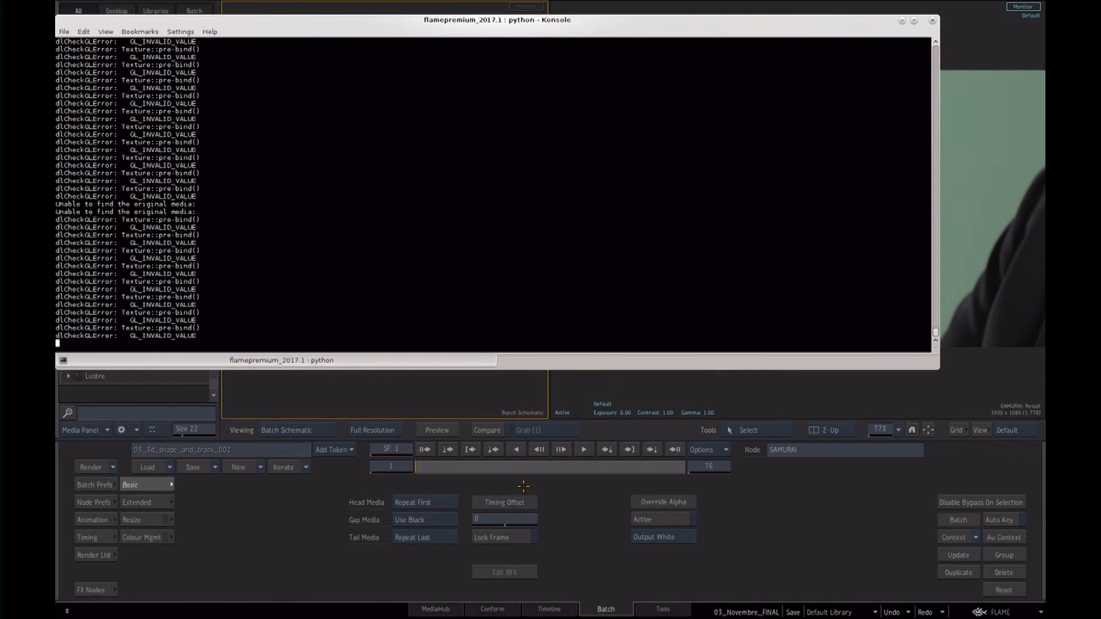
left_click(486, 388)
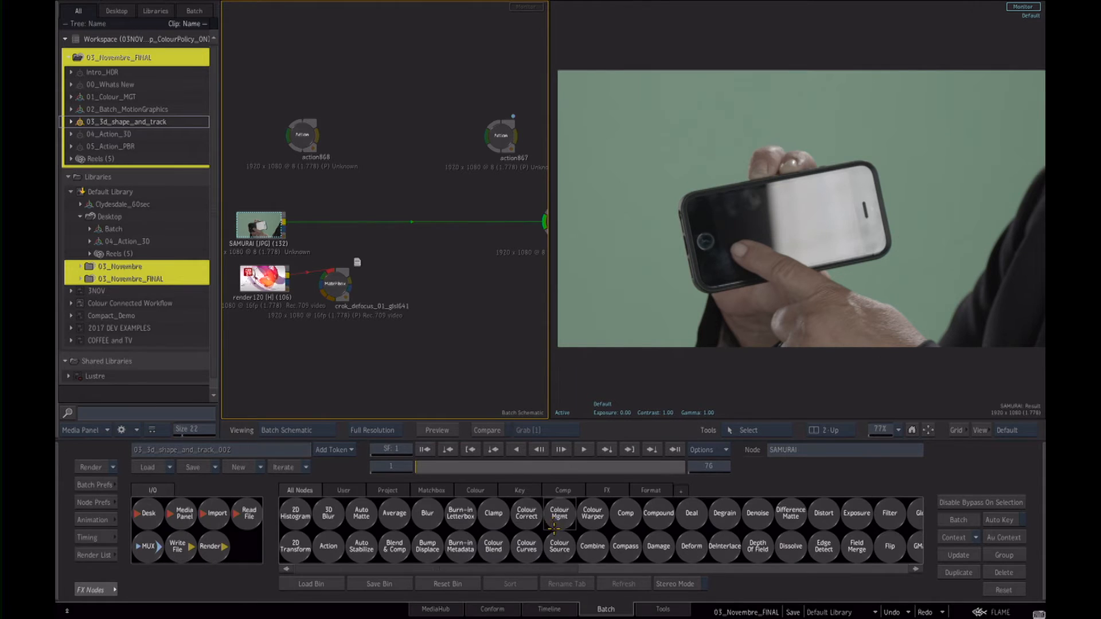
Add a Modular Keyer before the final Action, with SAMURAI as front and matte and crok_defocus as back, and move the defocus node slightly clear.
scroll(554, 542, "down", 5)
left_click_drag(712, 552, 404, 247)
left_click(333, 285)
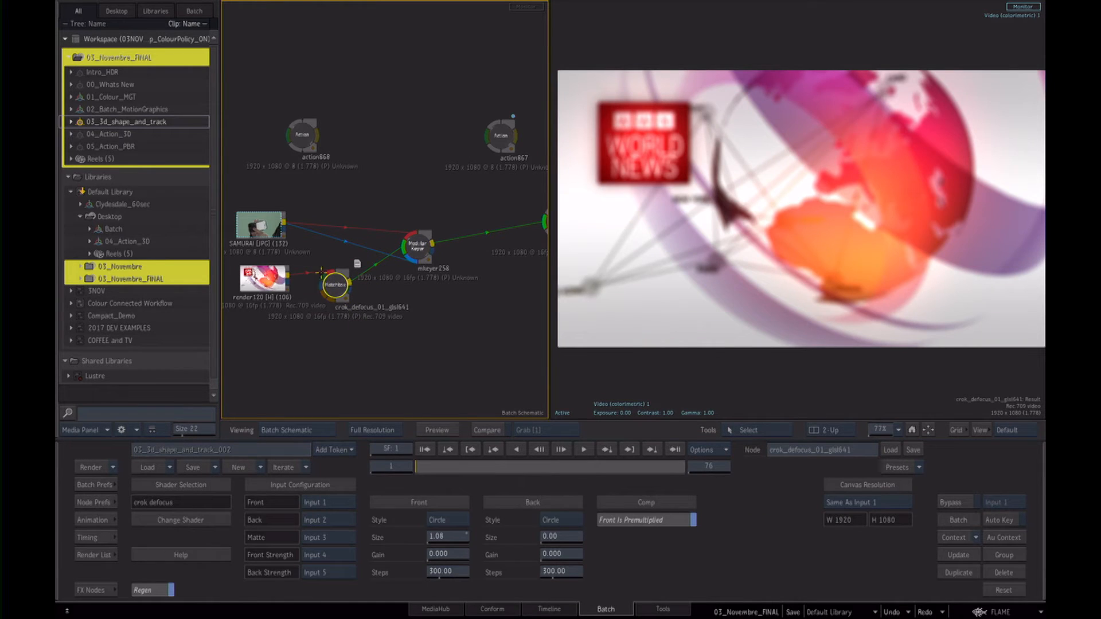
left_click_drag(327, 297, 336, 308)
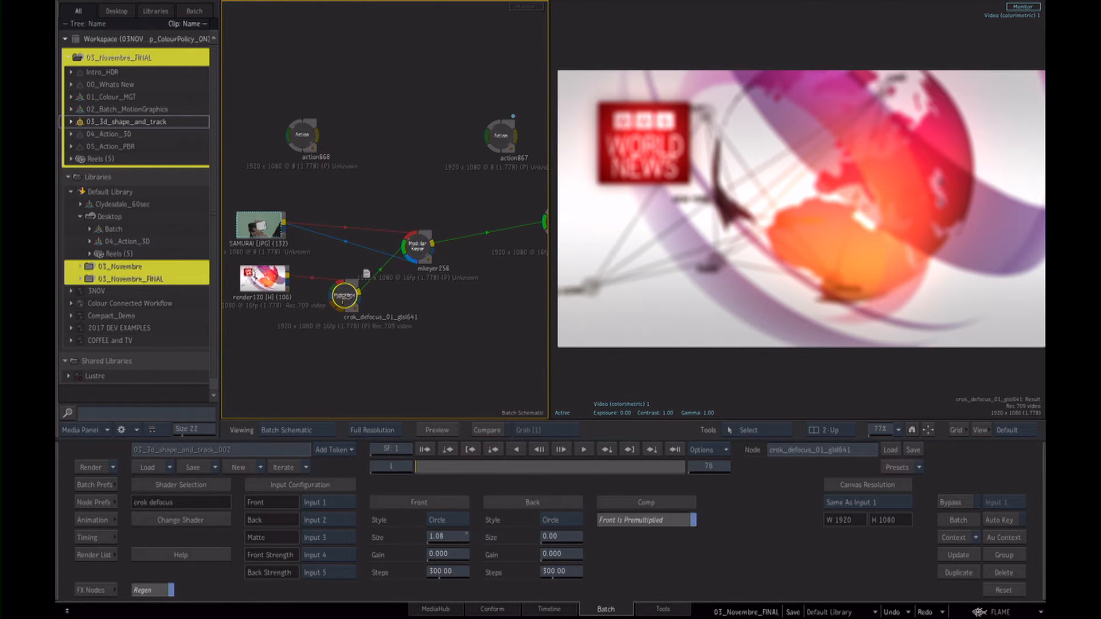
Open the new Modular Keyer and replace its schematic with the MasterK start mode setup.
left_click(417, 246)
left_click(391, 502)
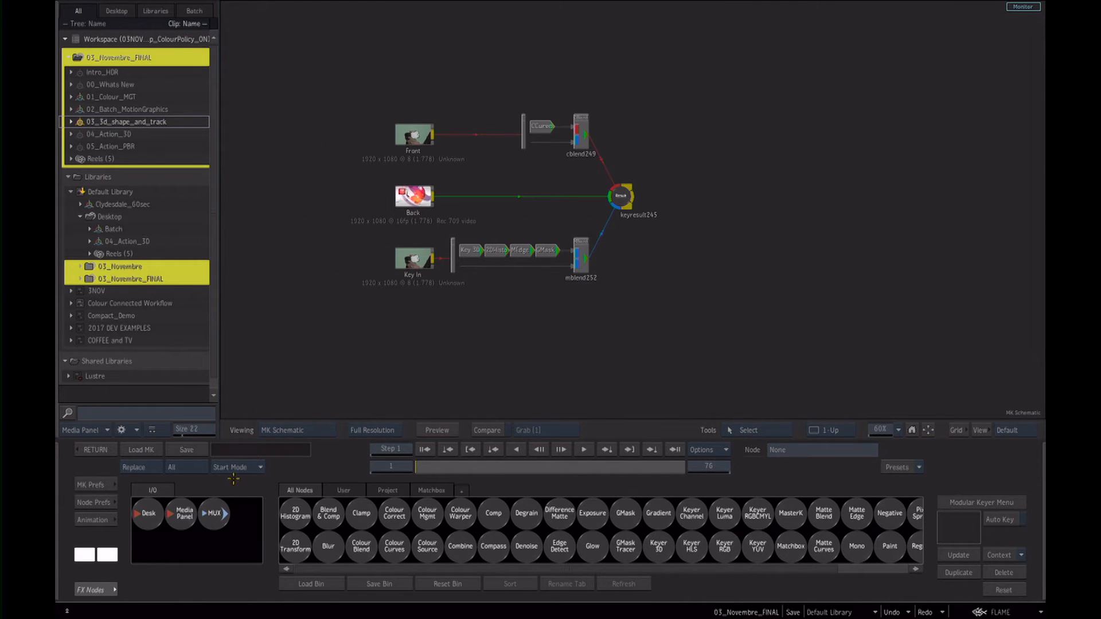
left_click(233, 468)
left_click(267, 411)
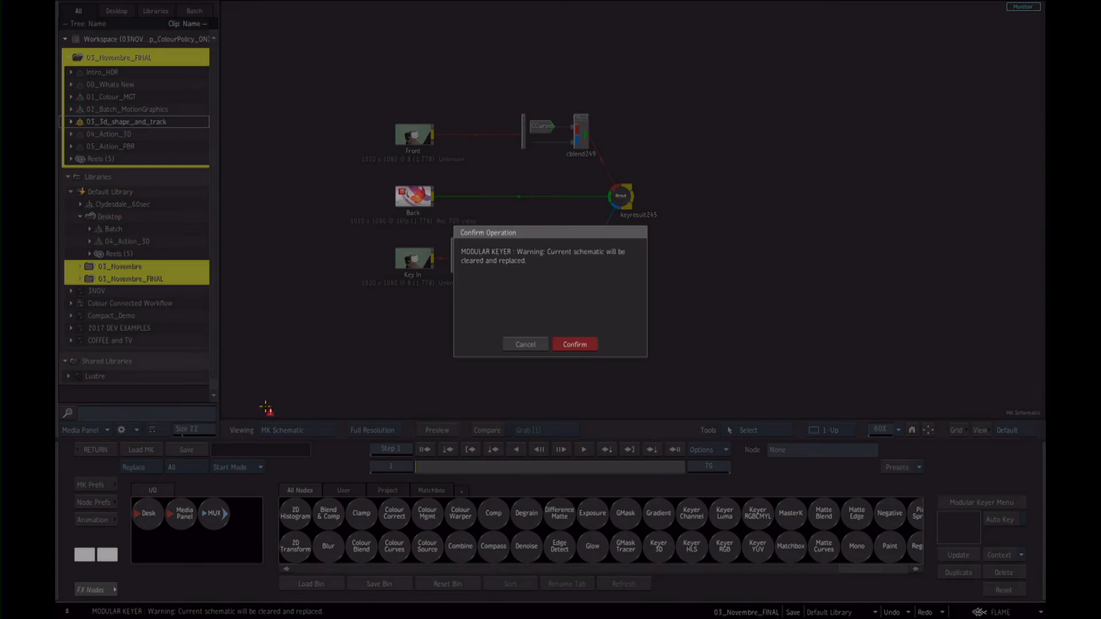
left_click(588, 346)
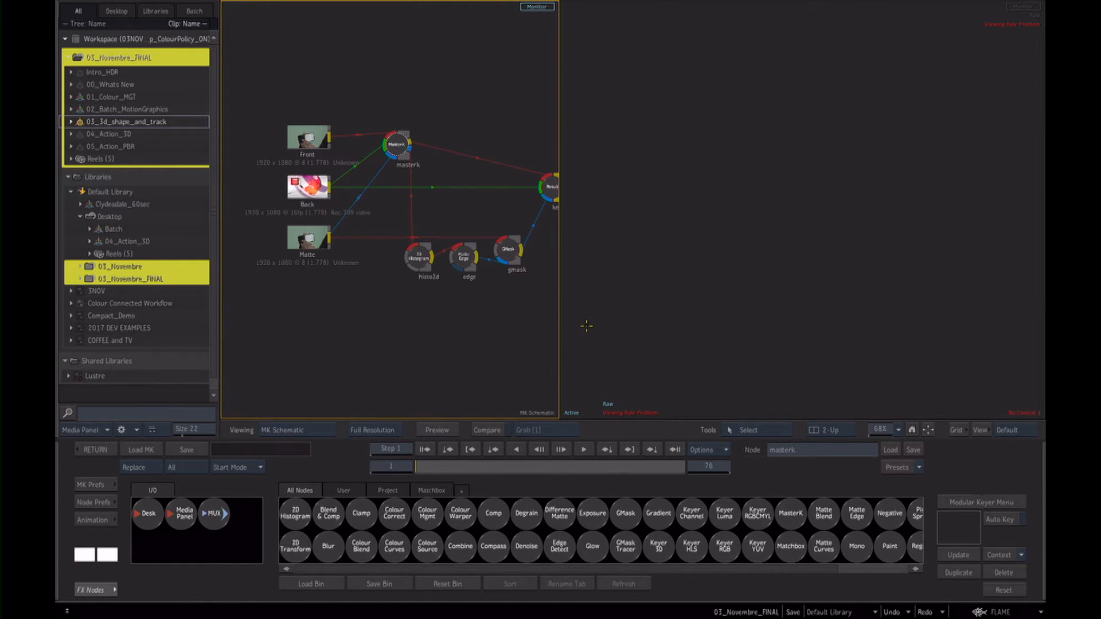
left_click(611, 333)
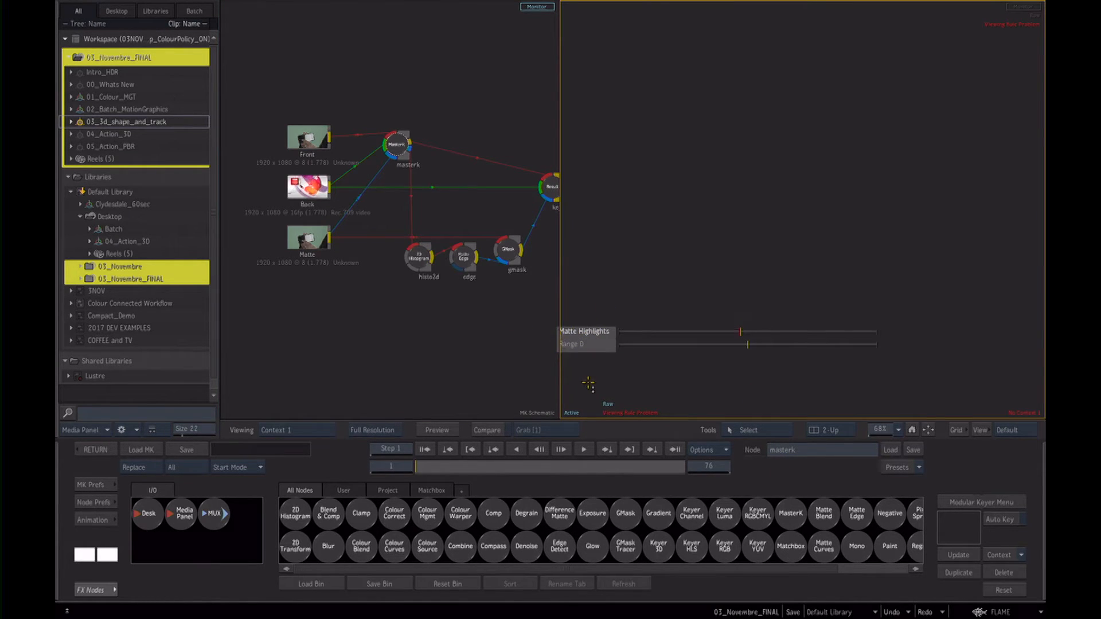
left_click(518, 390)
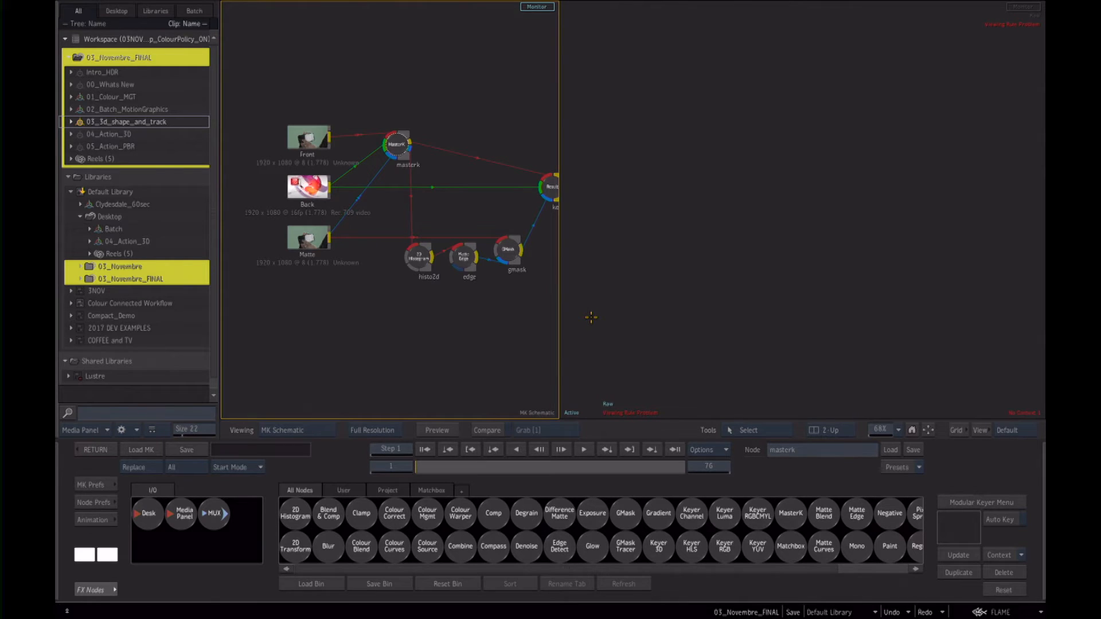
Examine the Batch & BFX default view layout options in the TL FX / Batch / BFX preferences, and close them.
left_click(978, 613)
mouse_move(968, 511)
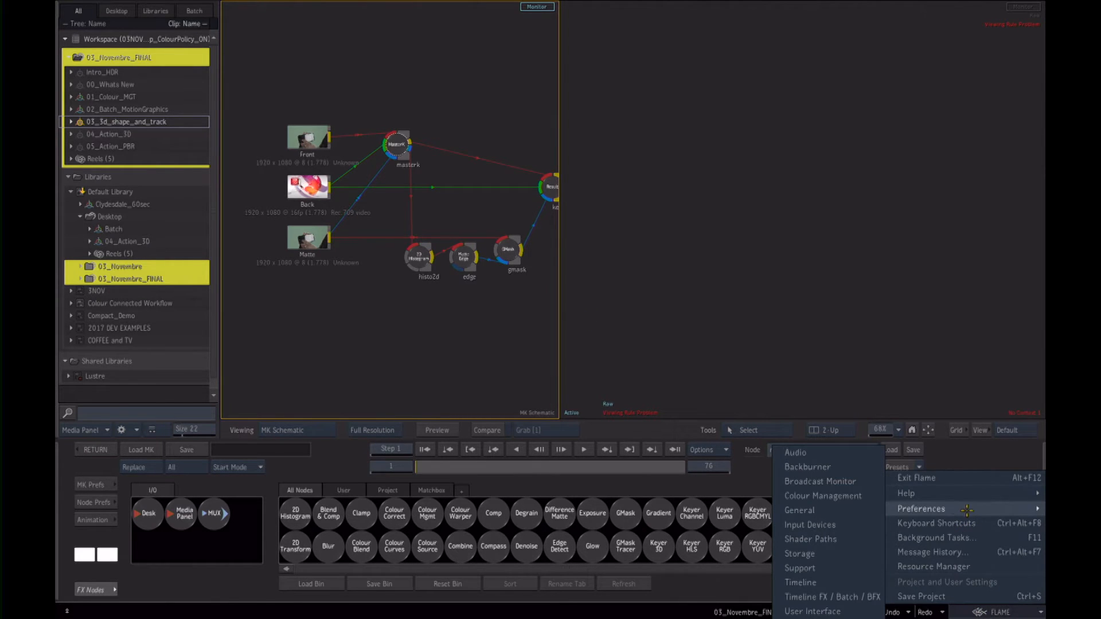
left_click(833, 598)
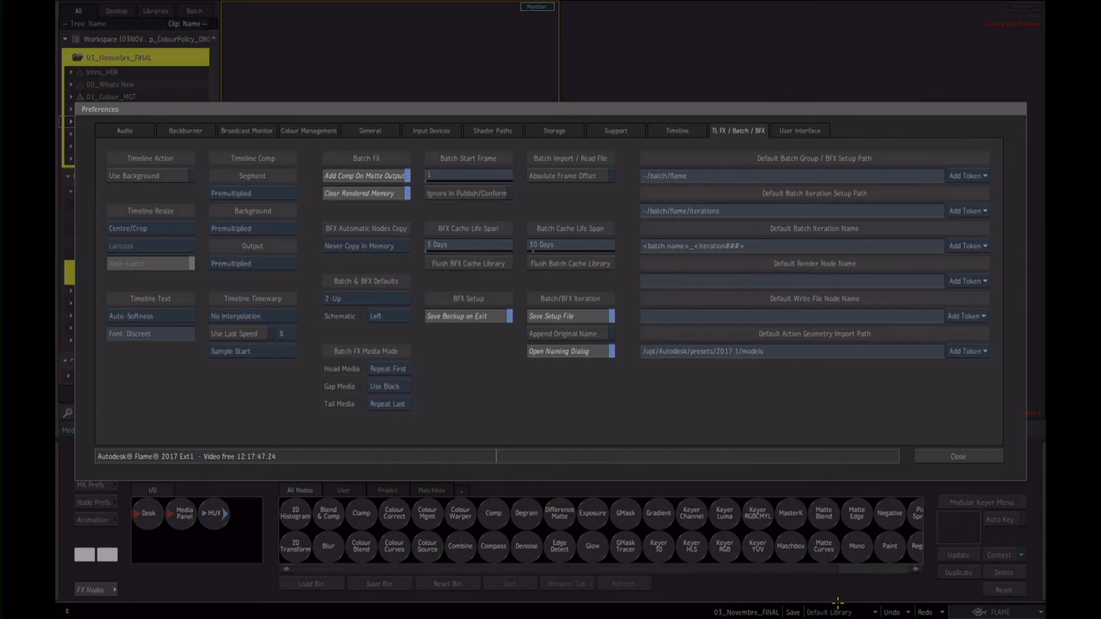
left_click(354, 298)
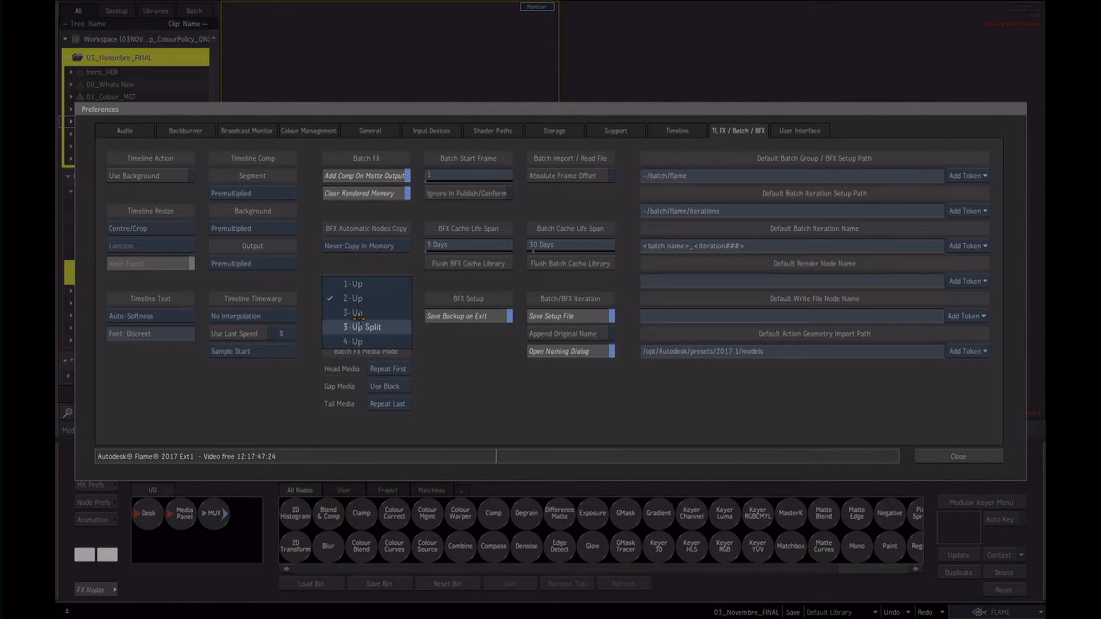
left_click(366, 317)
left_click(969, 457)
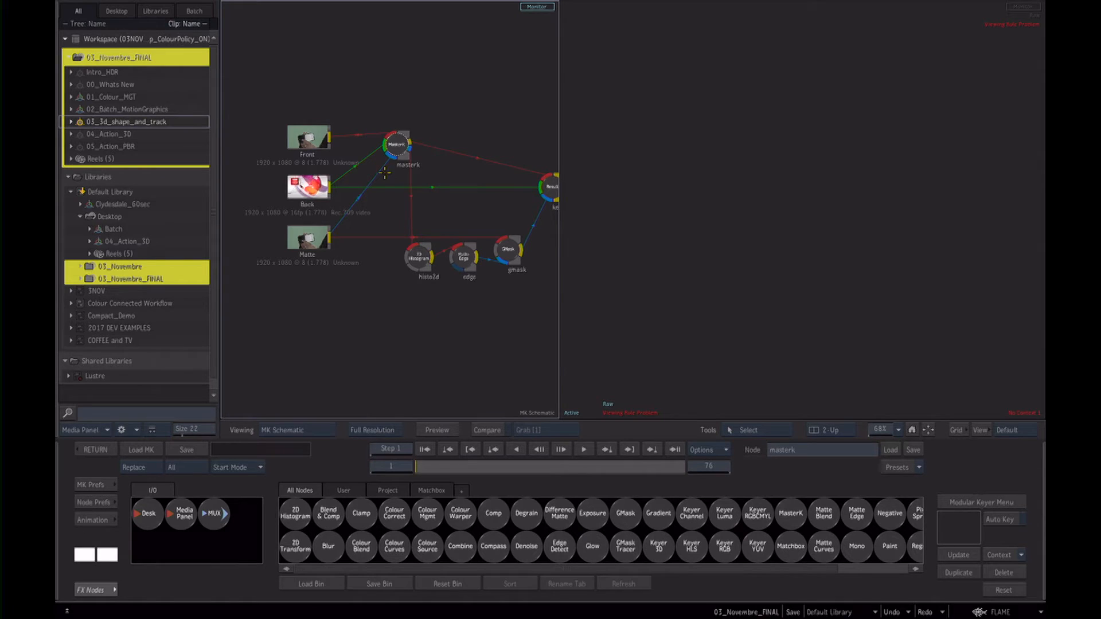
Move the masterk node slightly down, display its result beside the schematic and open its keying settings.
left_click_drag(397, 144, 399, 167)
key("F4")
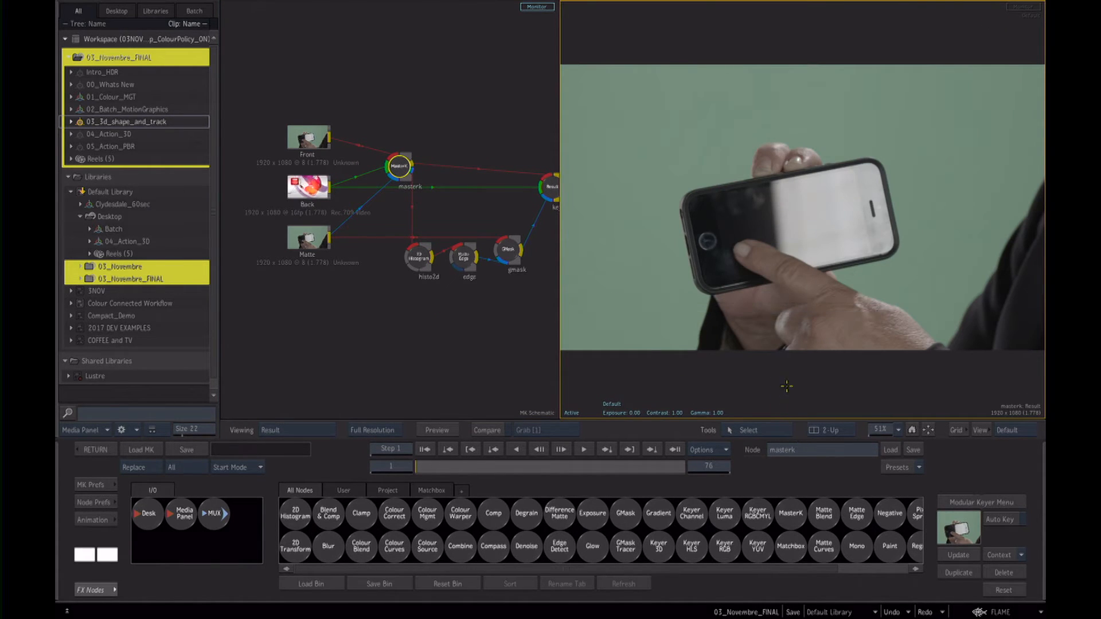
left_click(398, 166)
double_click(399, 166)
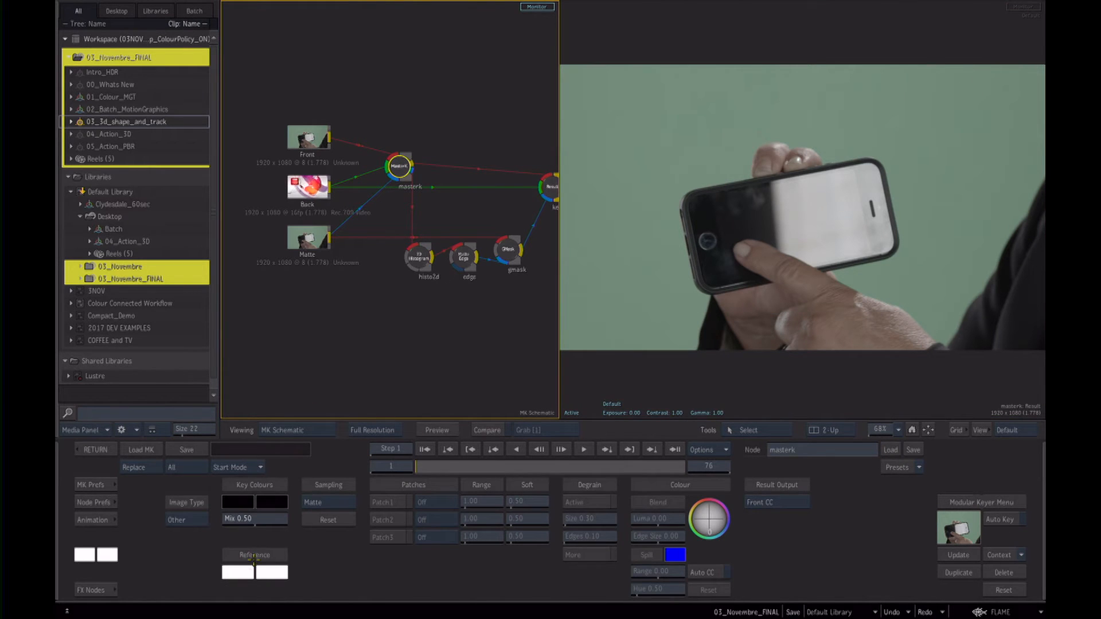
Sample the green backing as the MasterK key colour, display the OutMatte, and sample Patch1 as a black patch on the backing.
left_click(656, 152)
key("F3")
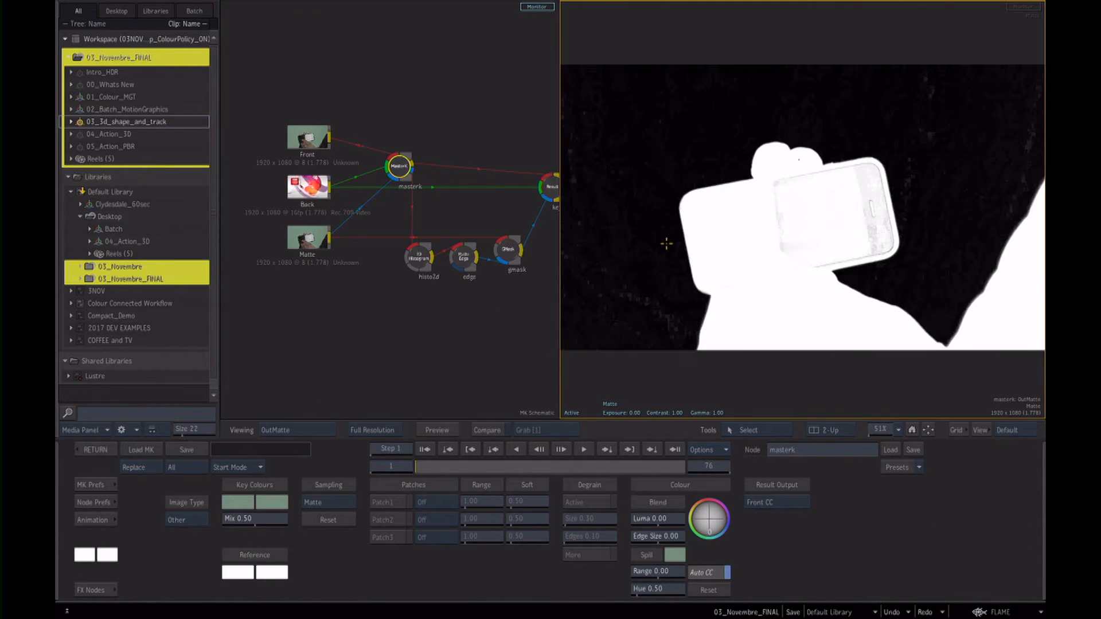
left_click(328, 502)
left_click(328, 459)
left_click(856, 166)
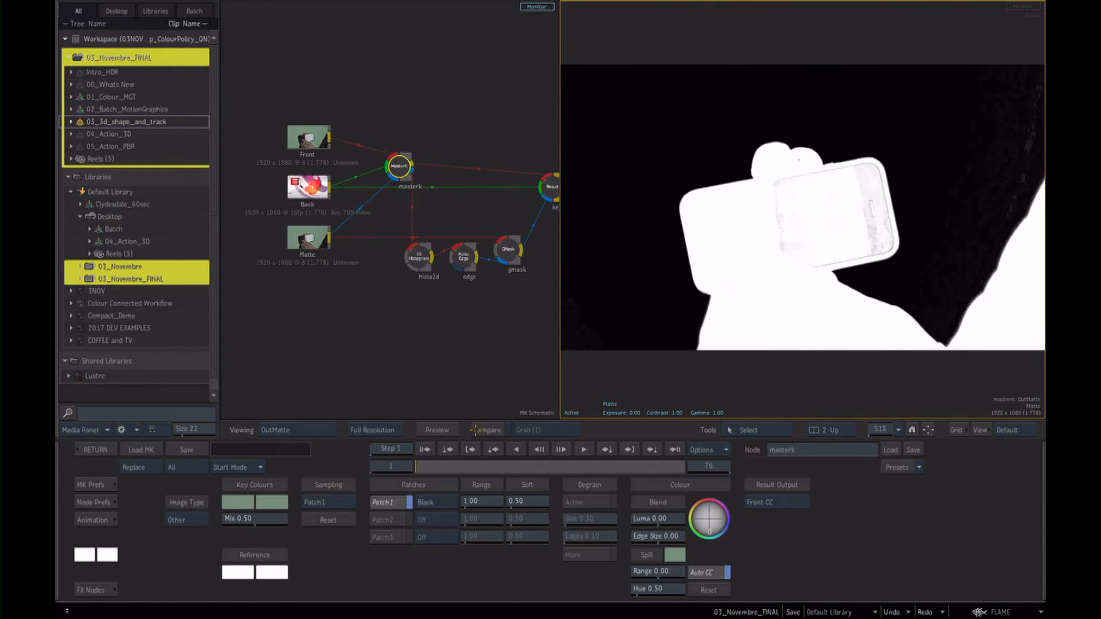
Set the MasterK sampling back to Matte and sample the grey areas of the phone screen to solidify the matte.
left_click(322, 505)
left_click(328, 544)
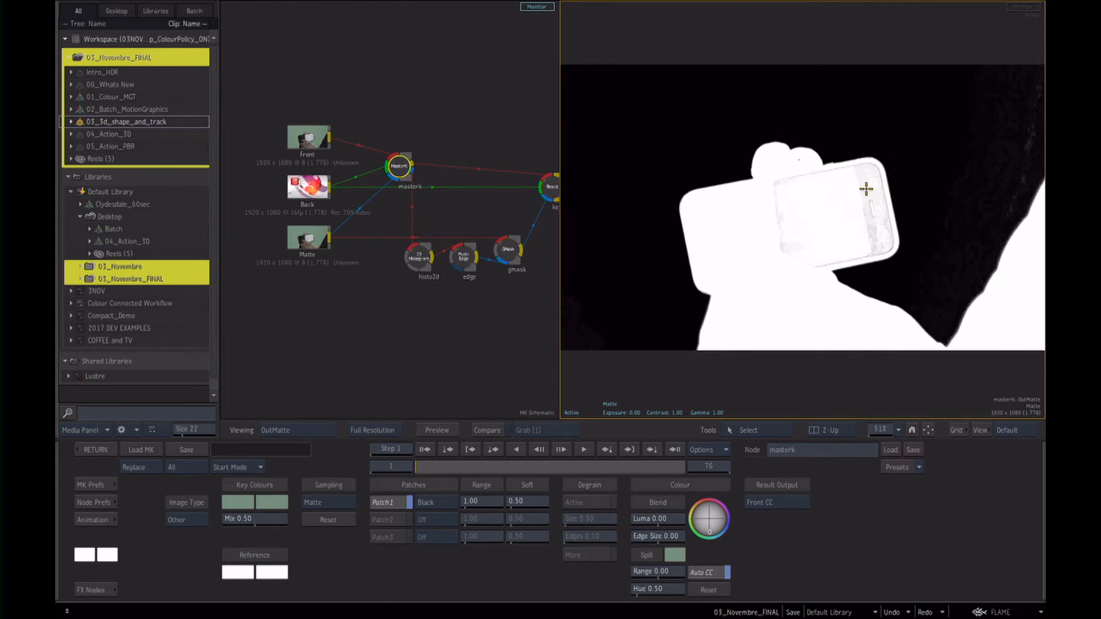
left_click(875, 220)
left_click_drag(873, 236, 861, 233)
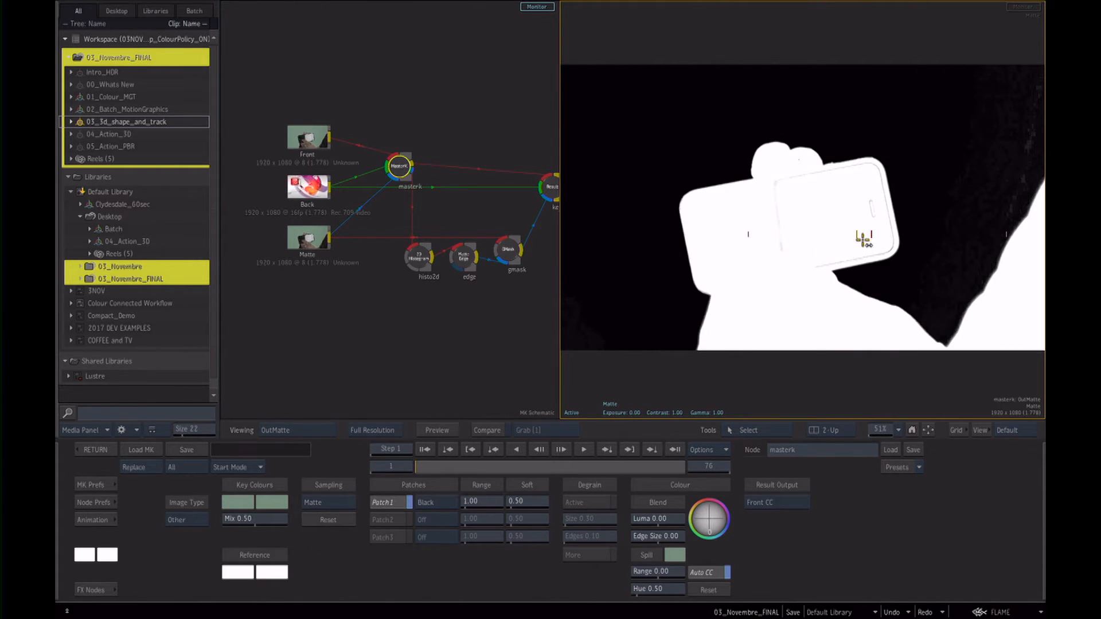
Dismiss the MasterK matte reset and set the sampling mode to Patch1.
left_click(336, 518)
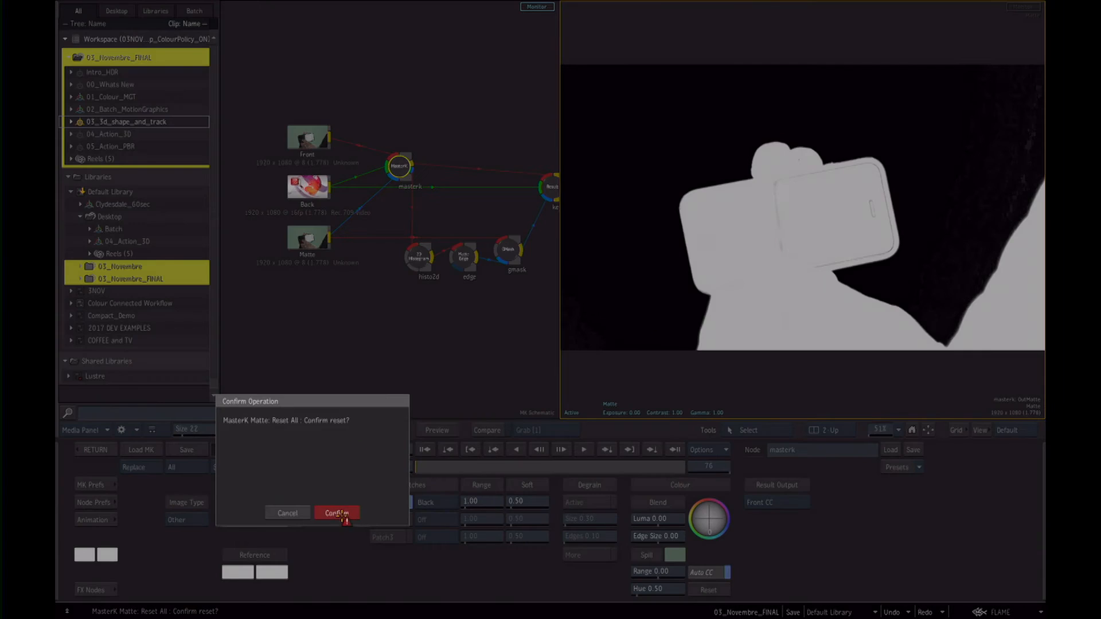
left_click(287, 511)
left_click(339, 503)
left_click(336, 459)
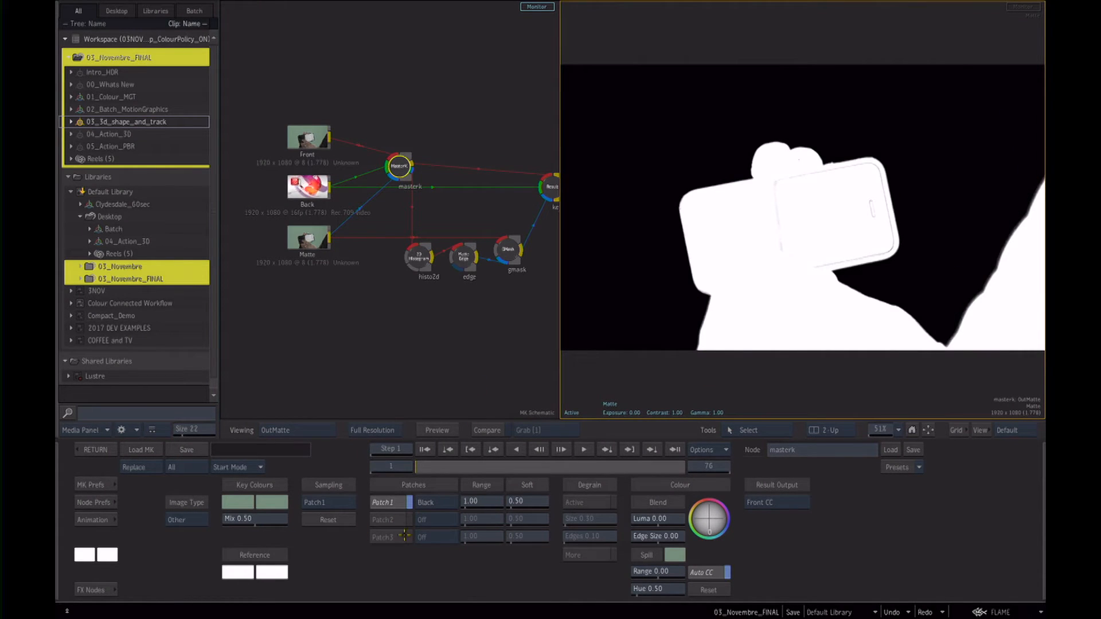
Set the MasterK sampling to Patch2 and sample the phone in the matte as a white patch.
left_click(324, 502)
left_click(347, 444)
left_click(768, 201)
scroll(784, 300, "down", 2)
scroll(784, 300, "up", 1)
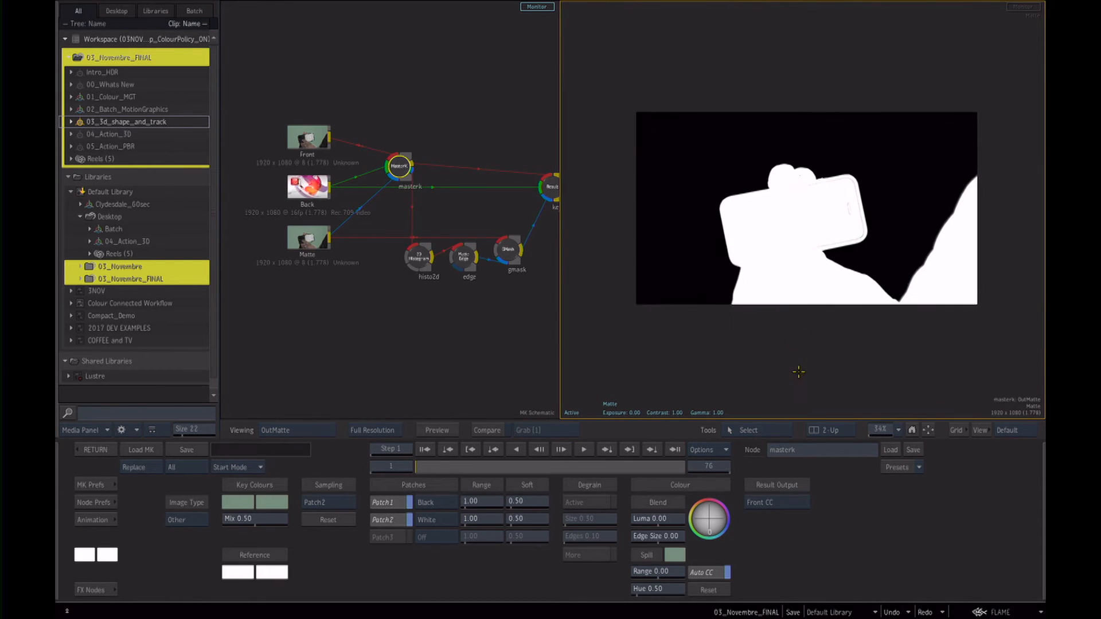
Try Shrink on the edge node's matte and switch it back off.
left_click(462, 258)
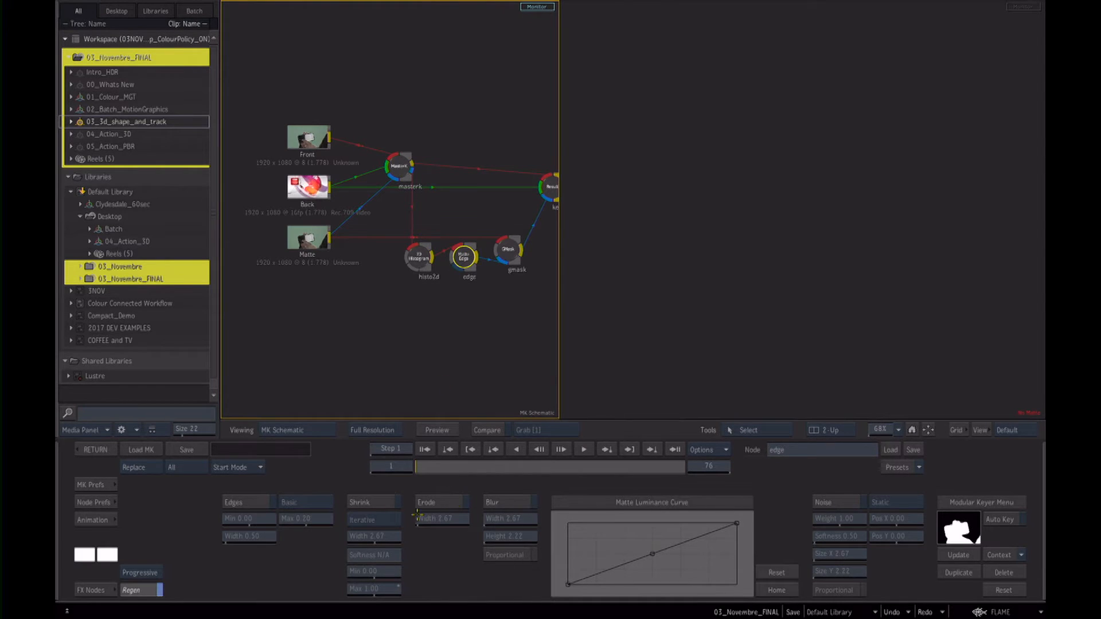
left_click(370, 502)
left_click(730, 300)
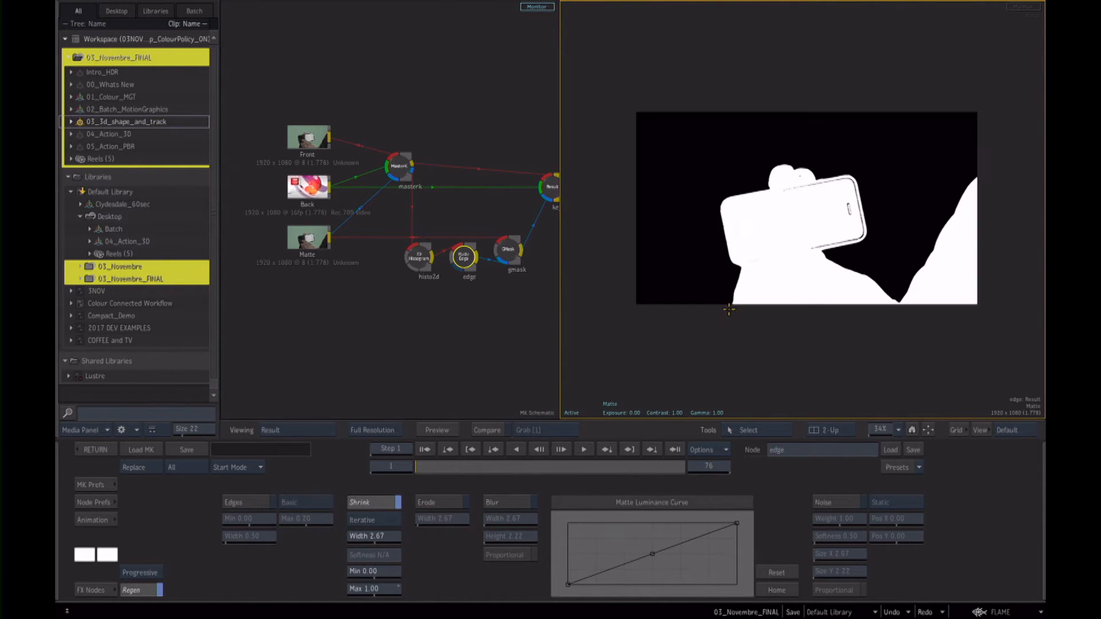
left_click(370, 503)
Set the histo2d node's maximum input level to 0.748 and route the result view to the monitor.
left_click(419, 257)
mouse_move(675, 554)
left_mouse_down()
mouse_move(648, 553)
mouse_move(628, 532)
mouse_move(654, 553)
left_mouse_up()
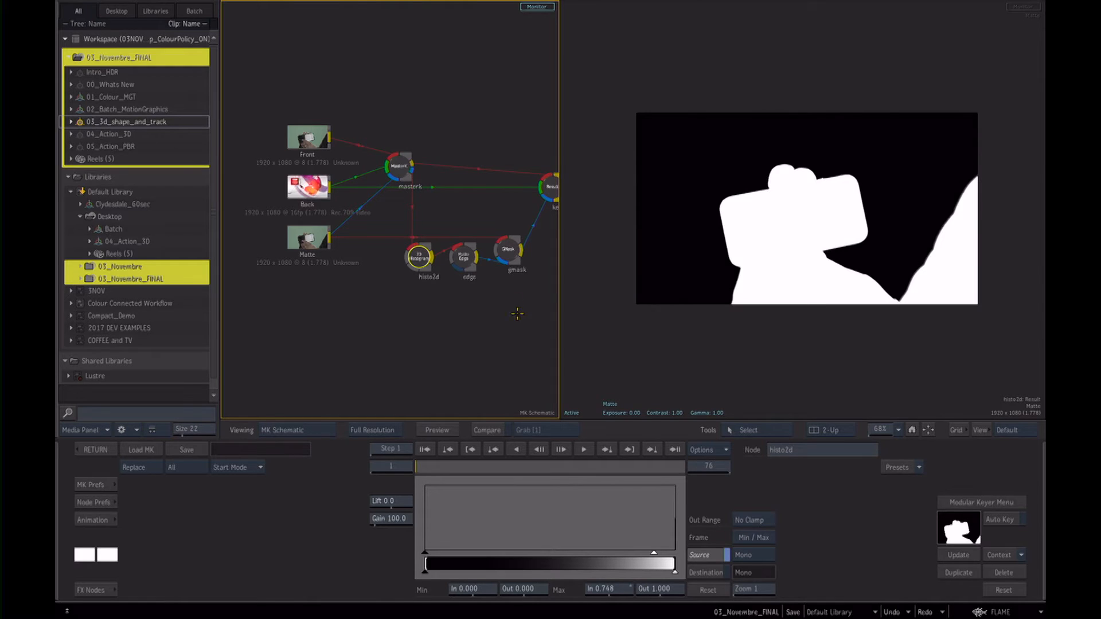
left_click(1023, 6)
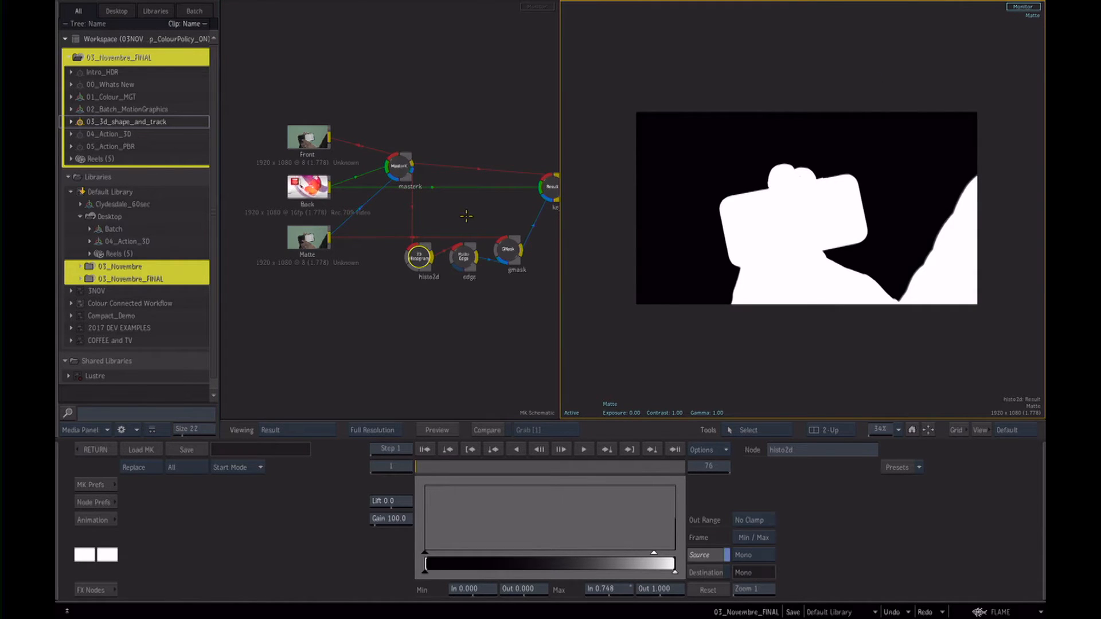
Inspect the keyresult composite beside a wider schematic and compare it with the edge node's matte.
left_click(437, 224)
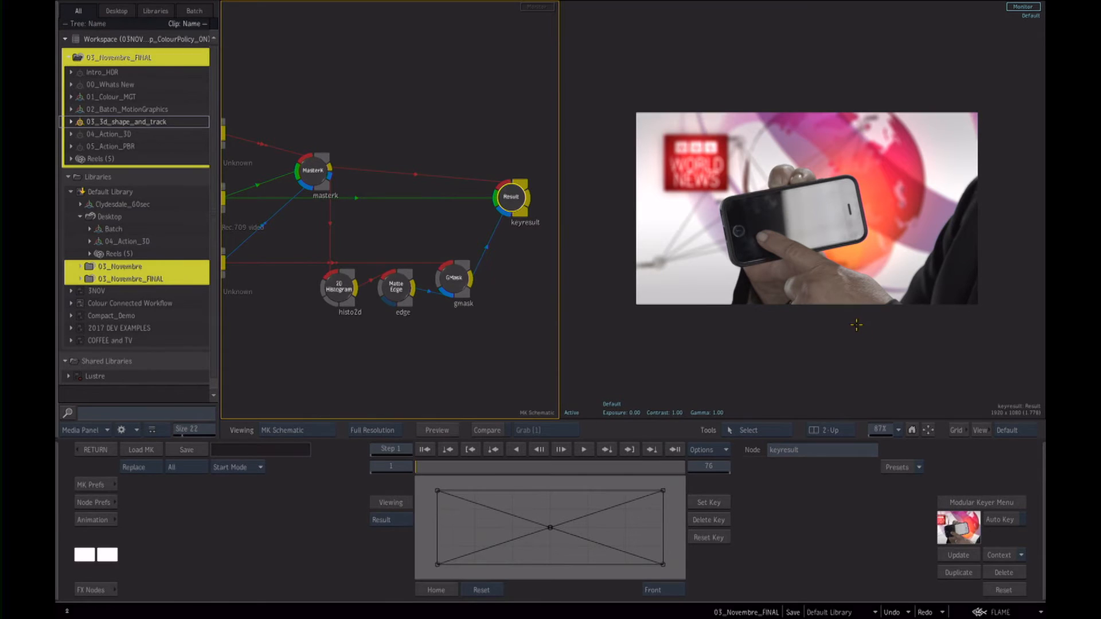
left_click_drag(564, 273, 631, 273)
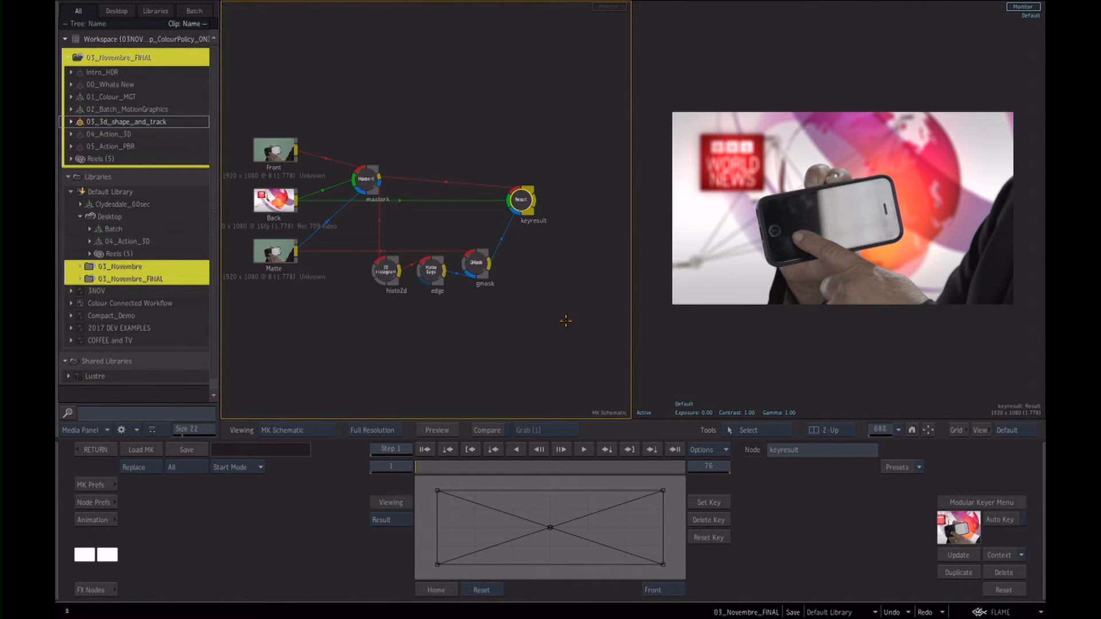
left_click(427, 290)
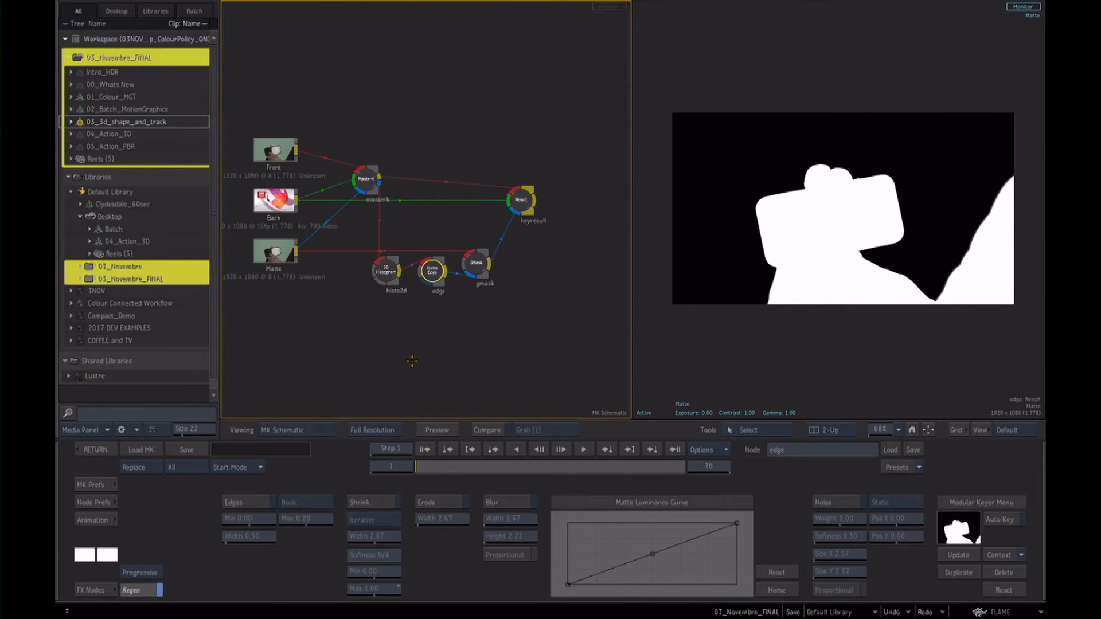
left_click(519, 202)
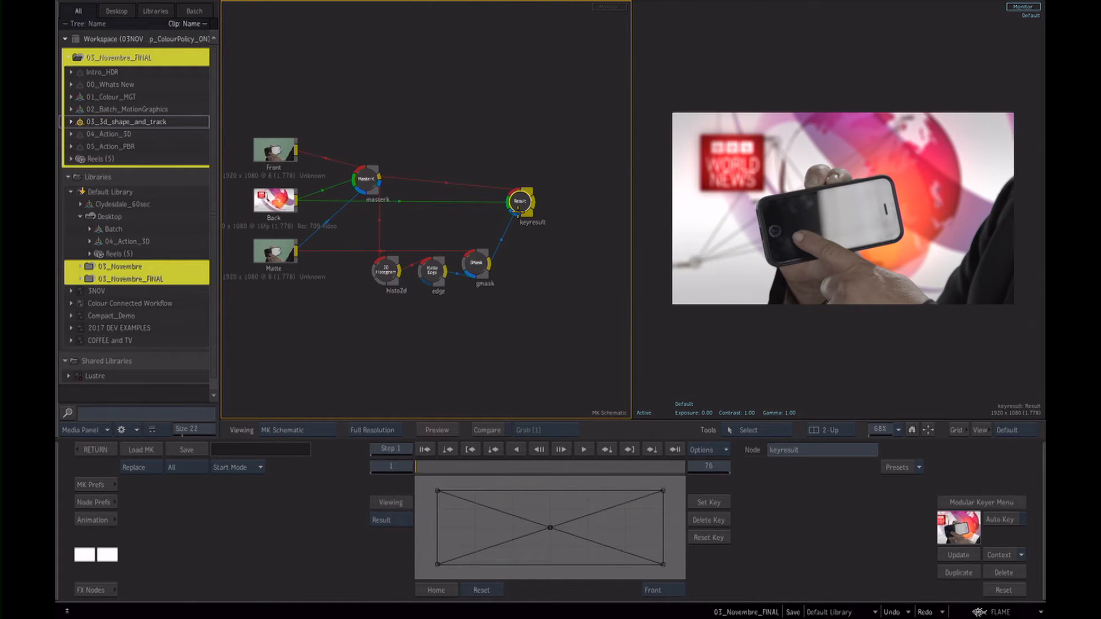
Add a Matchbox node and browse the bookmarked MatchboxShaderCollection/shaders folder to the crok light wrap shaders.
mouse_move(401, 617)
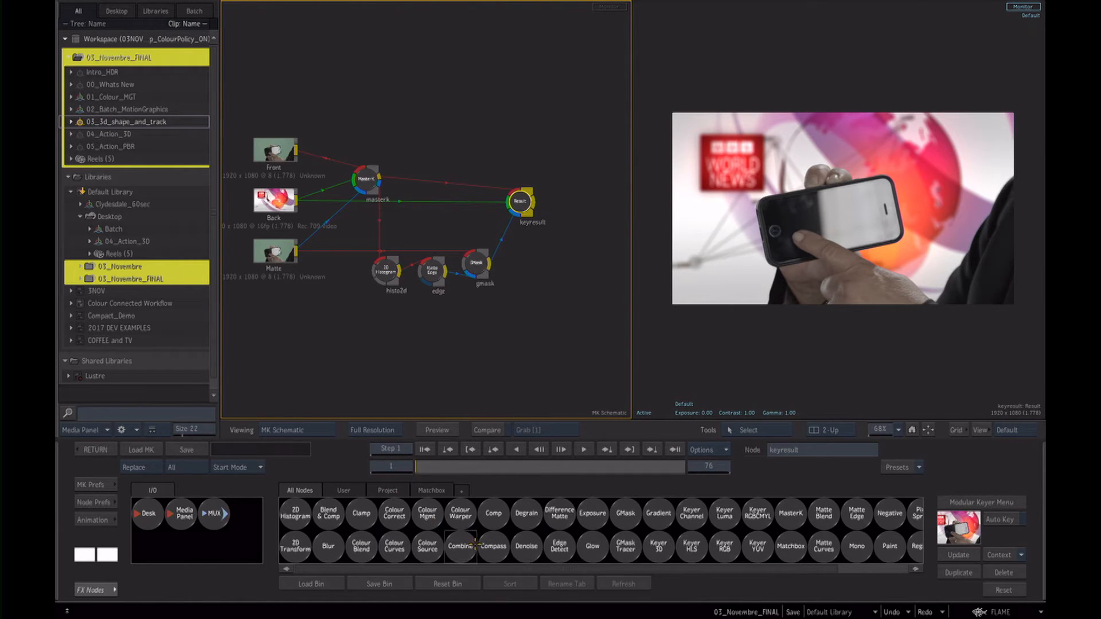
key("m")
double_click(708, 546)
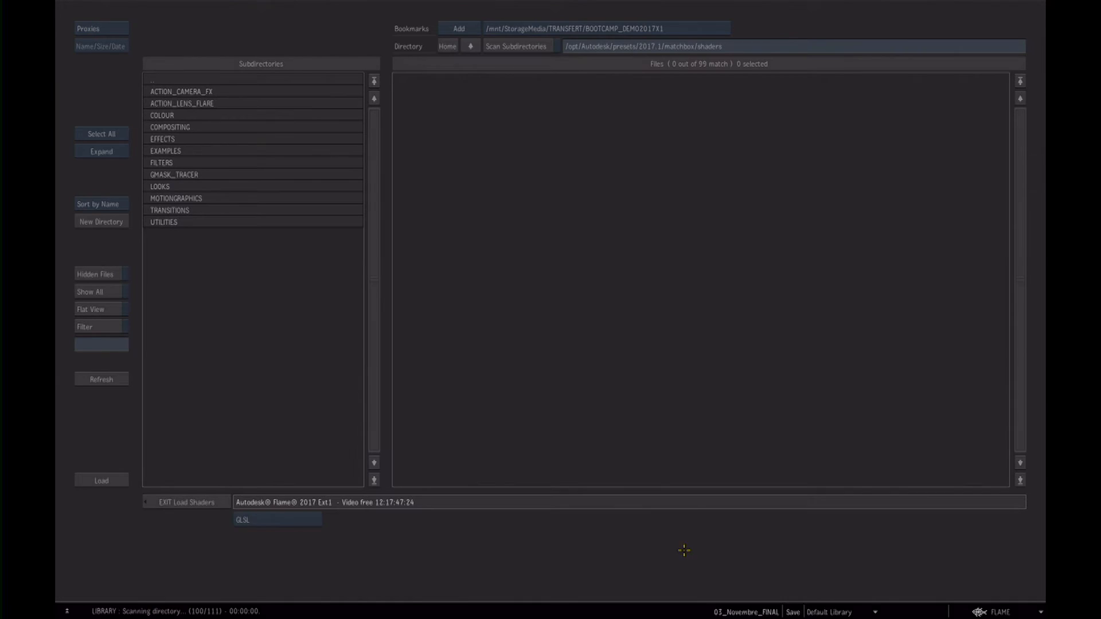
left_click(568, 28)
left_click(580, 16)
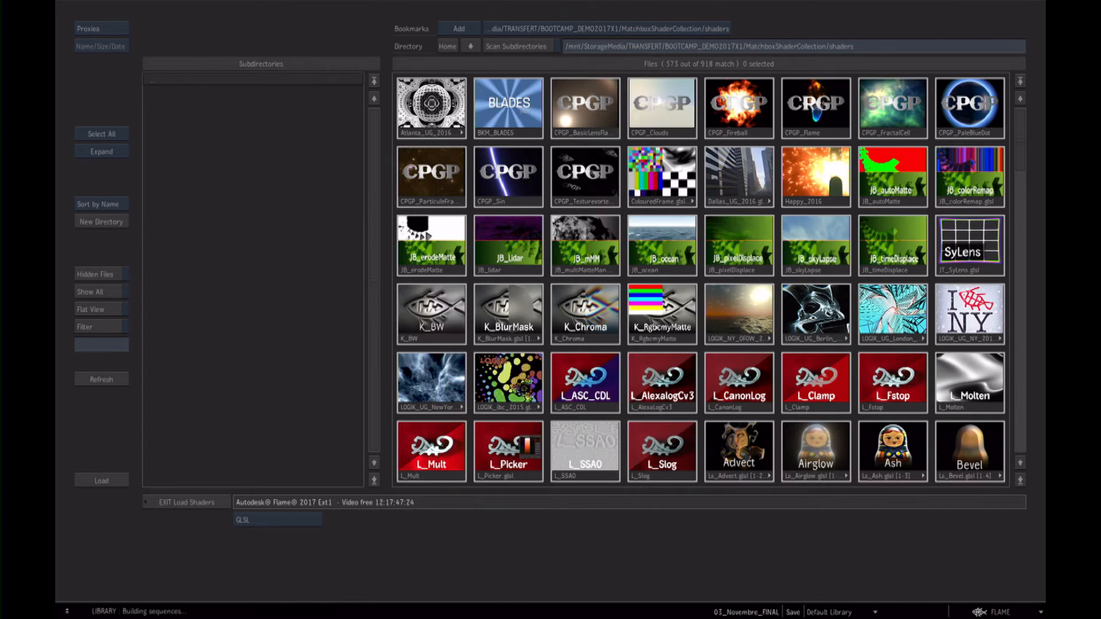
left_click_drag(1021, 150, 1011, 382)
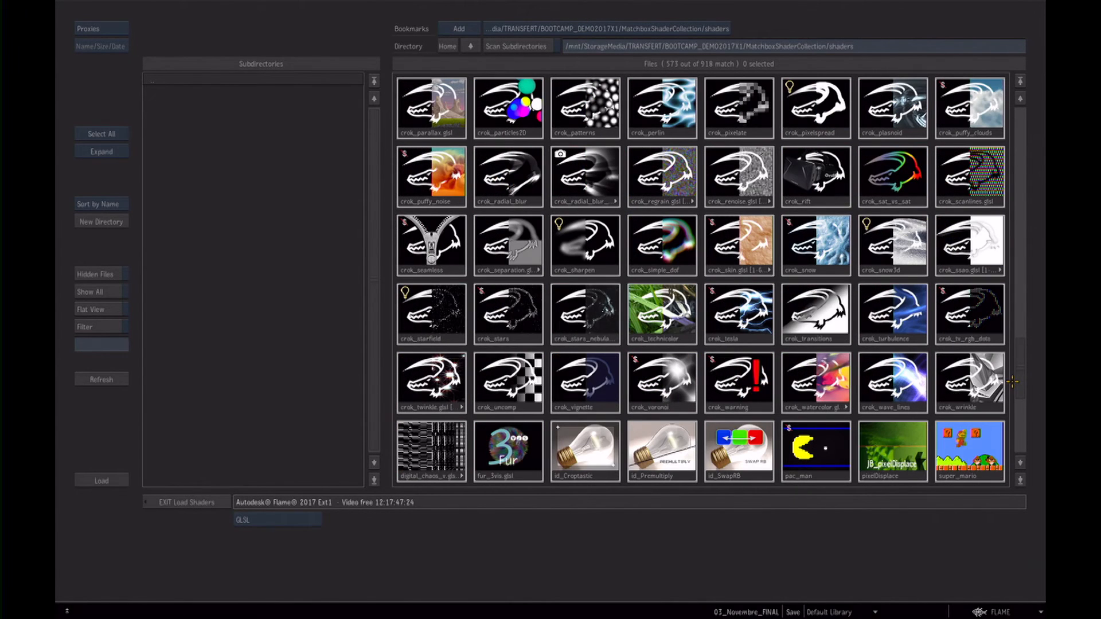
scroll(1010, 382, "up", 3)
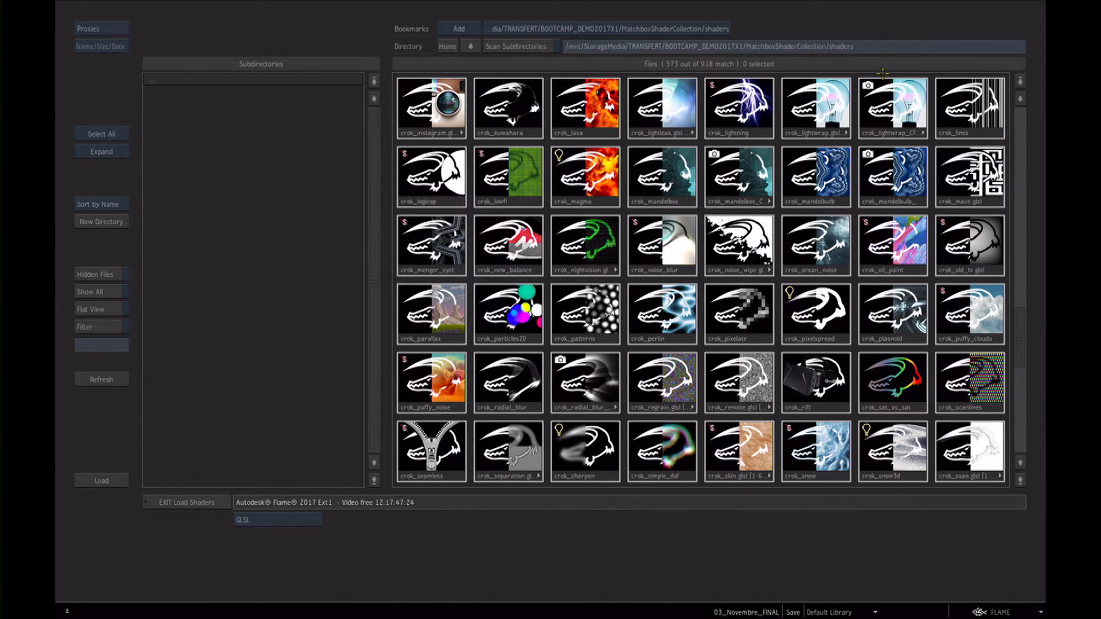
Load the crok_lightwrap_CFX shader and place its Matchbox node above the masterk-to-keyresult connection.
left_click(892, 113)
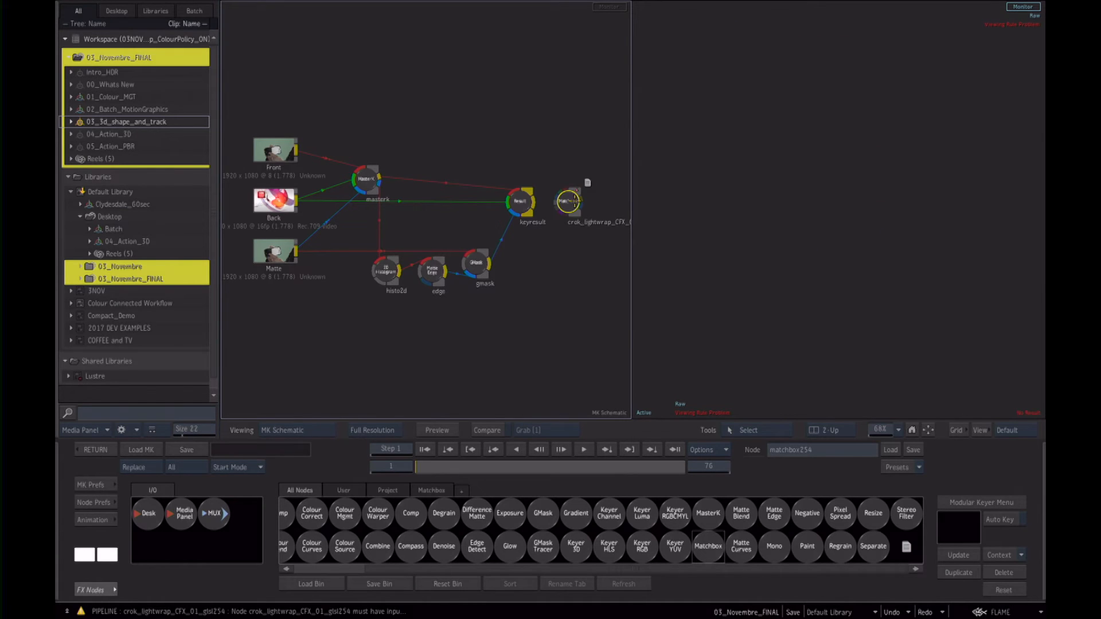
left_click_drag(568, 201, 464, 148)
scroll(464, 148, "up", 3)
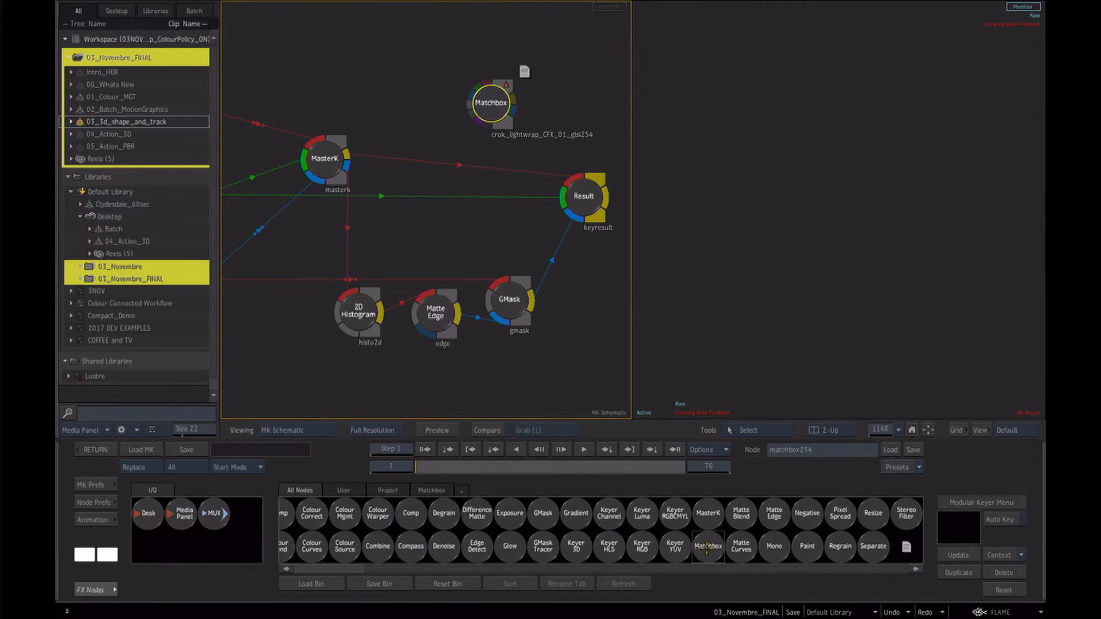
Add a second Matchbox node with the crok_lightwrap shader and remove the crok_lightwrap_CFX node from the schematic.
double_click(702, 546)
double_click(815, 129)
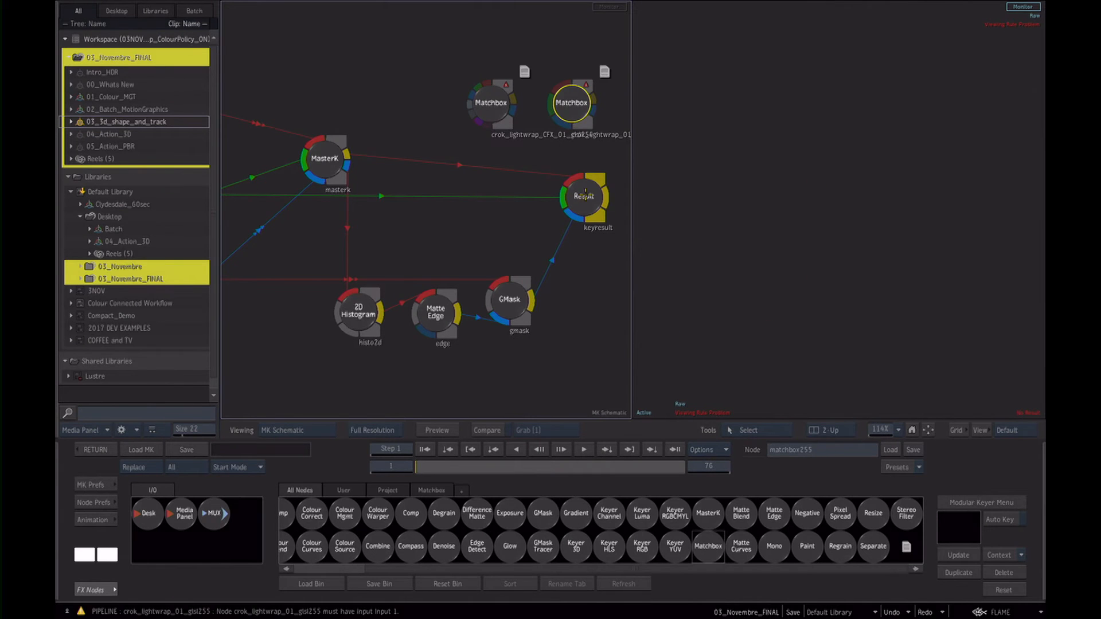
left_click_drag(491, 104, 438, 345)
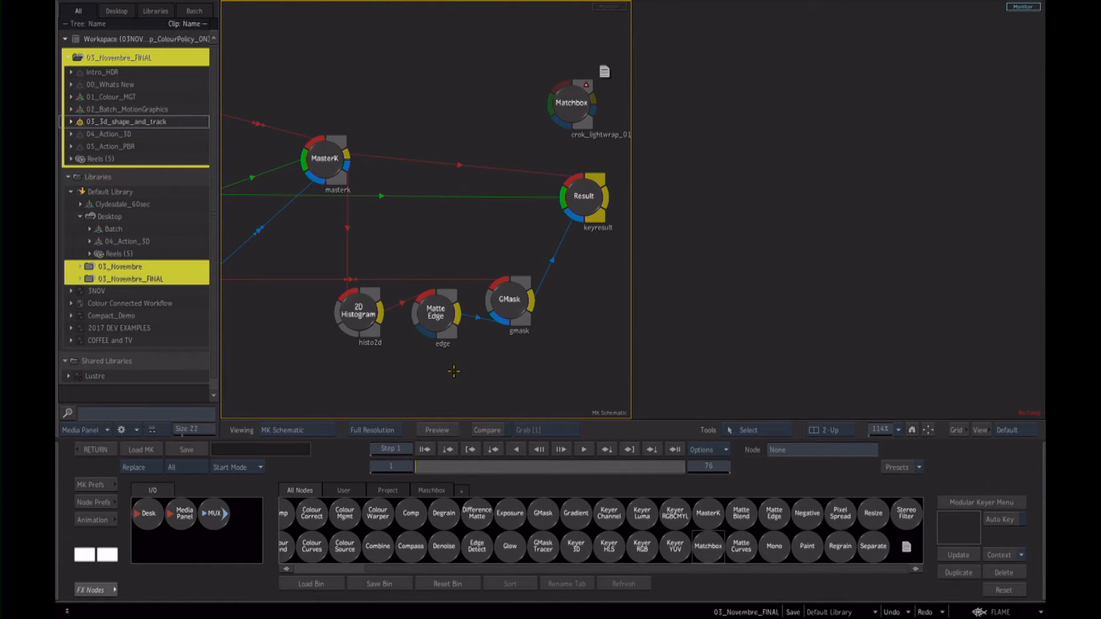
Place the crok_lightwrap node above masterk and connect the masterk result, the Back clip and the masterk matte to its inputs.
left_click_drag(572, 102, 425, 128)
scroll(428, 210, "down", 5)
scroll(467, 208, "up", 5)
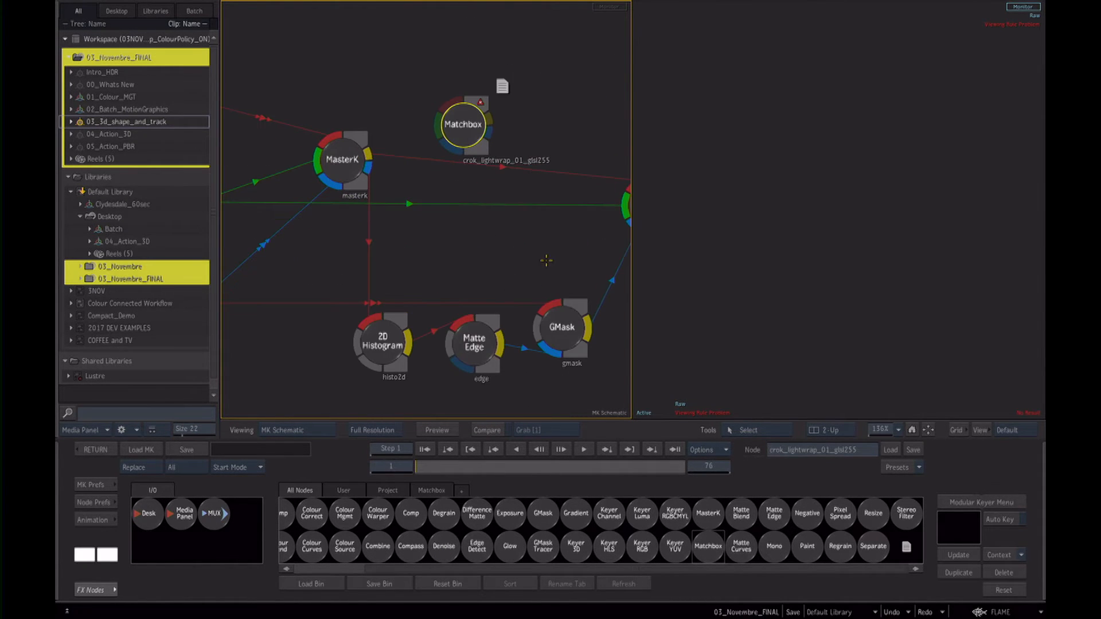
left_click_drag(442, 109, 372, 151)
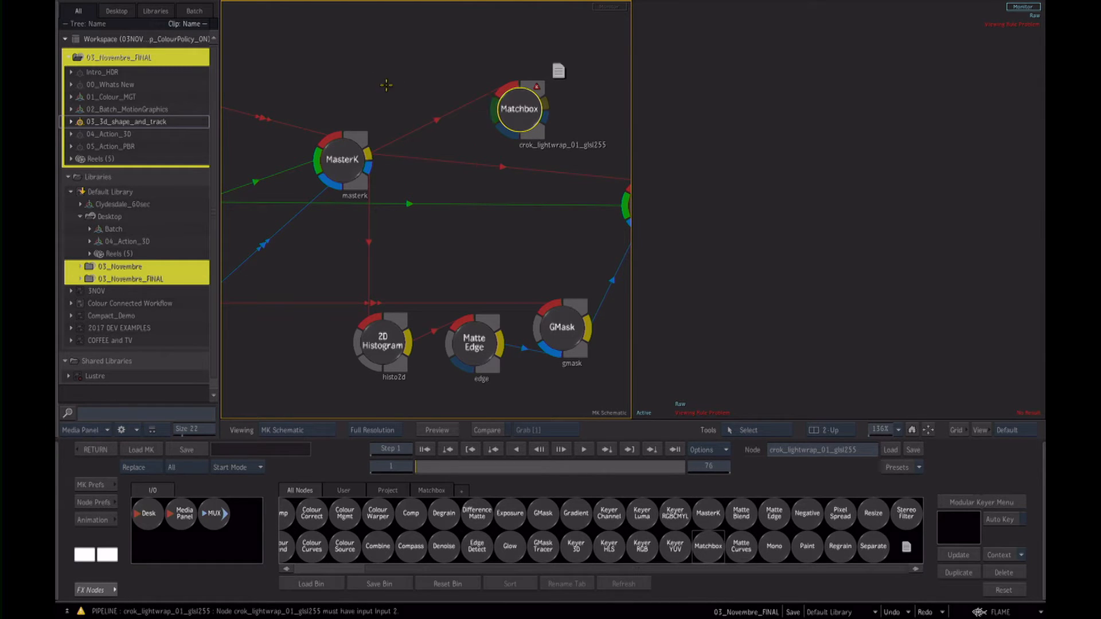
key("f")
left_click_drag(502, 165, 516, 137)
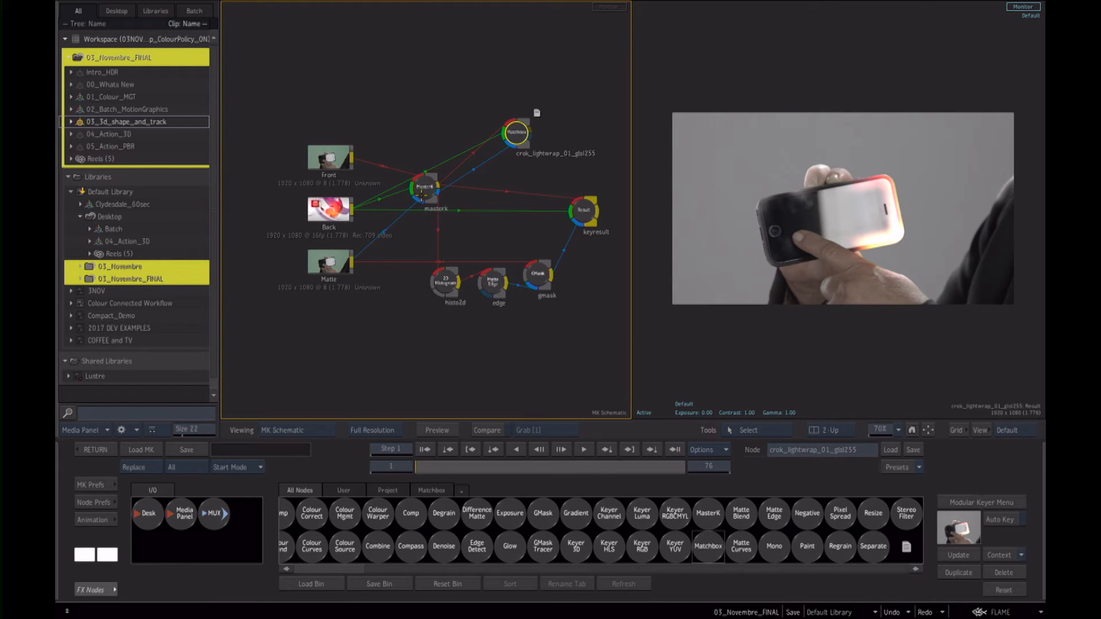
View the masterk node and change its Result Output from Front CC to Result.
left_click(421, 195)
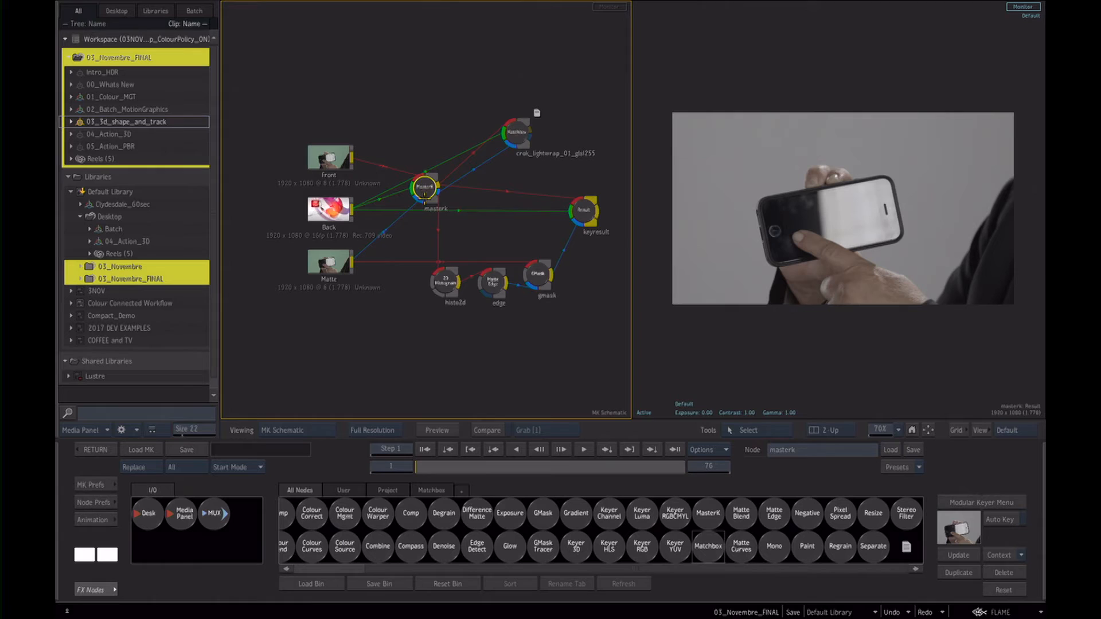
double_click(430, 178)
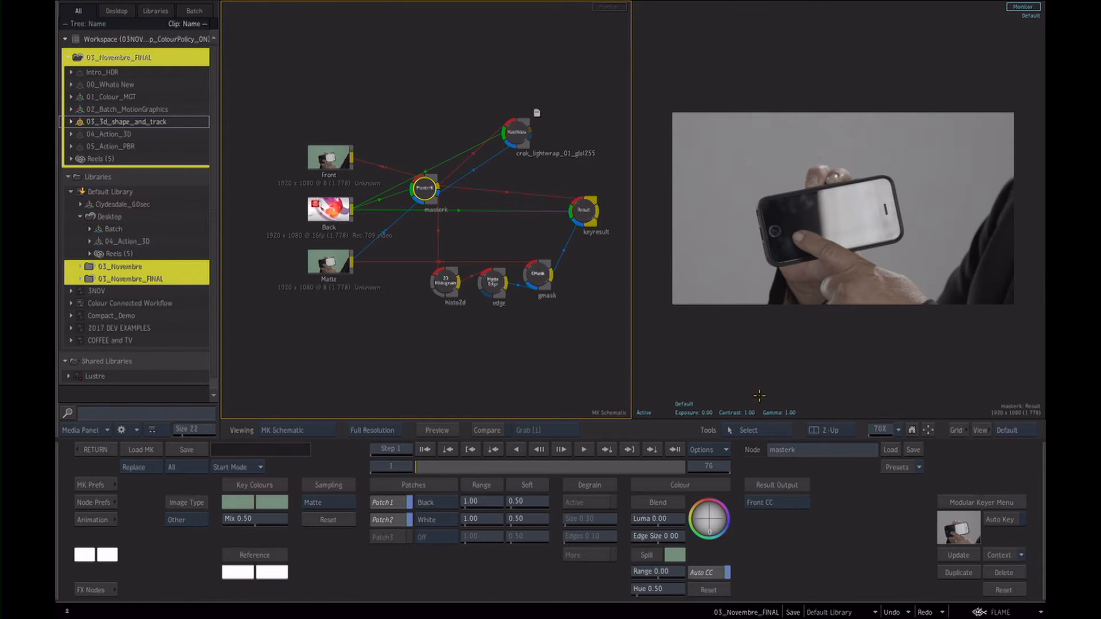
left_click(771, 502)
left_click(773, 523)
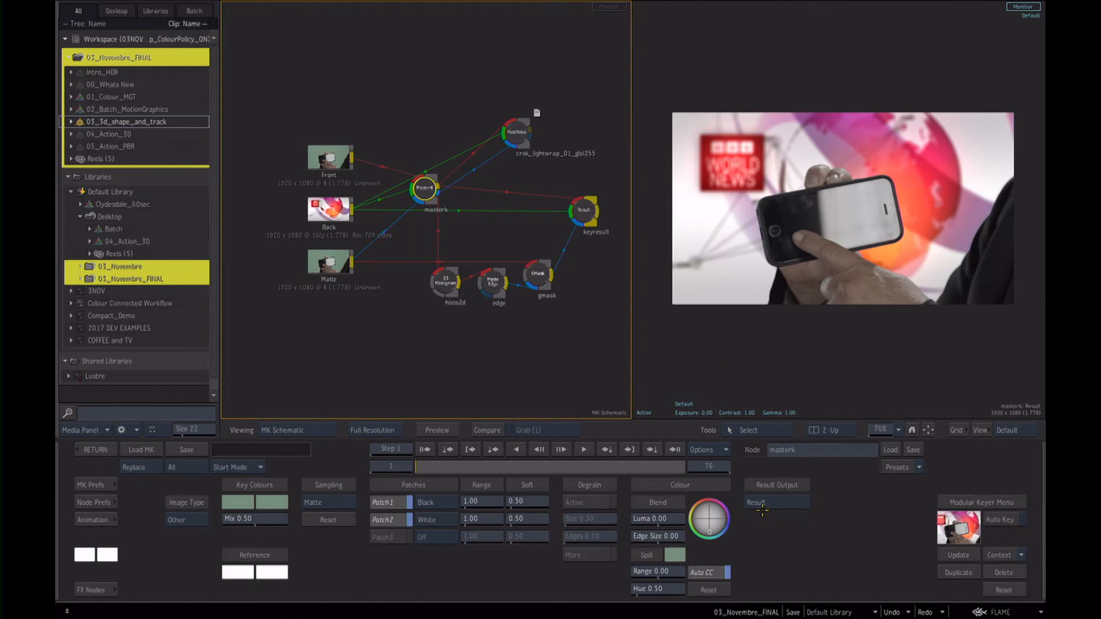
Open the crok_lightwrap settings and set the Lightwrap Matte threshold to 0.26 and gain to 0.86.
double_click(515, 132)
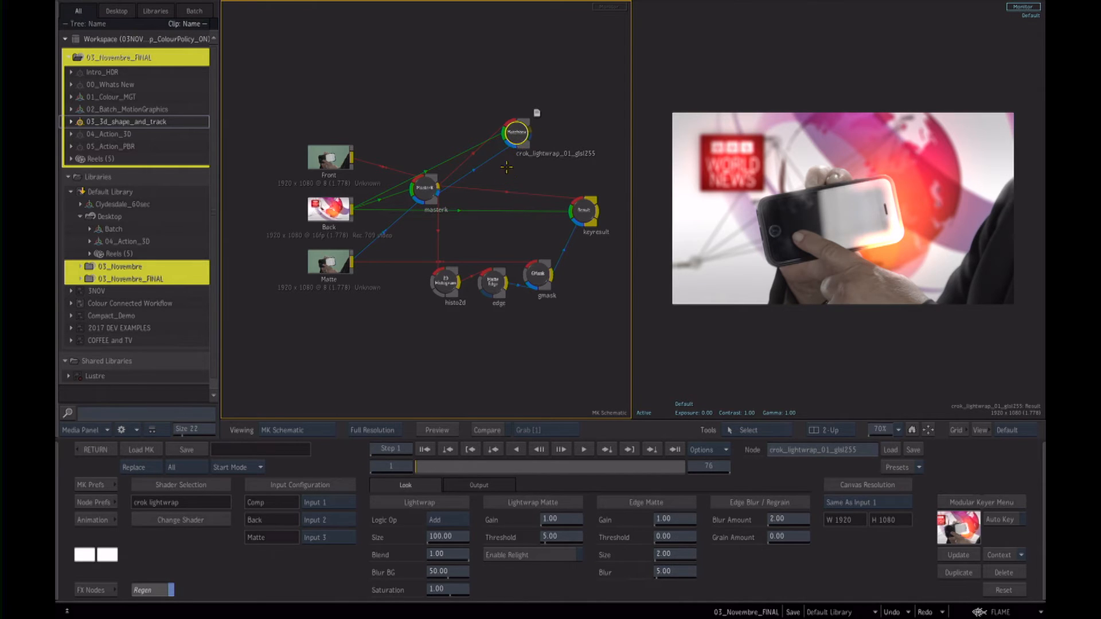
left_click_drag(509, 133, 507, 132)
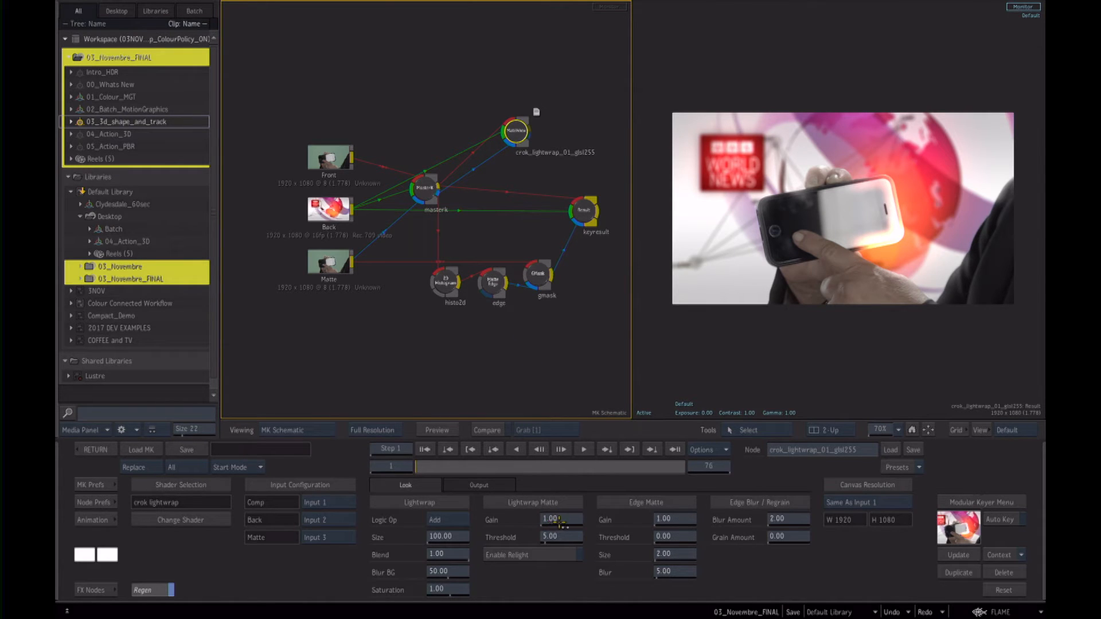
left_click_drag(553, 538, 428, 546)
left_click_drag(561, 517, 555, 523)
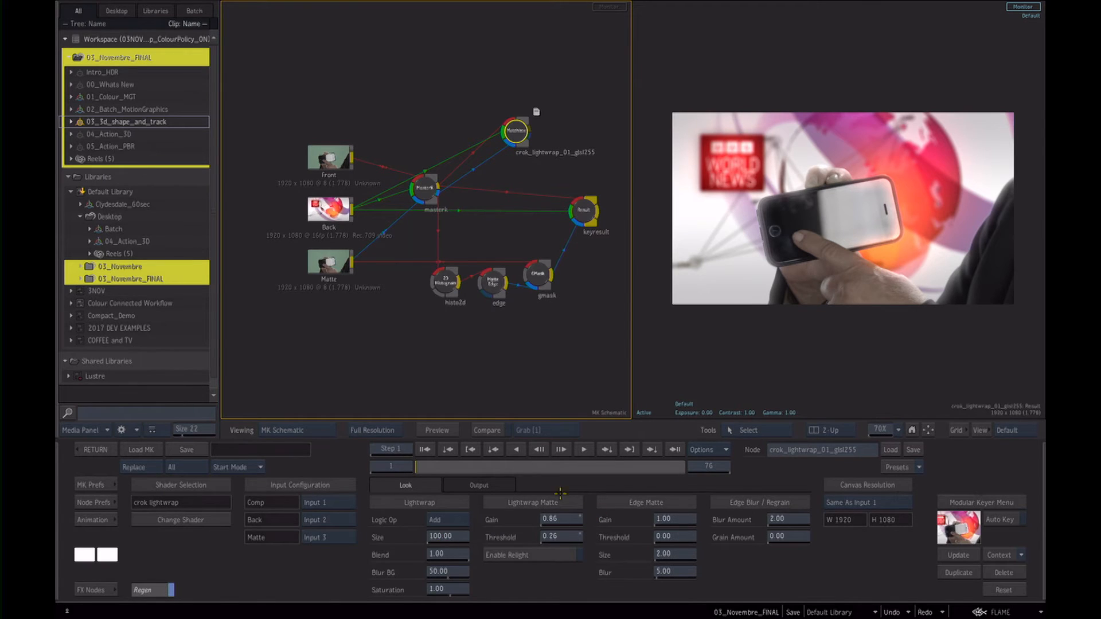
Enlarge the result view and refine the light wrap with size 169.50 and Lightwrap Matte gain 0.56.
left_click_drag(632, 358, 572, 379)
left_click_drag(441, 536, 571, 540)
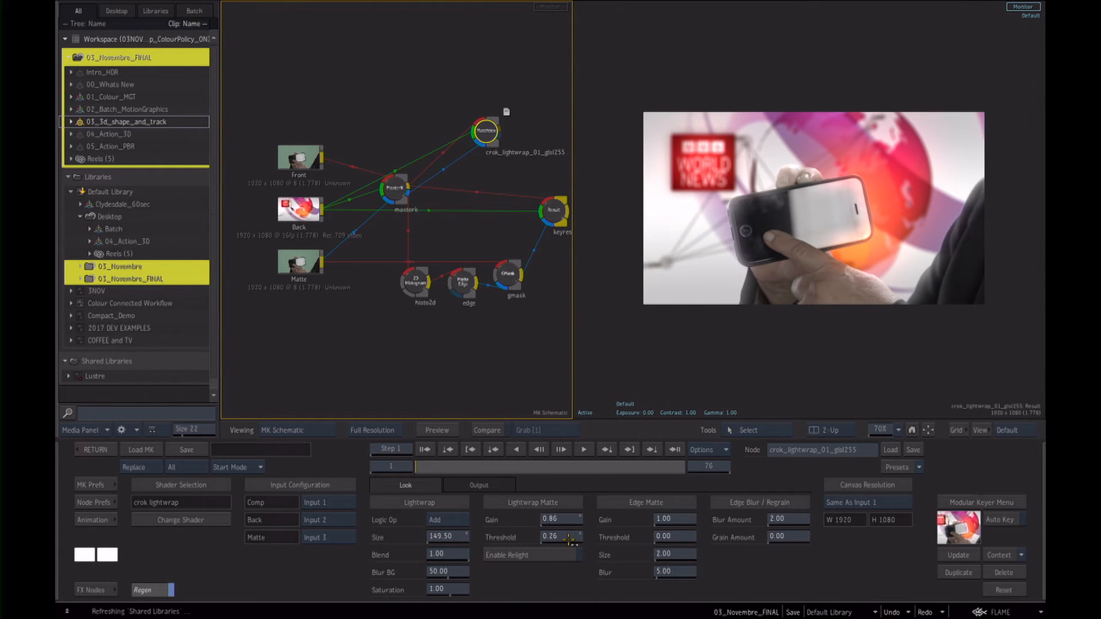
left_click_drag(447, 536, 492, 552)
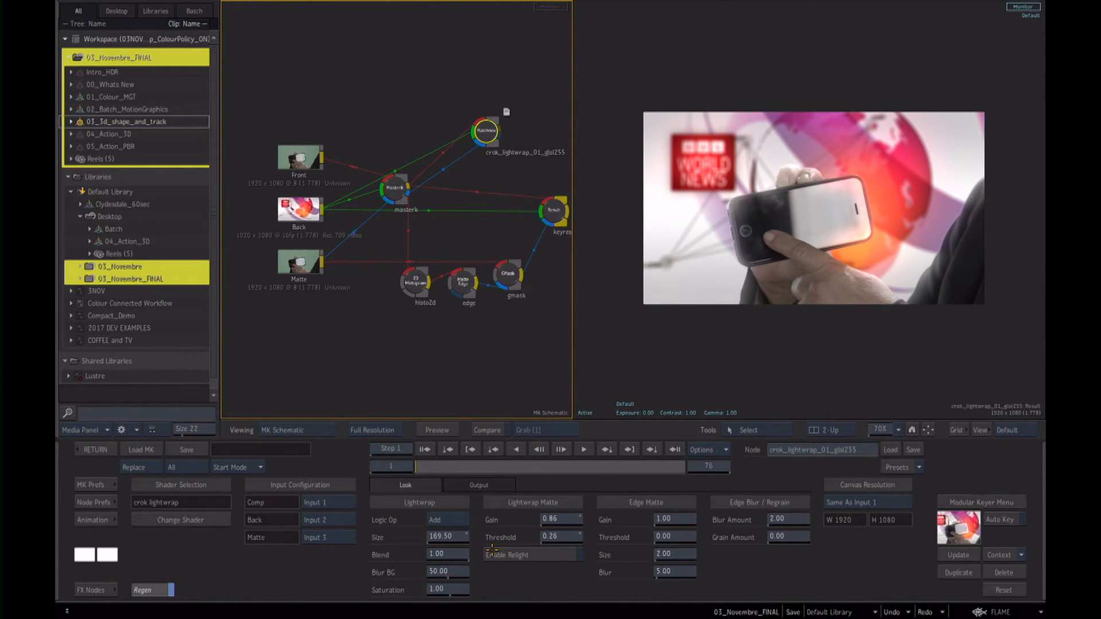
left_click_drag(554, 525, 548, 523)
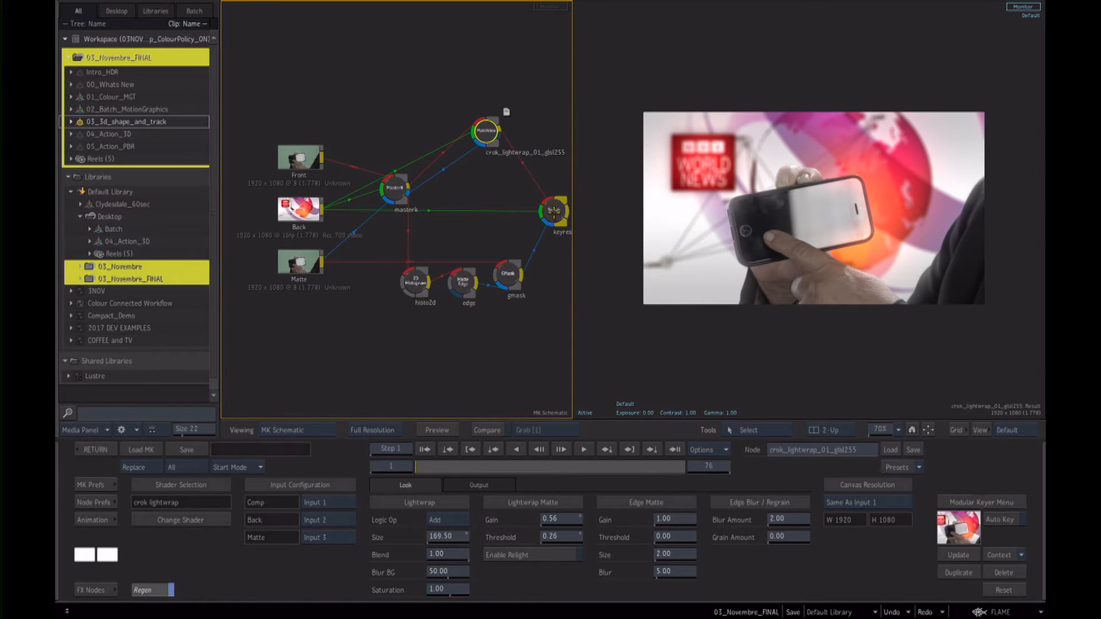
Feed the crok_lightwrap output into the keyresult node's front input, display keyresult and keep its viewing mode on Result.
left_click(550, 229)
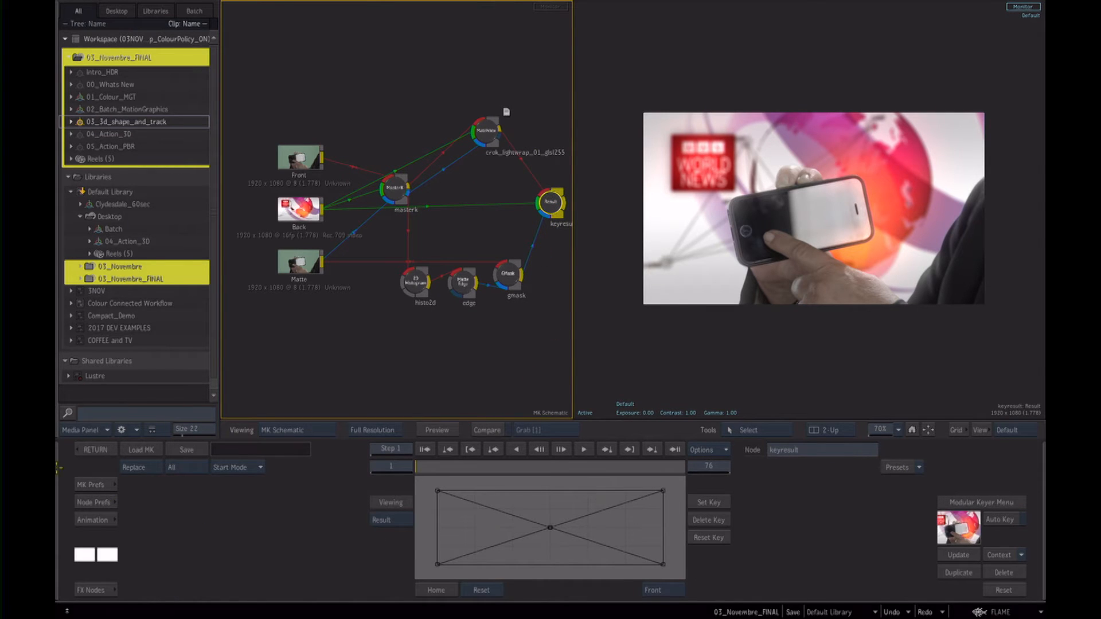
left_click(390, 521)
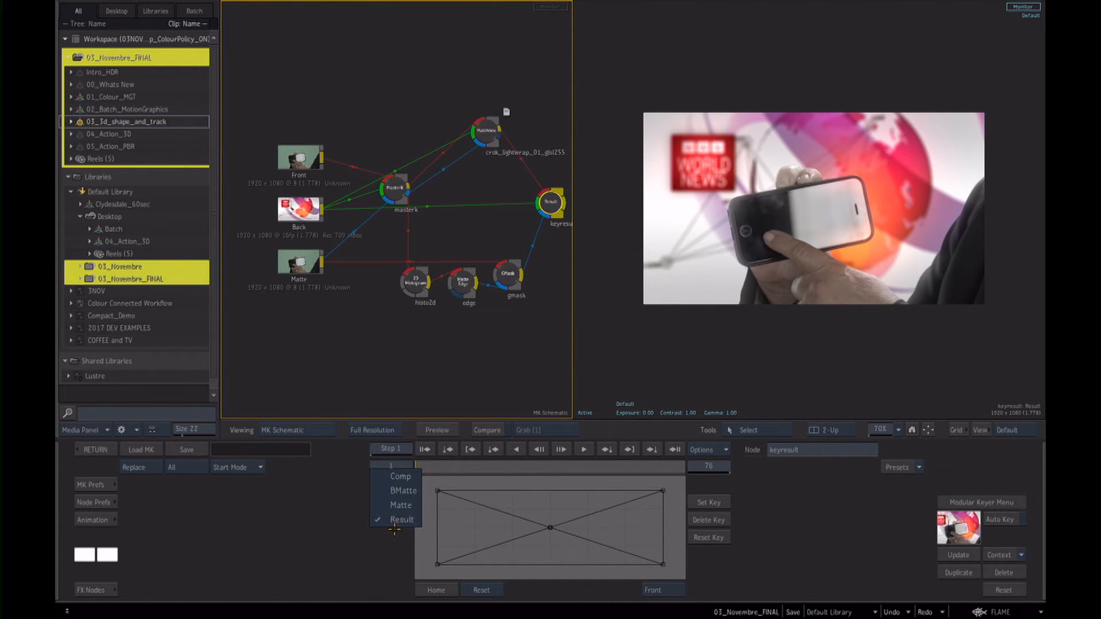
left_click(385, 520)
Return to the Batch schematic, widen it around the Demo group and reopen the mkeyer258 Modular Keyer for editing.
left_click(97, 450)
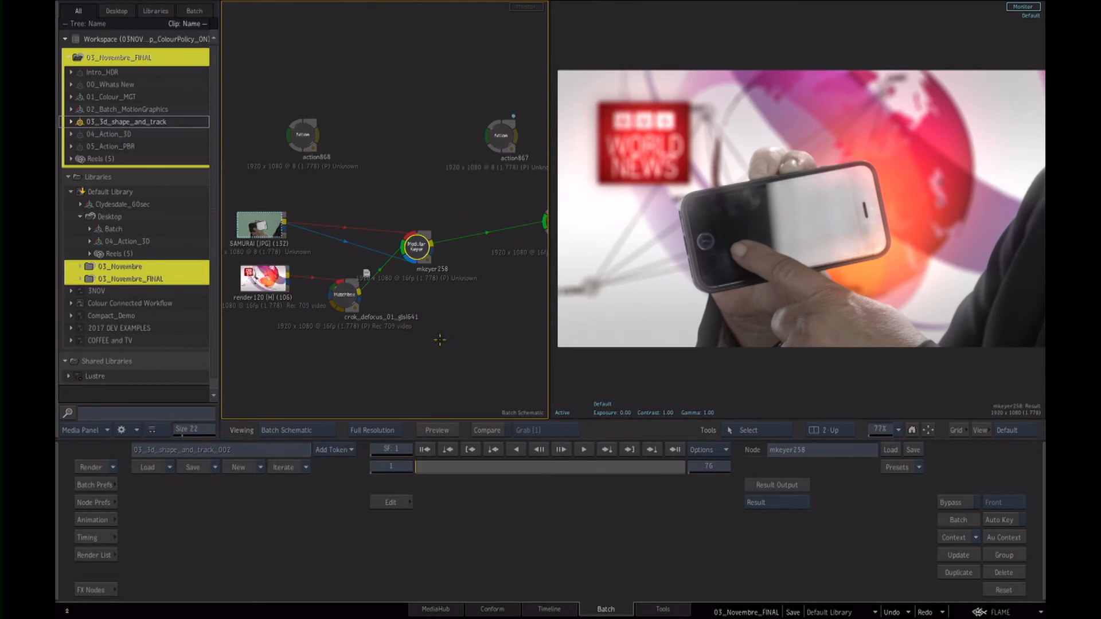
left_click_drag(440, 339, 401, 335)
left_click_drag(550, 283, 694, 287)
left_click_drag(604, 297, 568, 349)
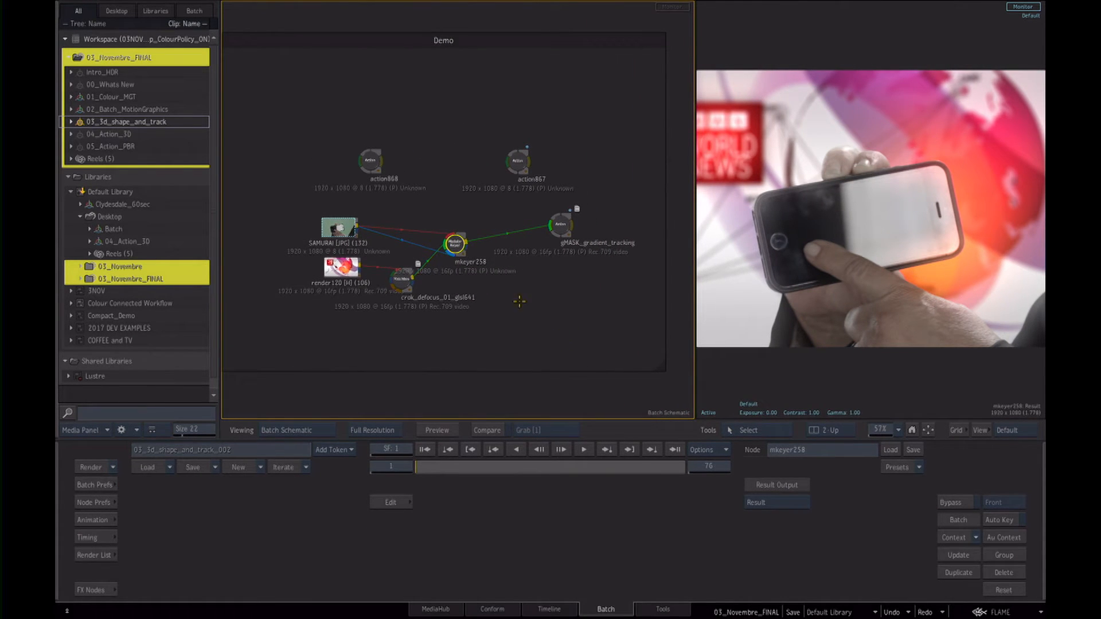
left_click_drag(446, 253, 447, 251)
left_click(391, 503)
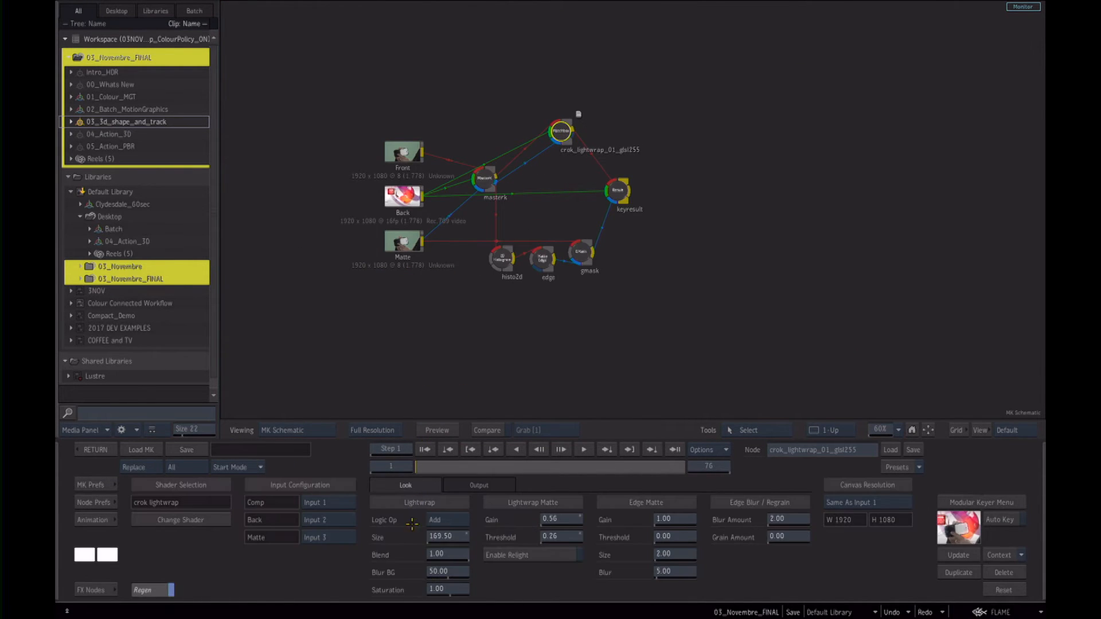
Set the crok_lightwrap Lightwrap Matte gain to 0.3 and return from the Modular Keyer to the Batch schematic.
left_click(551, 518)
type("0.3")
key("Return")
left_click(95, 450)
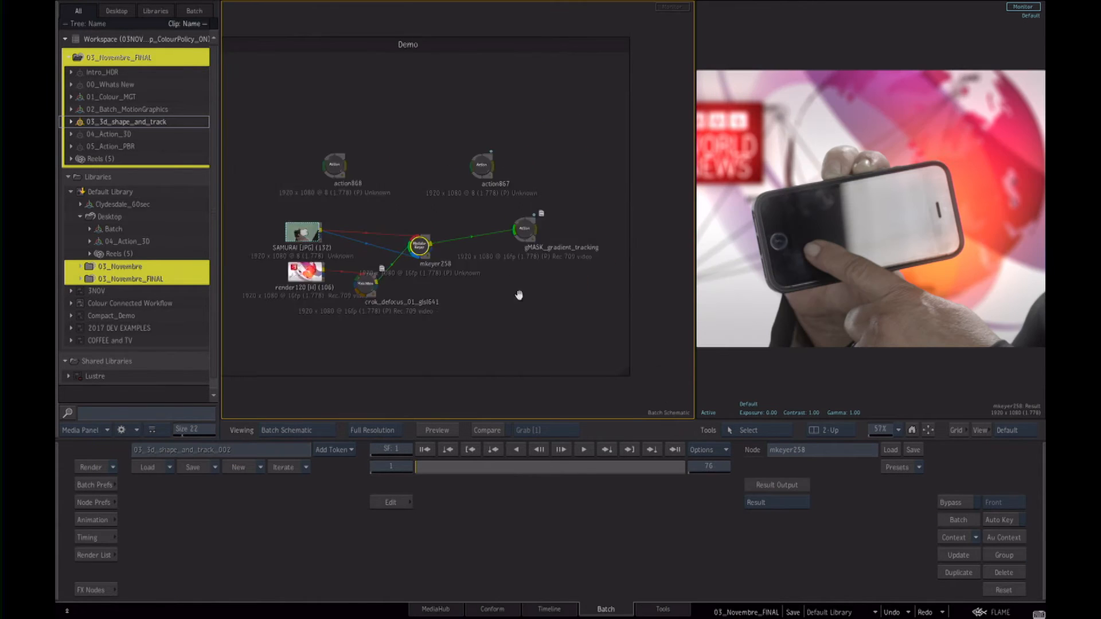
Disconnect gMASK_gradient_tracking from mkeyer258 and park it beside action867 in the Demo group.
left_click_drag(506, 310, 550, 317)
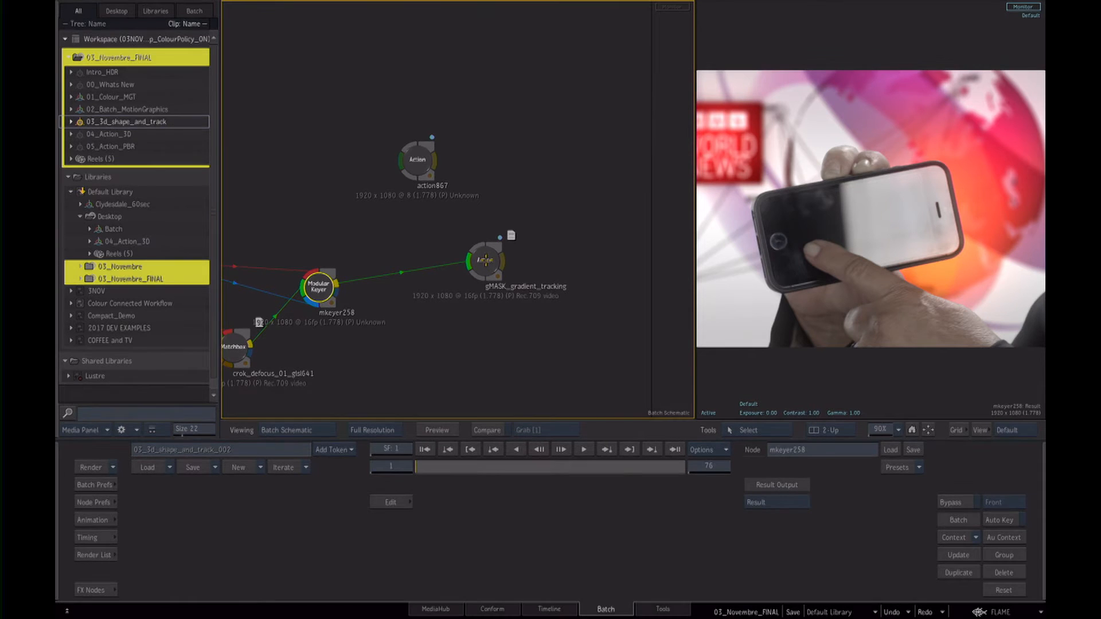
mouse_move(433, 244)
left_mouse_down()
mouse_move(482, 253)
mouse_move(550, 157)
left_mouse_up()
left_click_drag(533, 283, 468, 289)
left_click(413, 256)
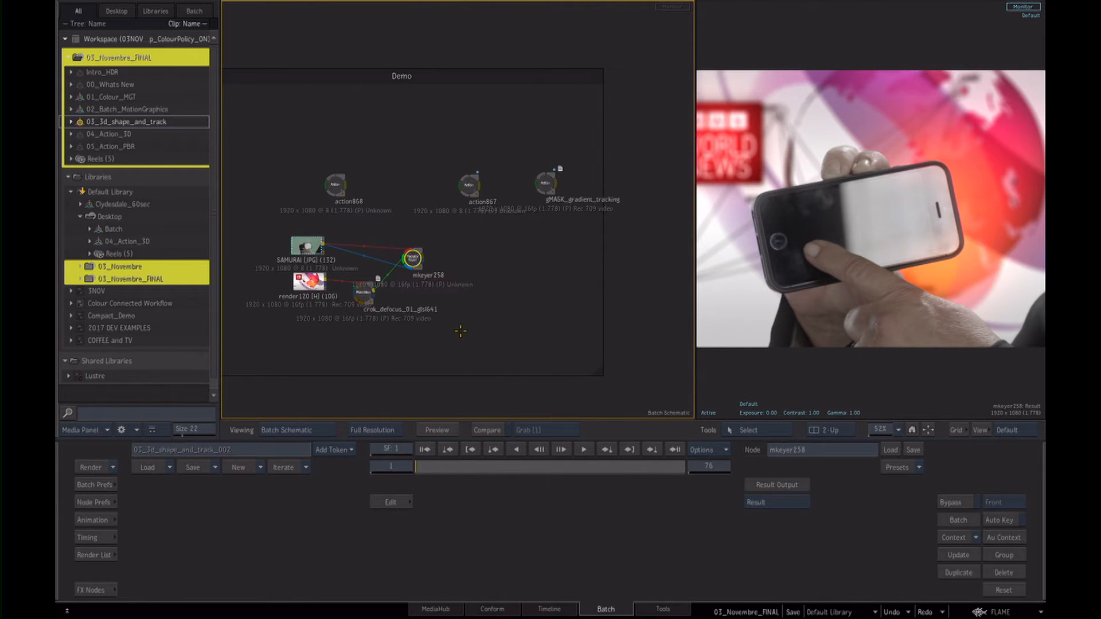
Add a new Action node after mkeyer258, feed it the keyer result through a media input, and enlarge the result view.
mouse_move(574, 617)
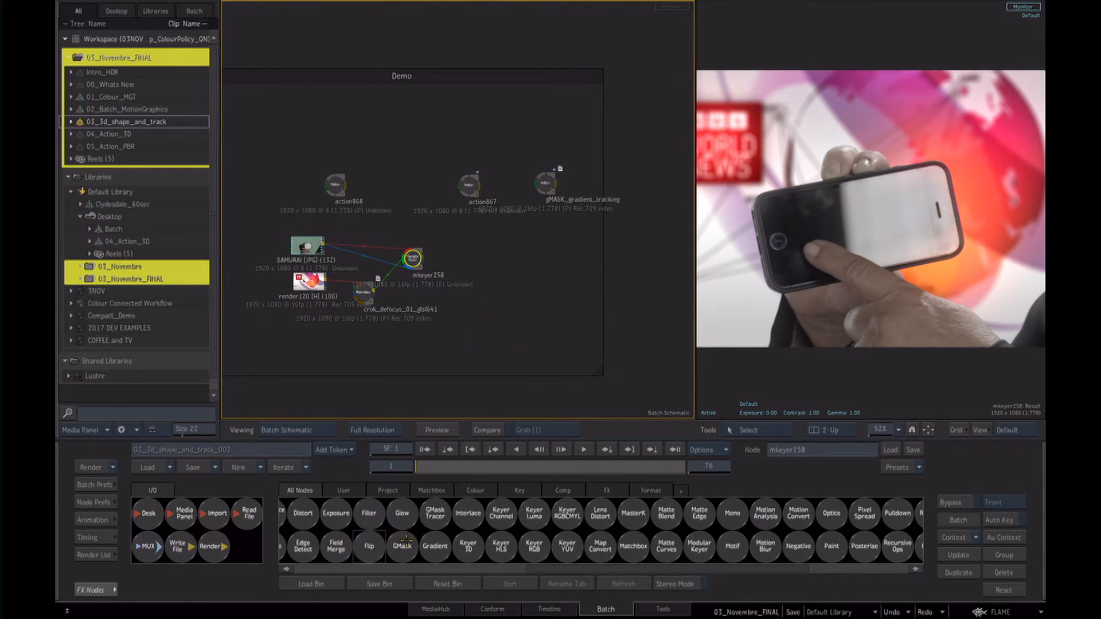
scroll(367, 534, "left", 4)
key("a")
left_click_drag(336, 546, 483, 258)
left_click_drag(526, 287, 475, 304)
left_click_drag(507, 294, 525, 288)
left_click_drag(695, 256, 591, 256)
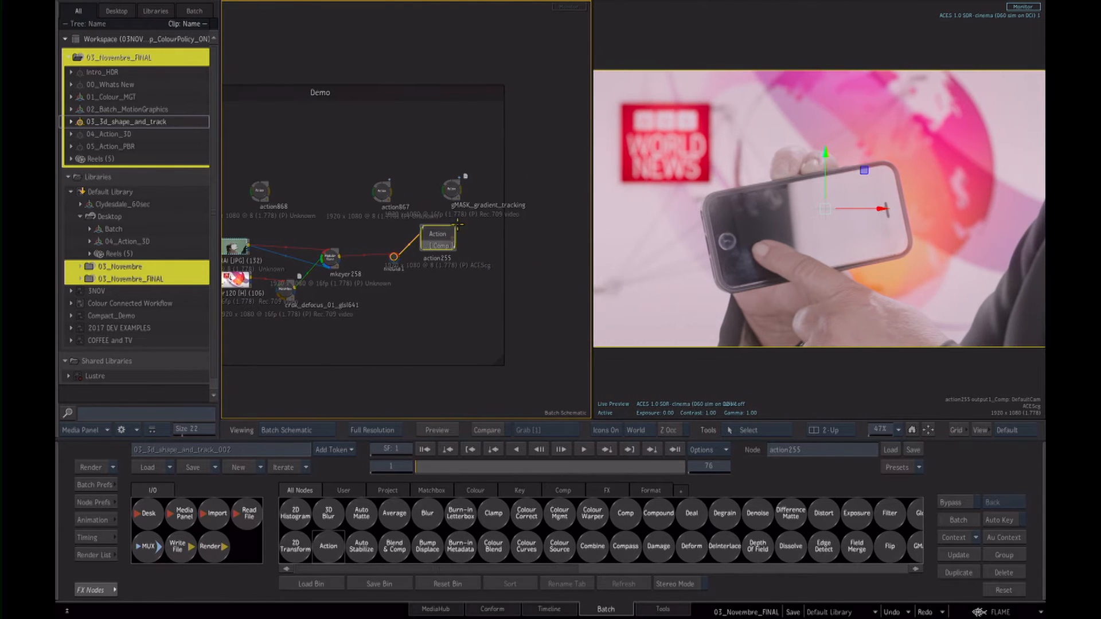
left_click_drag(448, 246, 447, 247)
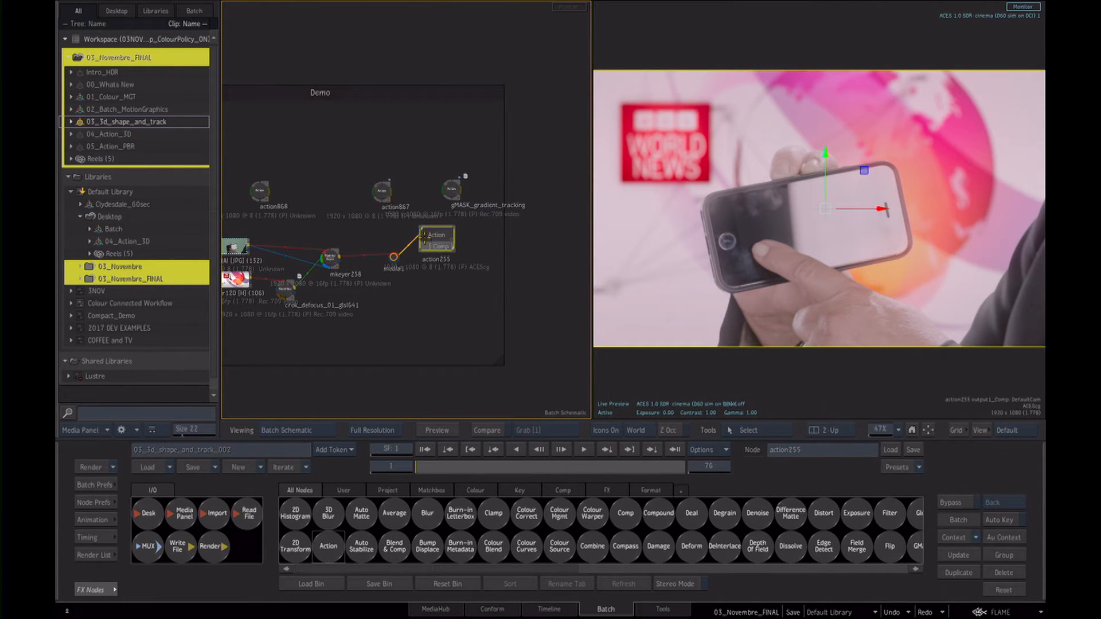
Open the new Action node's preferences and set its rendering colour management to User Defined with Rec.709 video.
double_click(446, 251)
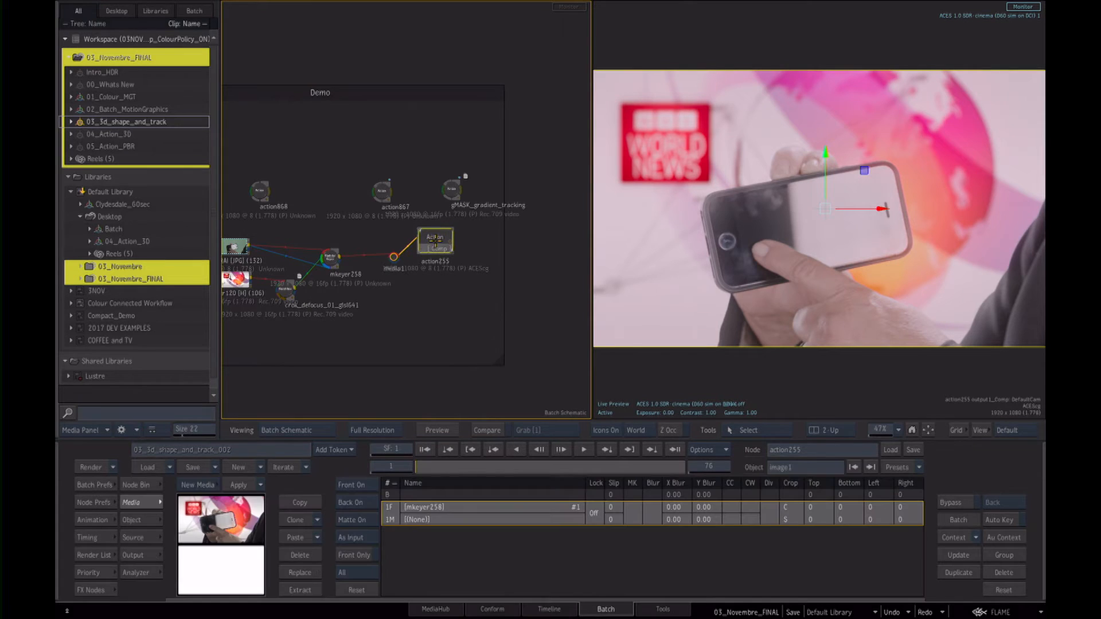
left_click(97, 503)
left_click(238, 487)
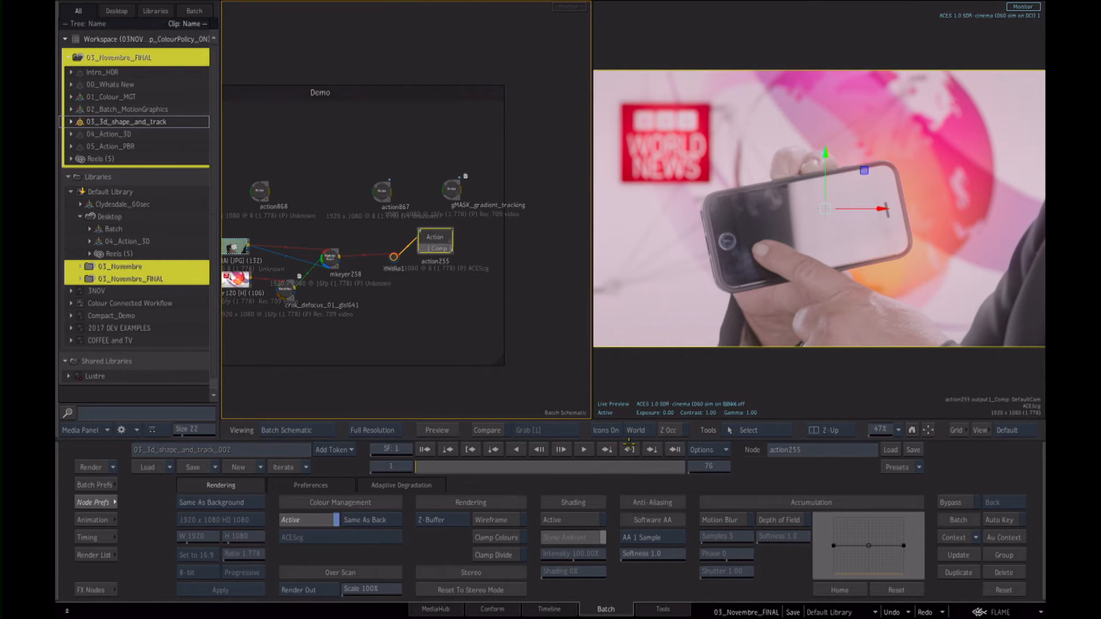
left_click(319, 524)
left_click(320, 527)
left_click(363, 523)
left_click(367, 506)
left_click(356, 536)
mouse_move(357, 537)
left_click(437, 566)
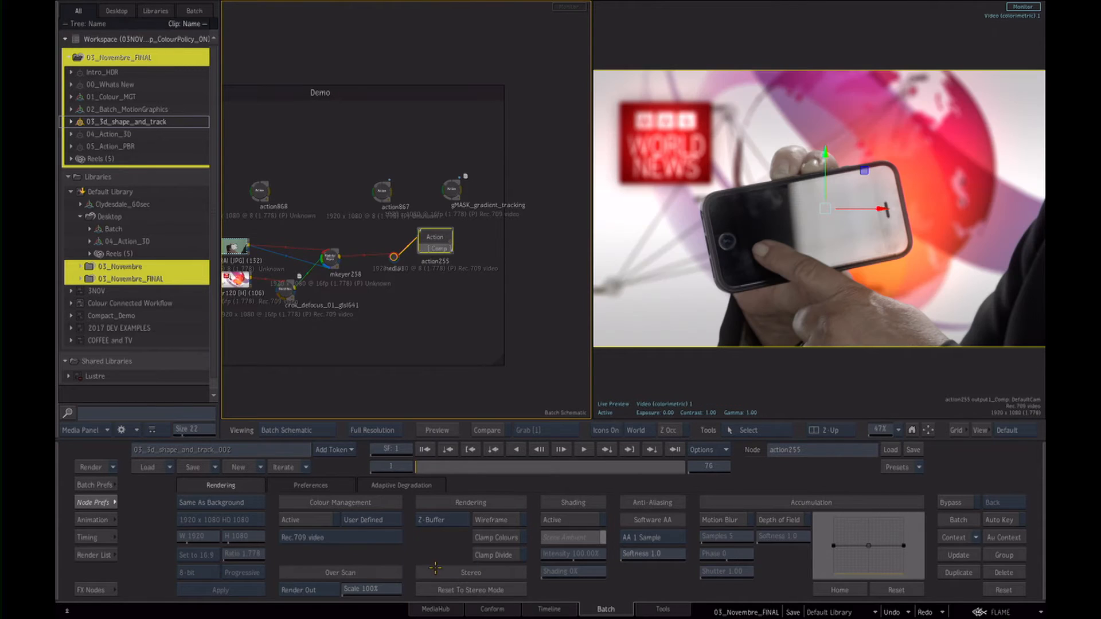
left_click_drag(463, 329, 484, 353)
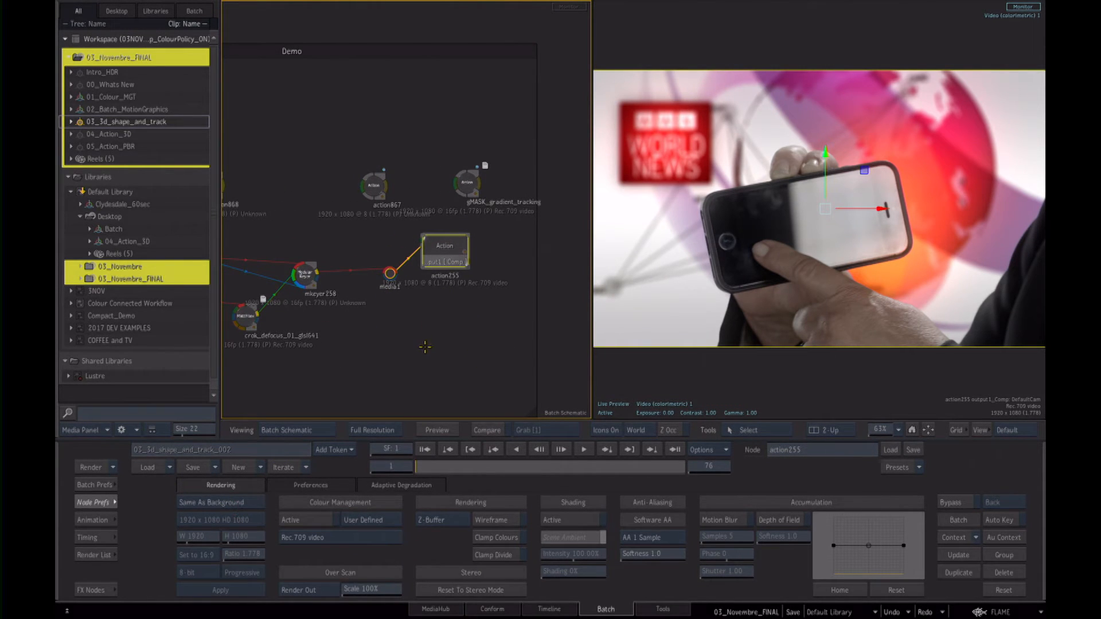
left_click_drag(454, 315, 451, 321)
left_click_drag(420, 468, 395, 475)
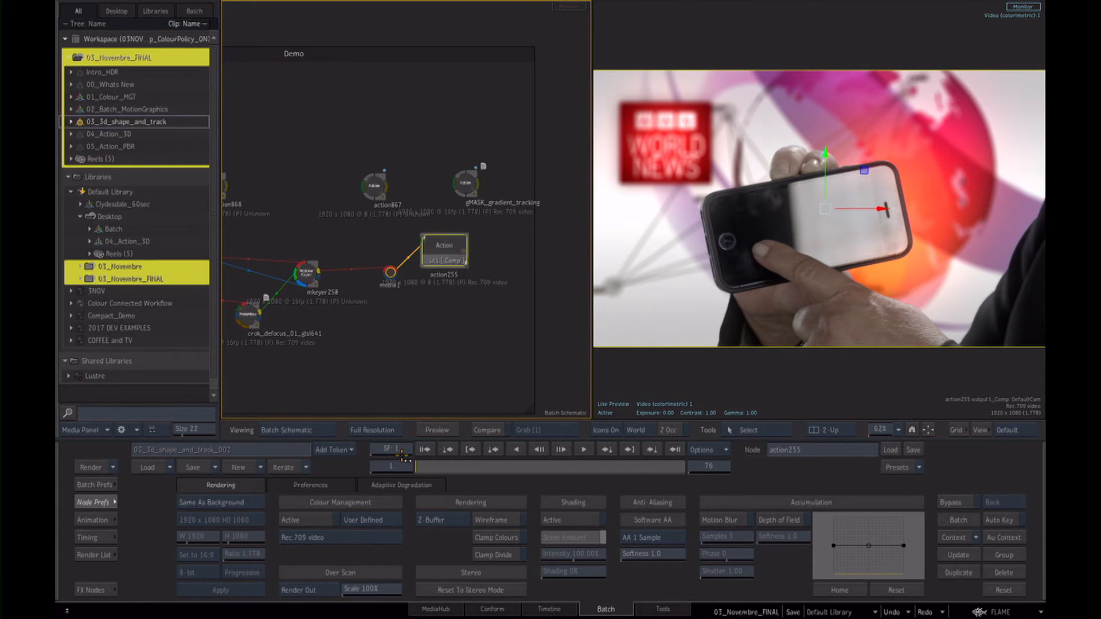
left_click_drag(421, 484, 405, 476)
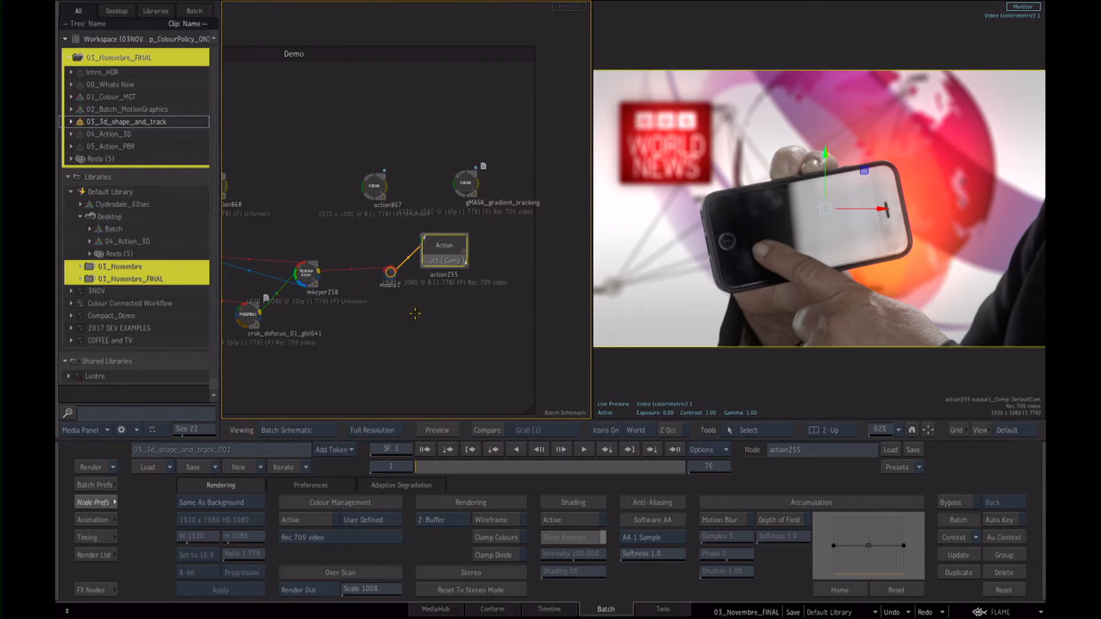
Detach media1 from mkeyer258, feed the keyer into action255's background input instead, and show the Action schematic.
key("F4")
key("F4")
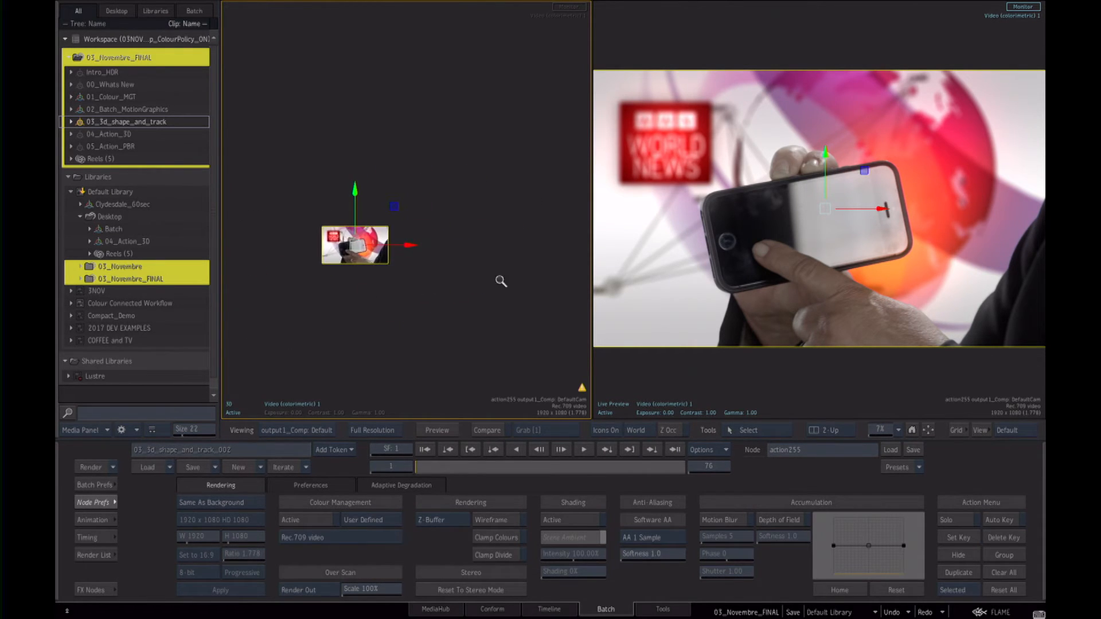
left_click_drag(420, 331, 489, 322)
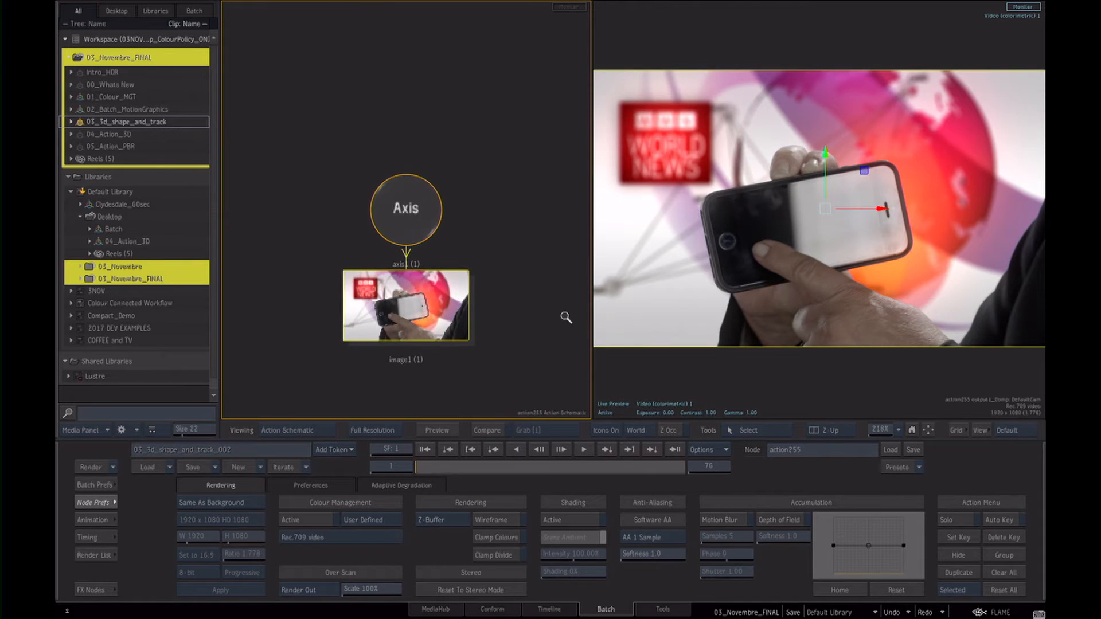
key("F4")
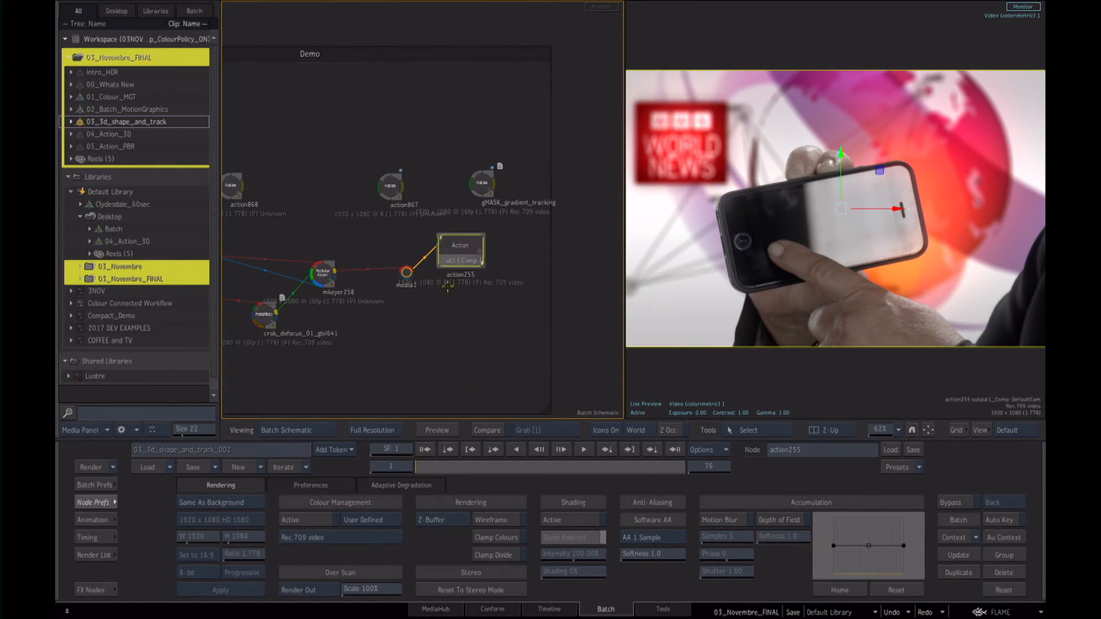
left_click_drag(397, 314, 394, 255)
left_click_drag(406, 273, 414, 333)
mouse_move(460, 246)
left_mouse_down()
mouse_move(394, 259)
mouse_move(470, 254)
left_mouse_up()
key("F4")
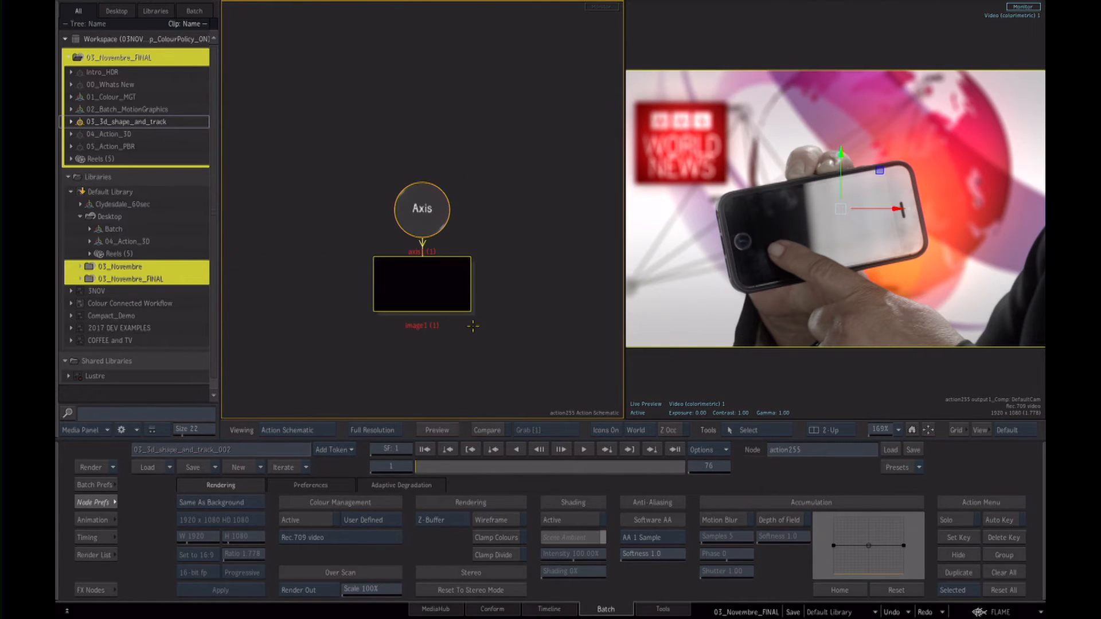
Delete the axis and image from action255's schematic and enlarge the result view.
left_click_drag(423, 209, 370, 615)
mouse_move(477, 310)
left_mouse_down()
mouse_move(408, 311)
mouse_move(414, 326)
mouse_move(480, 310)
left_mouse_up()
left_click_drag(622, 261, 474, 260)
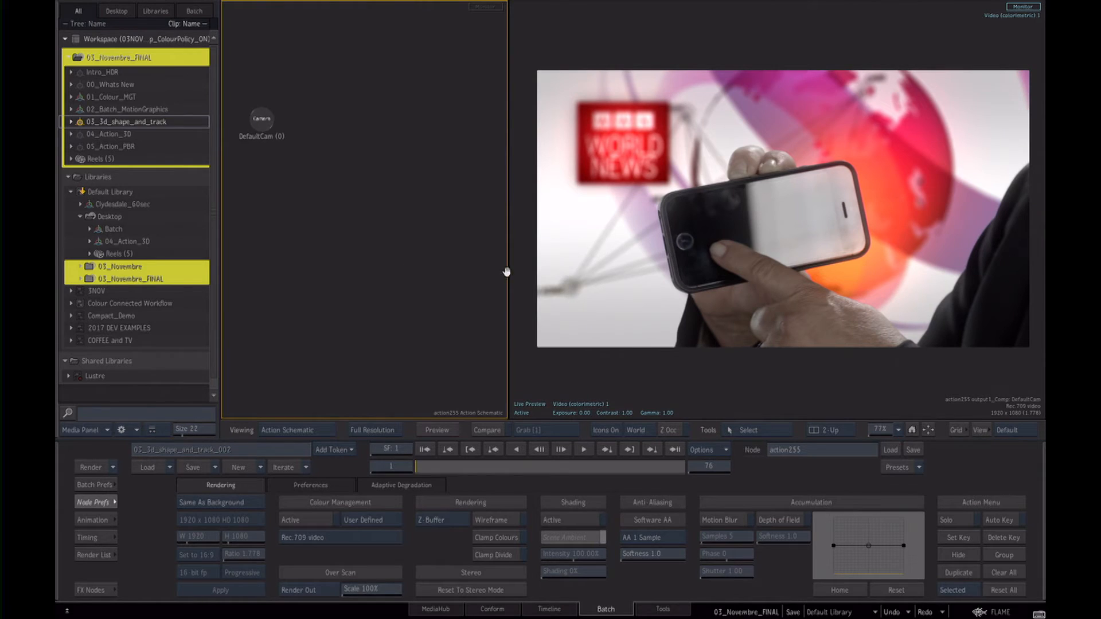
Add a Perspective Grid to the Action schematic and open its tracking settings.
left_click(109, 503)
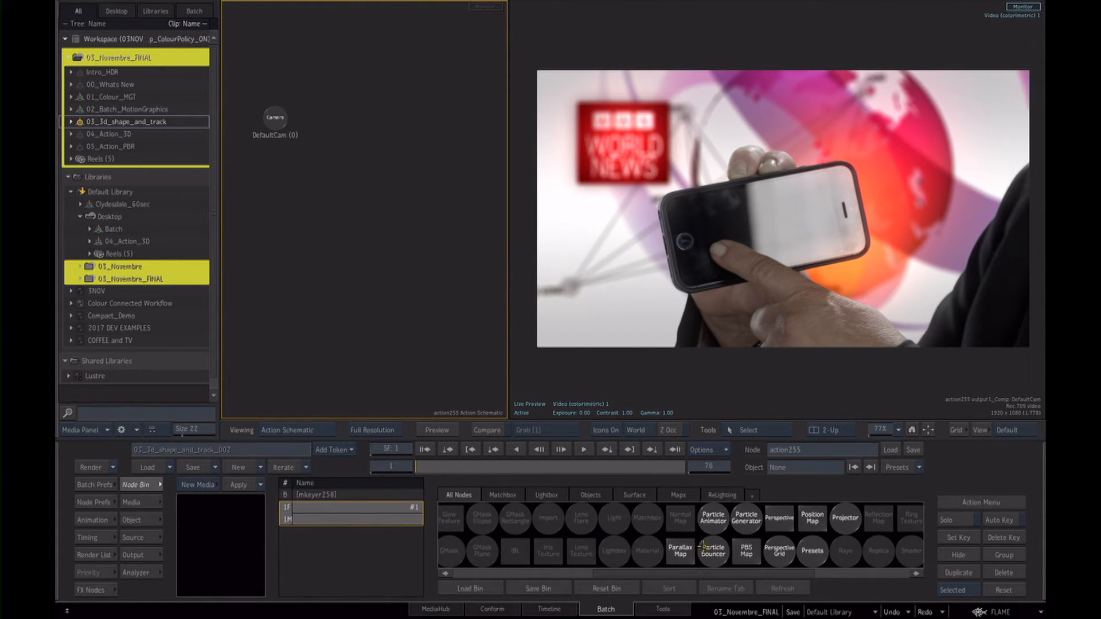
left_click(780, 551)
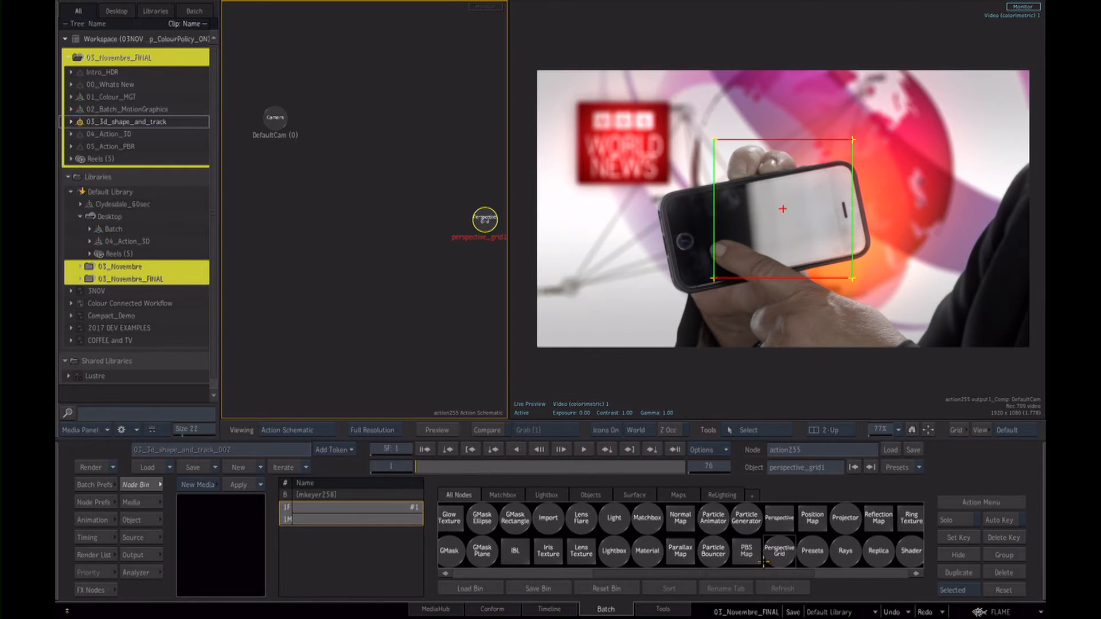
left_click(655, 219)
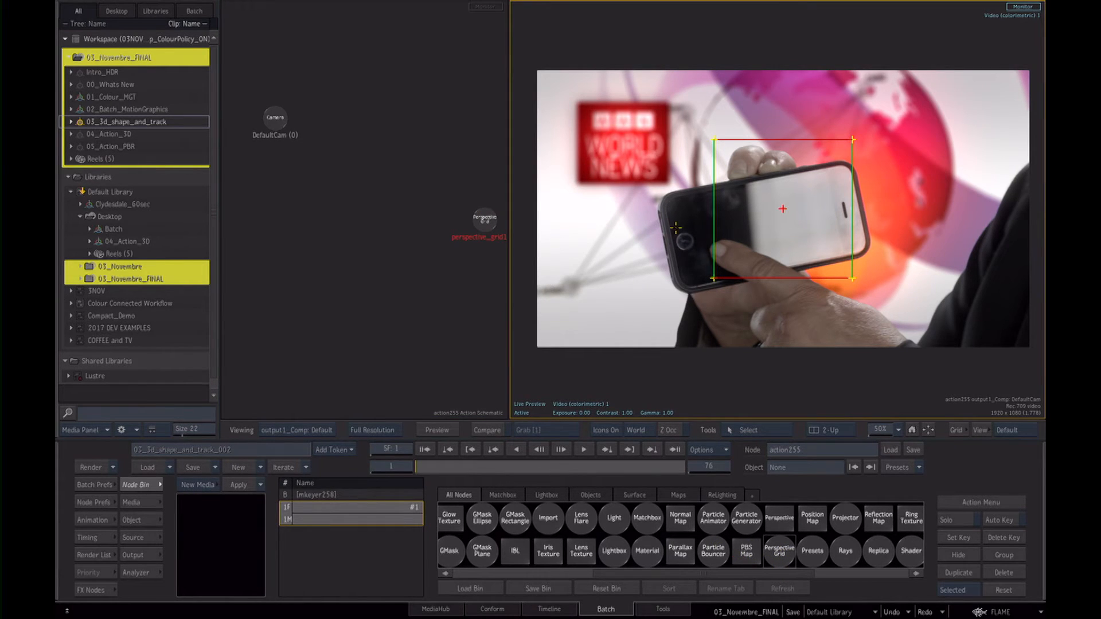
left_click(483, 222)
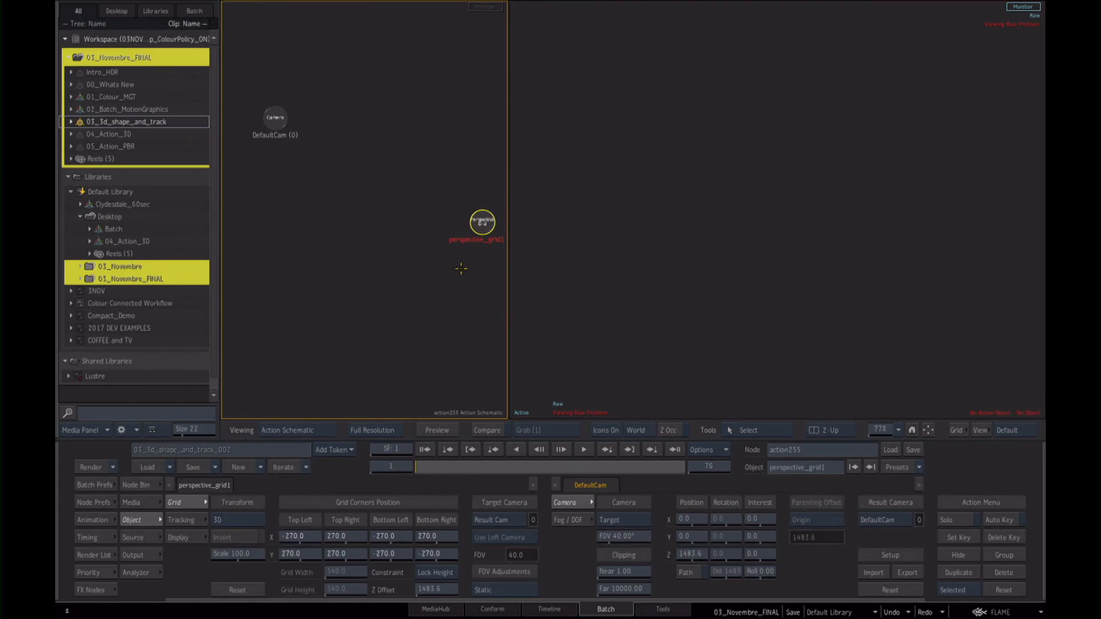
left_click(181, 520)
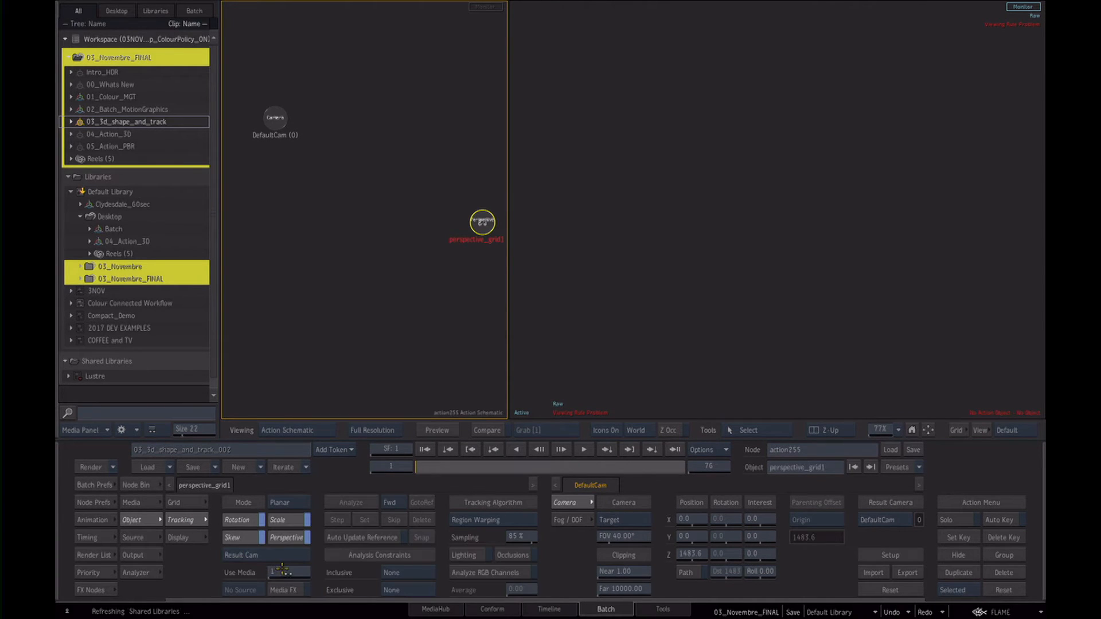
Display the Comp output again and fit the perspective grid's four corners to the phone's corners.
left_click(563, 309)
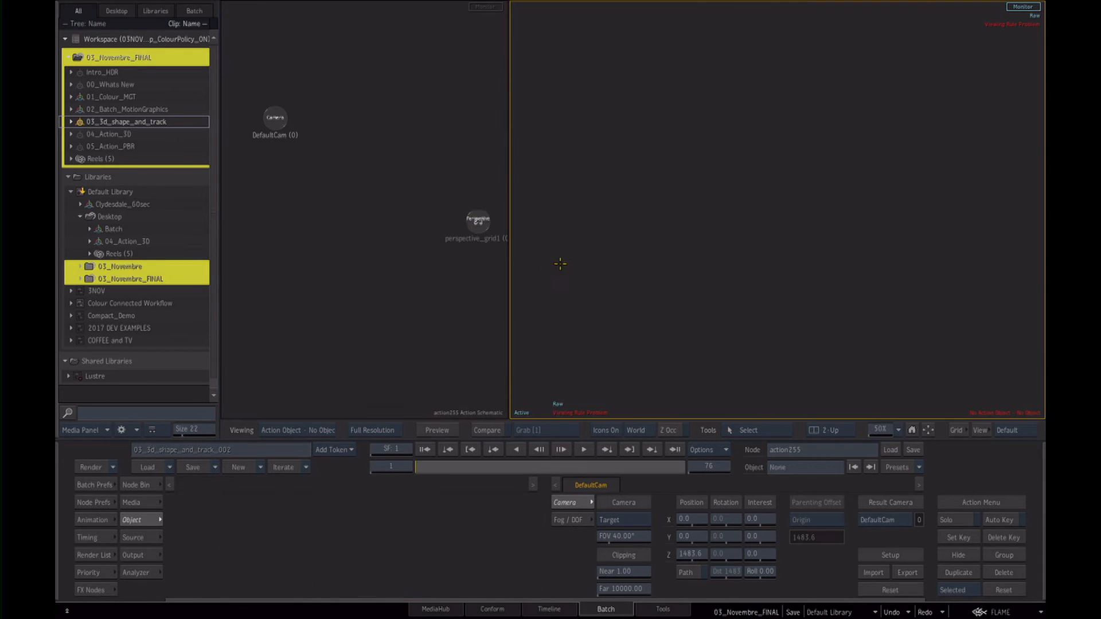
key("F4")
left_click(478, 220)
scroll(740, 298, "up", 2)
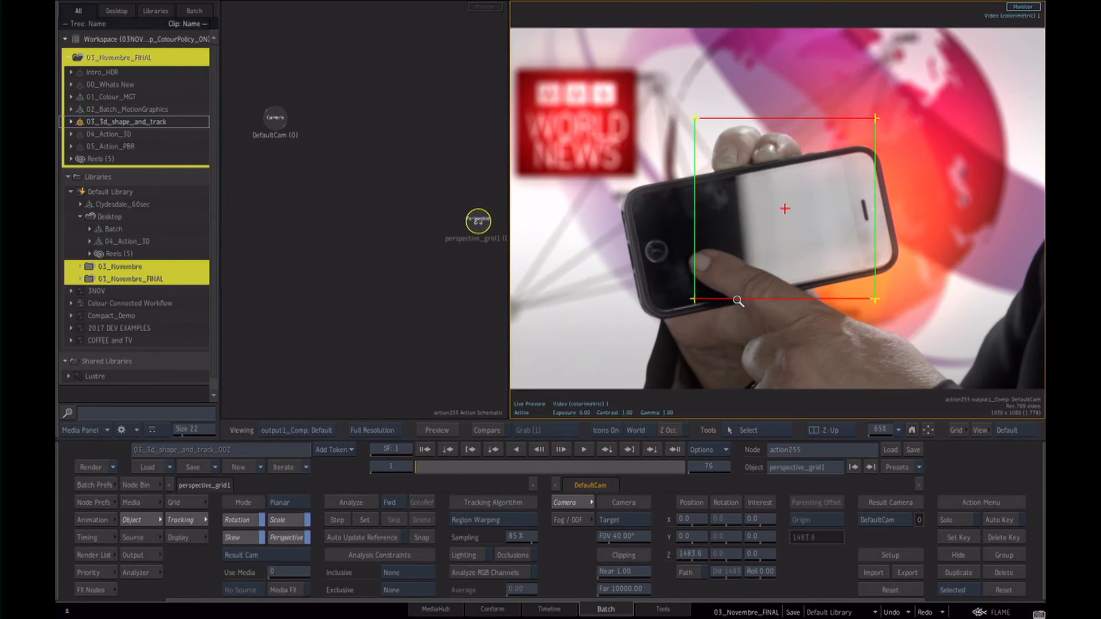
left_click_drag(697, 128, 634, 195)
left_click_drag(694, 299, 652, 314)
left_click_drag(874, 119, 869, 150)
left_click_drag(875, 299, 895, 265)
left_click_drag(656, 311, 656, 313)
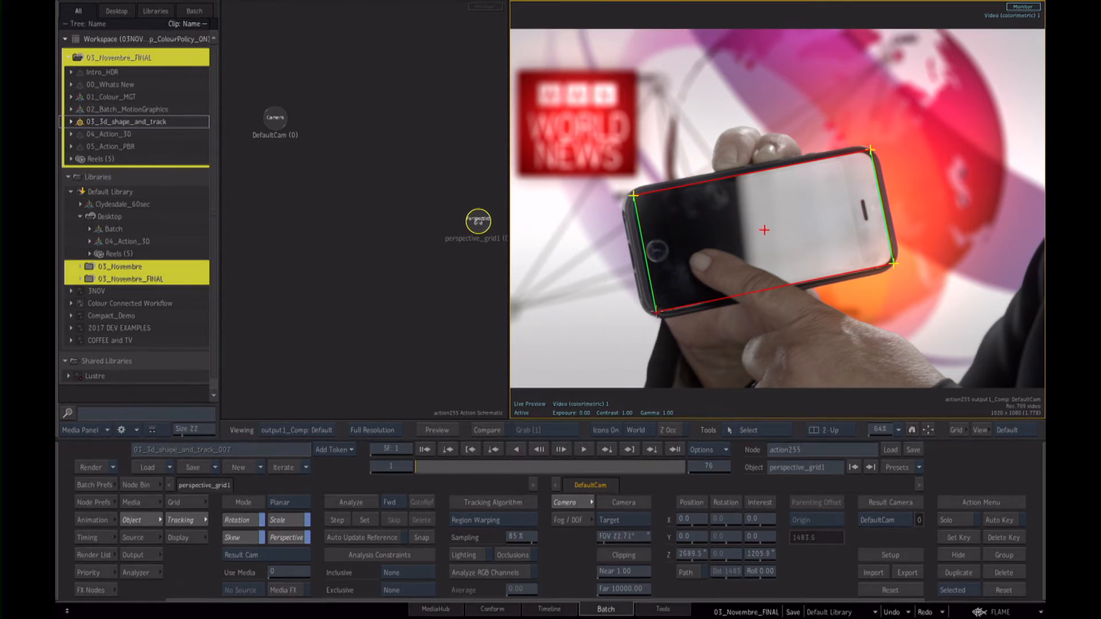
left_click_drag(632, 194, 632, 195)
left_click_drag(656, 309, 655, 312)
scroll(390, 292, "down", 1)
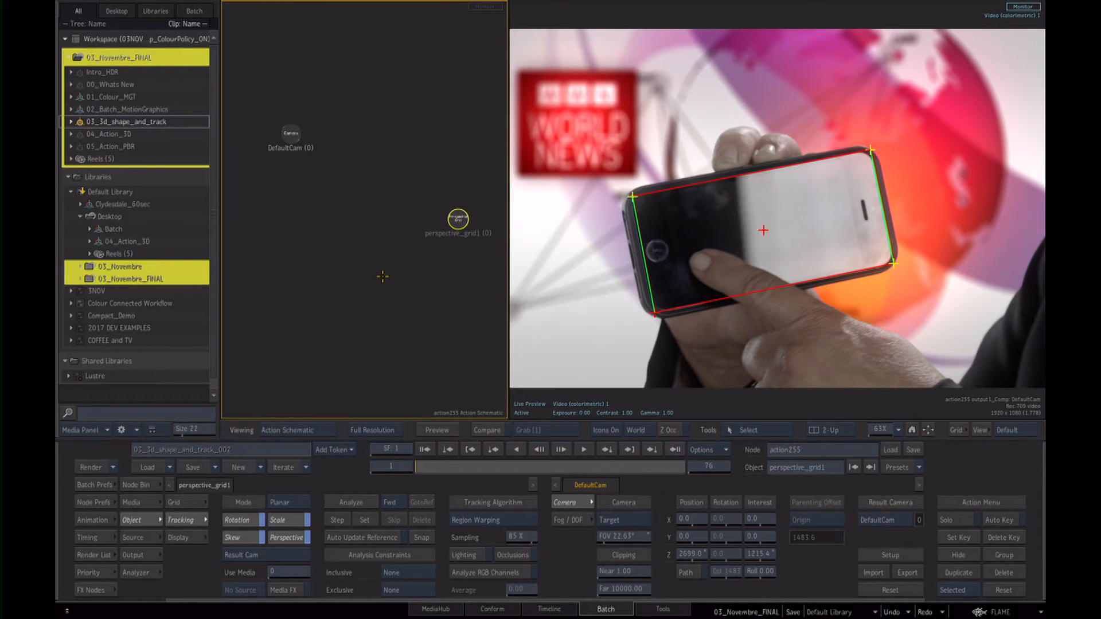
In the Batch schematic, rearrange crok_defocus and the render120 clip, and connect render120 to action255's media1 front input.
key("F4")
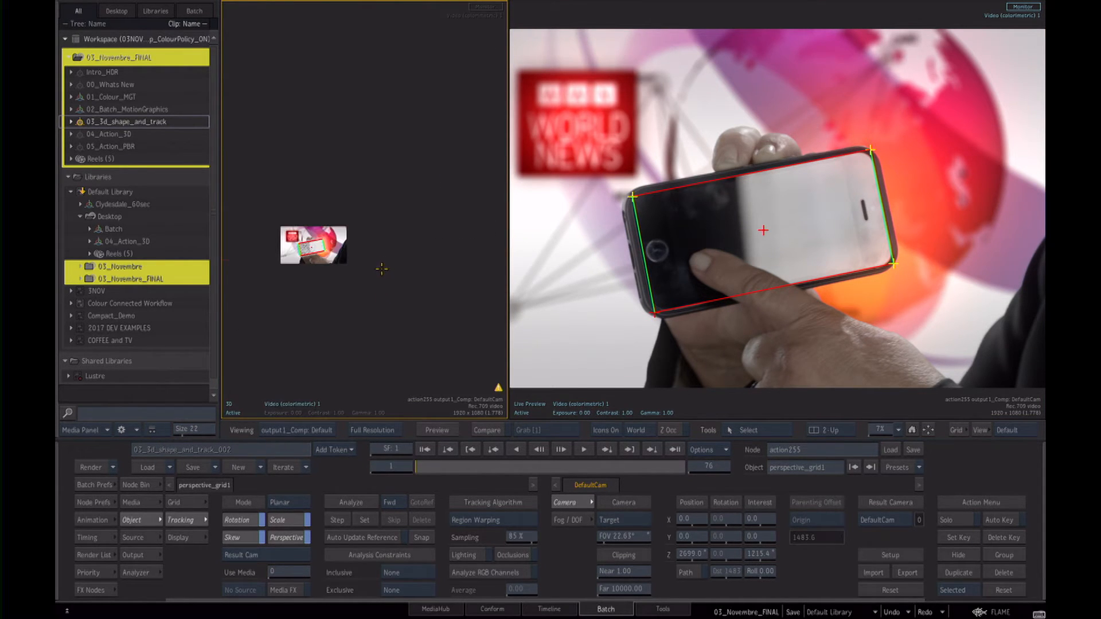
key("Escape")
left_click_drag(395, 347, 438, 292)
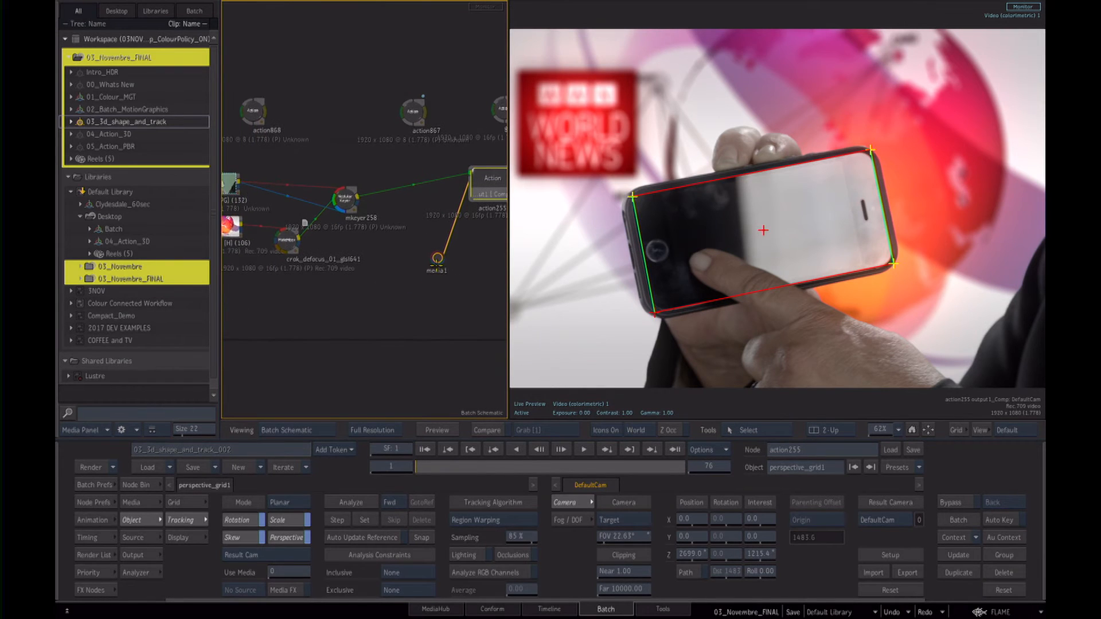
left_click_drag(286, 242, 331, 247)
left_click_drag(231, 229, 275, 306)
left_click_drag(448, 263, 425, 279)
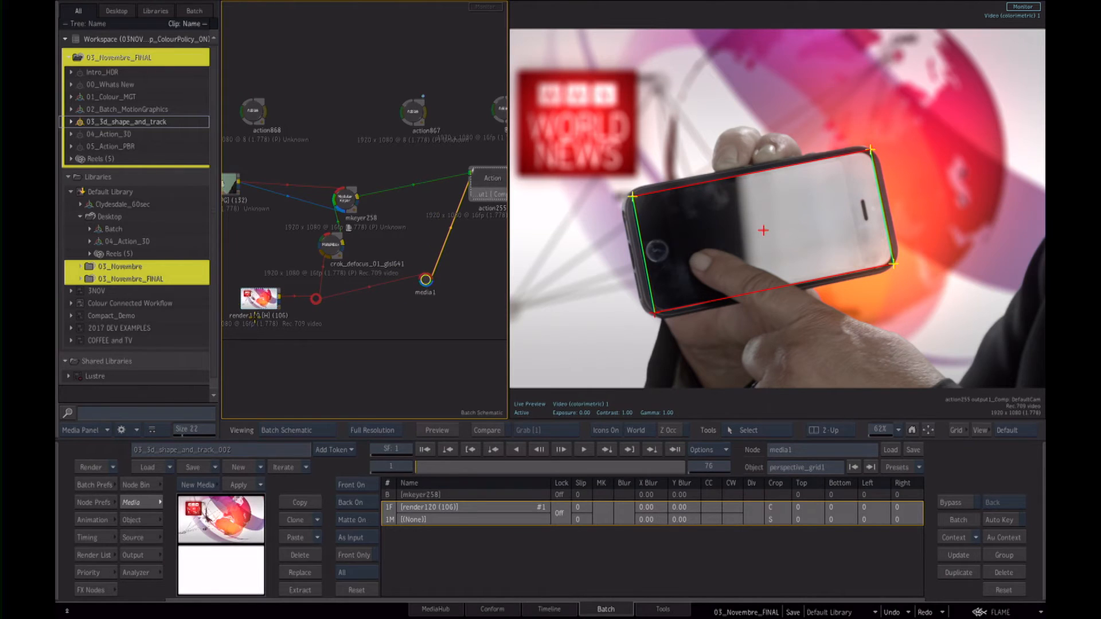
Reopen action255's schematic and attach the render120 media as an image beneath the perspective grid.
double_click(492, 182)
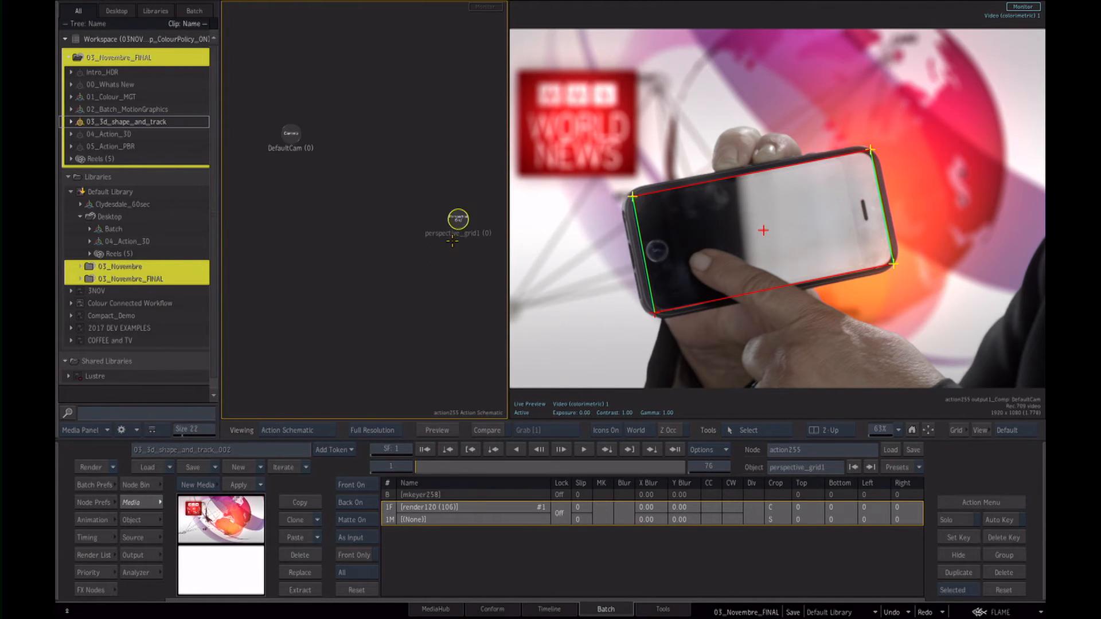
left_click_drag(456, 232, 407, 208)
left_click_drag(225, 523, 409, 201)
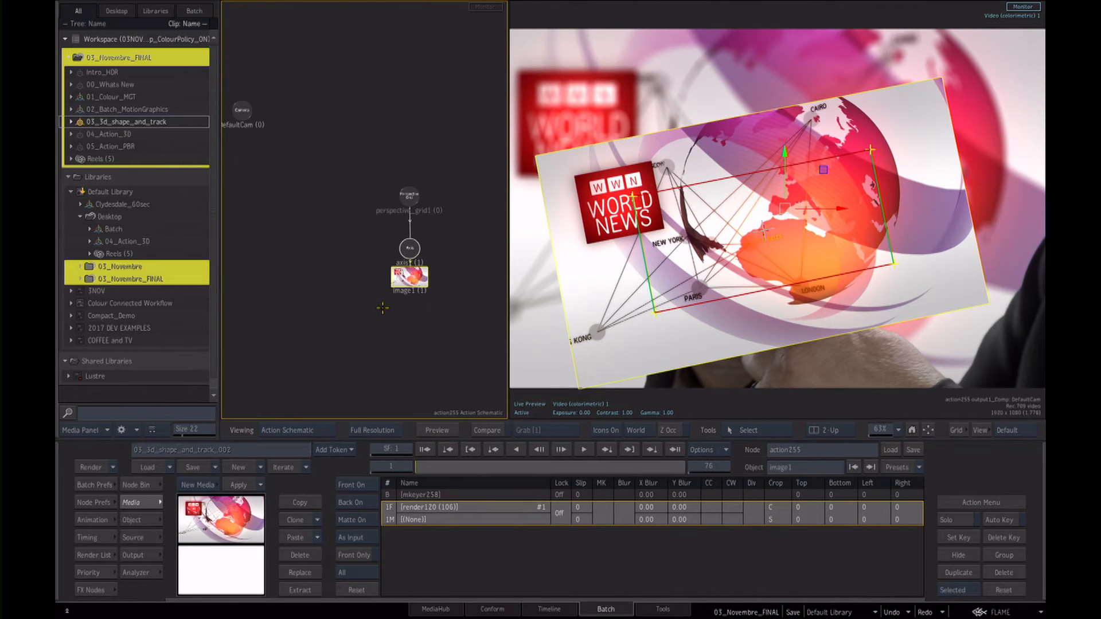
Scale the image's parent axis proportionally to 48.00 so the World News graphic fits the phone screen.
left_click(410, 248)
left_click(299, 573)
left_click_drag(303, 536, 285, 536)
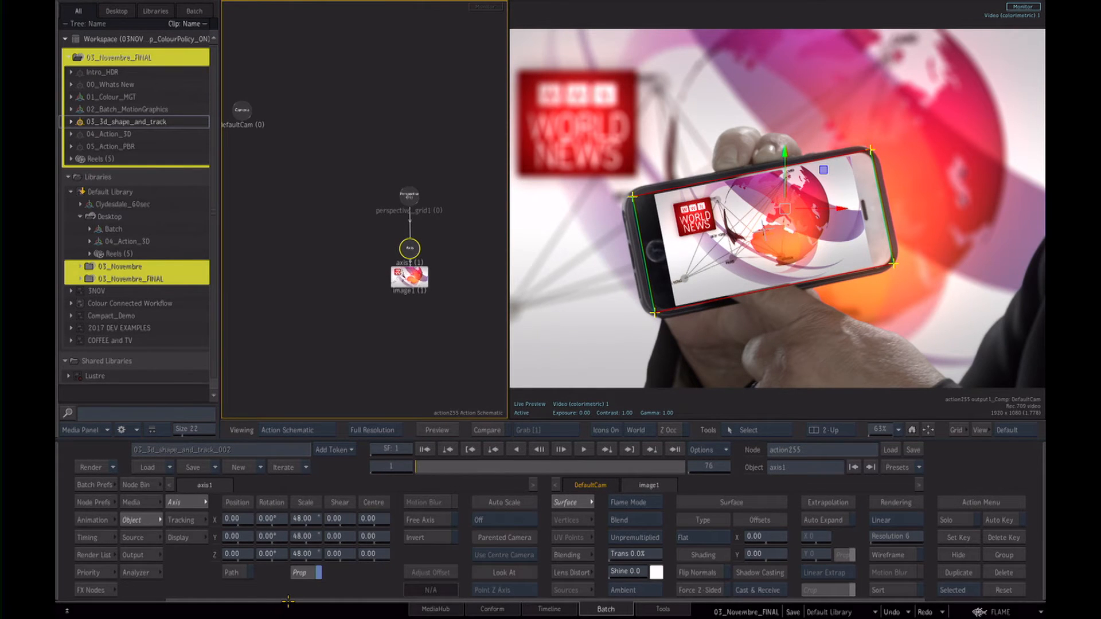
Move the axis and image nodes aside from the perspective grid in the schematic and hide the image at frame 1.
left_click_drag(430, 465, 369, 468)
left_click_drag(408, 250, 333, 289)
left_click(397, 266)
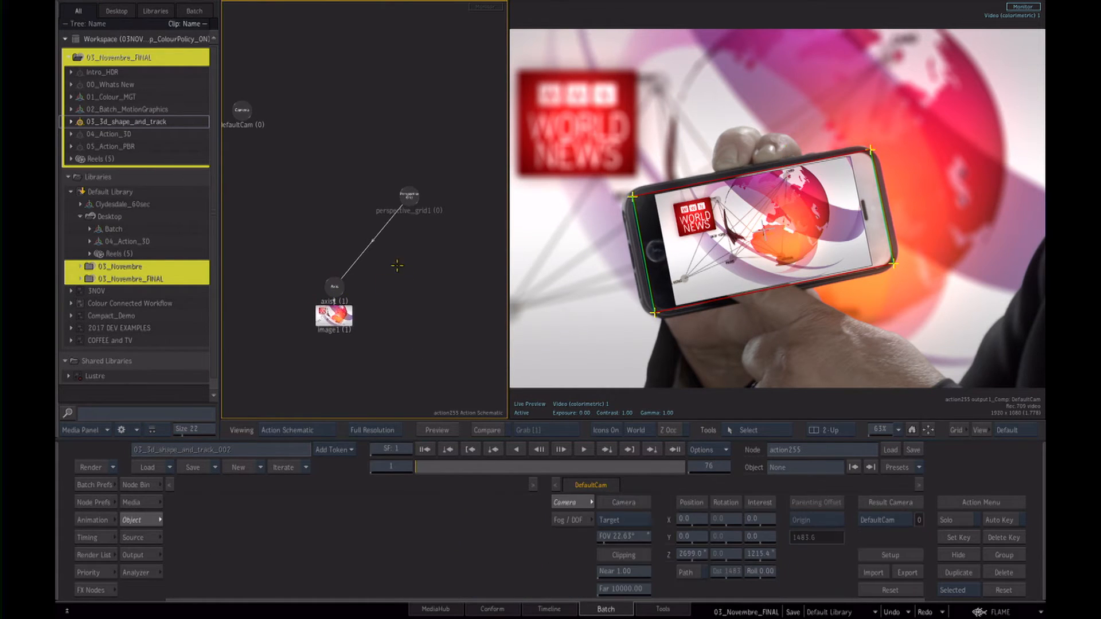
left_click(408, 196)
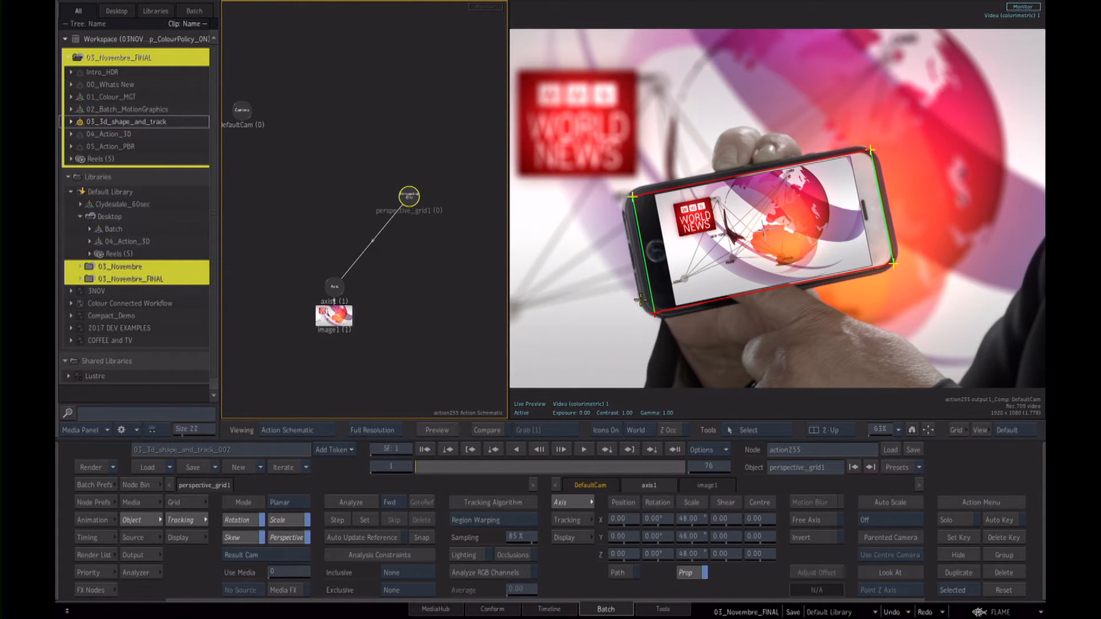
key("h")
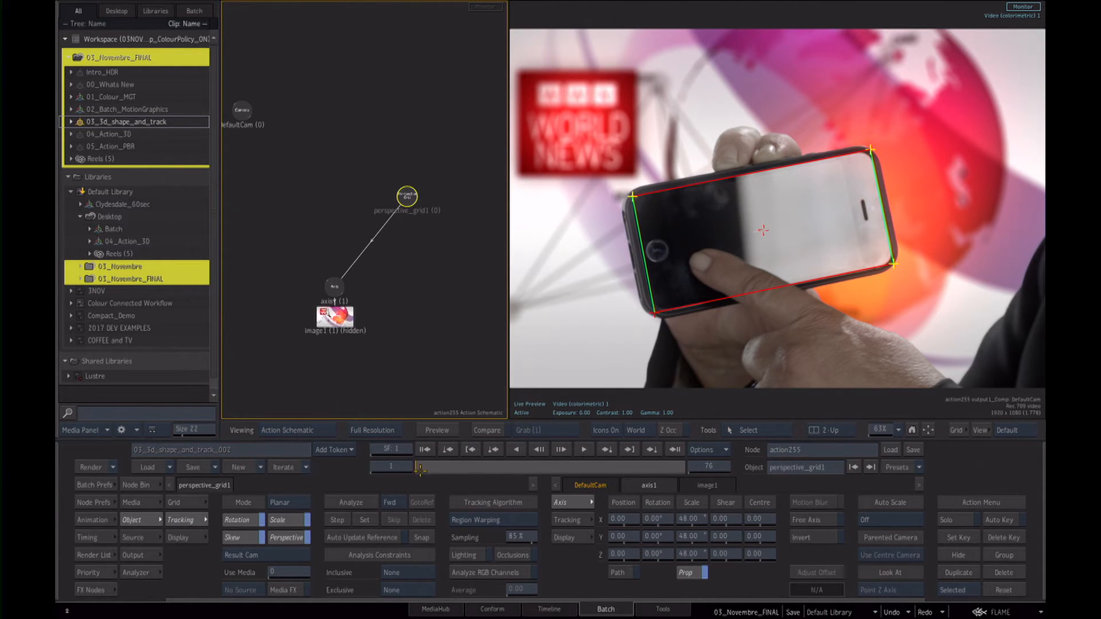
mouse_move(418, 468)
left_mouse_down()
mouse_move(574, 465)
mouse_move(414, 468)
left_mouse_up()
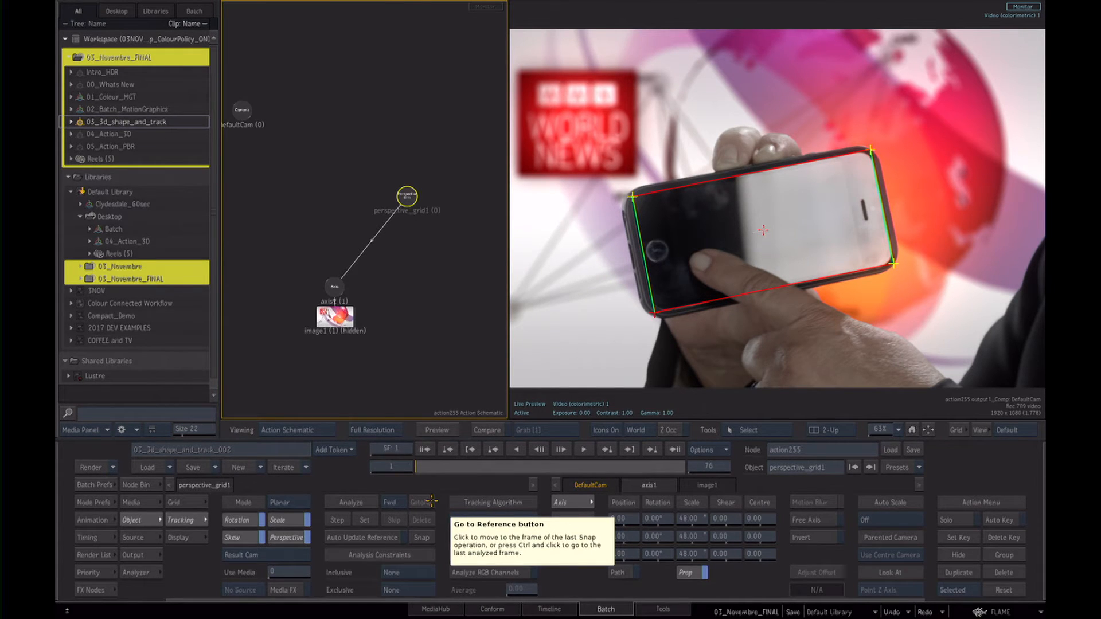
Add a GMask node parented to the perspective grid.
left_click(182, 503)
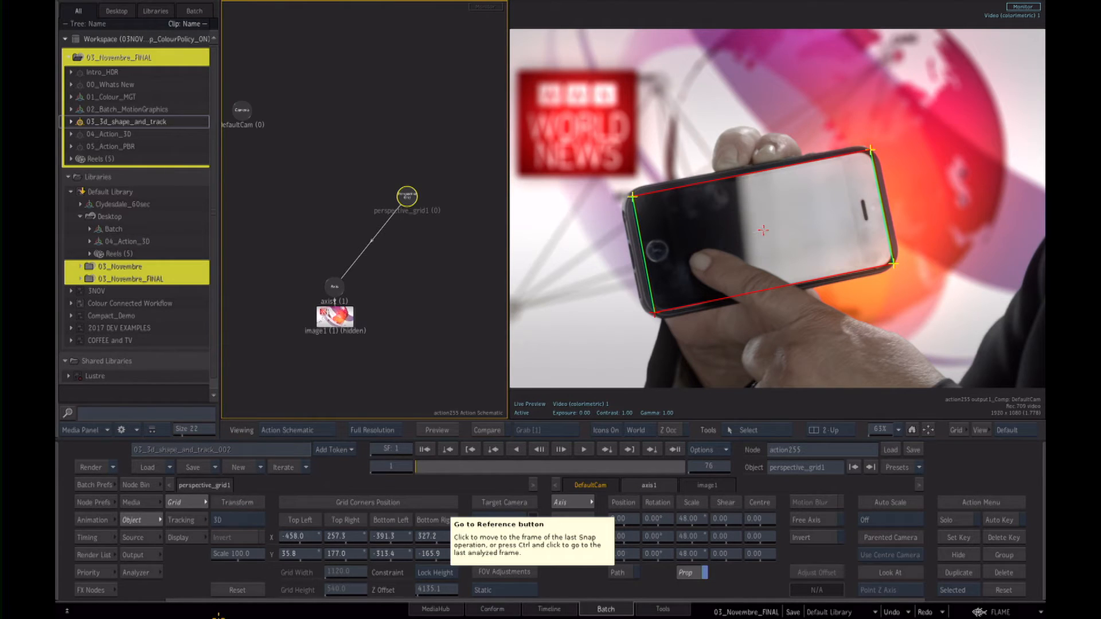
left_click(138, 485)
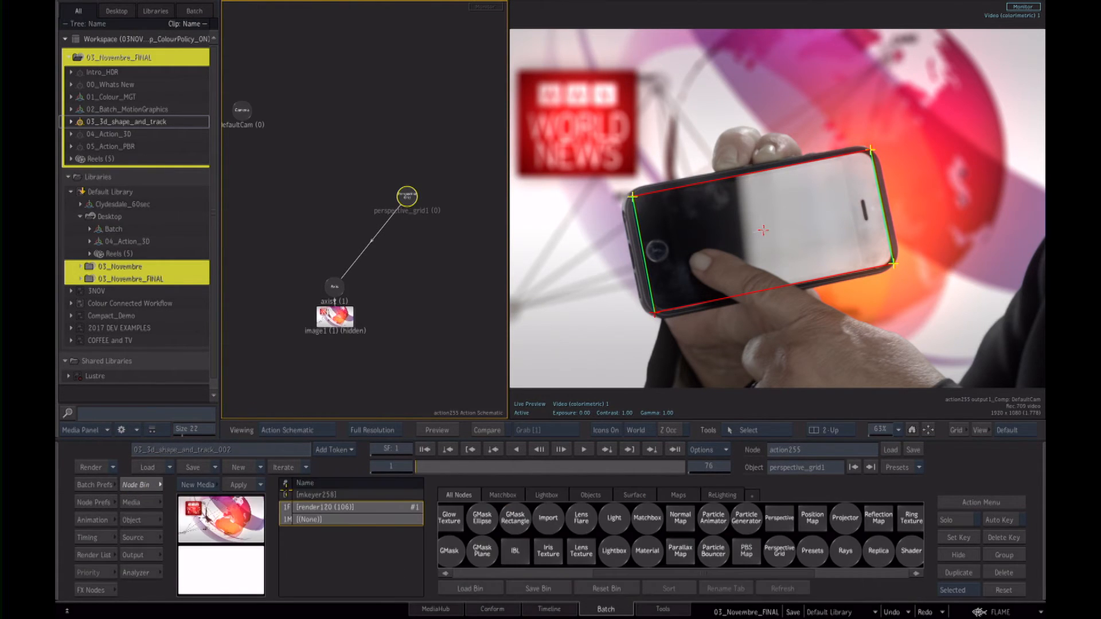
mouse_move(634, 495)
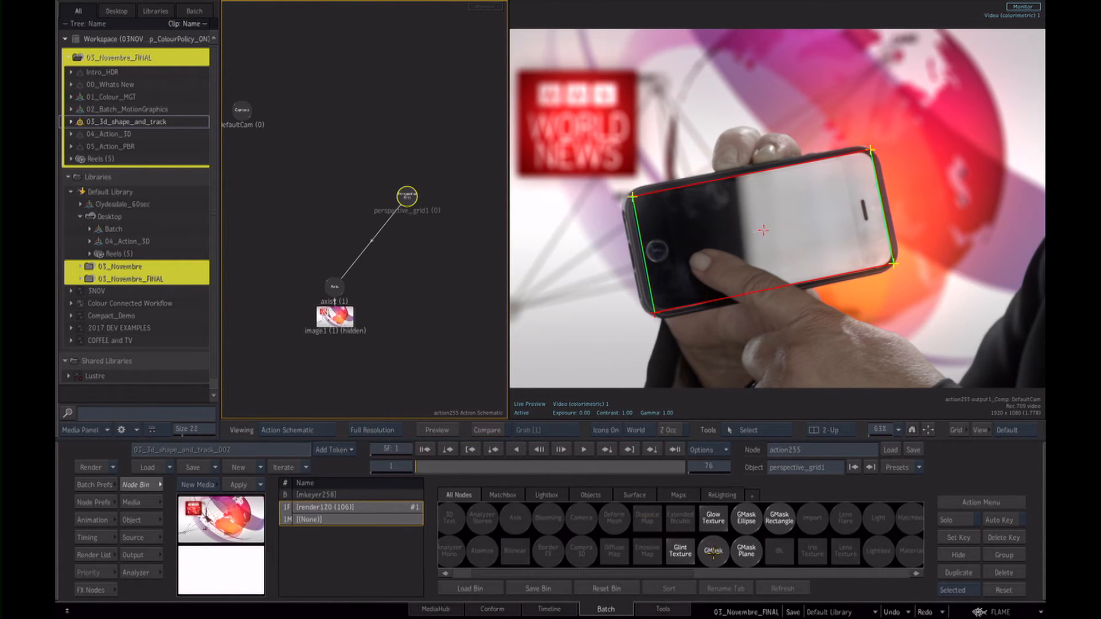
left_click(713, 550)
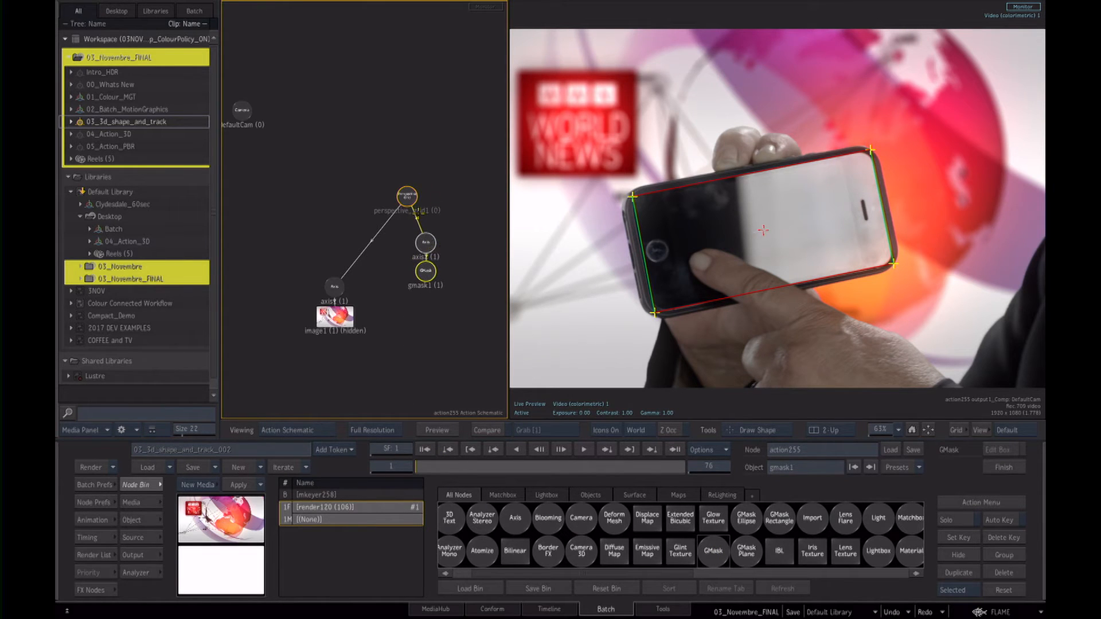
Draw a closed four-point mask around the phone's front face, just inside the perspective grid's corners.
left_click(638, 201)
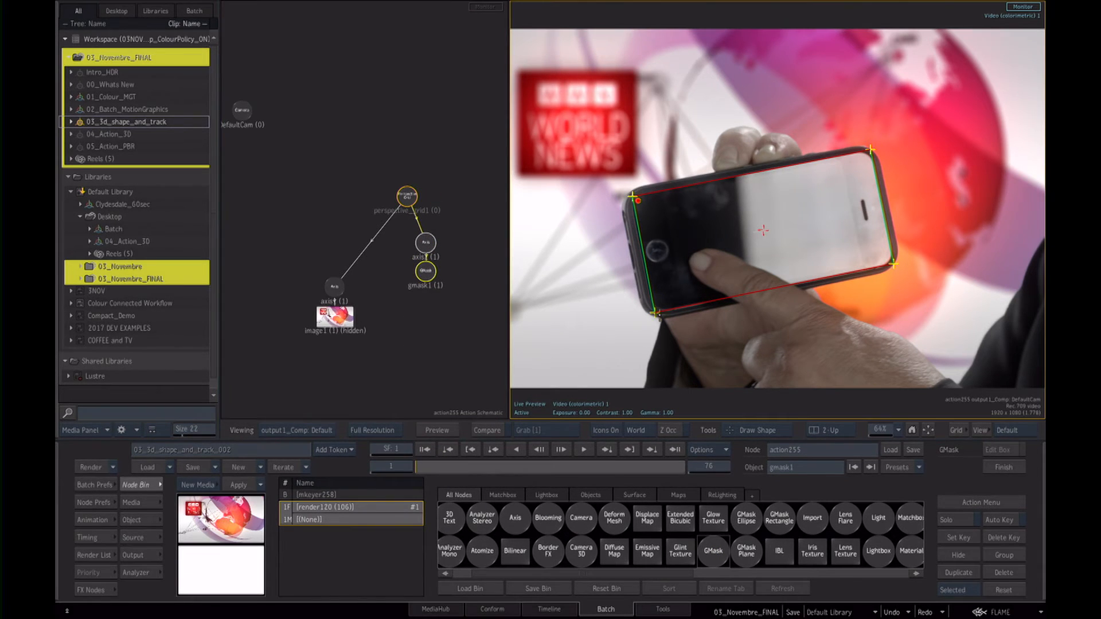
left_click(660, 304)
left_click(887, 260)
left_click(863, 160)
left_click(638, 200)
Deactivate the mask's rendering and shift the perspective grid's top-left corner slightly outward to -464.3, 34.2.
double_click(425, 273)
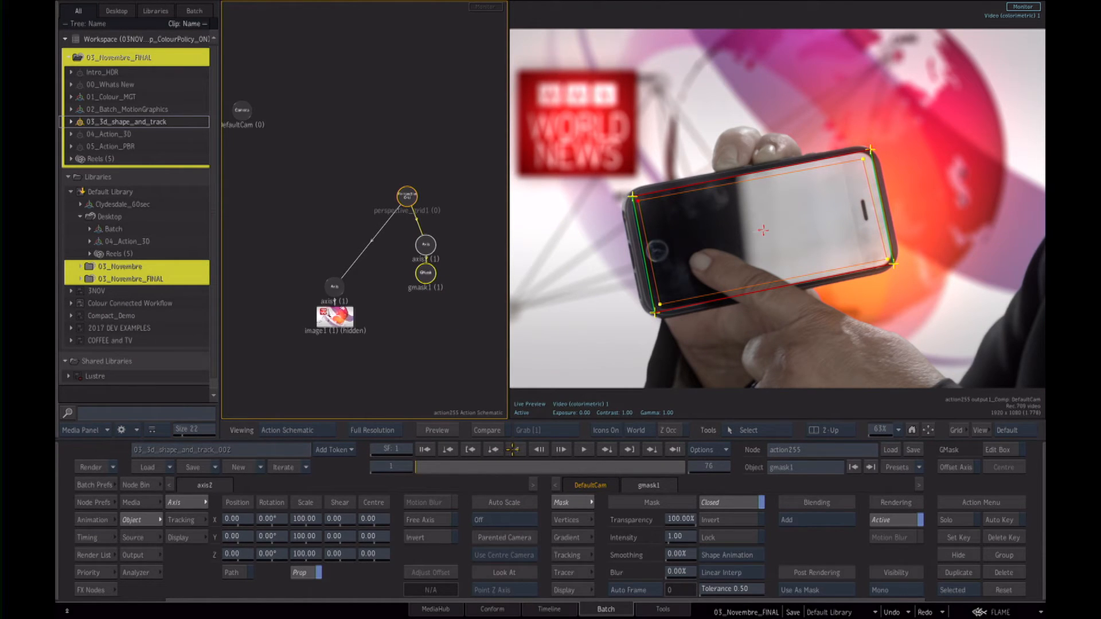
left_click(904, 520)
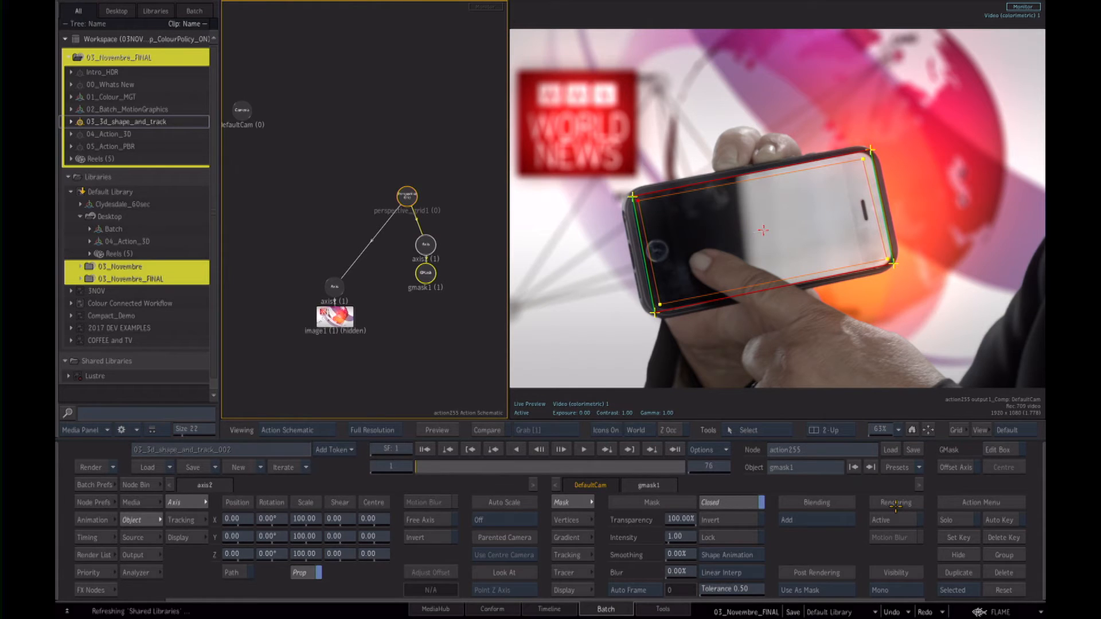
left_click(634, 198)
left_click_drag(633, 197, 629, 196)
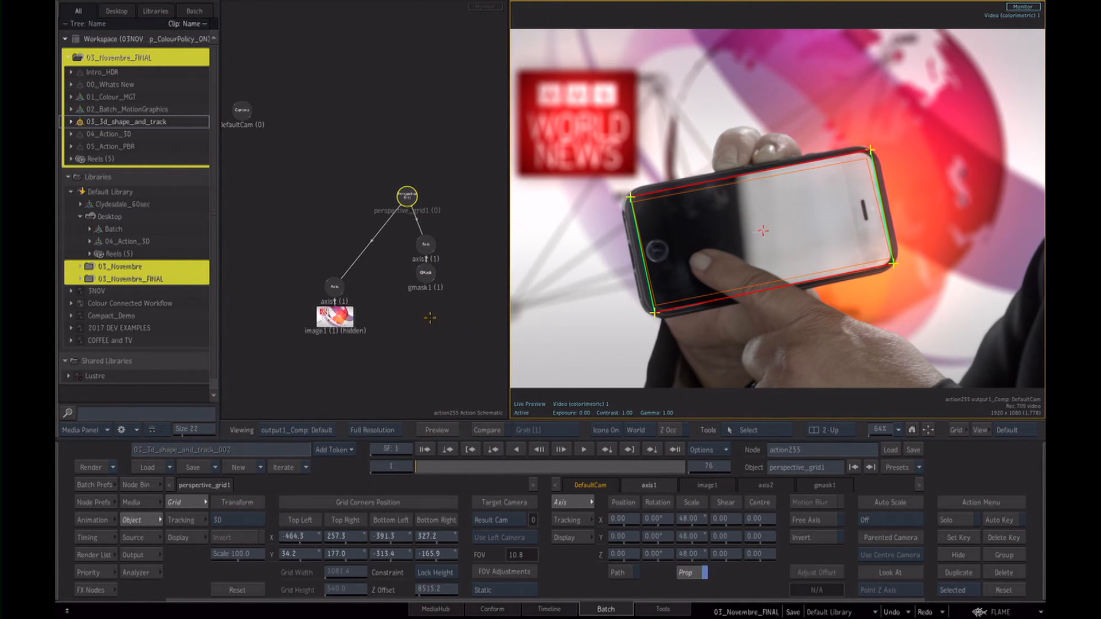
Show icons for the selected object only and refit the mask's four corner points to the phone's front face.
left_click(425, 273)
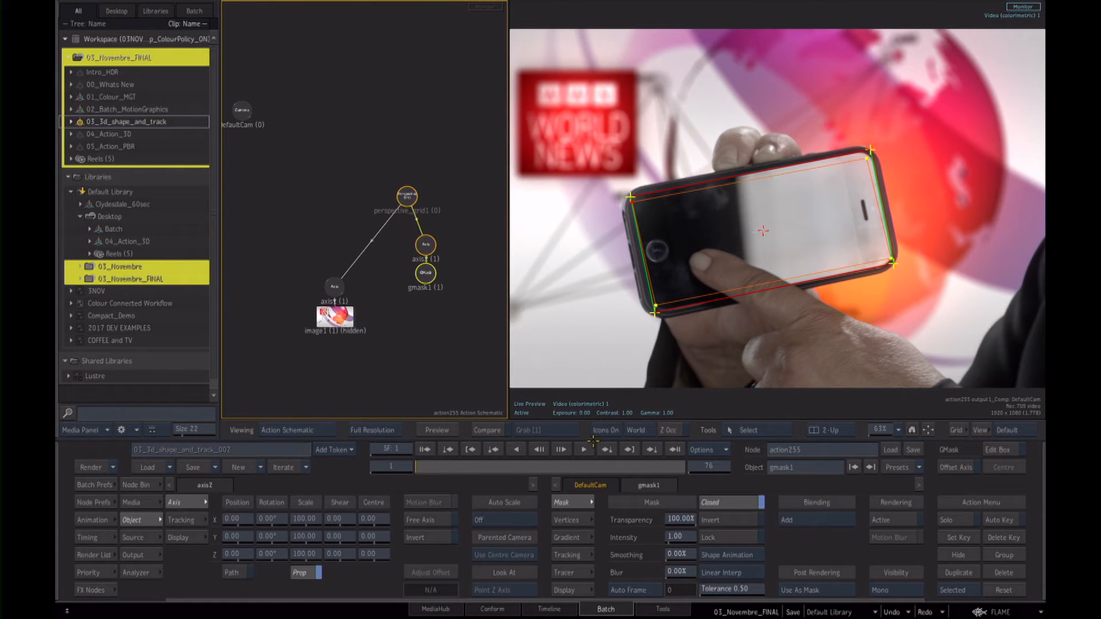
left_click(612, 425)
left_click(609, 419)
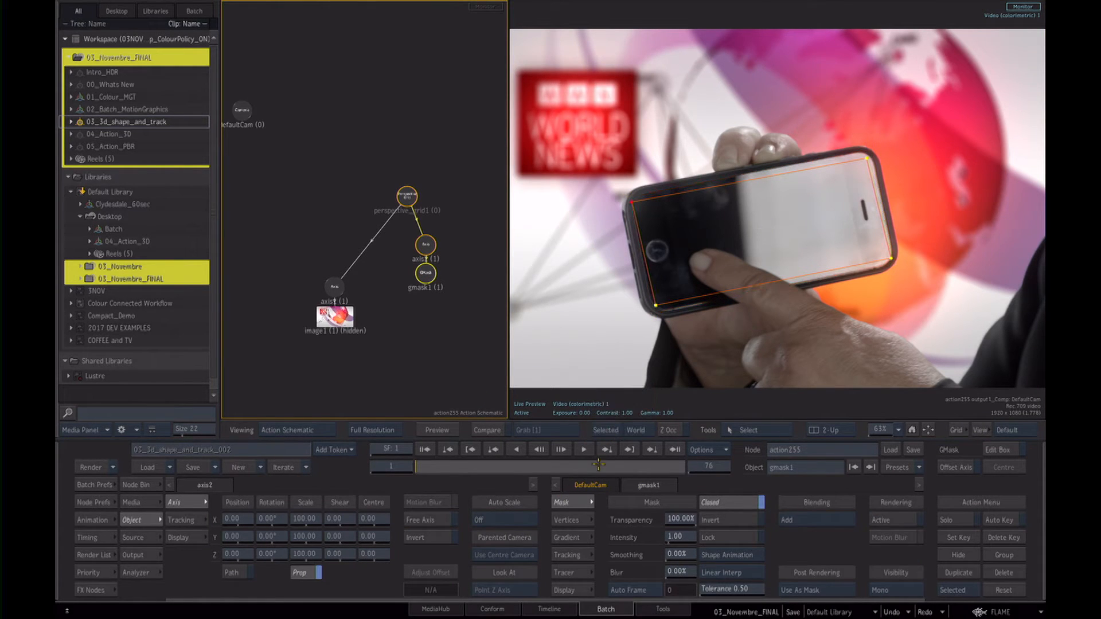
left_click_drag(632, 202, 638, 199)
left_click_drag(656, 305, 661, 306)
left_click_drag(867, 158, 867, 154)
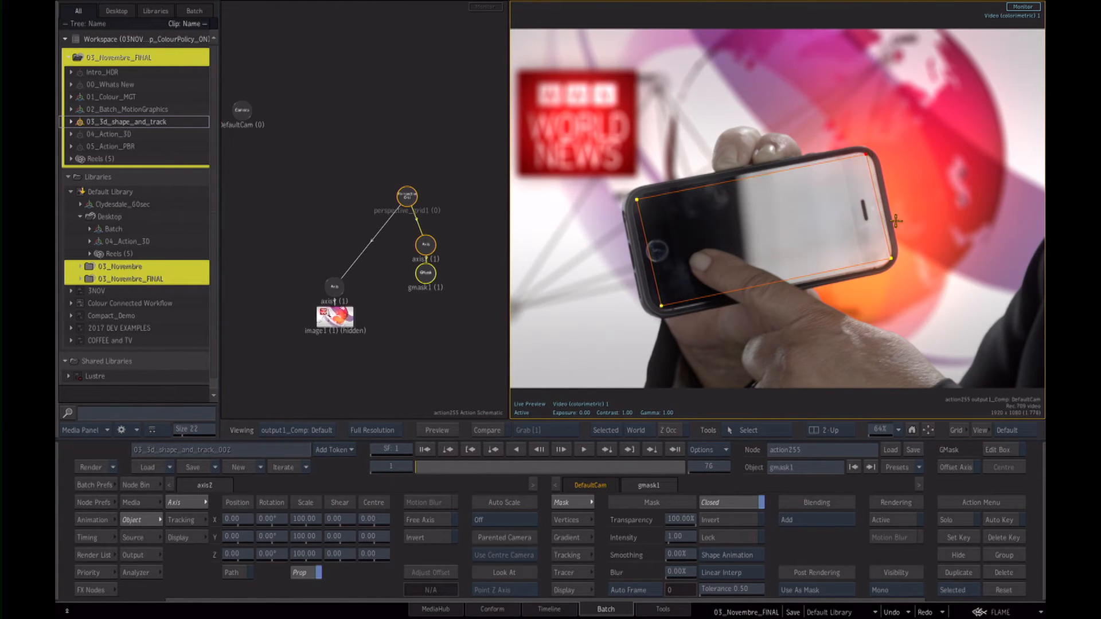
left_click_drag(891, 258, 890, 260)
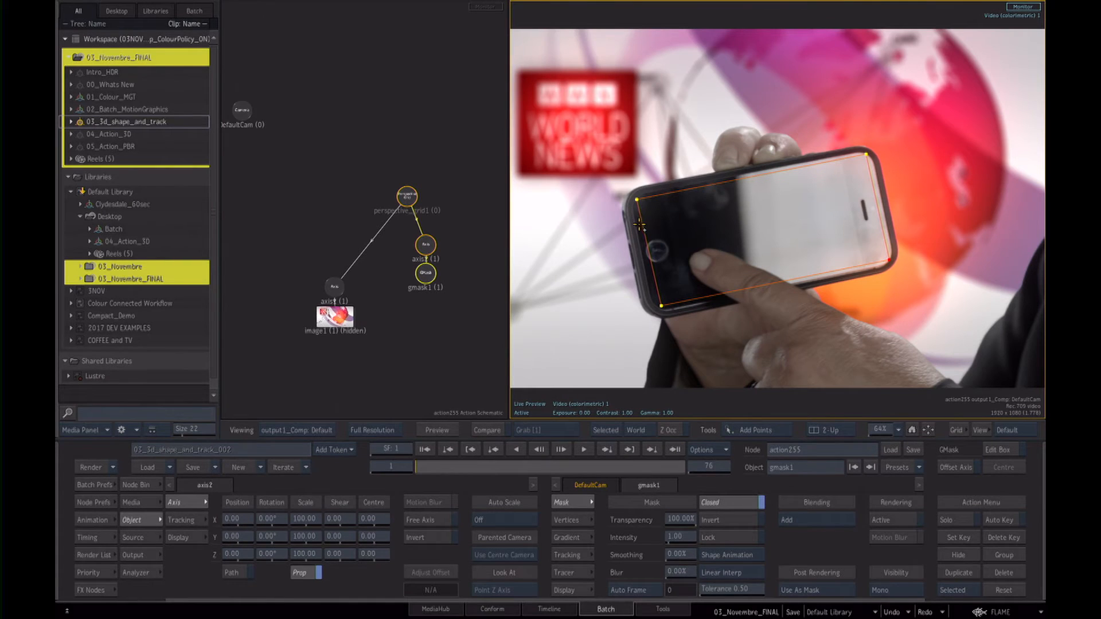
Pull gradient edges out from the mask's sides and corners to just beyond the phone's outer rim.
left_click_drag(642, 227, 626, 234)
left_click_drag(861, 155, 874, 179)
left_click_drag(886, 247, 872, 278)
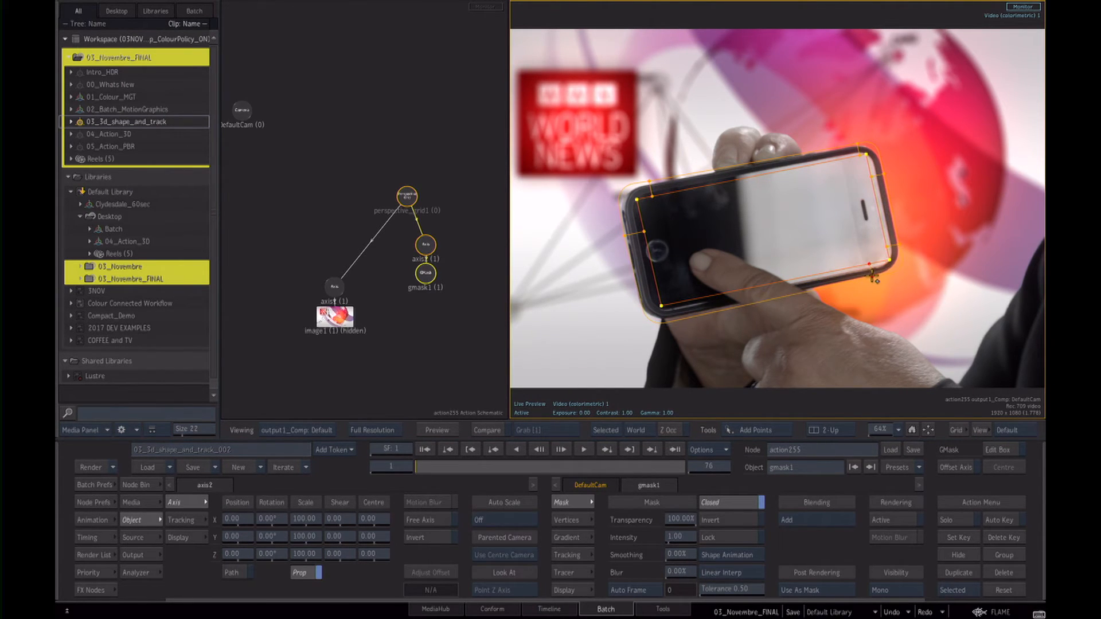
left_click_drag(676, 302, 637, 296)
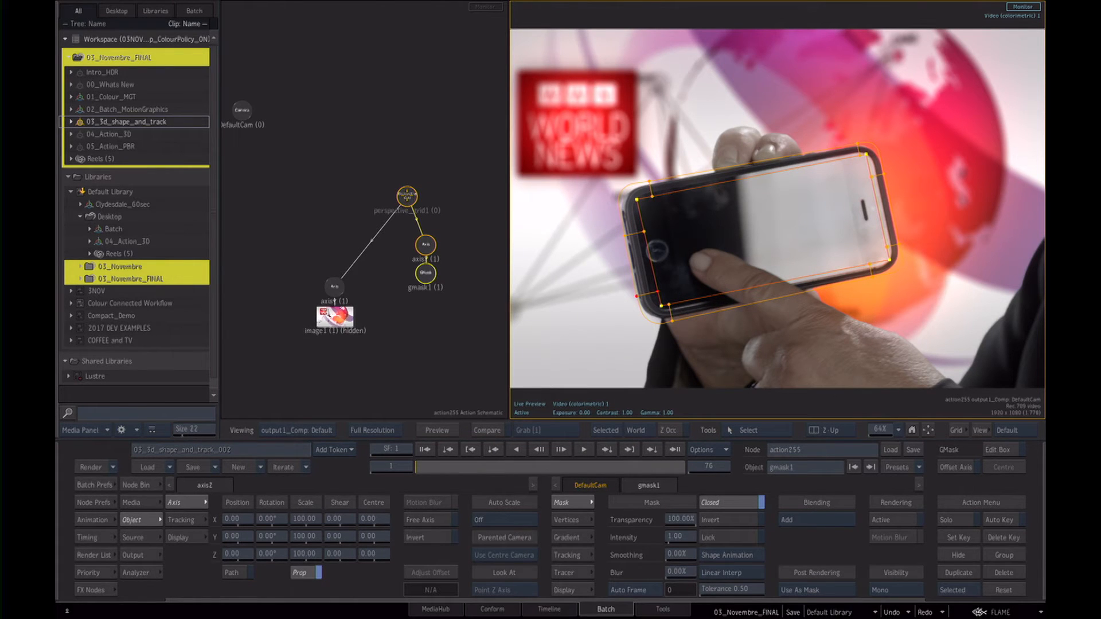
Set the perspective grid tracker's inclusive analysis constraint to GMasks.
left_click(407, 196)
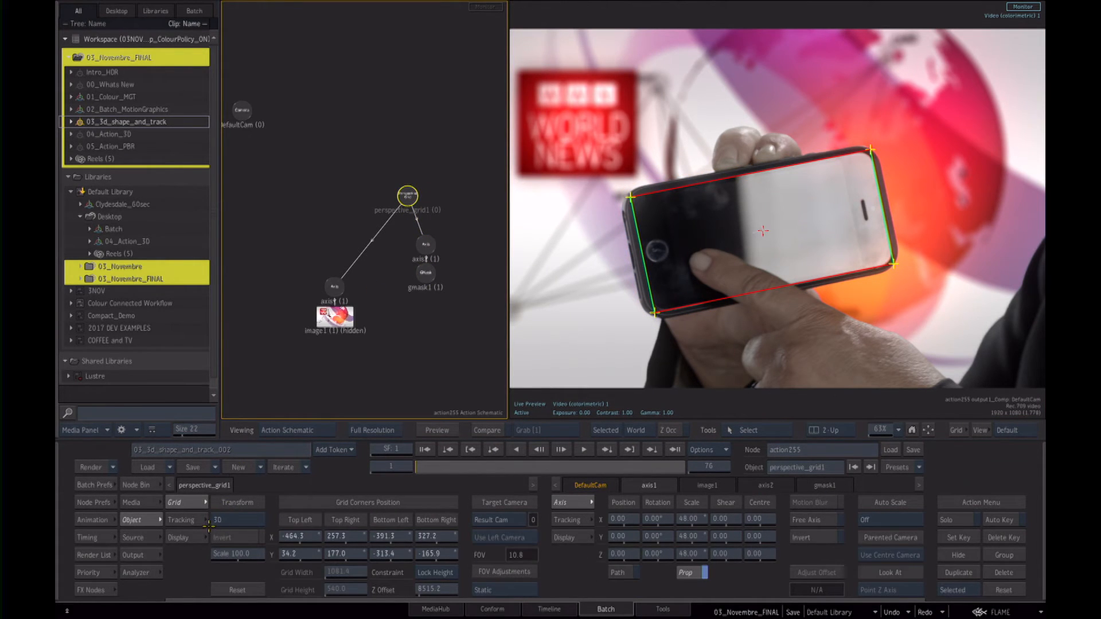
left_click(190, 520)
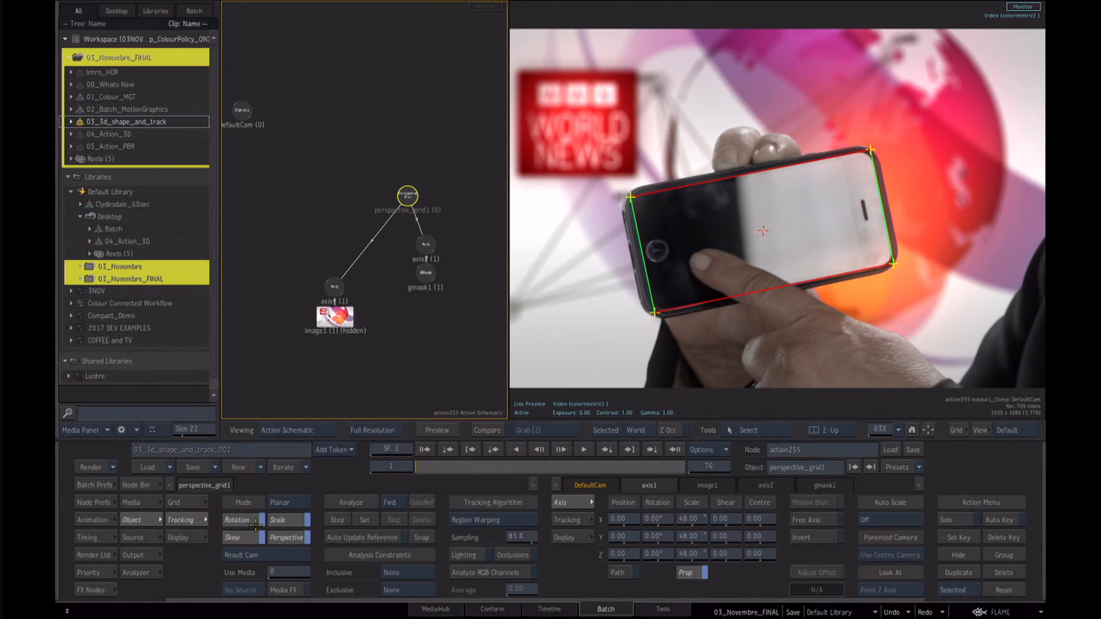
left_click(404, 571)
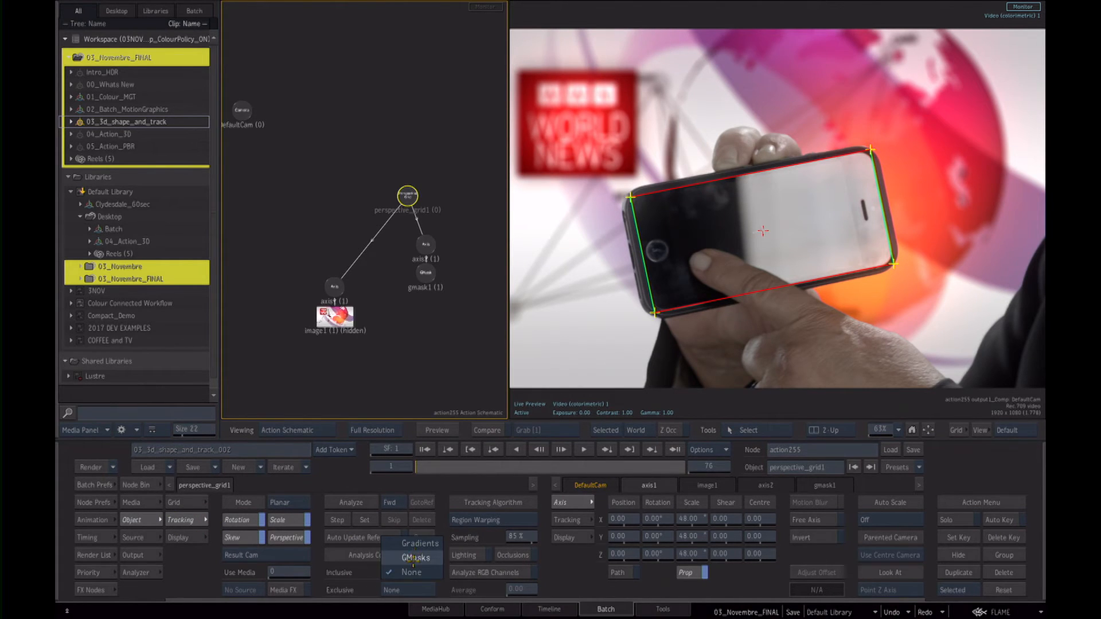
left_click(414, 559)
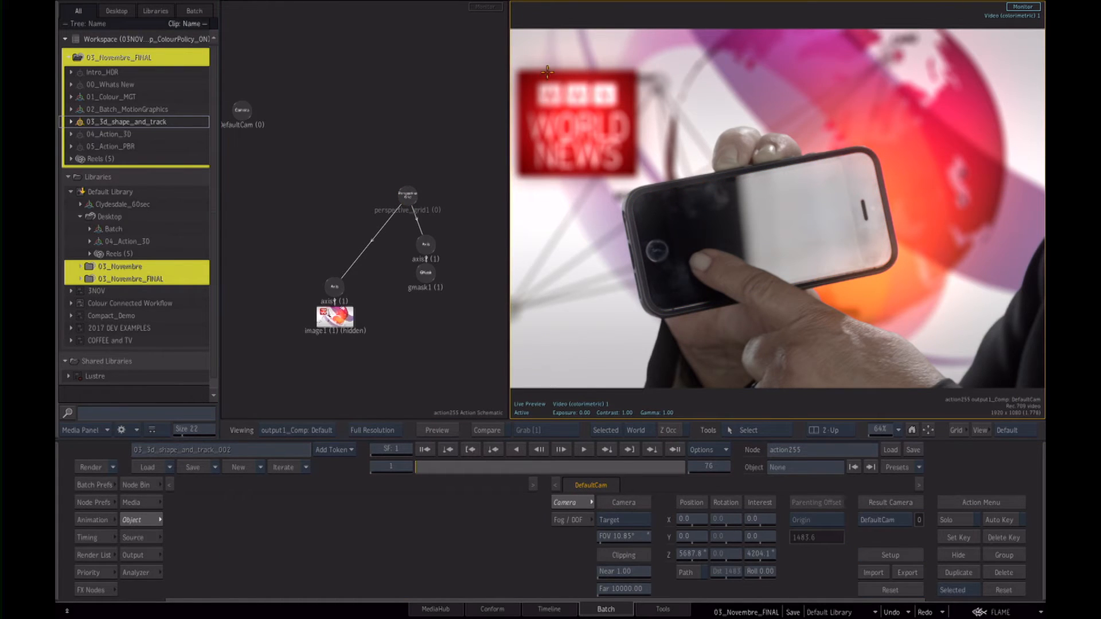
Check the mask's gradient outline and set the perspective grid tracker's inclusive constraint to Gradients.
left_click(545, 92)
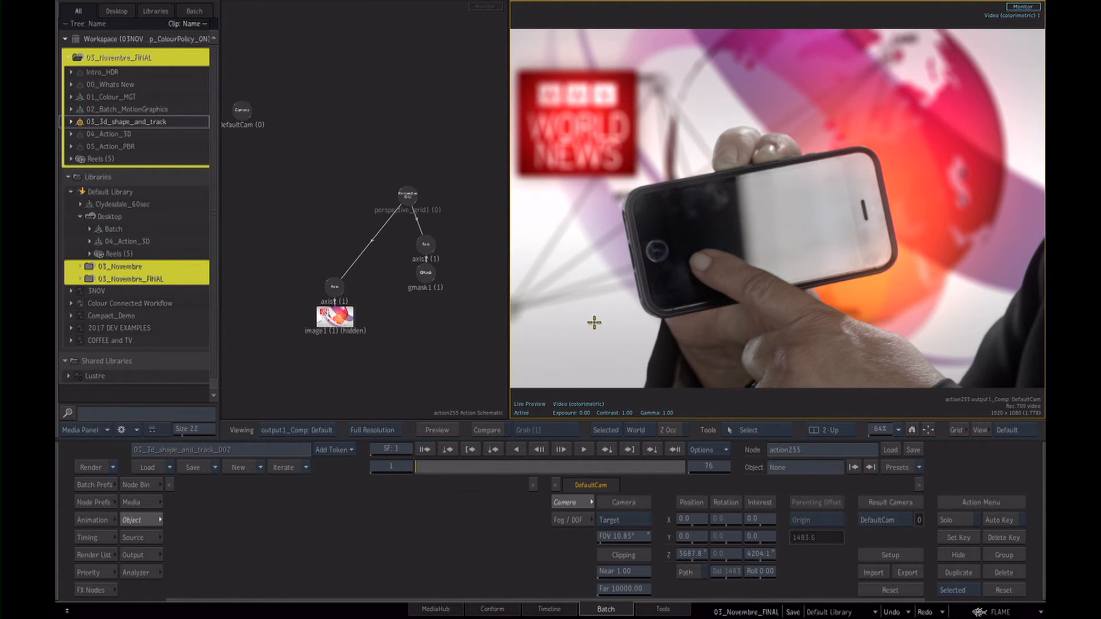
left_click(425, 272)
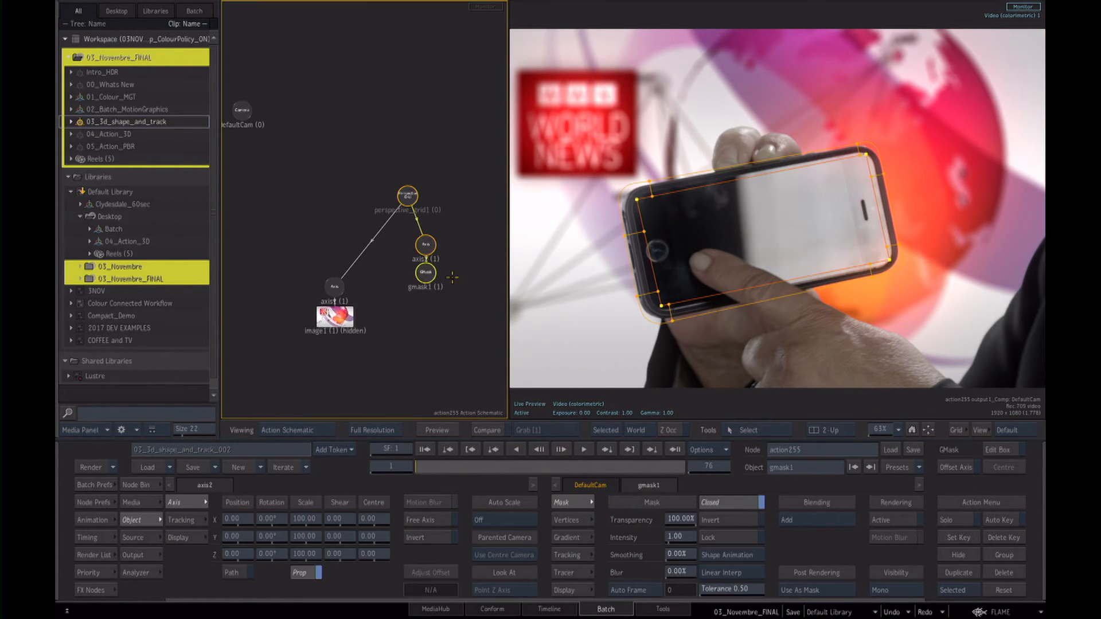
left_click(180, 520)
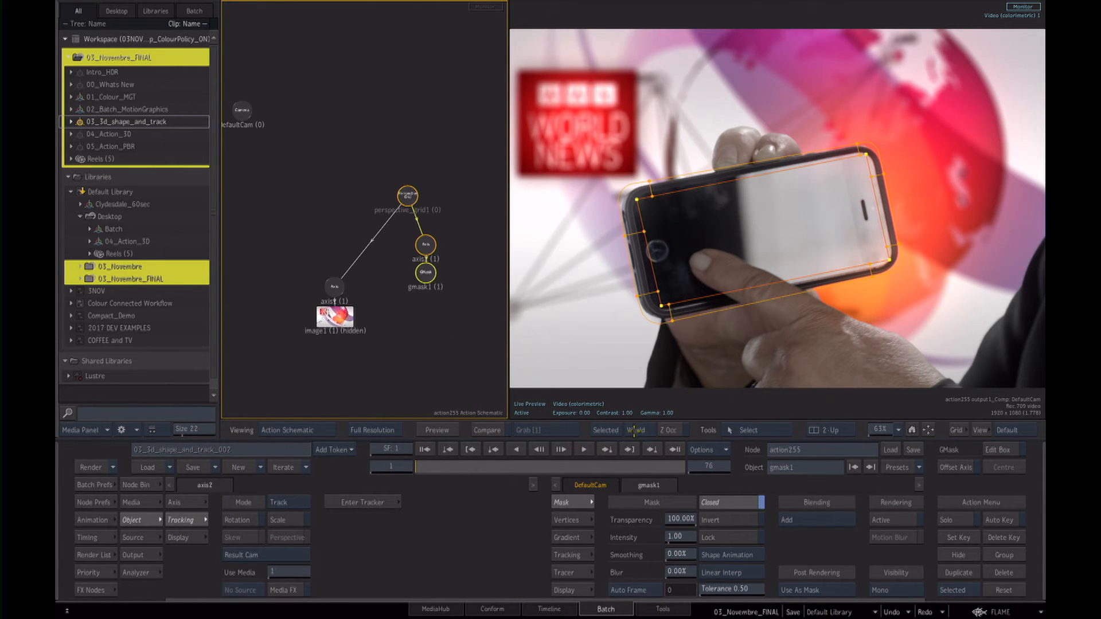
left_click(416, 201)
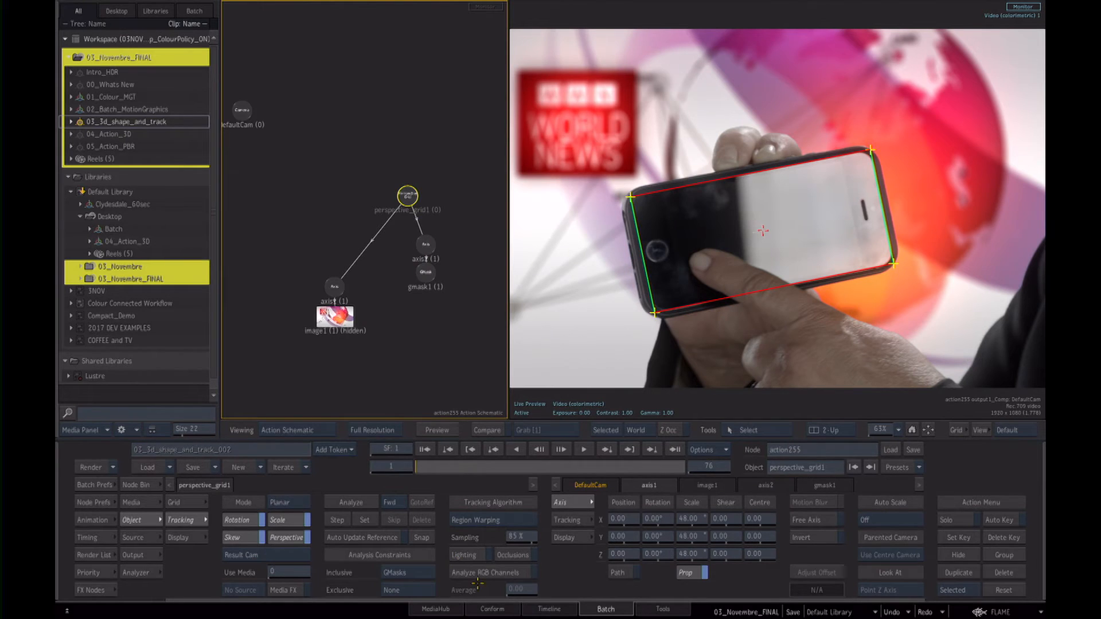
left_click(409, 574)
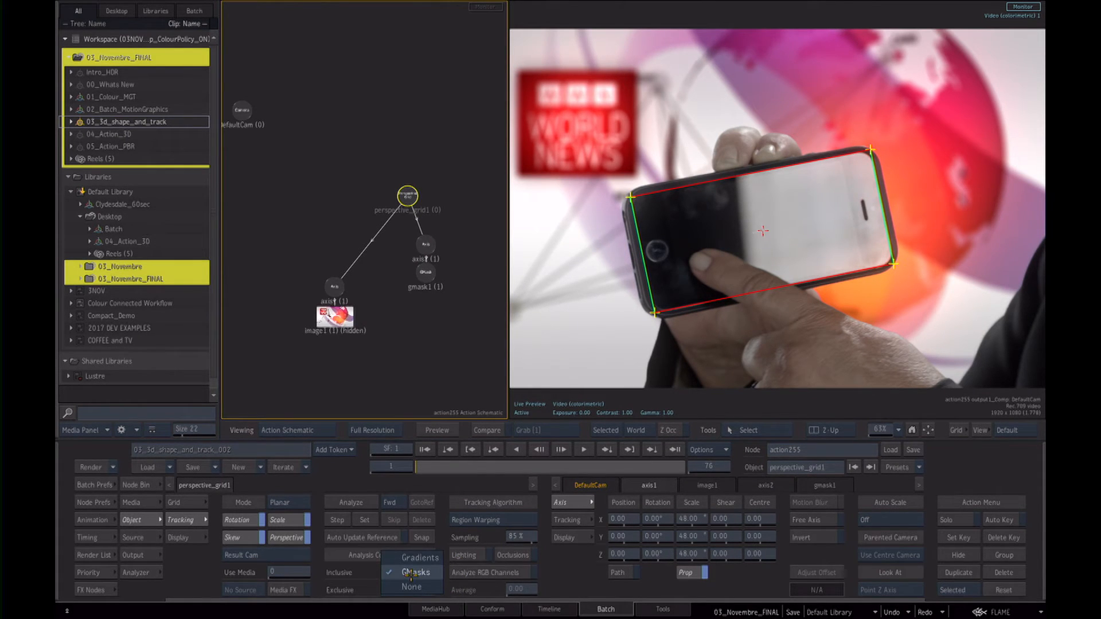
left_click(417, 557)
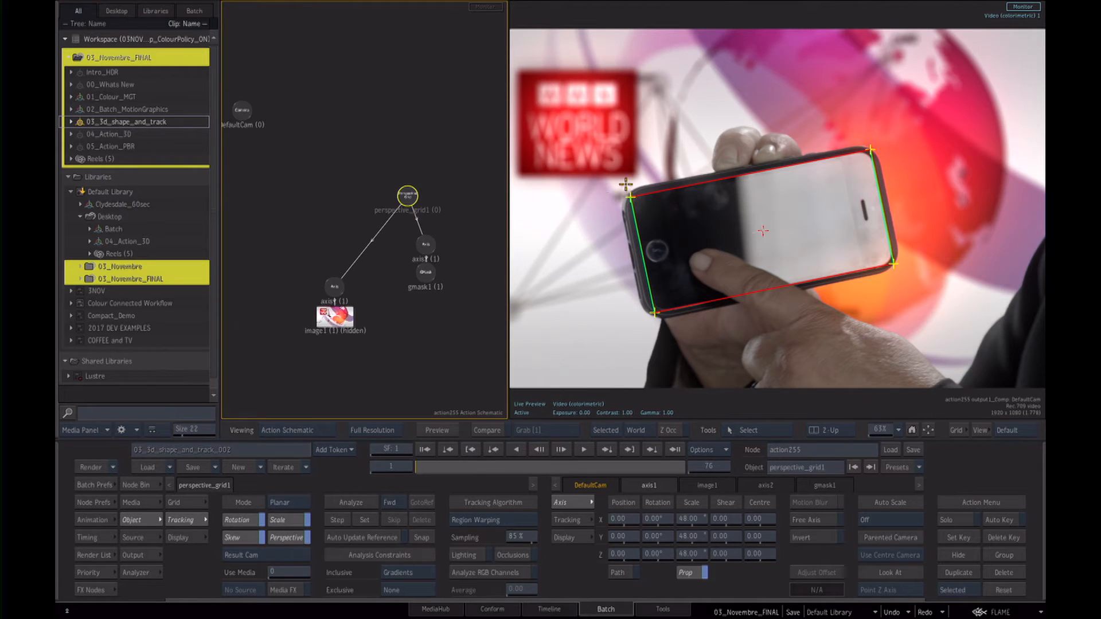
Show all object icons, enable Lighting and Occlusions for the perspective grid tracker, and analyze the clip forward.
left_click(606, 430)
left_click(610, 417)
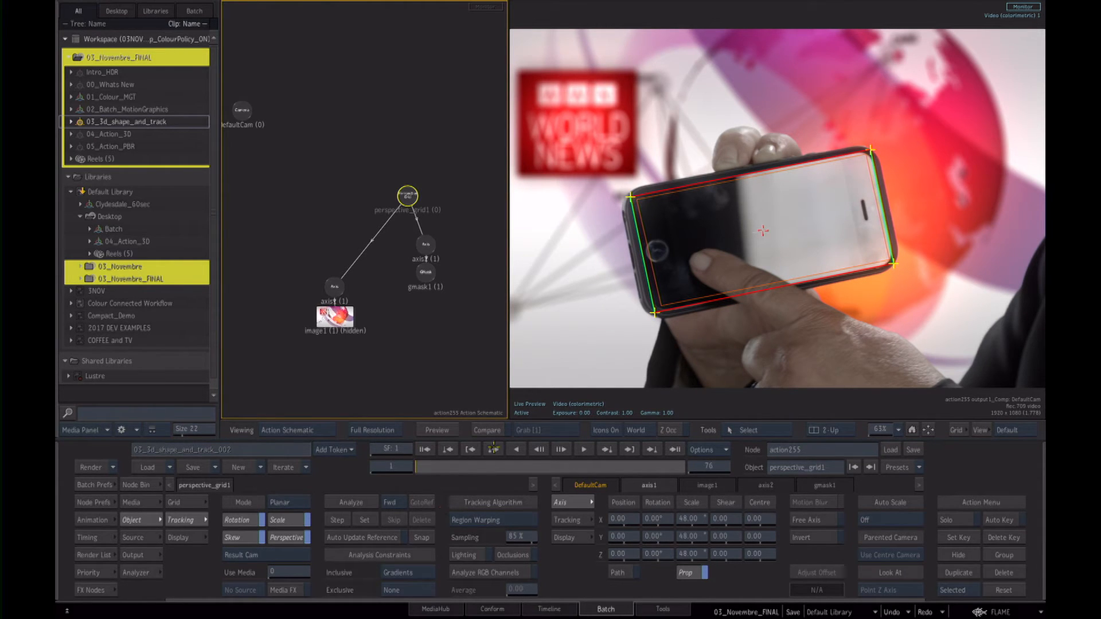
left_click(469, 555)
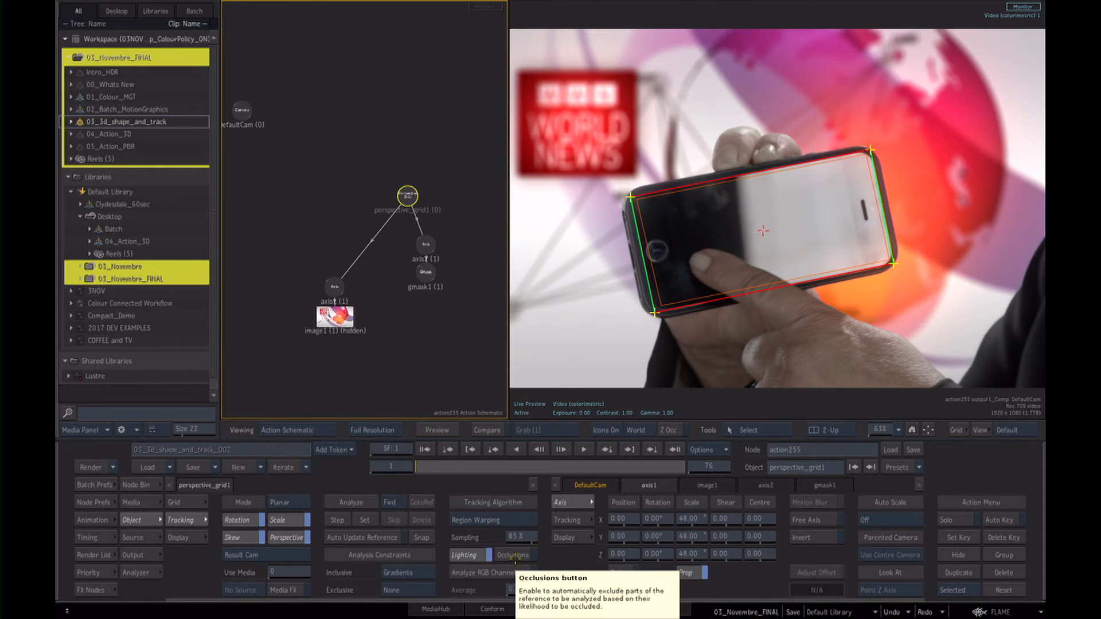
left_click(513, 556)
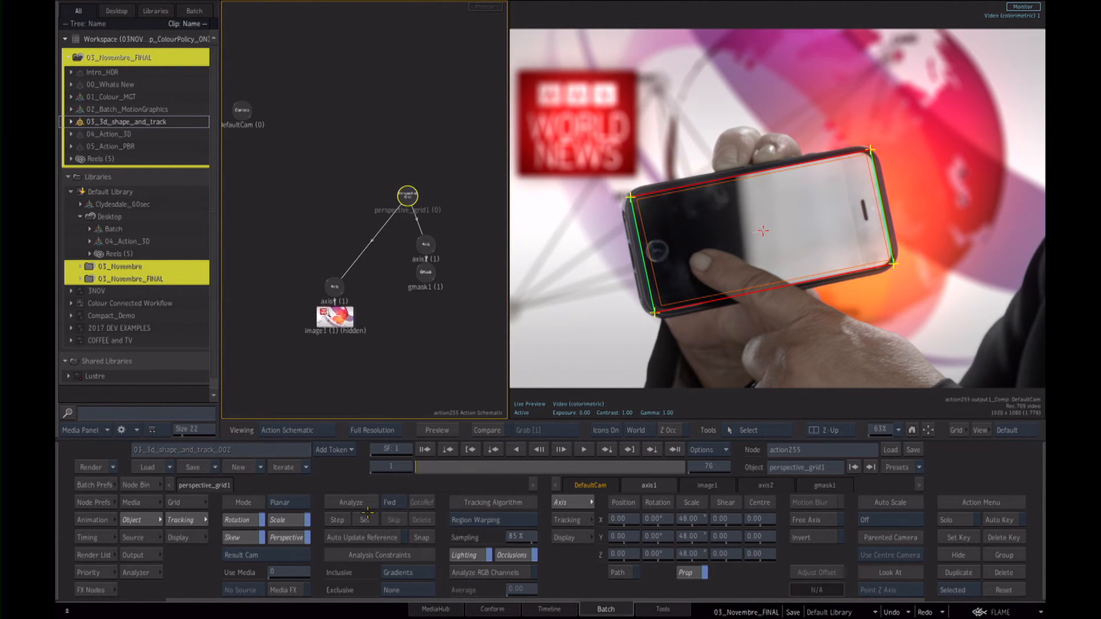
left_click(351, 502)
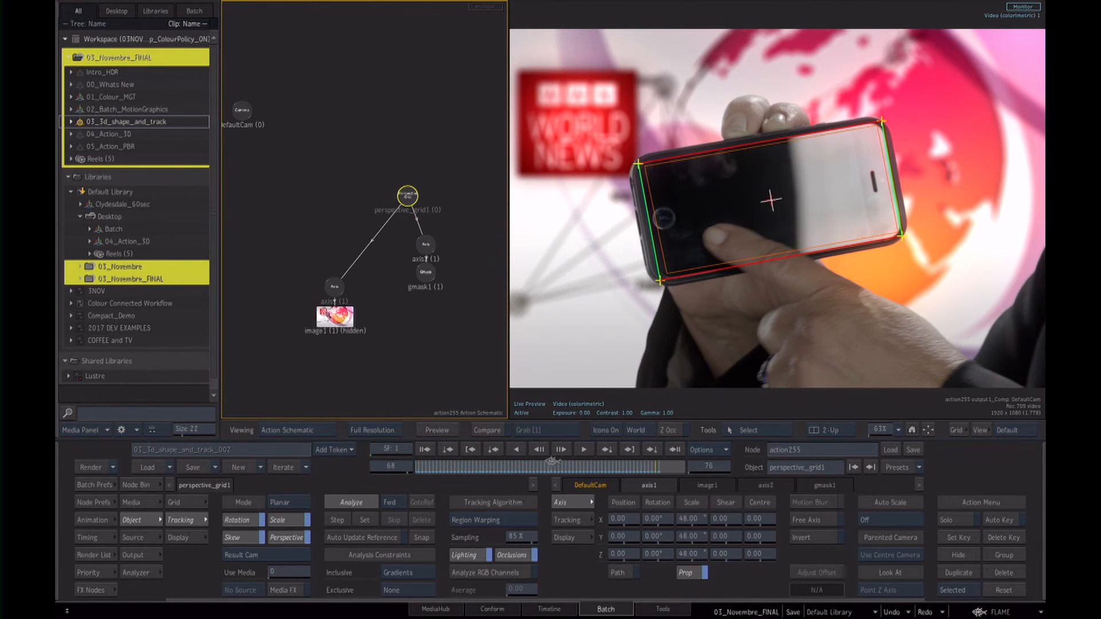
Go to frame 23 and unhide the image layer on the tracked phone.
left_click_drag(667, 467, 488, 474)
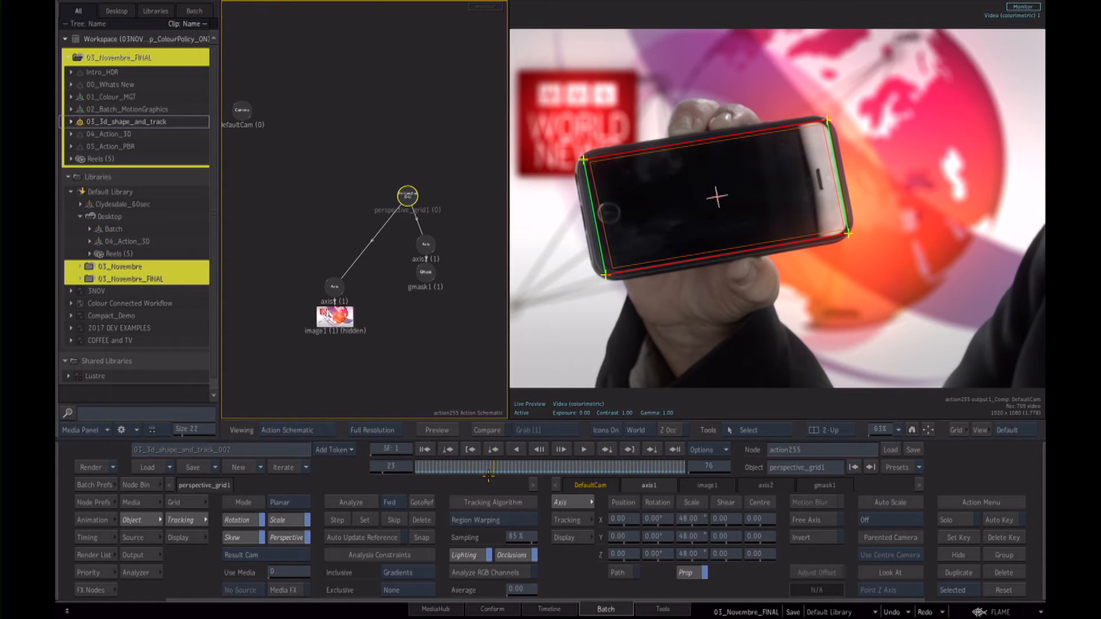
left_click(325, 317)
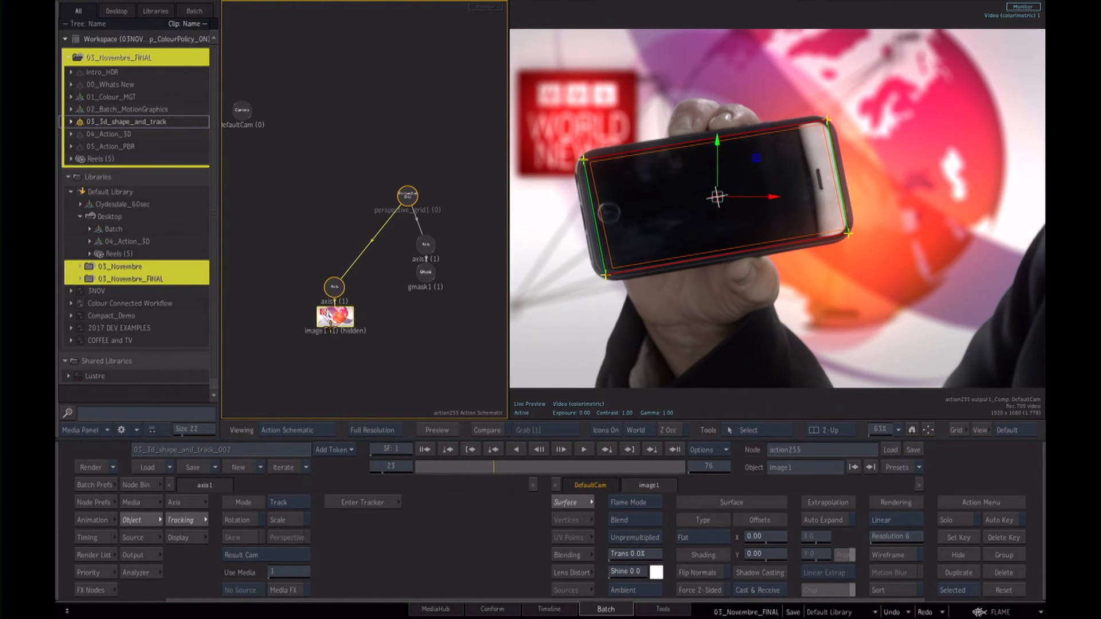
key("h")
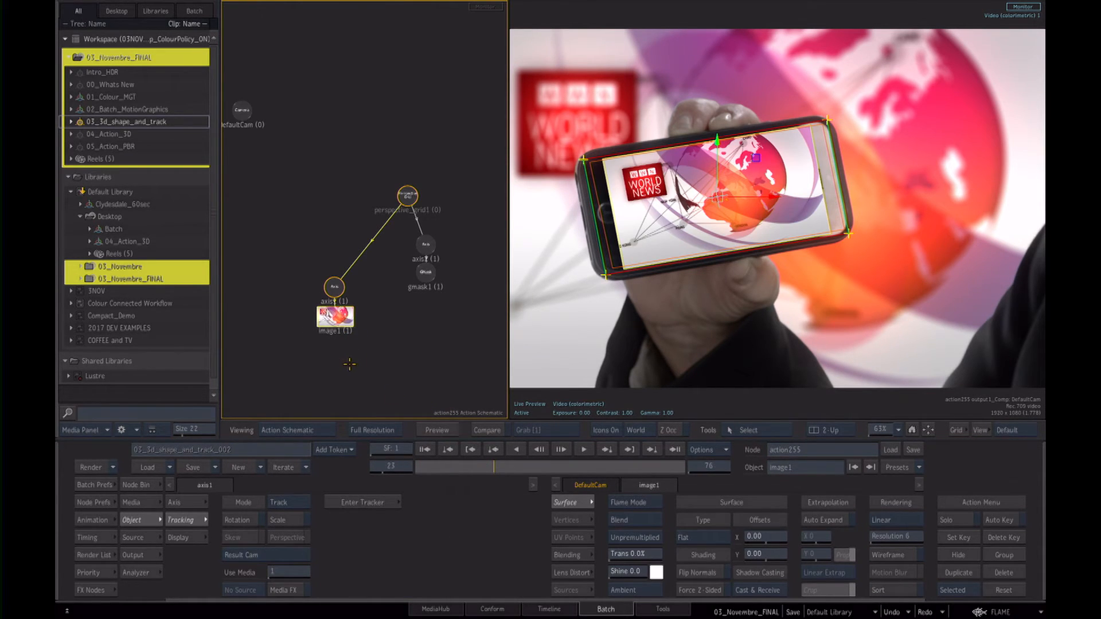
Show icons for the selected object only, go to frame 1, and set the phone graphic's surface type to Perspective.
key("ctrl+i")
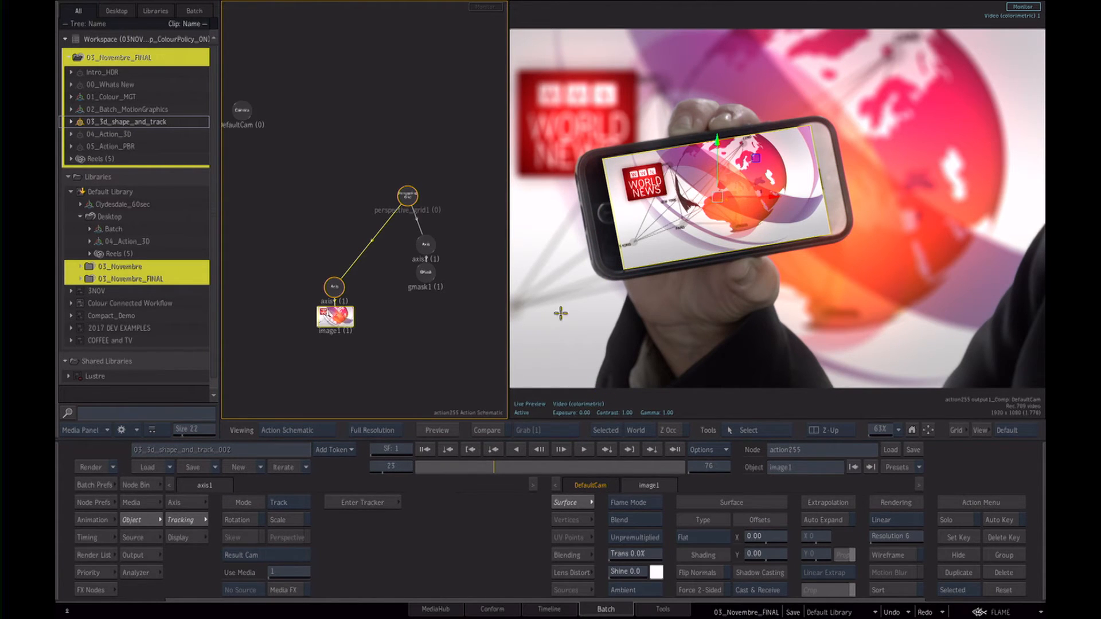
key("ctrl+i")
key("ctrl+i")
left_click_drag(487, 467, 378, 458)
left_click(693, 538)
left_click(697, 509)
Fit the graphic's lower-left, upper-left and lower-right corners to the edges of the phone's screen.
left_click(673, 306)
left_click_drag(673, 305, 684, 300)
left_click_drag(649, 197, 655, 193)
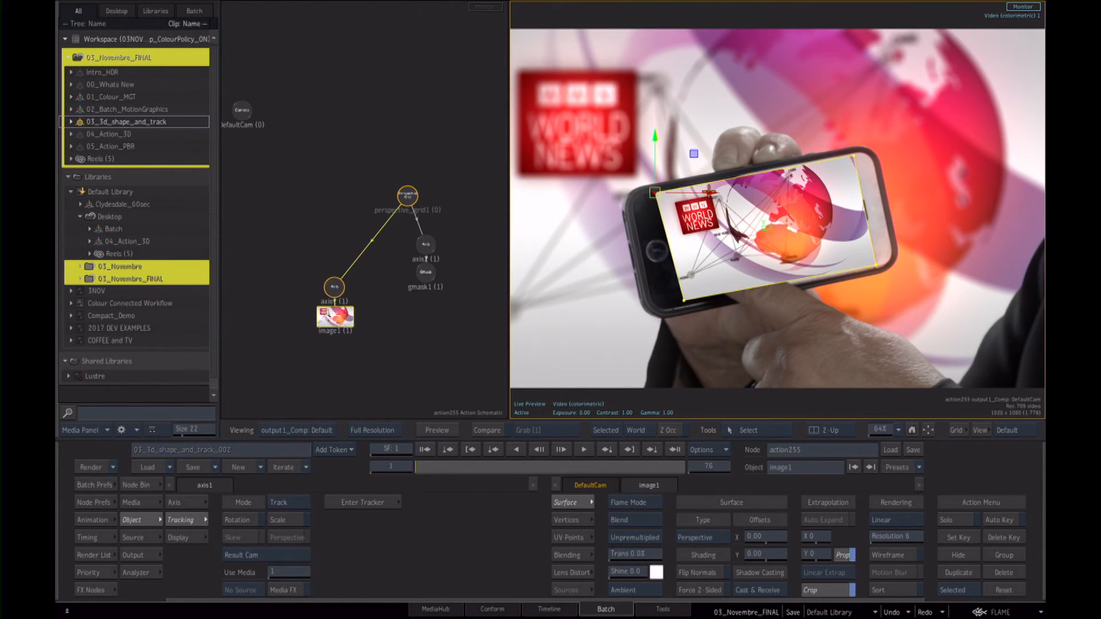
left_click_drag(876, 265, 874, 261)
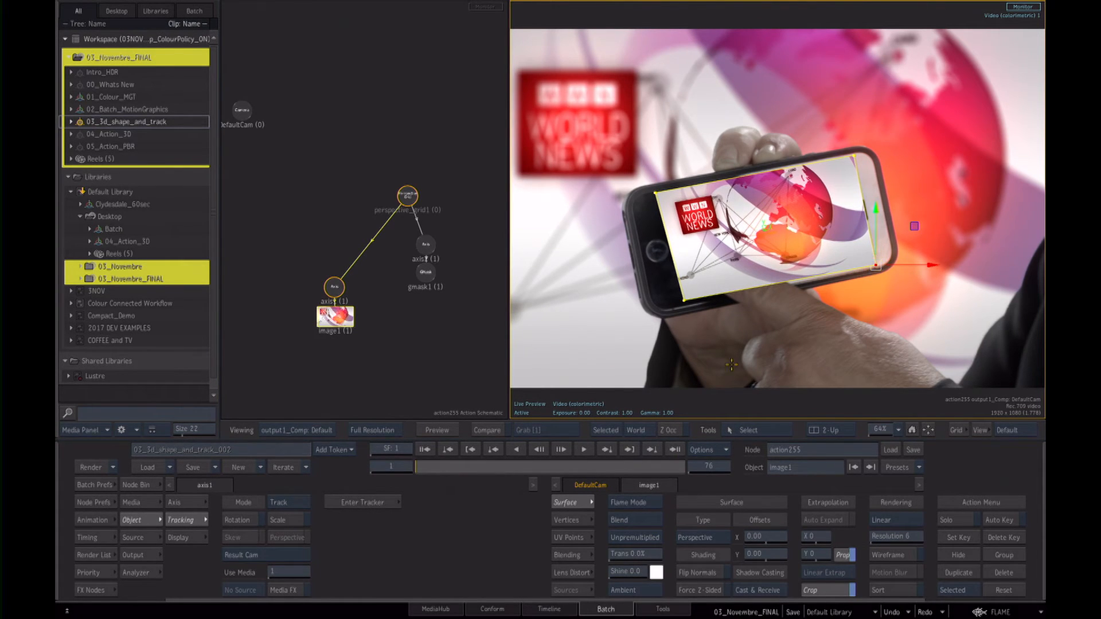
left_click_drag(657, 194, 660, 194)
Try Premultiplied transparency with Screen blending on the phone graphic's surface.
left_click(629, 537)
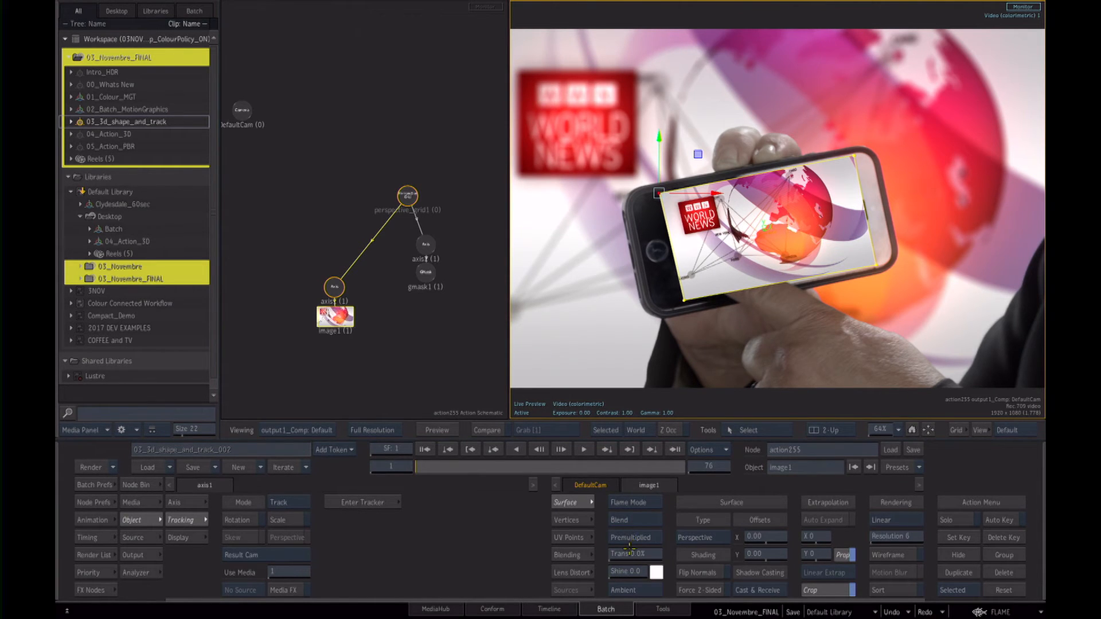
left_click(631, 520)
left_click(631, 445)
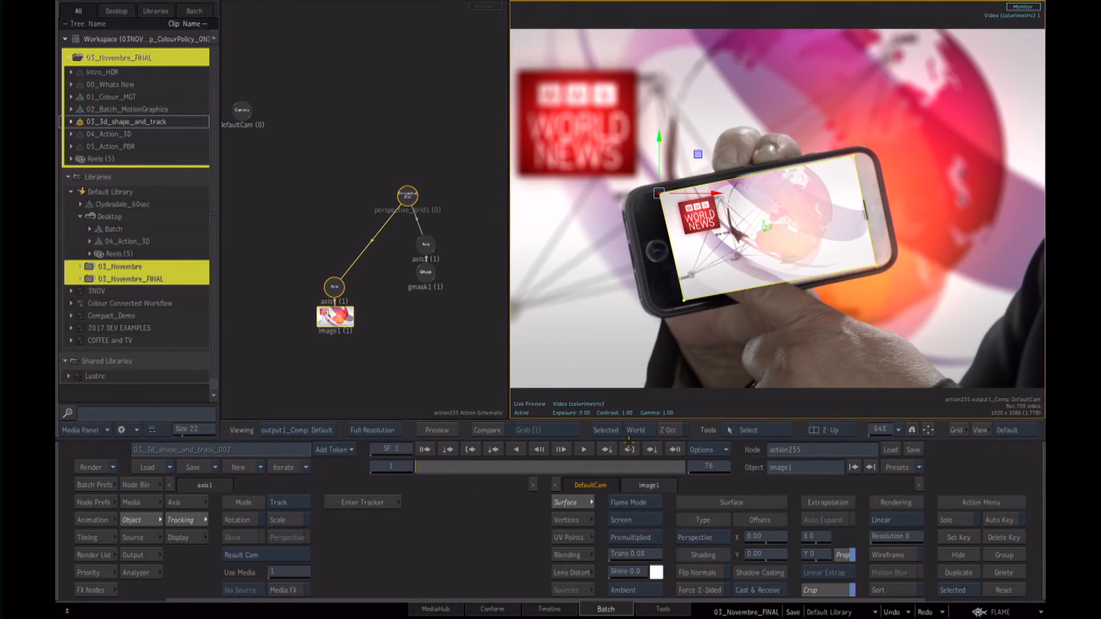
Check the tracked graphic at frame 16, leave the Action schematic, and open the 04_Action_3D batch.
left_click_drag(419, 471, 469, 469)
left_click(396, 355)
key("Escape")
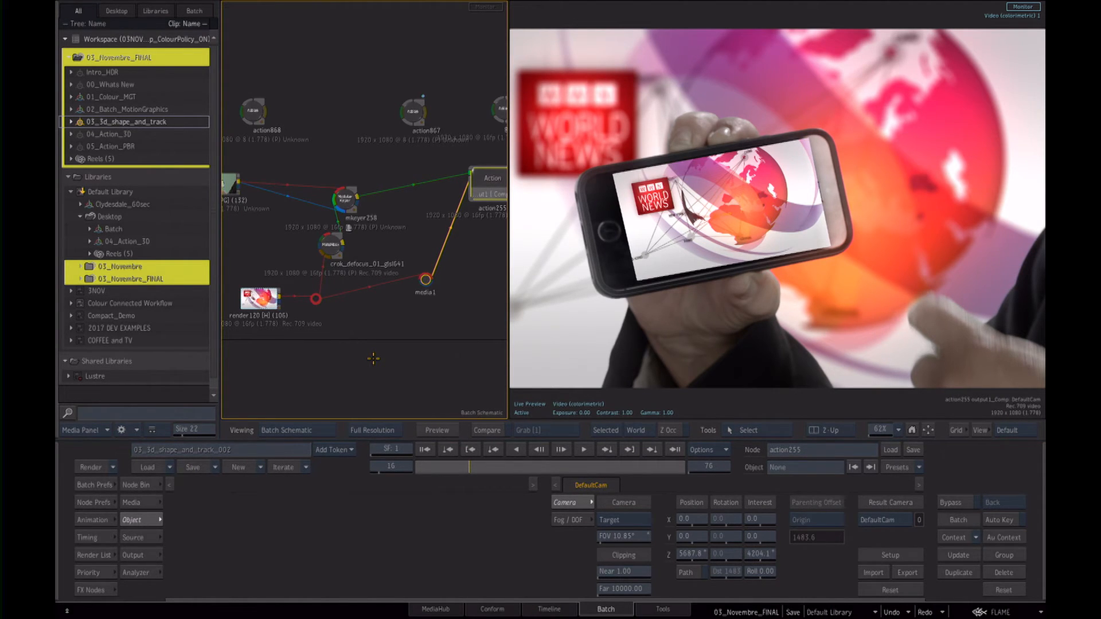
left_click(113, 134)
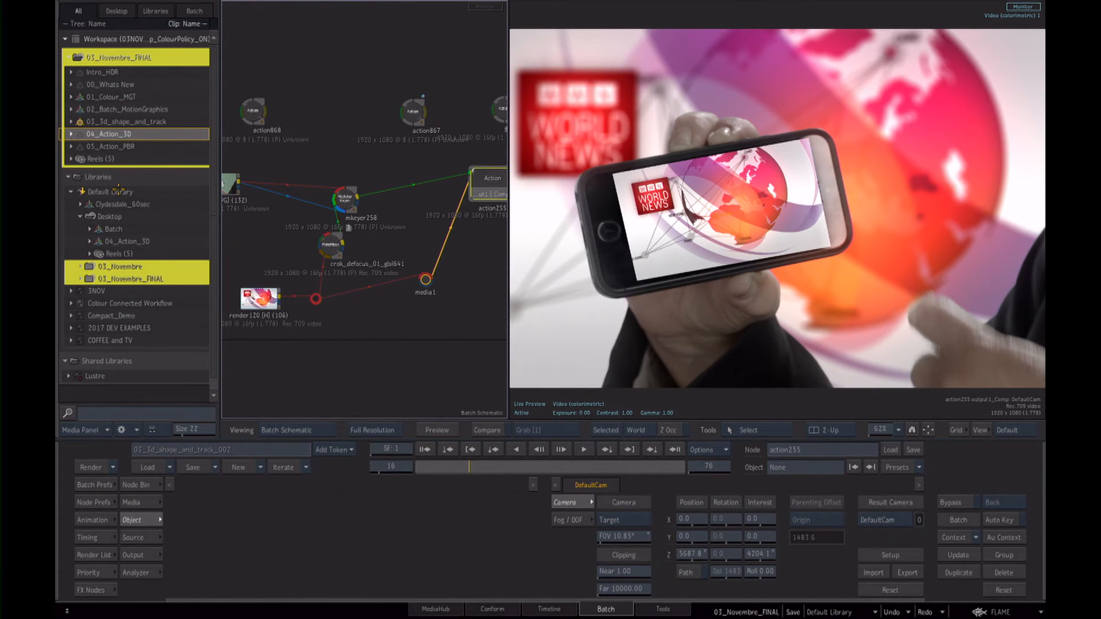
double_click(94, 138)
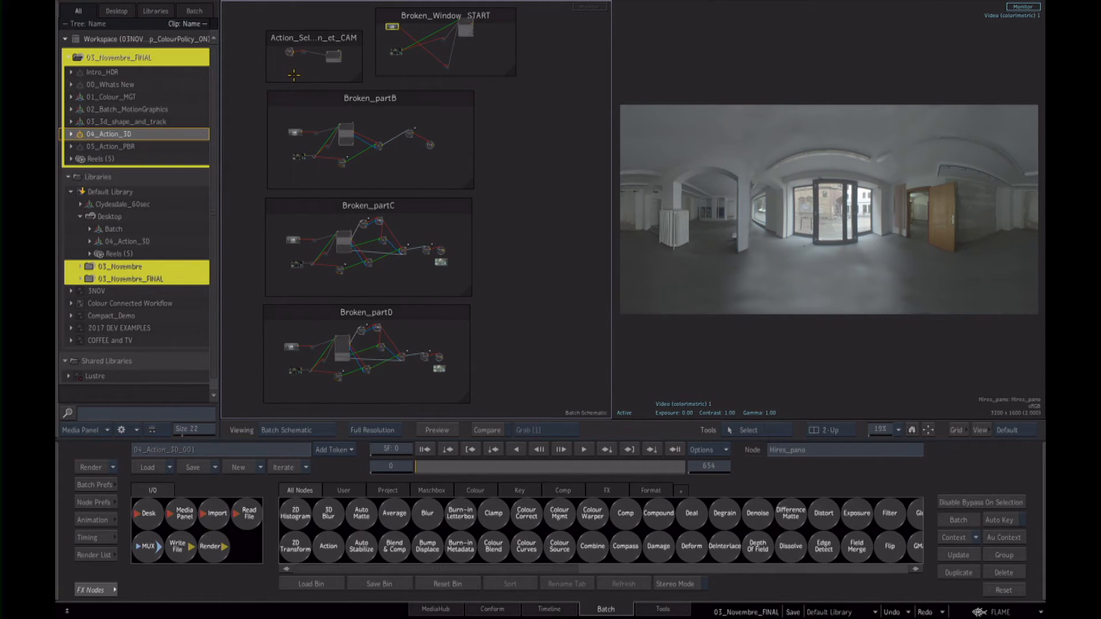
Enlarge the result view for the StandardShading Action node and enter its schematic.
left_click(289, 52)
left_click(333, 57)
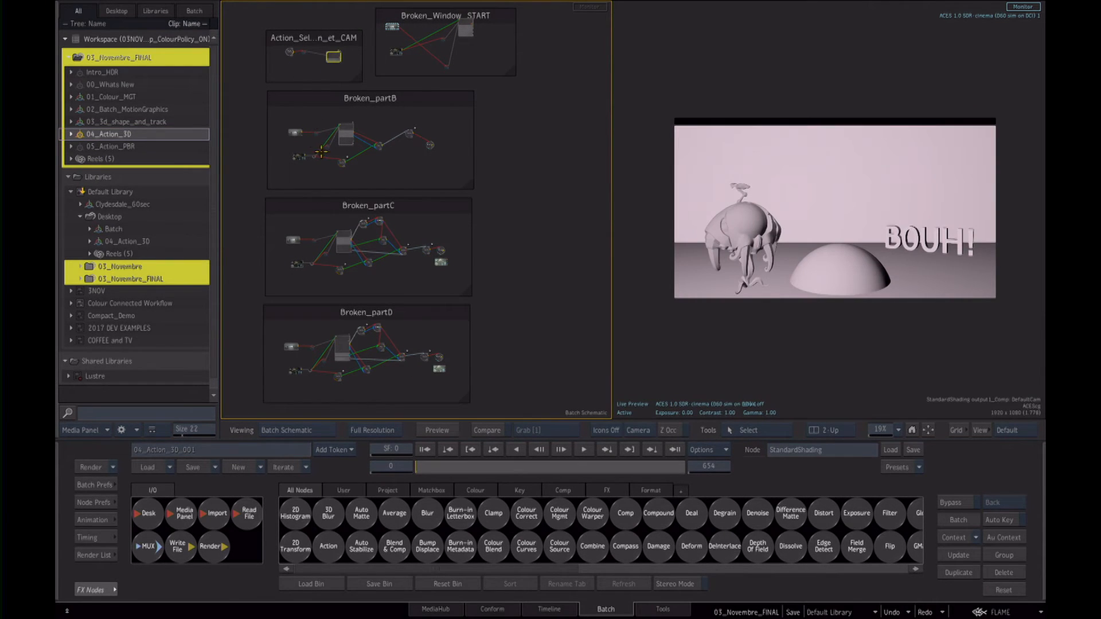
left_click_drag(610, 270, 471, 281)
left_click_drag(446, 235, 490, 290)
left_click_drag(596, 338, 696, 363)
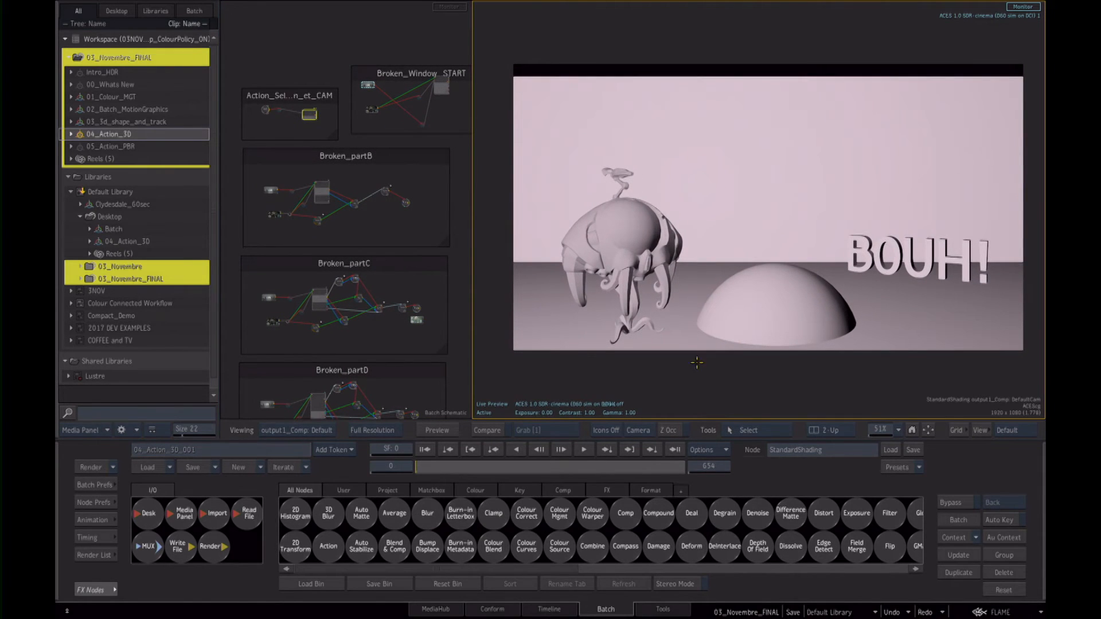
key("Return")
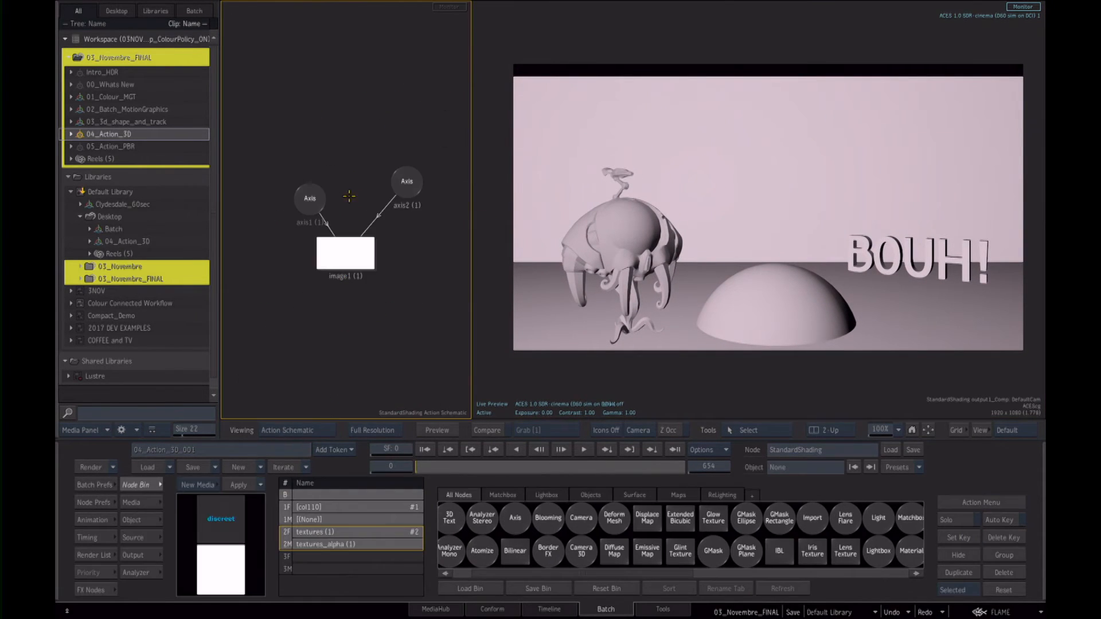
left_click_drag(287, 253, 261, 271)
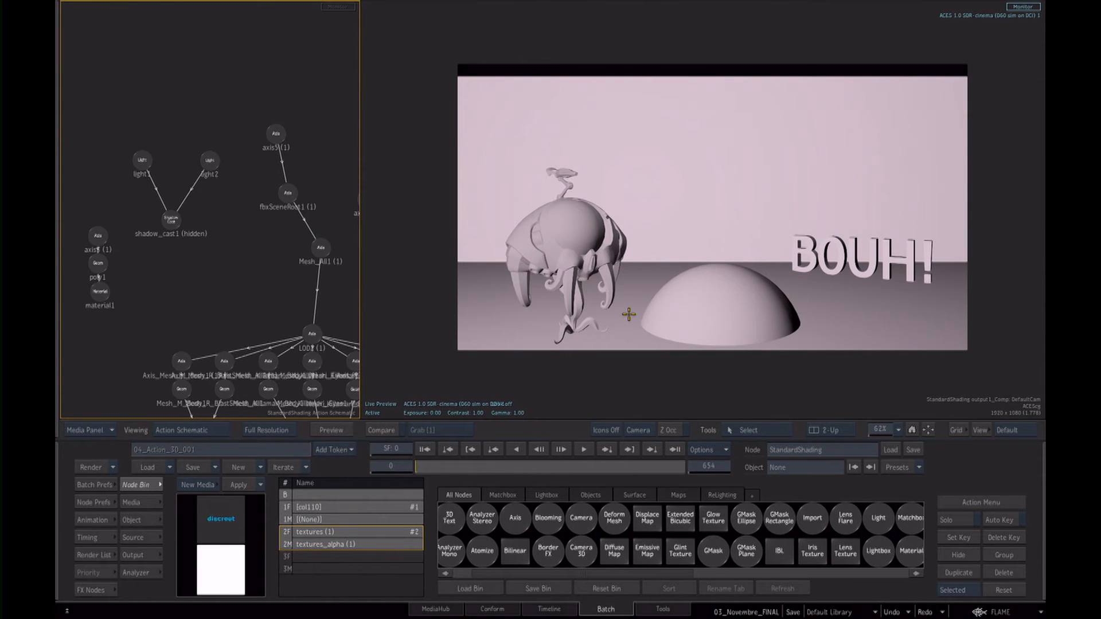
Orbit the camera around the 3D scene to view the creature, dome and BOUH! text at an angle.
left_click_drag(708, 229, 732, 251)
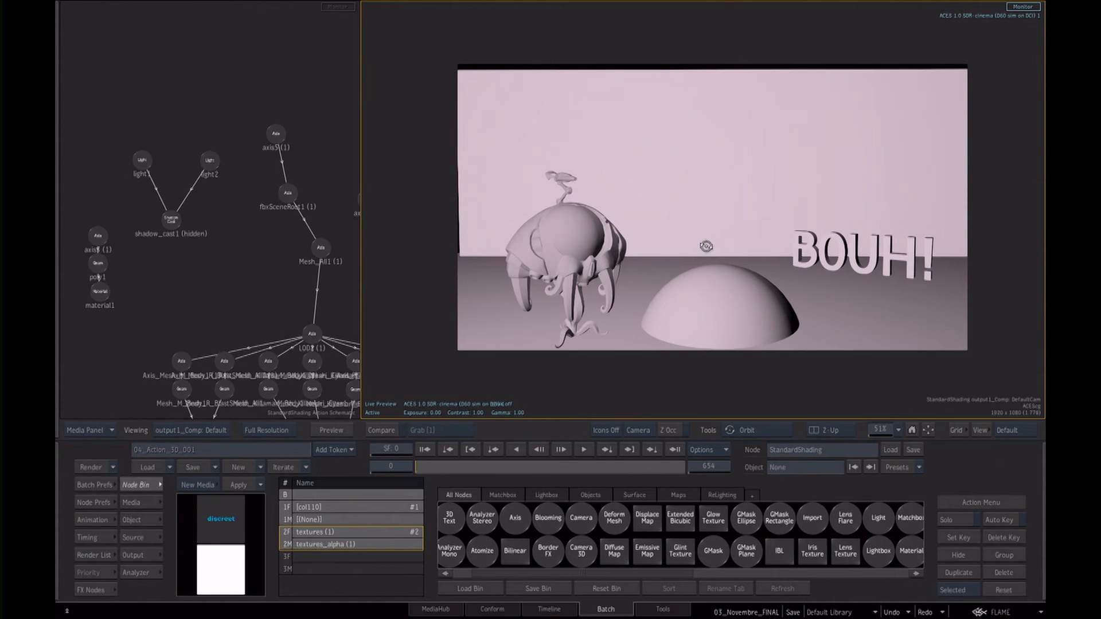
left_click_drag(678, 252, 640, 254)
mouse_move(654, 294)
left_mouse_down()
mouse_move(663, 278)
mouse_move(582, 278)
mouse_move(646, 295)
left_mouse_up()
key("d")
key("o")
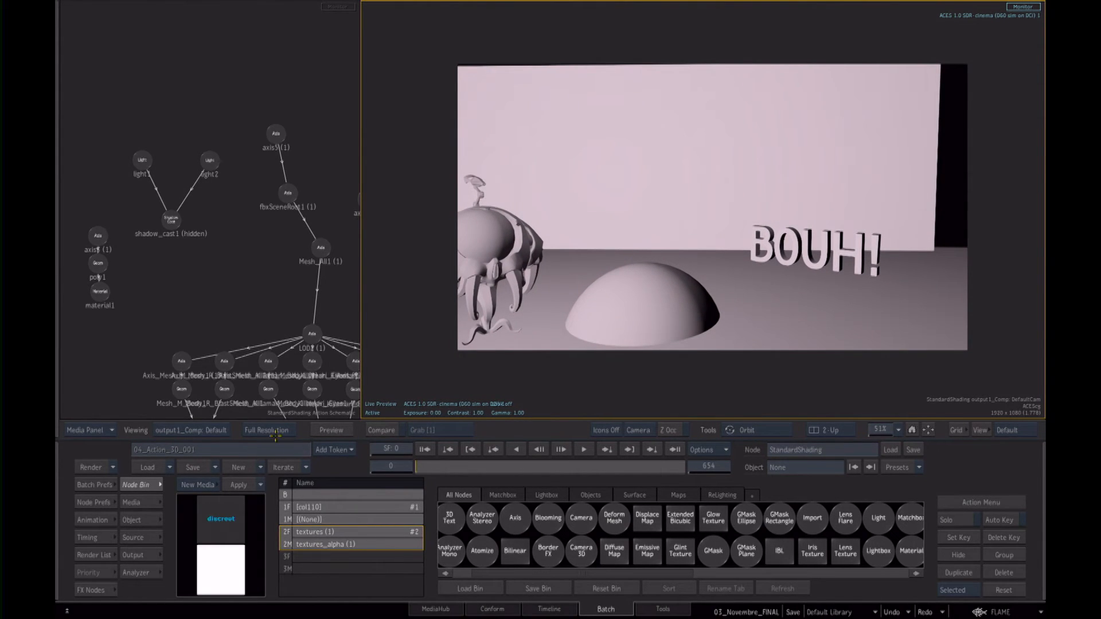
left_click_drag(608, 294, 639, 303)
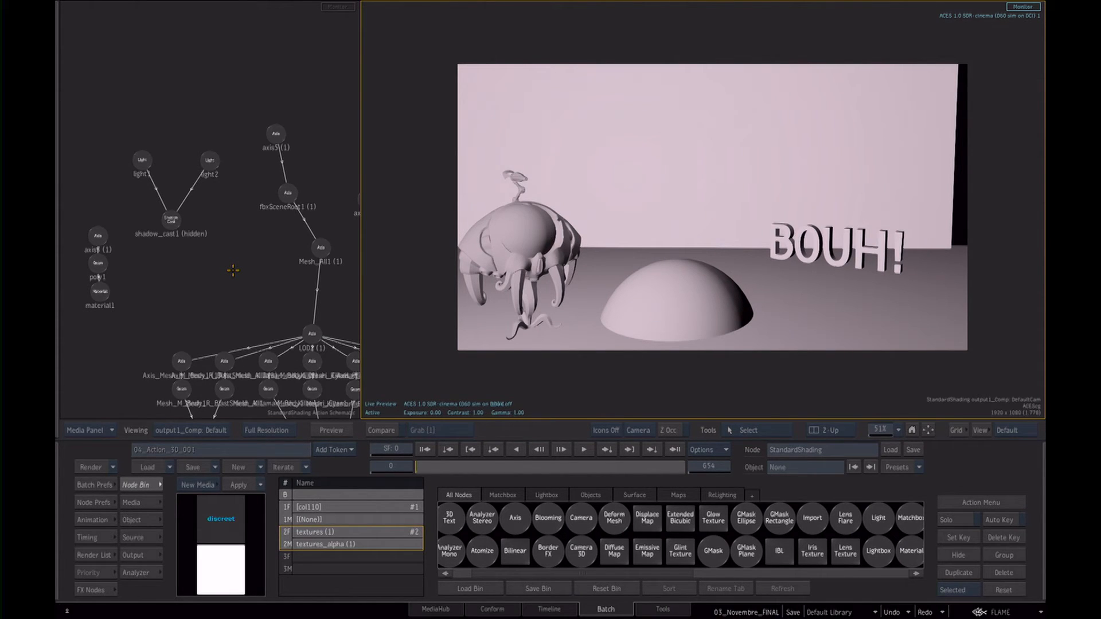
Unhide the shadow_cast1 node and show the object icons in the result view.
left_click(170, 221)
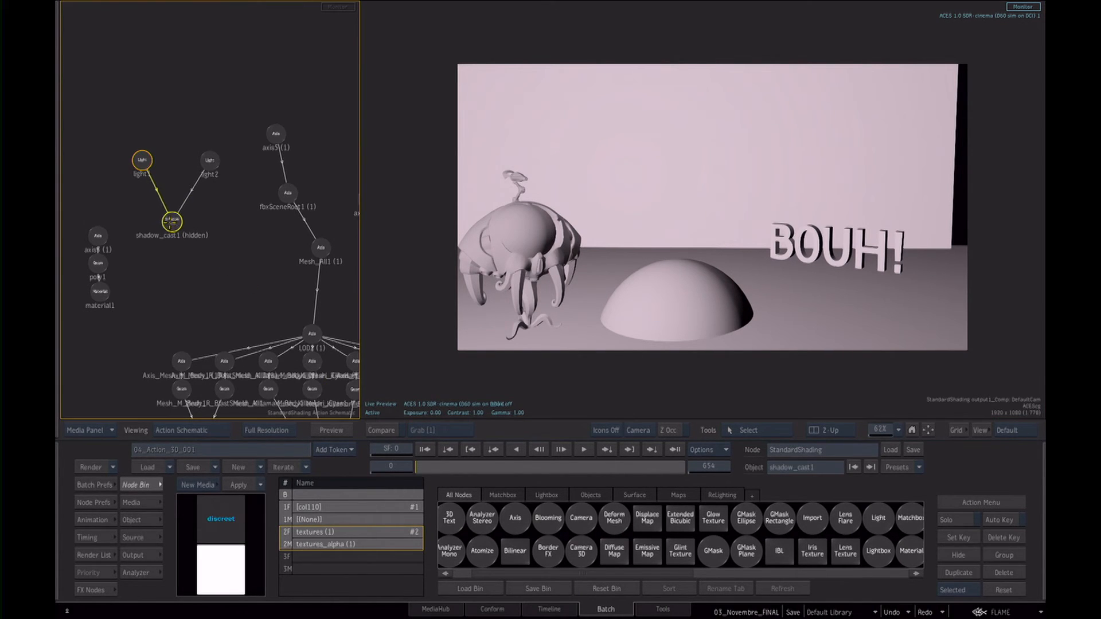
left_click(693, 363)
key("ctrl+i")
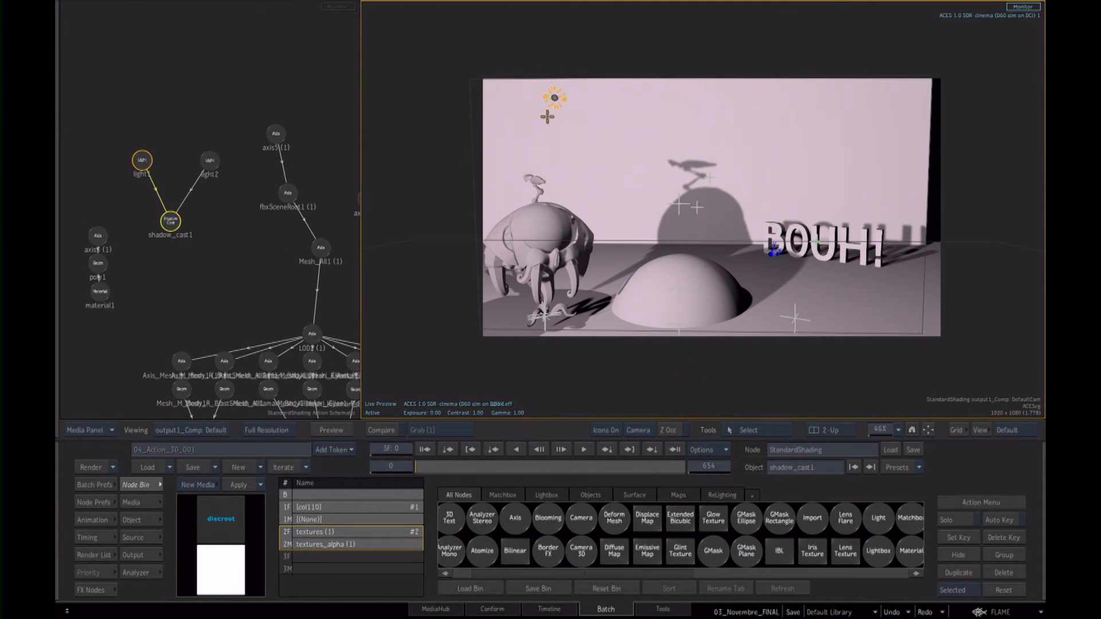
Open the shadow_cast1 settings and move light1 beside the creature, to about X -507, Y 37, Z 618.
left_click(558, 101)
left_click_drag(575, 96, 519, 182)
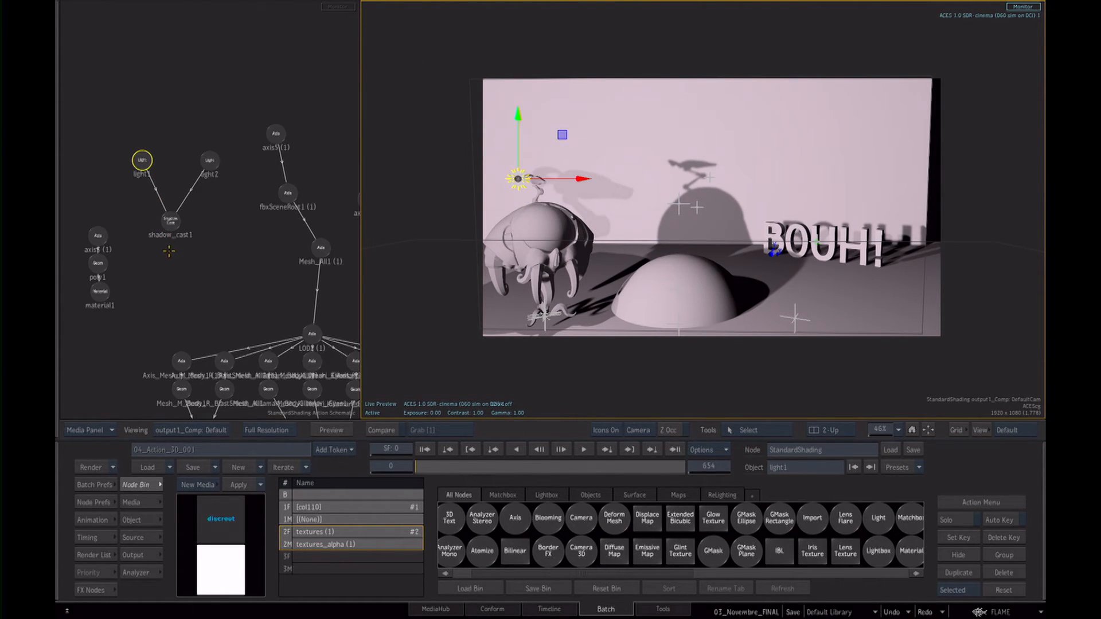
left_click(171, 222)
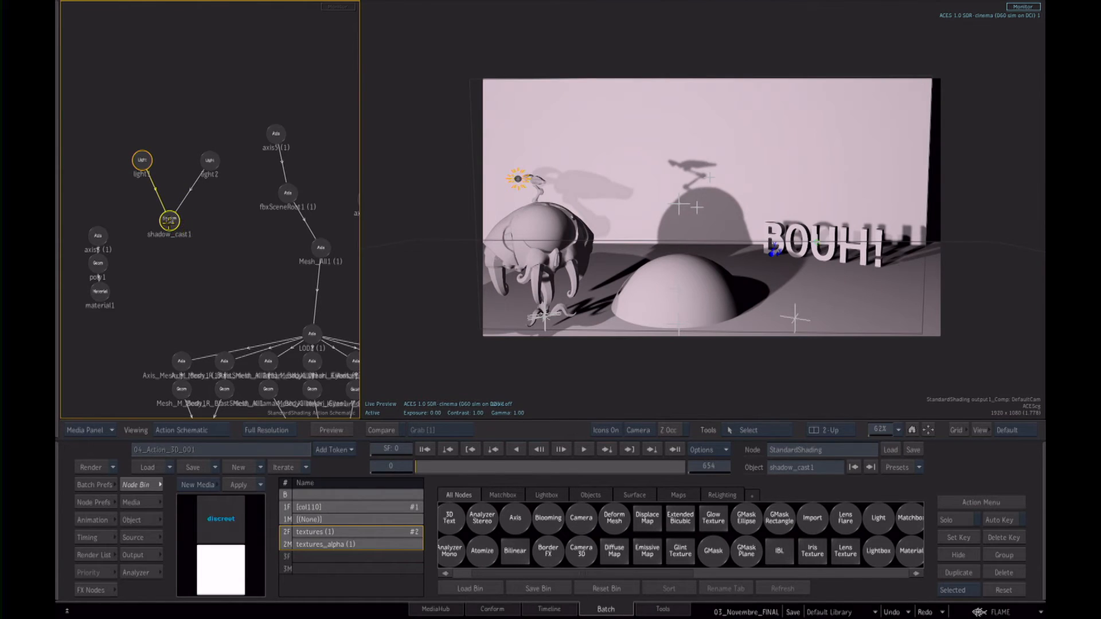
double_click(169, 222)
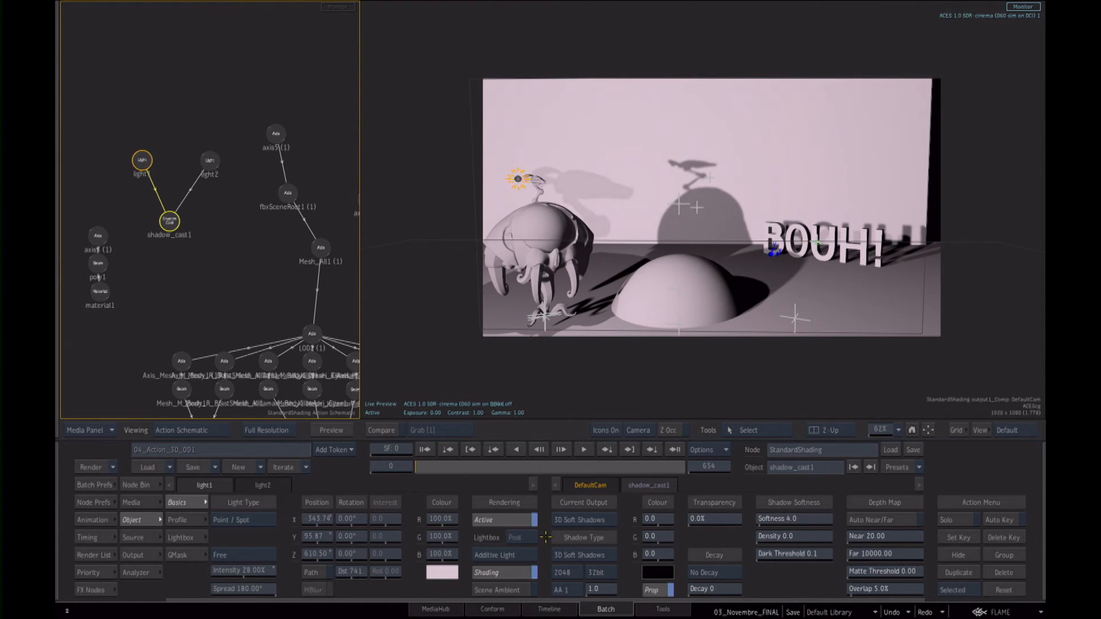
left_click_drag(515, 177, 429, 226)
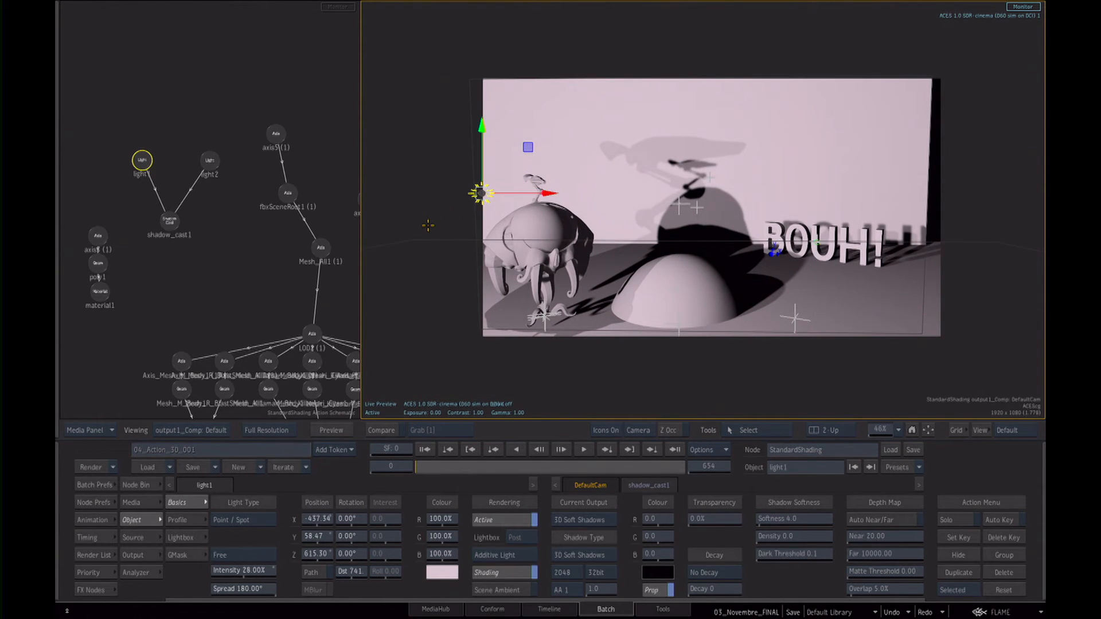
left_click_drag(481, 196, 445, 206)
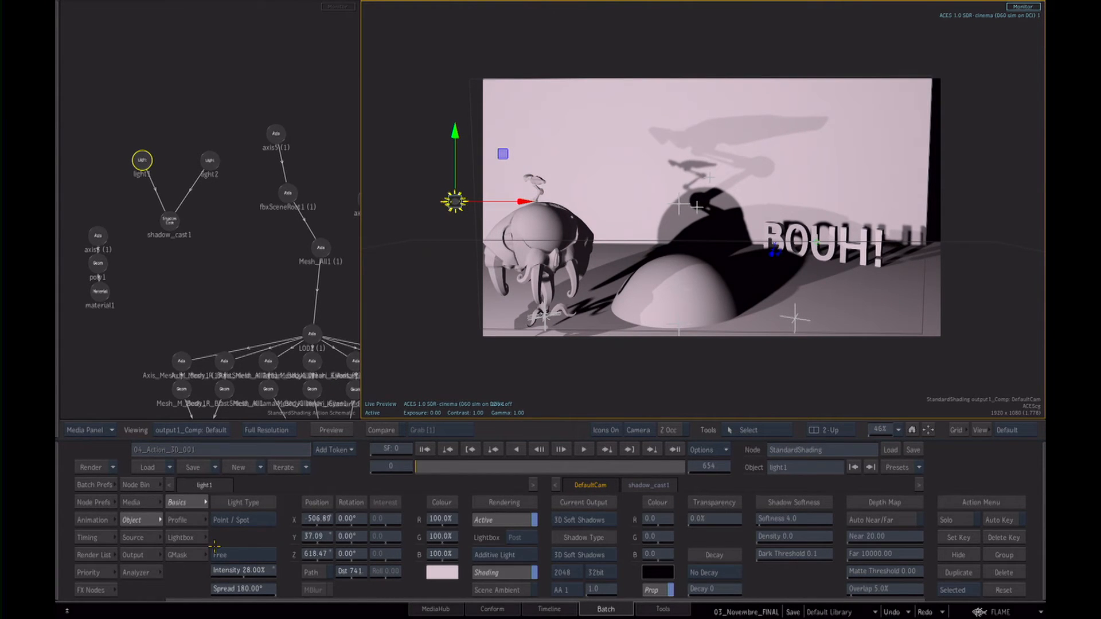
Save the workspace and enable Ambient Occlusion for the Action's Comp output.
left_click(138, 555)
key("ctrl+s")
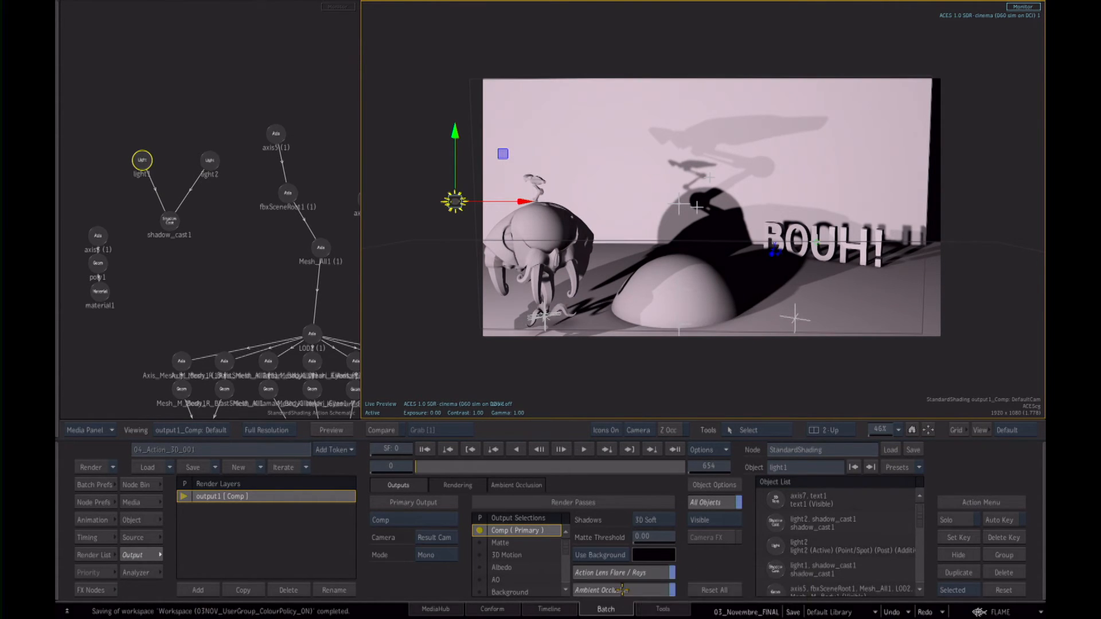
left_click(606, 589)
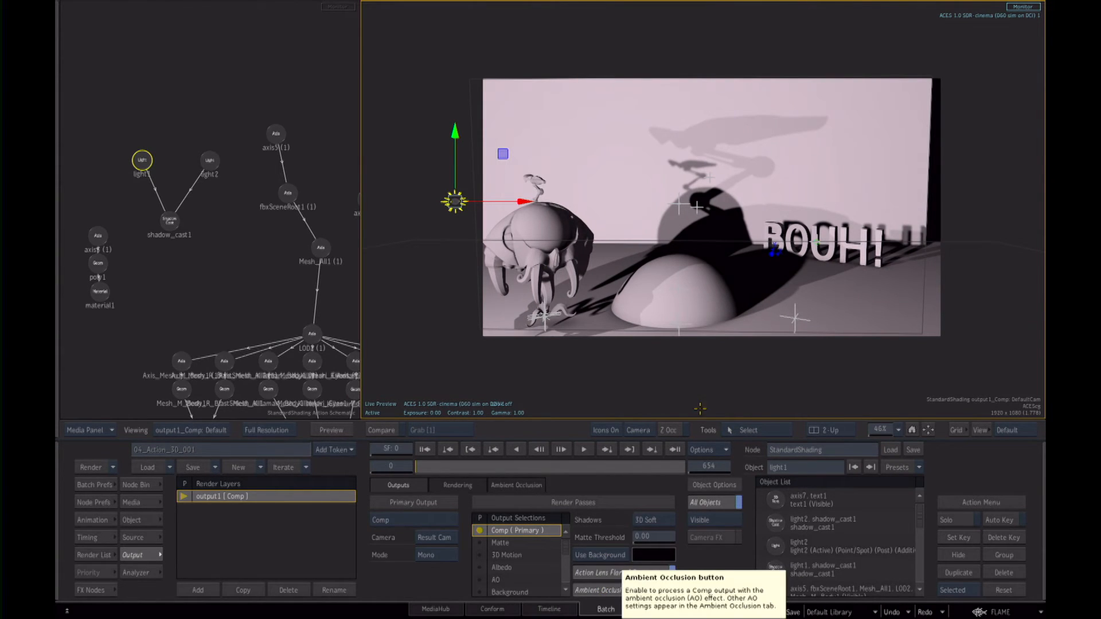
Set the Y position of the BOUH! text's axis to -262.57.
left_click_drag(275, 260, 219, 204)
left_click_drag(274, 264, 294, 264)
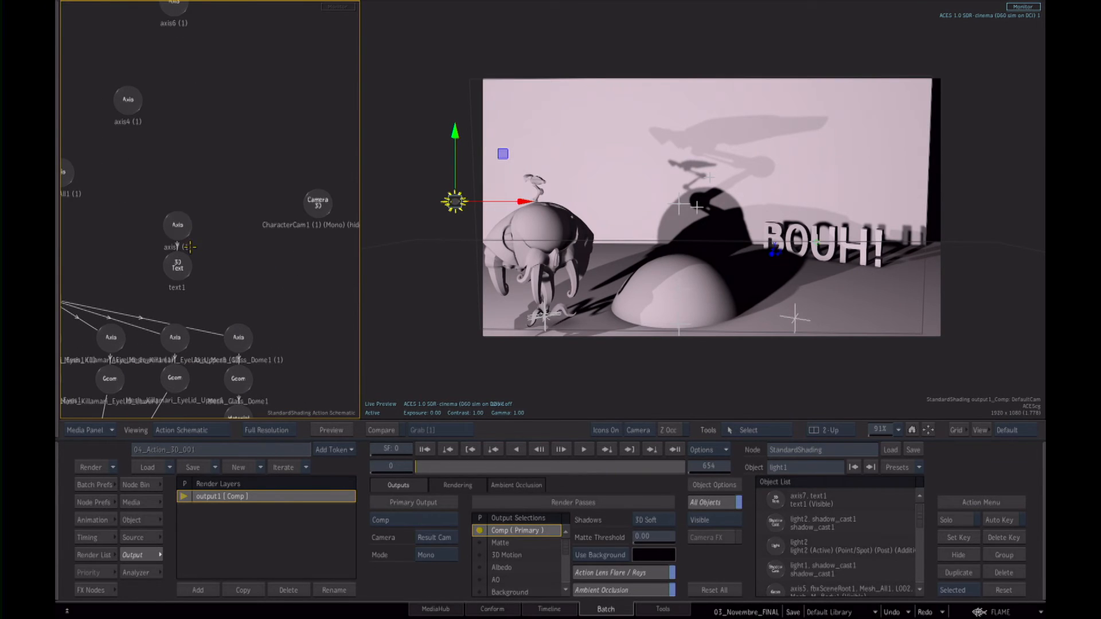
left_click(177, 225)
left_click(184, 502)
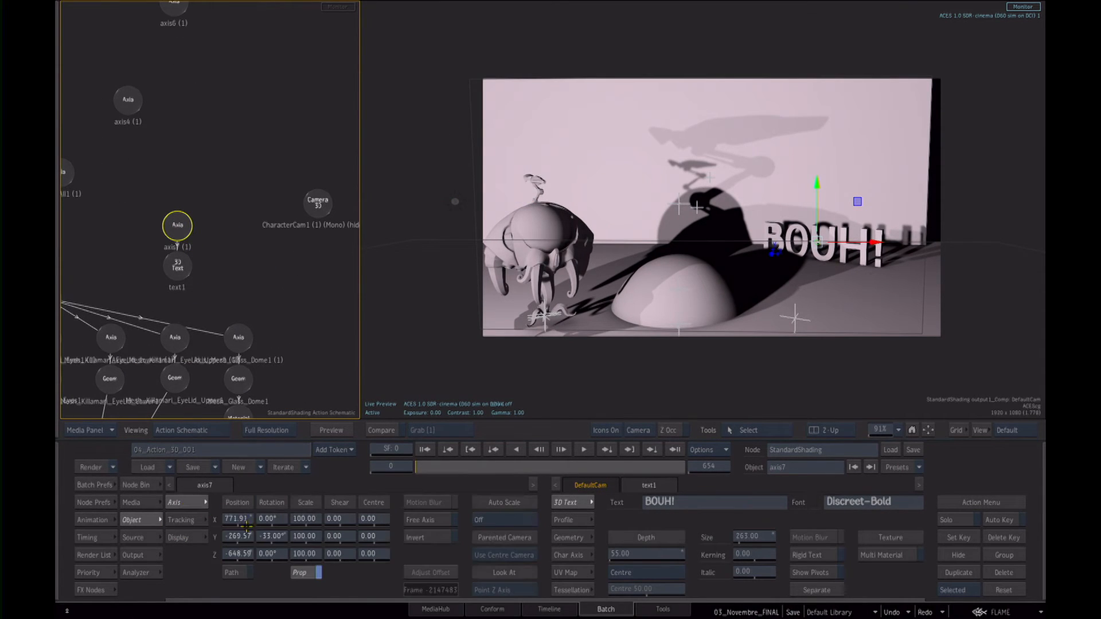
left_click_drag(269, 536, 238, 553)
left_click_drag(180, 173, 317, 220)
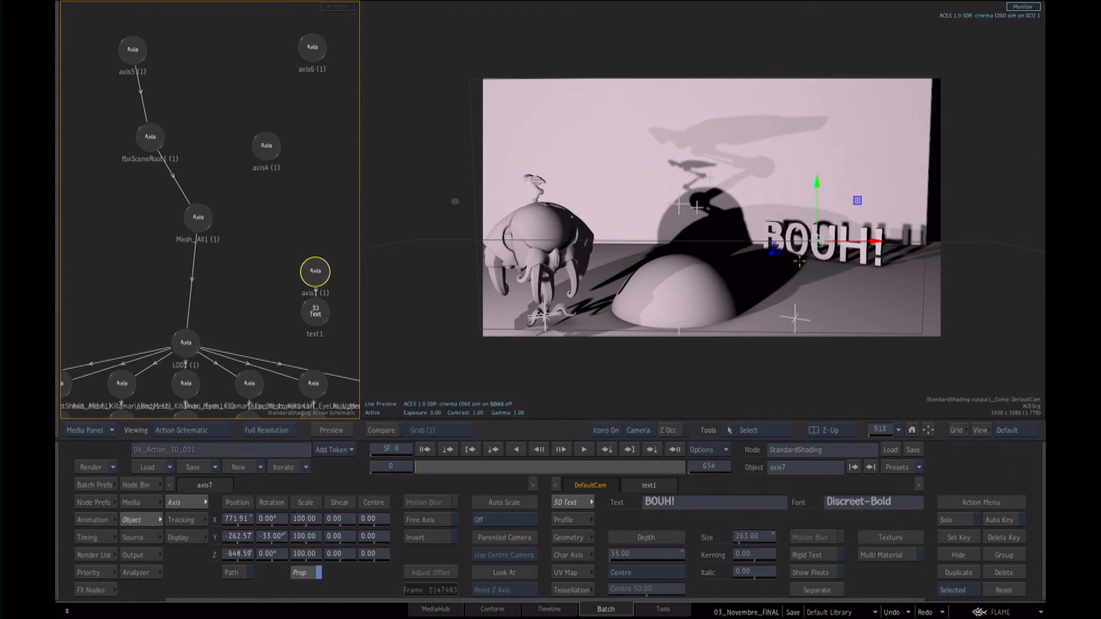
Select the ground dome, the BOUH! text and the creature's body in turn in the result view.
left_click(664, 286)
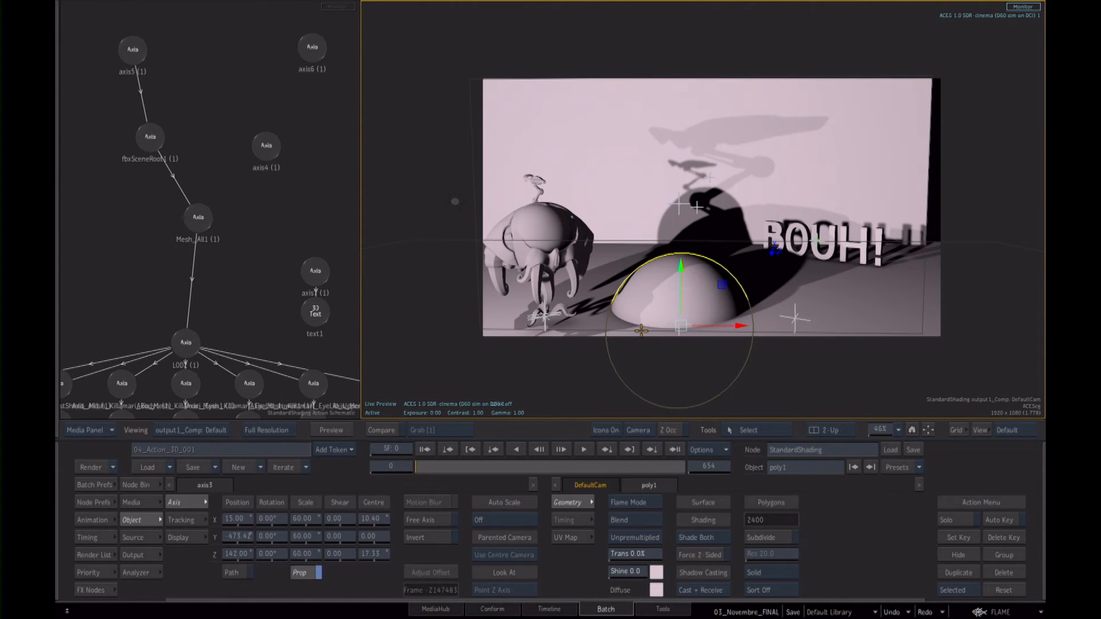
left_click(862, 243)
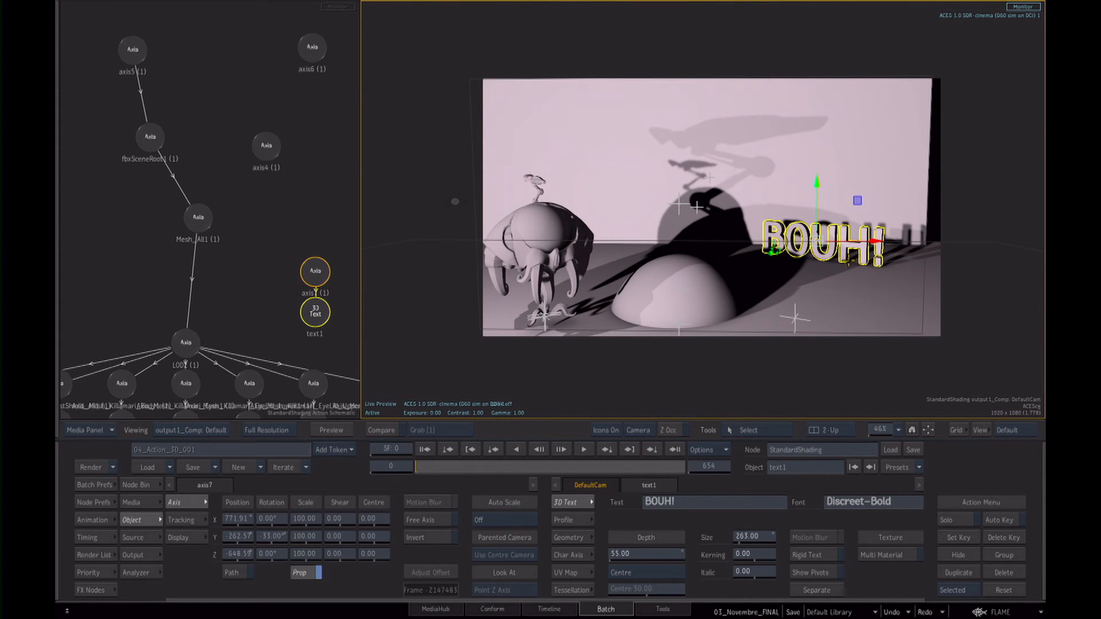
left_click(495, 236)
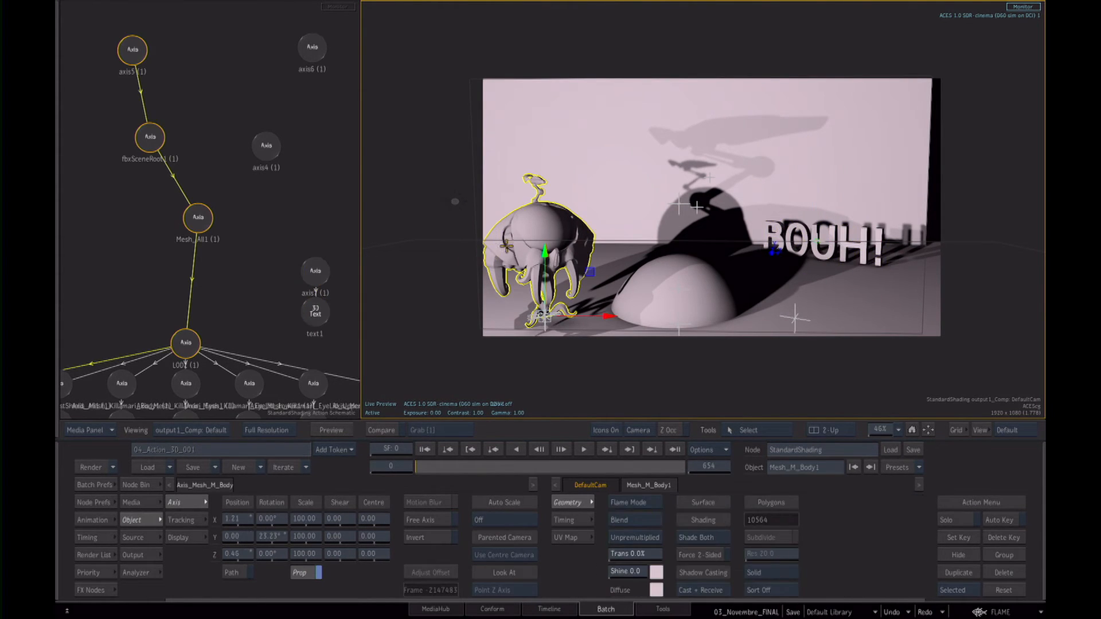
Raise the creature's glass dome above its antenna.
left_click(535, 227)
scroll(527, 294, "up", 3)
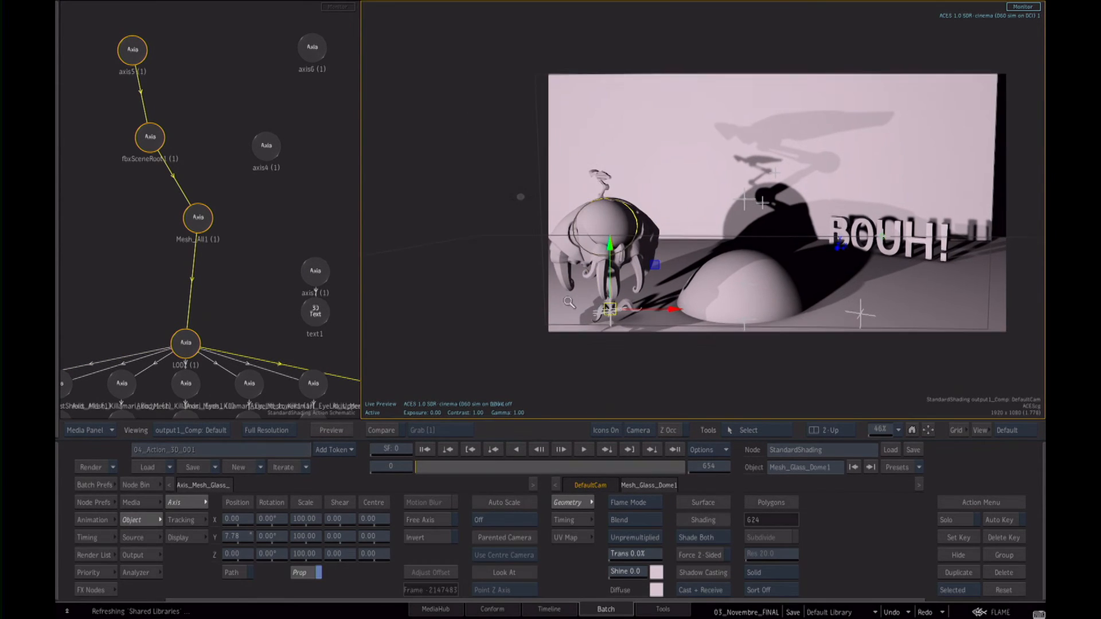
left_click_drag(565, 295, 571, 160)
Select the small creature's body inside the open shell and stretch it along X to a scale of about 112.89.
left_click(553, 227)
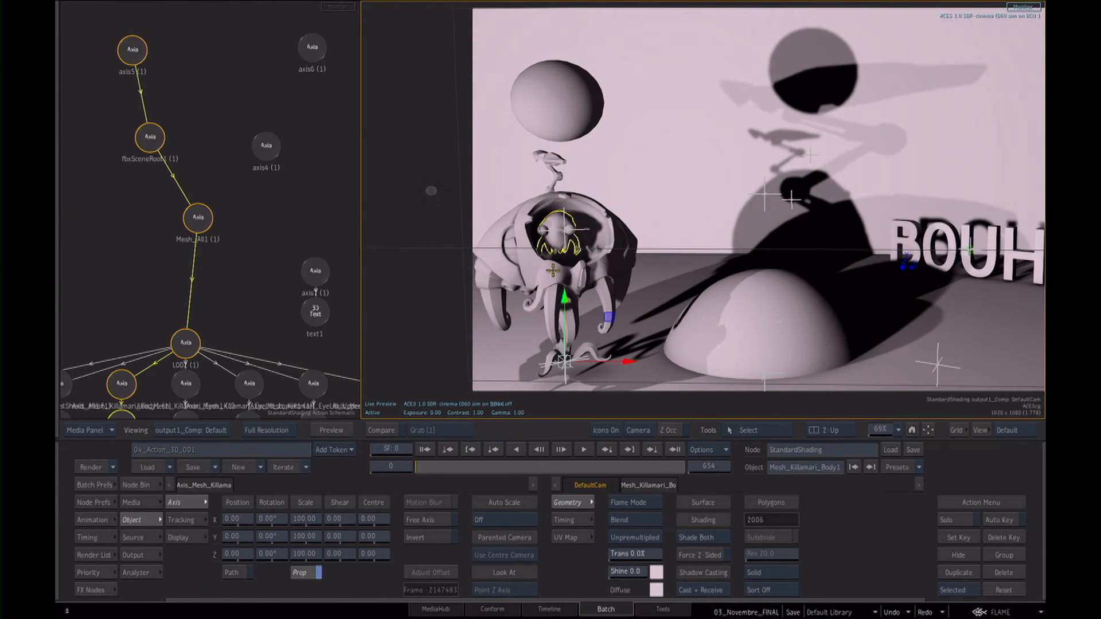
left_click_drag(629, 361, 600, 413)
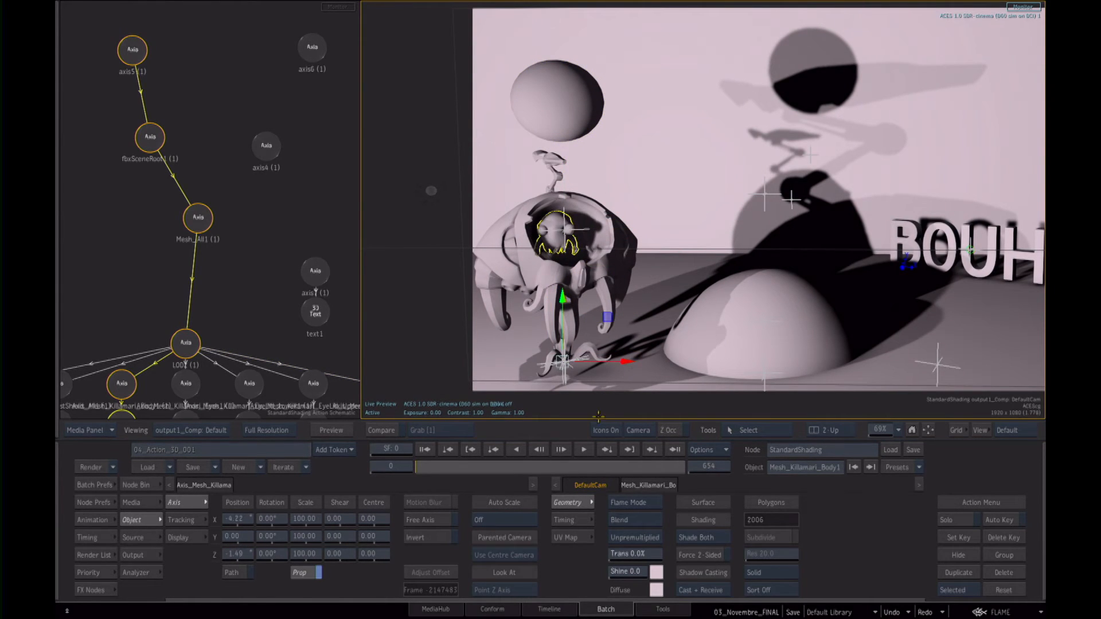
key("ctrl+z")
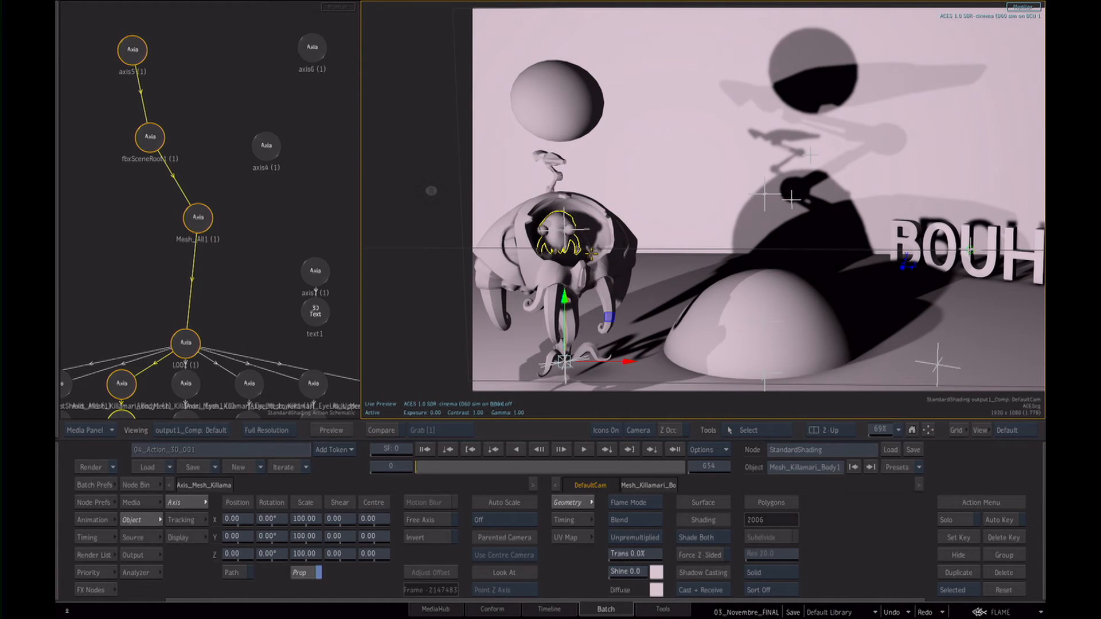
key("s")
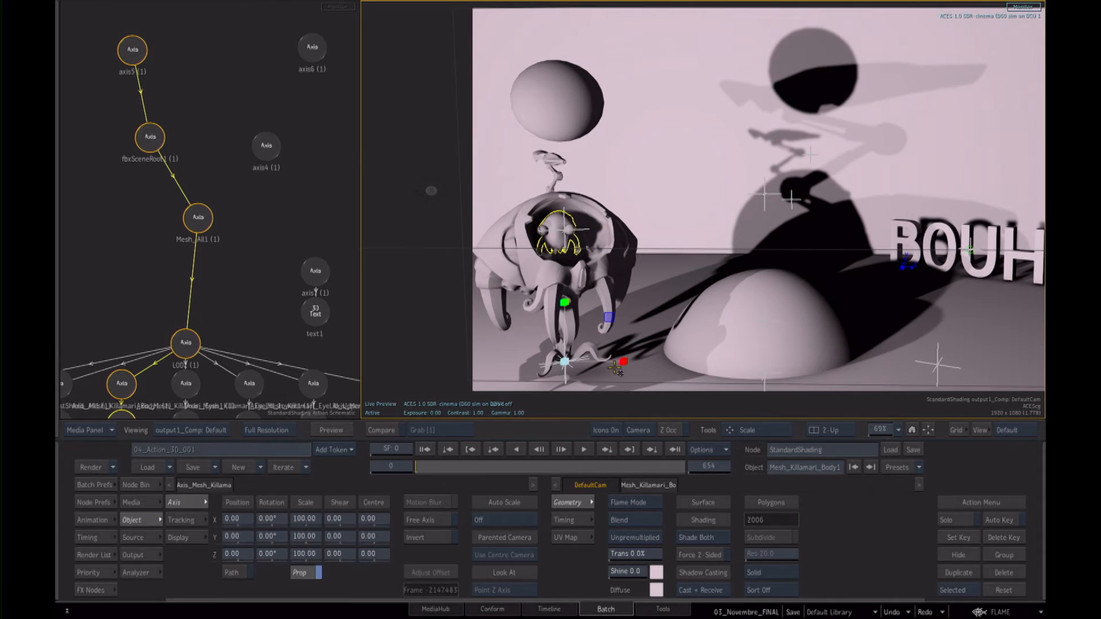
left_click_drag(624, 362, 597, 353)
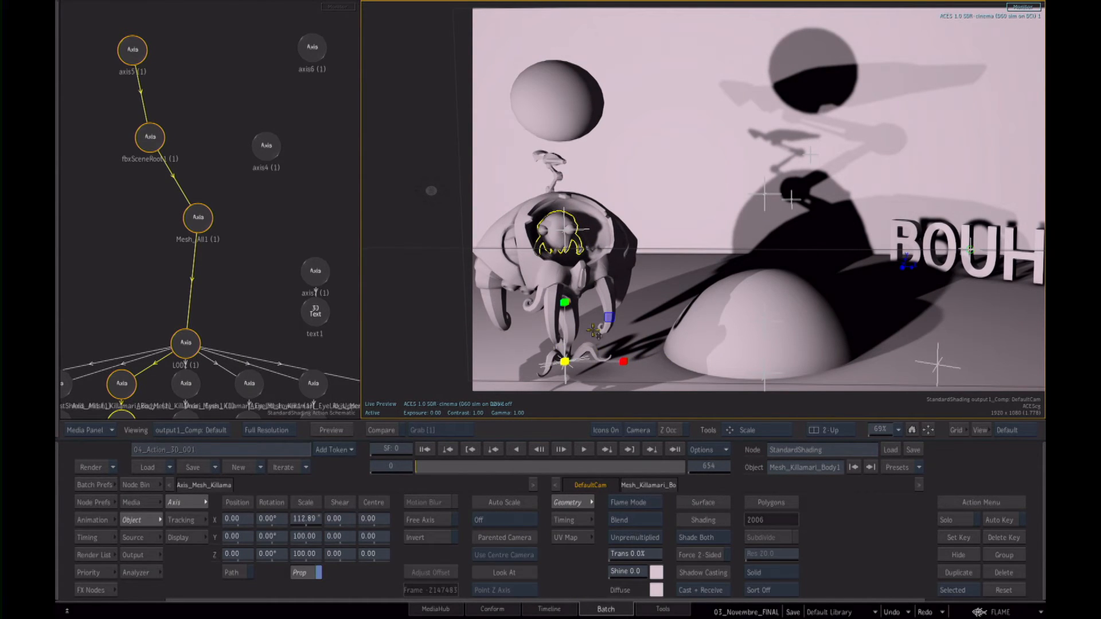
Rotate the small creature's body freely to about -0.09° in X, -4.71° in Y and 0.28° in Z.
key("r")
left_click_drag(566, 382, 580, 367)
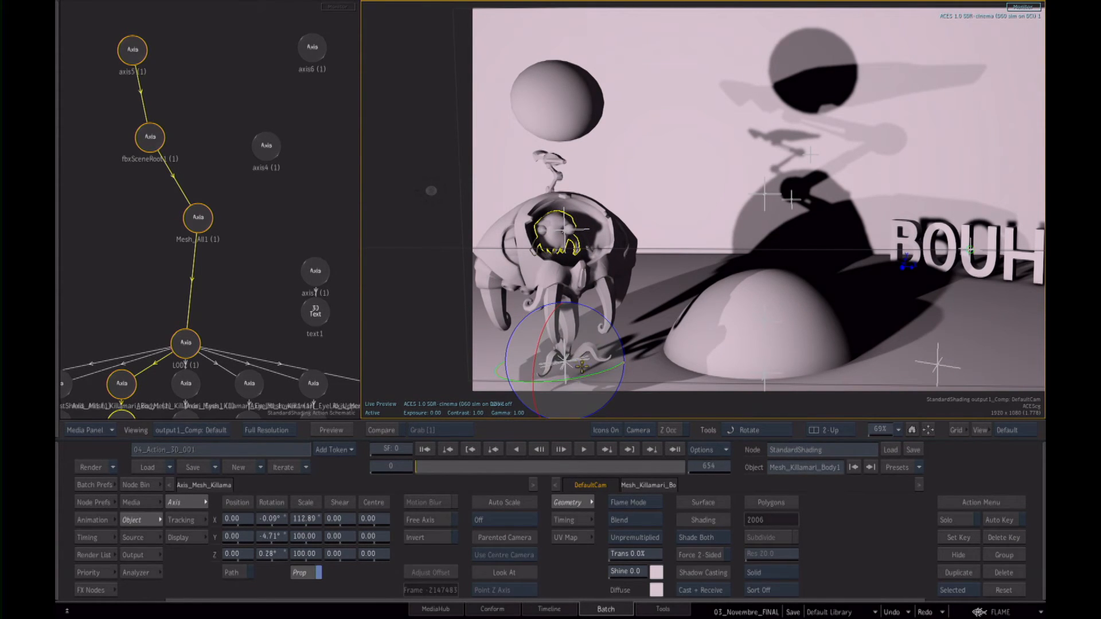
key("q")
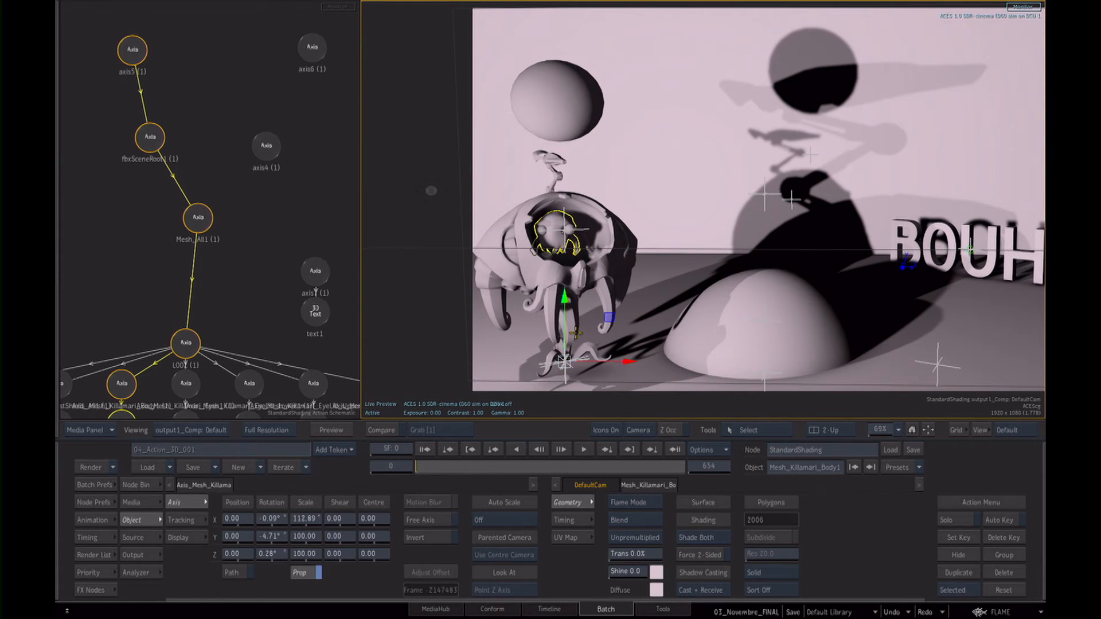
Orbit the camera around the scene and shift the creature's body along the camera's horizontal axis to about X -2.88, Z -0.15.
scroll(791, 322, "down", 3)
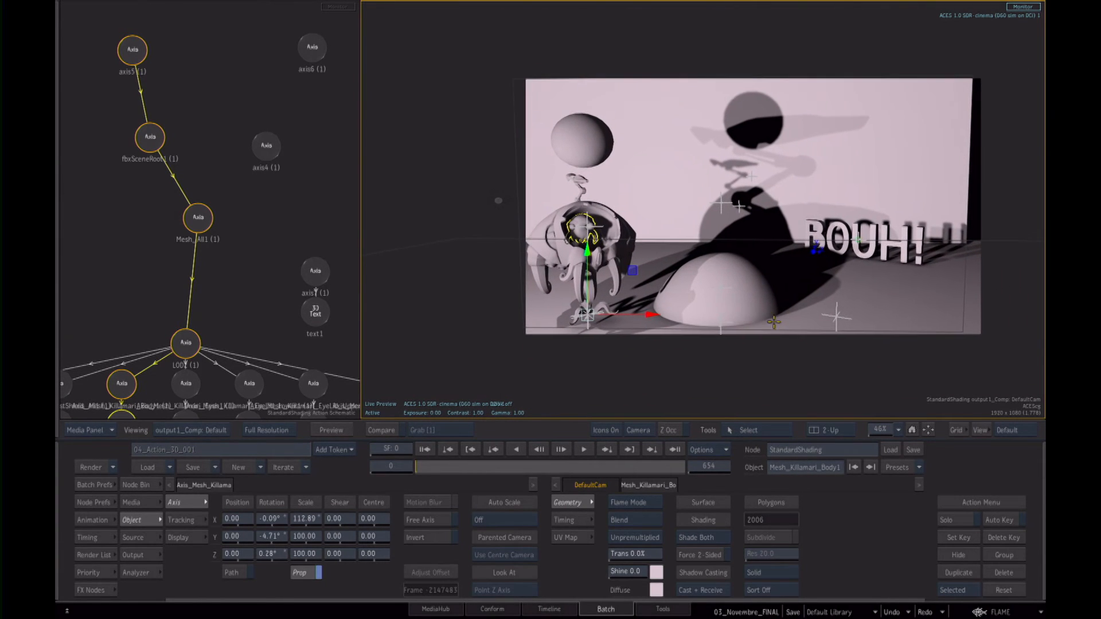
scroll(762, 336, "up", 3)
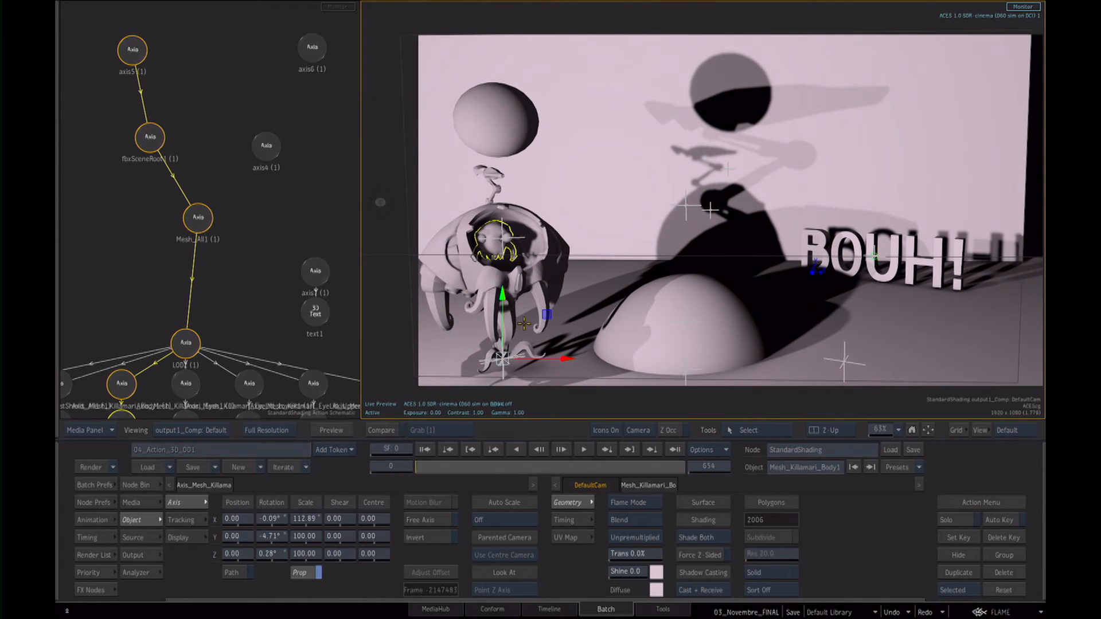
left_click_drag(650, 277, 519, 313)
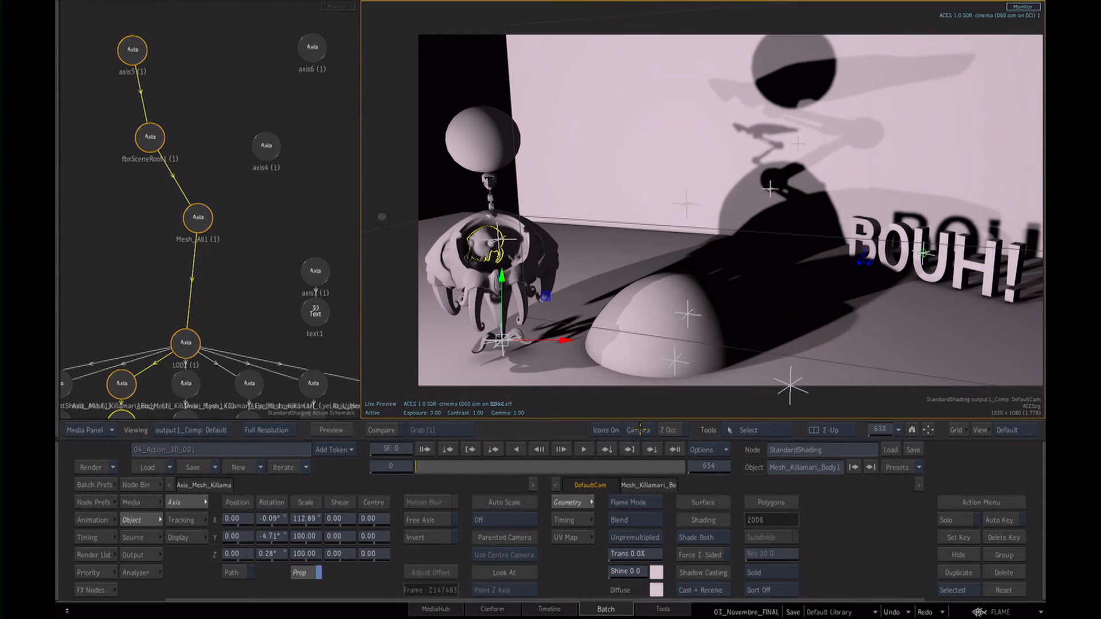
mouse_move(564, 341)
left_mouse_down()
mouse_move(642, 344)
mouse_move(565, 350)
left_mouse_up()
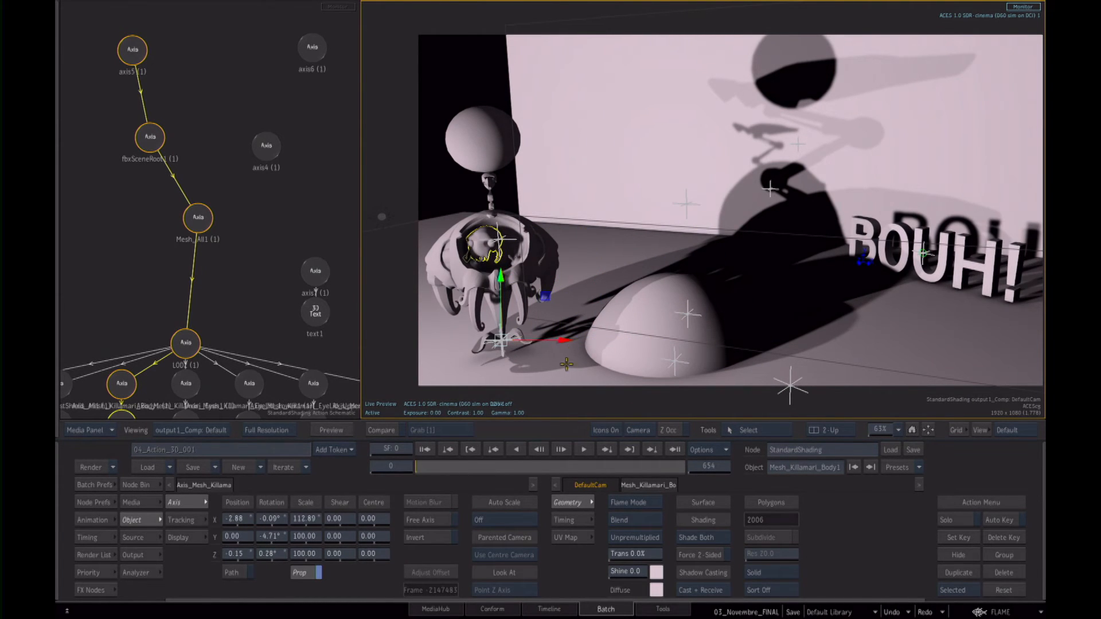
Switch the manipulator's reference to World and move the creature's body along the red axis to about X 4.35, Z 2.63.
left_click(637, 431)
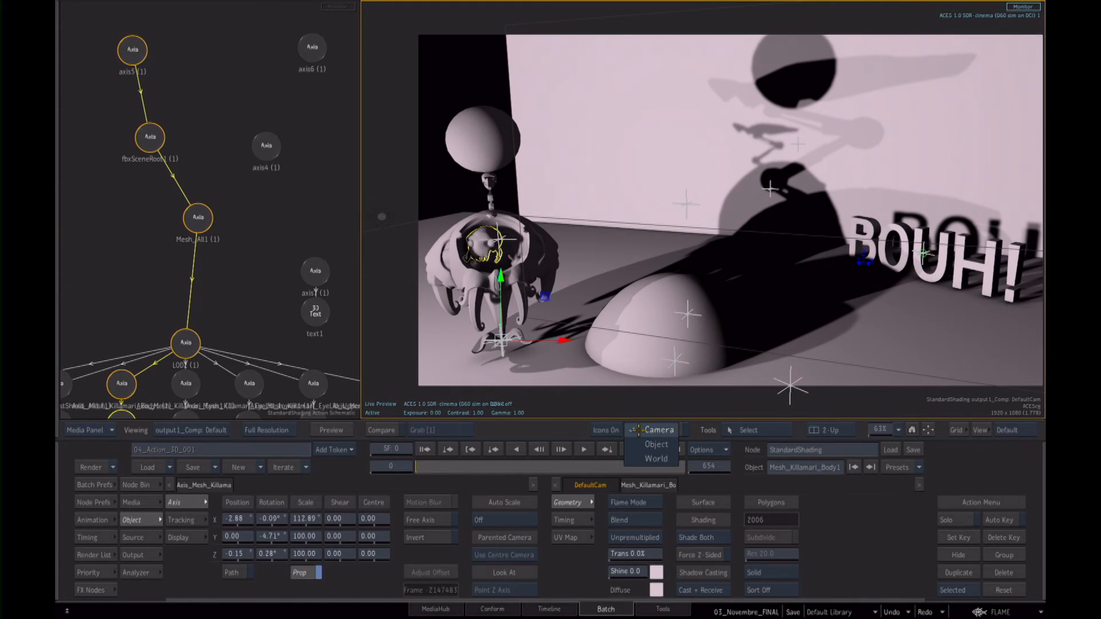
left_click(644, 461)
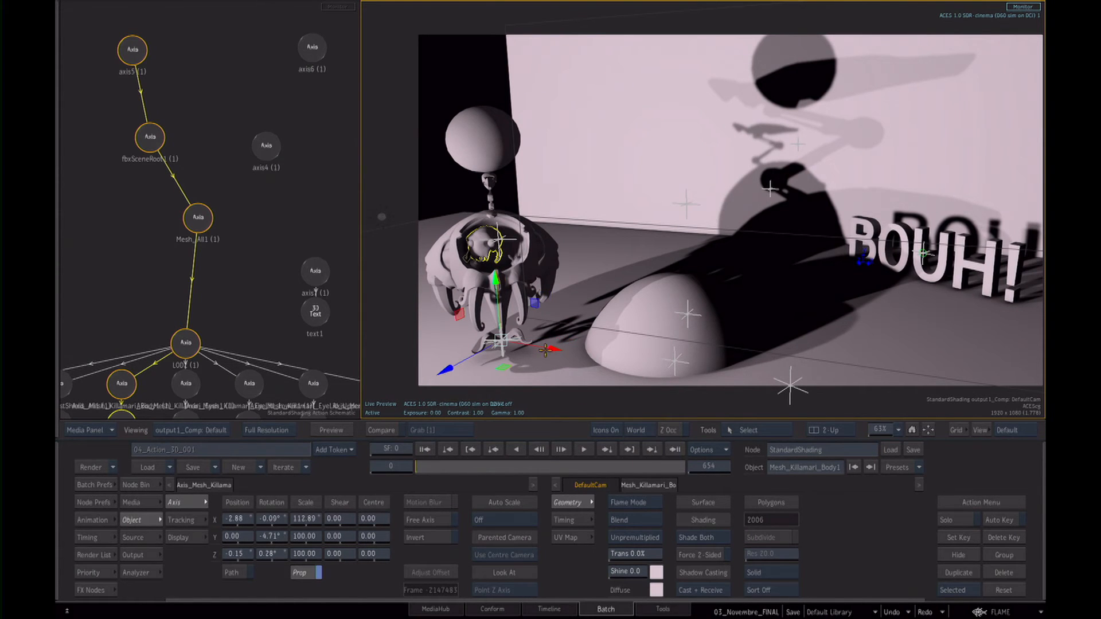
mouse_move(546, 351)
left_mouse_down()
mouse_move(533, 352)
mouse_move(550, 357)
left_mouse_up()
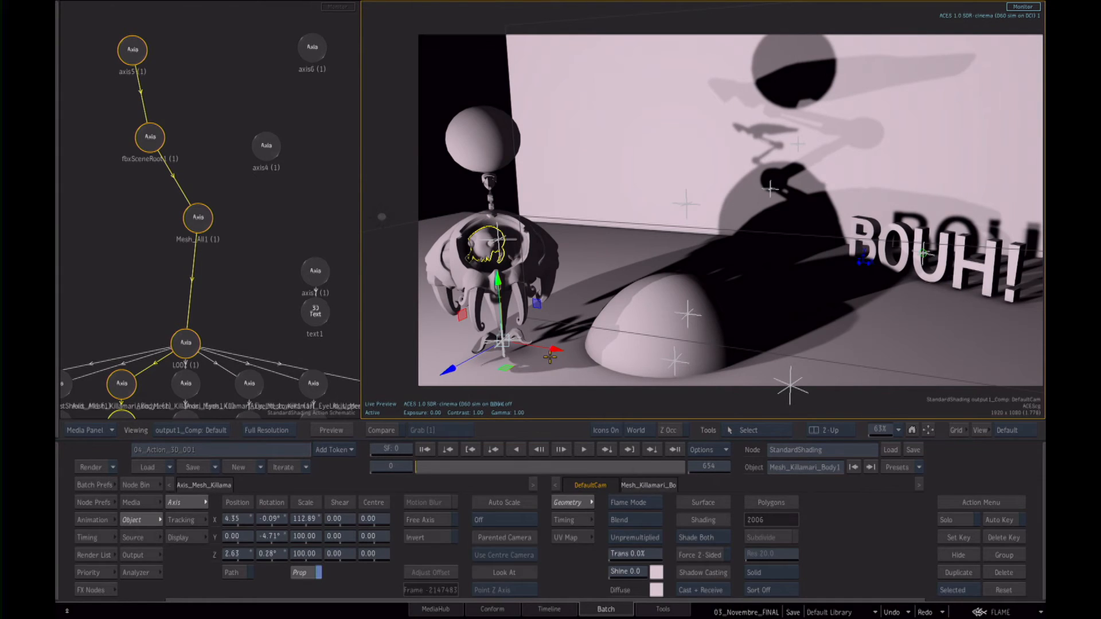
Return to the Batch schematic, go to the Broken_Window_START group and open the schematic of its action454 node.
left_click(249, 212)
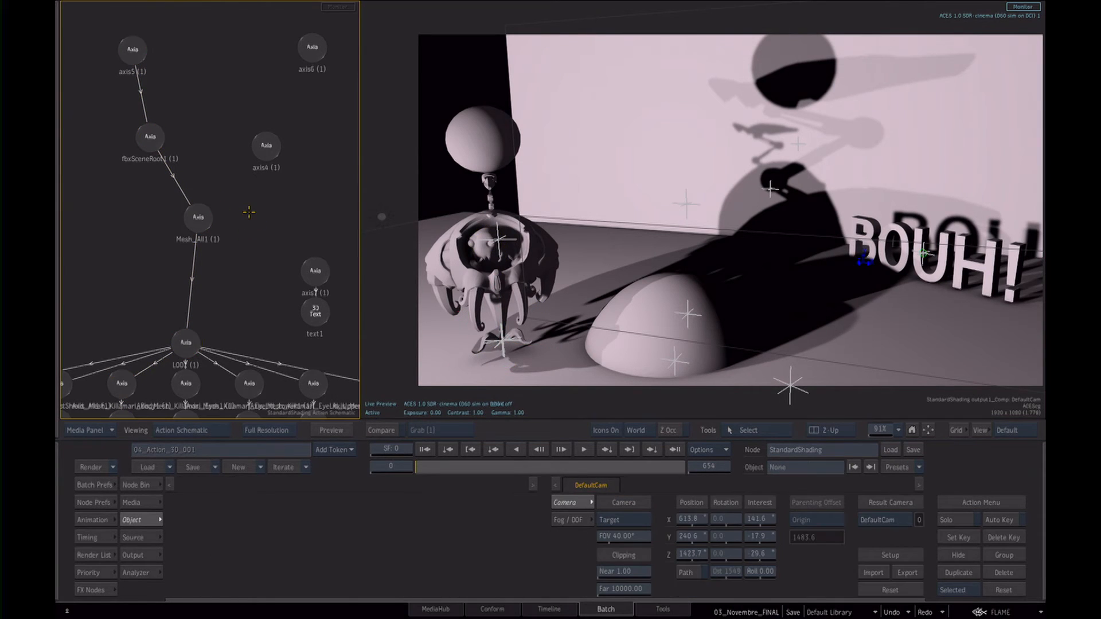
key("Escape")
left_click_drag(308, 162, 222, 248)
left_click_drag(218, 174, 221, 180)
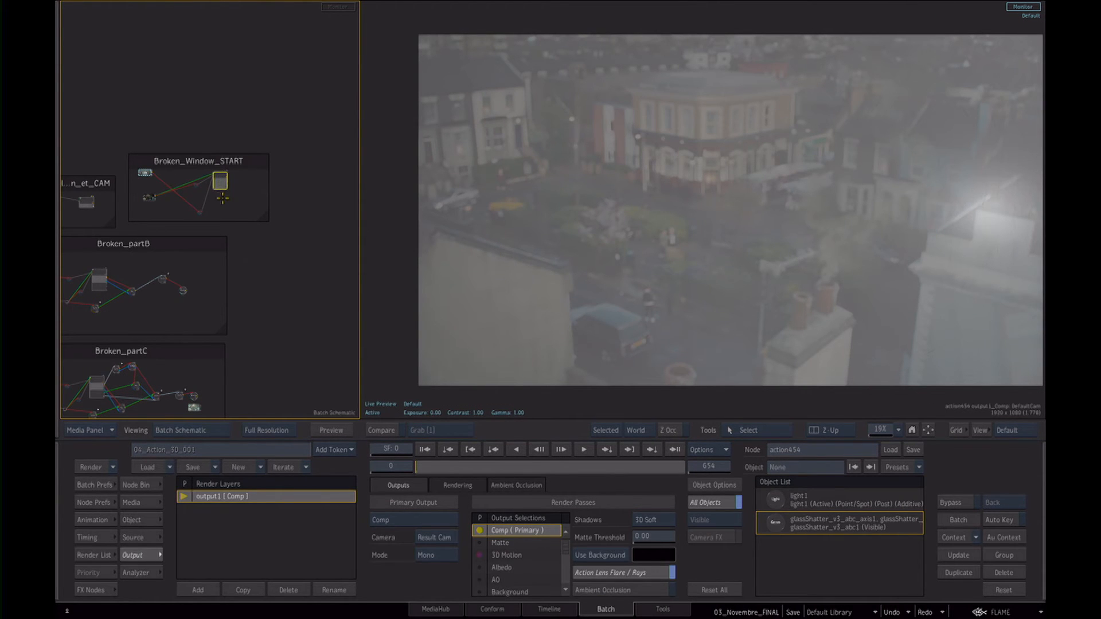
key("Escape")
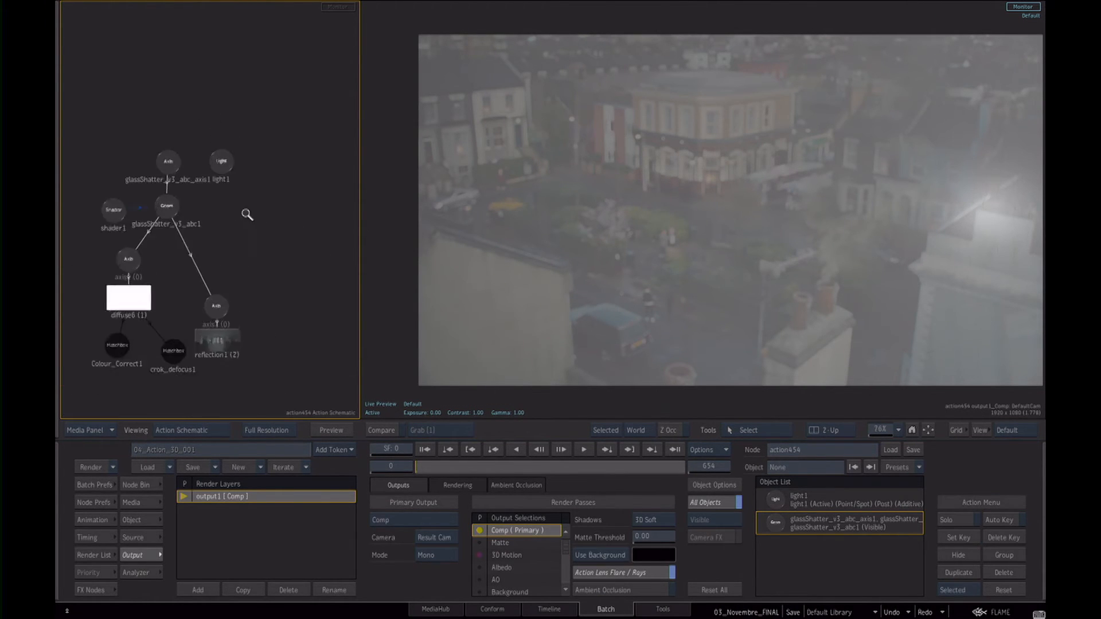
Hide the Colour_Correct1 and crok_defocus1 Matchbox nodes attached to the diffuse map.
left_click(116, 273)
key("shift+h")
left_click(183, 278)
key("shift+h")
Select the whole branch under glassShatter_v3_abc_axis1 and hide it.
left_click(140, 223)
left_click(128, 173)
left_click(172, 110)
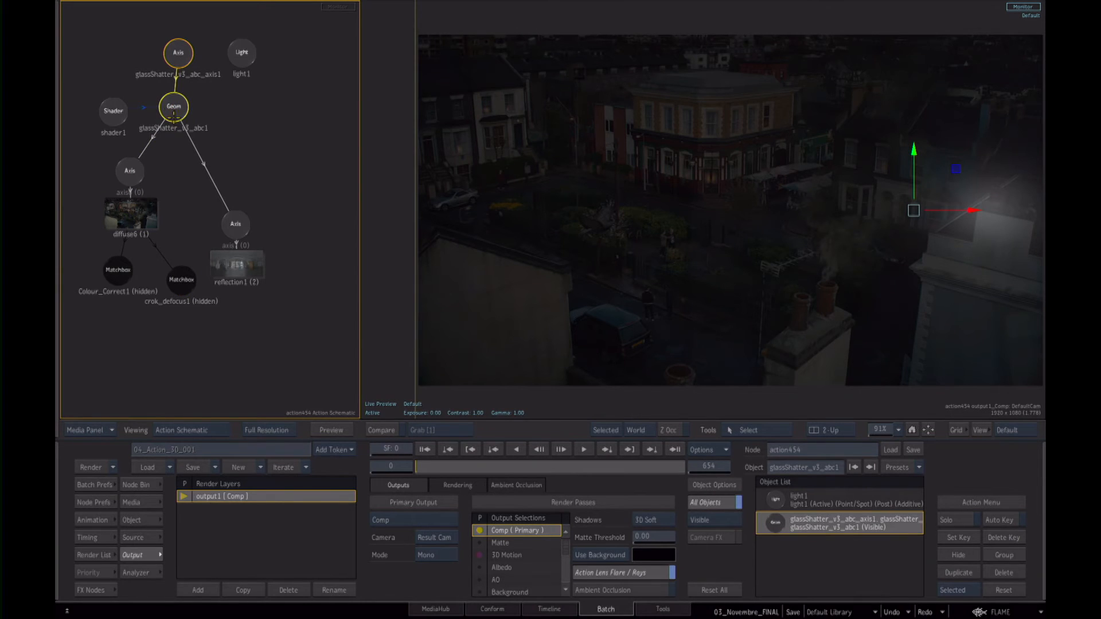
left_click(177, 50)
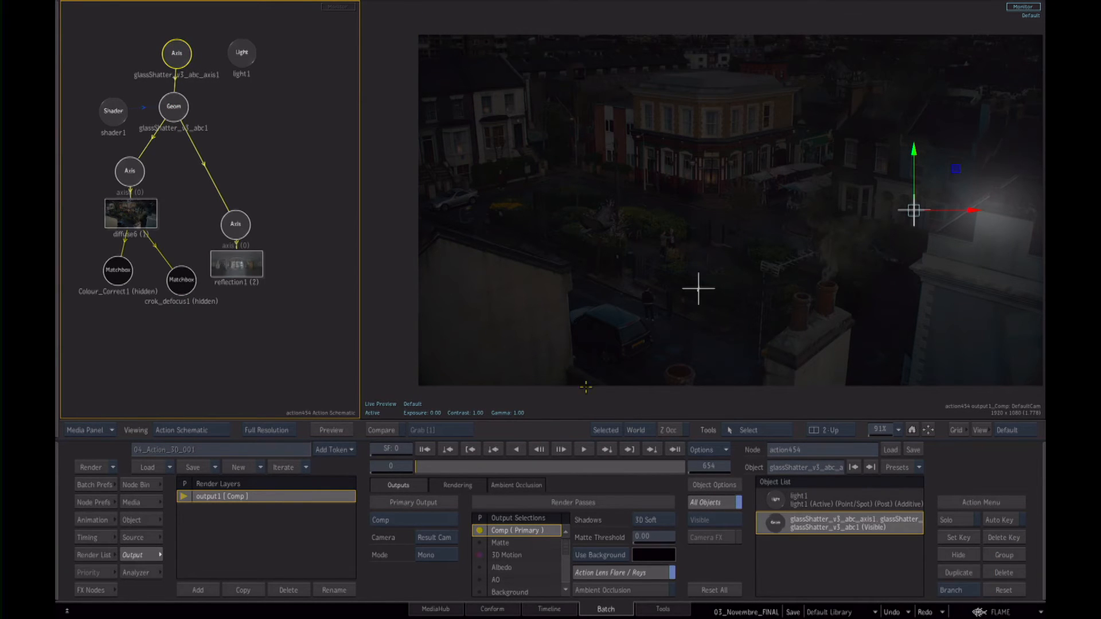
key("shift+h")
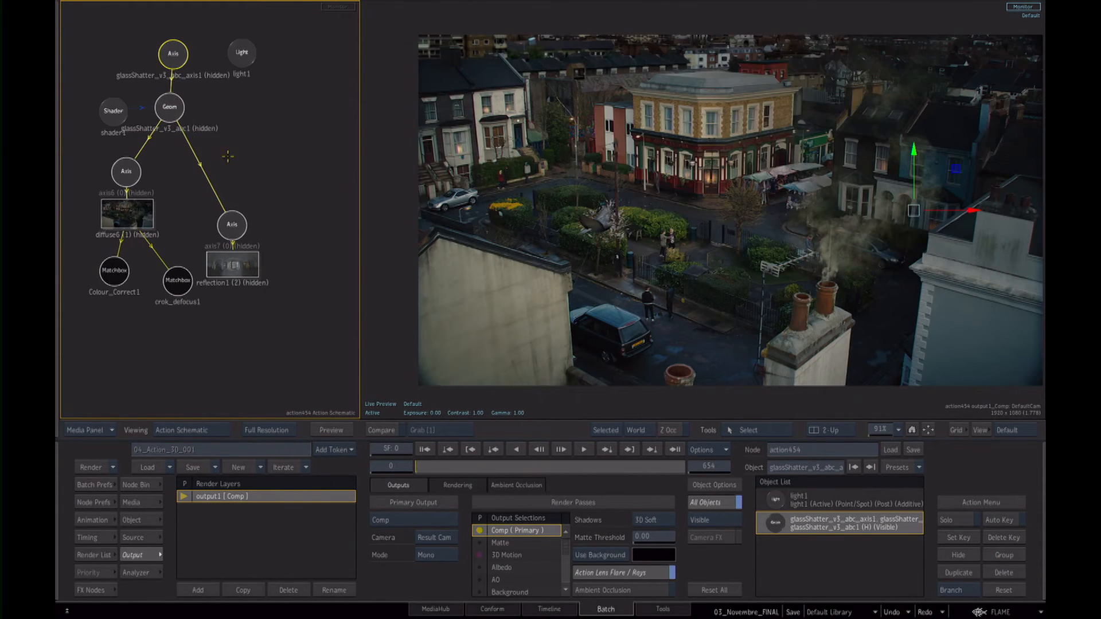
Widen the schematic view, return to the Batch schematic and place the TIMELINE COMPS clip directly beneath the Hires_pano clip.
scroll(198, 166, "down", 2)
scroll(198, 167, "down", 3)
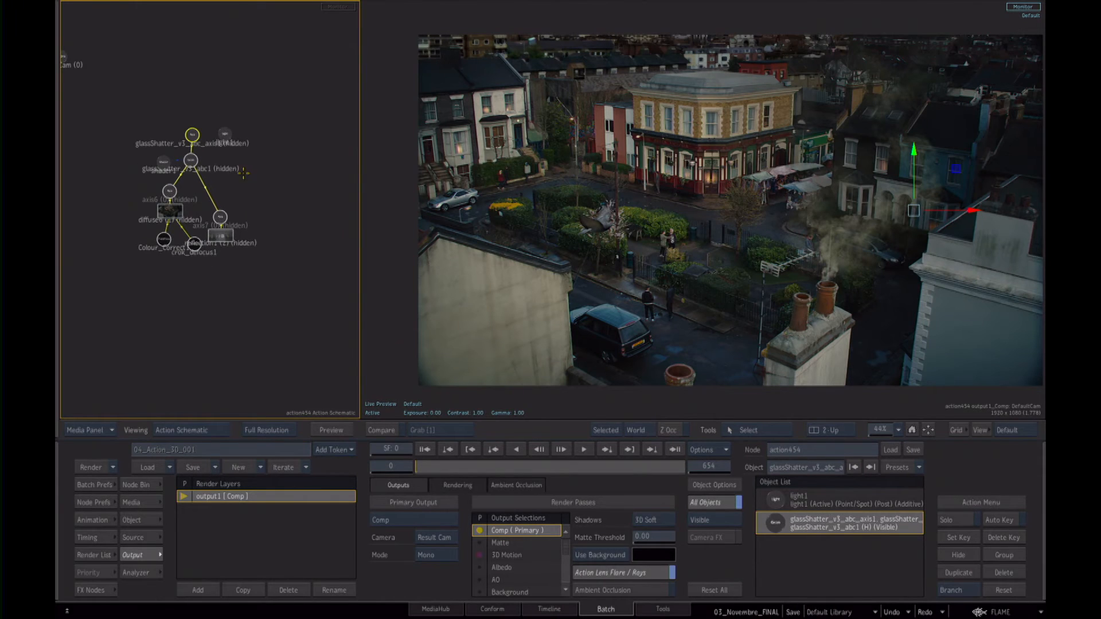
left_click_drag(356, 182, 433, 194)
key("Escape")
left_click_drag(324, 244, 377, 233)
left_click_drag(344, 113, 312, 159)
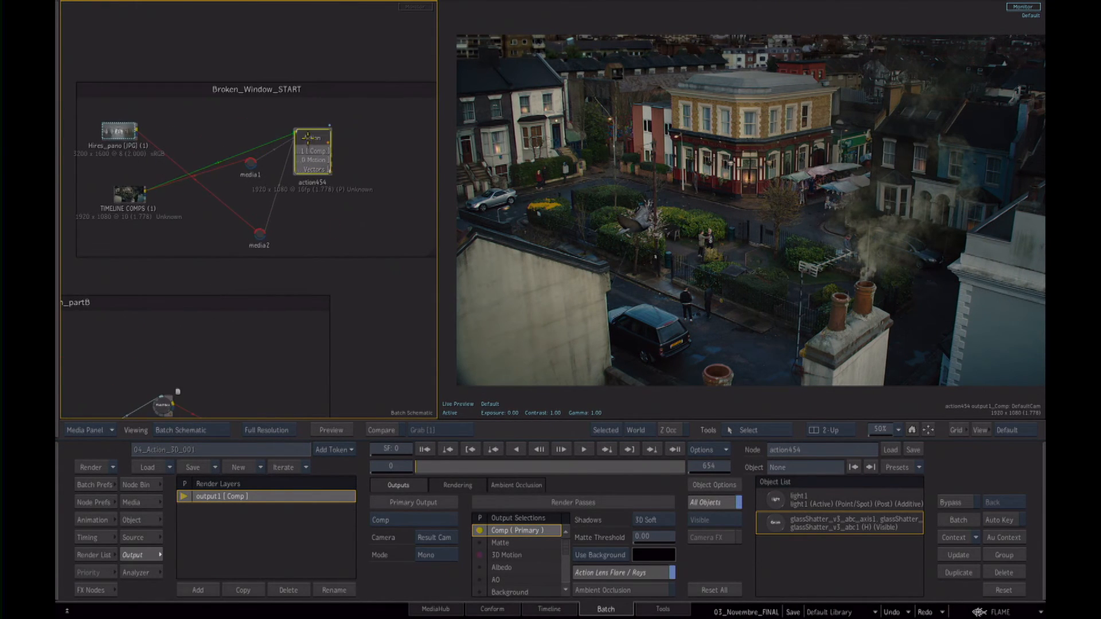
left_click_drag(129, 194, 119, 170)
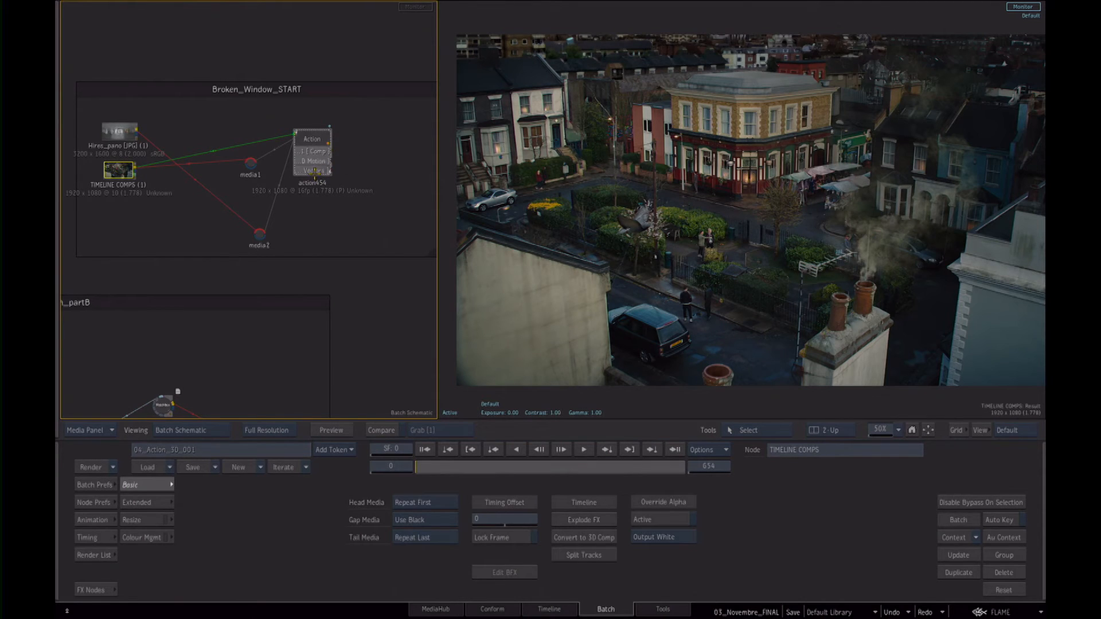
Reopen the action454 schematic and move the hidden glassShatter branch and shader1 aside, away from light1.
left_click(326, 131)
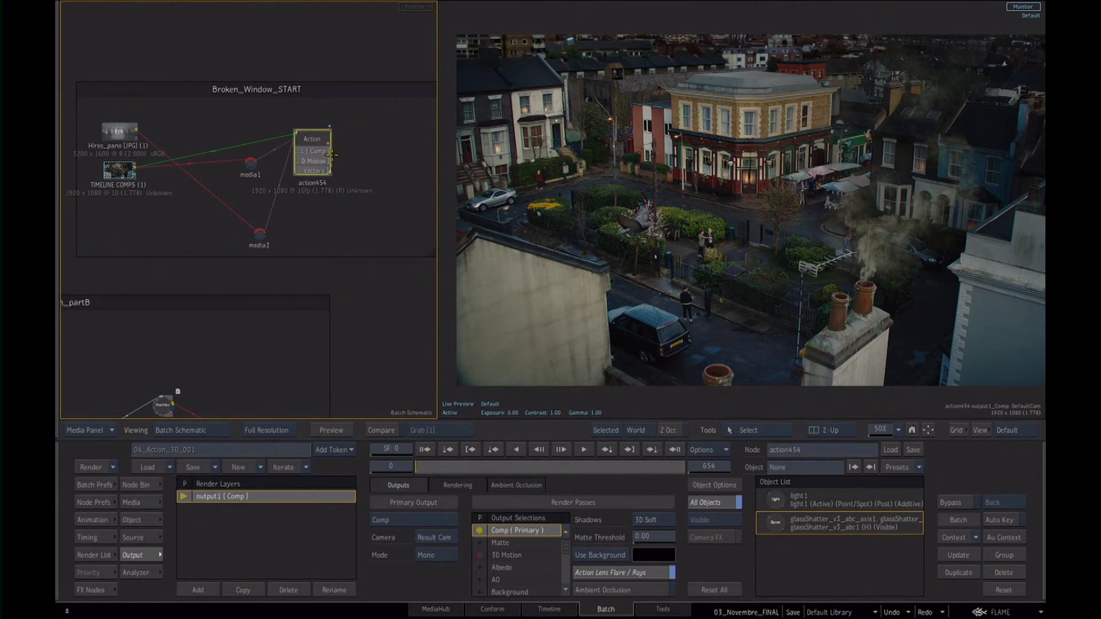
double_click(330, 156)
left_click_drag(223, 132, 112, 187)
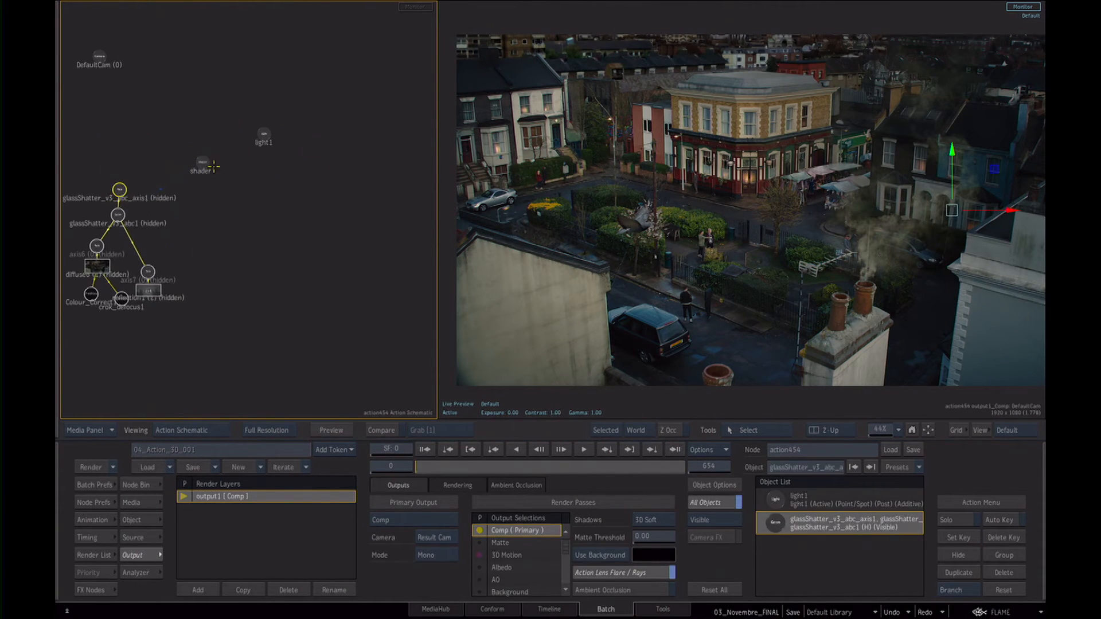
left_click(86, 204)
scroll(216, 209, "up", 3)
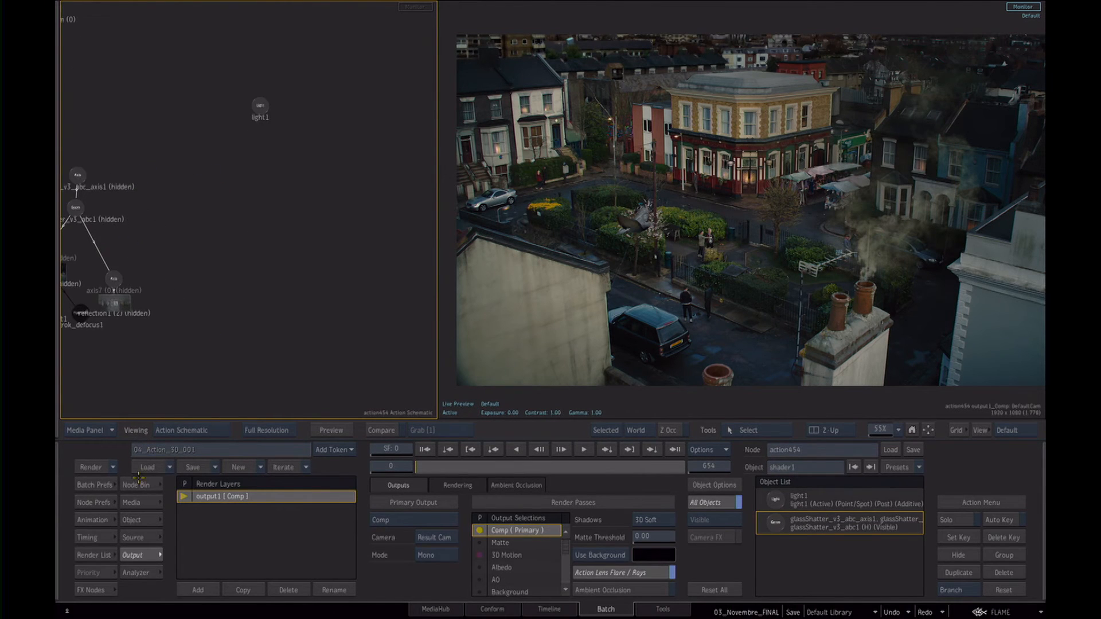
Start importing a model into the Action and set the import format to Alembic.
left_click(135, 485)
left_click(812, 519)
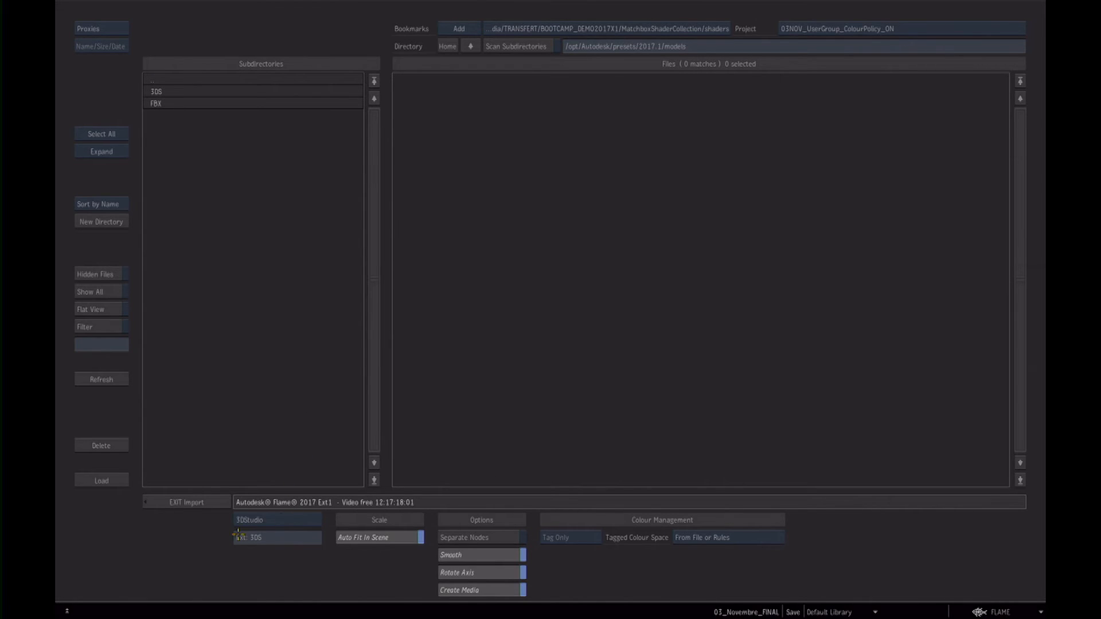
left_click(263, 521)
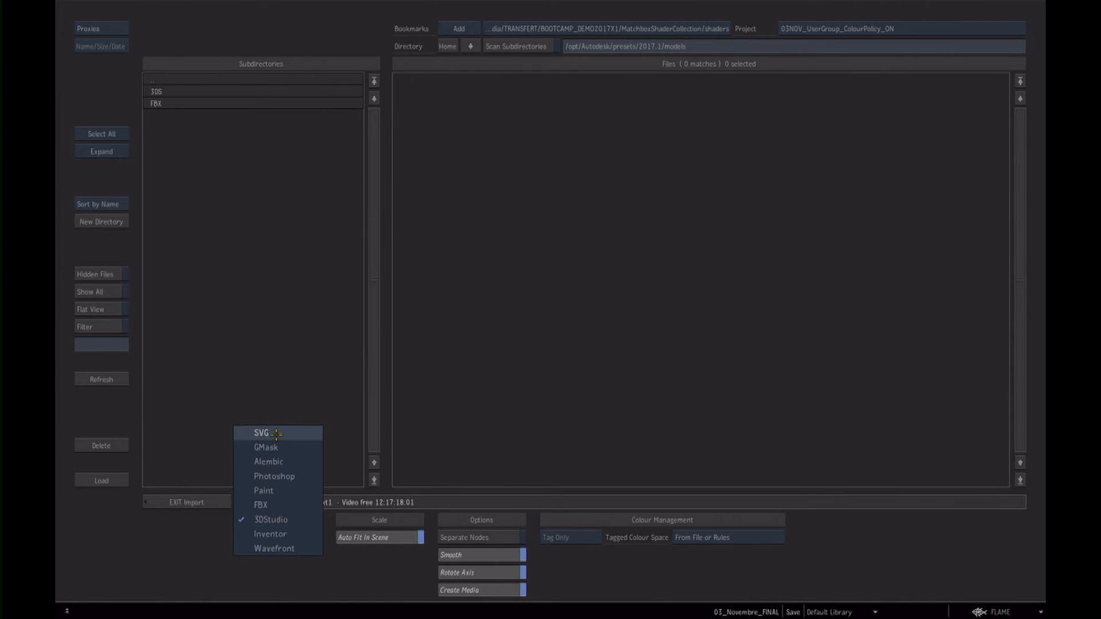
left_click(286, 463)
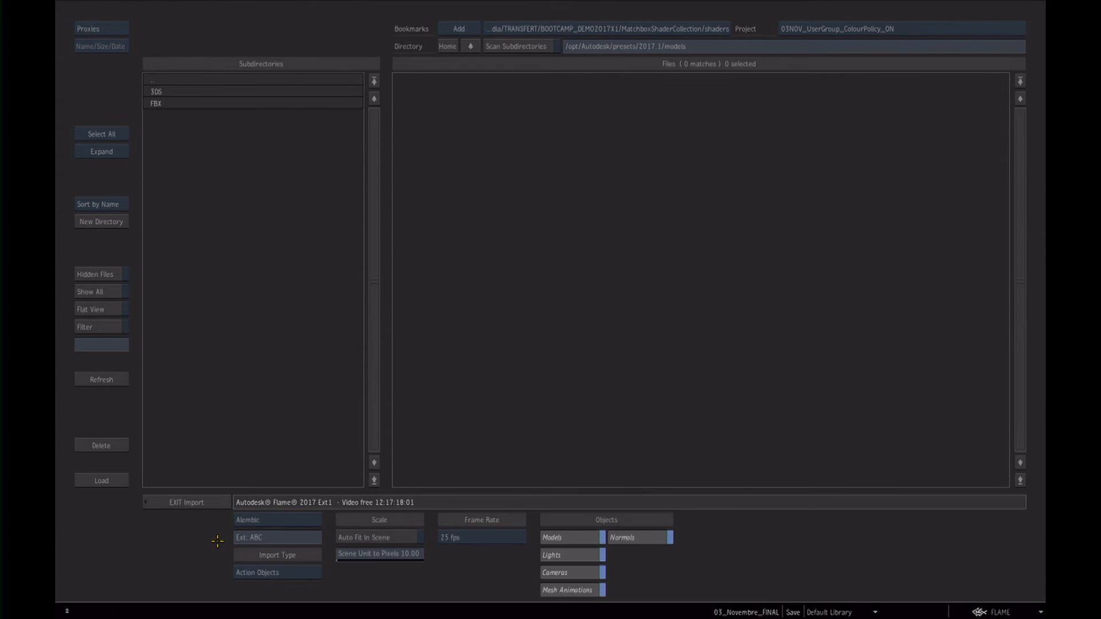
Browse to the BIG_BROTHER_ALEMBIC folder inside the bookmarked BOOTCAMP_DEMO2017X1 directory.
left_click(470, 46)
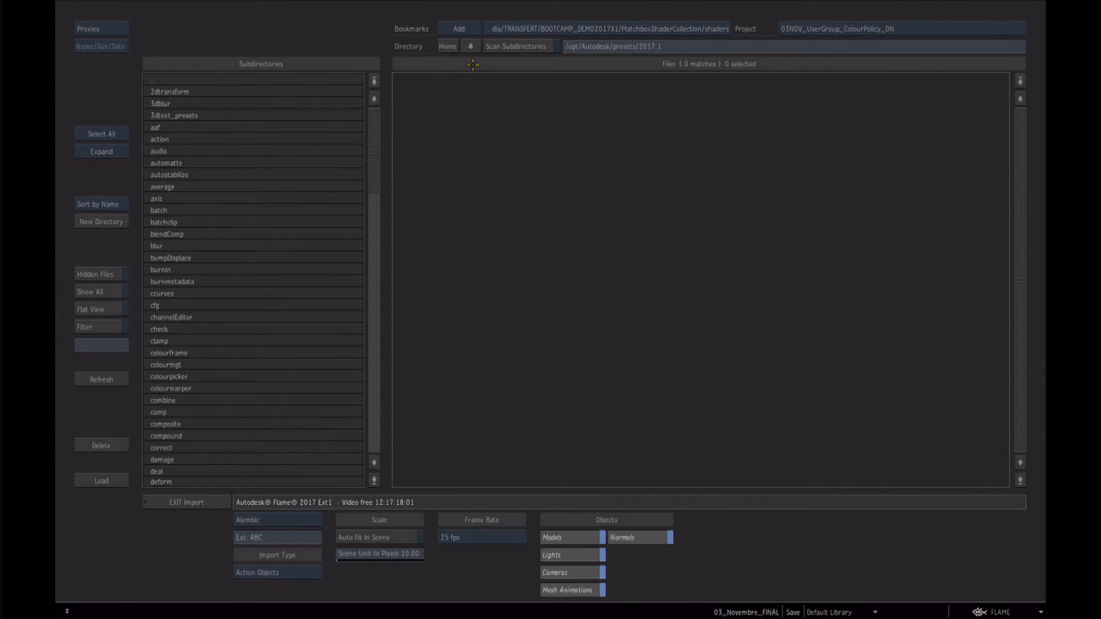
left_click(533, 30)
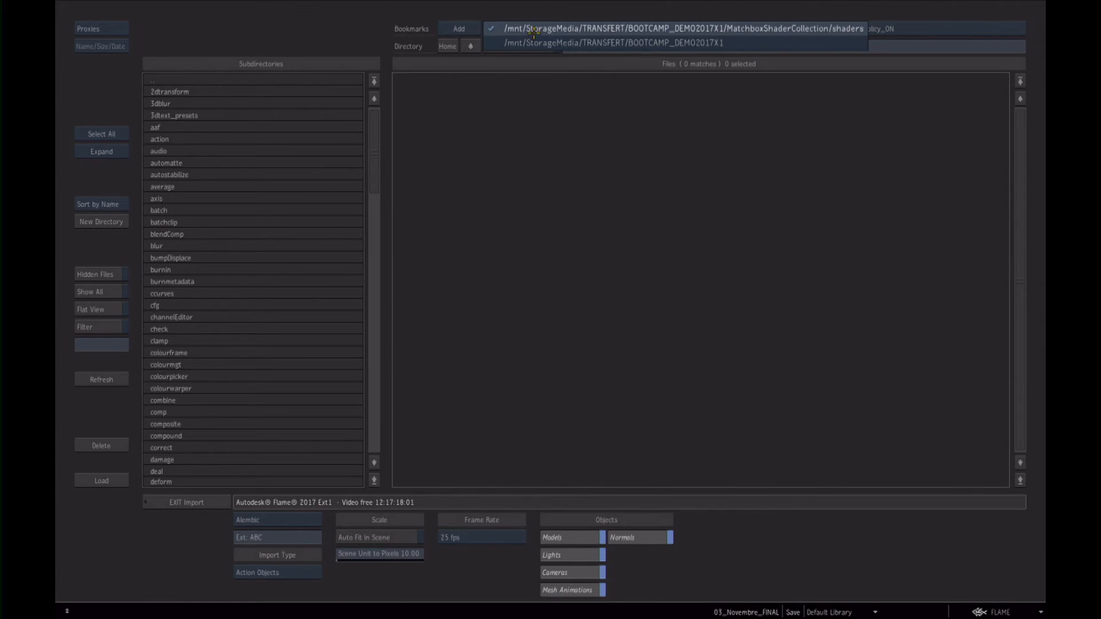
left_click(468, 46)
left_click(221, 127)
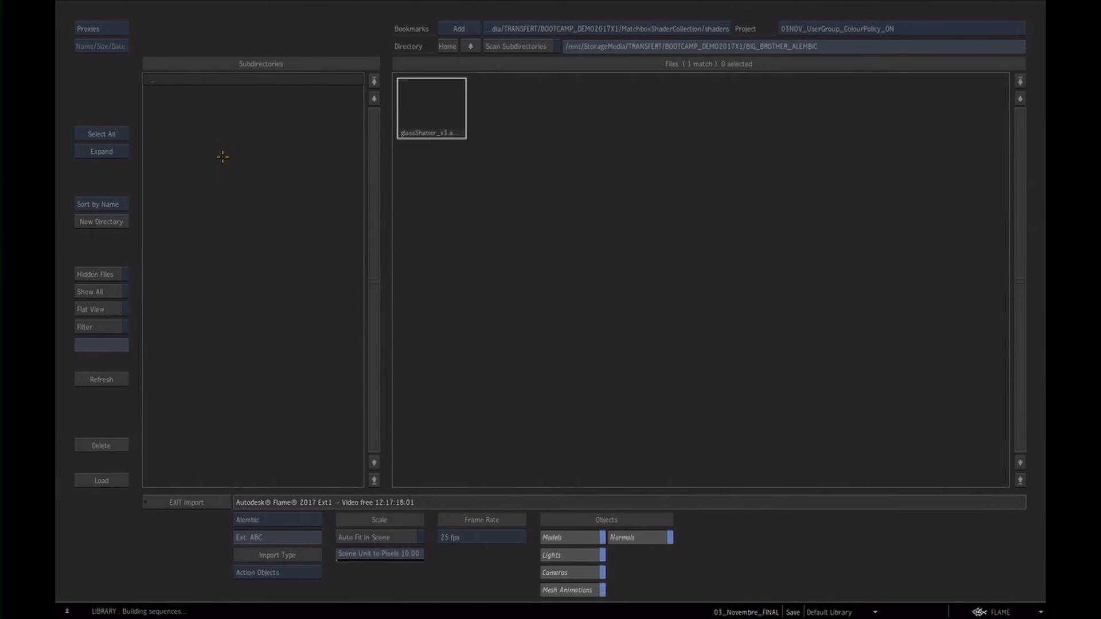
Load the glassShatter_v3 Alembic file and move its new axis and geometry into clear space in the schematic.
left_click(417, 113)
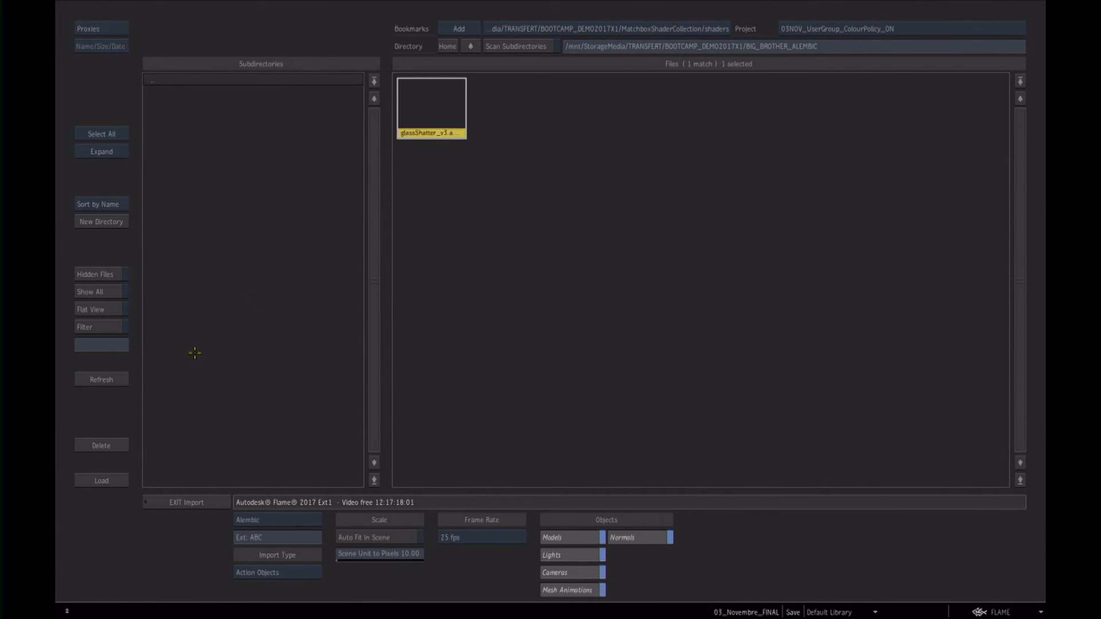
left_click(102, 480)
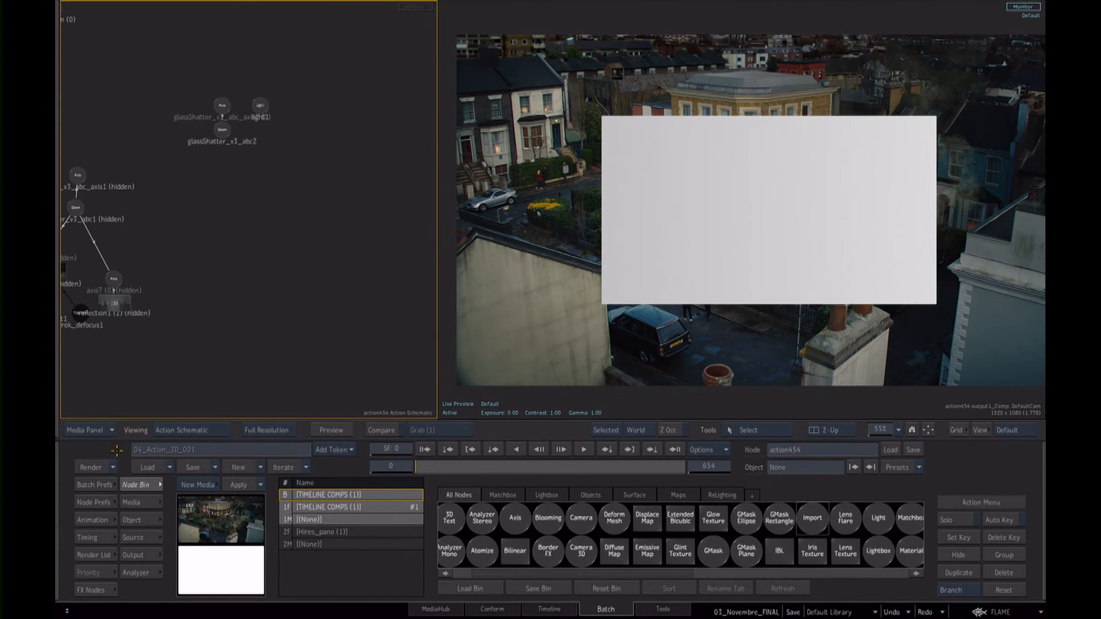
left_click_drag(222, 106, 297, 243)
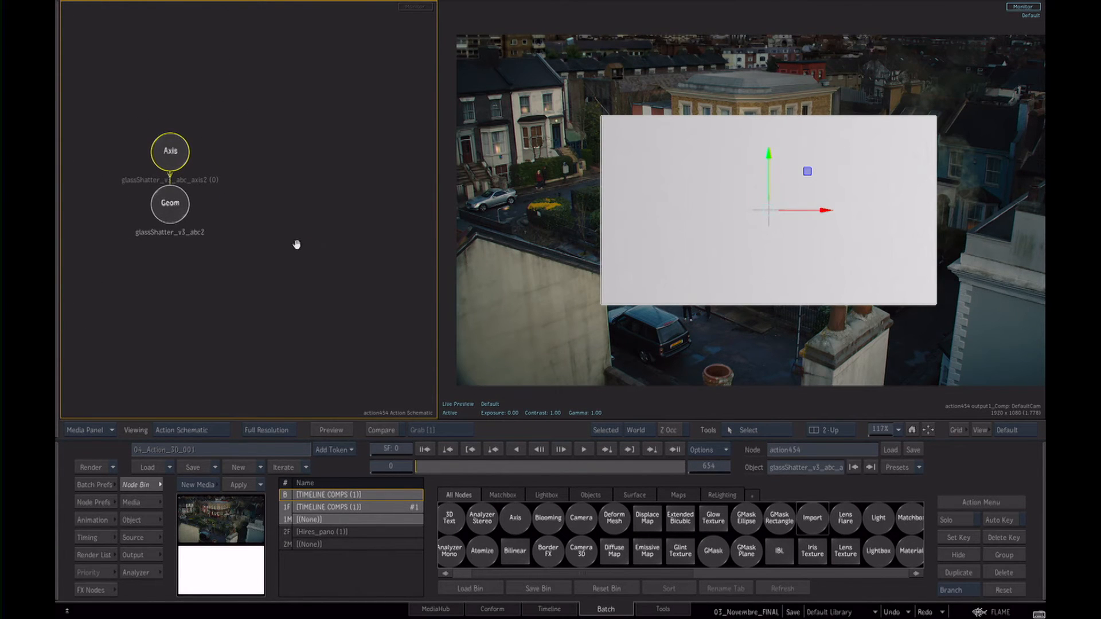
Open the imported glassShatter axis settings, examine the shatter animation around frame 210 from other camera angles, and reset the default camera.
double_click(171, 156)
left_click_drag(425, 465, 500, 477)
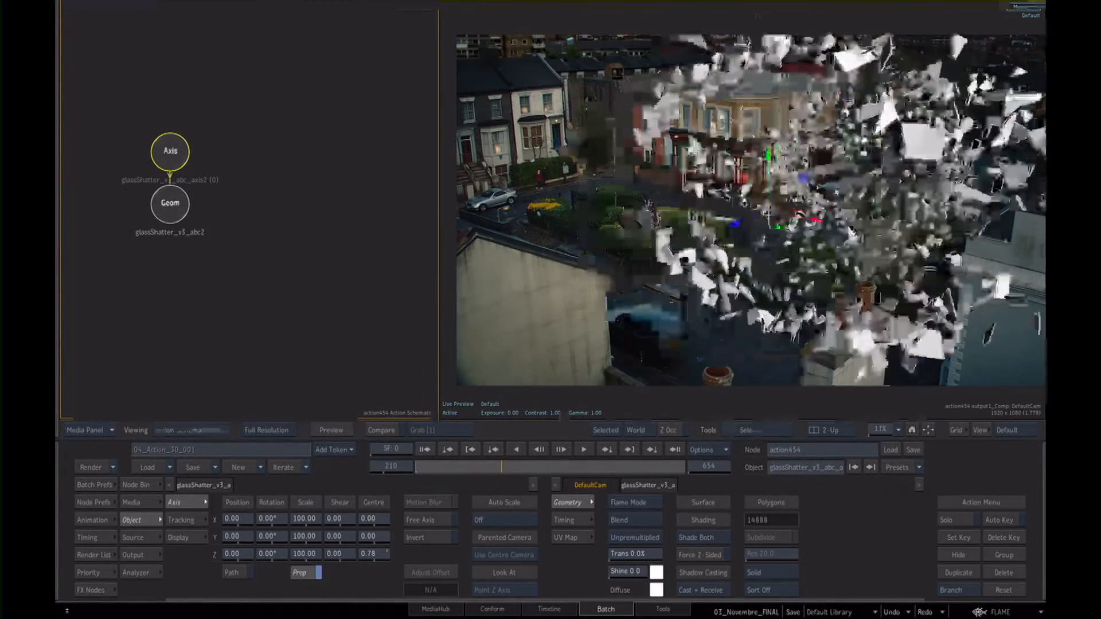
left_click_drag(768, 284, 745, 296)
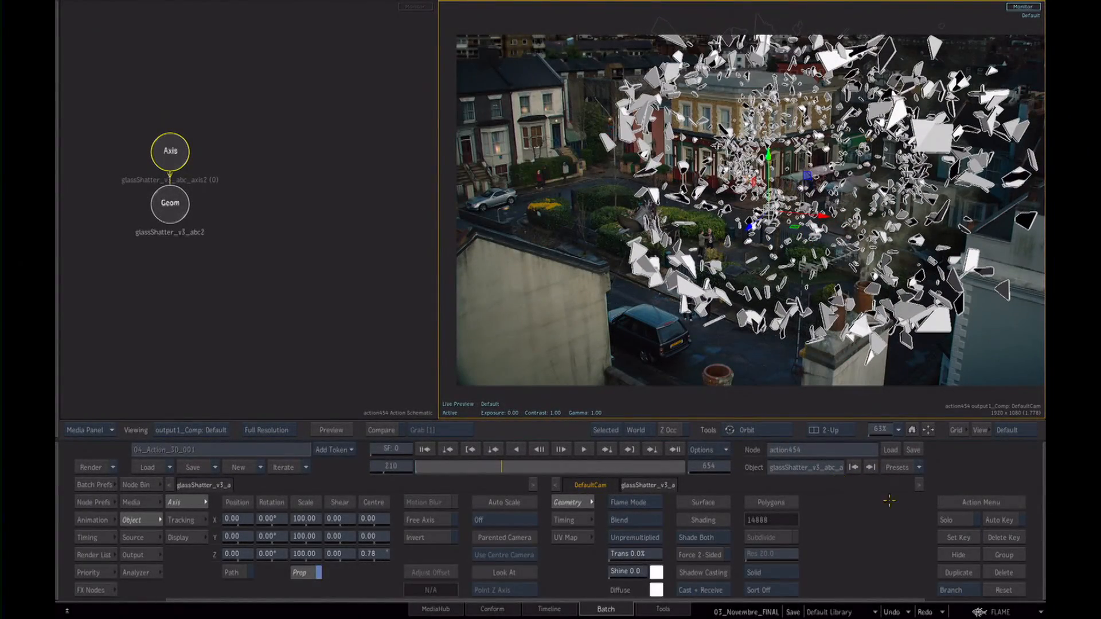
left_click(596, 486)
left_click(867, 589)
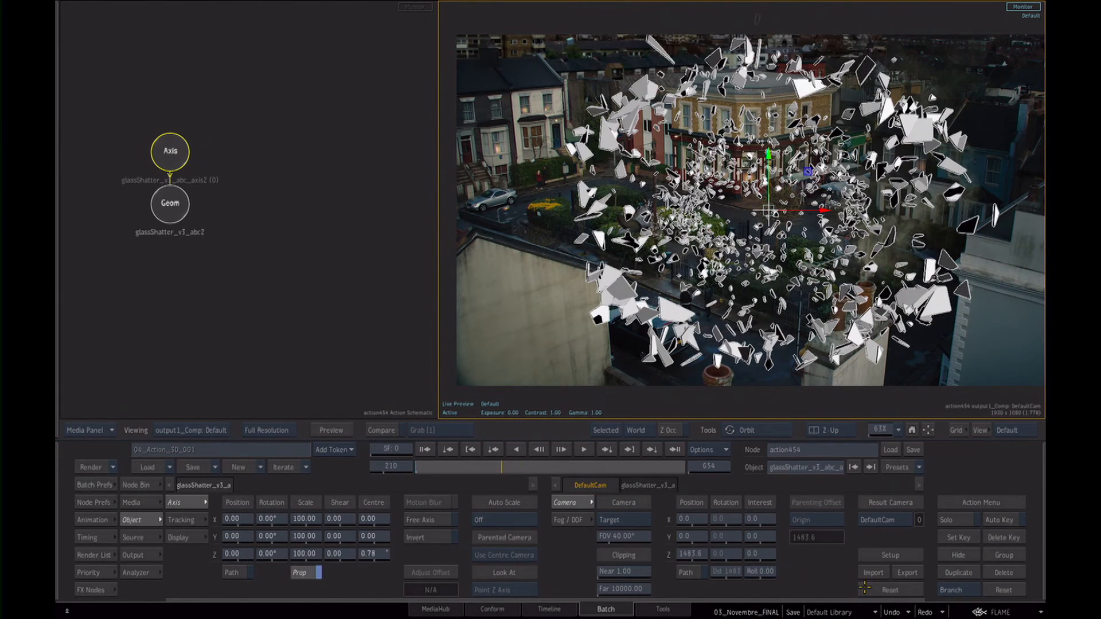
left_click_drag(465, 471, 430, 468)
scroll(769, 279, "down", 2)
left_click_drag(769, 280, 757, 291)
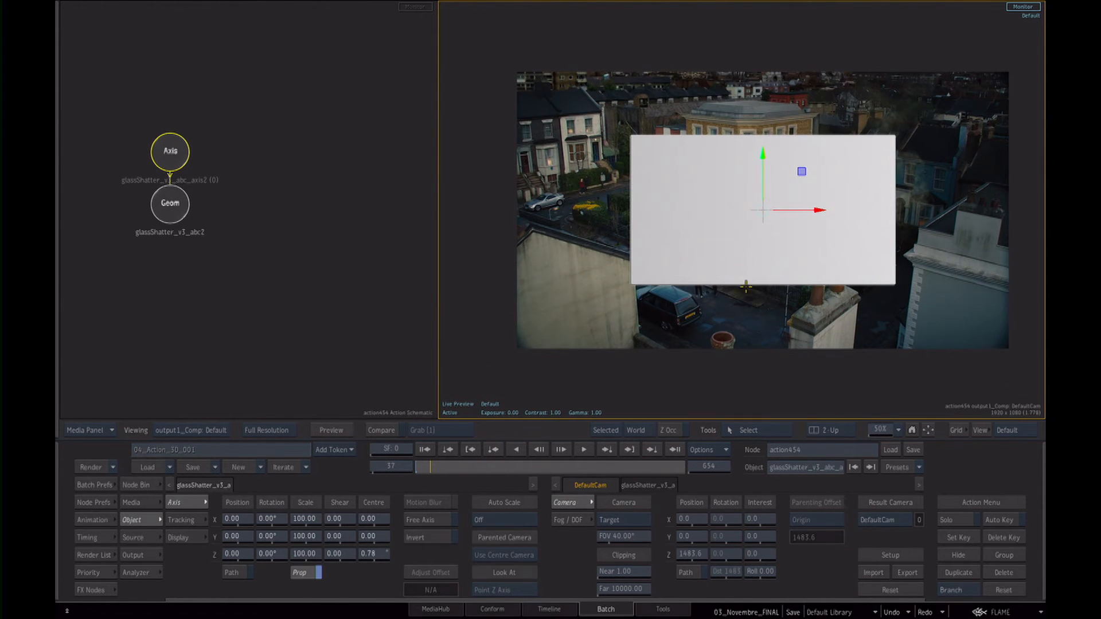
Scale the glassShatter axis to about 188.23 in X and Y so the glass fills the frame, and set its Y rotation to 180°.
mouse_move(800, 171)
left_mouse_down()
mouse_move(819, 153)
mouse_move(807, 166)
left_mouse_up()
left_click(890, 607)
left_click_drag(803, 174, 875, 113)
key("Escape")
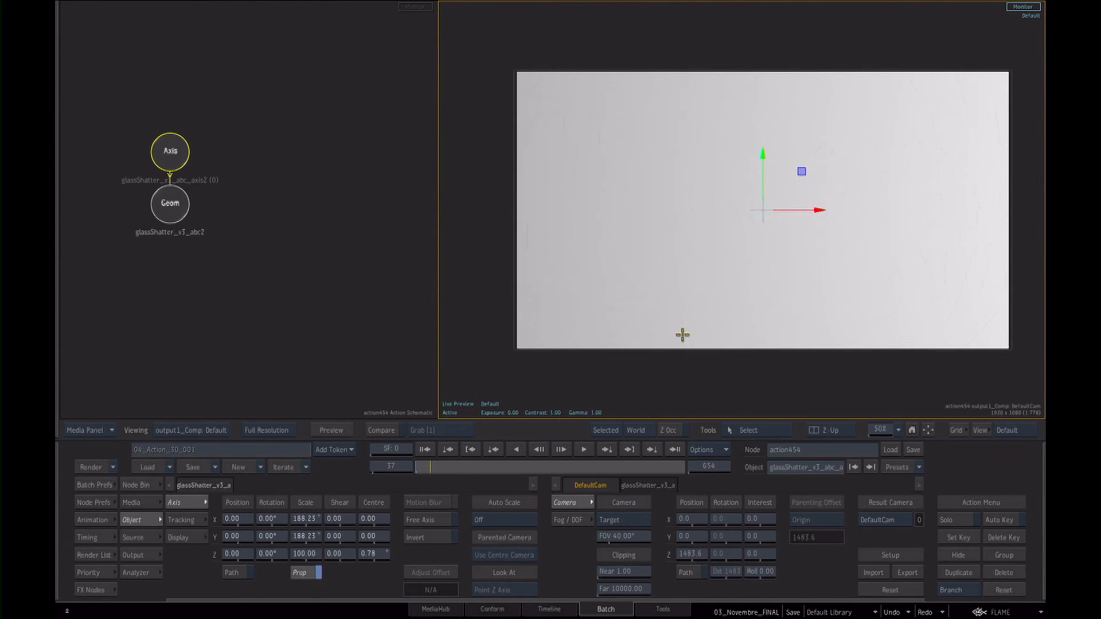
left_click(267, 537)
type("180")
key("Return")
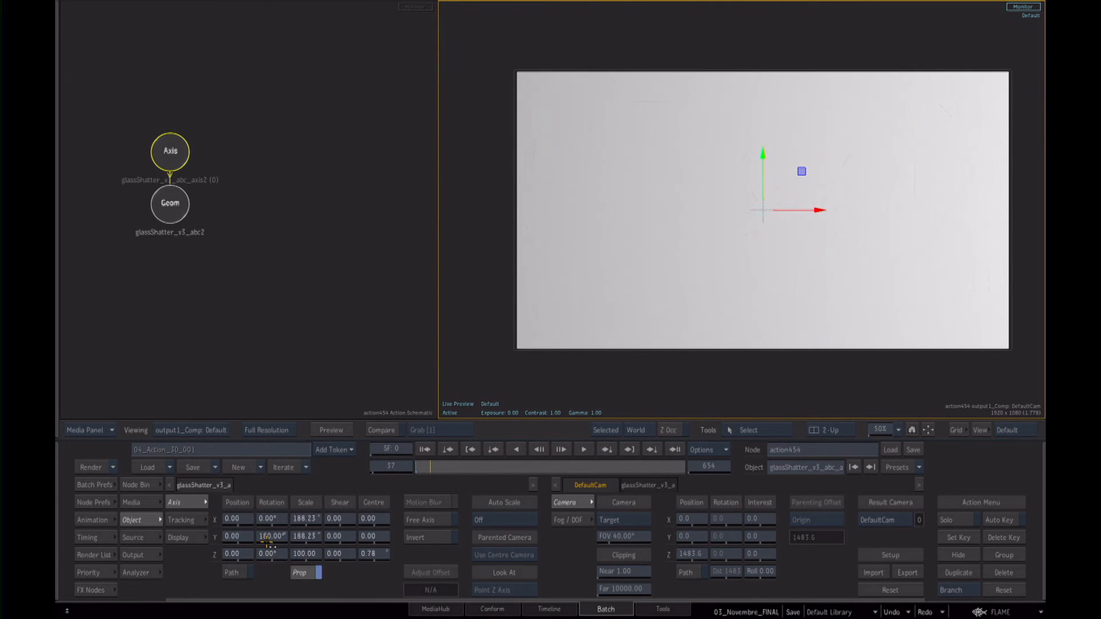
left_click_drag(436, 468, 406, 466)
Set the animation timing offset of the glassShatter_v3_abc2 geometry to 130 and play the shatter from the first frame.
left_click(168, 205)
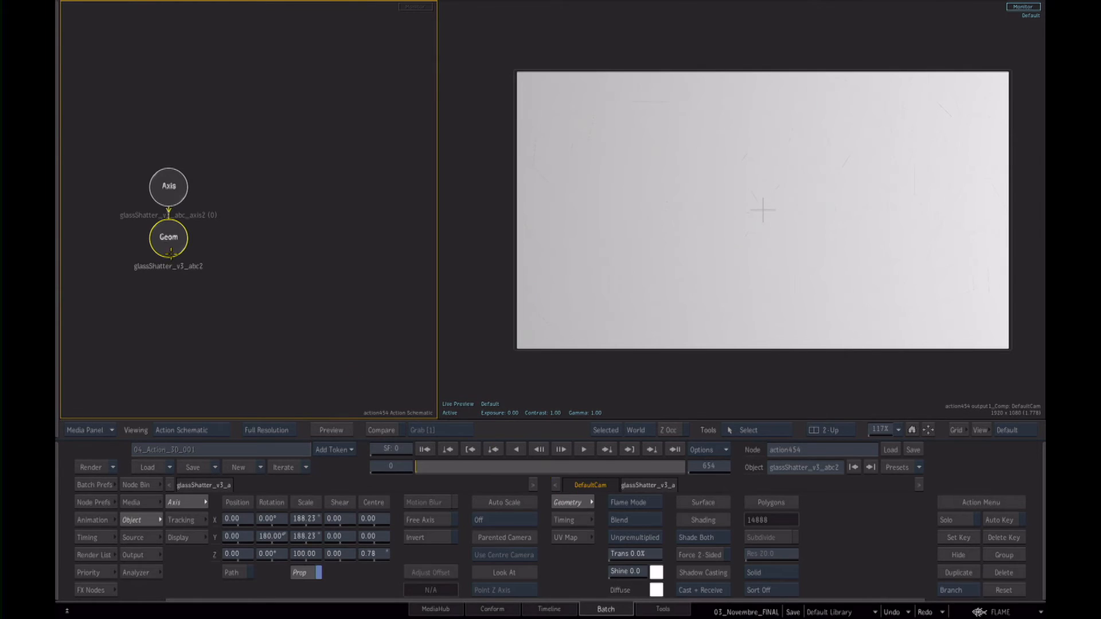
left_click_drag(167, 232, 162, 232)
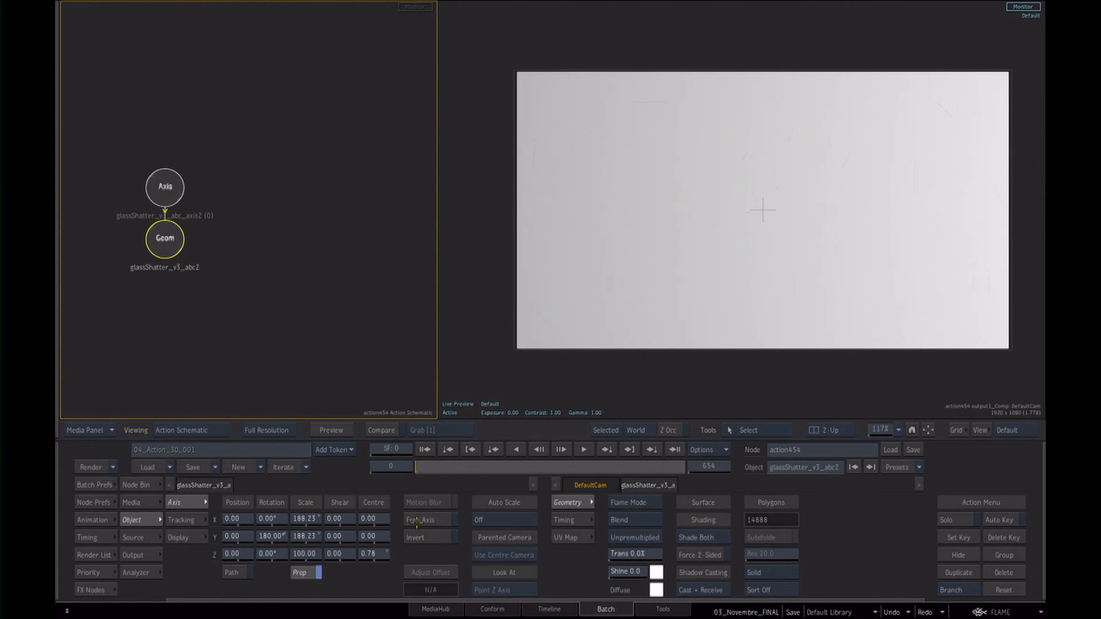
left_click(581, 519)
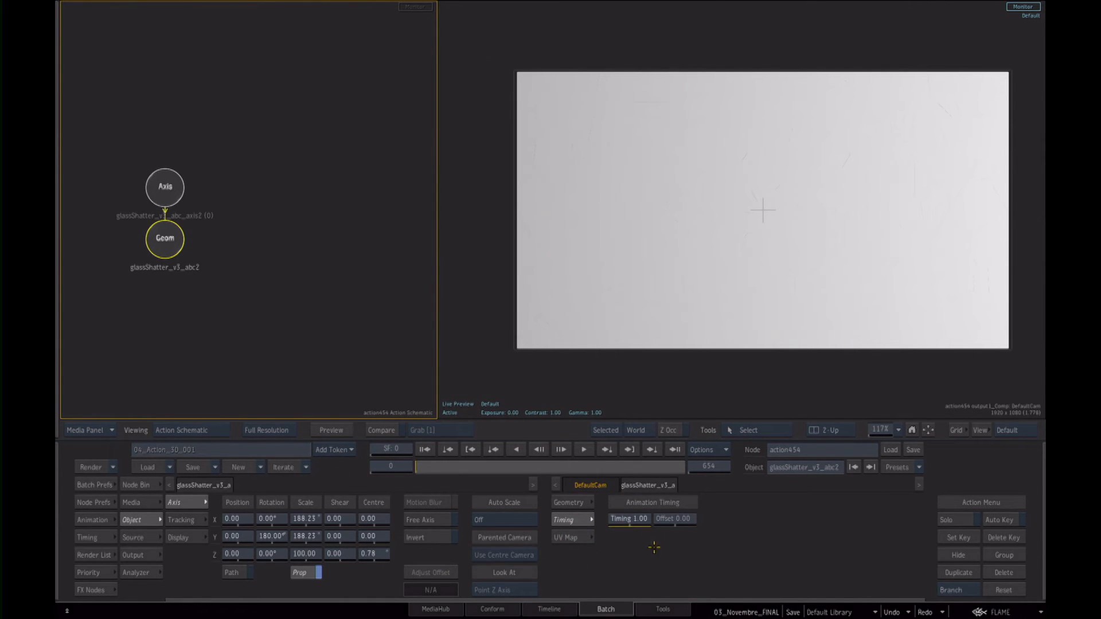
left_click_drag(675, 521, 683, 520)
left_click(684, 520)
type("130")
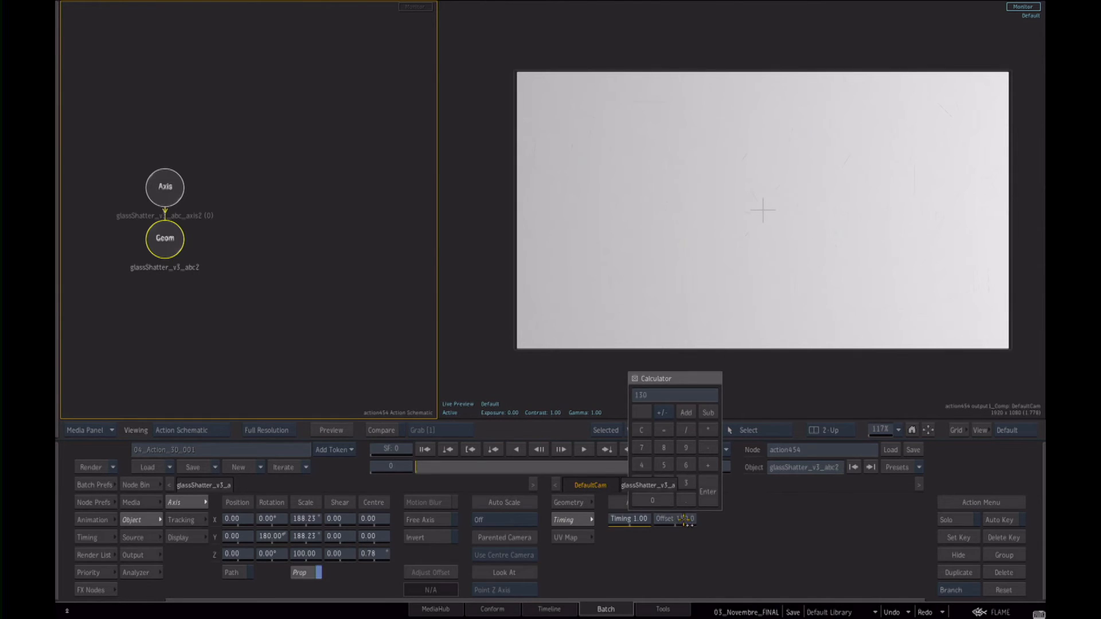
key("Return")
mouse_move(421, 466)
left_mouse_down()
mouse_move(444, 467)
mouse_move(417, 466)
left_mouse_up()
left_click(425, 450)
left_click(585, 450)
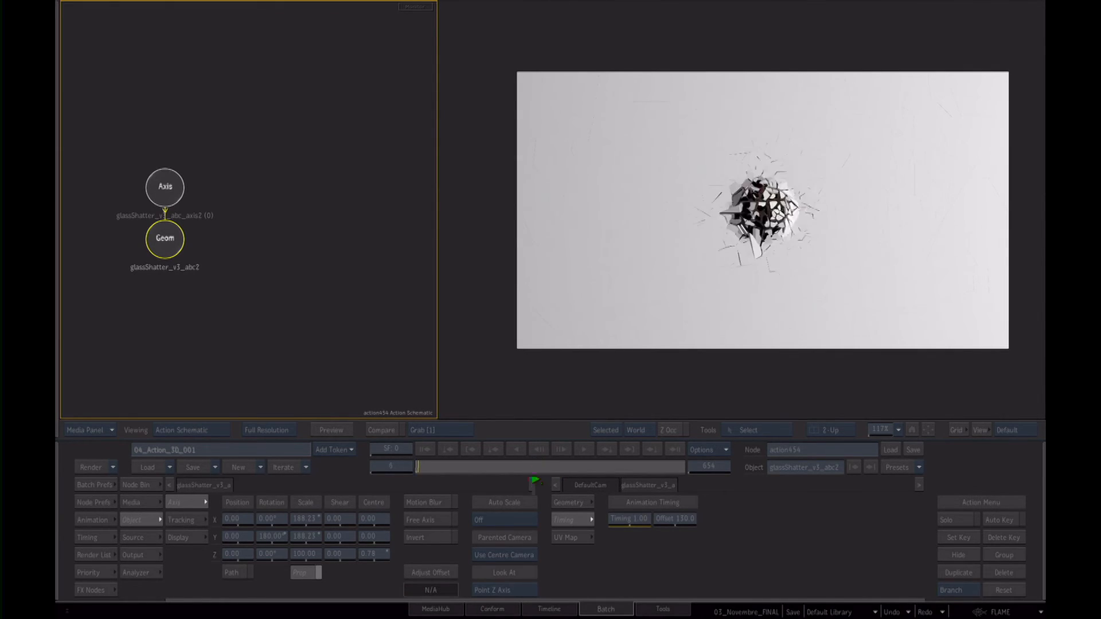
left_click_drag(439, 467, 400, 435)
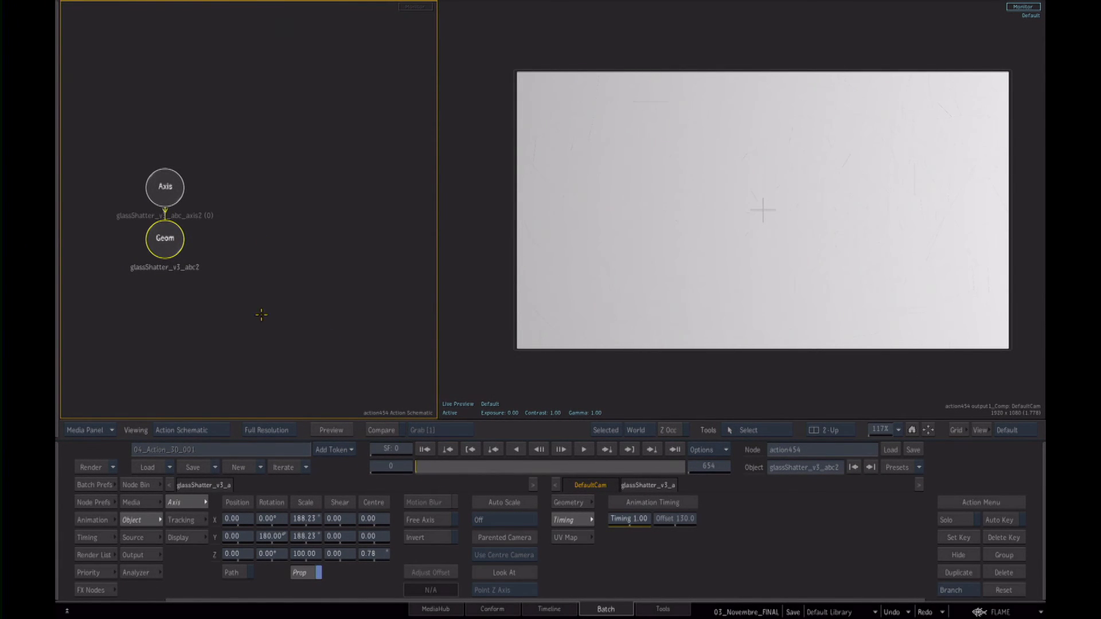
Add a Diffuse Map using the first TIMELINE COMPS media to the glassShatter geometry.
left_click(155, 482)
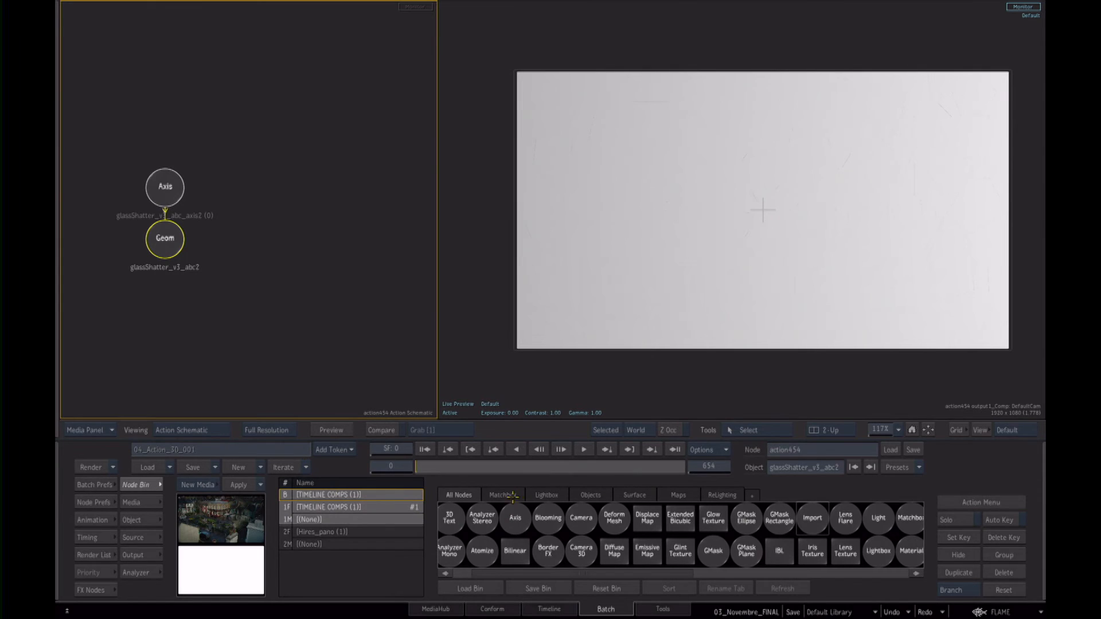
left_click(284, 513)
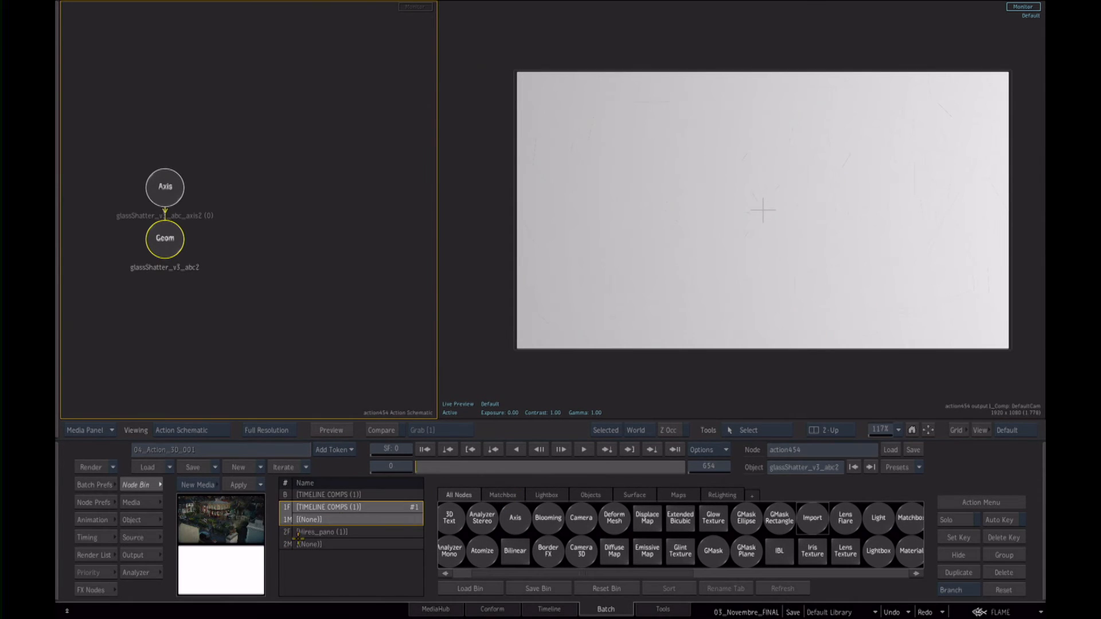
left_click(675, 494)
left_click(454, 518)
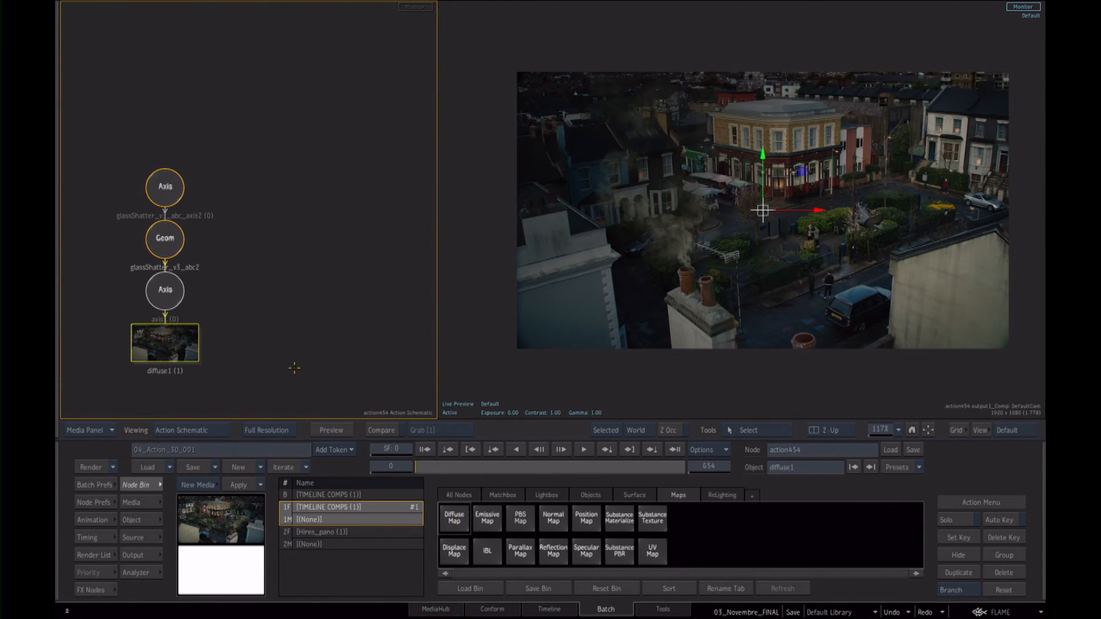
mouse_move(422, 468)
left_mouse_down()
mouse_move(432, 468)
mouse_move(417, 469)
left_mouse_up()
Set the diffuse1 texture mapping to Projection and scrub the opening frames of the shatter to check it.
double_click(157, 339)
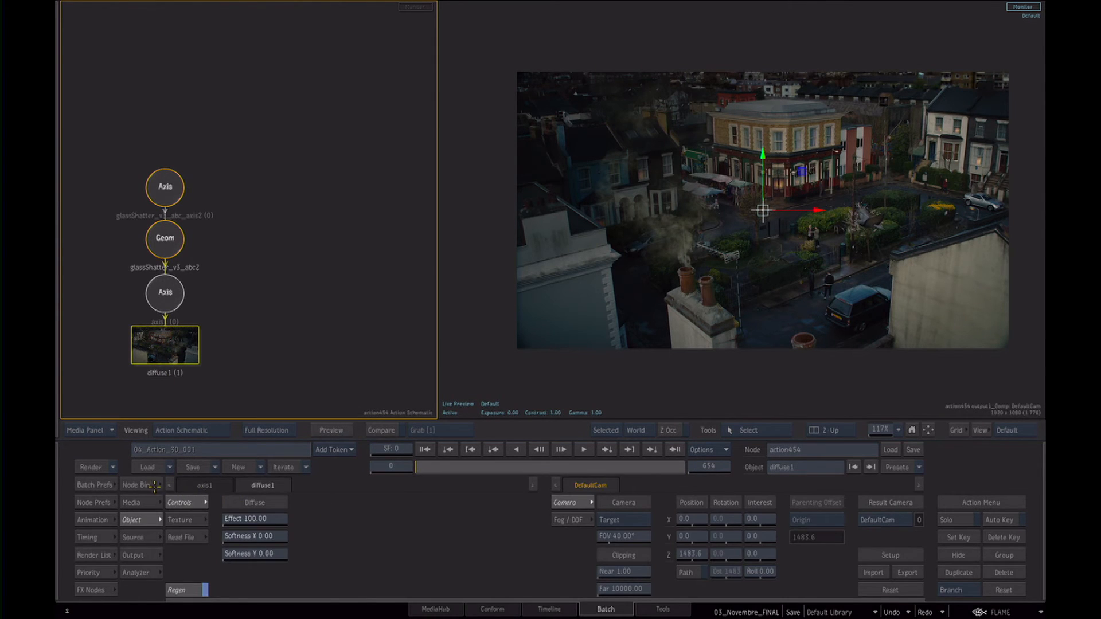
left_click(137, 485)
left_click(137, 519)
left_click(179, 519)
left_click(319, 519)
left_click(331, 536)
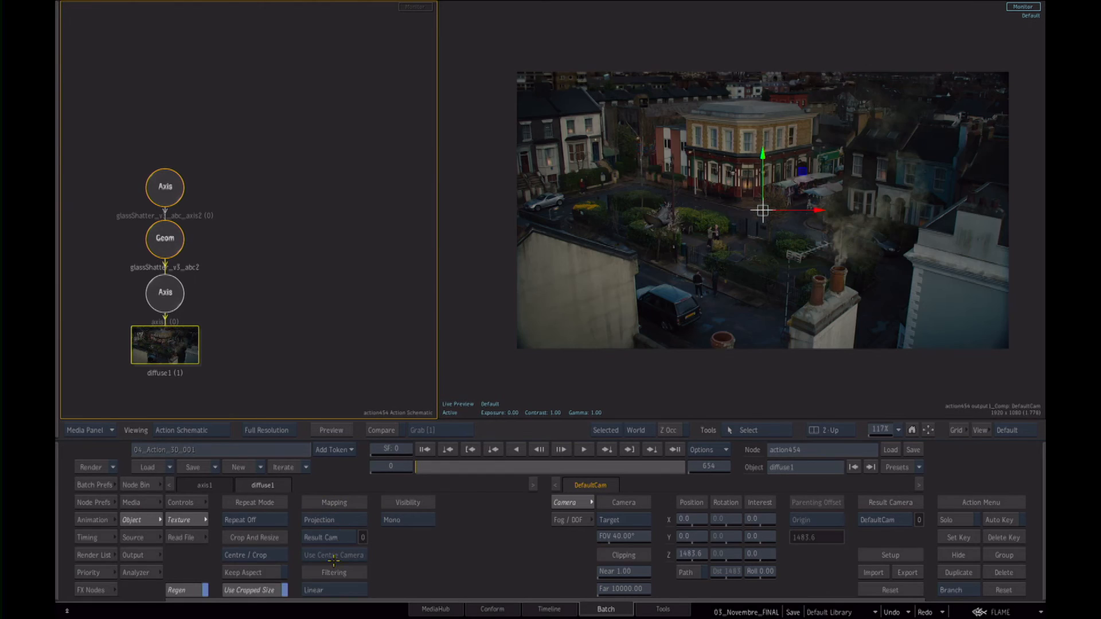
mouse_move(421, 469)
left_mouse_down()
mouse_move(431, 475)
mouse_move(412, 468)
mouse_move(424, 469)
left_mouse_up()
scroll(322, 270, "up", 3)
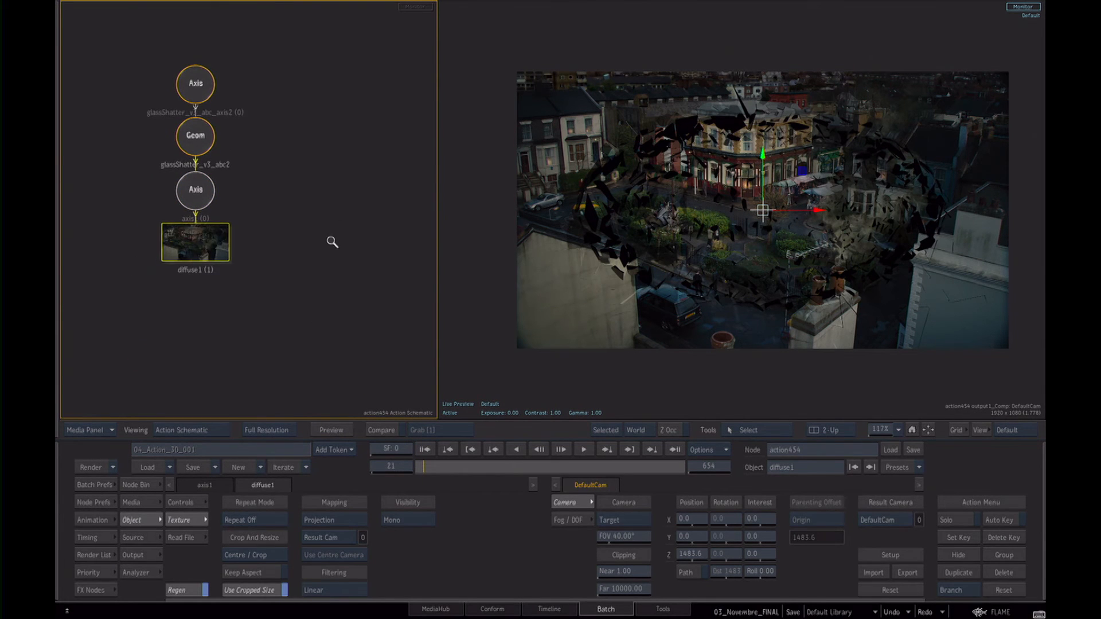
left_click_drag(425, 468, 414, 469)
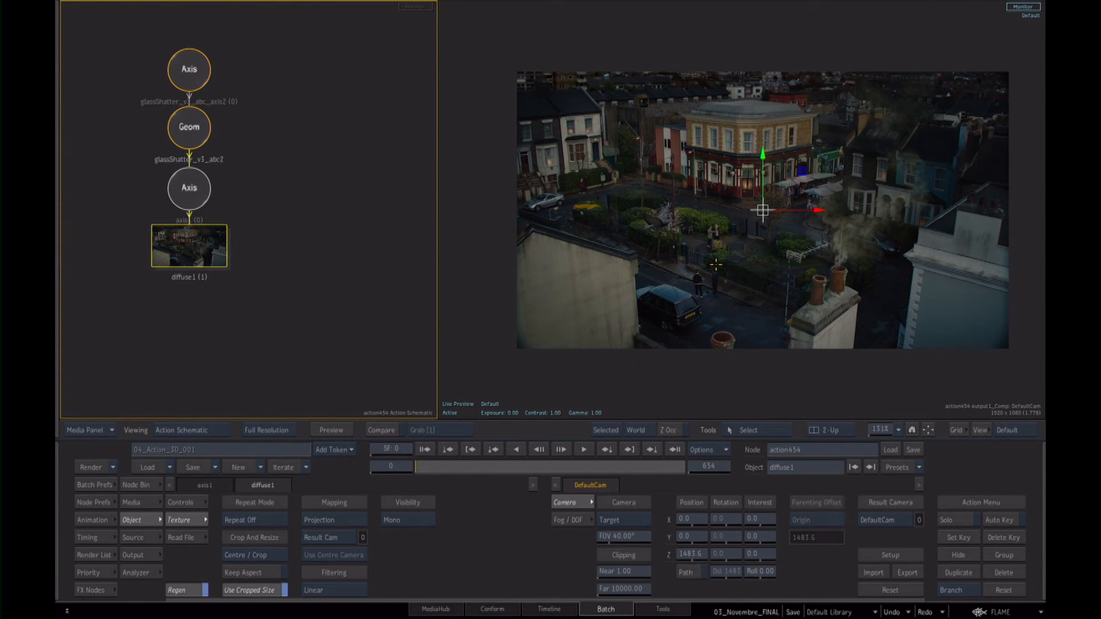
Find the Matchbox node among all Action nodes and add it to the diffuse1 map.
left_click(134, 485)
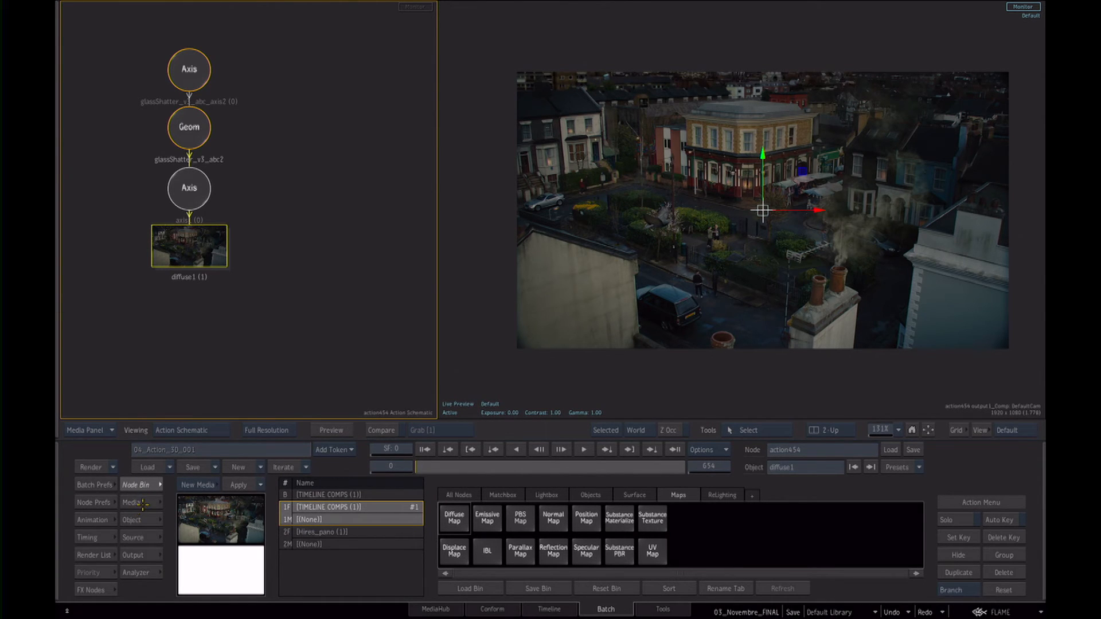
left_click(445, 495)
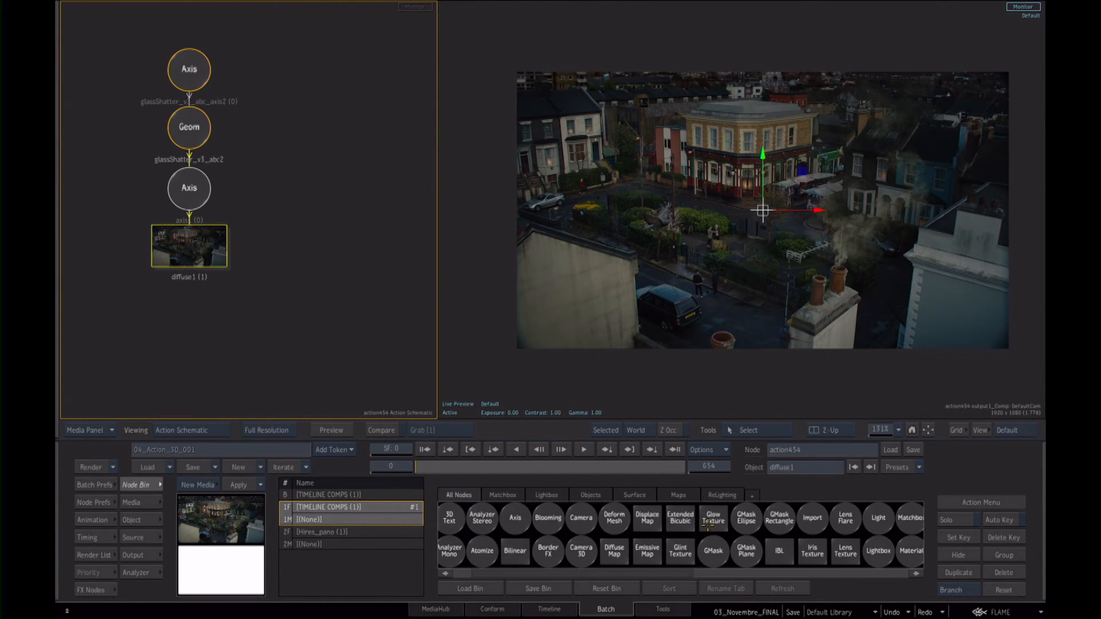
left_click(144, 503)
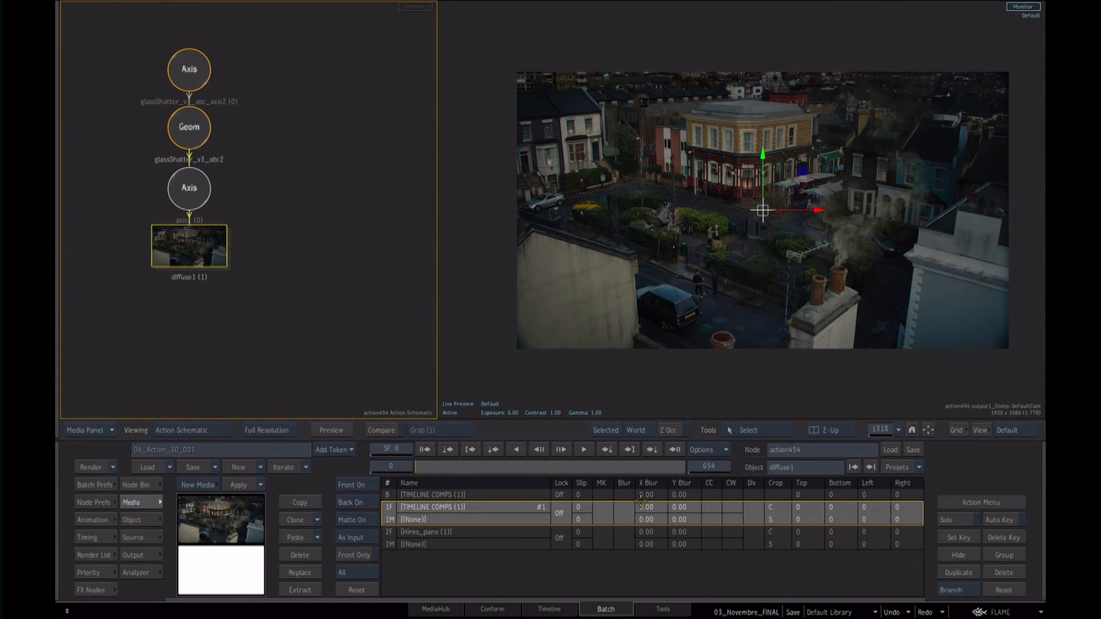
left_click(137, 485)
left_click(502, 495)
left_click(458, 497)
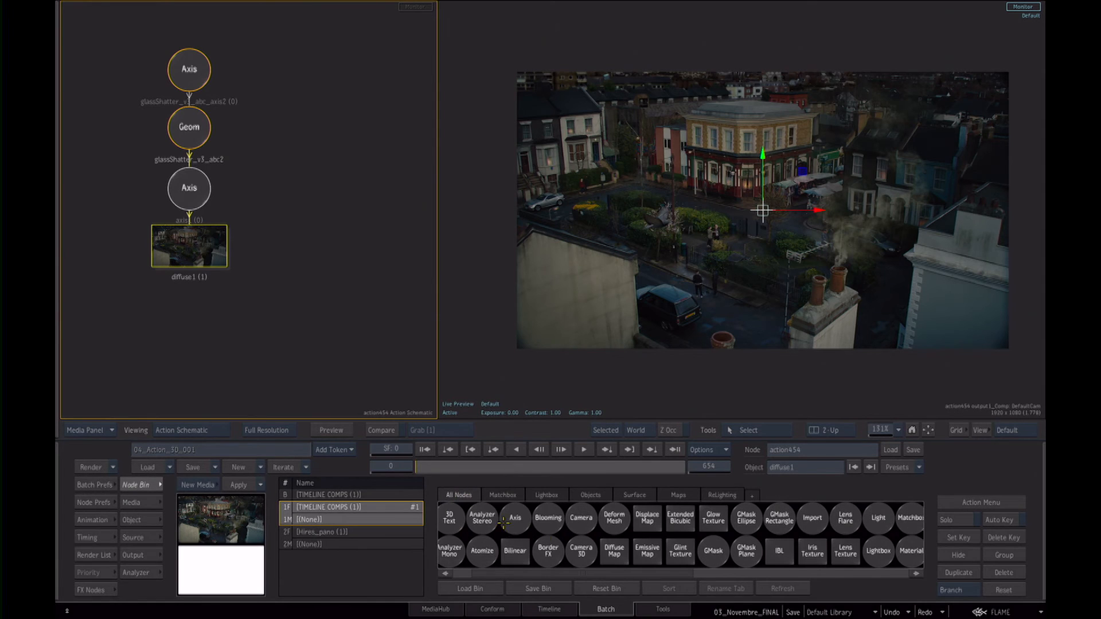
scroll(883, 551, "right", 5)
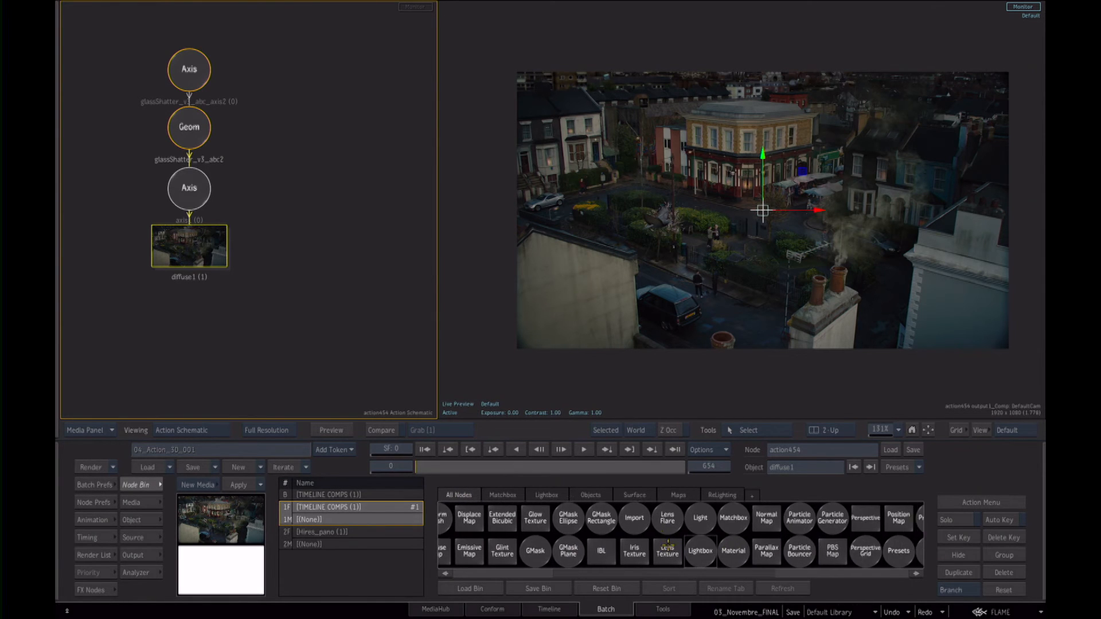
double_click(682, 517)
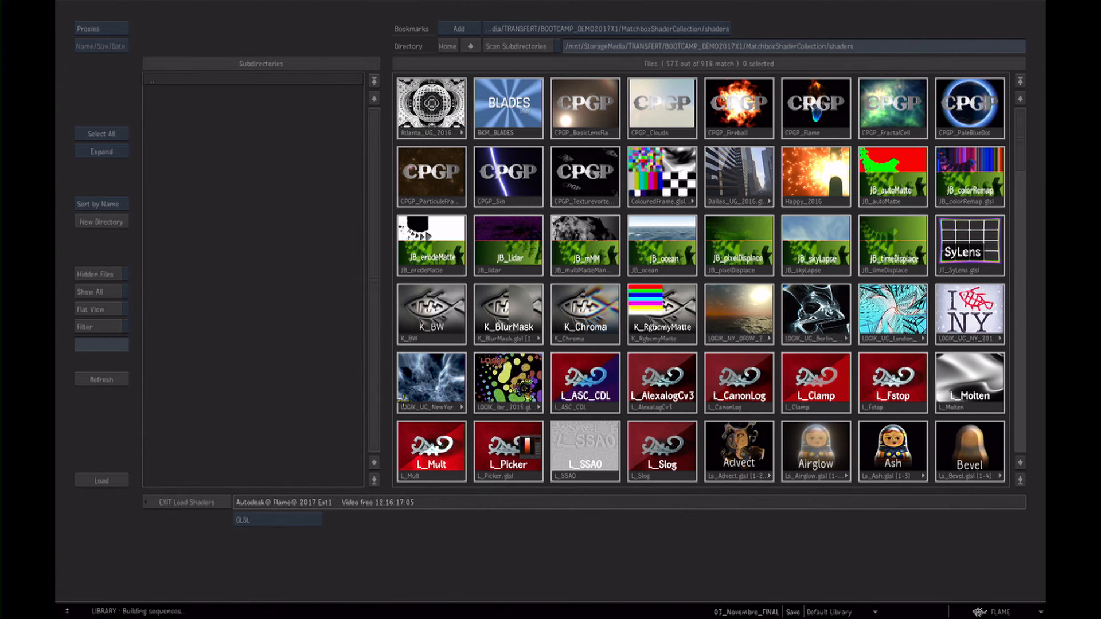
Load the ColourCorrect shader from the home shader directory with the format set to Matchbox, and move its node clear of diffuse1.
left_click(447, 48)
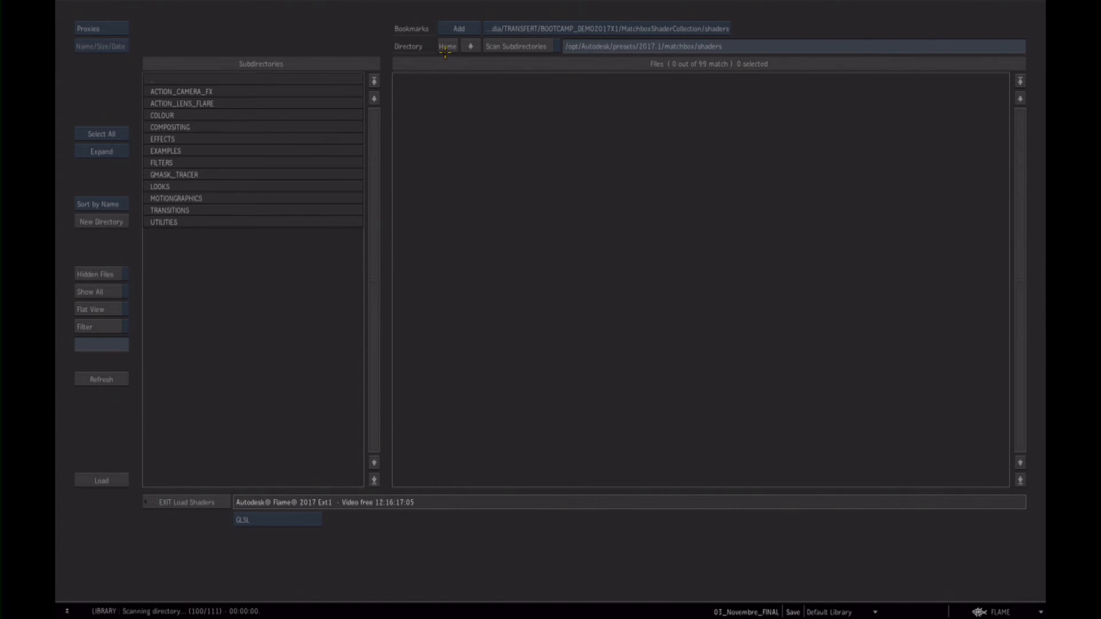
left_click(274, 514)
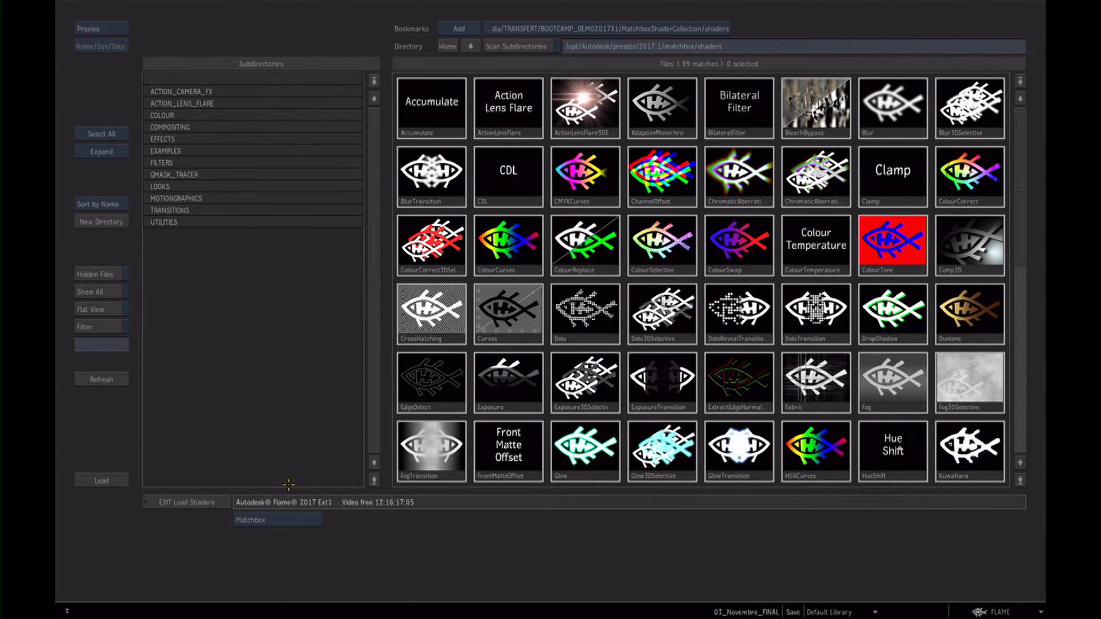
double_click(968, 172)
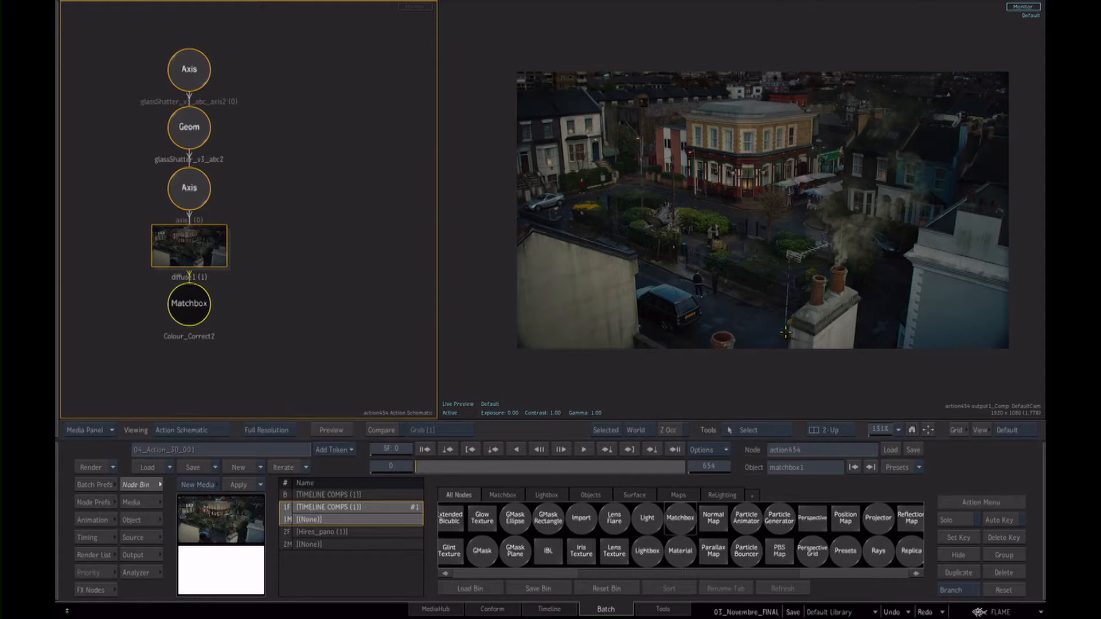
left_click_drag(203, 310, 181, 340)
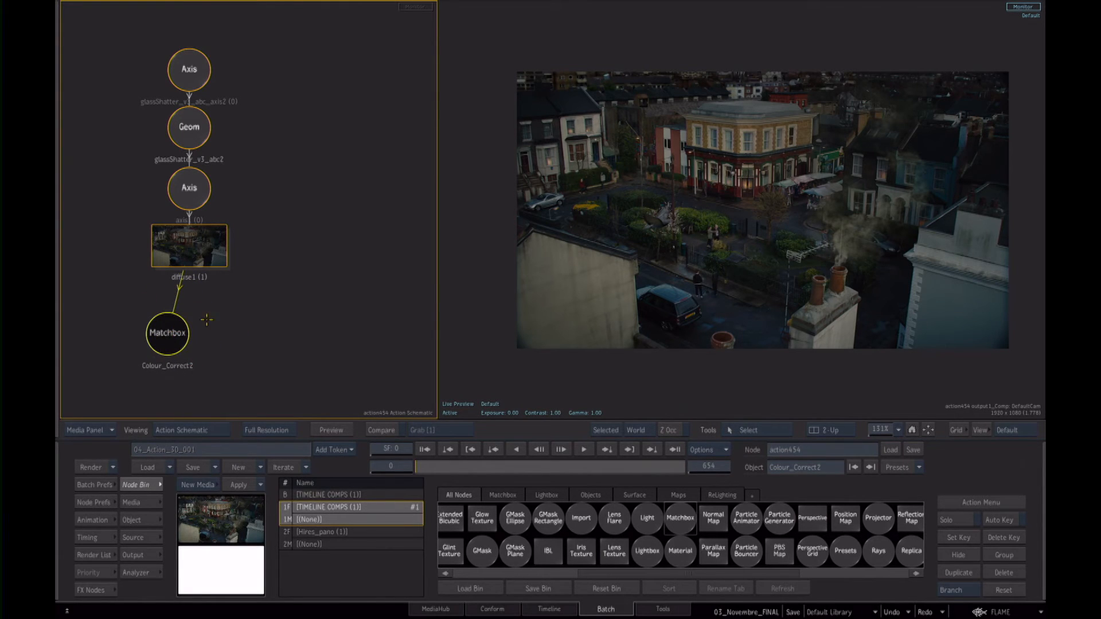
Set the Colour_Correct2 Matchbox master offset to about 0.410 and its master contrast to 85 to lift the glass texture.
double_click(155, 345)
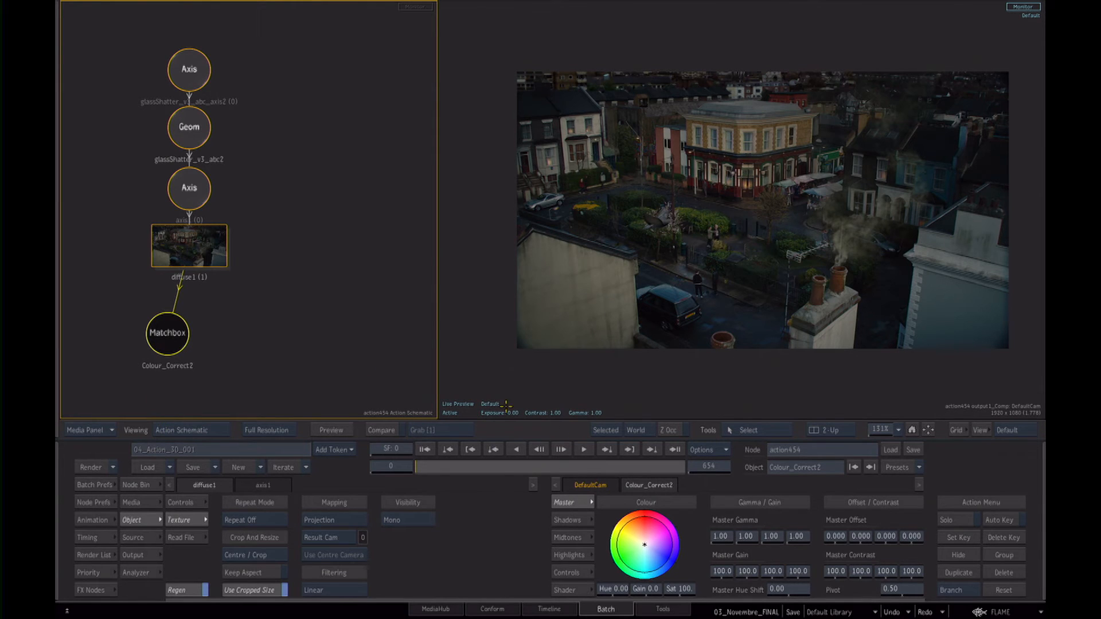
left_click_drag(837, 536, 903, 530)
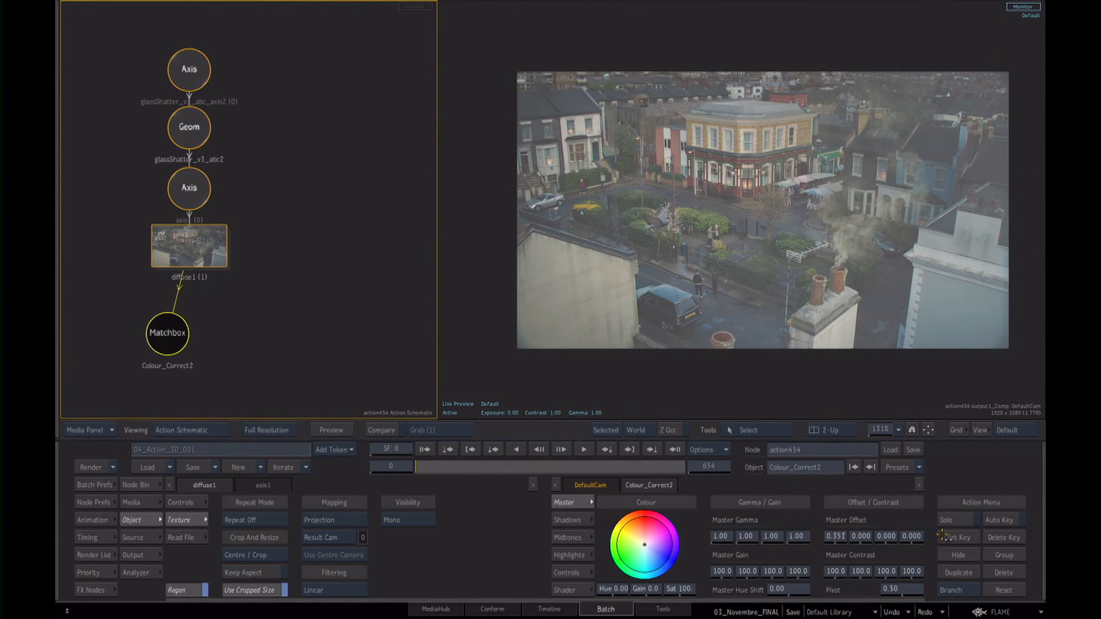
left_click_drag(835, 536, 858, 542)
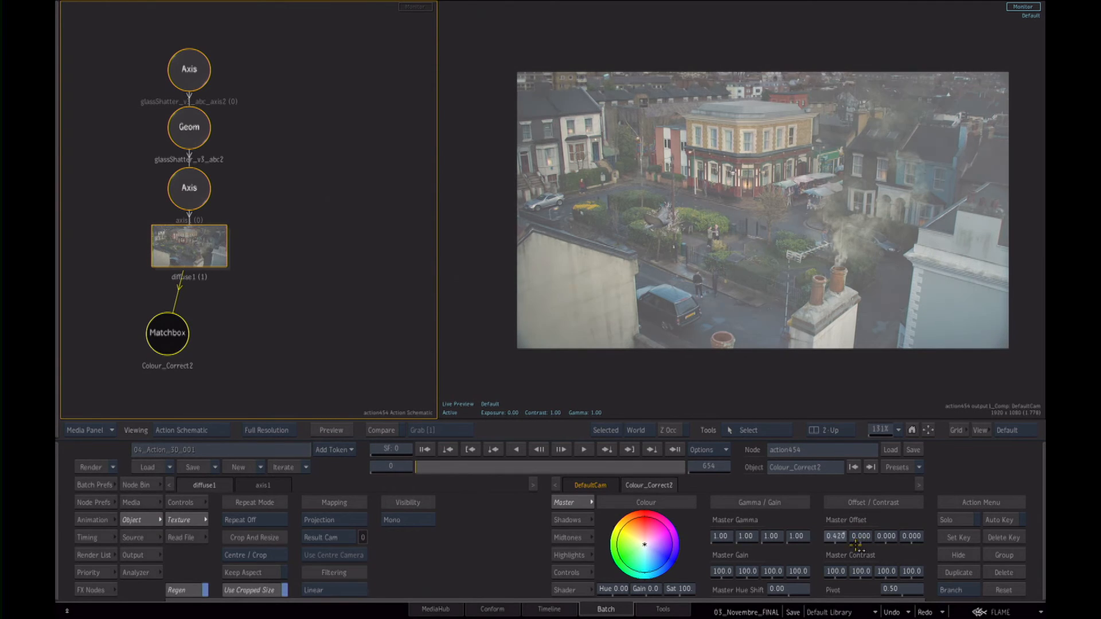
left_click_drag(853, 568, 819, 573)
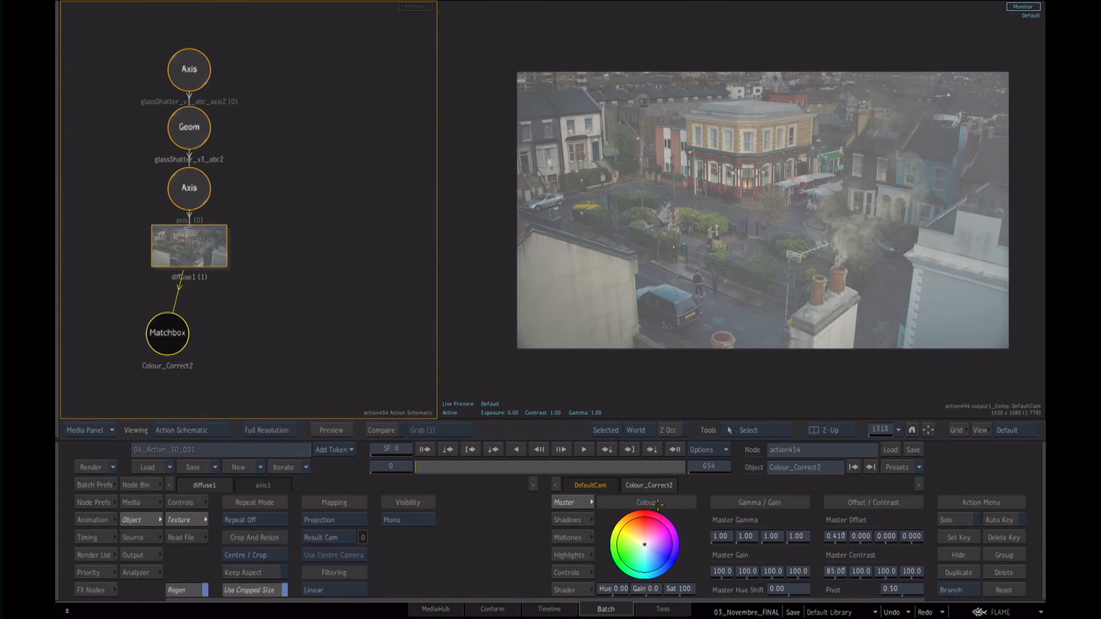
left_click(326, 266)
left_click_drag(160, 333, 161, 334)
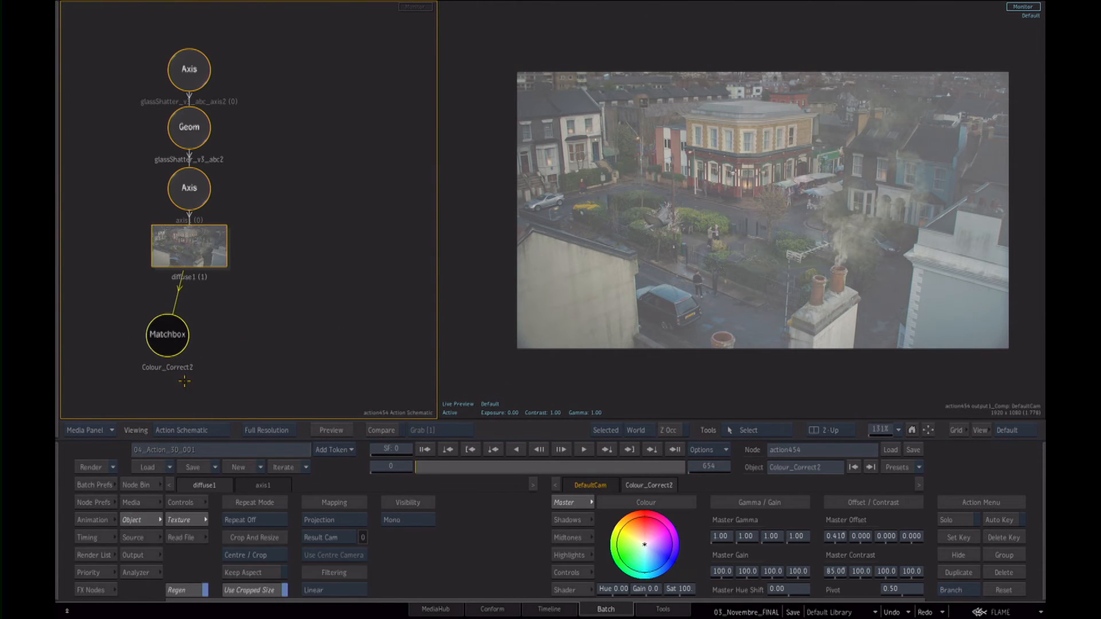
Add a Matchbox node with the crok_defocus shader from the MatchboxShaderCollection/shaders bookmark, with the format set to GLSL.
left_click(150, 486)
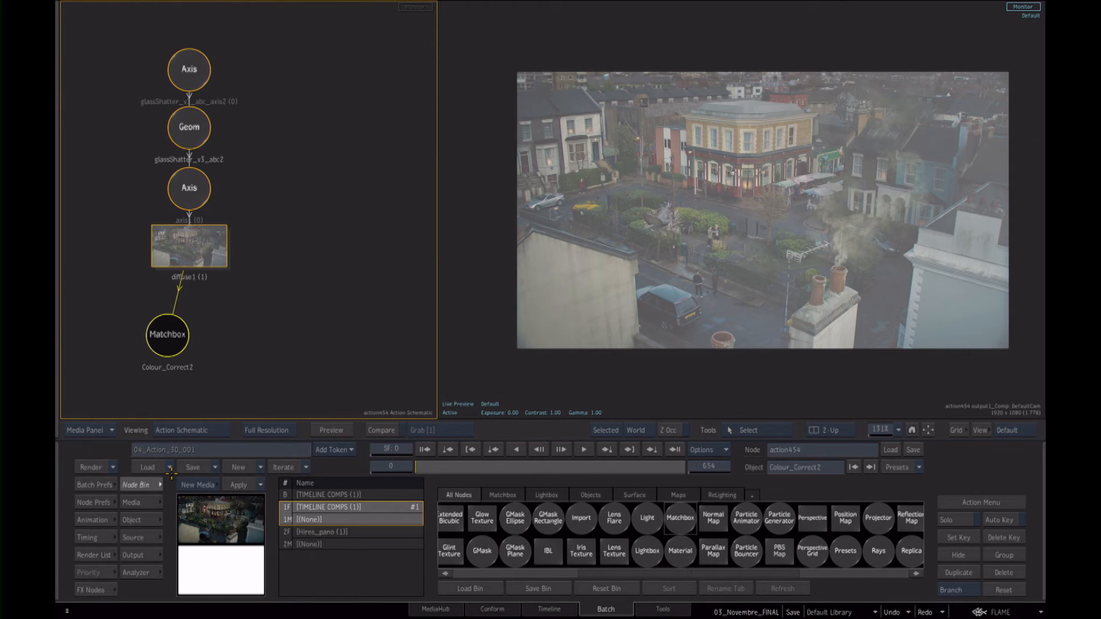
left_click(689, 544)
left_click(682, 514)
left_click(607, 29)
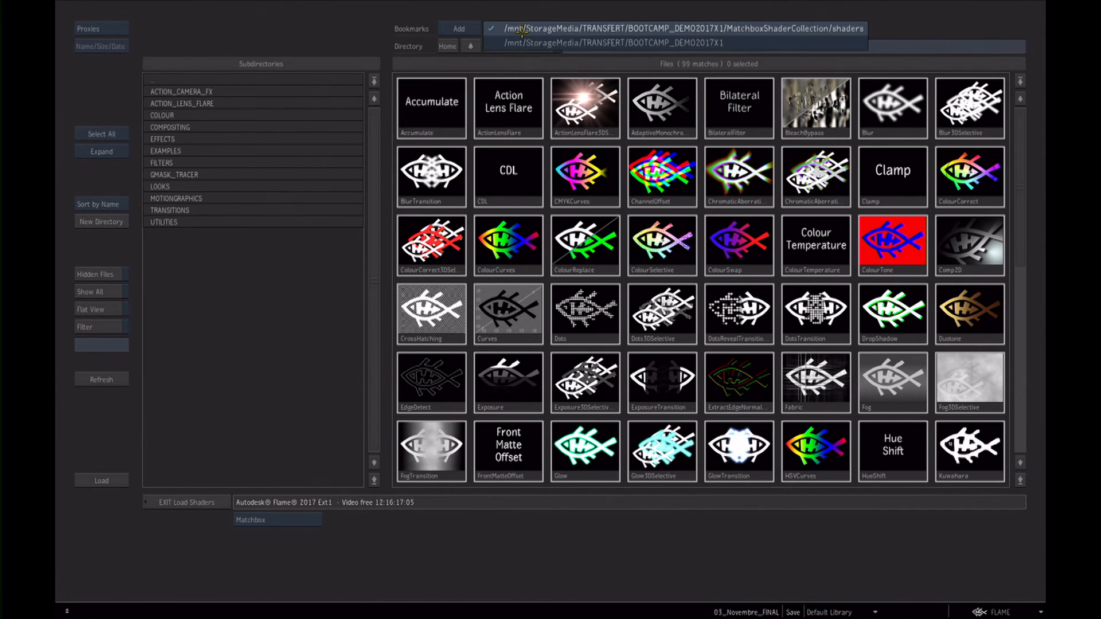
left_click(631, 46)
left_click(269, 520)
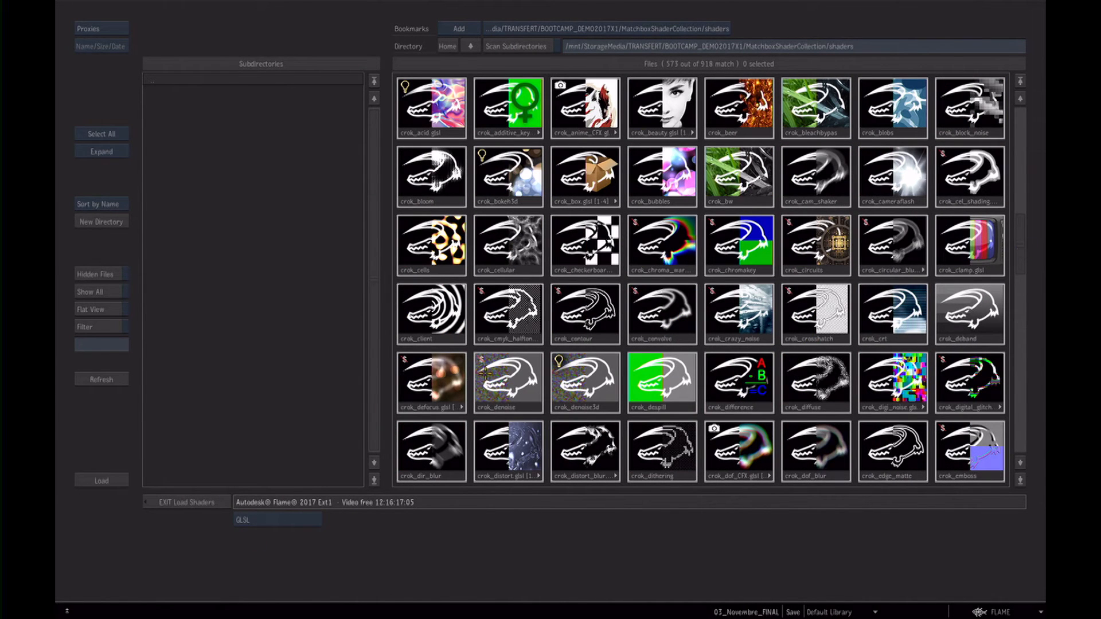
left_click(434, 391)
Connect the crok_defocus2 Matchbox to the diffuse1 map and place it beside Colour_Correct2.
left_click_drag(167, 393, 218, 261)
left_click(224, 270)
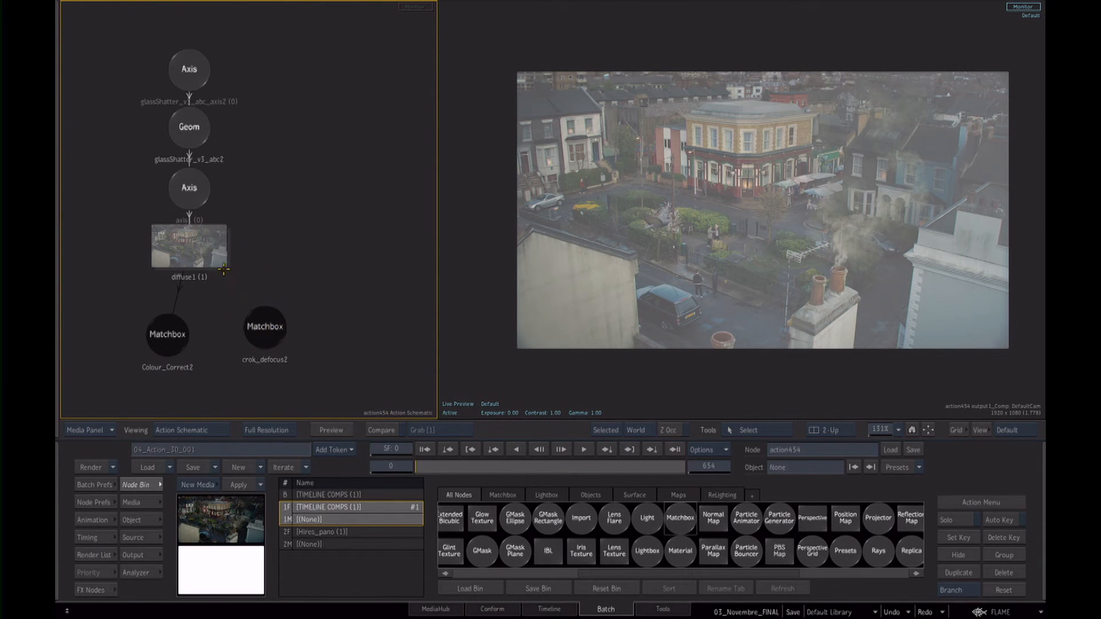
left_click_drag(265, 330, 216, 270)
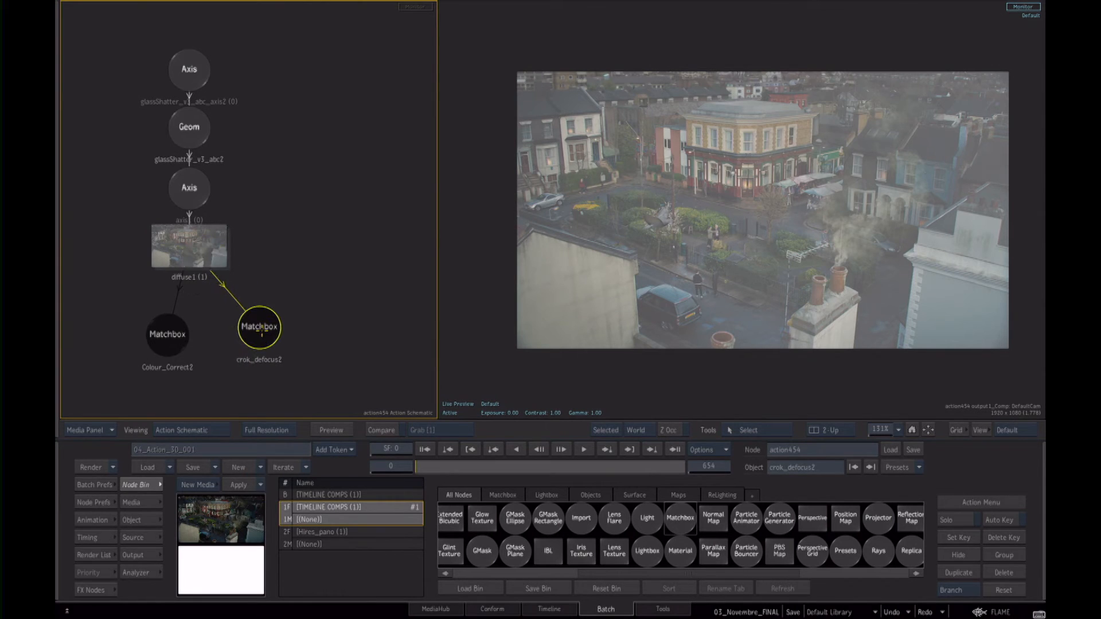
mouse_move(258, 328)
left_mouse_down()
mouse_move(249, 349)
mouse_move(252, 339)
left_mouse_up()
left_click(168, 331)
left_click(257, 362)
Set the crok_defocus2 front size to 0.93 and scrub the opening frames to check the blurred glass.
double_click(253, 338)
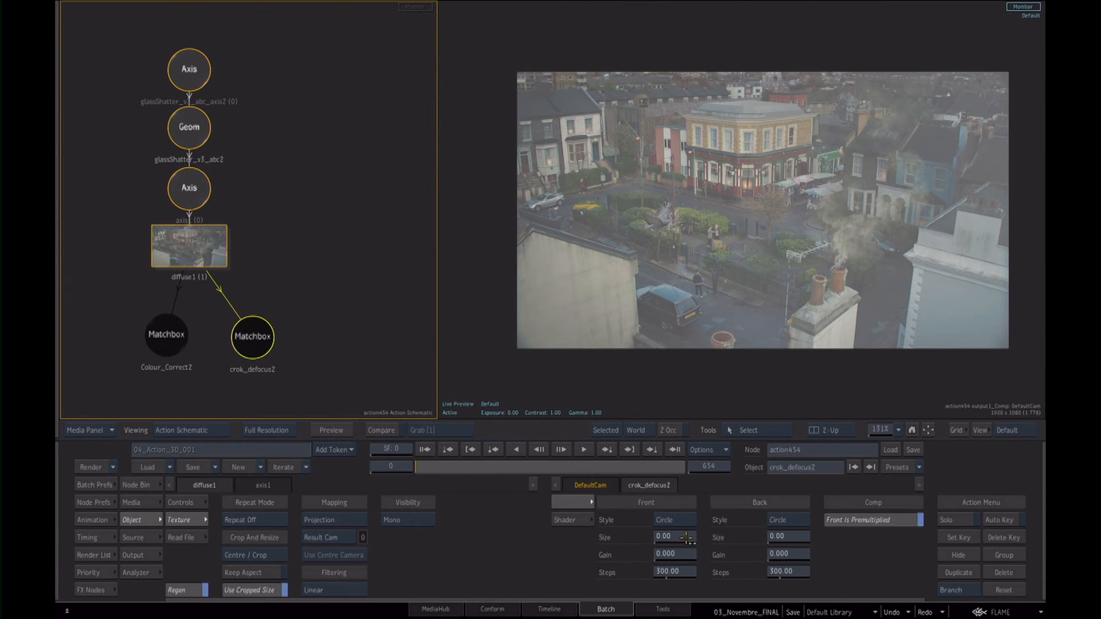
left_click_drag(678, 536, 709, 542)
left_click(428, 467)
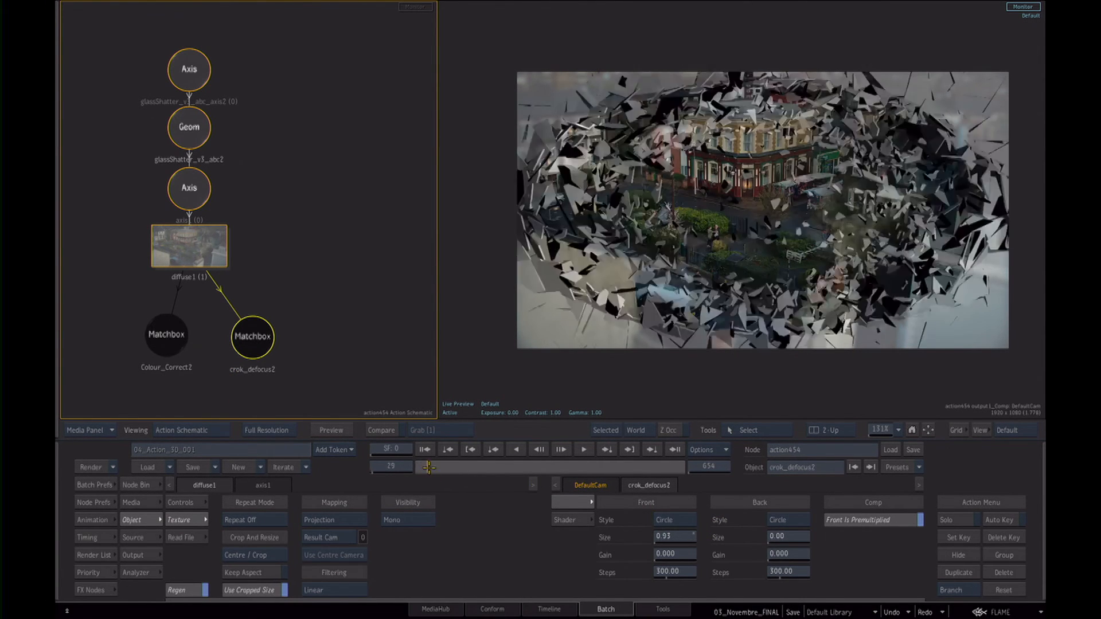
left_click_drag(429, 467, 417, 466)
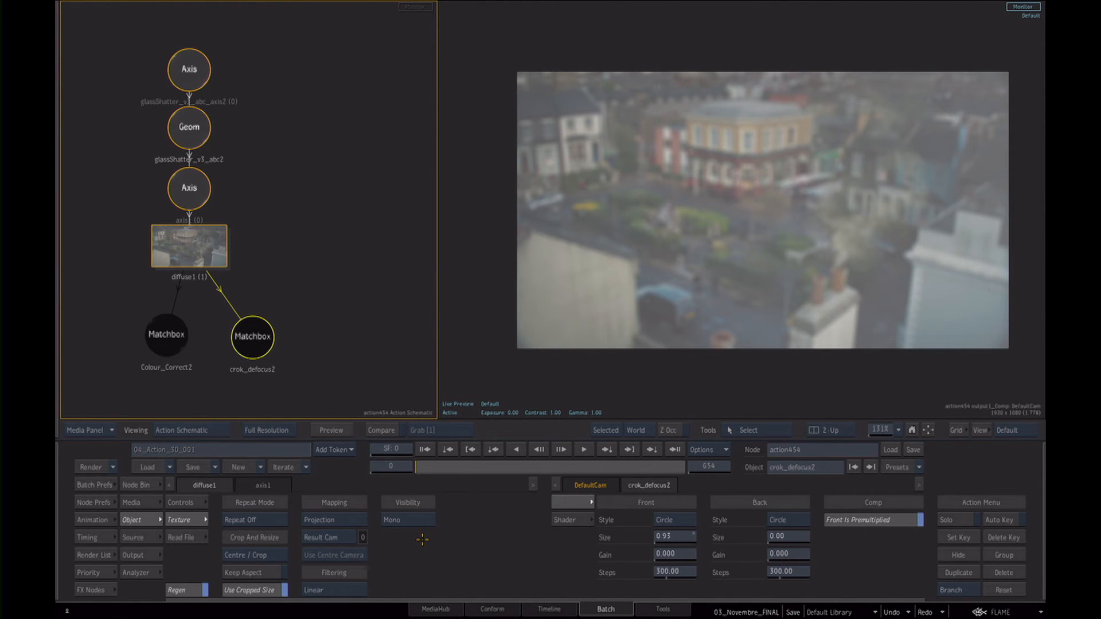
Arrange the two Matchbox nodes below diffuse1 and inspect their processing order in the Priority Editor, selecting Colour_Correct2.
left_click(137, 486)
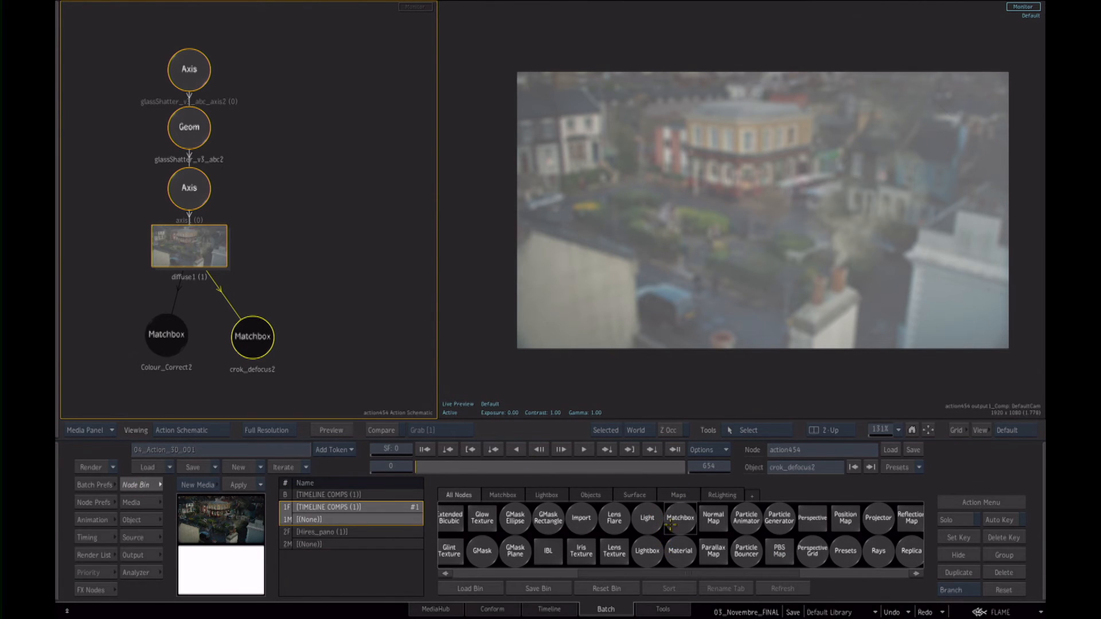
left_click_drag(236, 330, 201, 360)
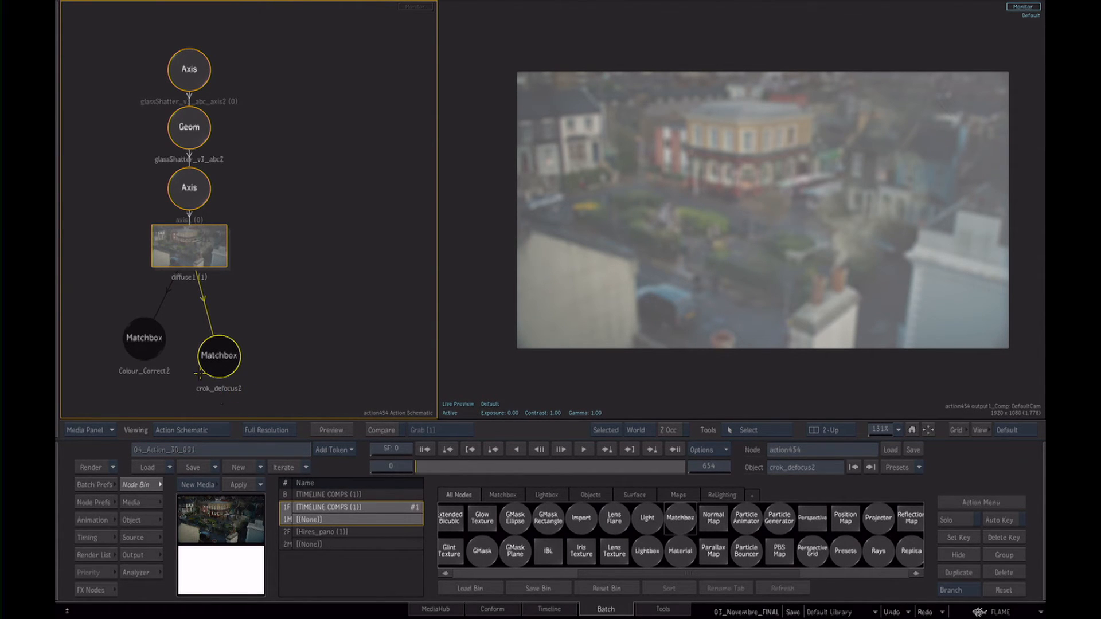
double_click(218, 389)
left_click(97, 574)
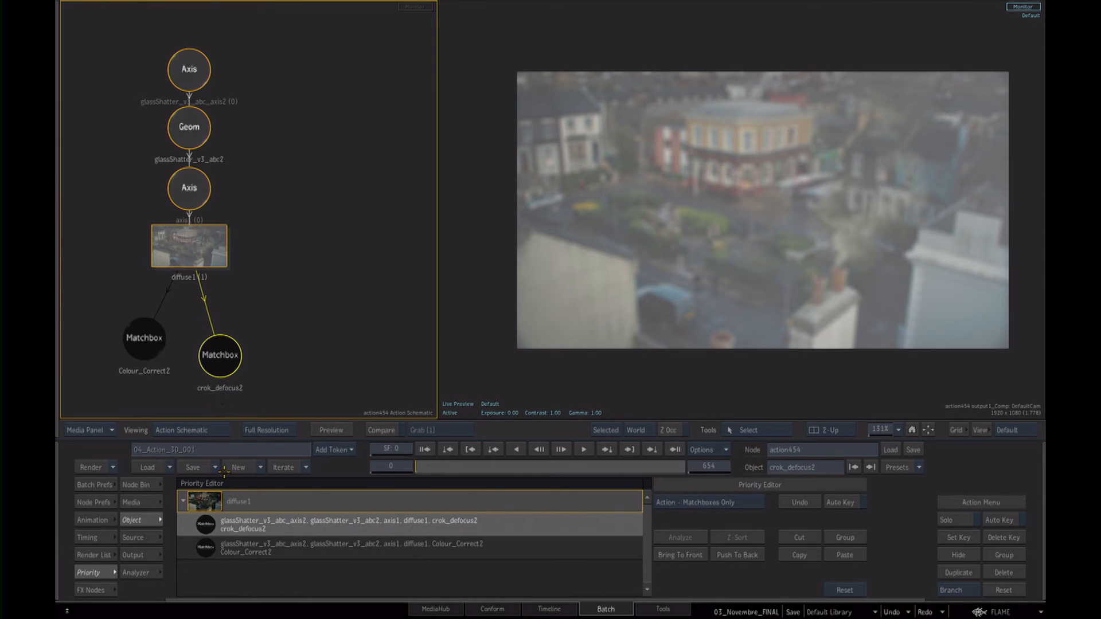
left_click(226, 549)
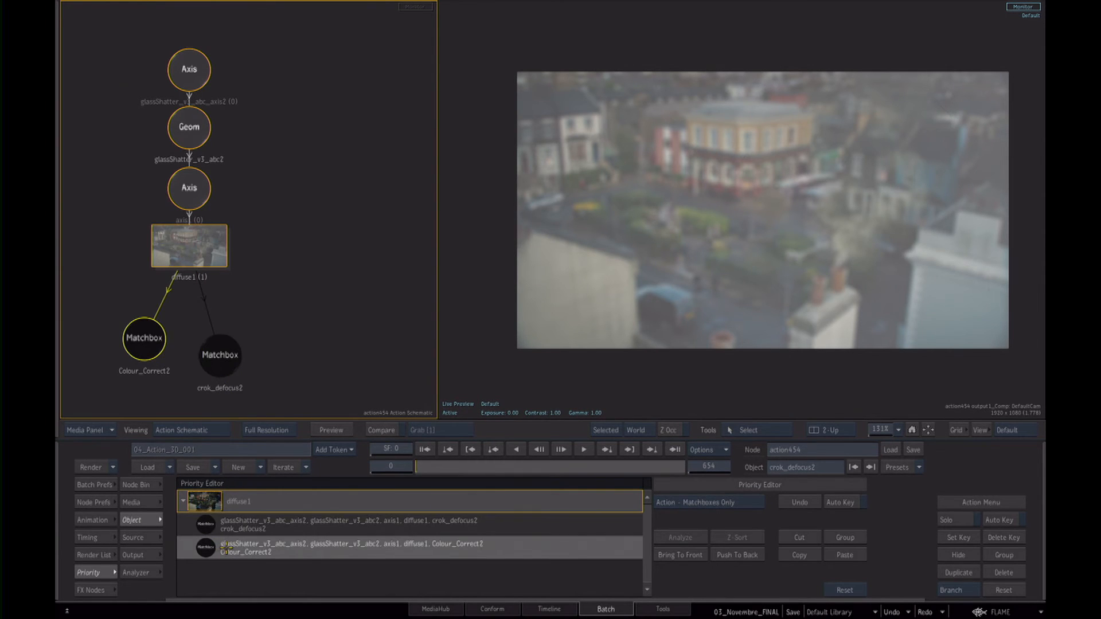
left_click(97, 574)
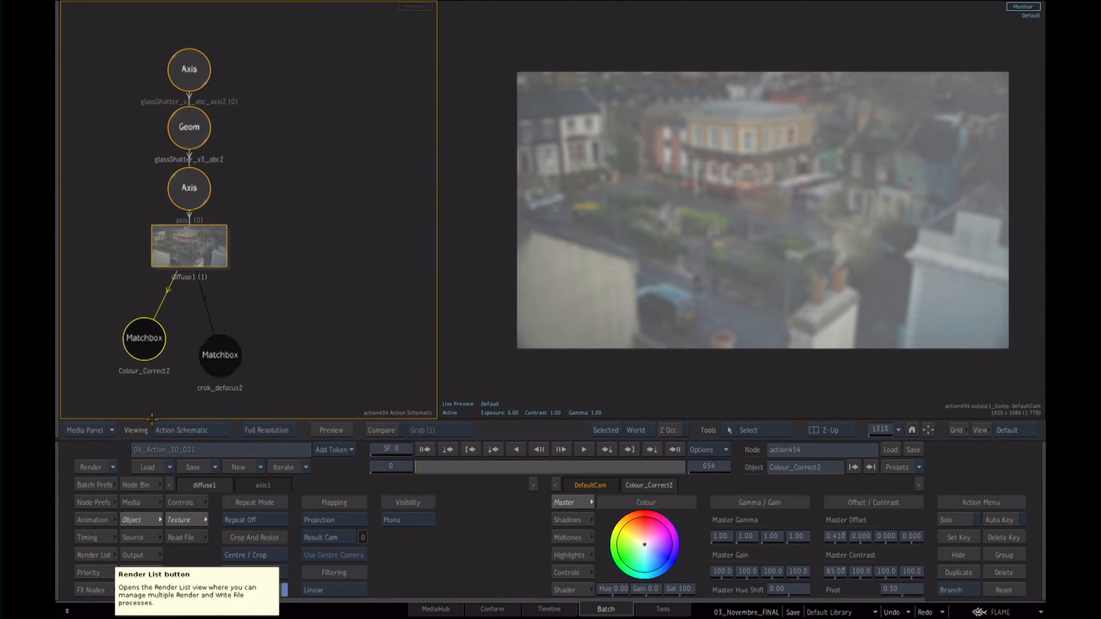
Add a third Matchbox to diffuse1 with the Ls_Sweat GLSL shader and place its node beside crok_defocus2.
left_click(137, 485)
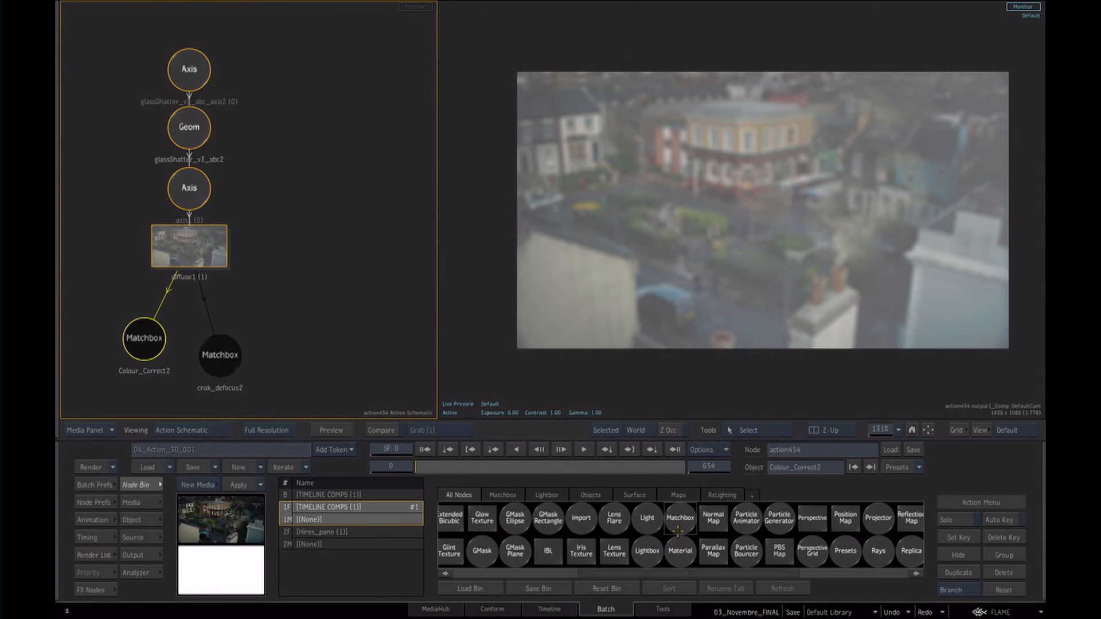
left_click(203, 257)
left_click(680, 520)
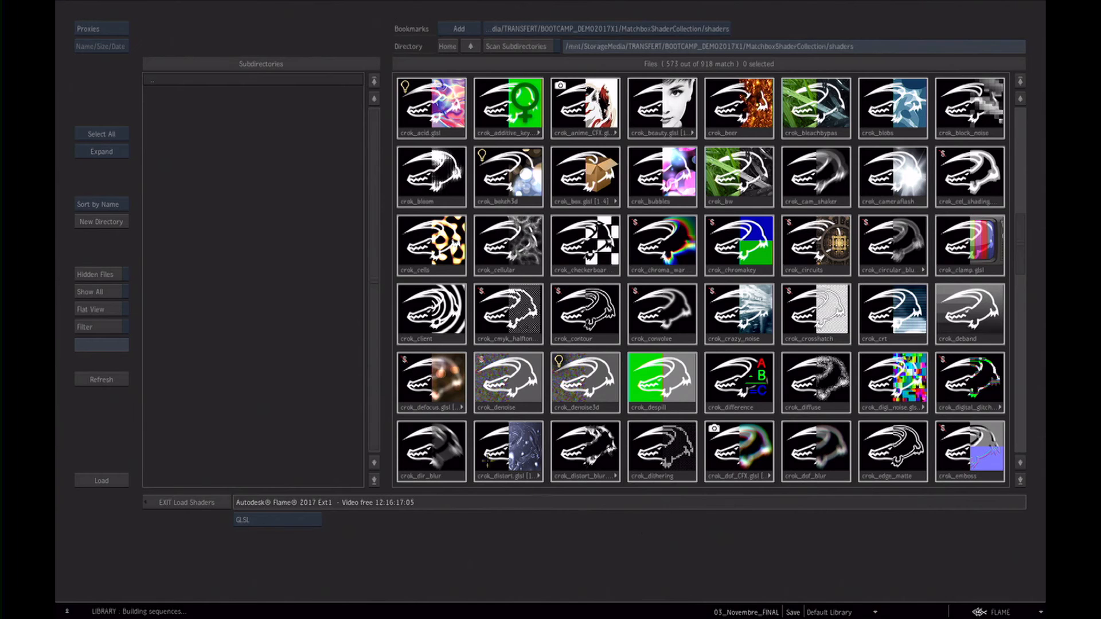
left_click_drag(1021, 261, 1020, 197)
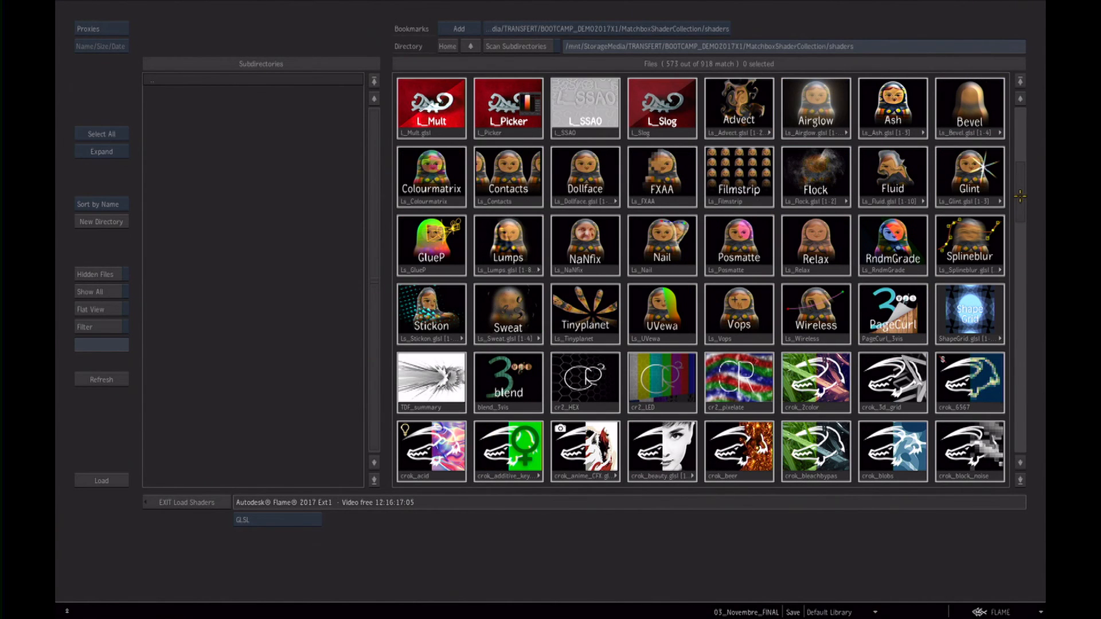
left_click(509, 313)
left_click(101, 481)
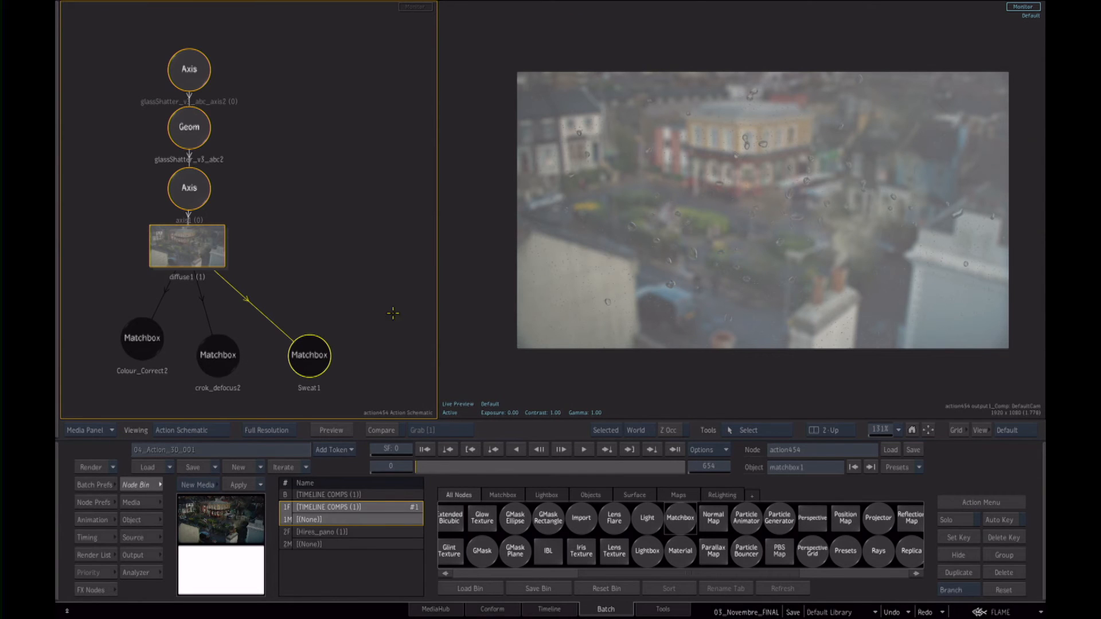
left_click_drag(301, 355, 282, 352)
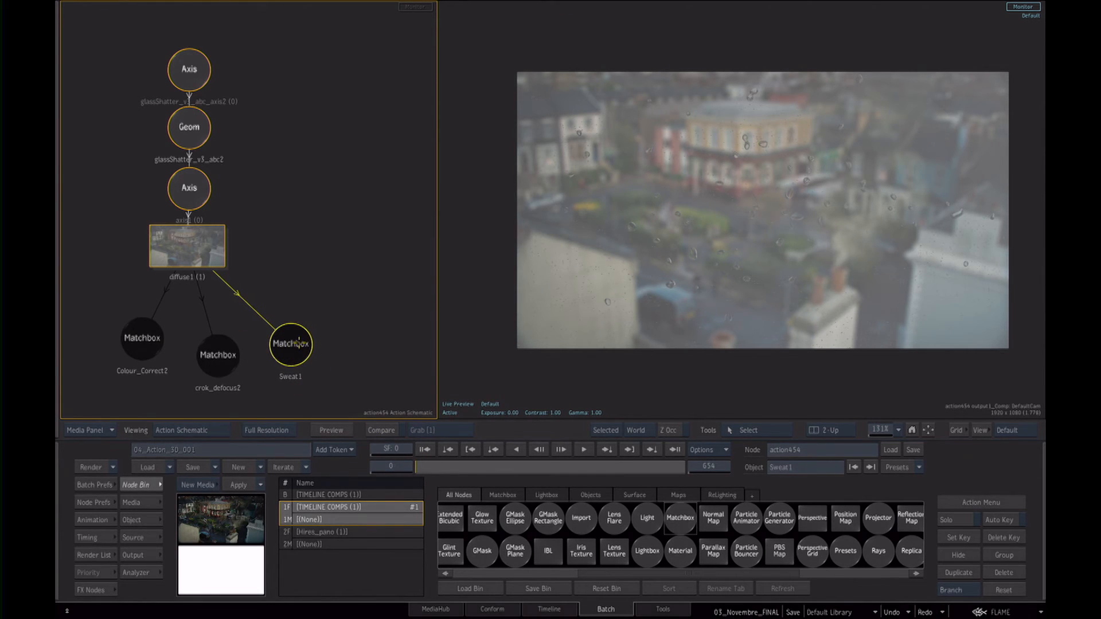
Set the Sweat1 Matchbox irregularity to 34.80 and scrub the shatter to frame 21 to check the droplets.
double_click(296, 343)
left_click_drag(919, 527, 689, 486)
left_click(419, 466)
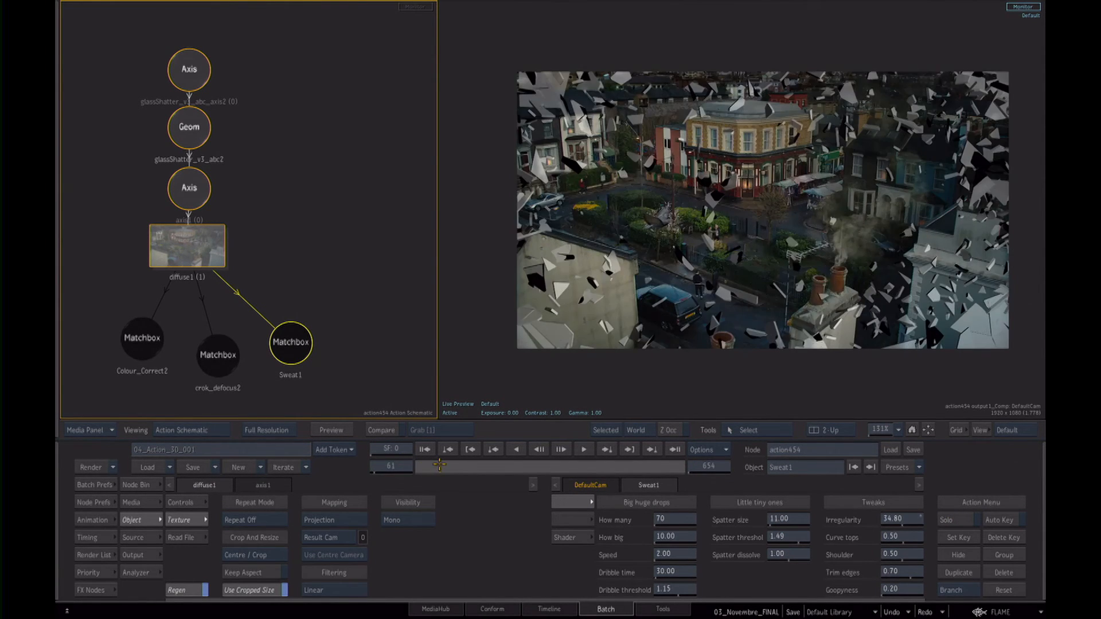
left_click_drag(419, 466, 424, 466)
Return to the Batch schematic and view the Broken_partB Action result at frame 66.
left_click(287, 285)
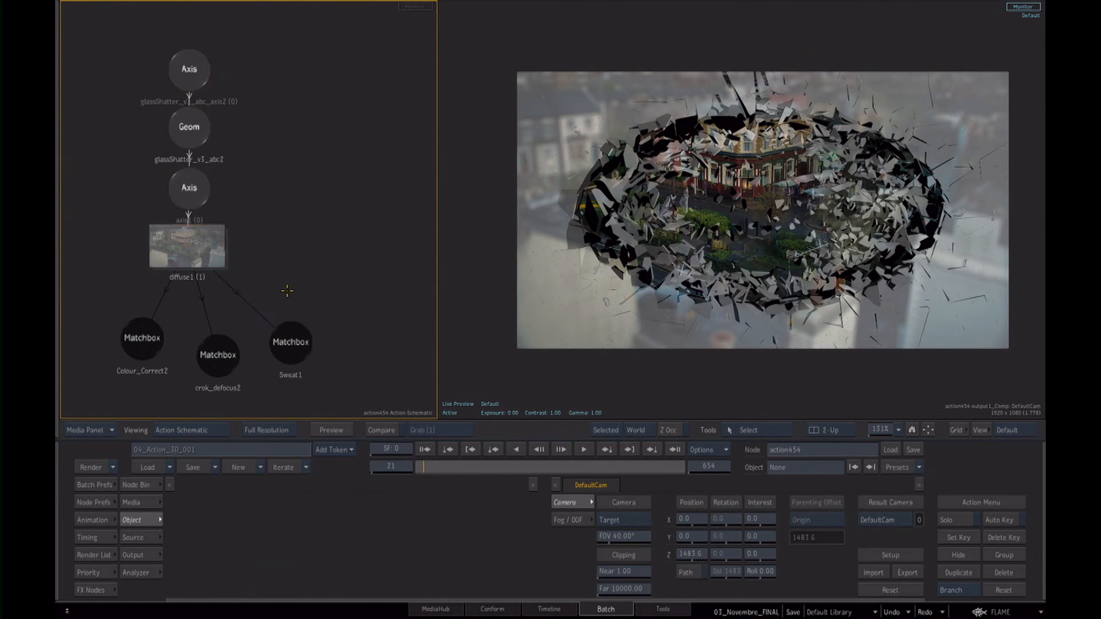
key("Escape")
left_click_drag(278, 314, 358, 264)
left_click_drag(346, 315, 317, 319)
left_click(181, 188)
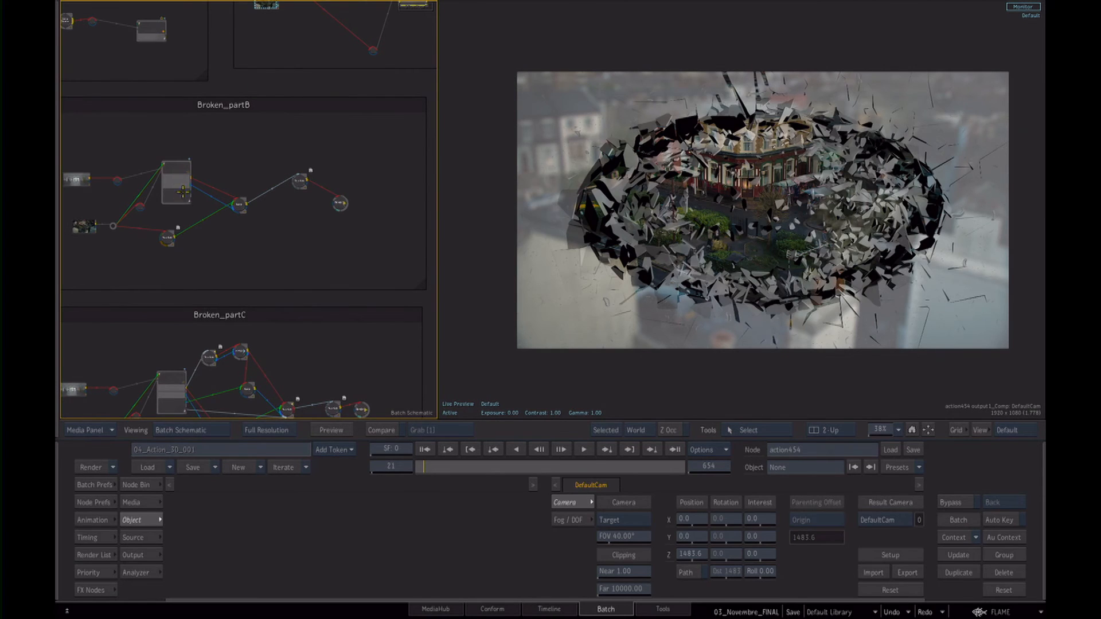
left_click(436, 467)
left_click_drag(435, 469, 442, 468)
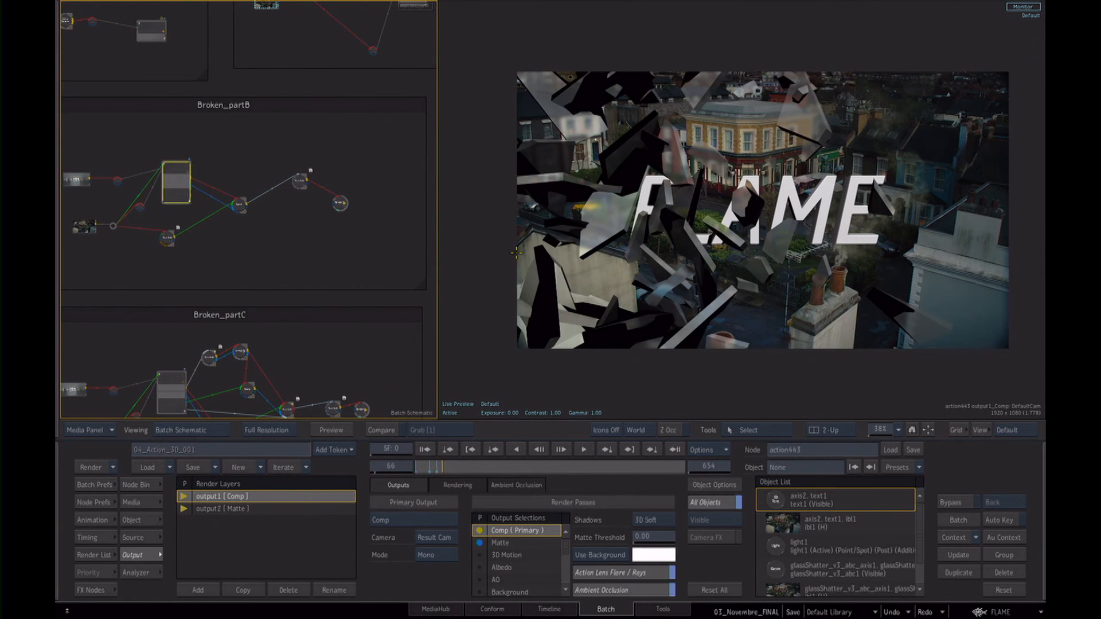
View the Broken_partD Action result and examine the outputs of its node in the schematic.
left_click_drag(288, 313, 317, 121)
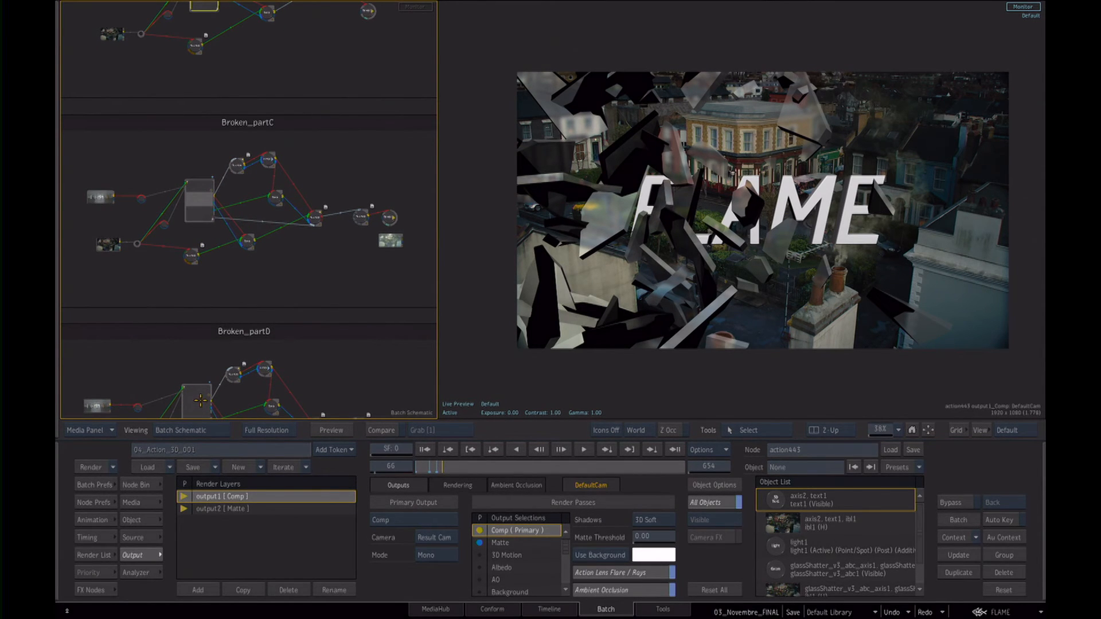
left_click(200, 400)
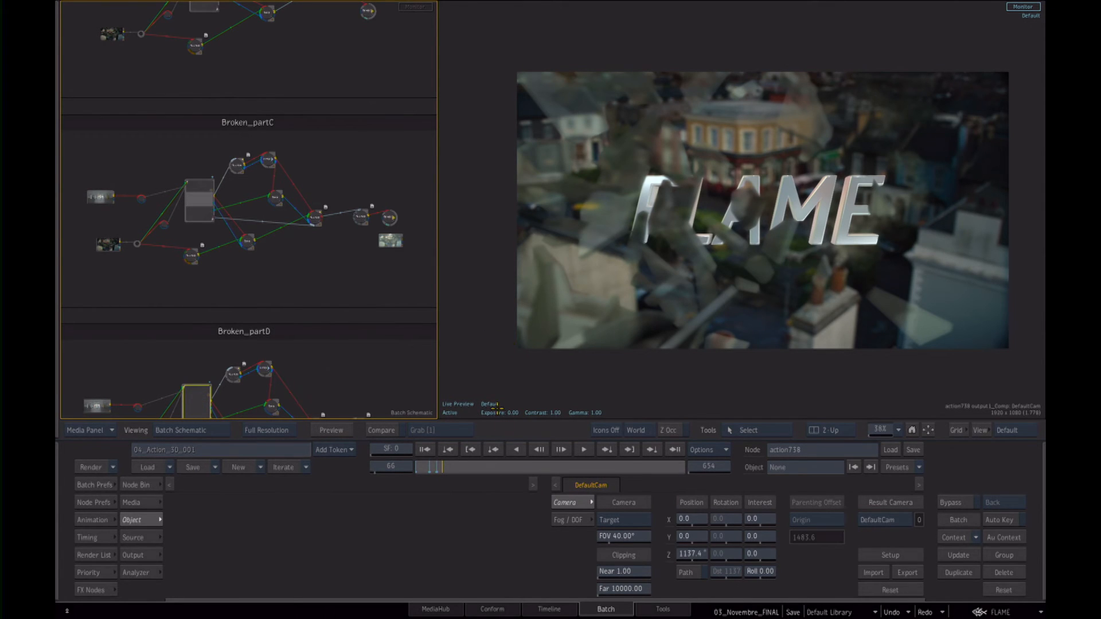
left_click_drag(322, 344, 290, 204)
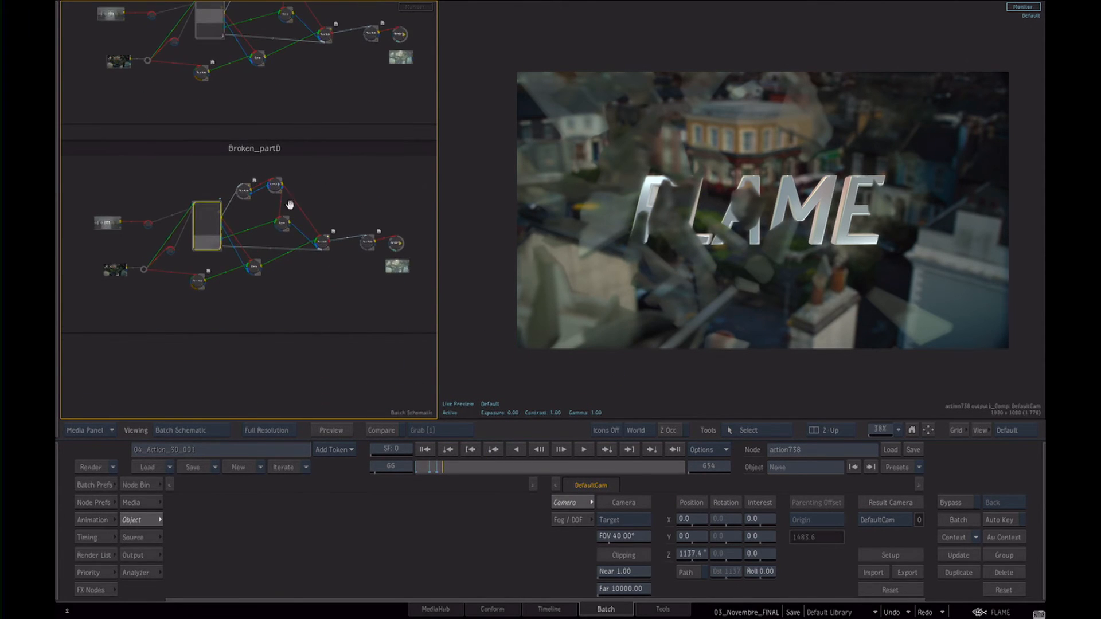
left_click_drag(376, 260, 365, 272)
left_click_drag(300, 320, 413, 318)
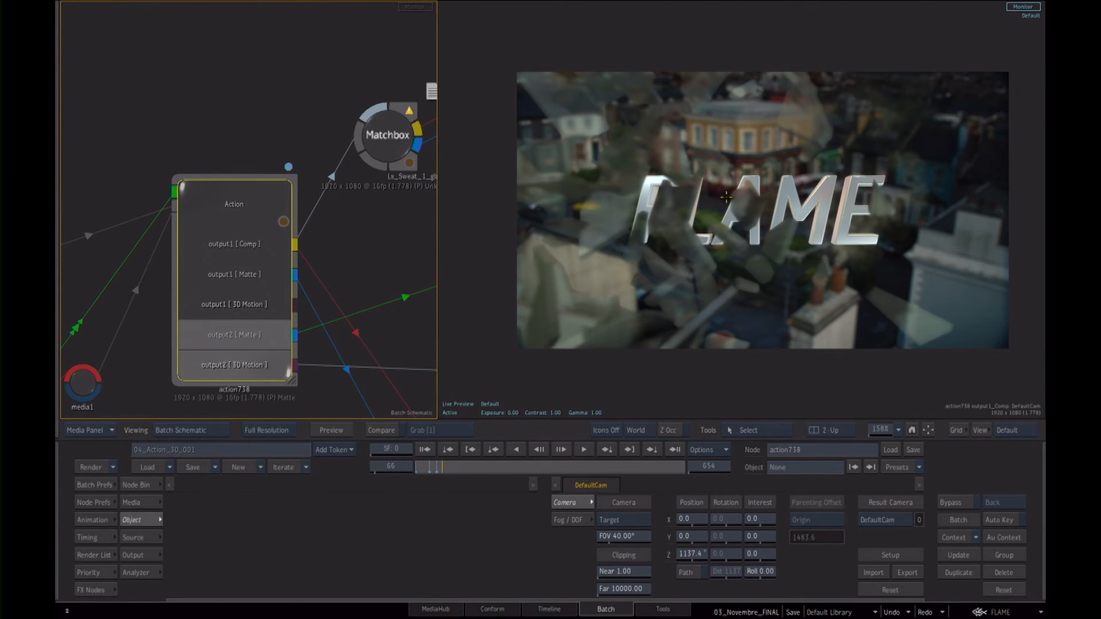
left_click_drag(245, 204, 243, 205)
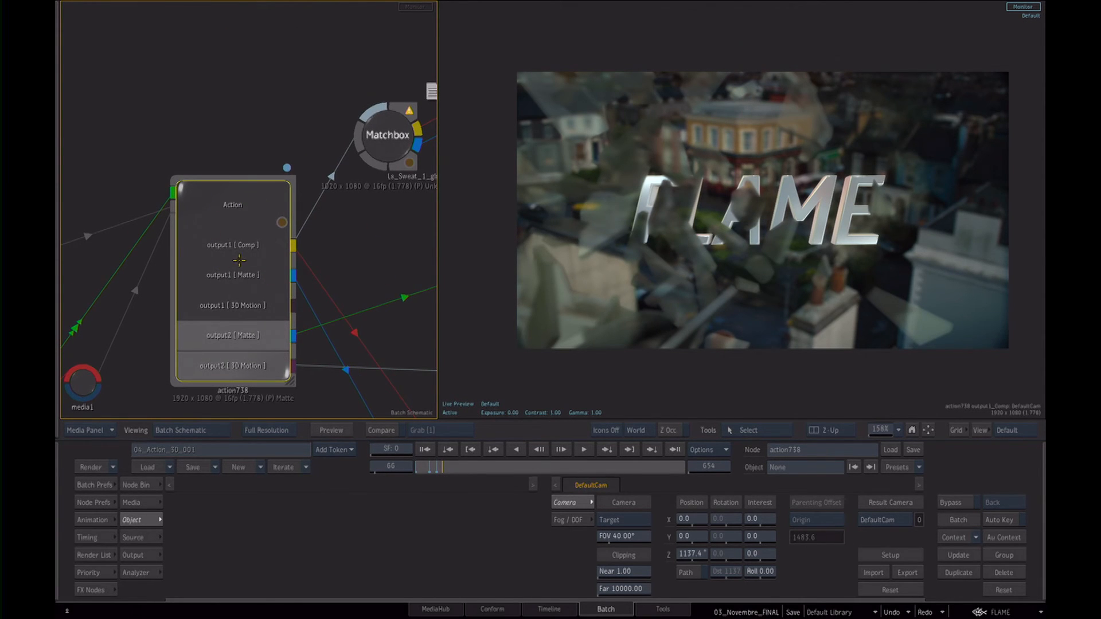
scroll(322, 281, "down", 3)
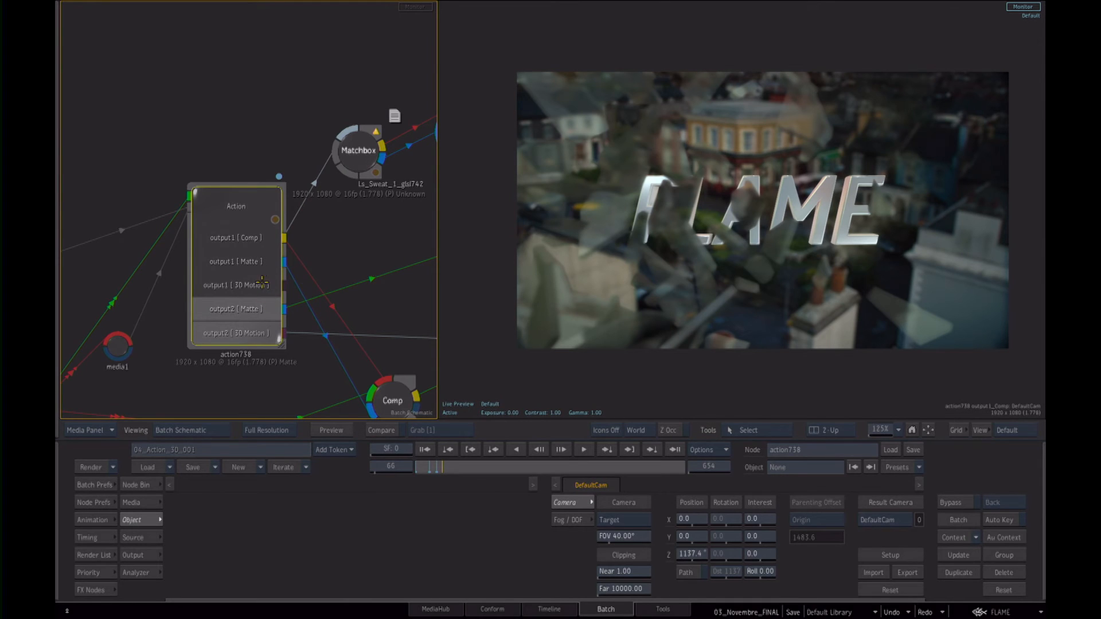
Scrub the Broken_partD result between frames 36 and 65 to review the glass shattering over the FLAME text.
left_click(429, 463)
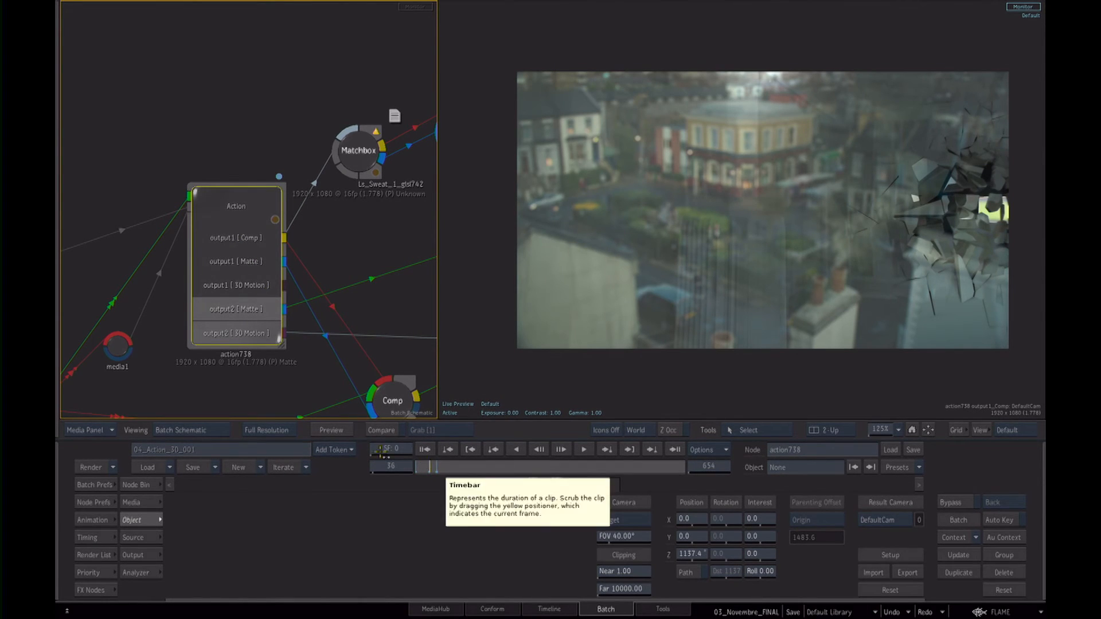
left_click(431, 467)
left_click_drag(431, 472, 440, 476)
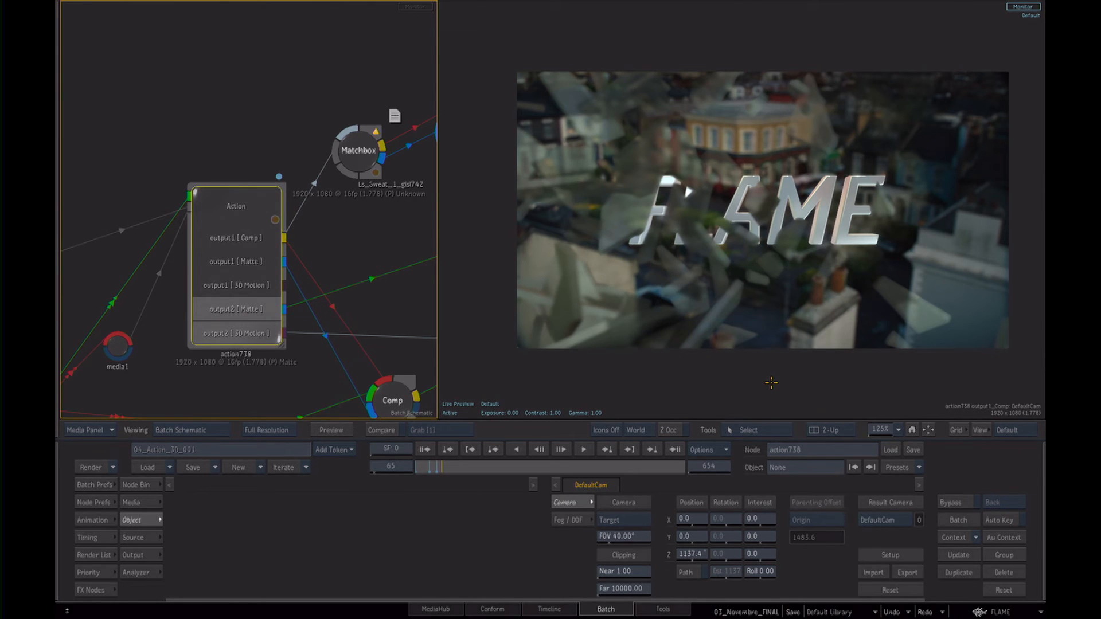
Show the Media Panel and open the 05_Action_PBR batch group from the 03_Novembre_FINAL desktop.
left_click(239, 131)
key("grave")
key("ctrl+Tab")
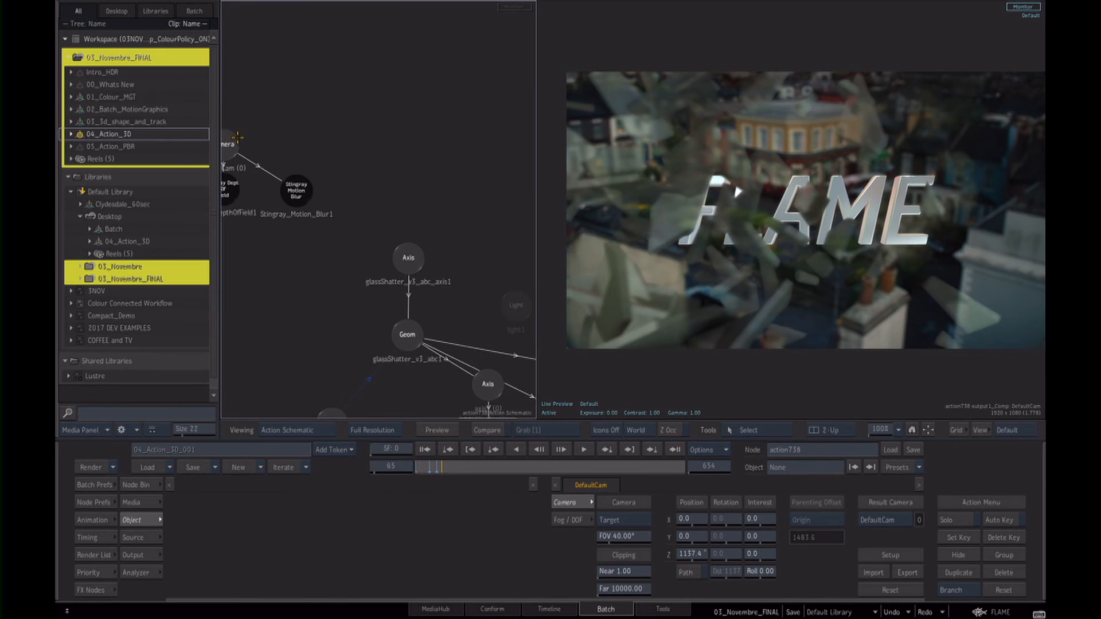
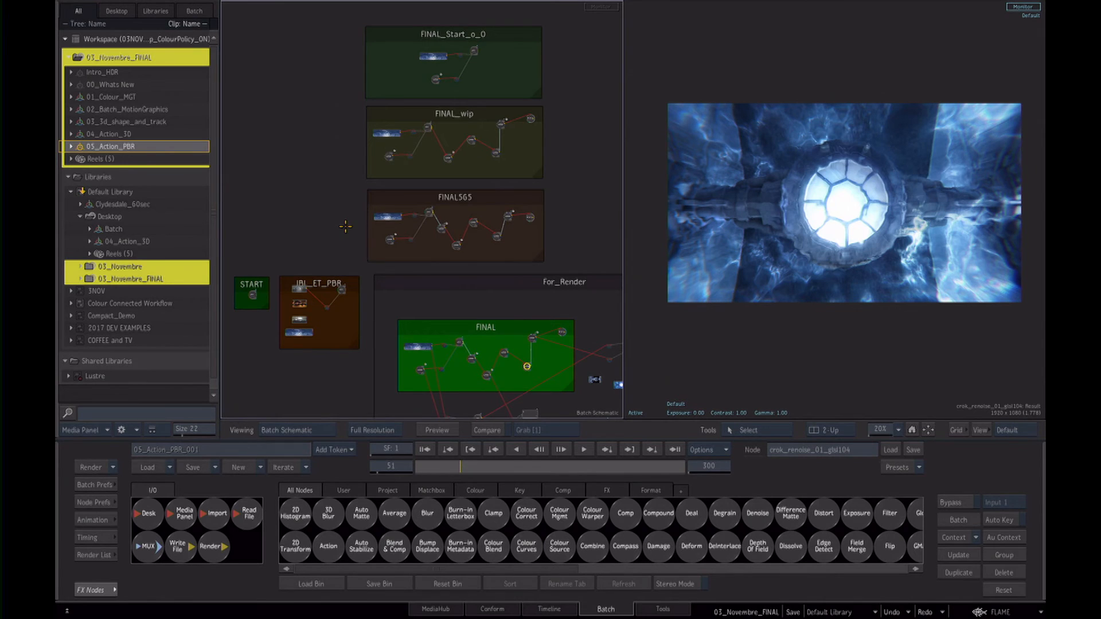
Hide the Media Panel and view the SW Action node of the START group.
scroll(371, 145, "up", 3)
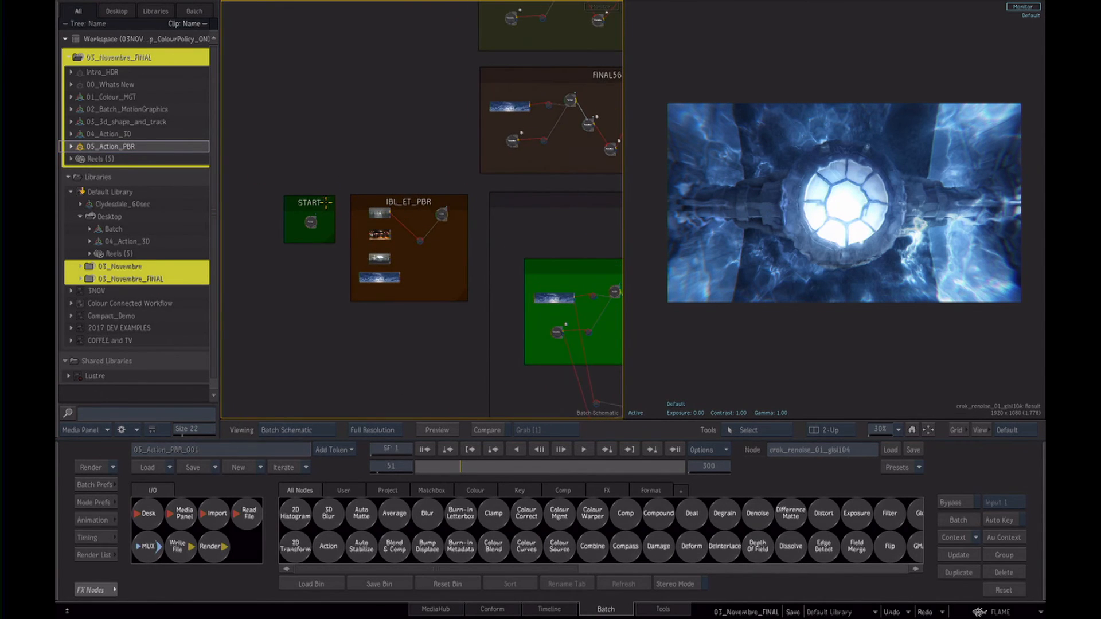
key("ctrl+Tab")
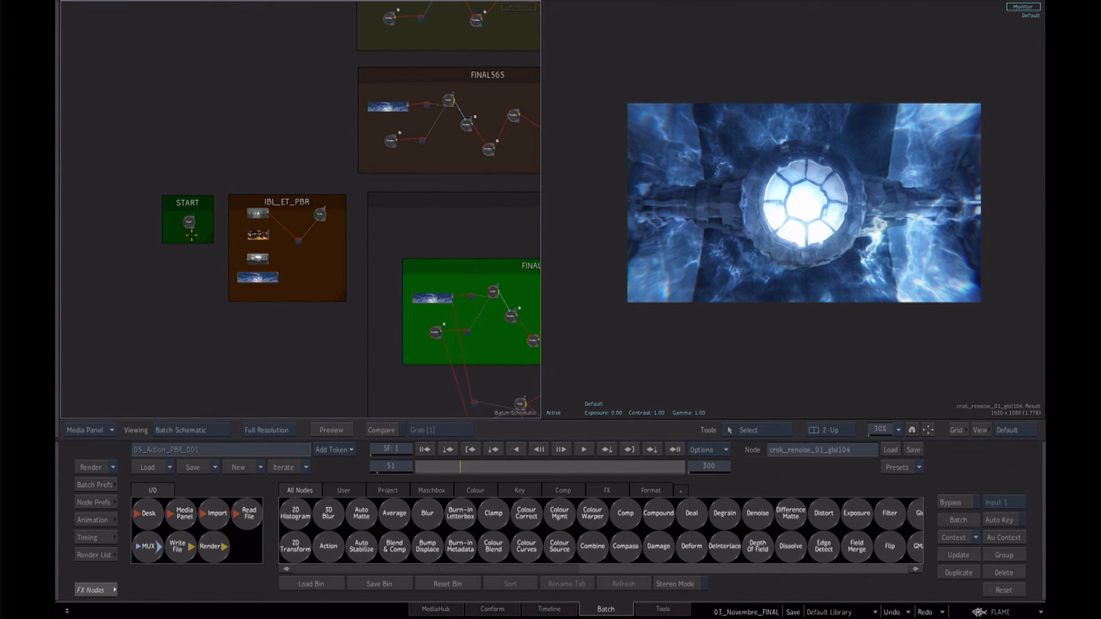
key("Up")
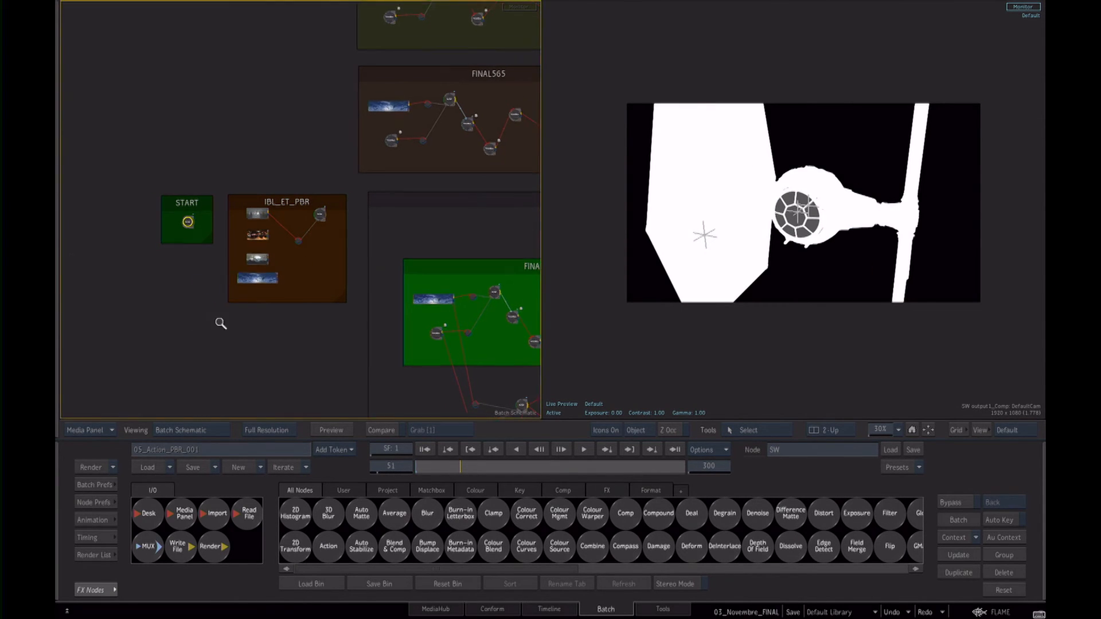
Open the SW Action schematic and examine the poly1 and poly2 geometries and the axis2 settings.
scroll(219, 321, "up", 5)
double_click(221, 255)
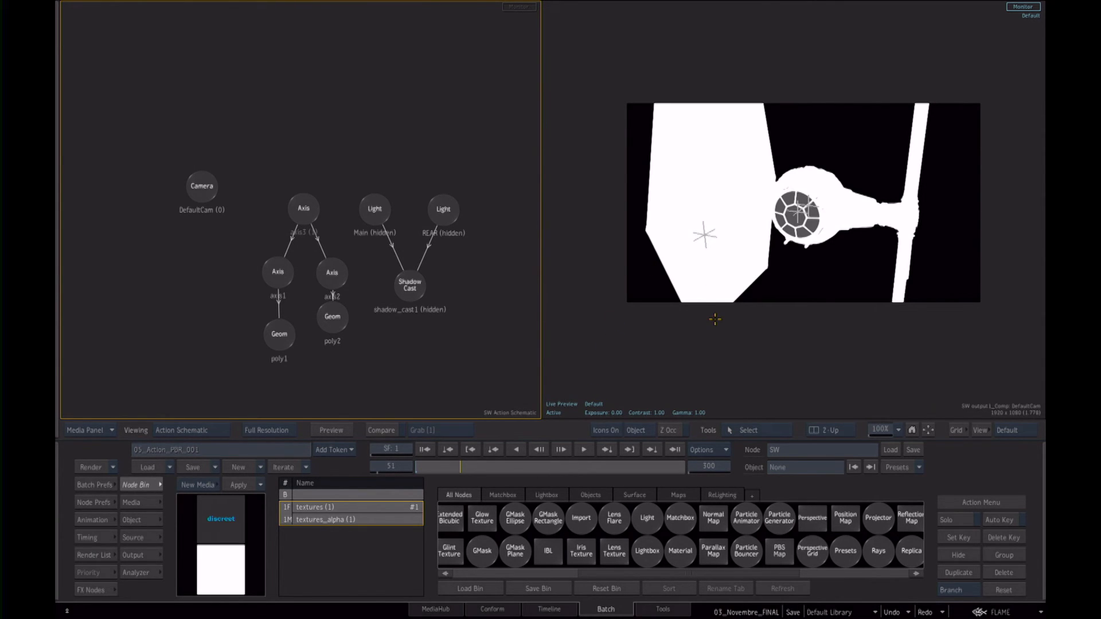
left_click(280, 344)
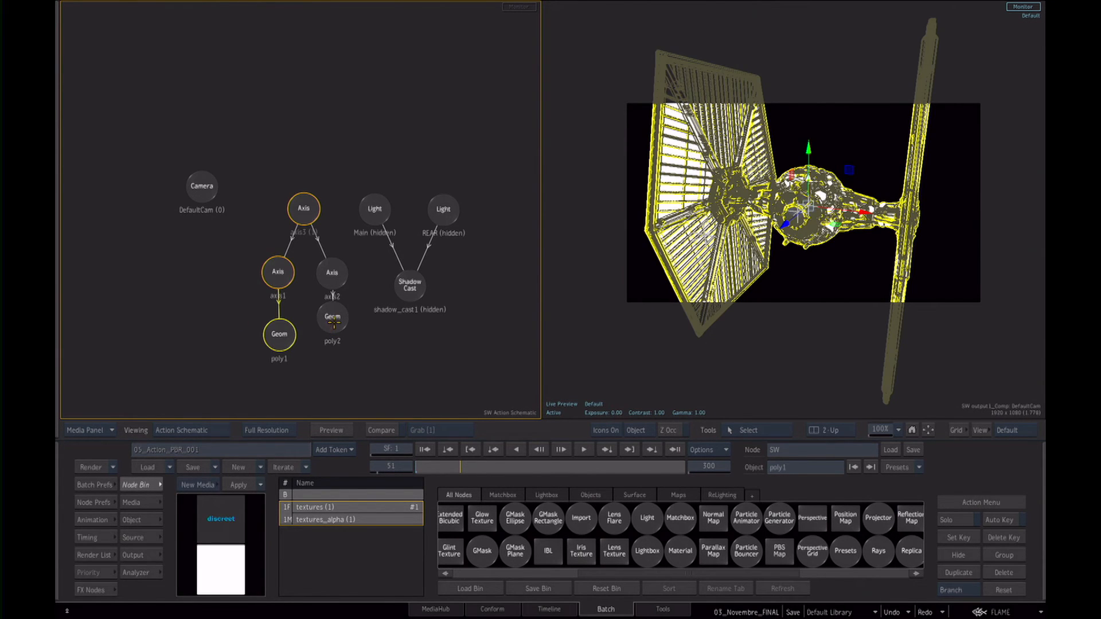
left_click(331, 322)
double_click(330, 274)
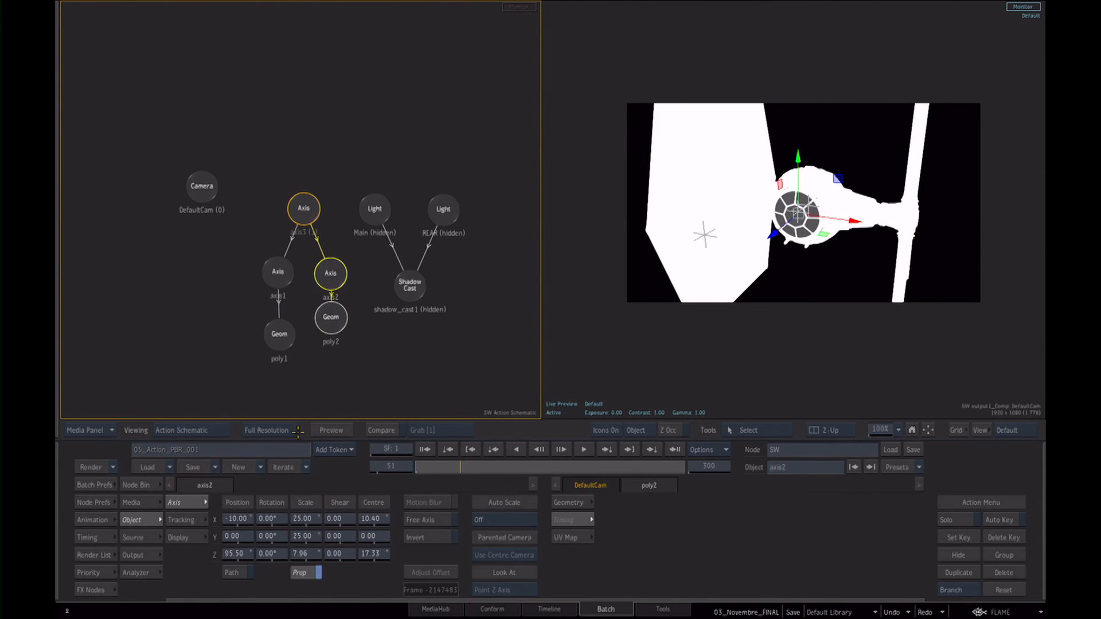
Try a Z position of 97.50 on axis2, and undo the change.
left_click_drag(242, 555, 245, 555)
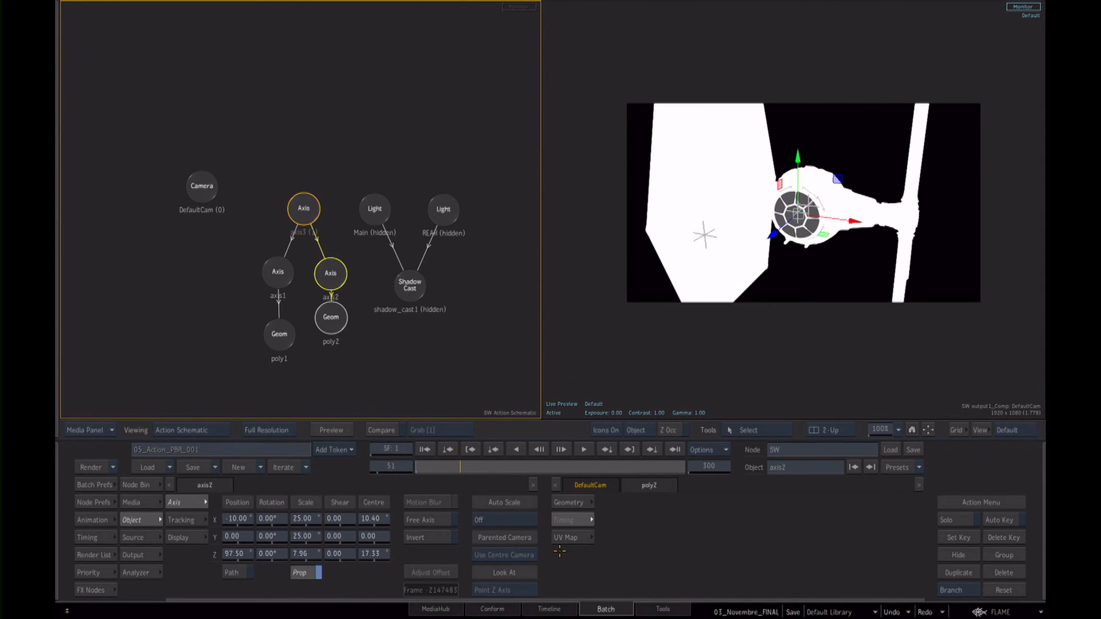
left_click(889, 613)
scroll(433, 229, "up", 3)
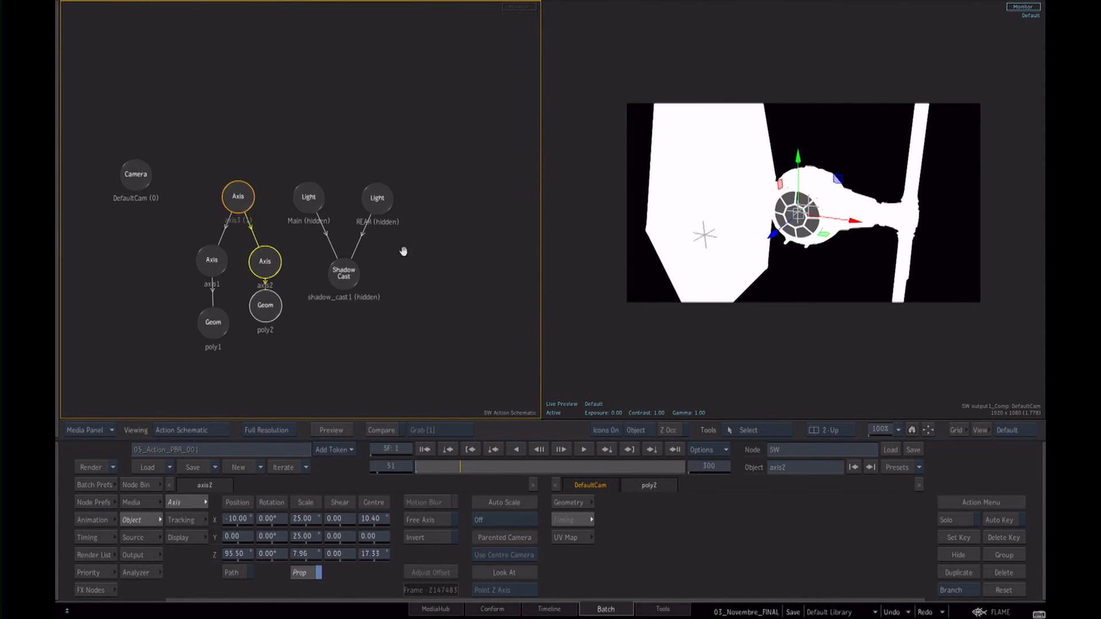
Set the node operation scope to Selected to unhide only the Main light, and activate shading in the Action rendering preferences.
left_click(95, 503)
left_click(323, 196)
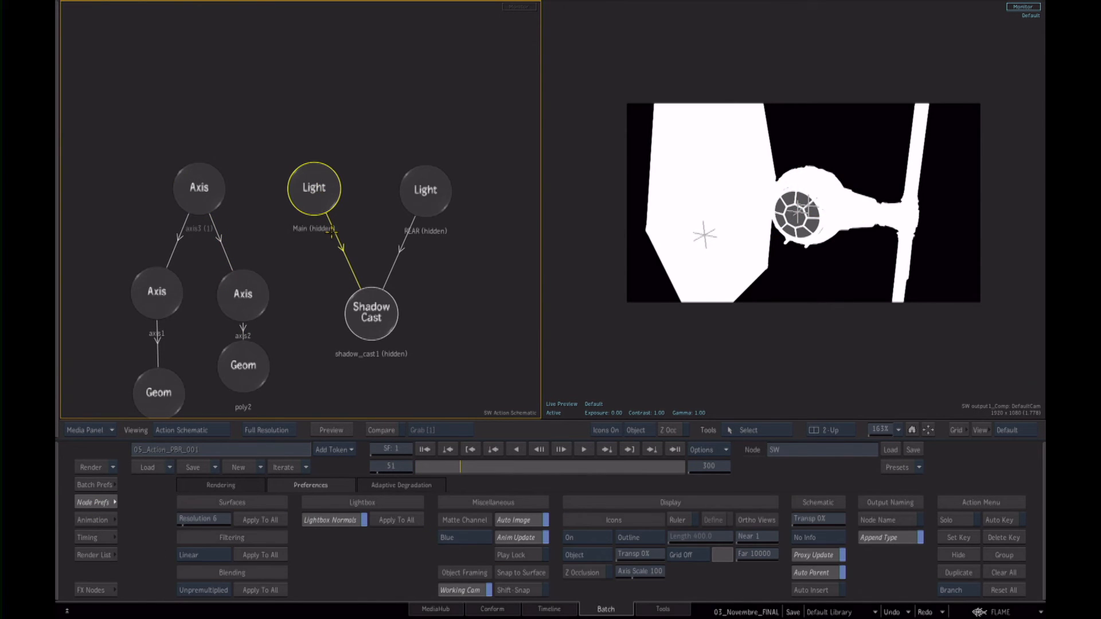
left_click(950, 589)
left_click(426, 190)
left_click(313, 194)
key("h")
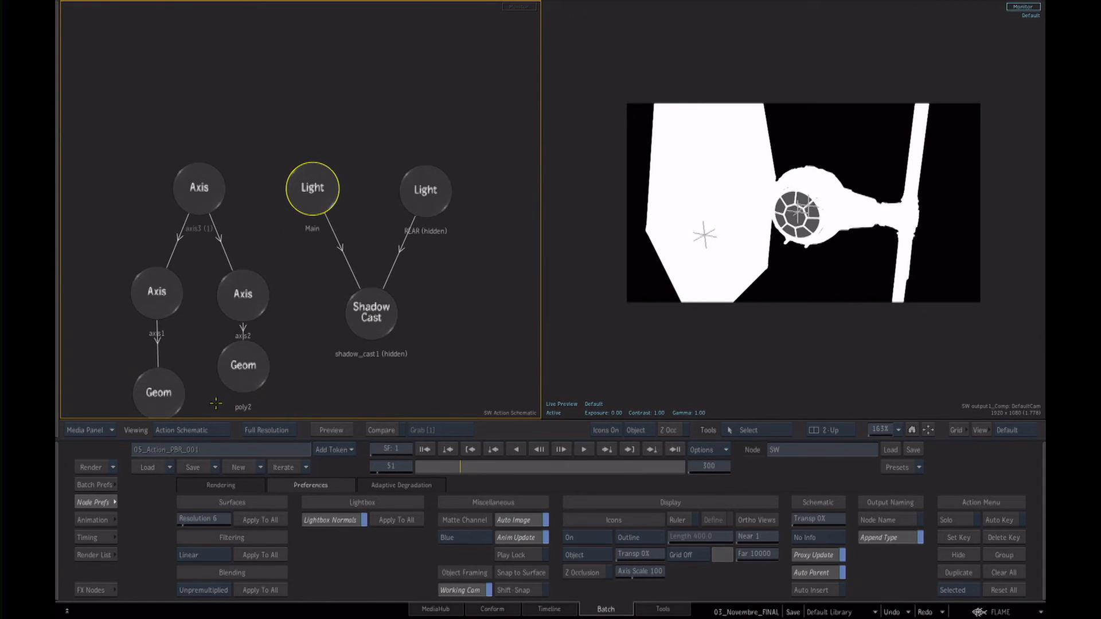
left_click(208, 486)
left_click(569, 521)
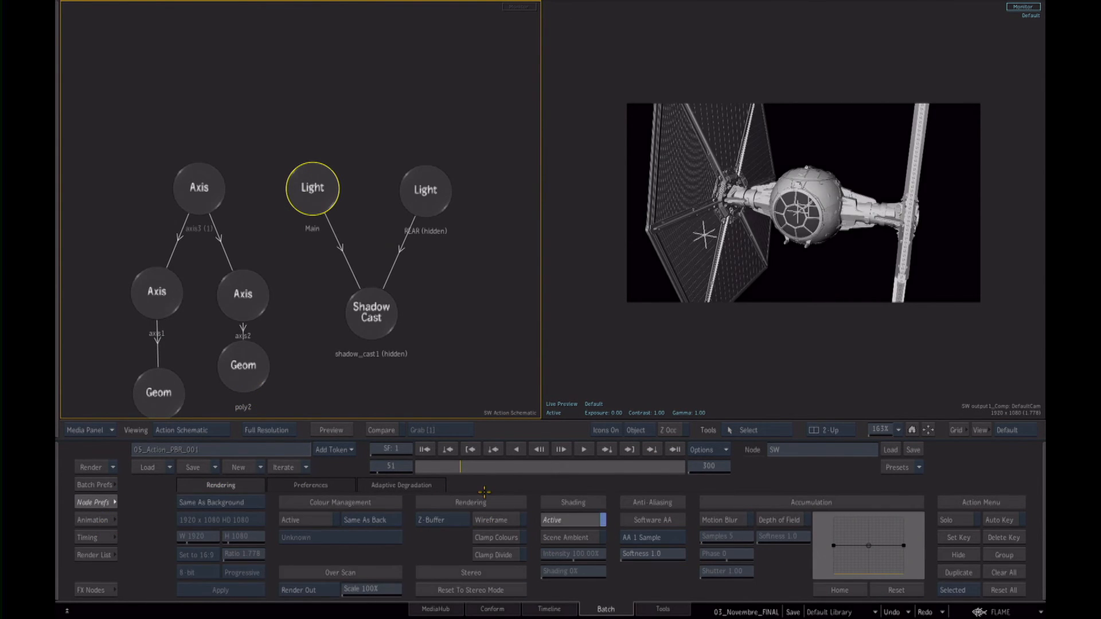
Enlarge the result view and unhide the REAR light and the shadow_cast1 node.
left_click_drag(539, 184, 386, 212)
scroll(423, 232, "up", 3)
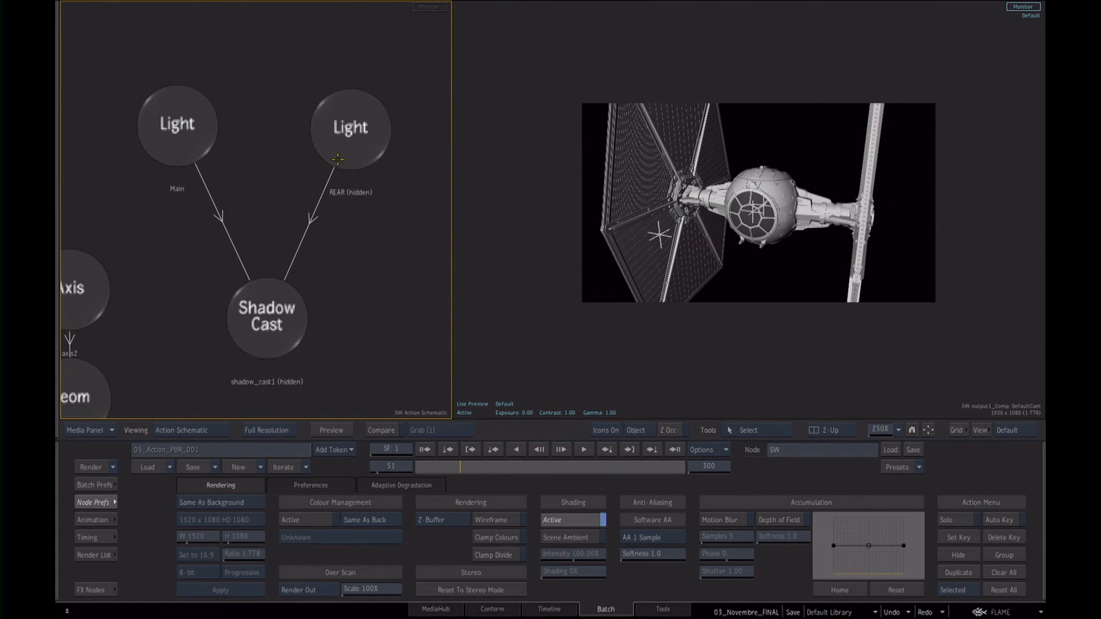
left_click(363, 153)
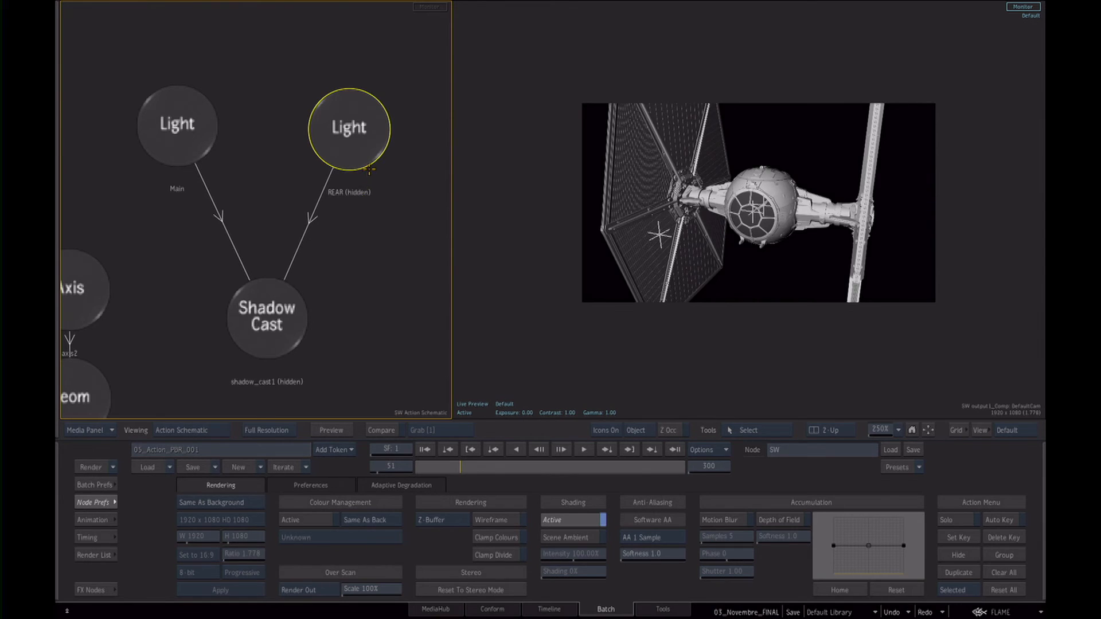
left_click(367, 168)
left_click_drag(278, 281, 272, 252)
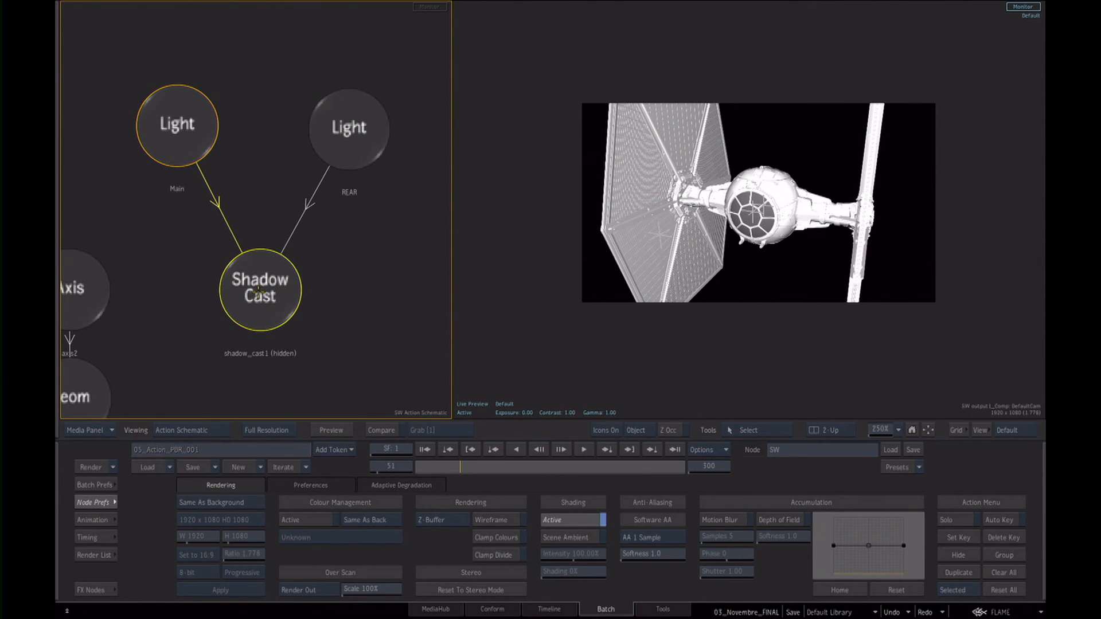
left_click(270, 297)
Turn off the object icons in the result view to inspect the shadows on the spaceship.
left_click_drag(709, 233, 736, 250)
key("alt+i")
key("alt+i")
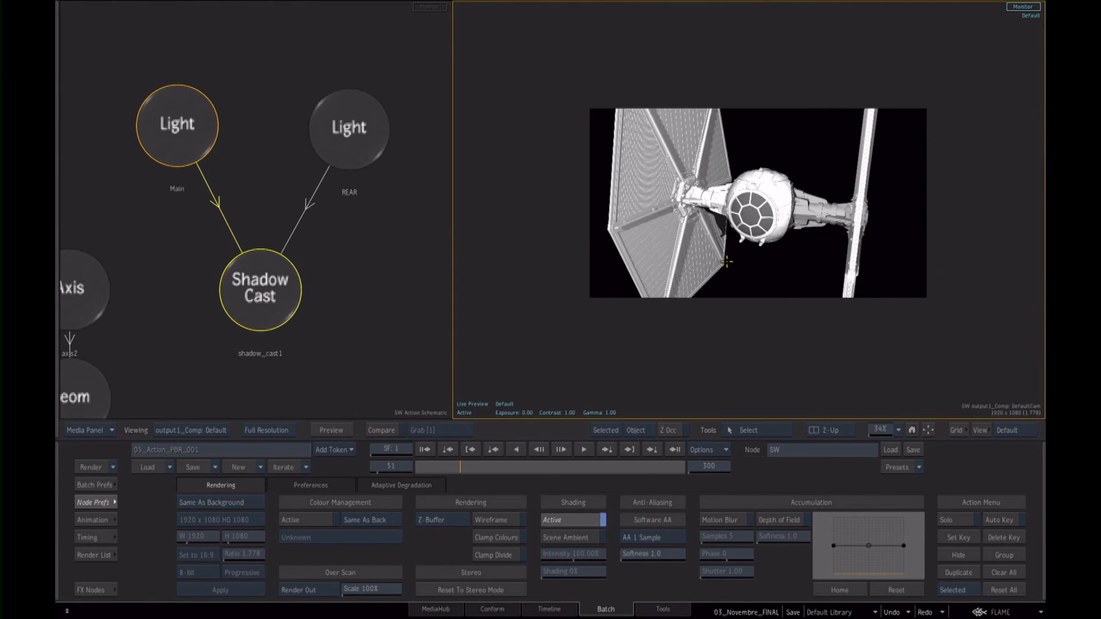
left_click_drag(727, 295, 758, 285)
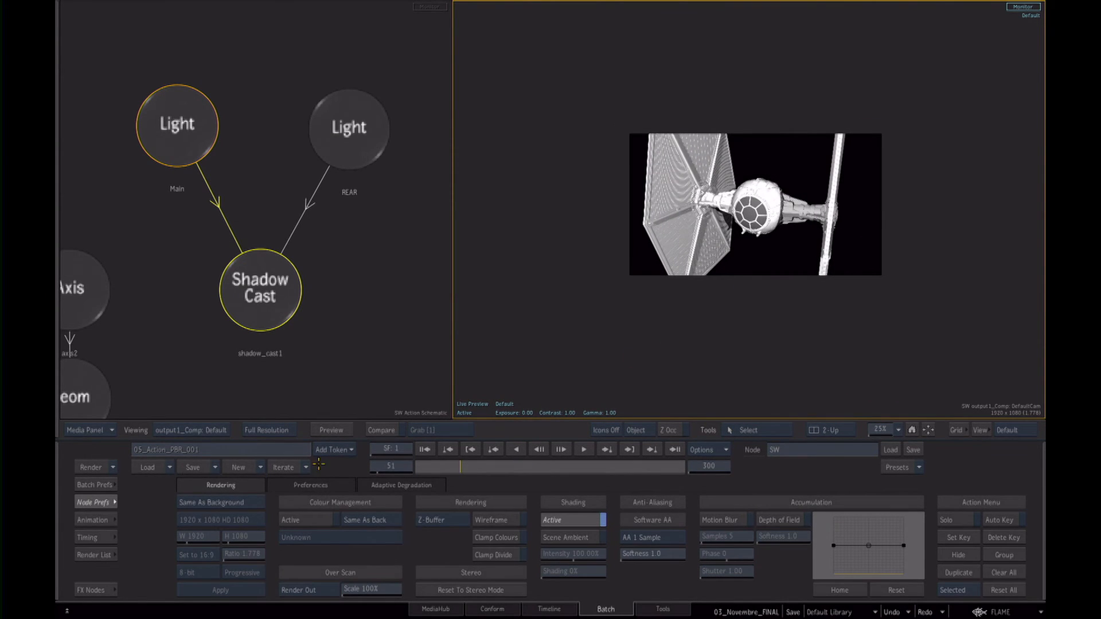
Reset the REAR light's position to X 0.00, Y 0.00 and Z 741.82.
left_click(105, 500)
left_click(336, 140)
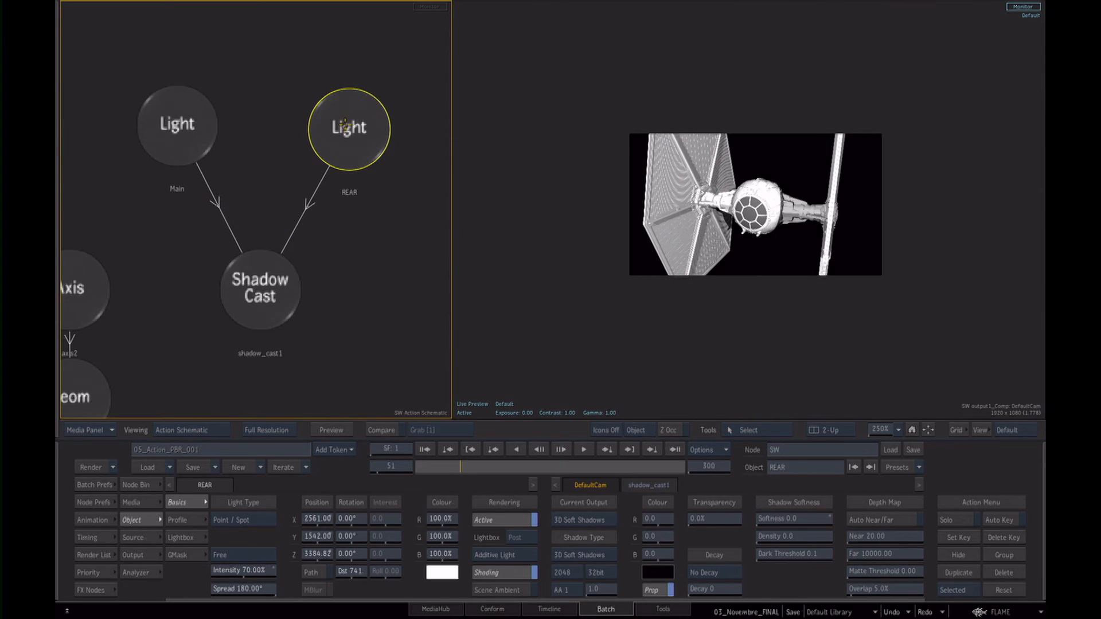
left_click(330, 520, "ctrl")
left_click(320, 537, "ctrl")
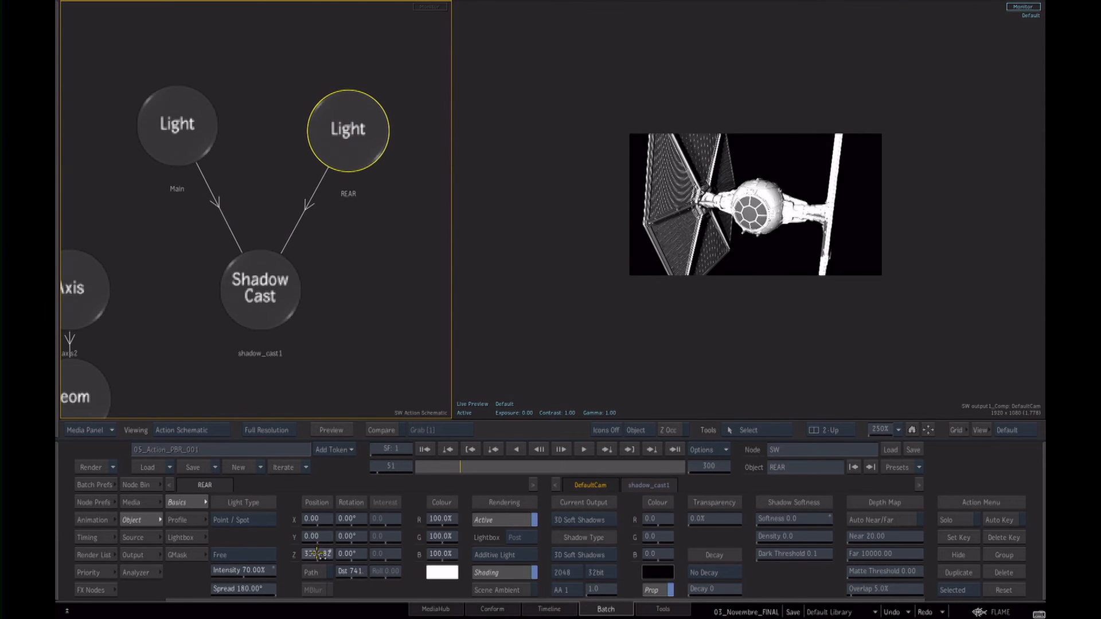
Show the object icons again and move the REAR light beside the spaceship's far wing, level with the cockpit.
left_click(789, 238)
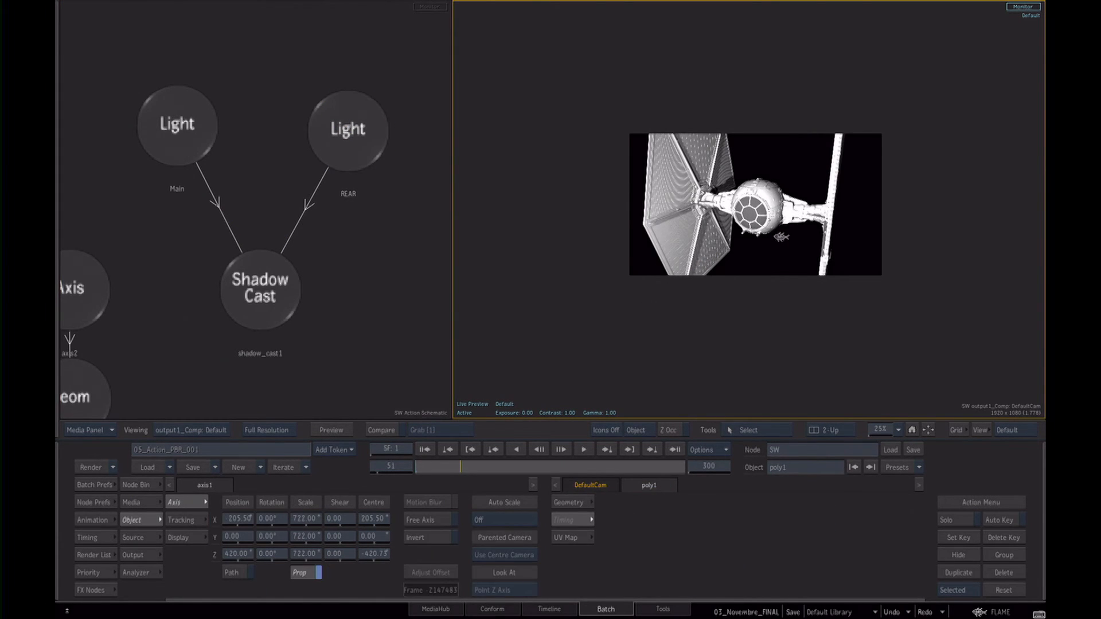
key("ctrl+i")
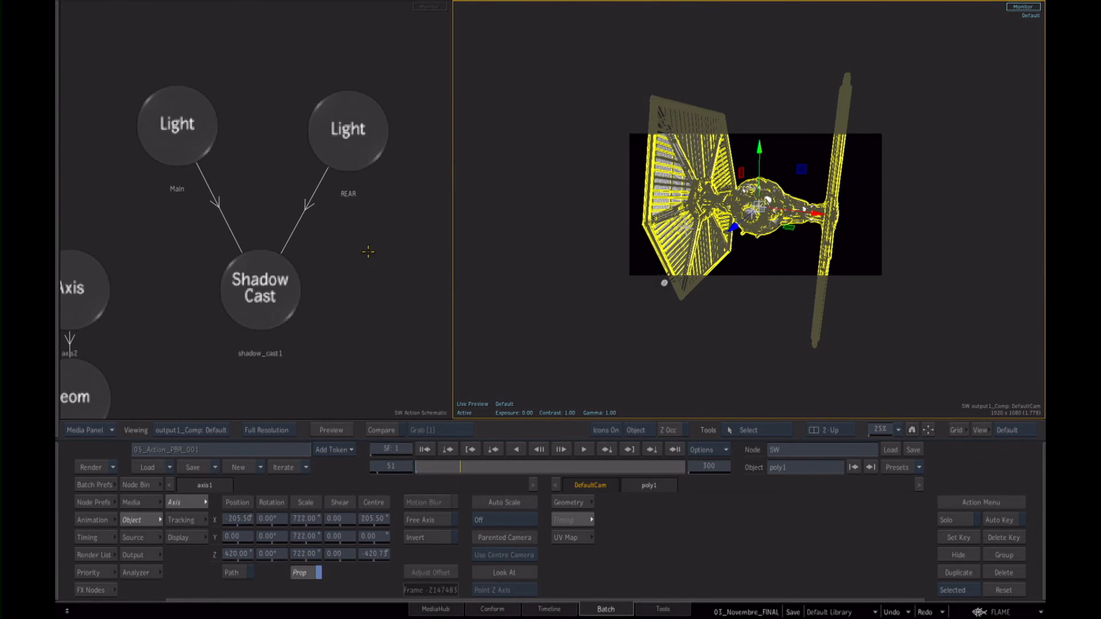
left_click(351, 141)
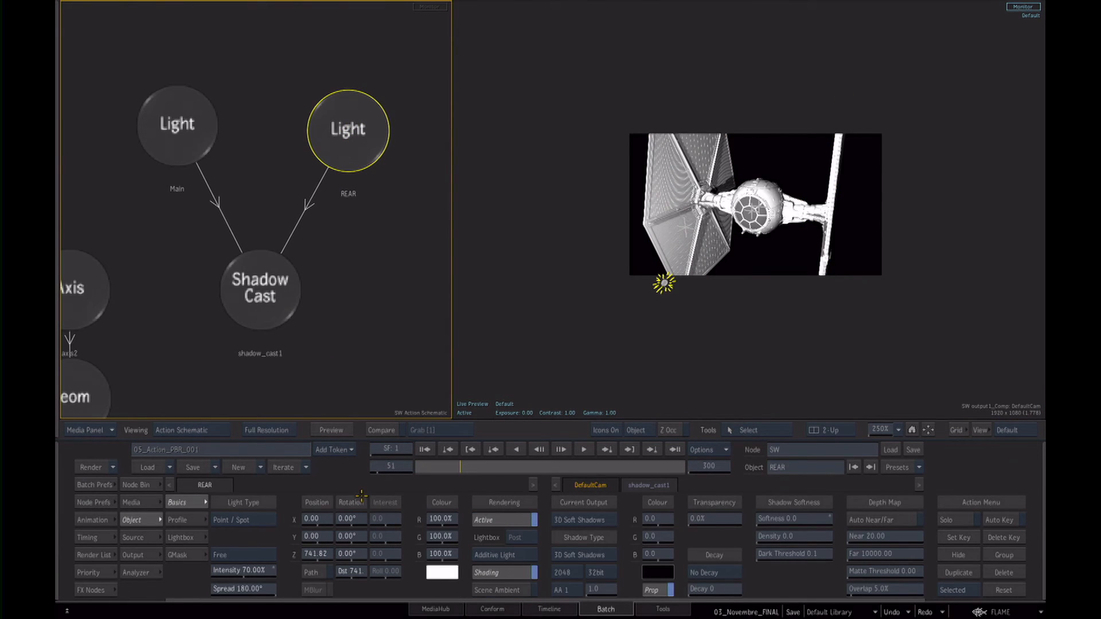
left_click(664, 283)
left_click_drag(664, 283, 781, 92)
left_click_drag(732, 273, 918, 261)
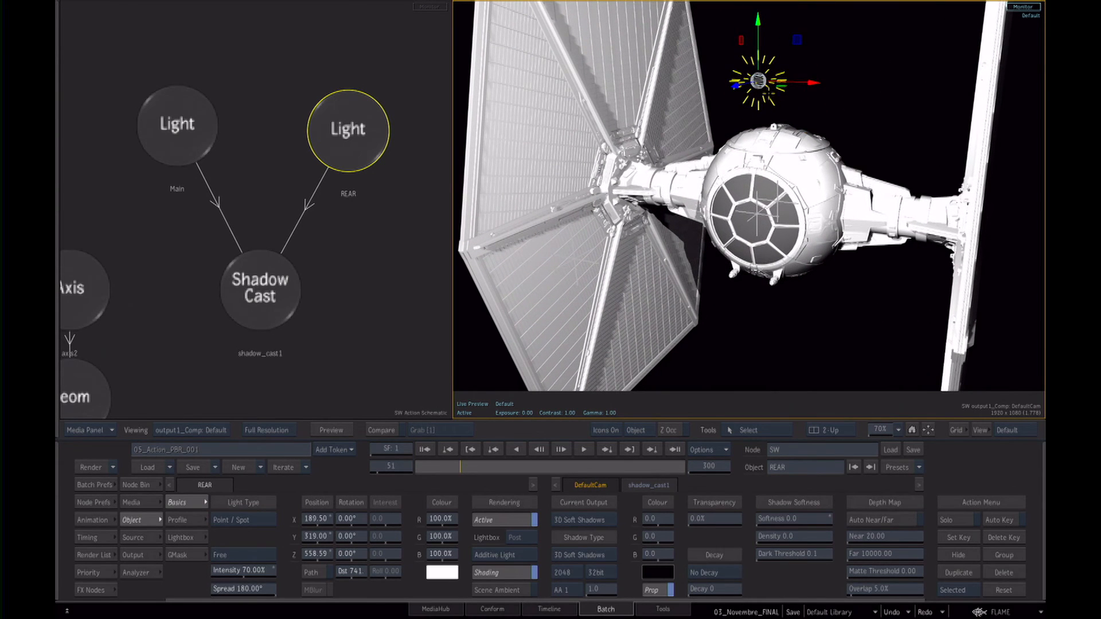
left_click_drag(265, 325, 281, 296)
left_click_drag(763, 88, 995, 196)
Examine the shadow_cast1 settings and the shadows cast across the whole spaceship.
left_click(291, 261)
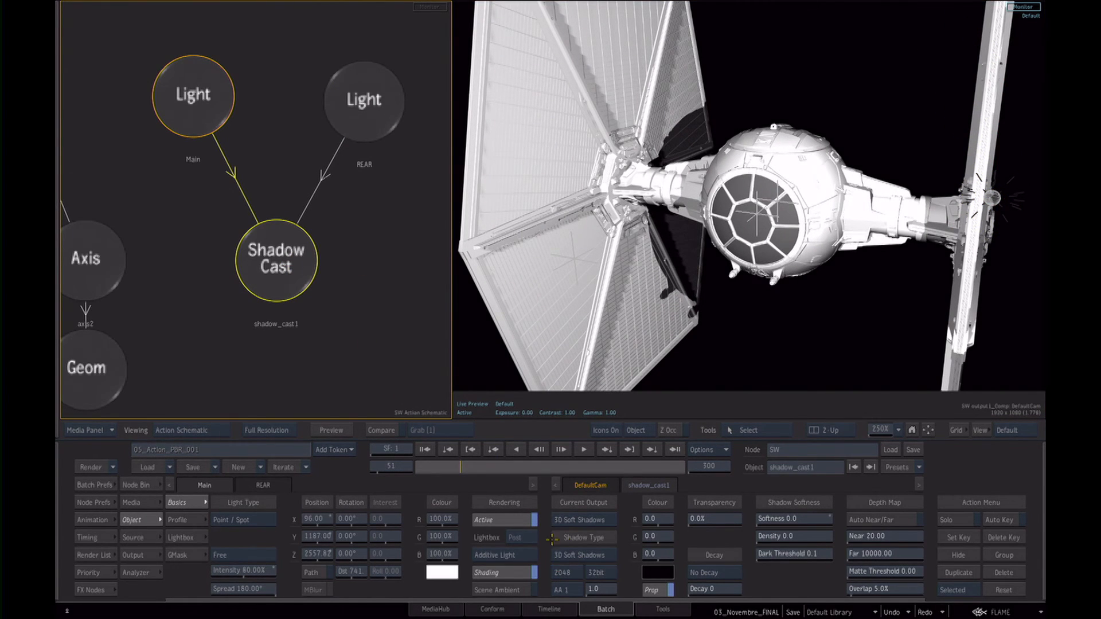
left_click_drag(369, 239, 315, 264)
left_click_drag(785, 244, 728, 264)
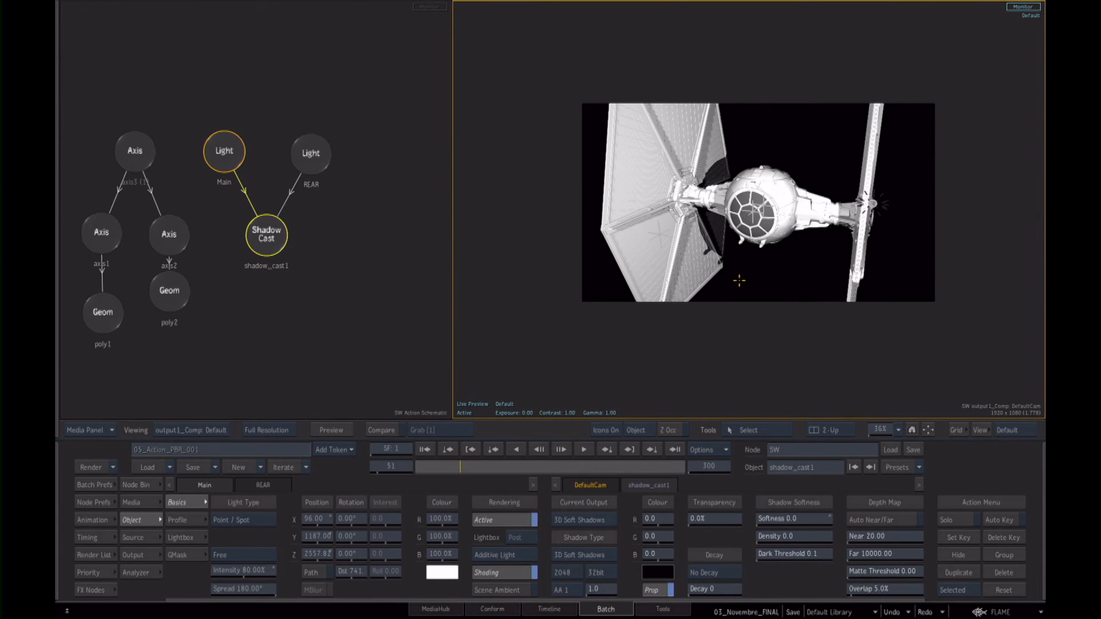
left_click_drag(277, 270, 341, 315)
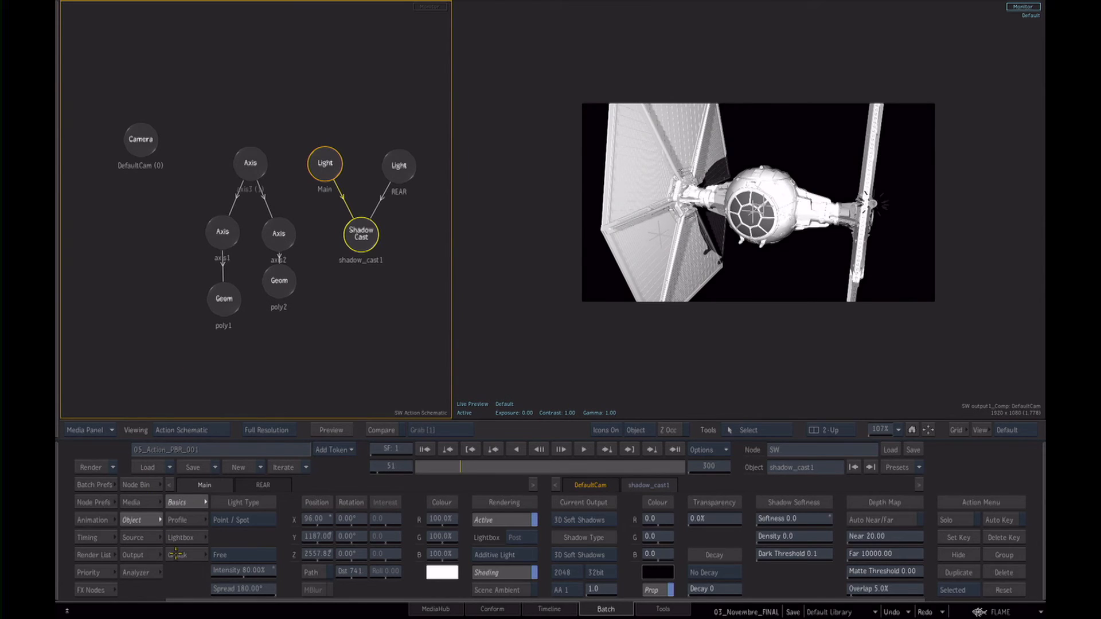
Enable Ambient Occlusion for the primary Comp pass of output1.
left_click(140, 555)
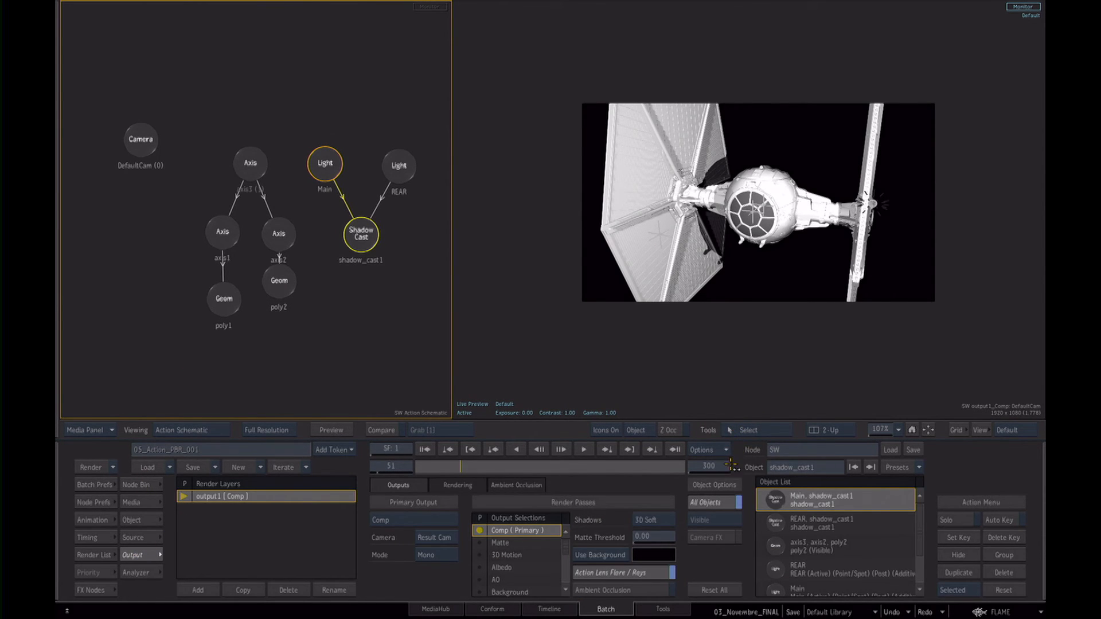
left_click(606, 590)
left_click(609, 590)
left_click(609, 590)
left_click(609, 590)
left_click(611, 590)
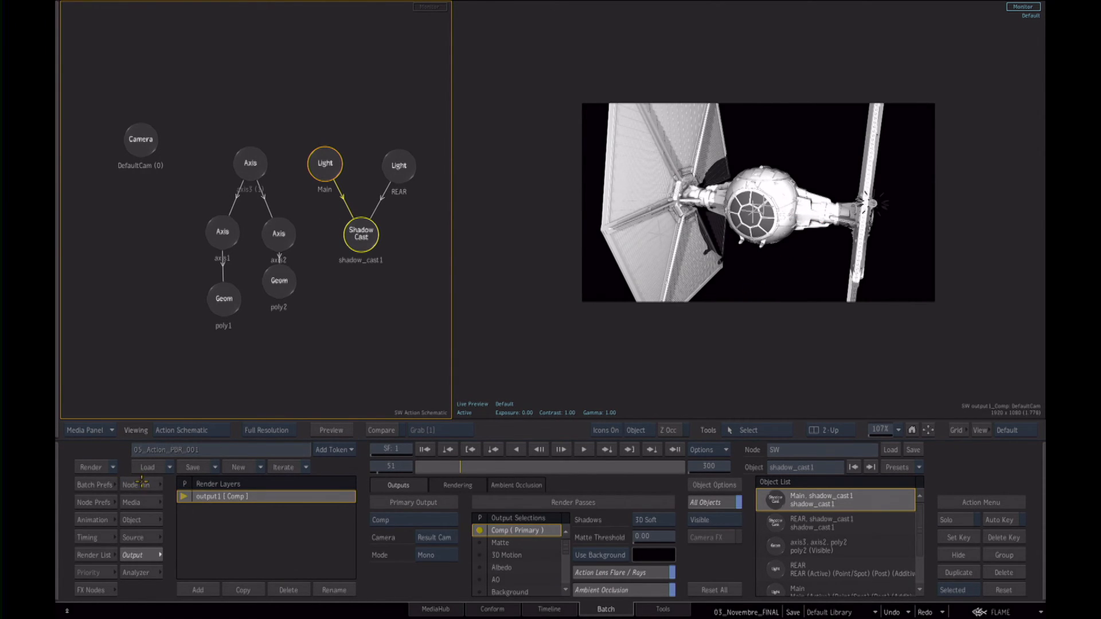
Add an IBL node to the schematic using the blank media entry, and connect DefaultCam to it.
left_click(143, 142)
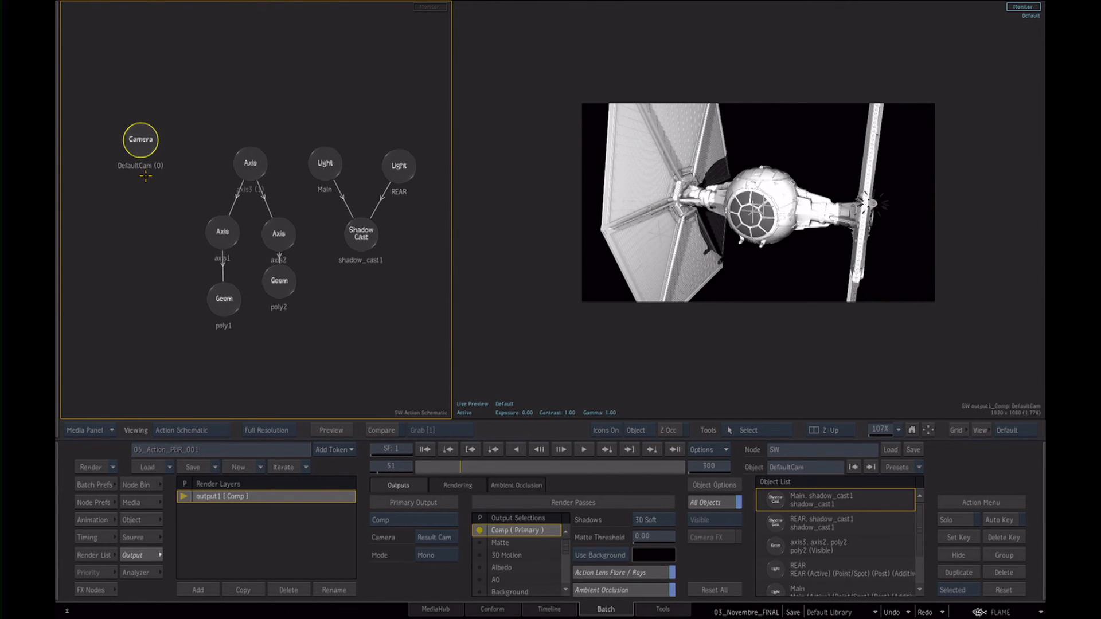
left_click(142, 485)
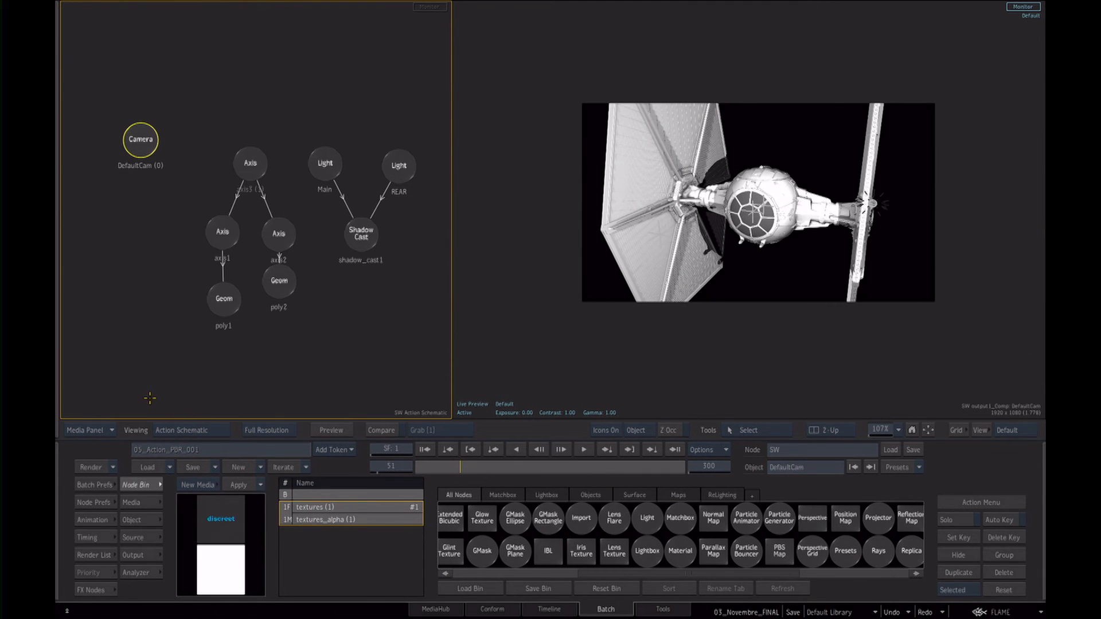
left_click(548, 551)
left_click_drag(141, 191, 159, 617)
left_click(301, 497)
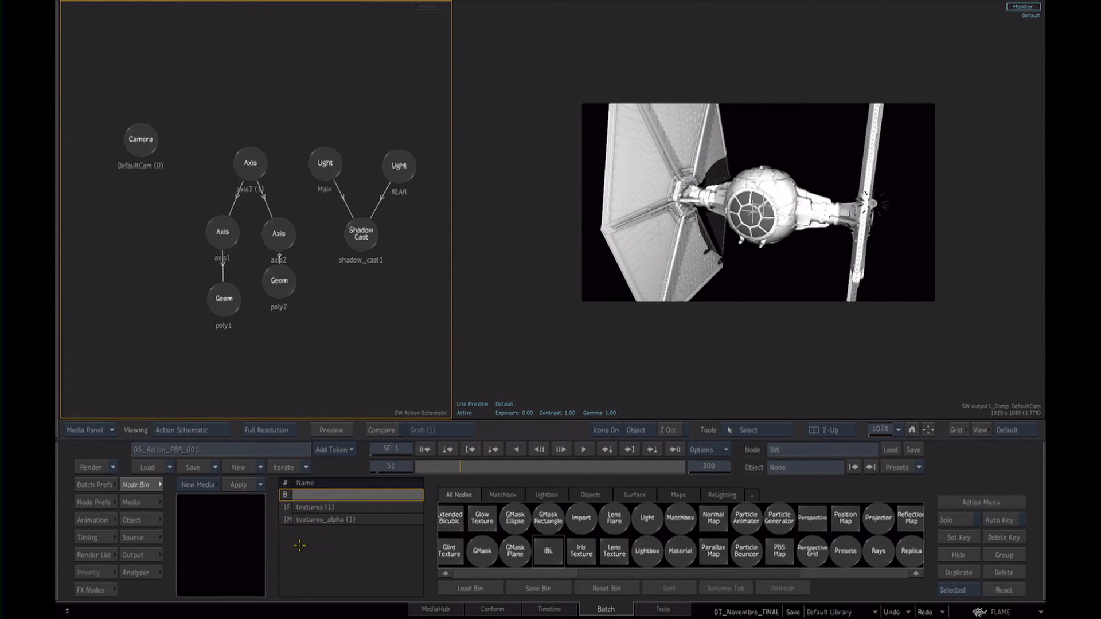
left_click_drag(548, 551, 131, 236)
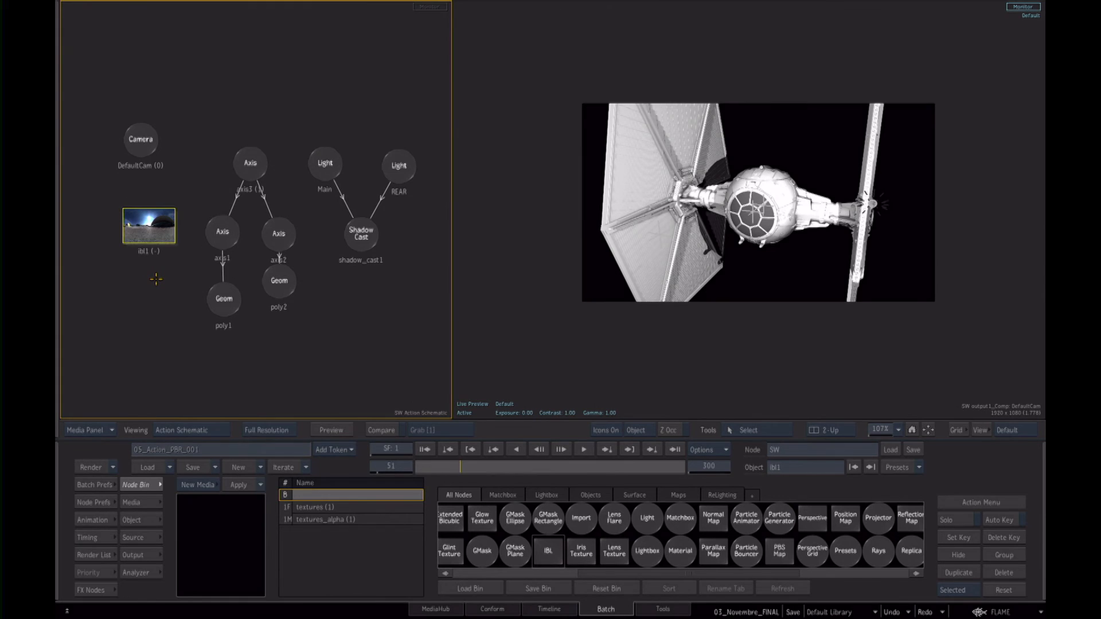
mouse_move(140, 143)
left_mouse_down()
mouse_move(152, 183)
mouse_move(153, 129)
left_mouse_up()
left_click_drag(146, 230, 147, 222)
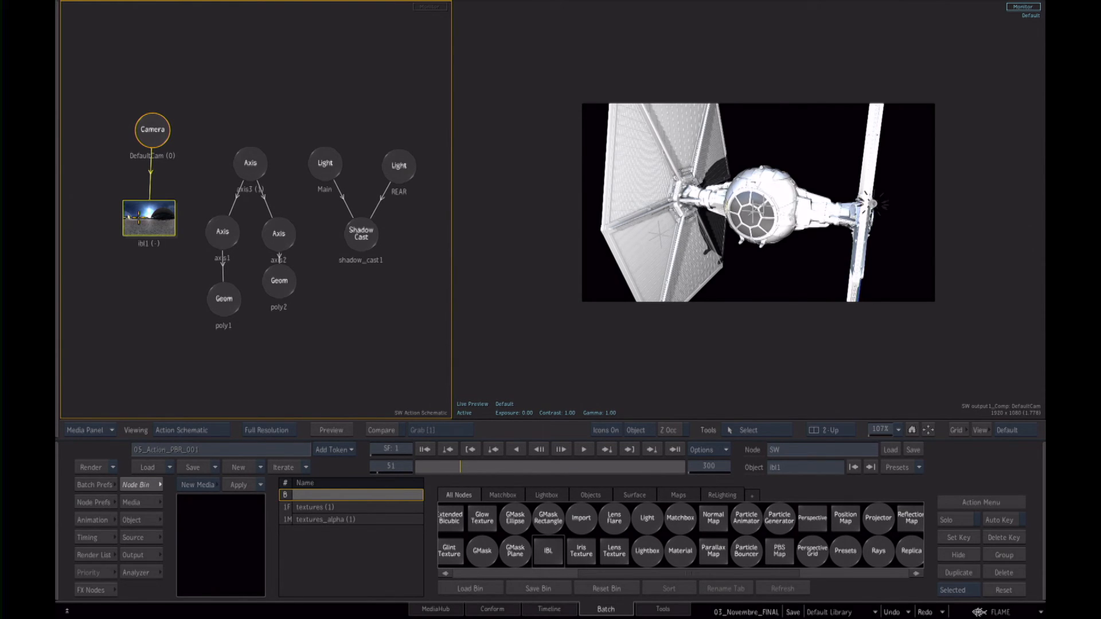
Replace the IBL node's texture file with EmptyLab.exr from the ibl presets directory.
double_click(167, 220)
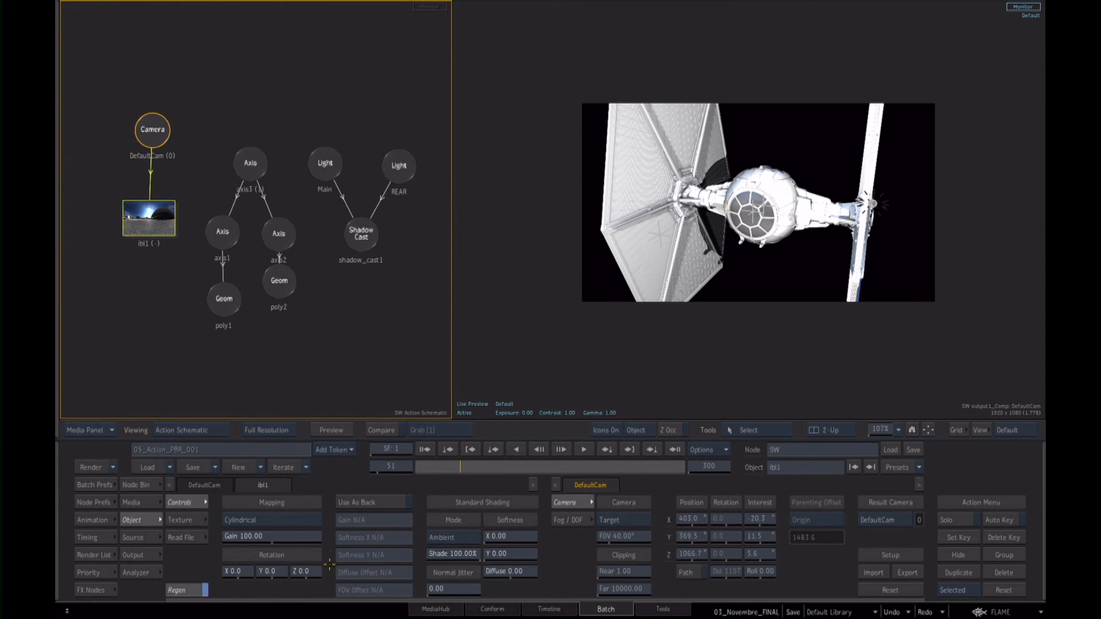
left_click(191, 537)
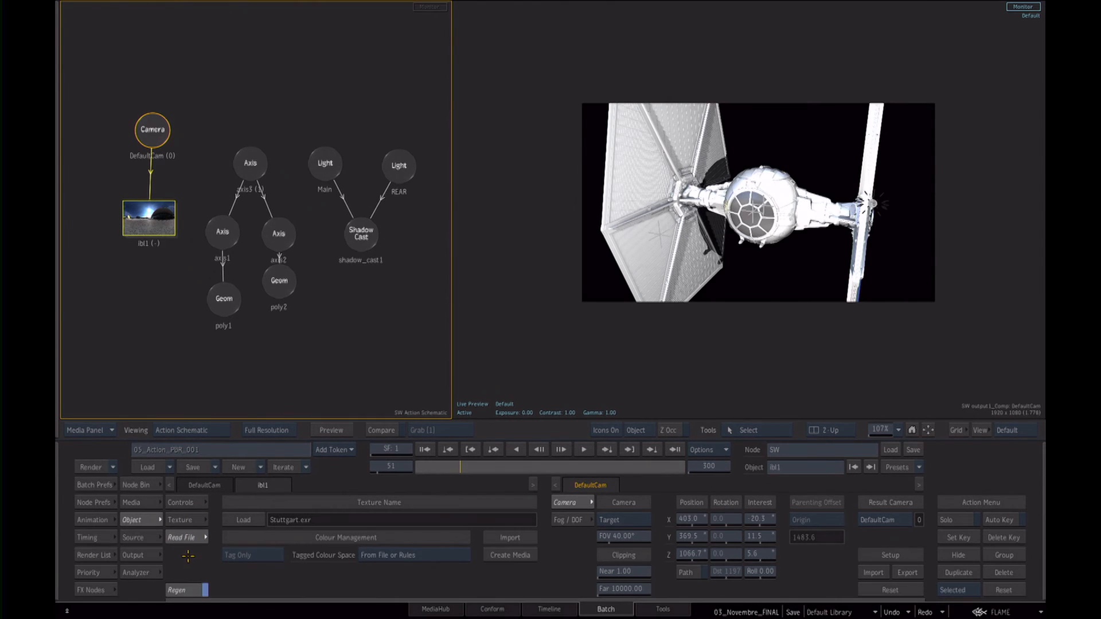
left_click(244, 520)
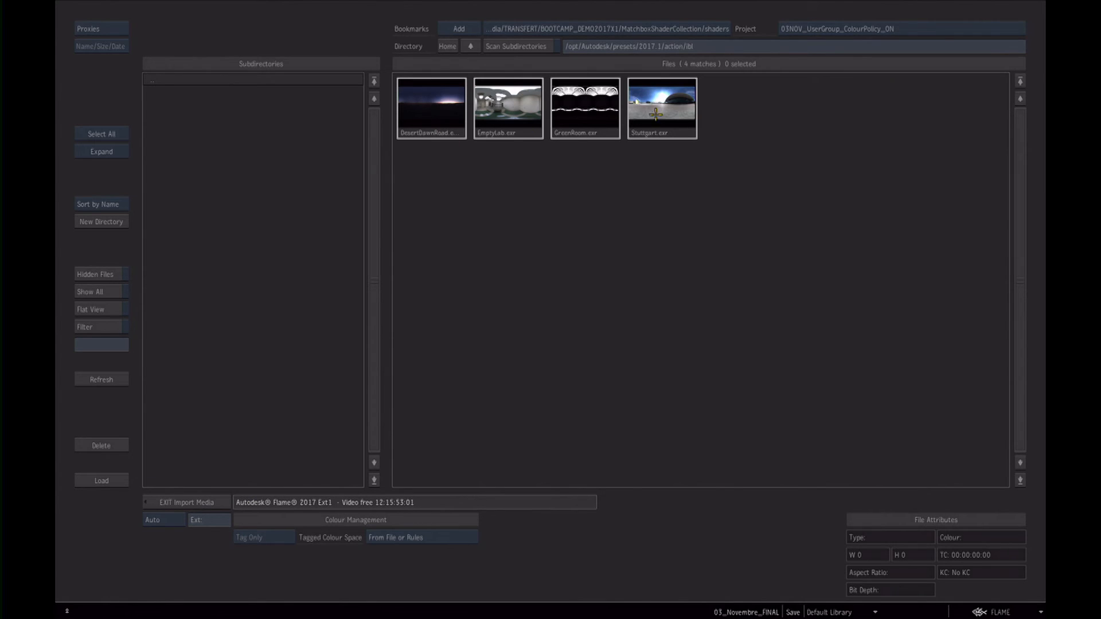
left_click(496, 136)
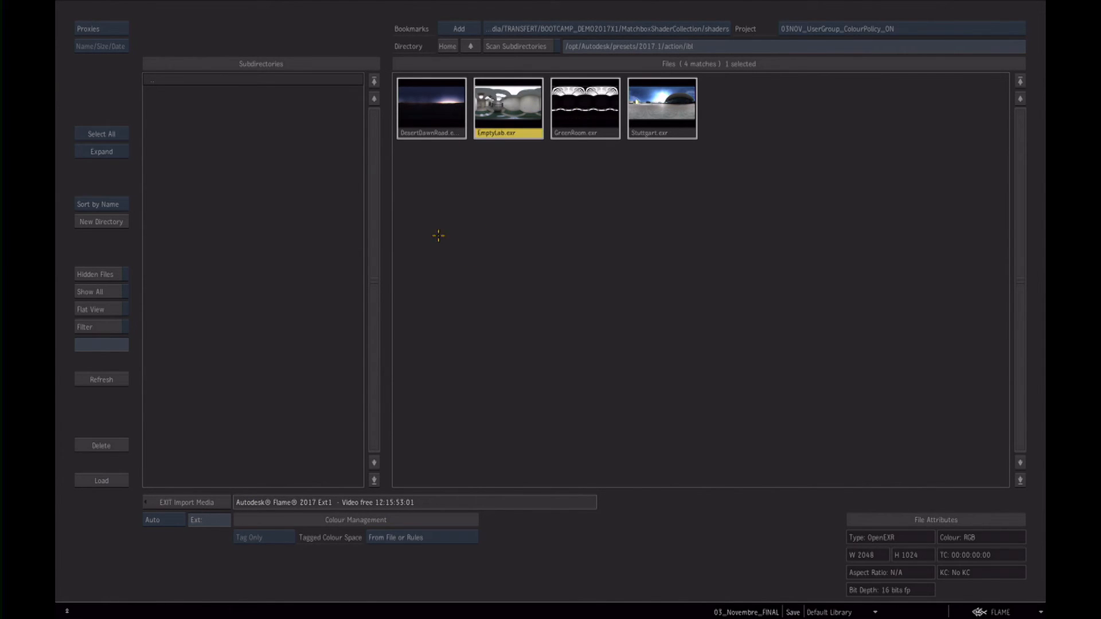
left_click(102, 480)
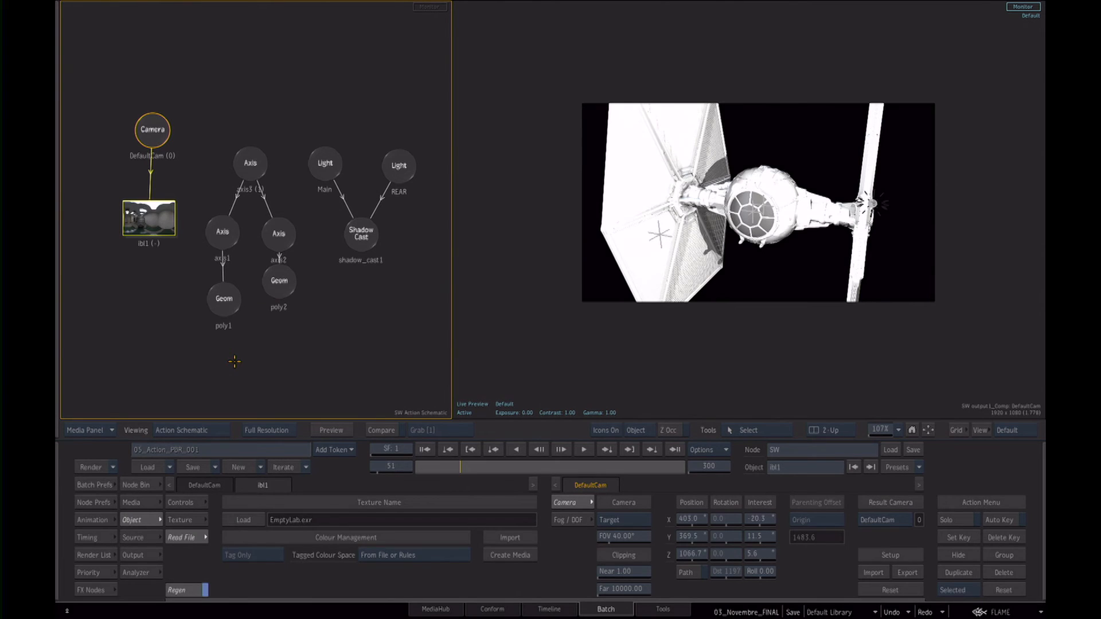
left_click(535, 329)
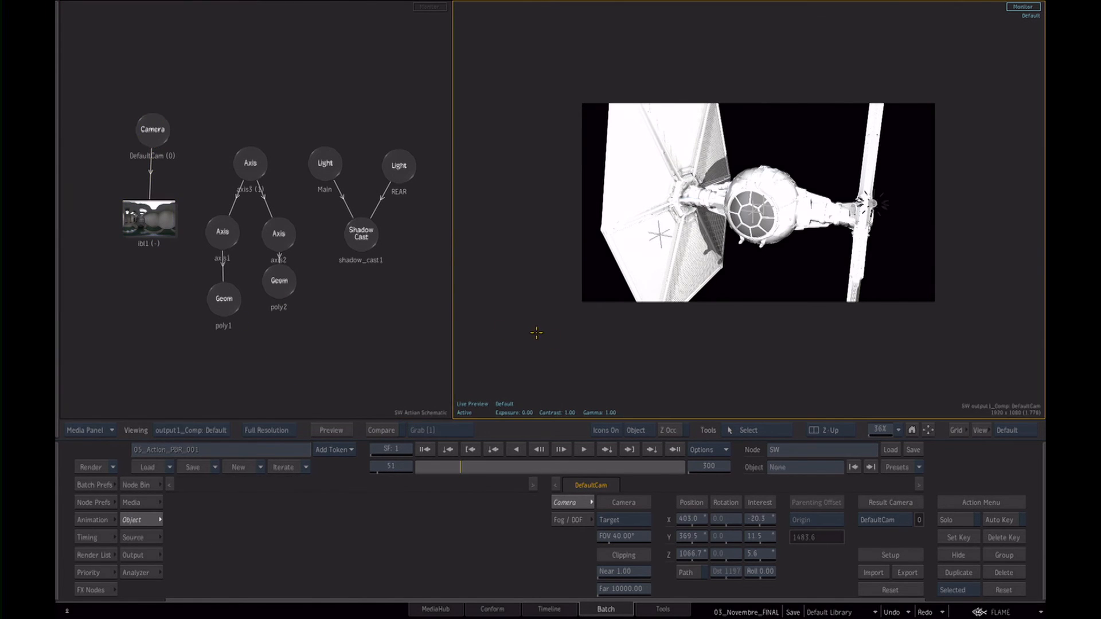
Add a Shader node to the SW Action schematic and attach it to the poly1 geometry.
left_click(165, 224)
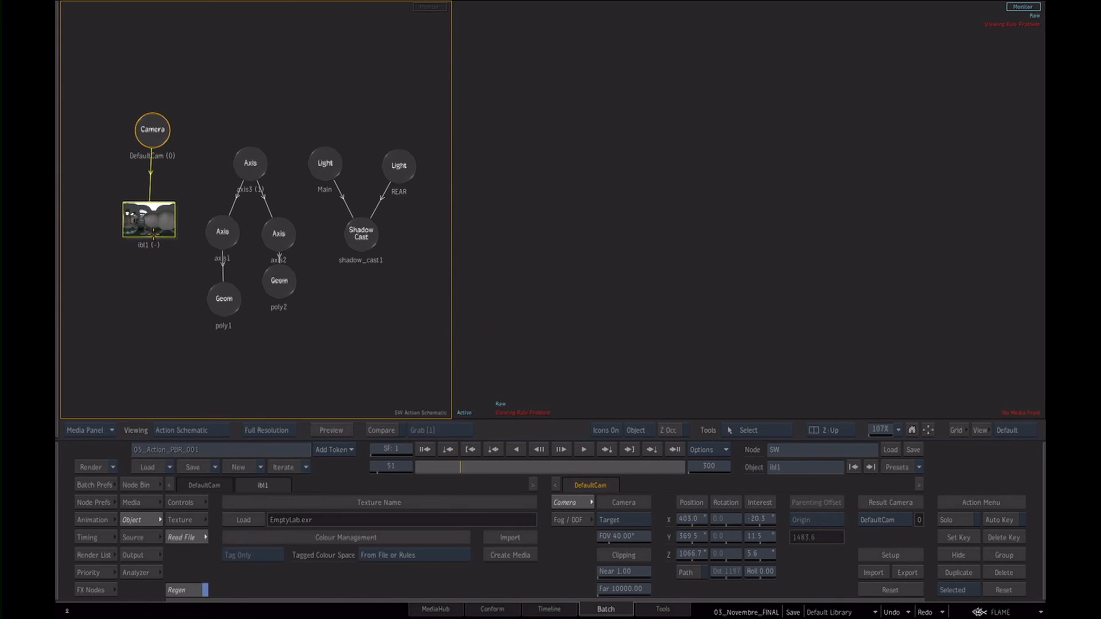
key("F4")
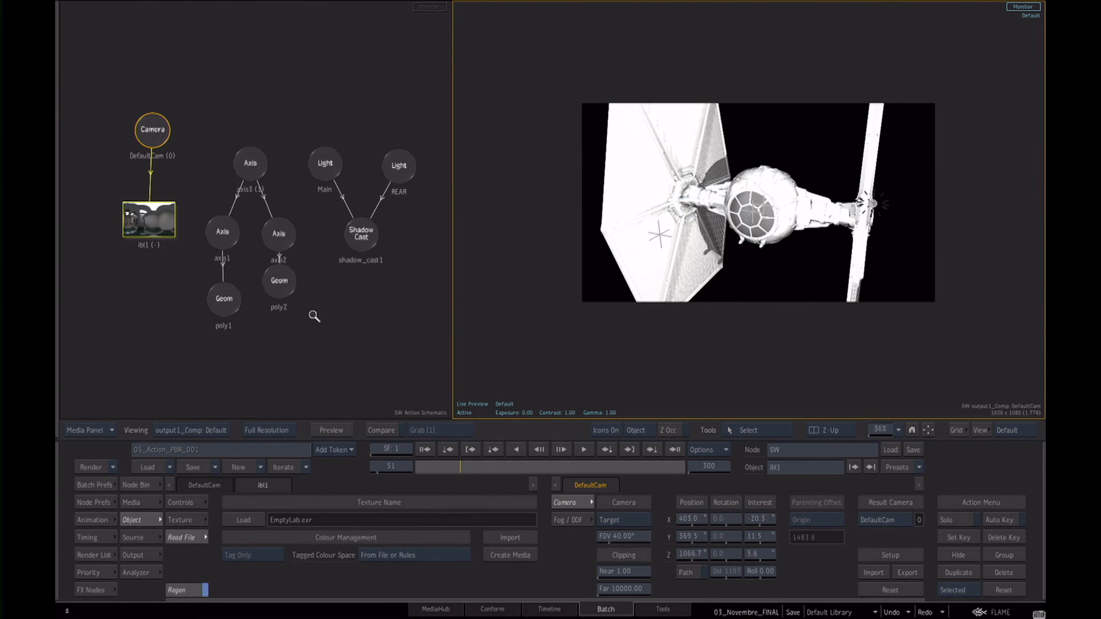
left_click_drag(308, 312, 347, 324)
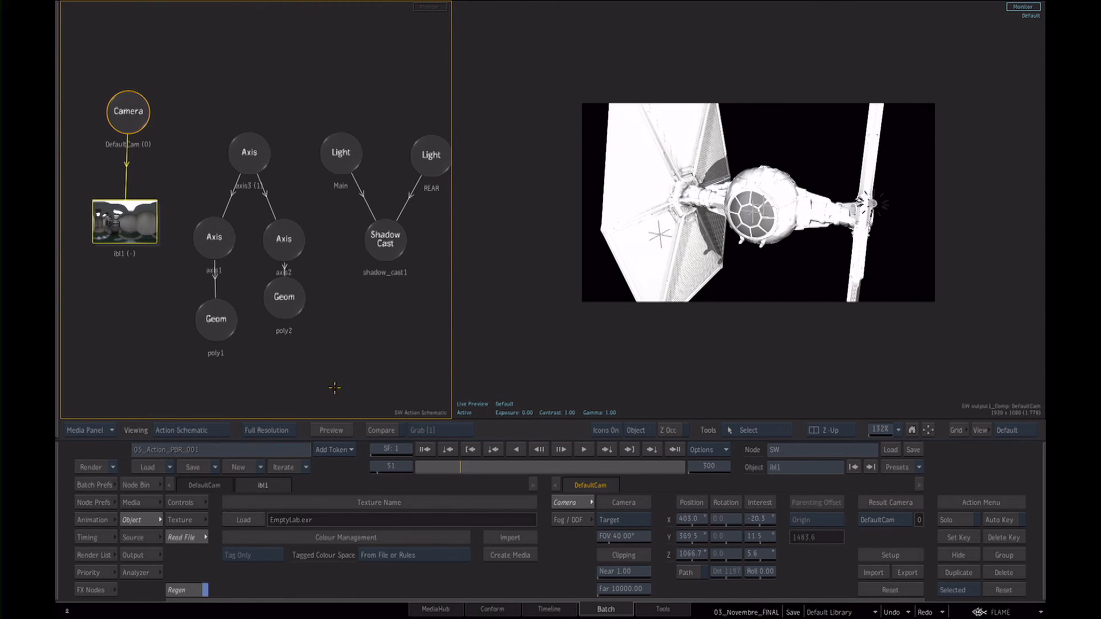
left_click_drag(334, 310, 381, 221)
left_click_drag(381, 229, 380, 268)
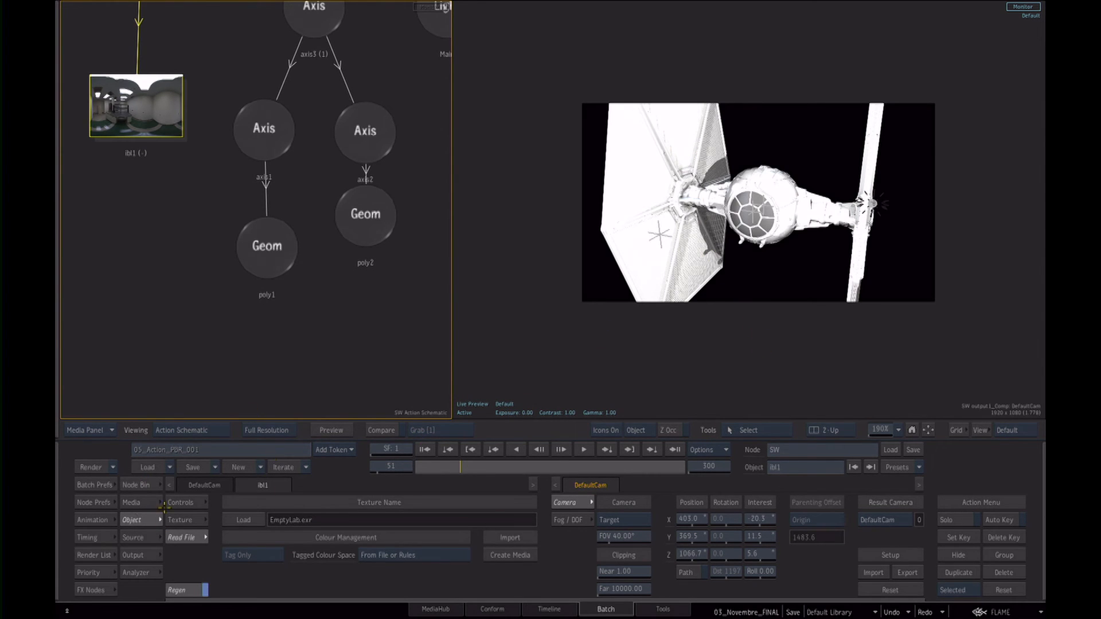
left_click(138, 485)
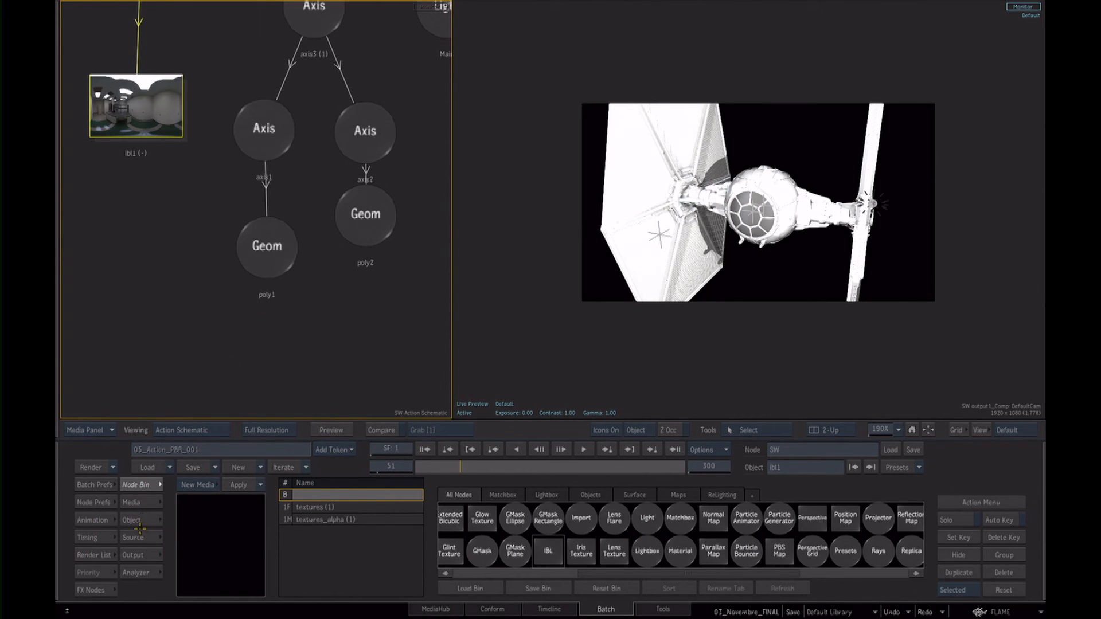
scroll(599, 542, "down", 3)
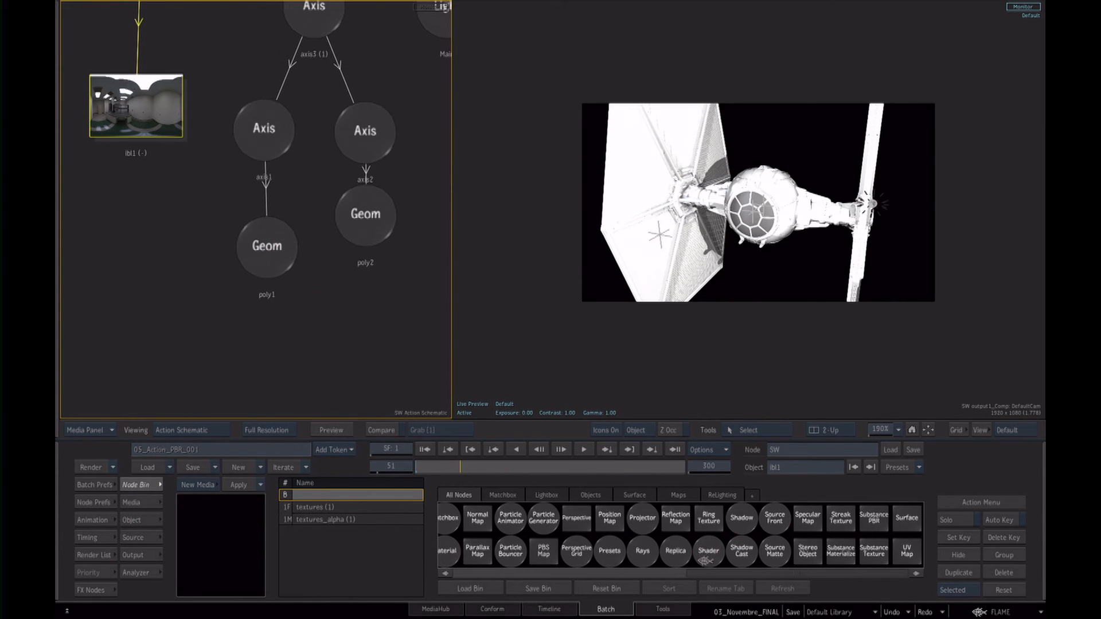
left_click_drag(709, 557, 173, 294)
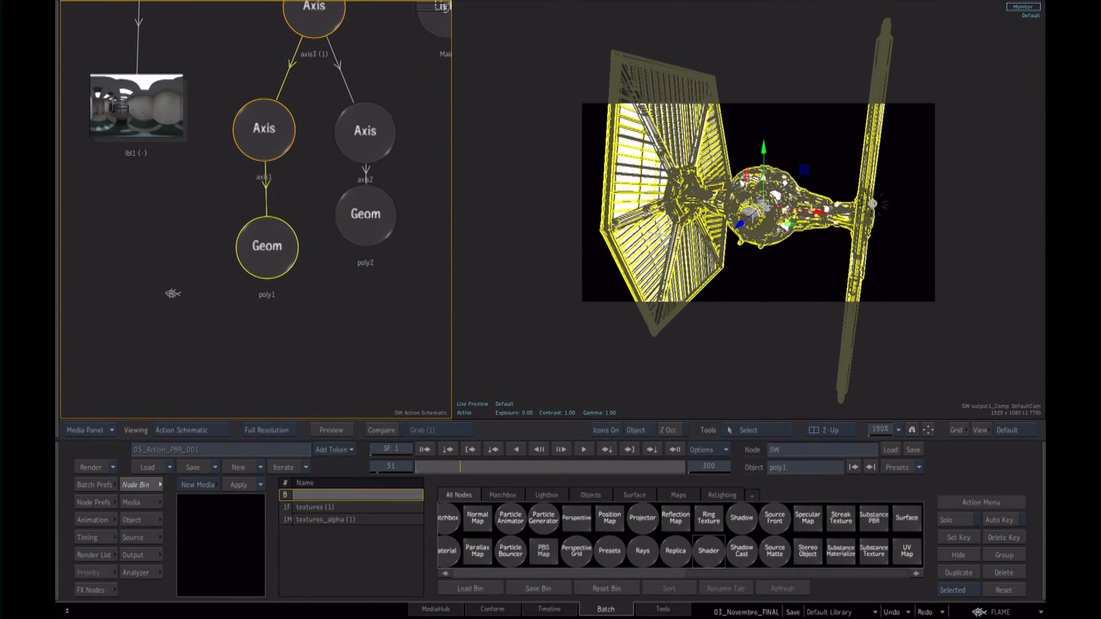
left_click(176, 295)
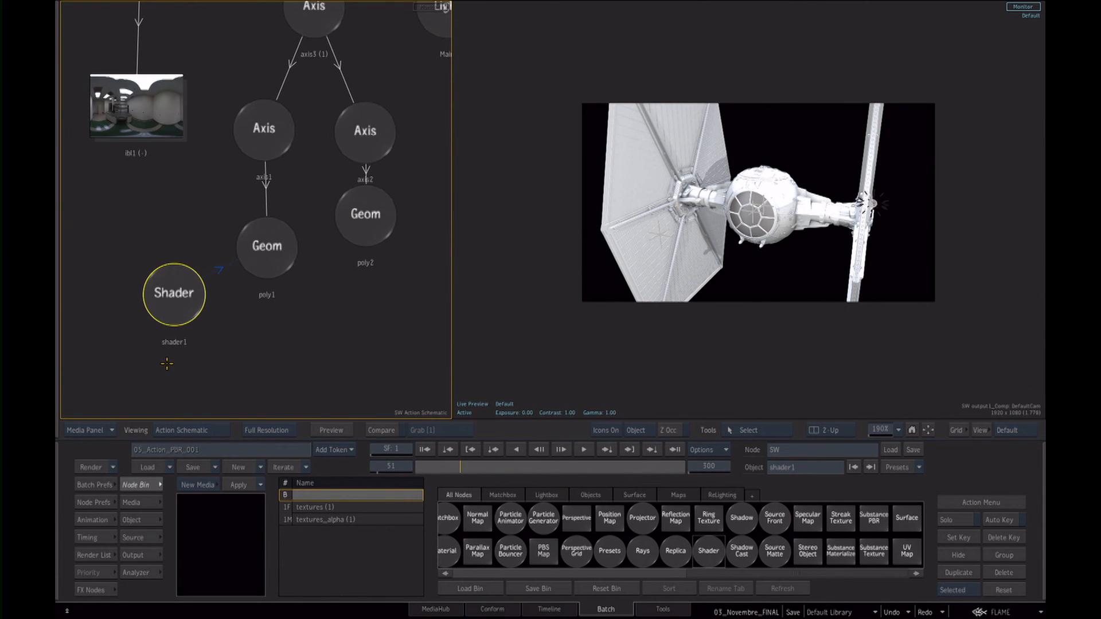
Hide and unhide shader1 to compare the spaceship with and without the shader.
left_click(159, 286)
key("shift+h")
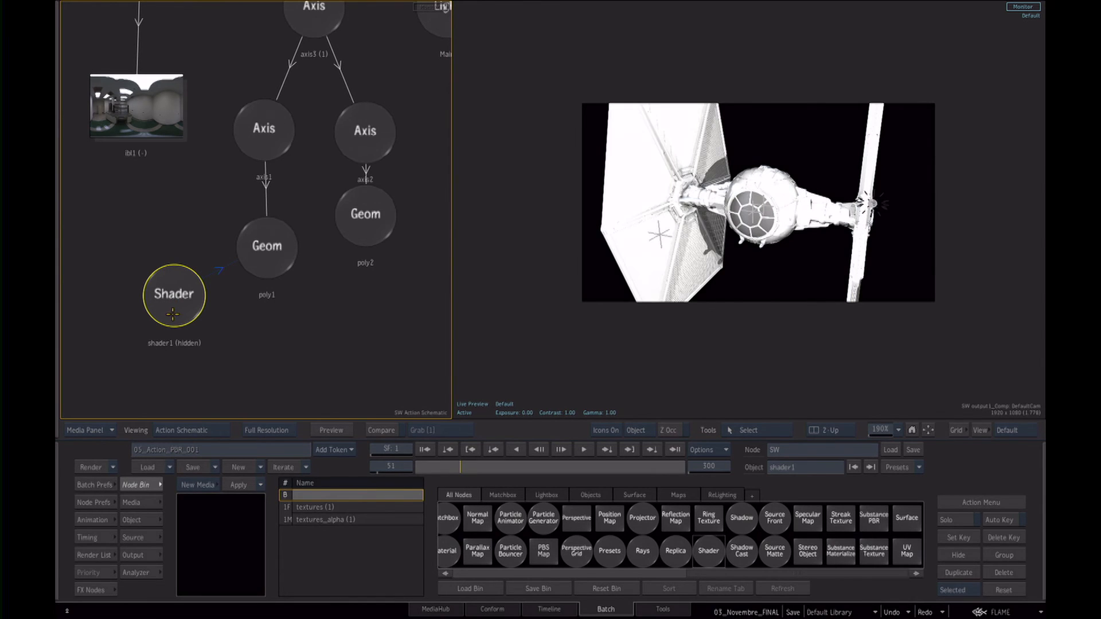
key("shift+h")
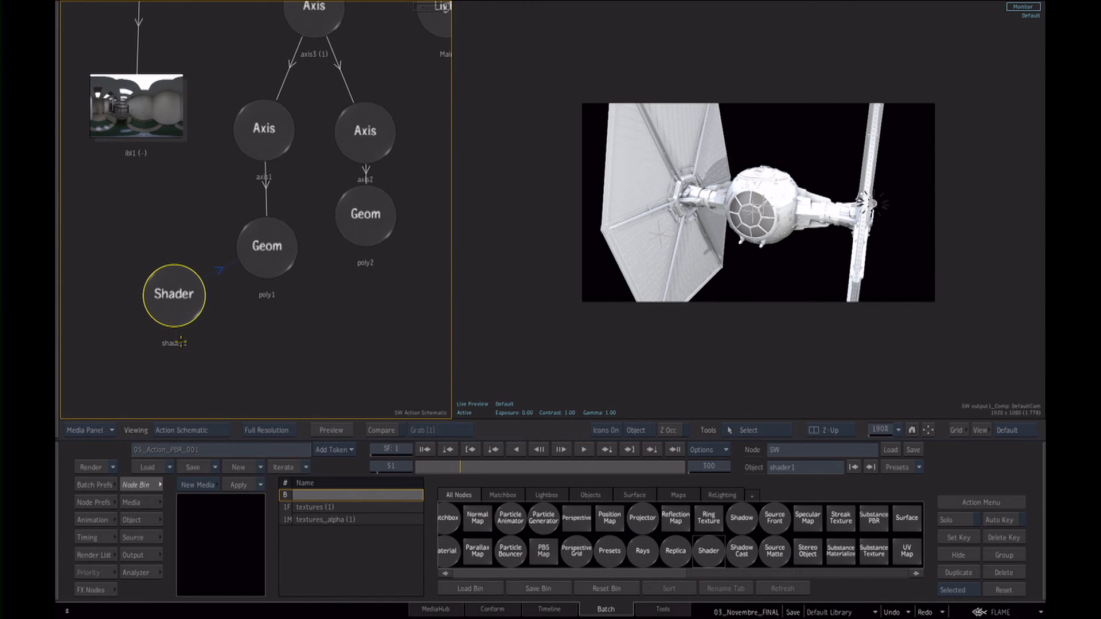
Open the shader1 settings and set its physically based Metallic value to 1.00.
double_click(171, 302)
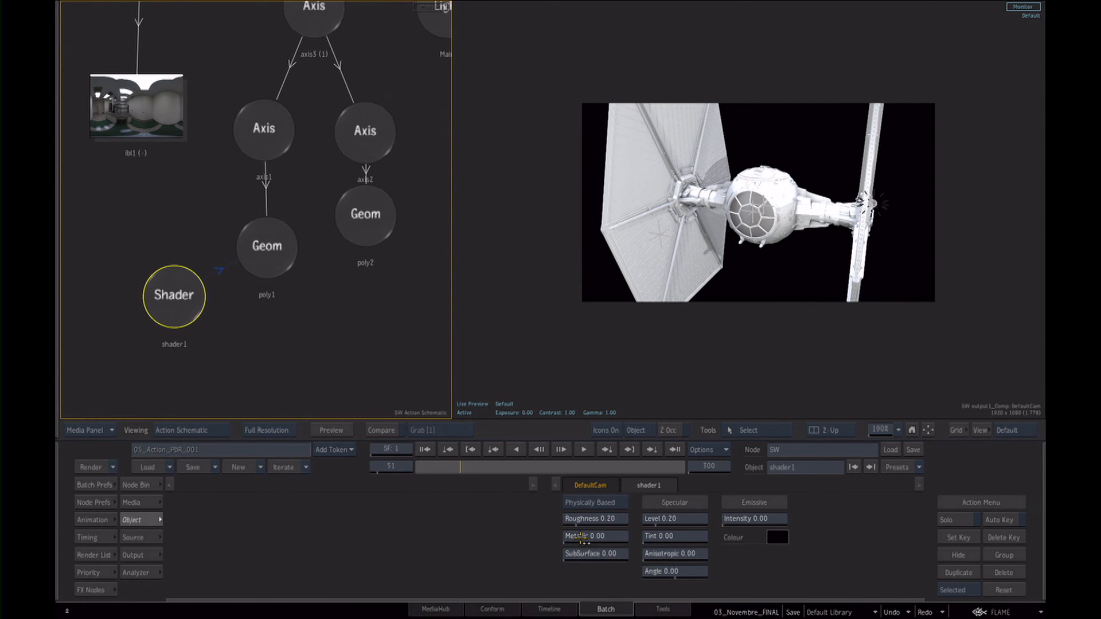
left_click_drag(580, 536, 640, 542)
left_click_drag(809, 327, 851, 334)
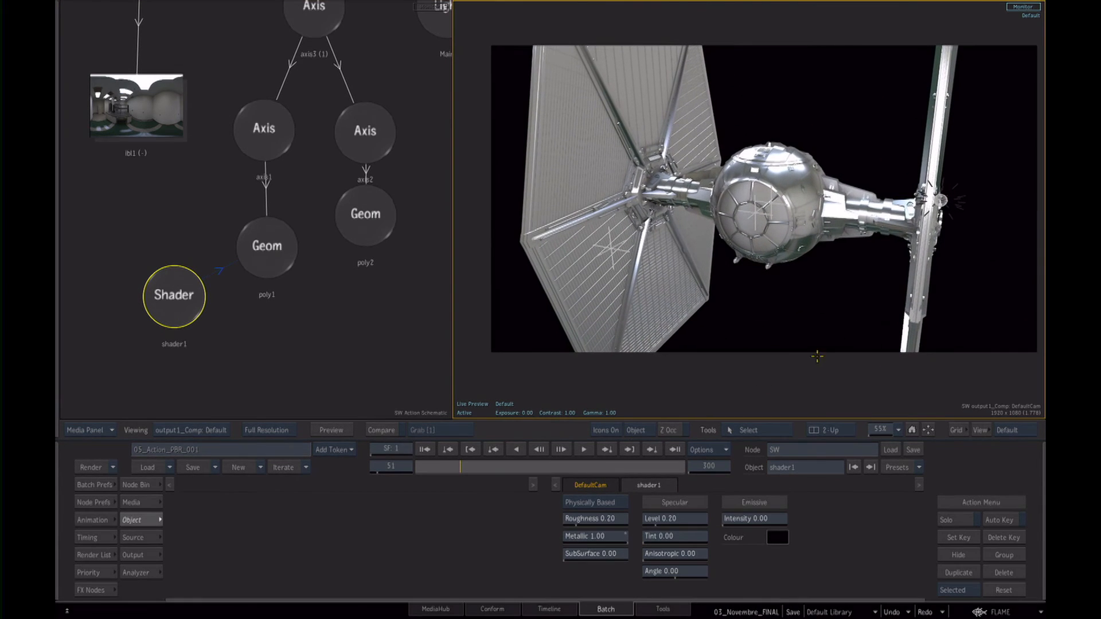
Try shader1's Roughness at 1.00, and set it to 0.00 for sharp reflections.
mouse_move(600, 537)
left_mouse_down()
mouse_move(570, 539)
mouse_move(614, 549)
left_mouse_up()
left_click_drag(590, 521, 638, 535)
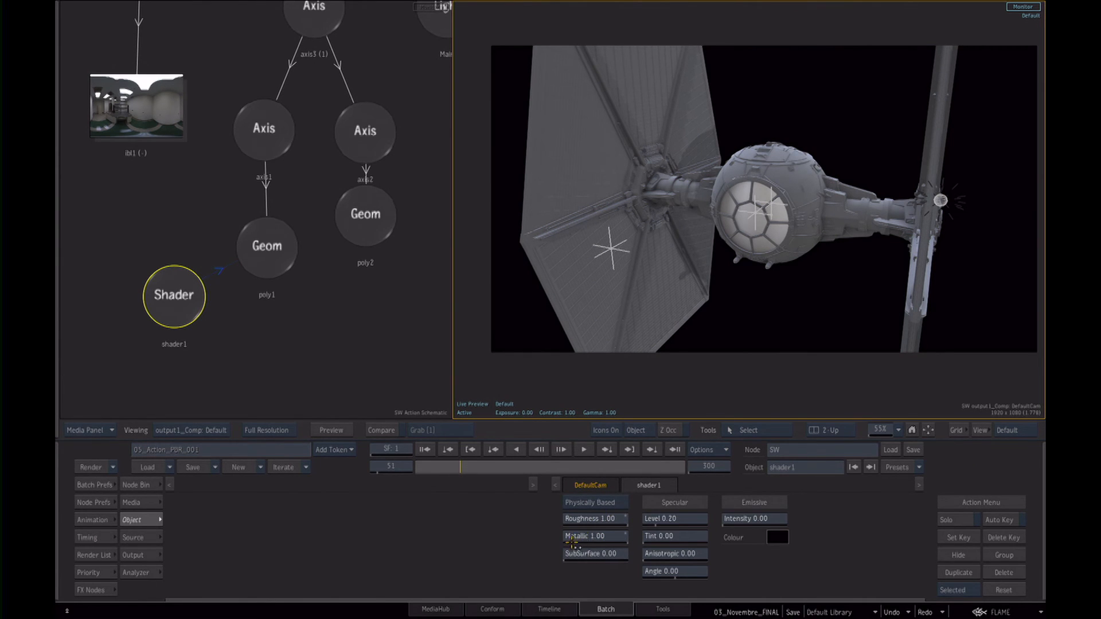
left_click_drag(602, 519, 534, 526)
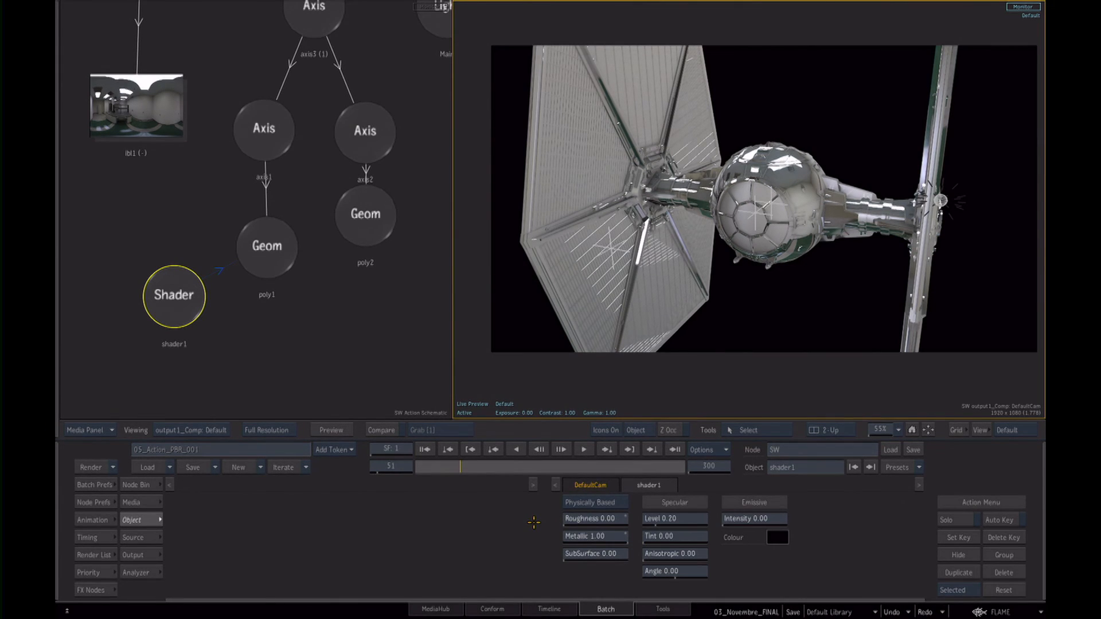
Return to the batch schematic, select the IBL_PBR Action in the IBL_ET_PBR group, and inspect its ibl1 node.
left_click(346, 321)
key("Escape")
mouse_move(321, 312)
left_mouse_down()
mouse_move(221, 298)
mouse_move(248, 309)
mouse_move(239, 304)
left_mouse_up()
left_click_drag(251, 354, 246, 290)
key("ctrl+Down")
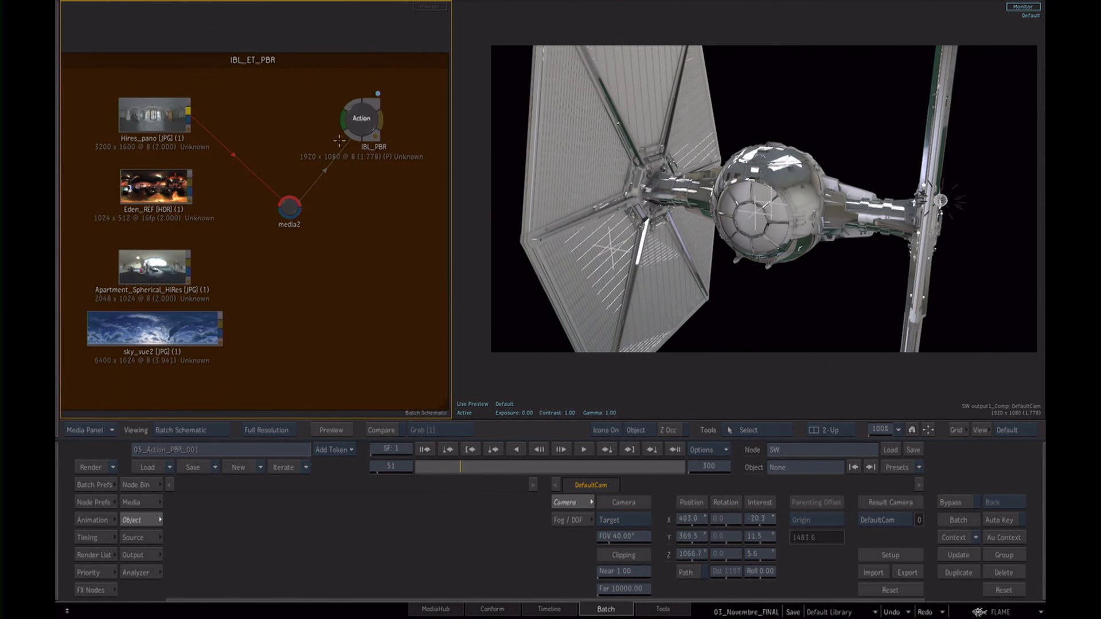
left_click(360, 120)
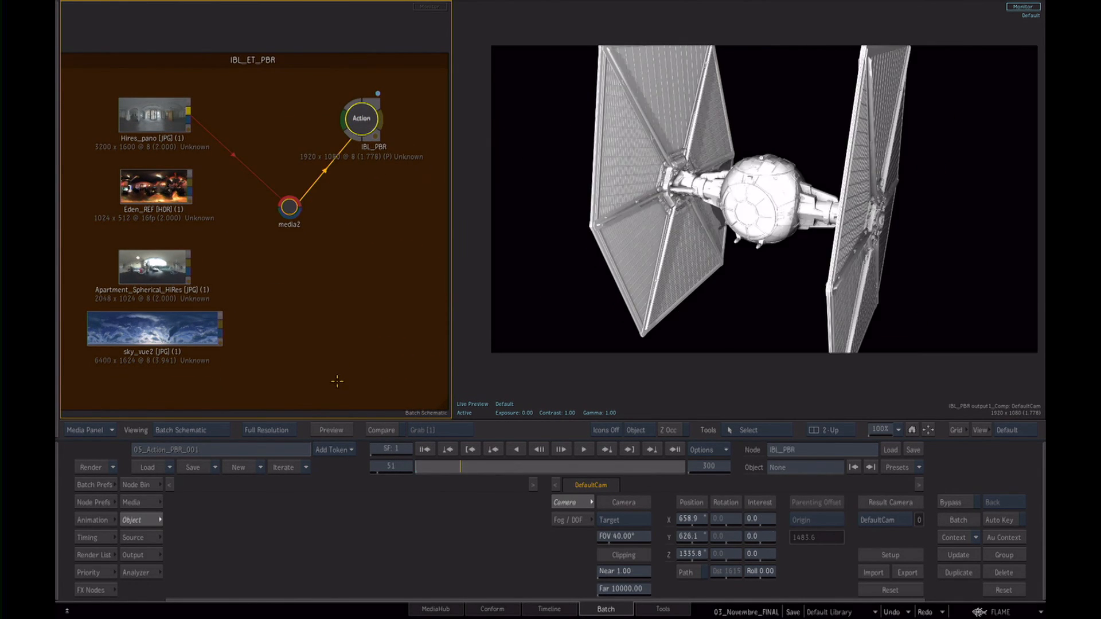
key("Escape")
mouse_move(245, 279)
left_mouse_down()
mouse_move(338, 279)
mouse_move(118, 241)
mouse_move(188, 230)
left_mouse_up()
left_click(191, 207)
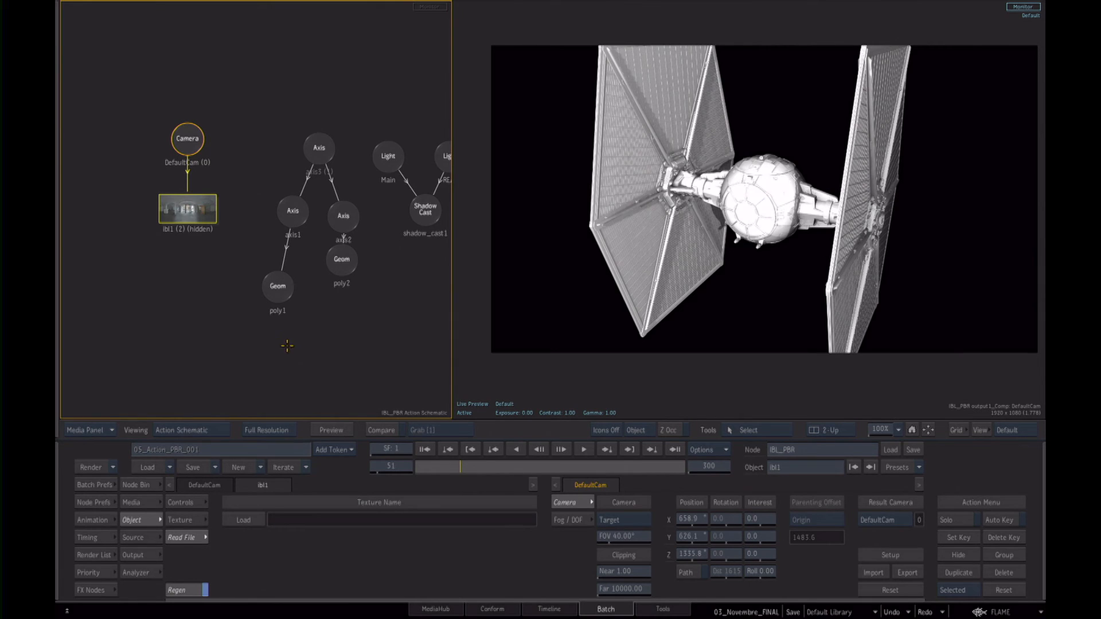
left_click_drag(335, 273, 124, 276)
key("Escape")
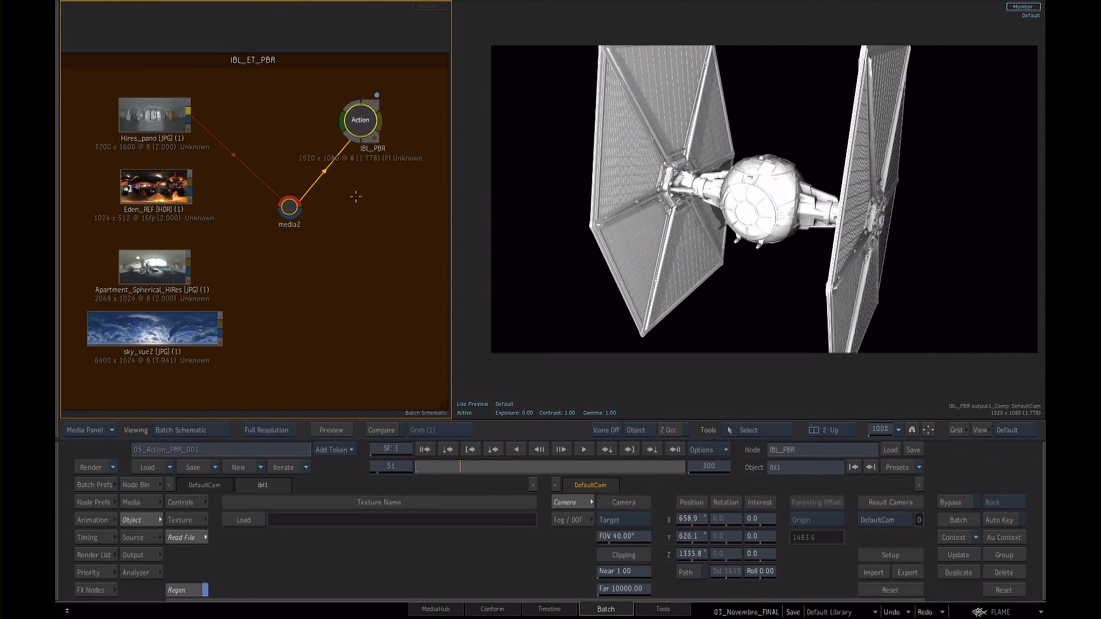
Open the ibl1 controls in the IBL_PBR Action schematic and unhide the ibl1 node.
left_click(638, 368)
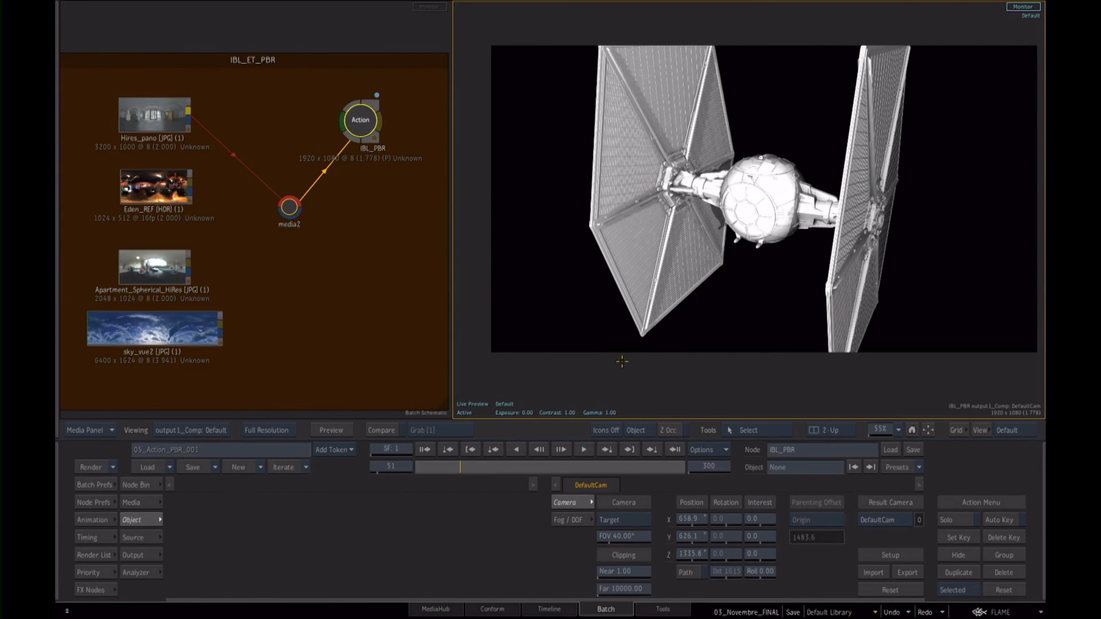
double_click(352, 129)
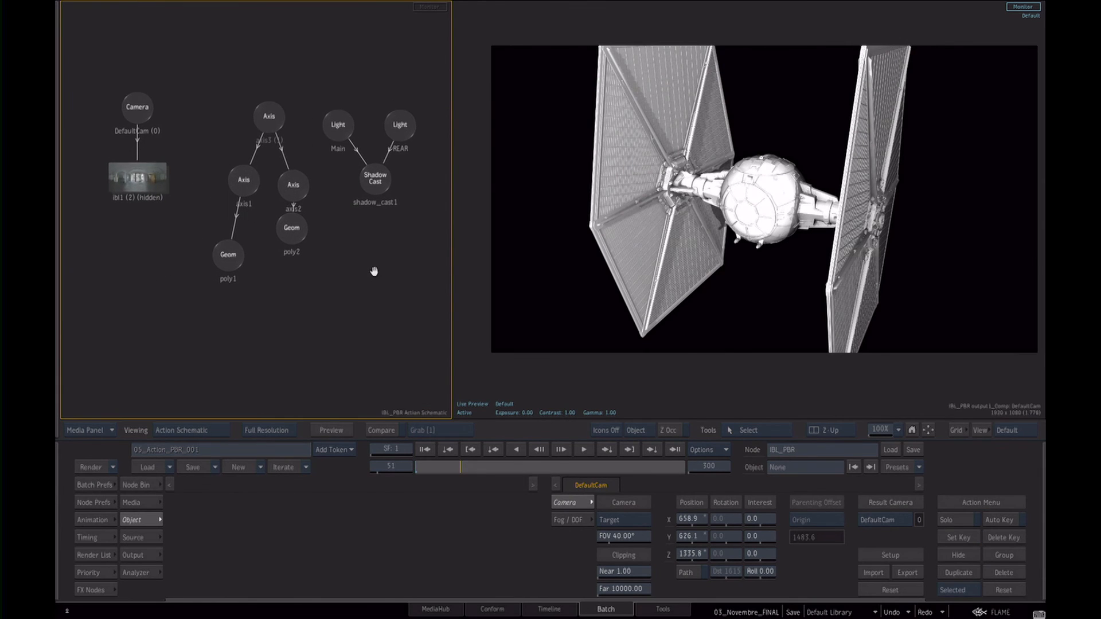
left_click_drag(138, 187, 136, 194)
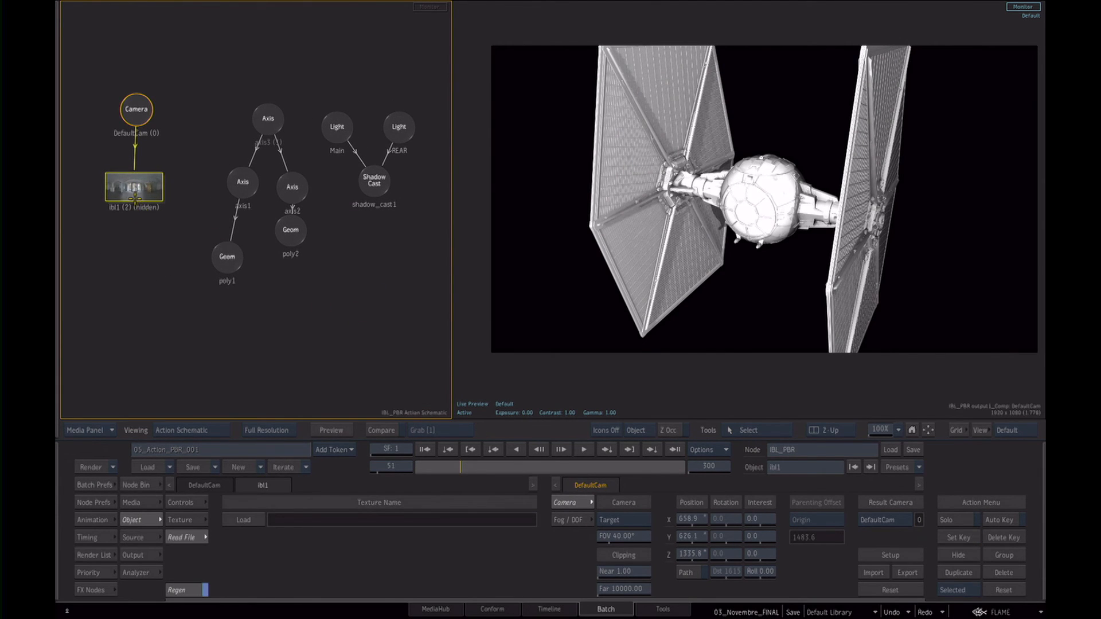
left_click(185, 502)
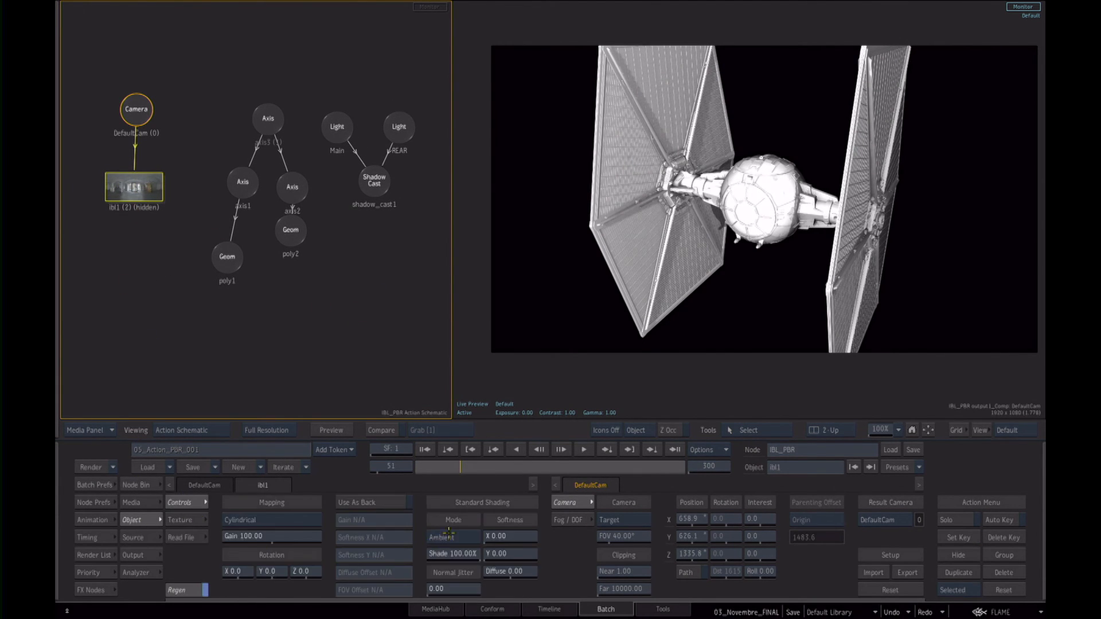
left_click(141, 192)
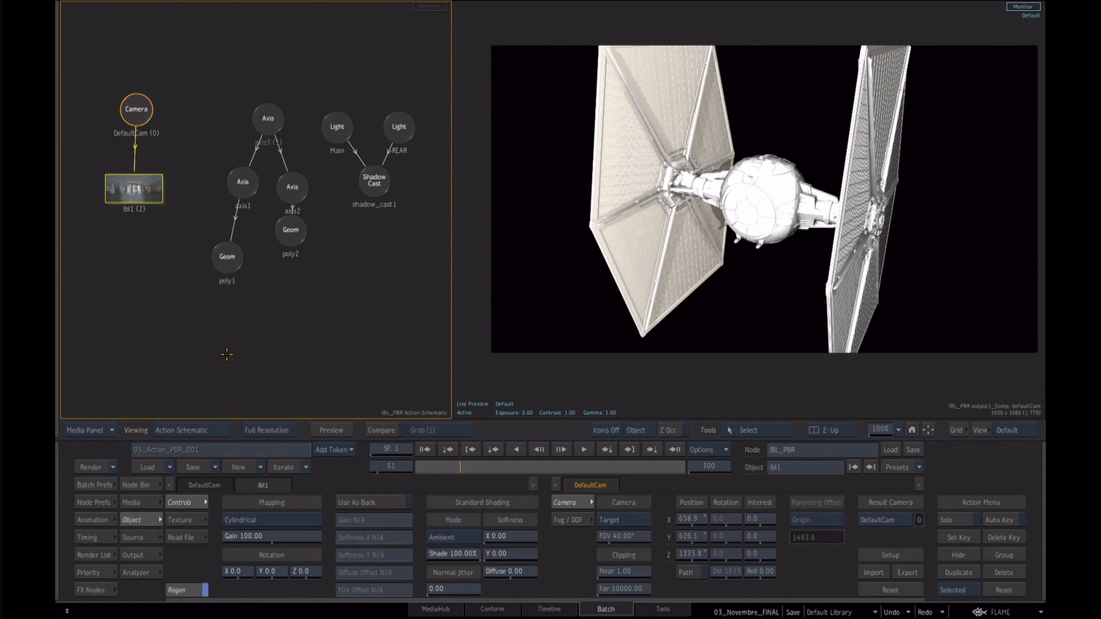
Return to the SW Action in the START group and add media inputs to it.
key("Escape")
left_click_drag(252, 247, 386, 294)
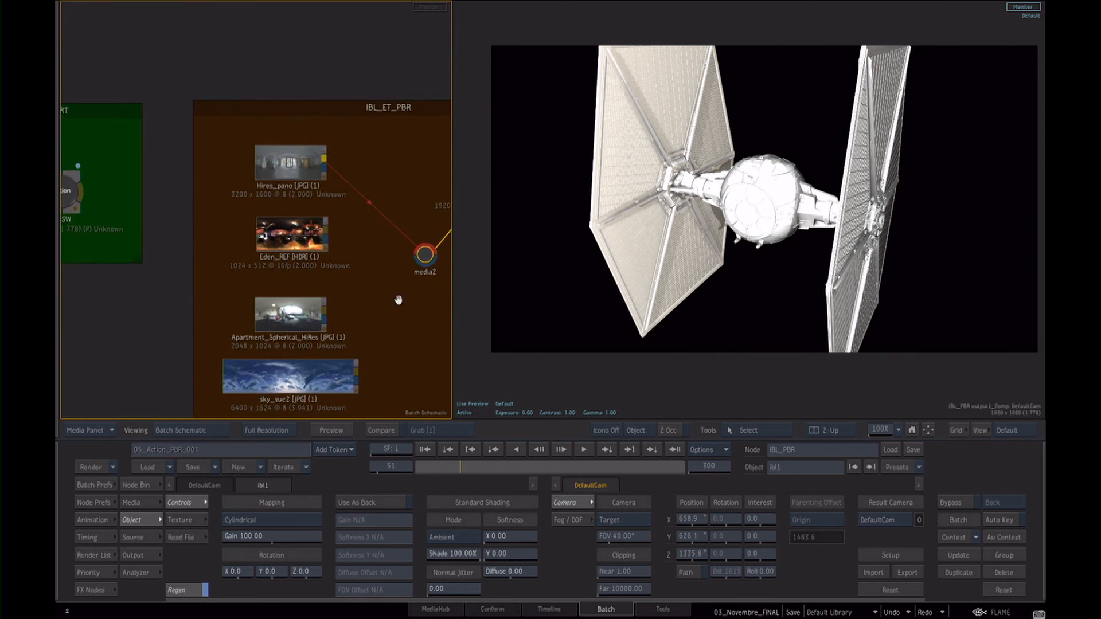
left_click(277, 193)
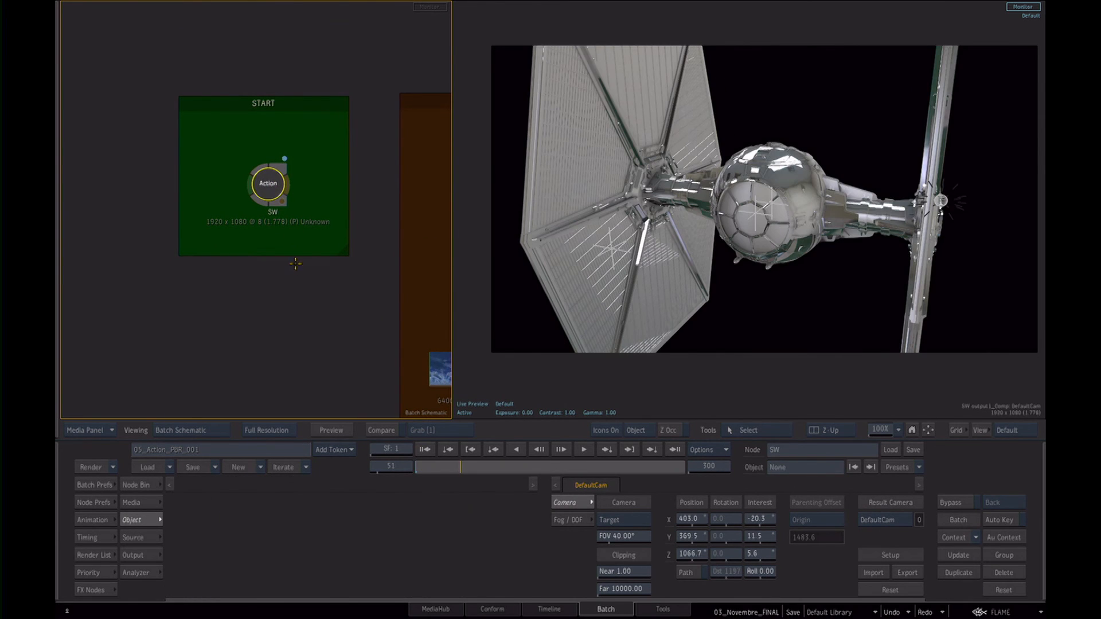
left_click_drag(349, 298, 309, 235)
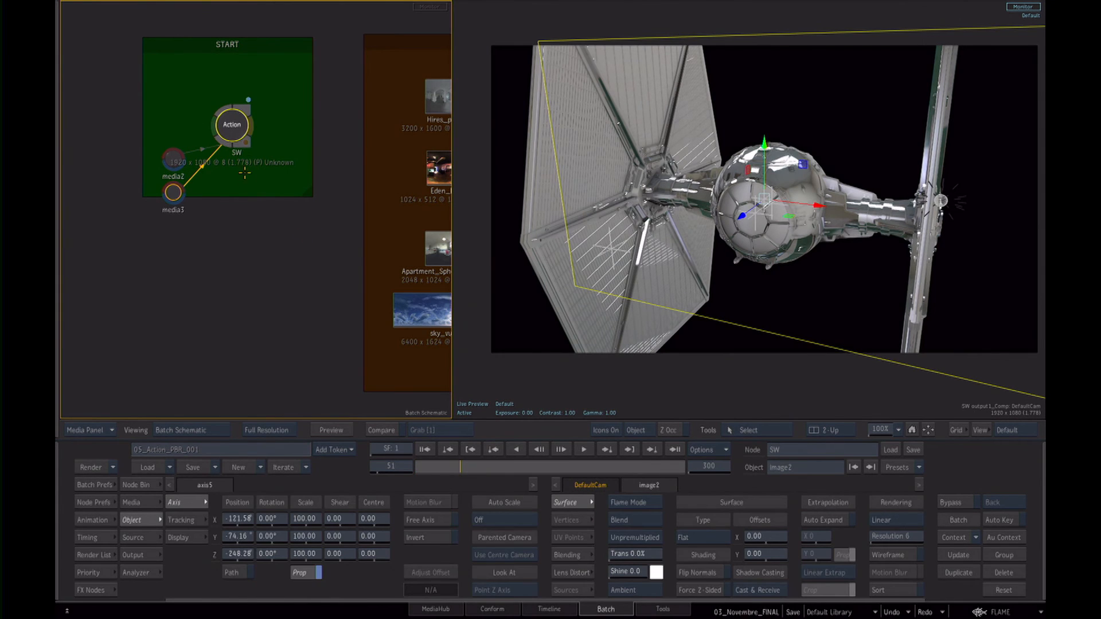
Enlarge the START group frame to make room for source clips beside the SW Action.
left_click_drag(303, 204, 327, 409)
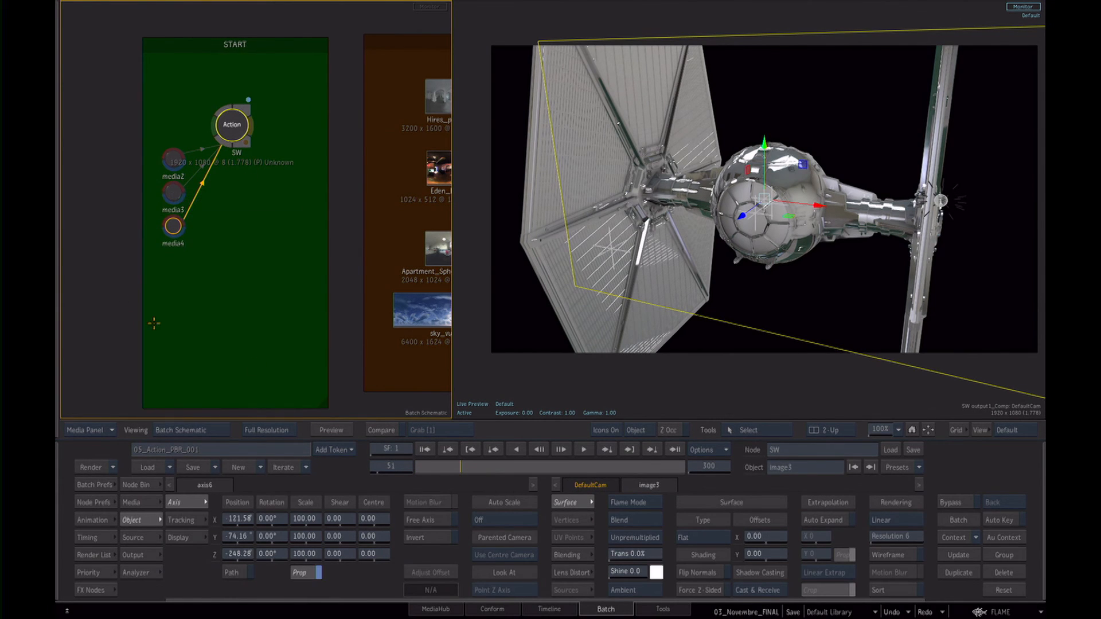
left_click_drag(273, 39, 159, 33)
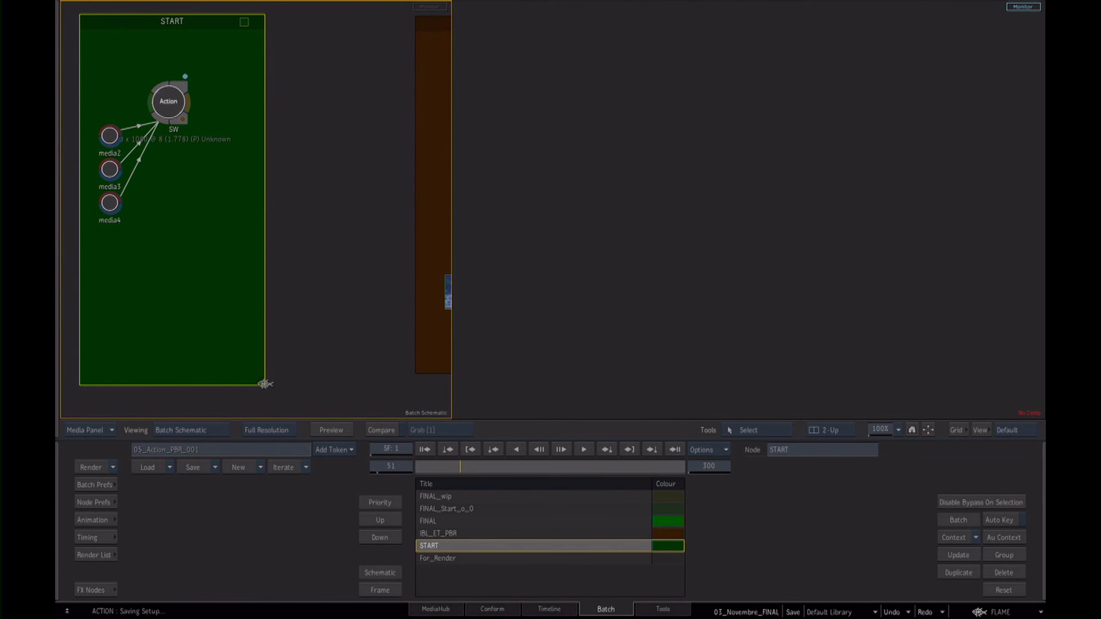
left_click_drag(259, 385, 407, 394)
double_click(167, 102)
left_click_drag(194, 223, 345, 201)
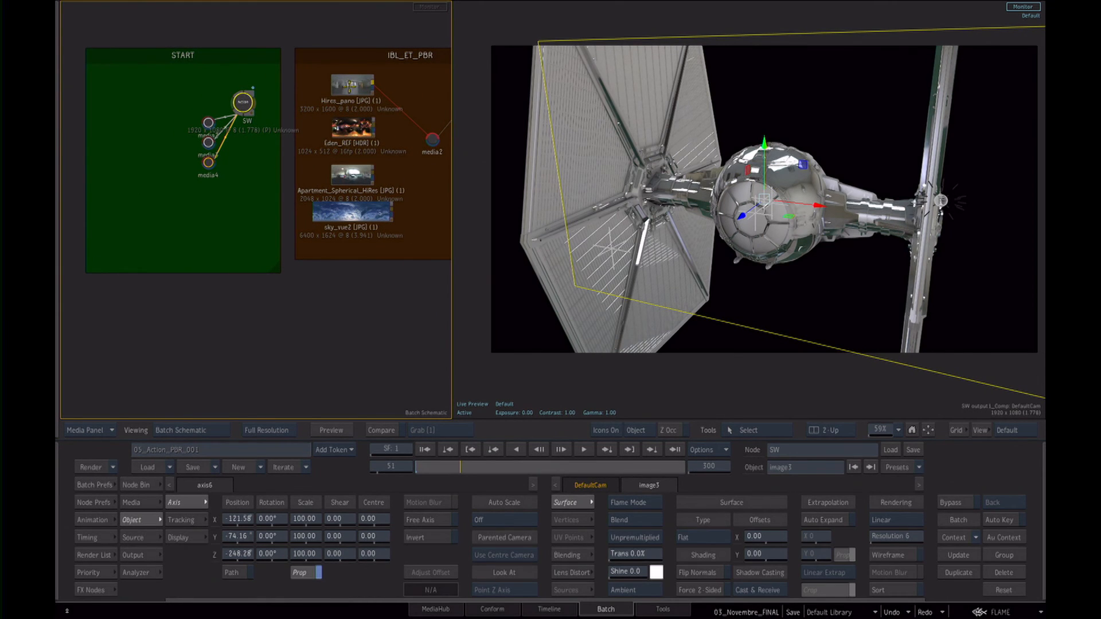
Copy Hires_pano, Eden_REF, Apartment_Spherical_HiRes and sky_vue2 into START and connect them to the SW Action's media2 through media5 inputs.
left_click(354, 125)
left_click(350, 174)
left_click(350, 213)
left_click(352, 86)
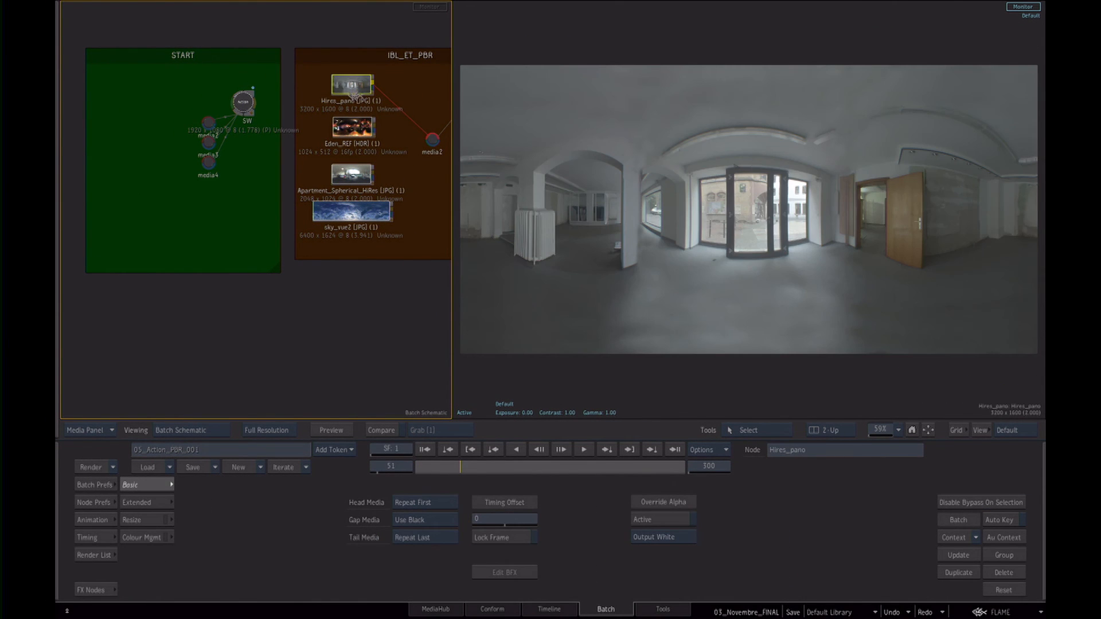
left_click_drag(354, 92, 137, 107)
left_click(237, 166)
left_click_drag(209, 124, 198, 196)
left_click(242, 102)
left_click_drag(208, 122, 205, 235)
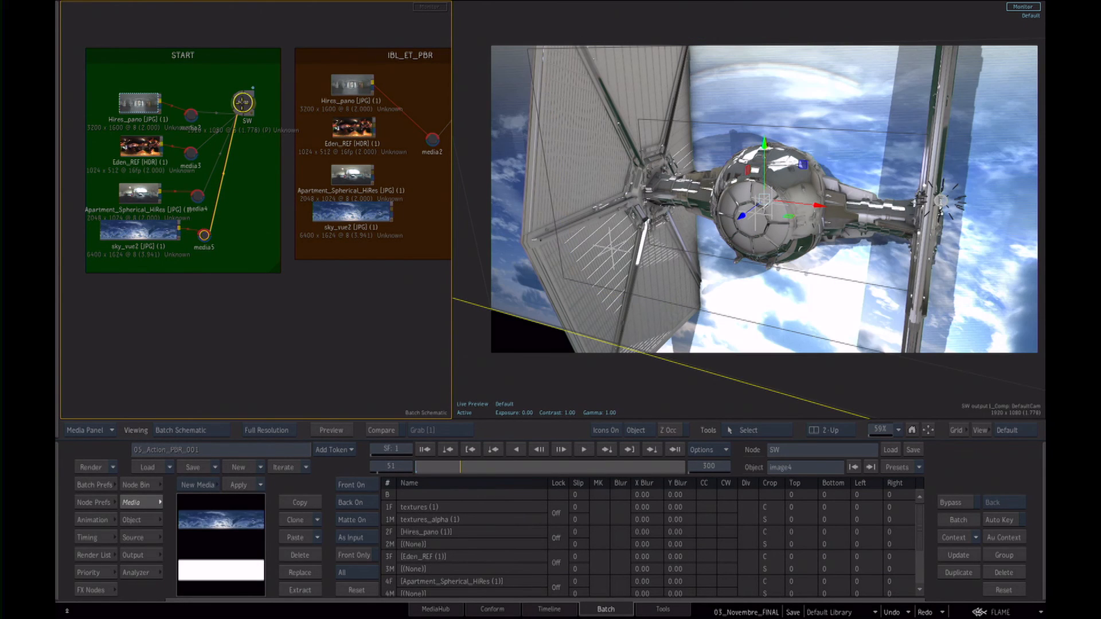
Delete the image surfaces and axes of the four connected clips from the SW Action schematic.
double_click(243, 103)
left_click_drag(326, 269, 339, 267)
left_click_drag(277, 247, 266, 615)
left_click_drag(329, 262, 265, 615)
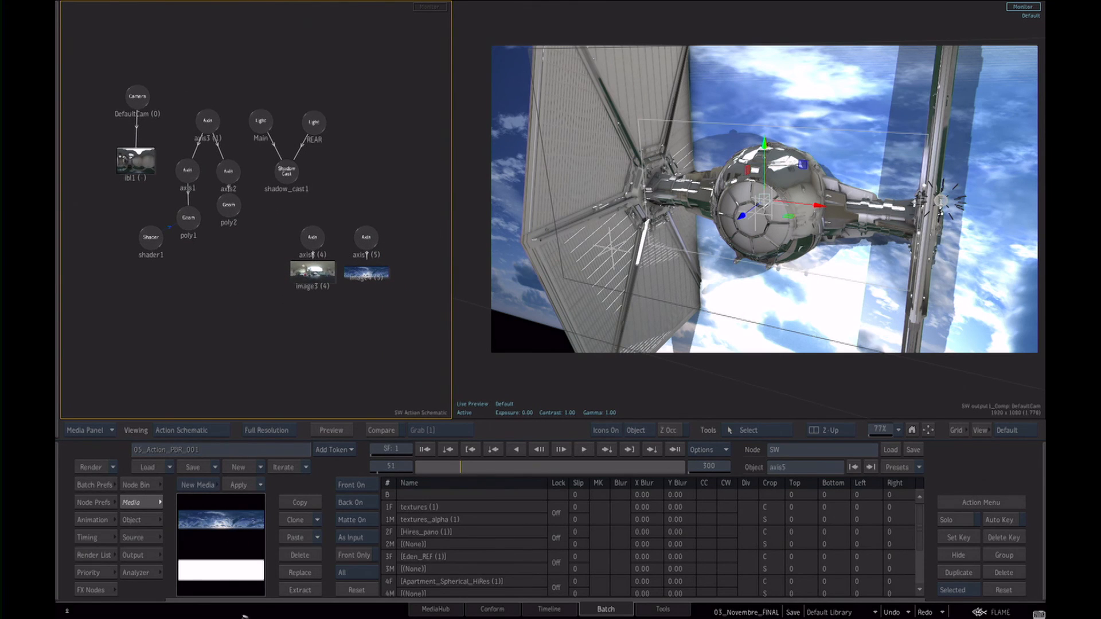
left_click_drag(312, 253, 270, 614)
left_click_drag(364, 229, 308, 616)
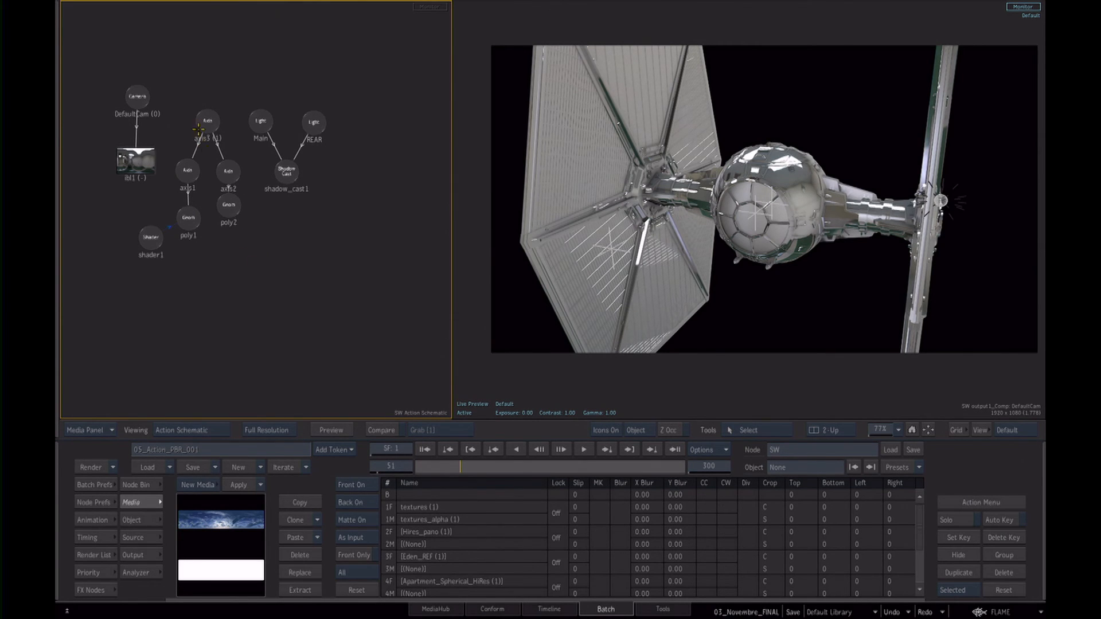
Enable Use As Back for ibl1 so its environment image serves as the scene background.
double_click(138, 153)
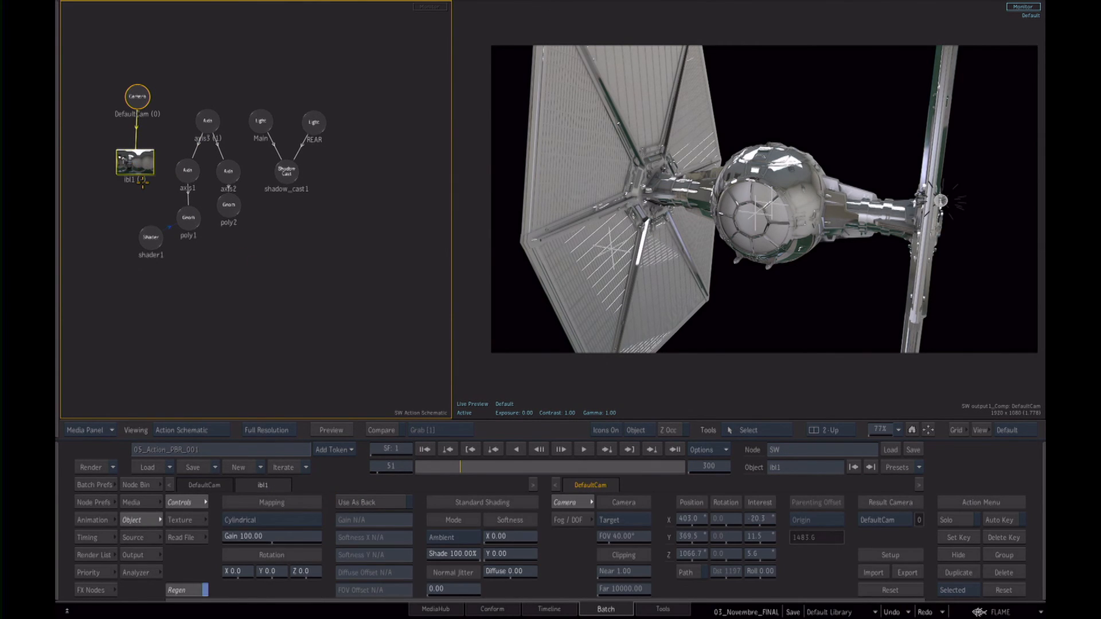
left_click(367, 503)
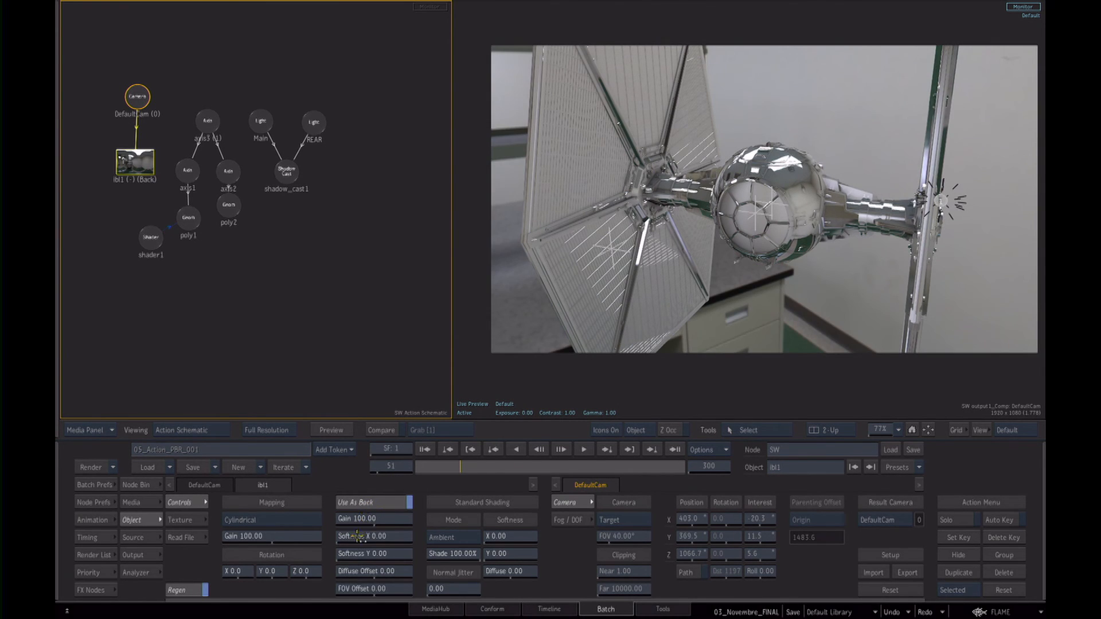
Make the Hires_pano layer the active media in the SW Action's media list.
left_click_drag(750, 232, 707, 279)
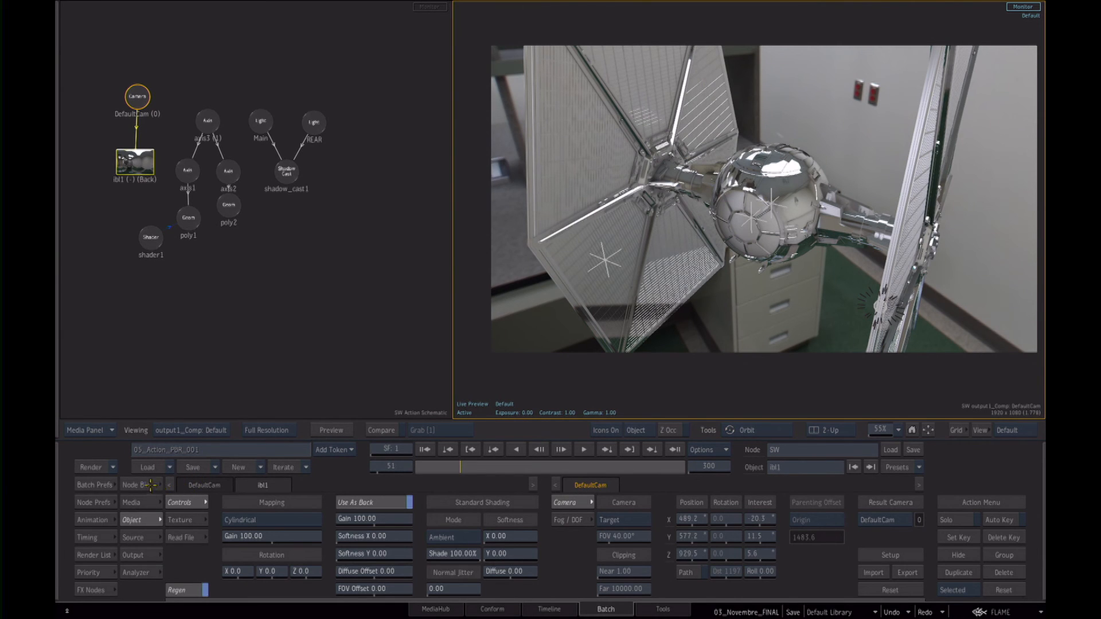
left_click(139, 503)
left_click(294, 285)
key("F4")
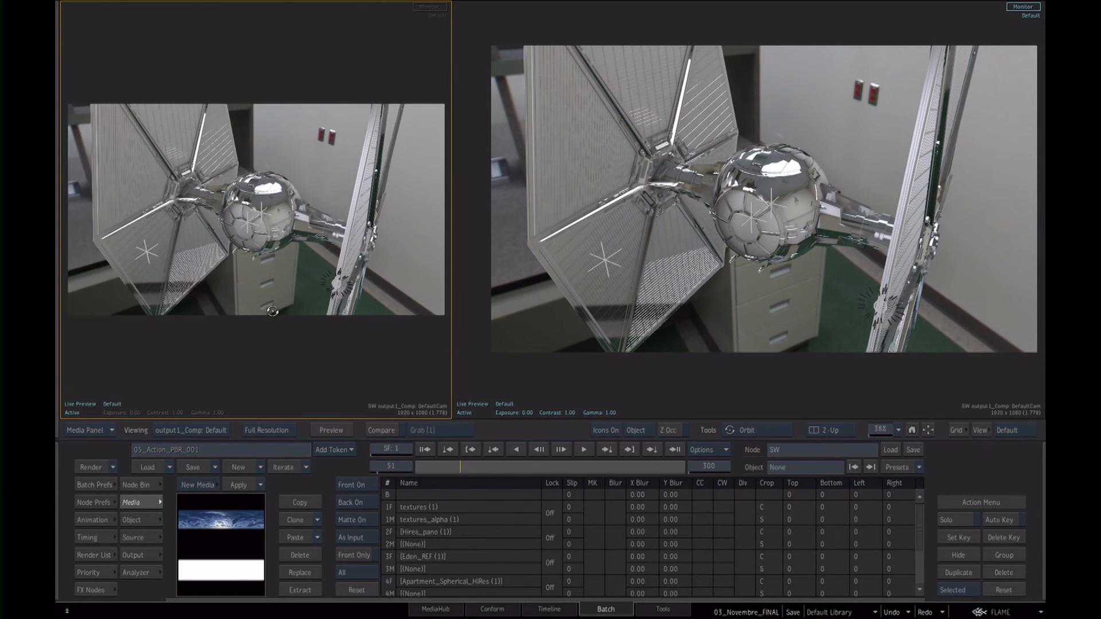
key("grave")
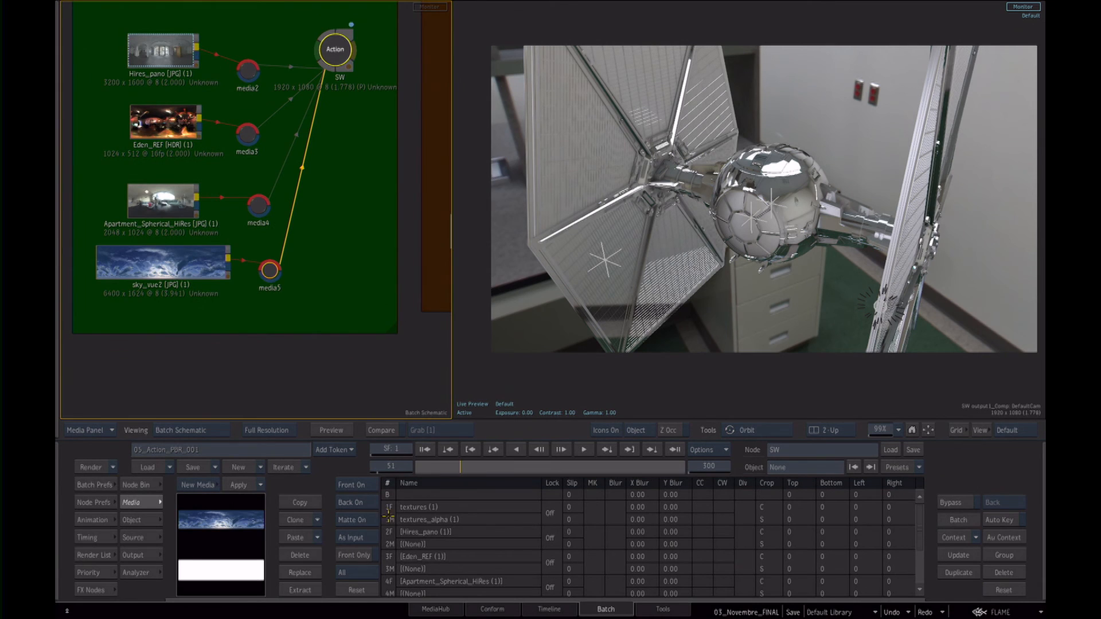
left_click(390, 518)
left_click(389, 538)
key("grave")
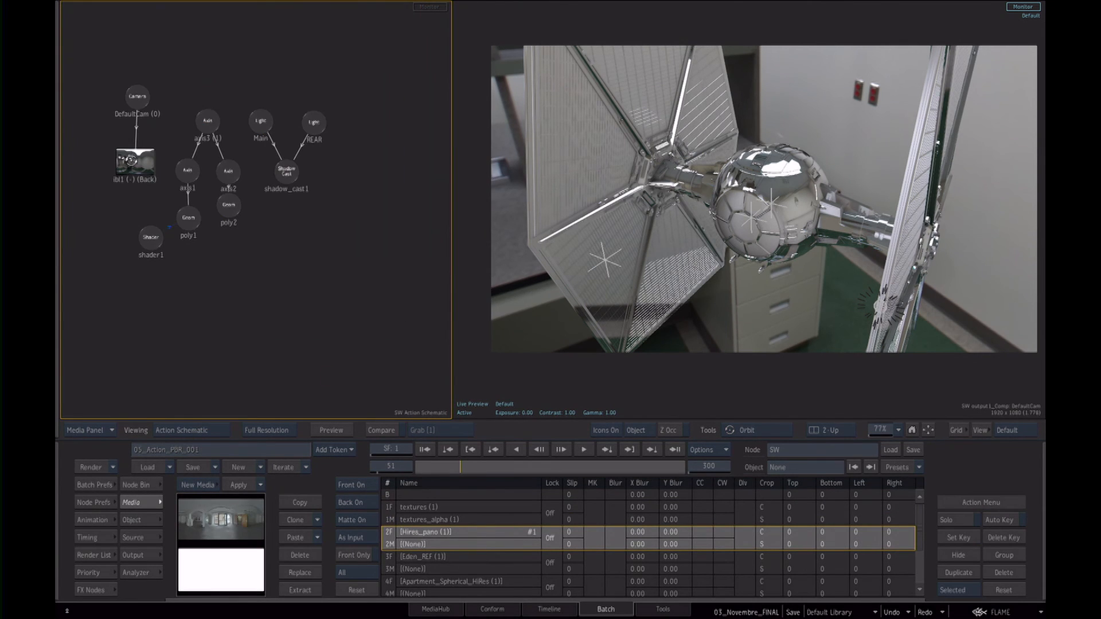
Replace ibl1 with a new IBL node that uses Hires_pano and is parented to DefaultCam.
left_click(132, 158)
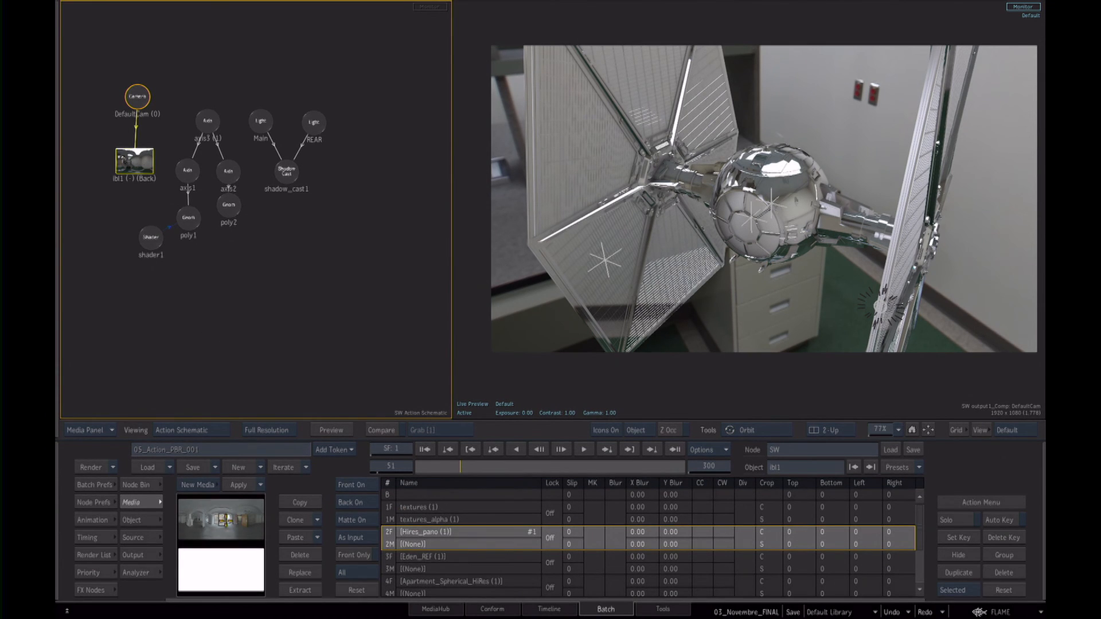
left_click(136, 485)
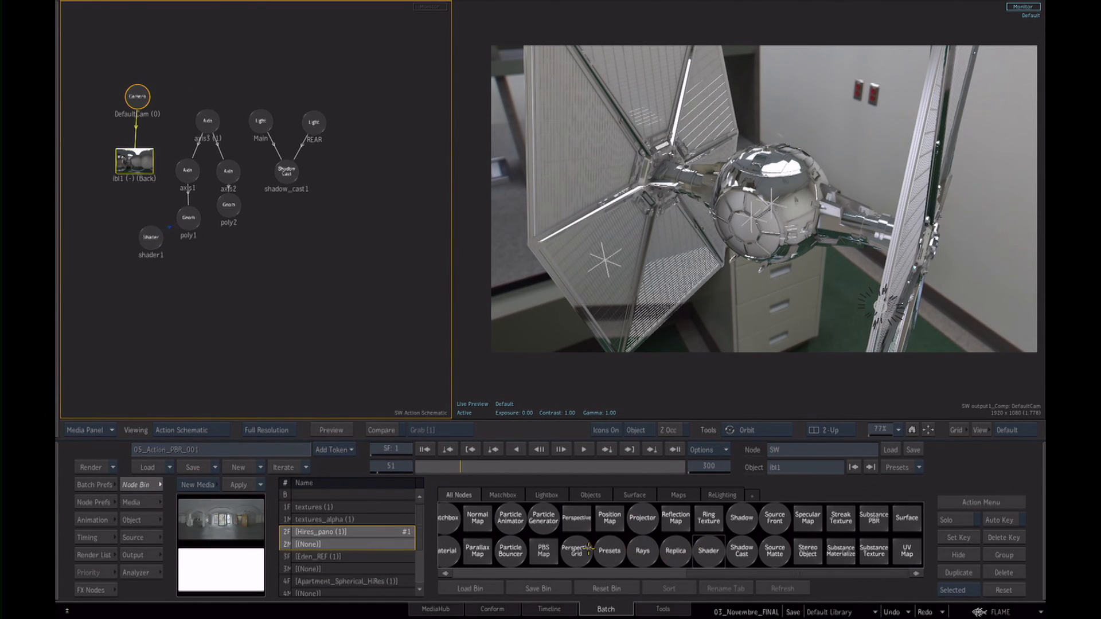
scroll(614, 551, "up", 5)
left_click_drag(680, 550, 91, 211)
left_click_drag(136, 96, 94, 192)
left_click_drag(134, 161, 195, 615)
left_click(746, 260)
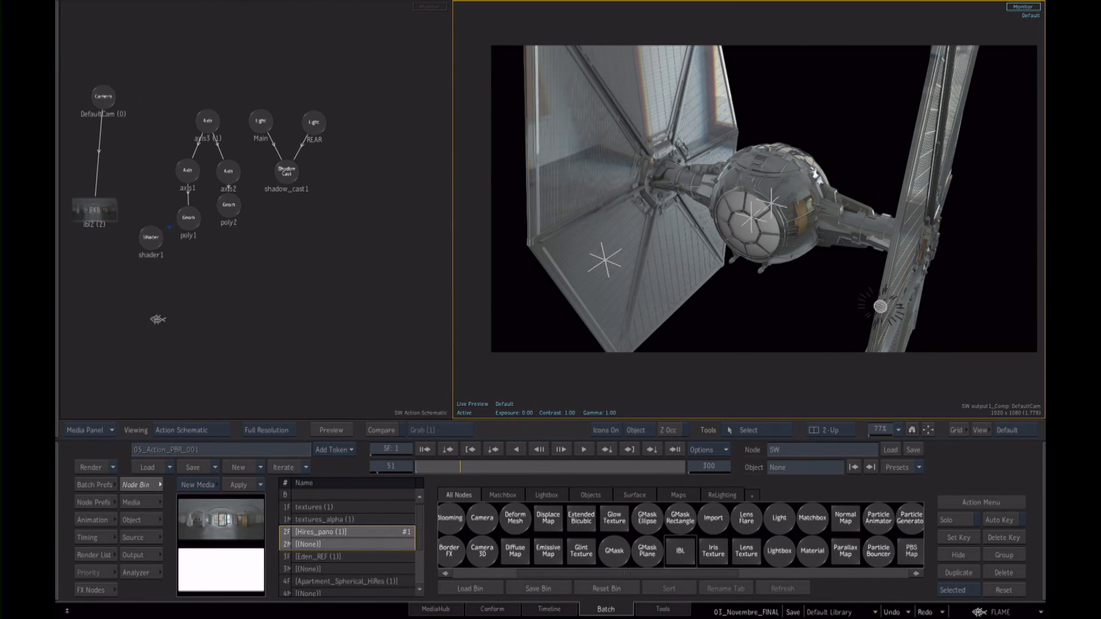
Enable Use As Back for the Hires_pano IBL so that its panorama fills the scene background.
left_click(95, 210)
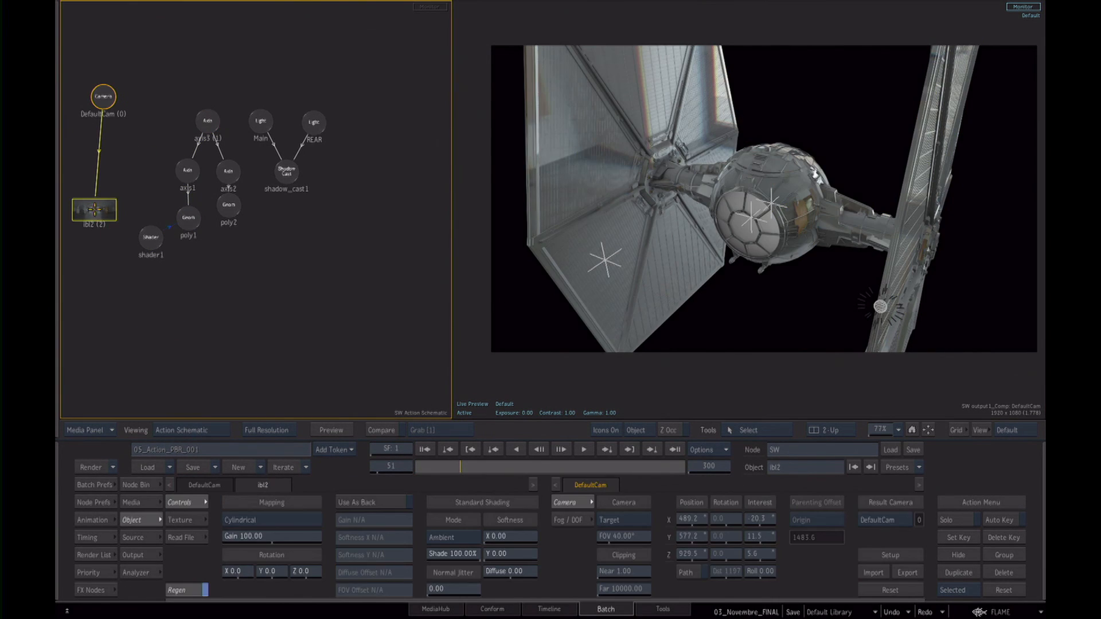
left_click(367, 502)
left_click_drag(729, 223, 849, 231)
Return to the Batch schematic and move the Hires_pano and Eden_REF clips up and away from their media nodes.
left_click(307, 295)
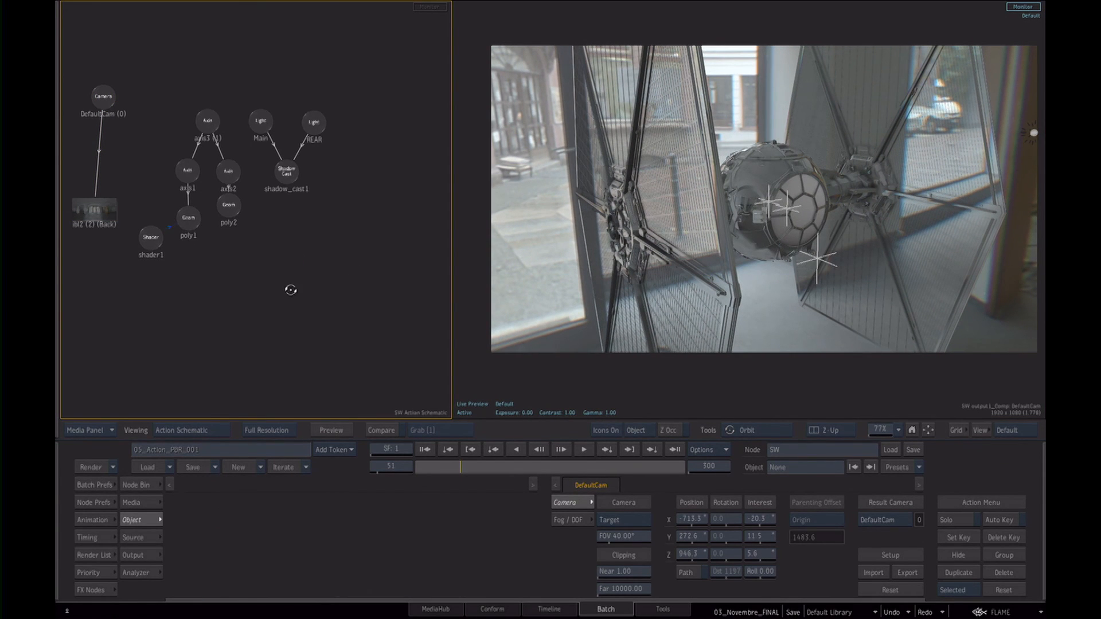
key("Escape")
left_click_drag(340, 288, 322, 290)
left_click_drag(316, 204, 325, 211)
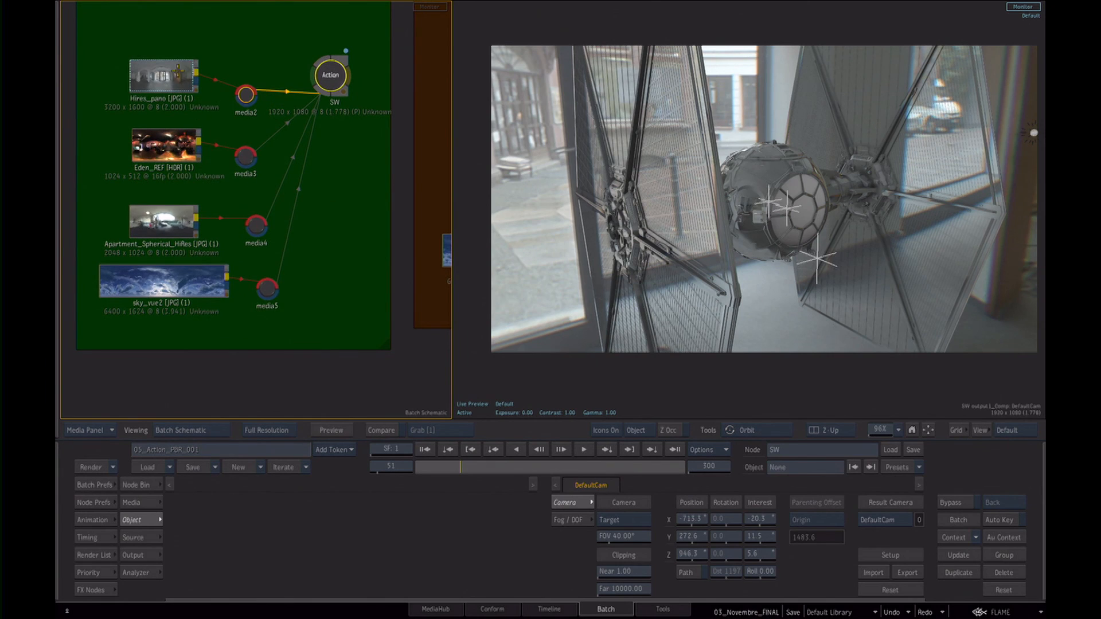
left_click_drag(165, 74, 152, 54)
left_click_drag(167, 143, 138, 120)
Set the SW Action node as Context 1.
left_click(331, 68)
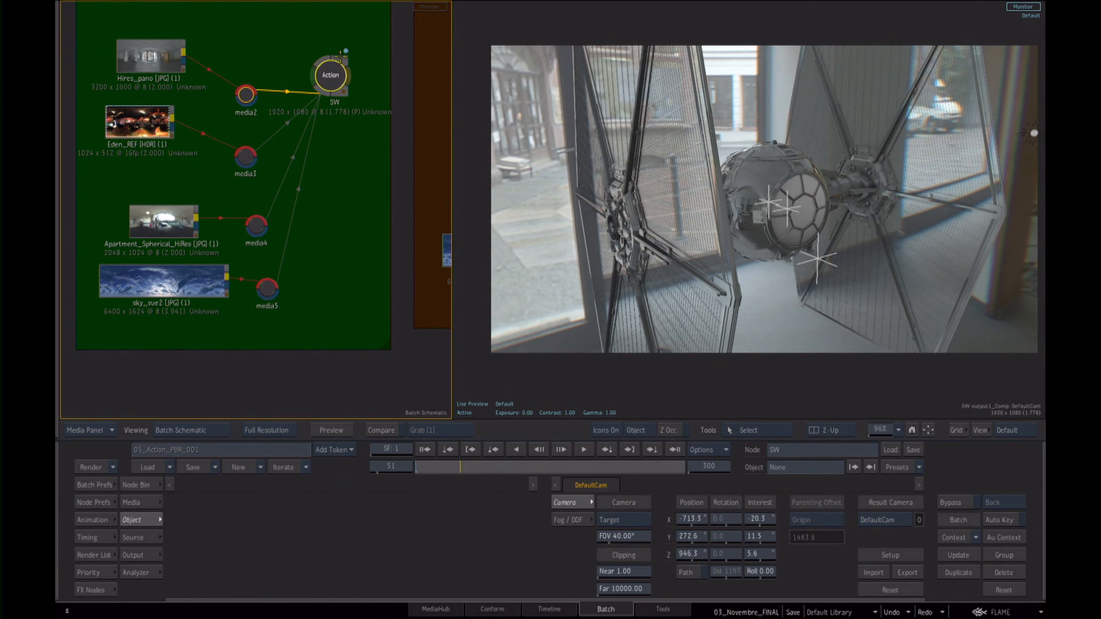
right_click(333, 82)
mouse_move(387, 212)
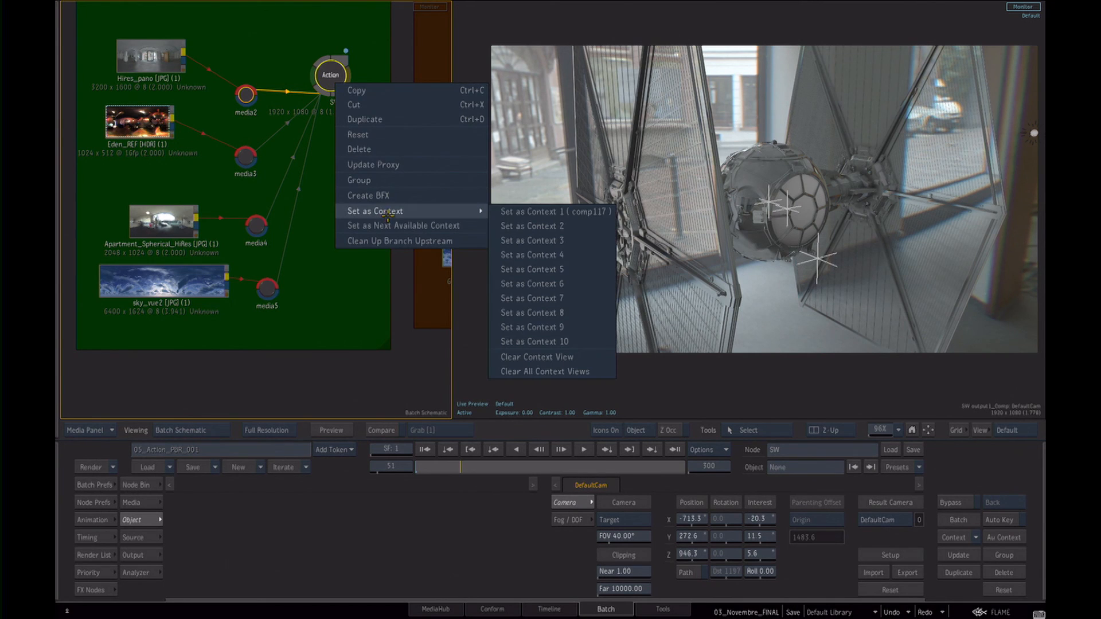
left_click(527, 211)
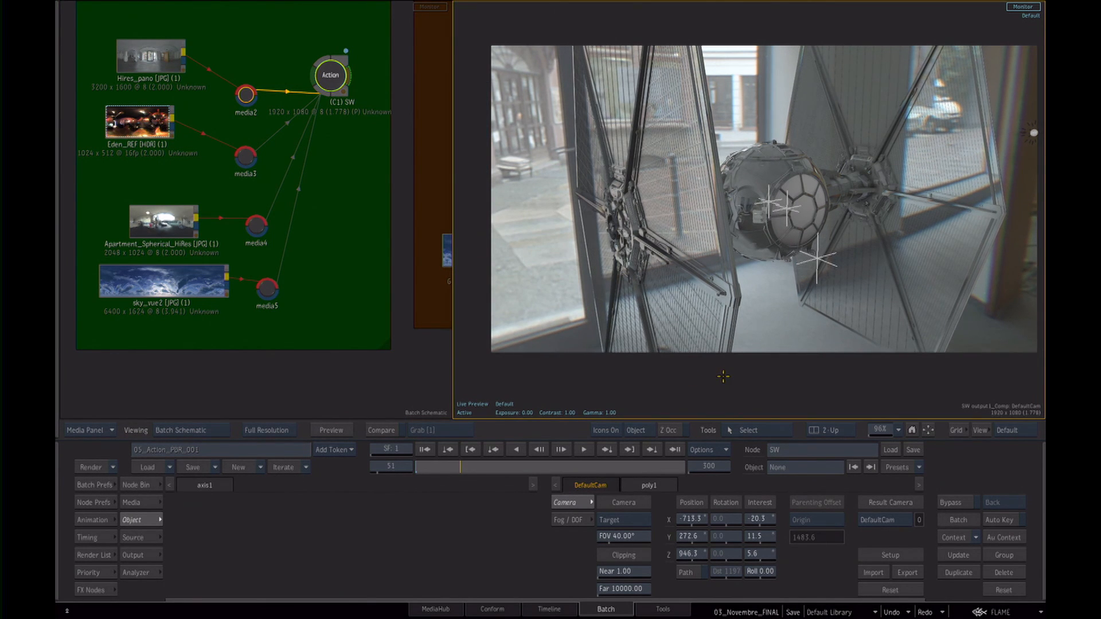
View Context 1 and shift the poly1 geometry's axis to a Z position of 432.36.
left_click(705, 277)
key("1")
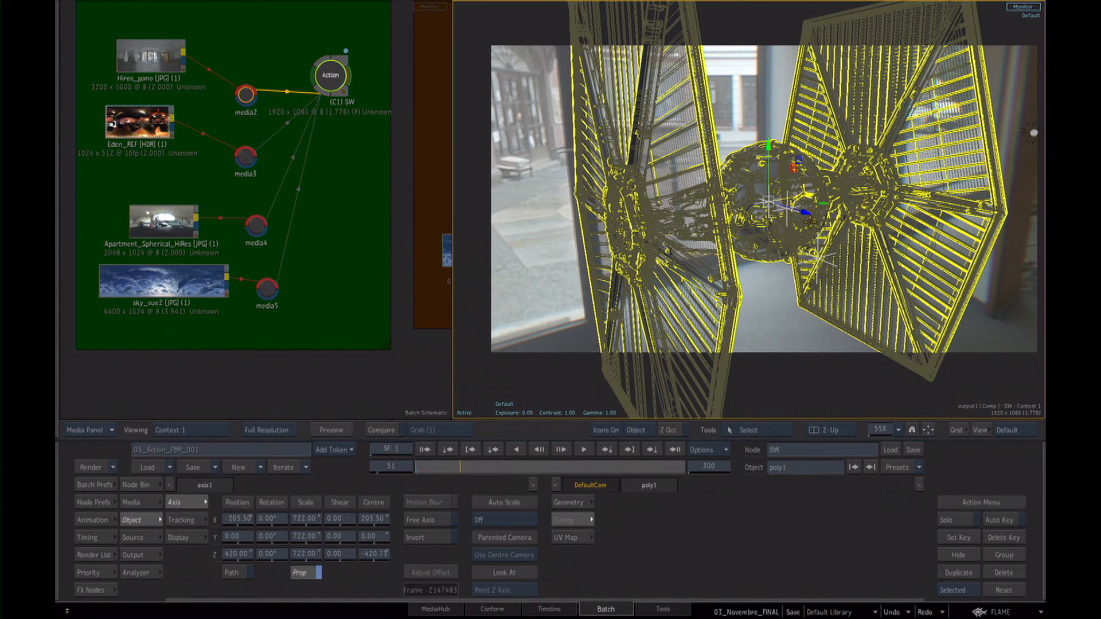
left_click_drag(806, 212, 808, 213)
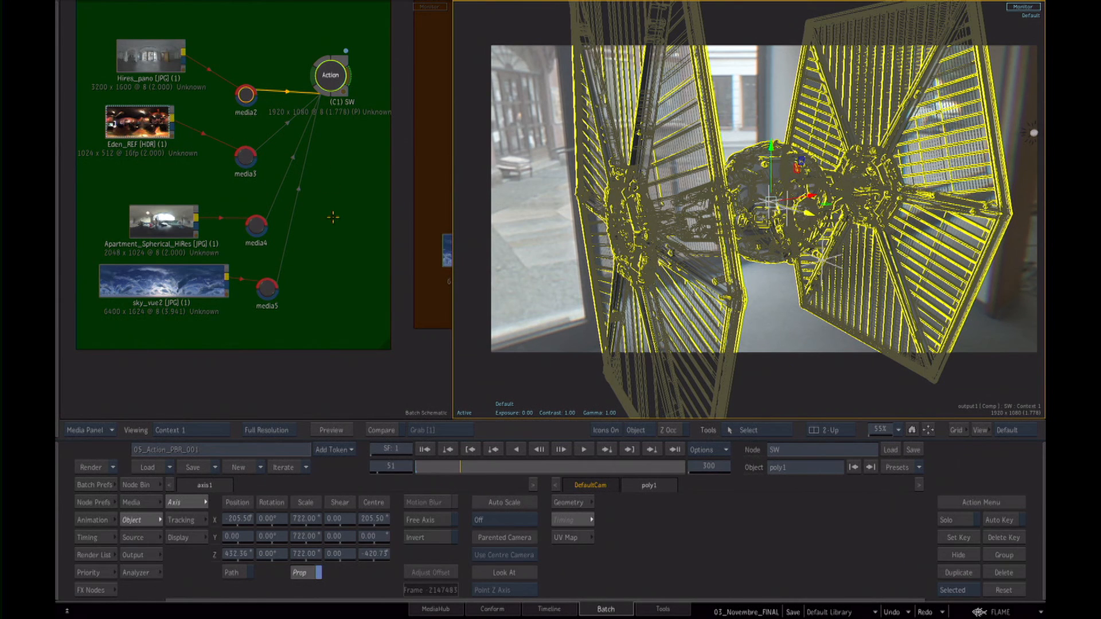
left_click(325, 244)
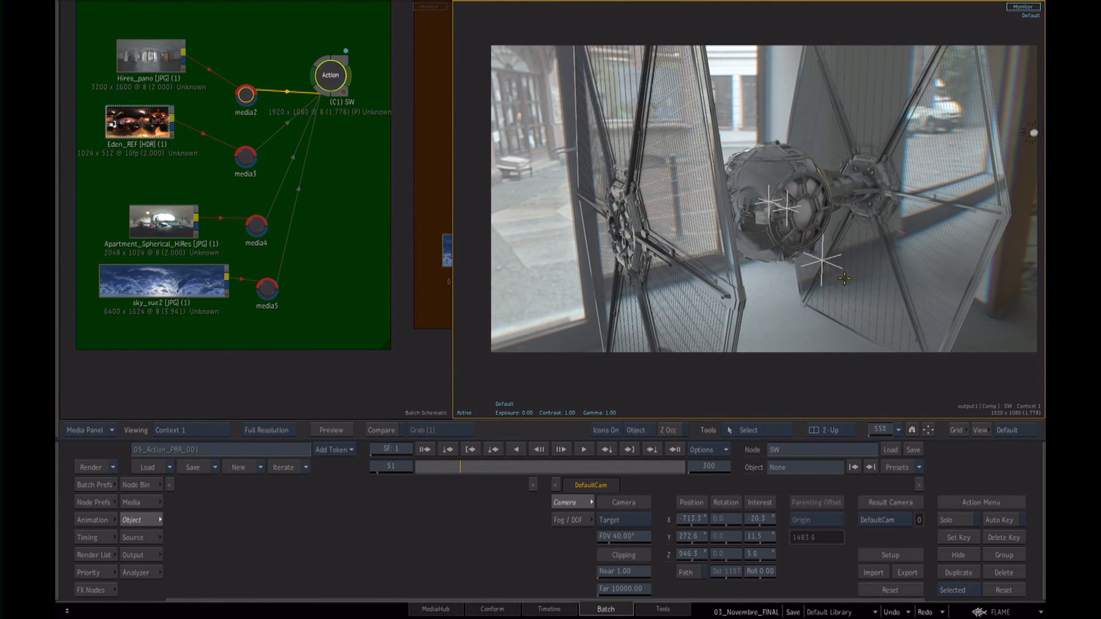
Add a Blur node after the SW Action and set its front width and height to 5.50.
left_click_drag(320, 272, 333, 218)
left_click_drag(336, 120, 299, 130)
mouse_move(319, 515)
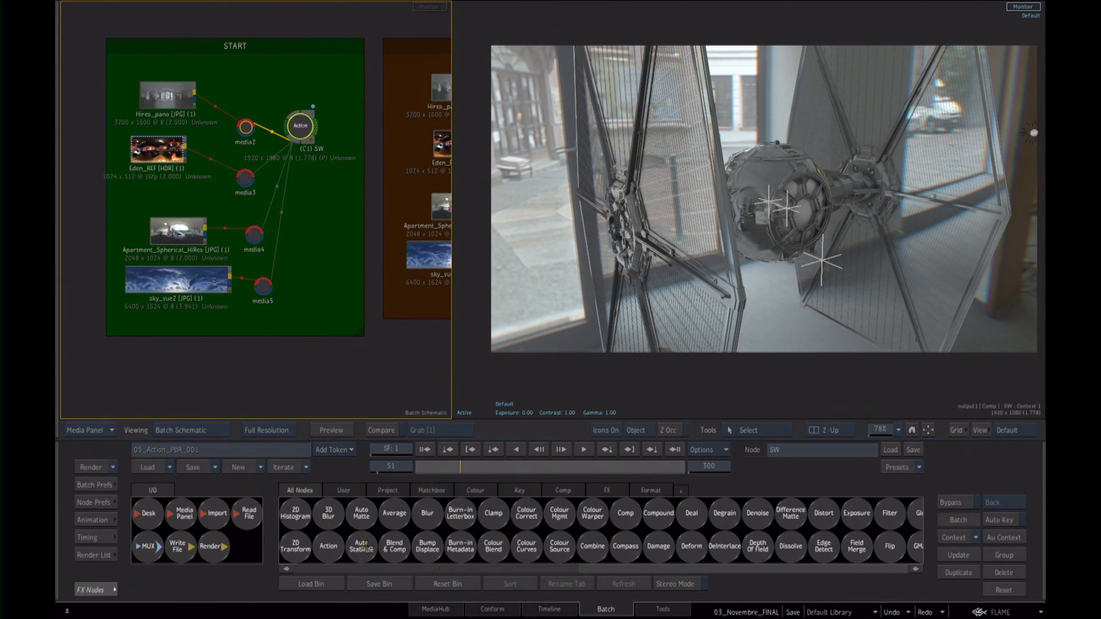
left_click_drag(428, 514, 341, 194)
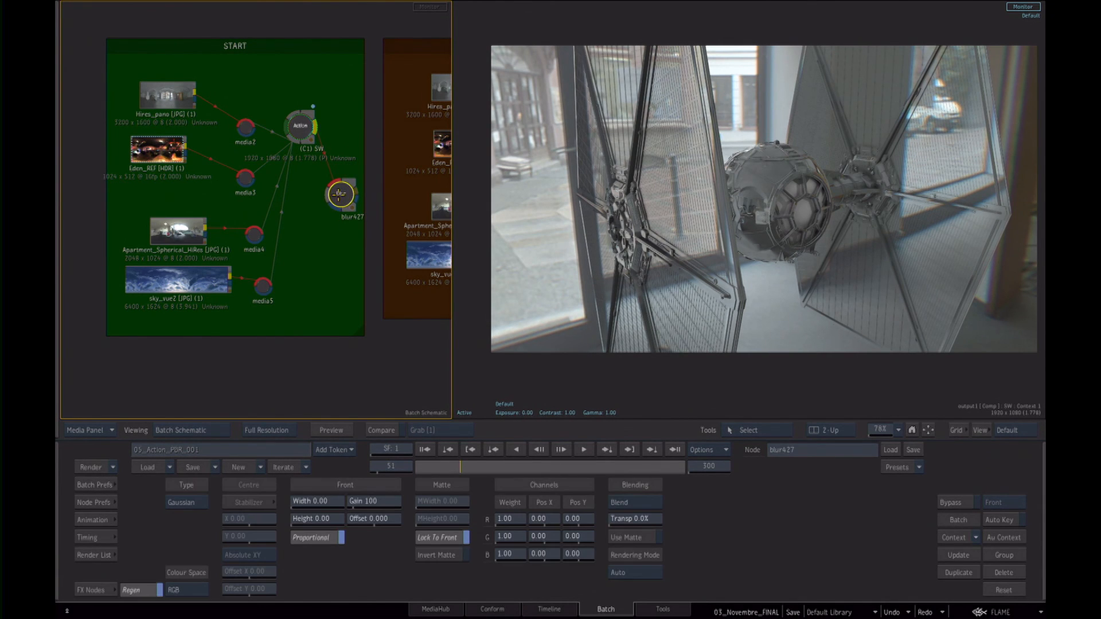
left_click_drag(310, 501, 344, 501)
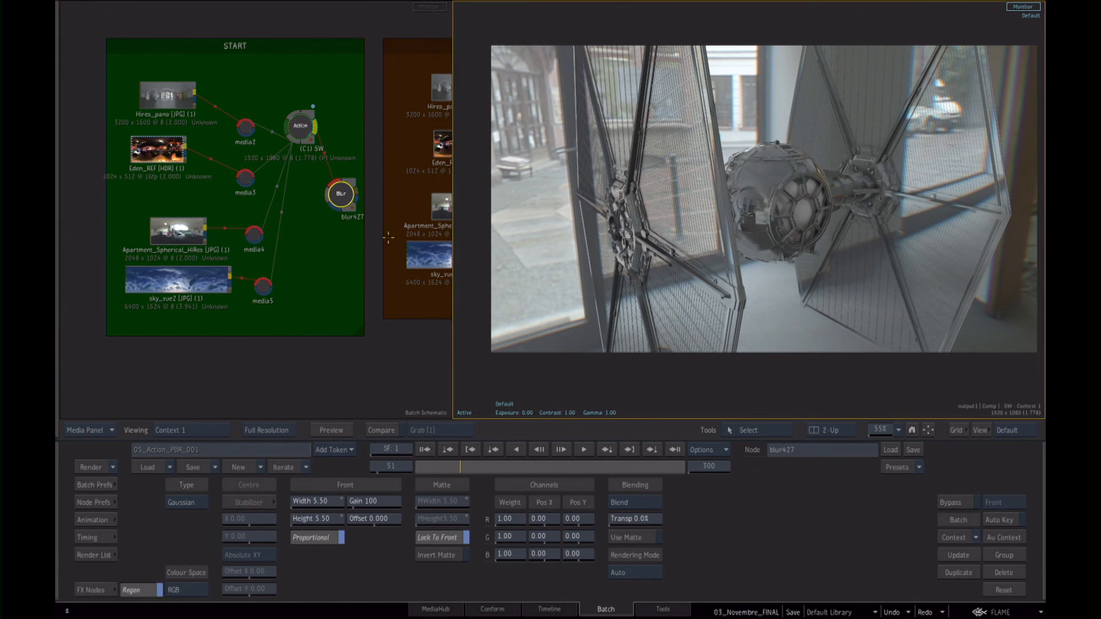
Set the Blur node as Context 2 and view that context.
right_click(340, 194)
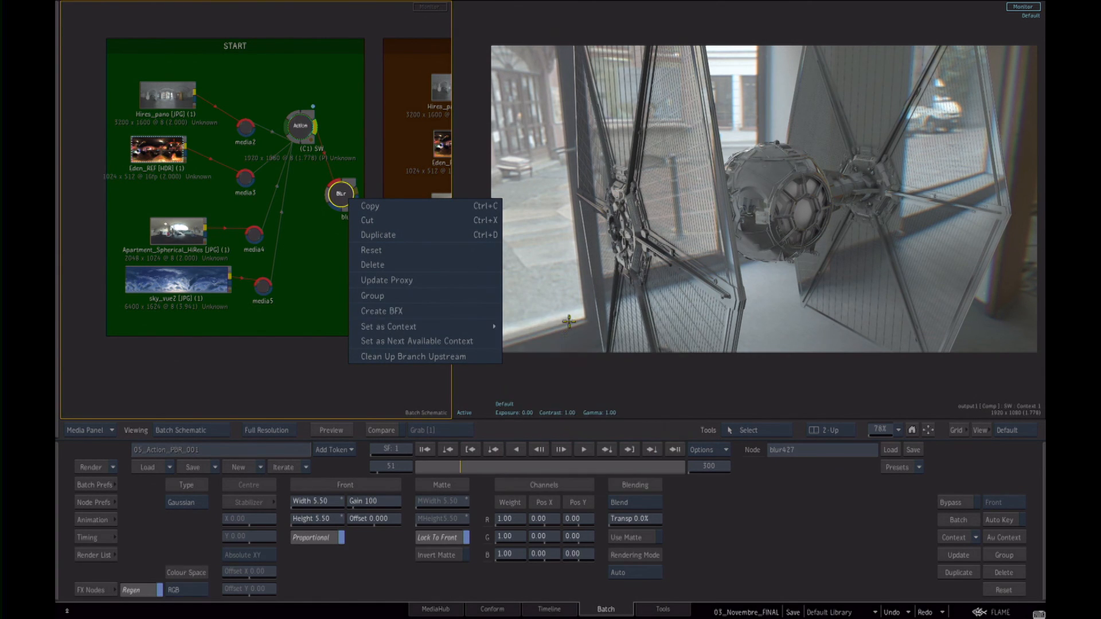
mouse_move(488, 326)
left_click(546, 341)
left_click(773, 379)
key("2")
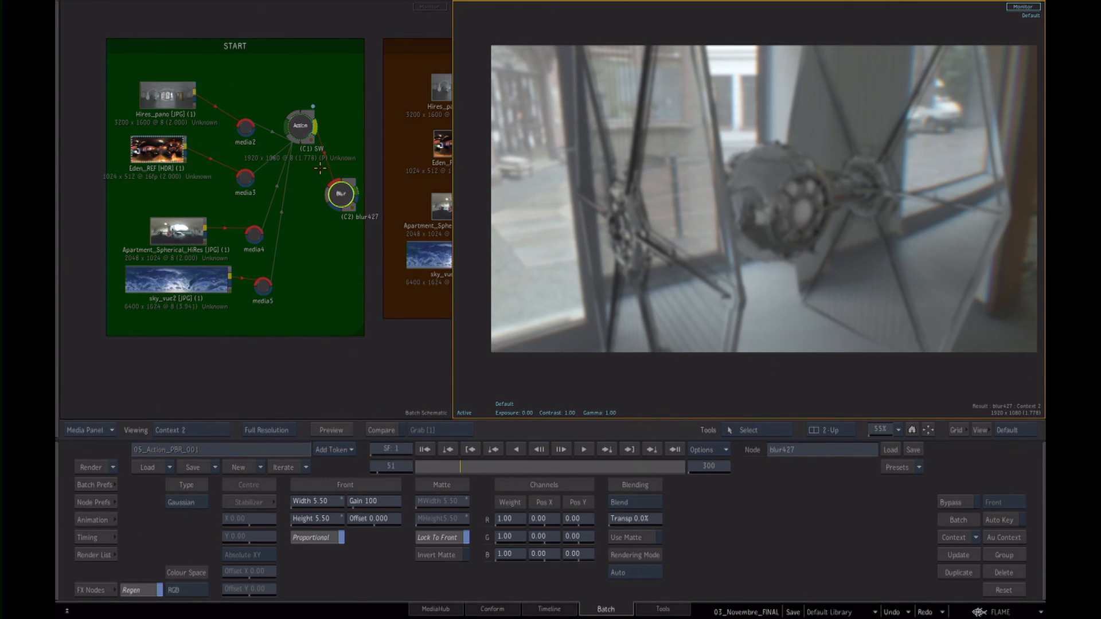
left_click_drag(339, 195, 336, 197)
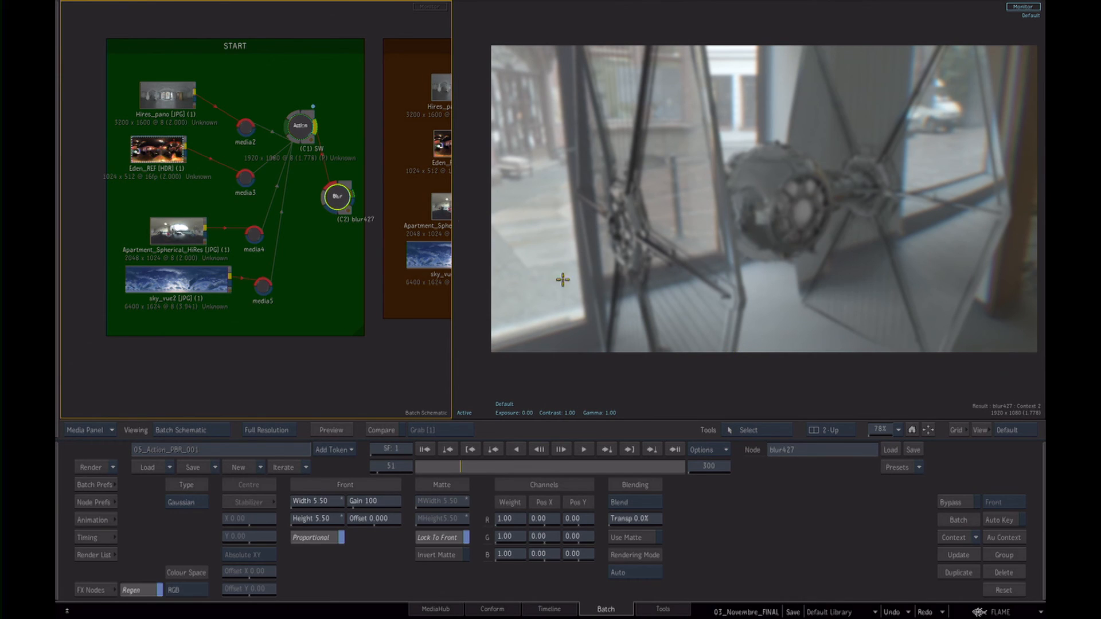
Open the SW Action schematic, select axis3 and set the icon display to Group Off.
left_click(301, 125)
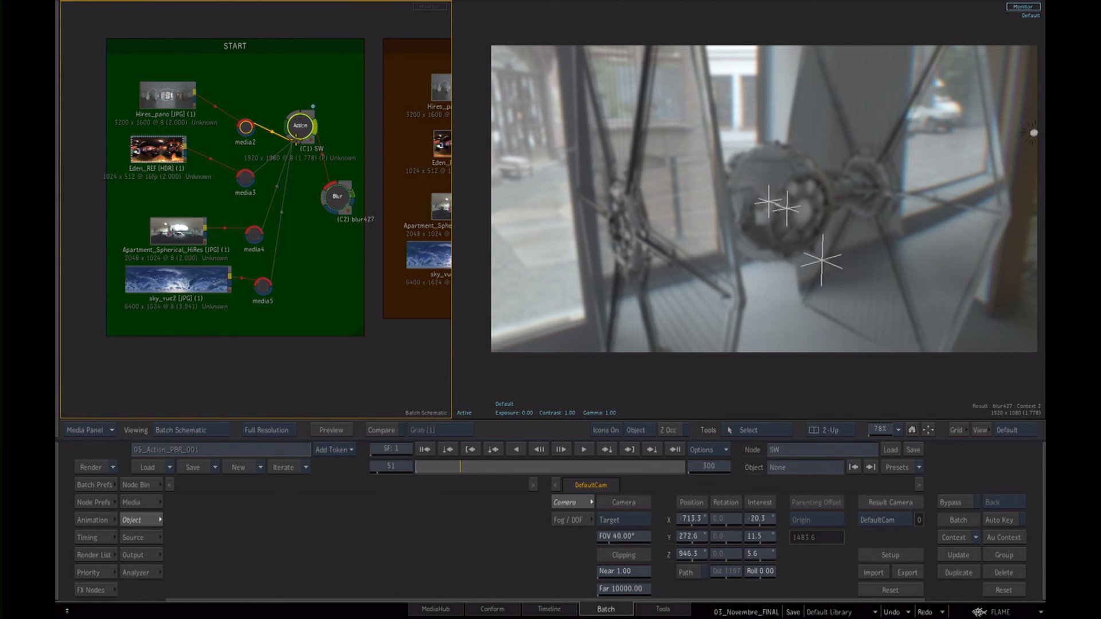
double_click(300, 127)
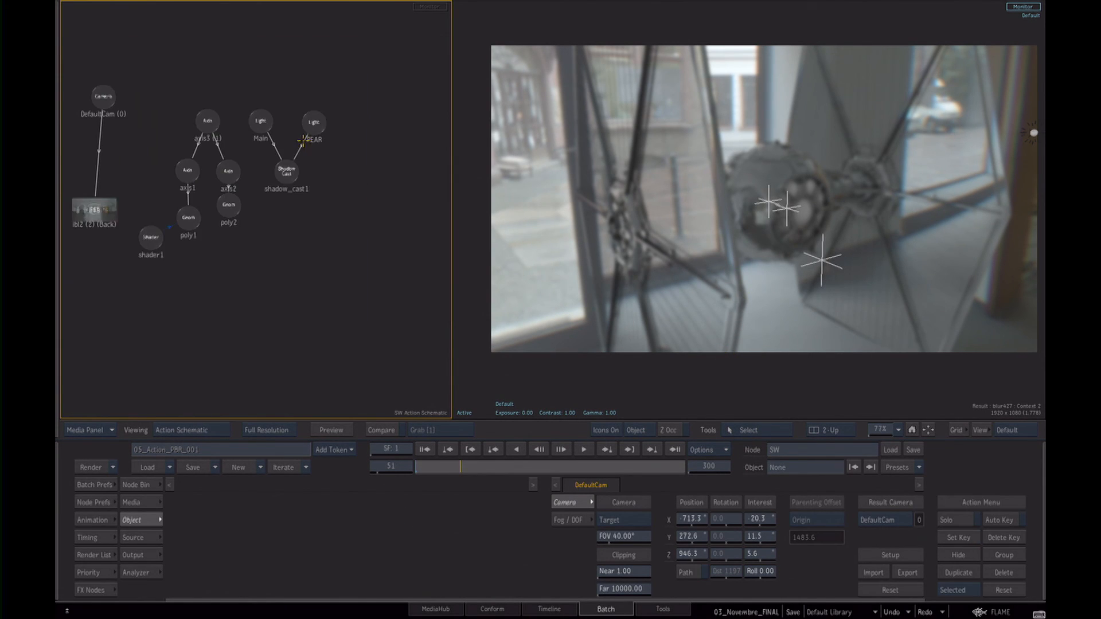
left_click(207, 122)
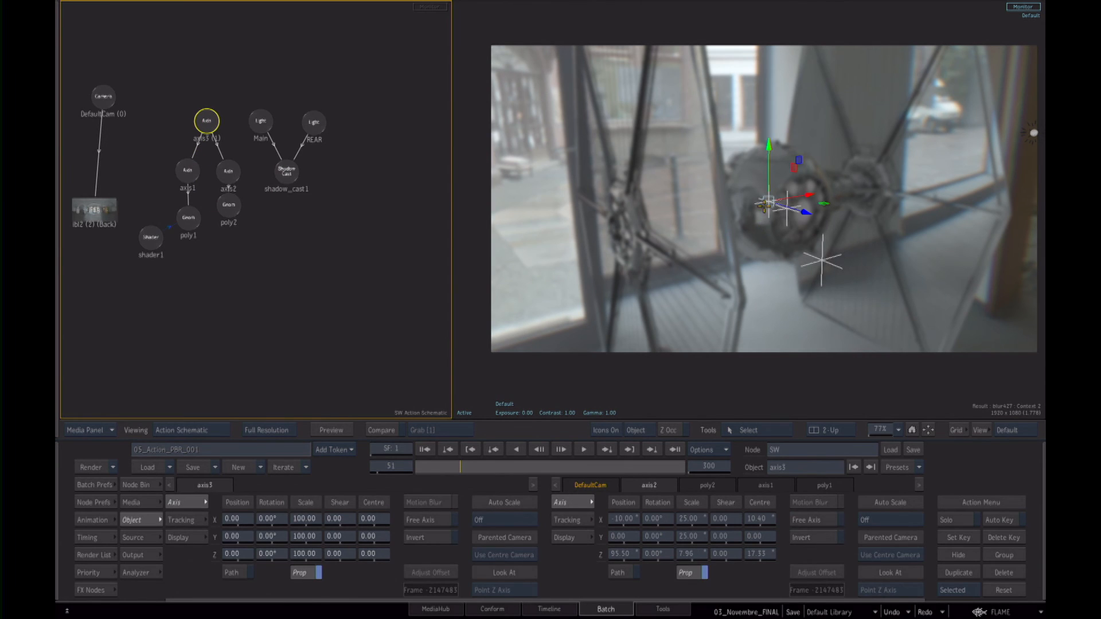
left_click_drag(284, 227, 310, 238)
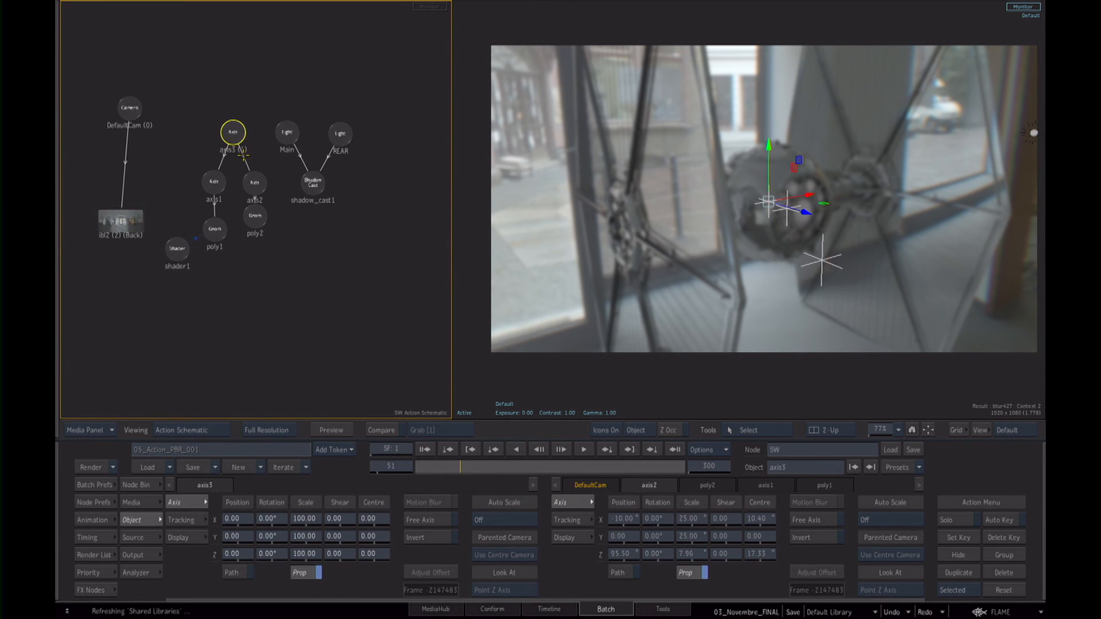
left_click(611, 432)
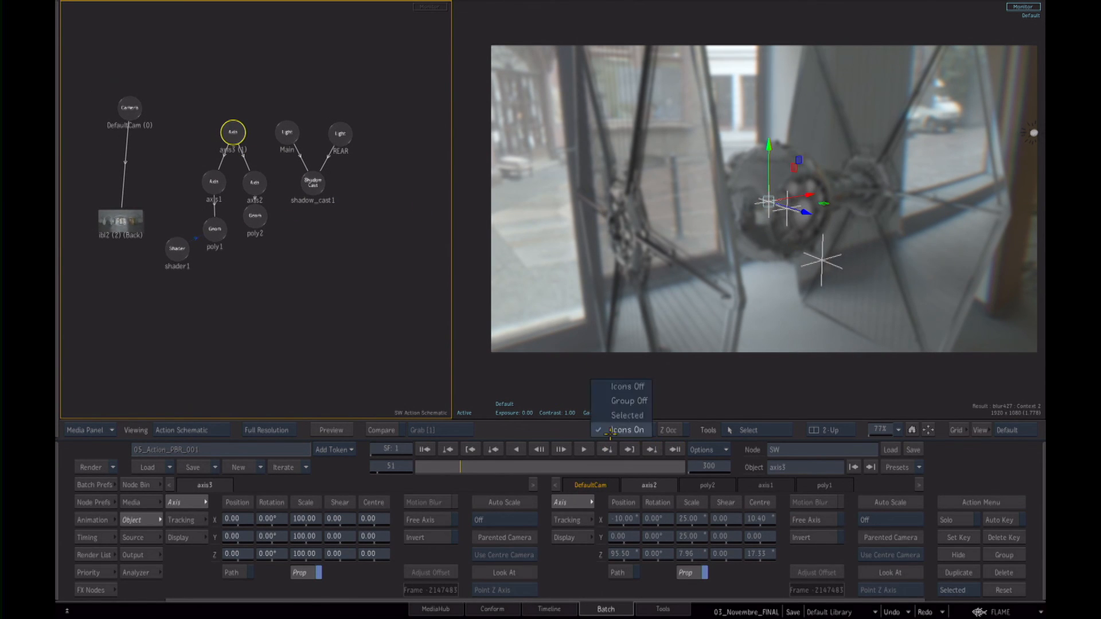
left_click(629, 401)
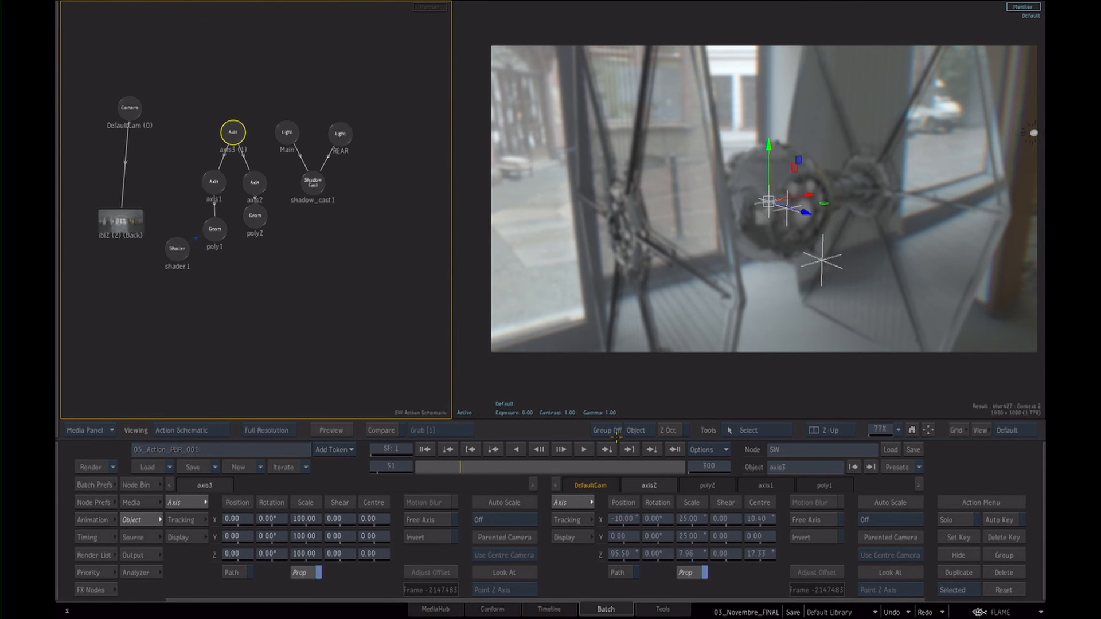
Move axis3 to an X position of -98.25 in the context view and return to the Batch schematic.
left_click_drag(823, 182, 829, 215)
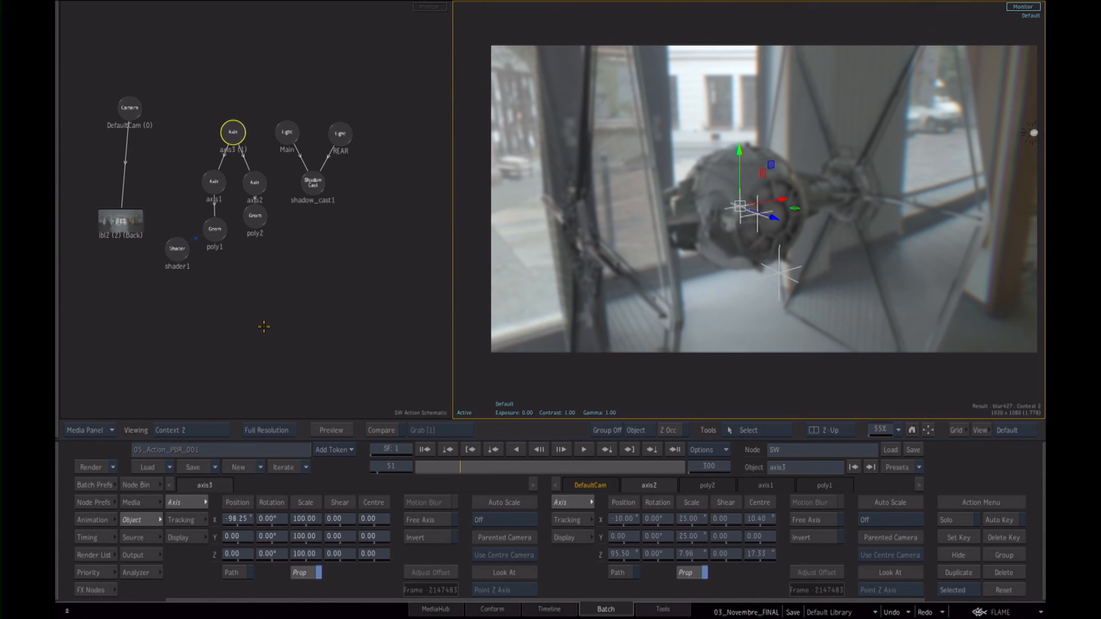
left_click(302, 284)
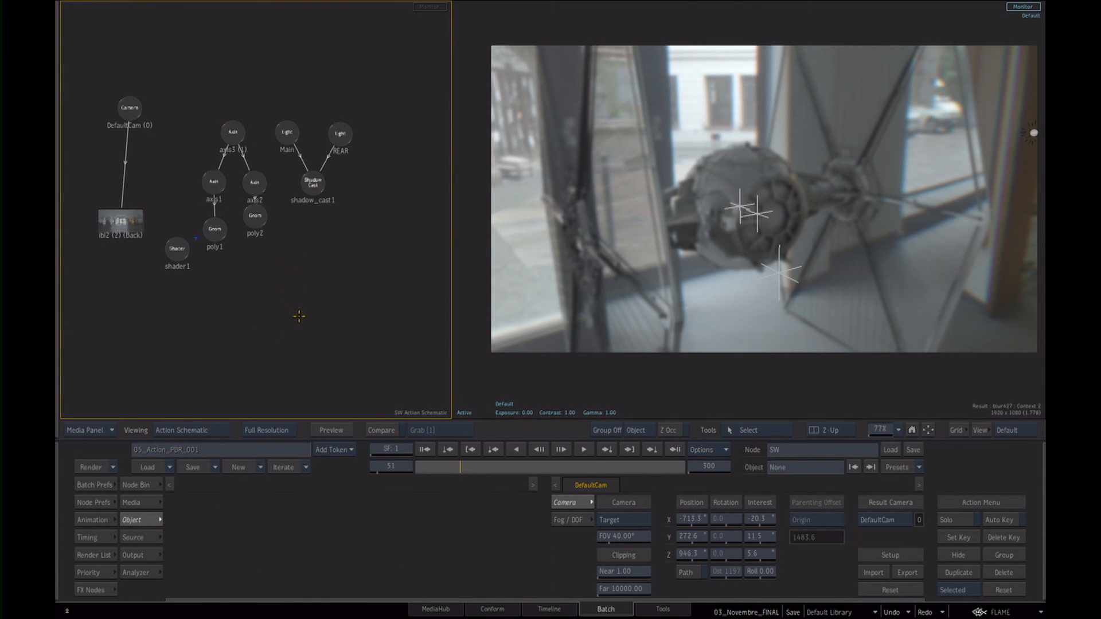
key("Escape")
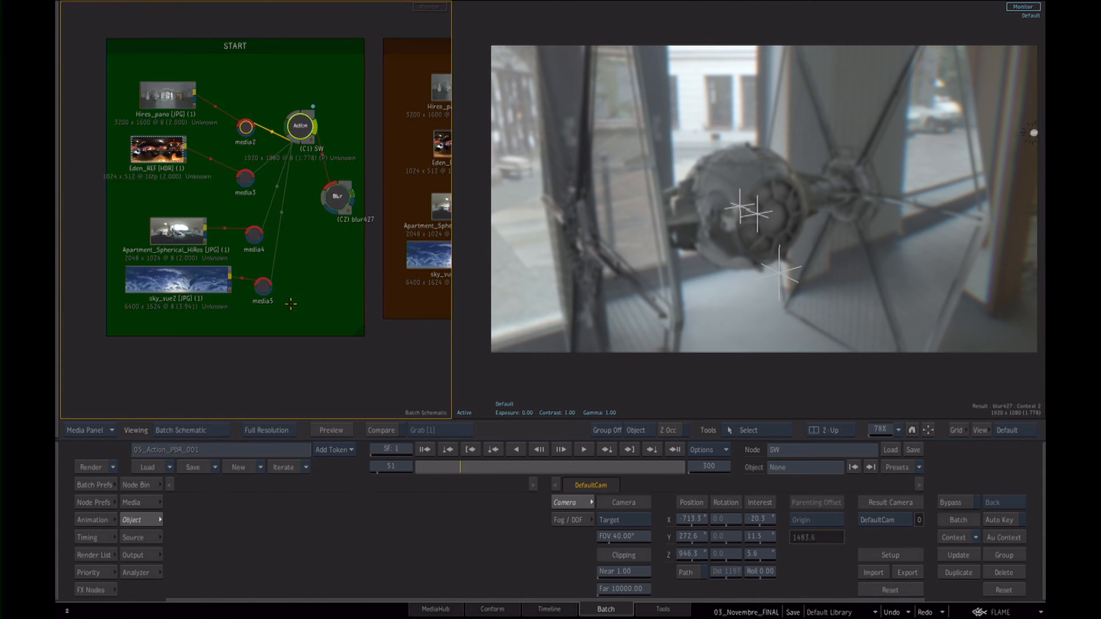
Delete the Blur node and switch the viewer back to Context 1 of the SW Action.
left_click_drag(336, 196, 339, 295)
key("Delete")
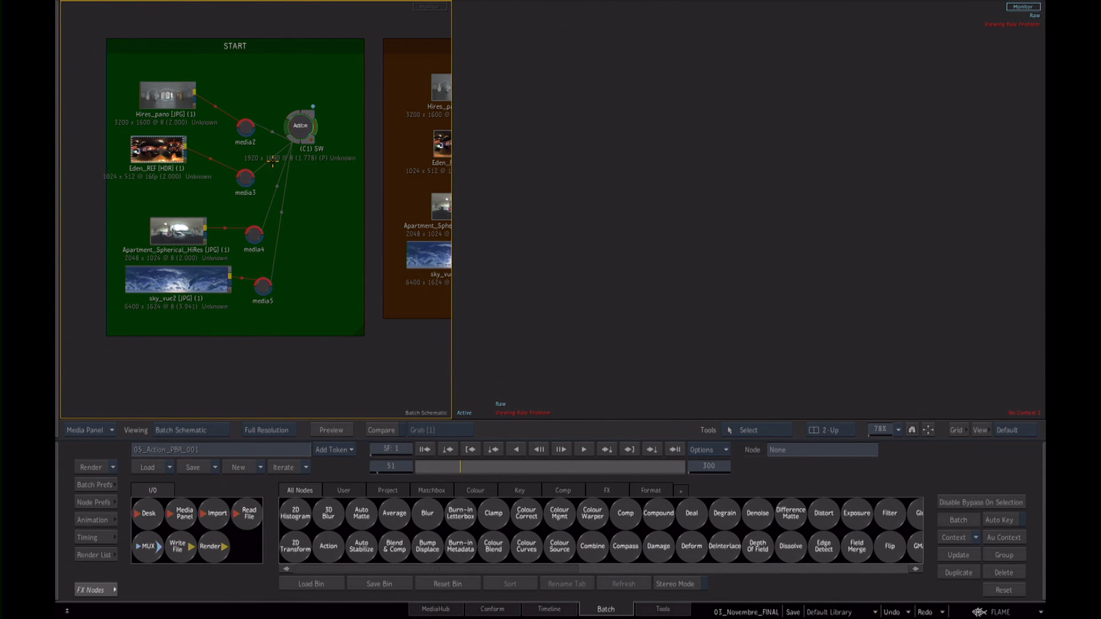
left_click(639, 229)
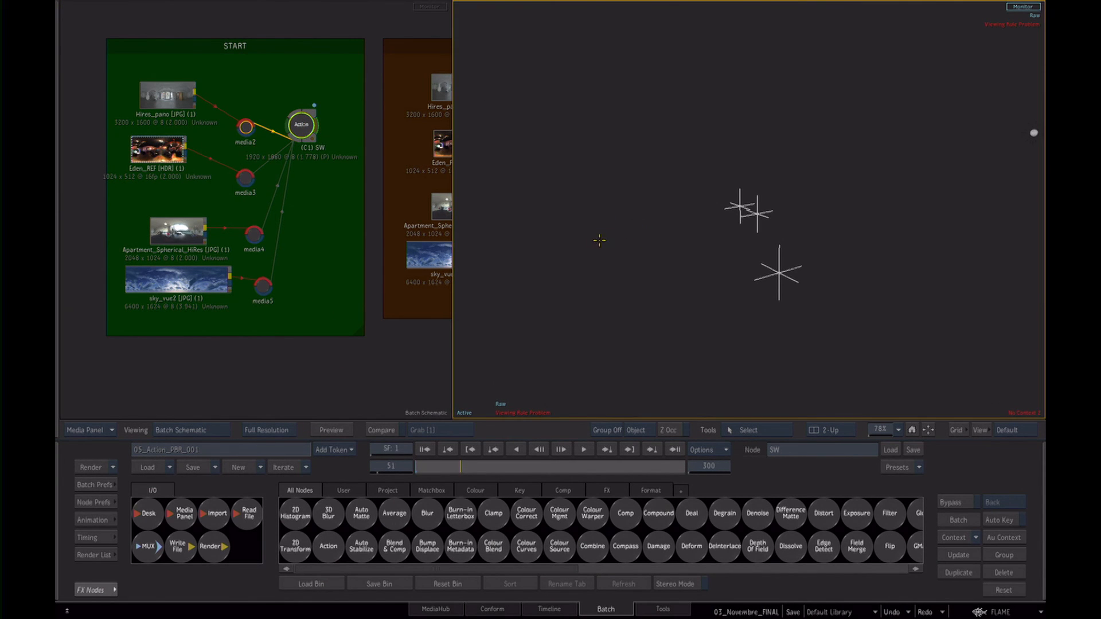
key("2")
key("F4")
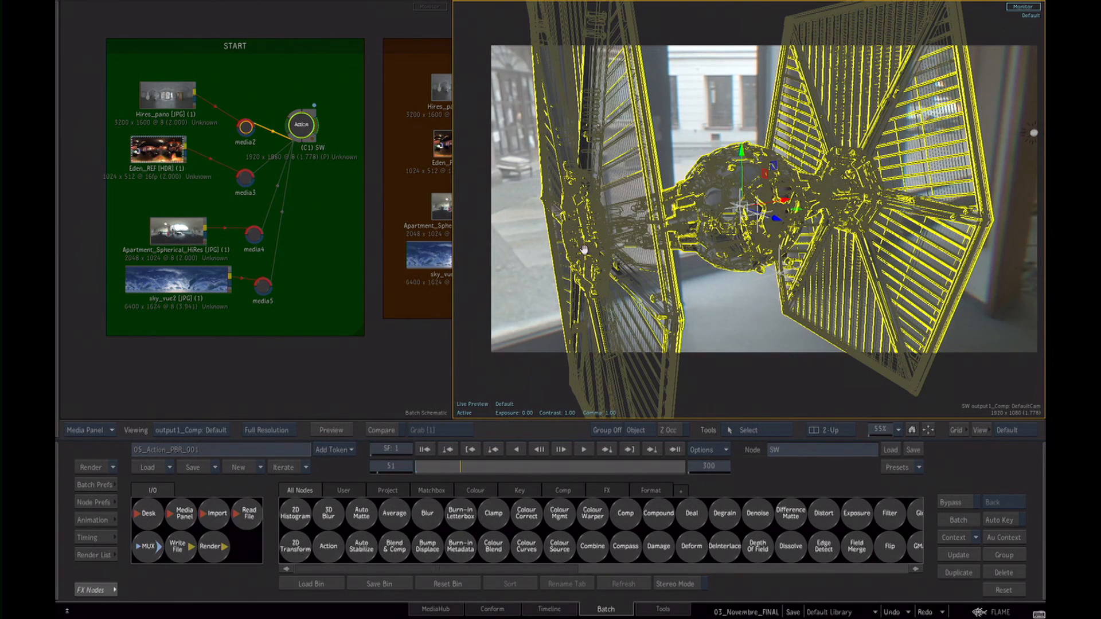
key("1")
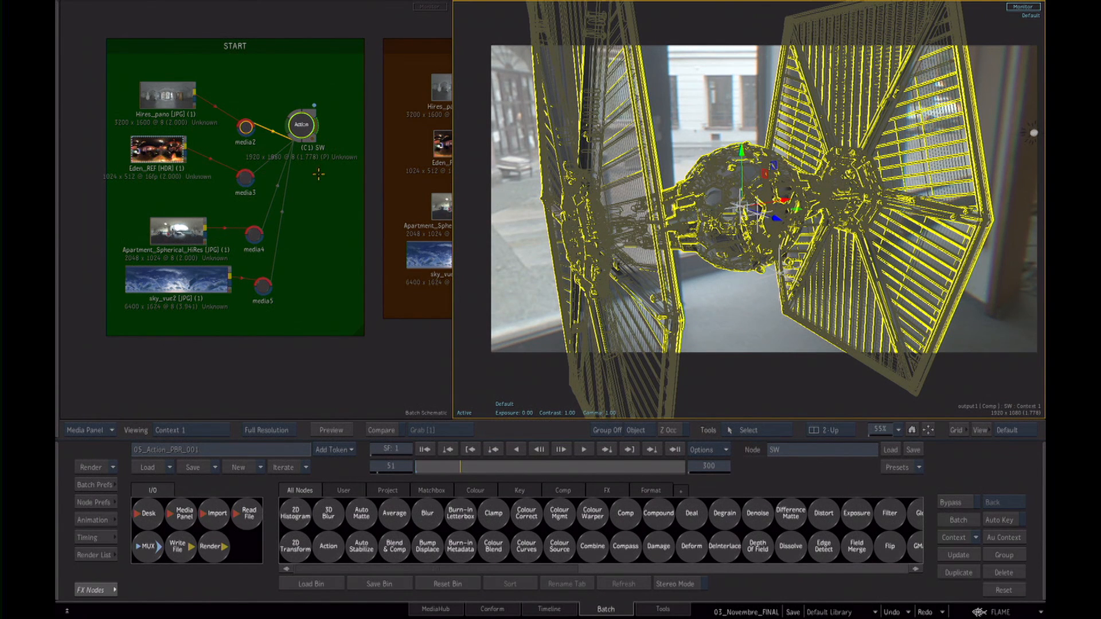
Disconnect Hires_pano from media2, feed it with Eden_REF instead, and set the viewer's icon display to Icons Off.
left_click(227, 175)
left_click_drag(220, 134, 231, 85)
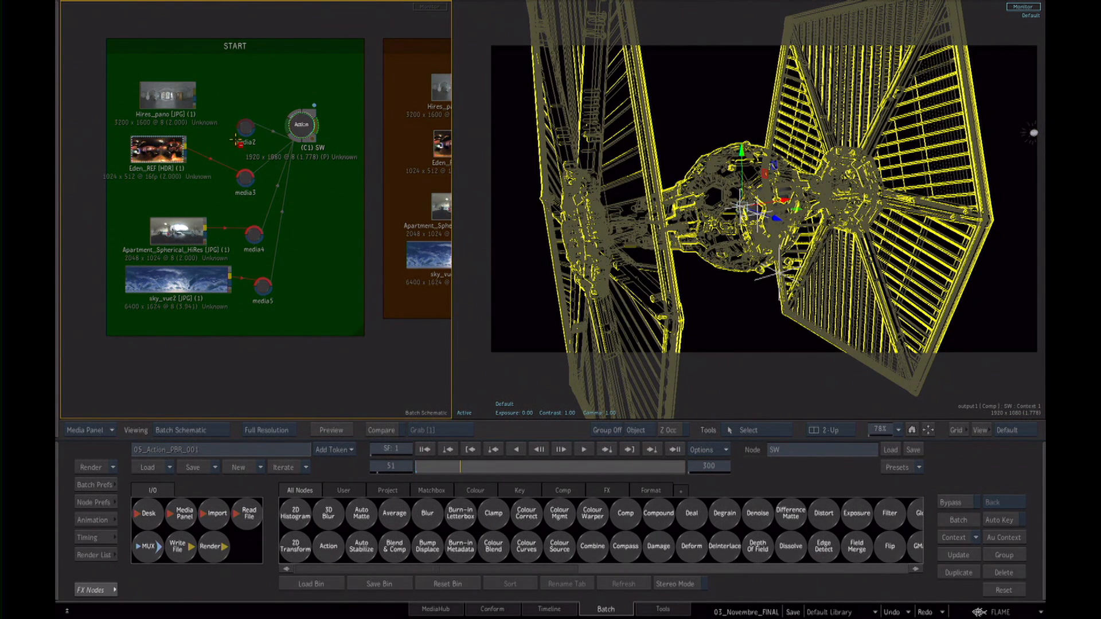
left_click_drag(612, 430, 617, 412)
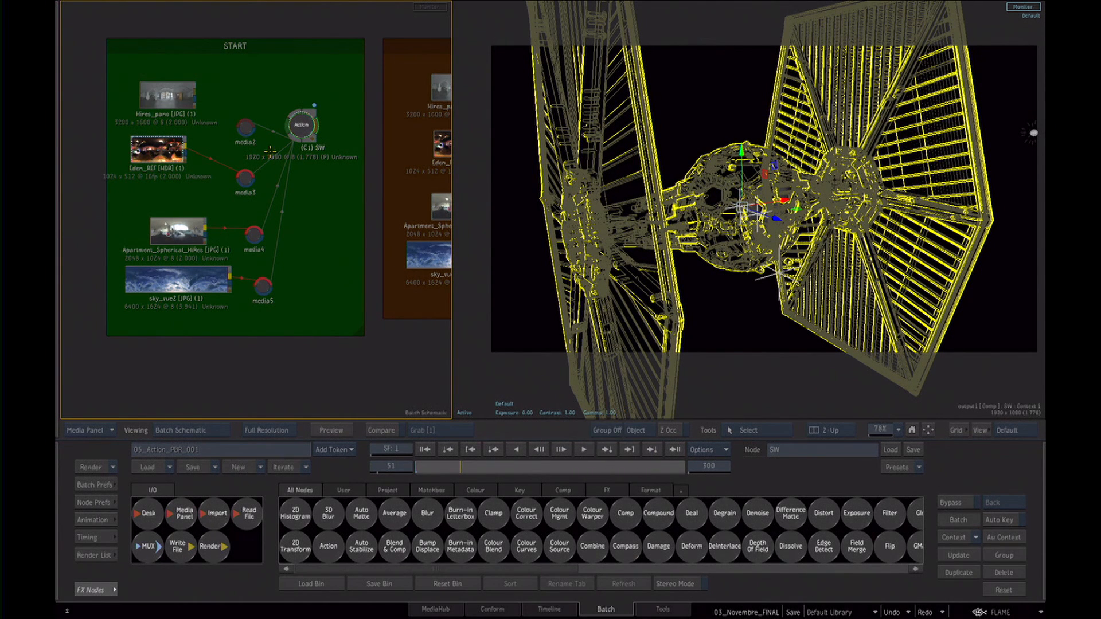
mouse_move(245, 125)
left_mouse_down()
mouse_move(206, 151)
mouse_move(241, 132)
left_mouse_up()
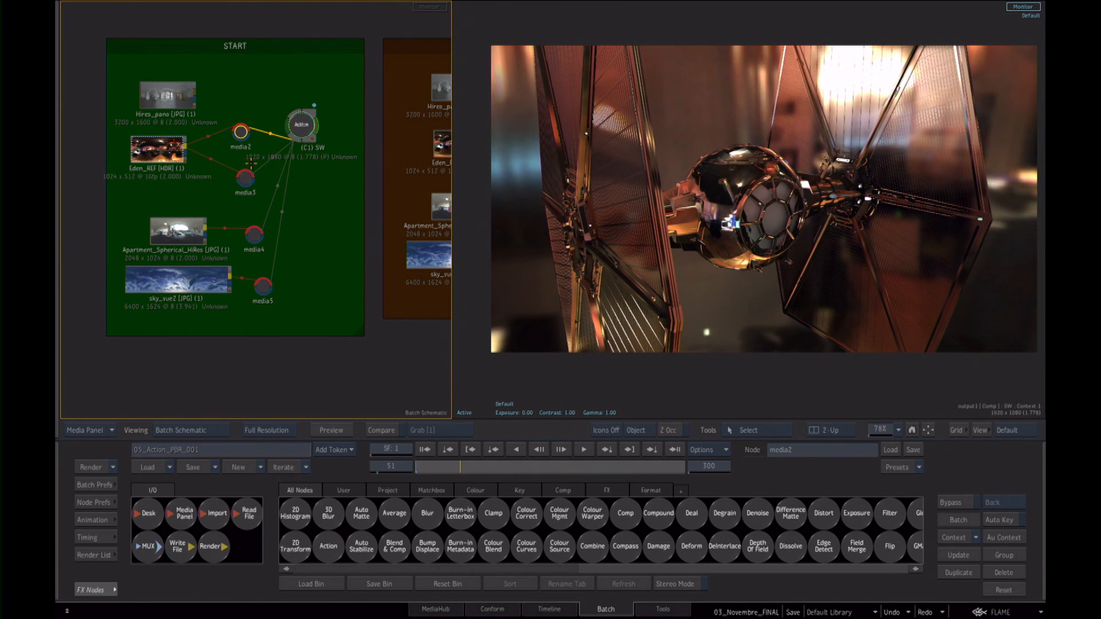
mouse_move(835, 216)
left_mouse_down()
mouse_move(792, 233)
mouse_move(820, 222)
left_mouse_up()
Open shader1 in the SW Action, raise its roughness to about 0.5, and leave the Action schematic.
double_click(304, 128)
double_click(179, 250)
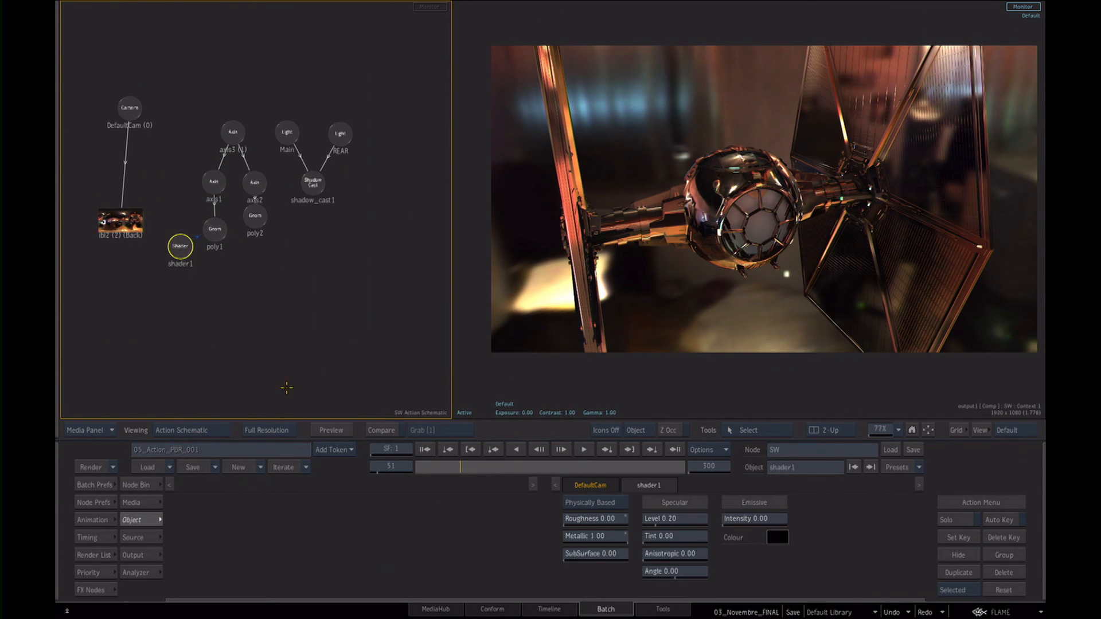
left_click_drag(591, 519, 606, 519)
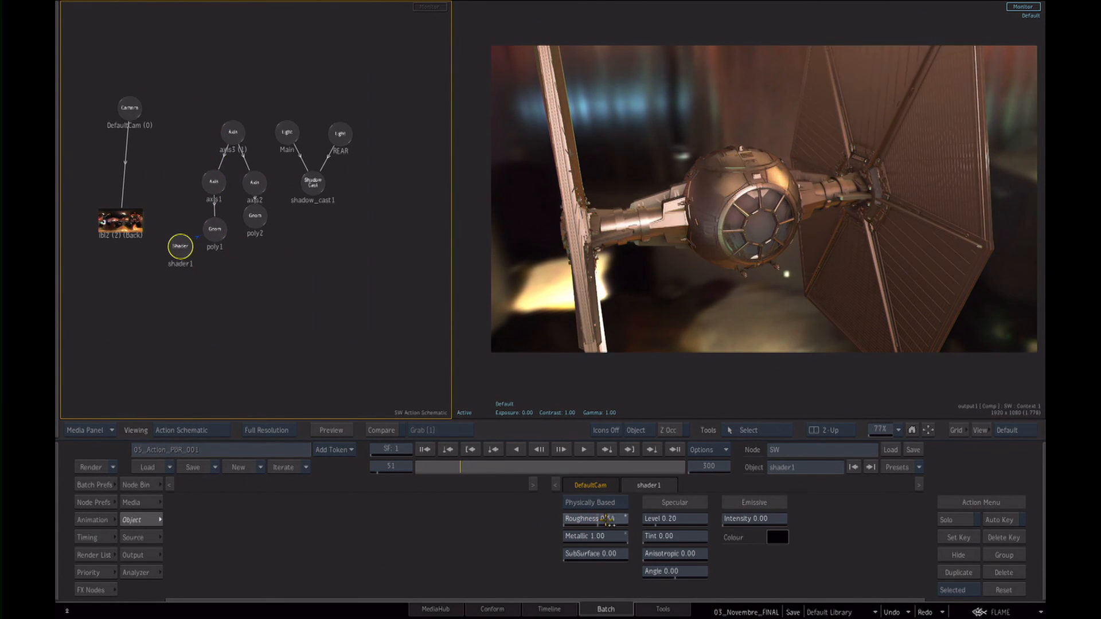
left_click(327, 266)
key("Escape")
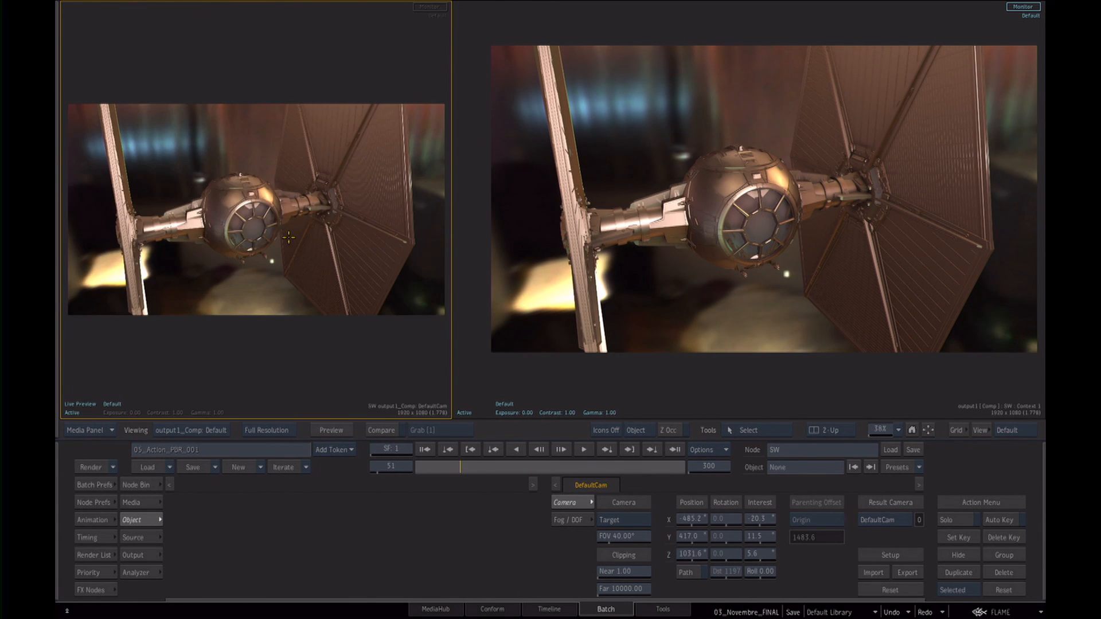
Switch the media2 input to the sky_vue2 panorama and inspect the SW Action's schematic with the new environment.
left_click_drag(238, 133, 267, 275)
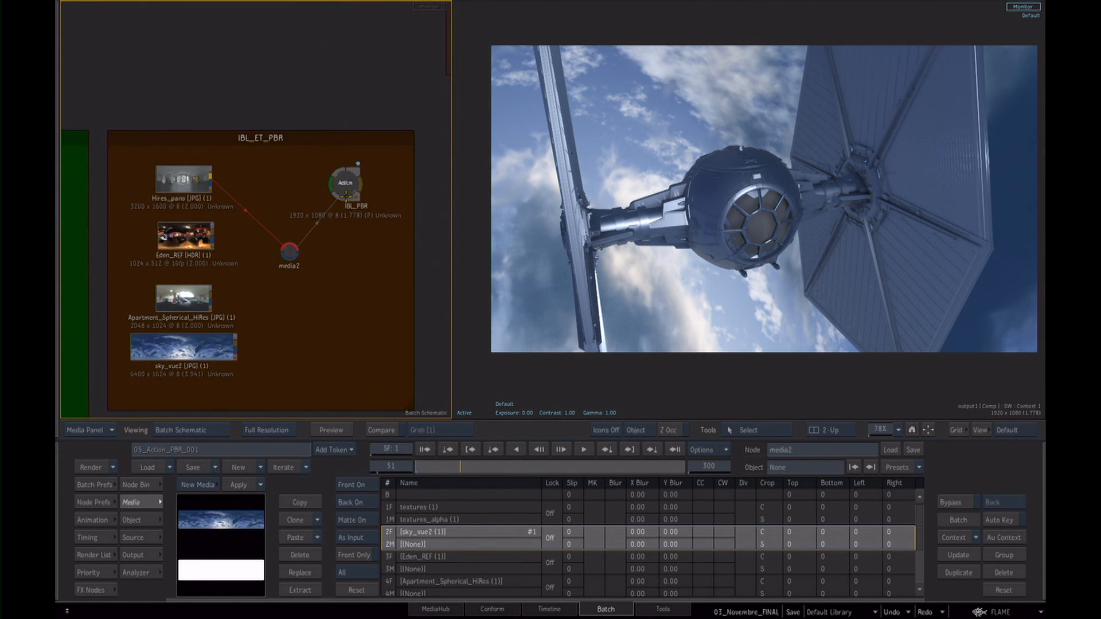
left_click(345, 194)
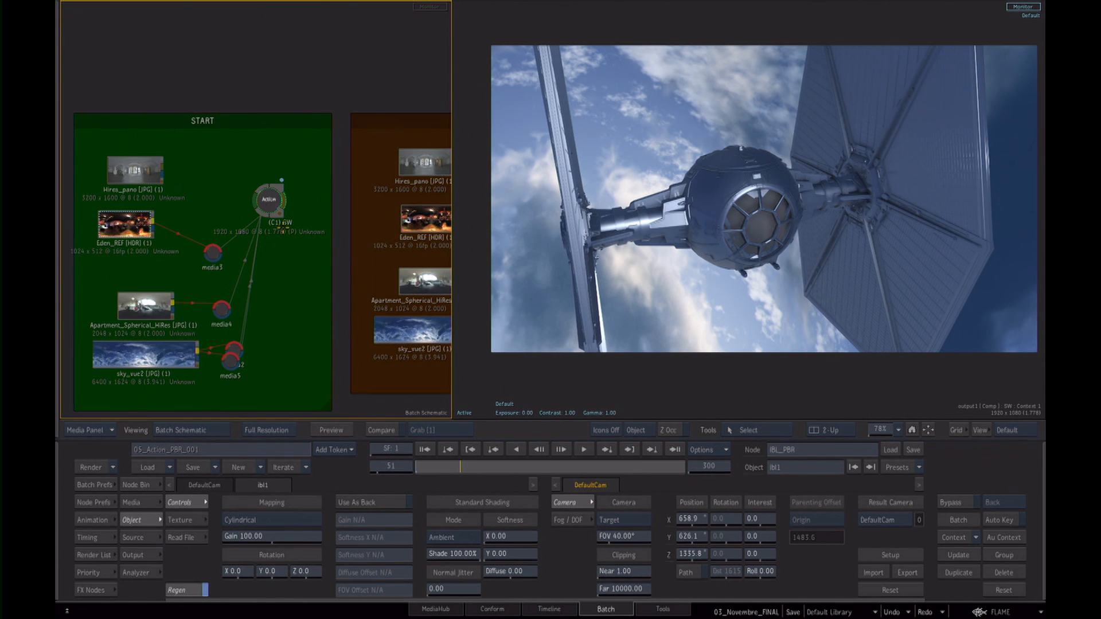
left_click(273, 204)
key("grave")
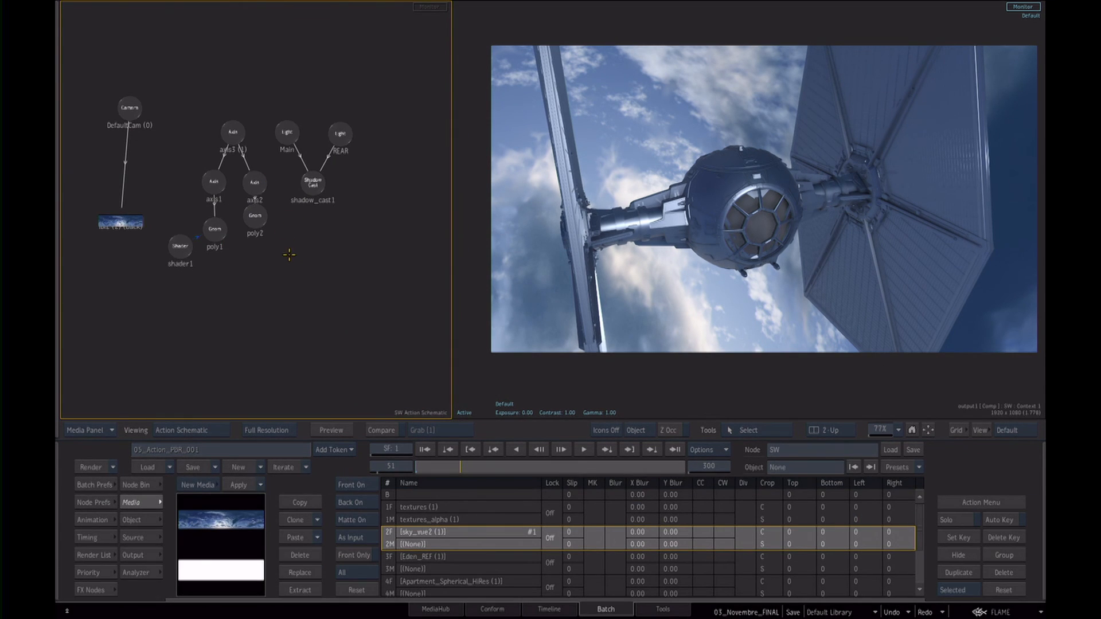
key("grave")
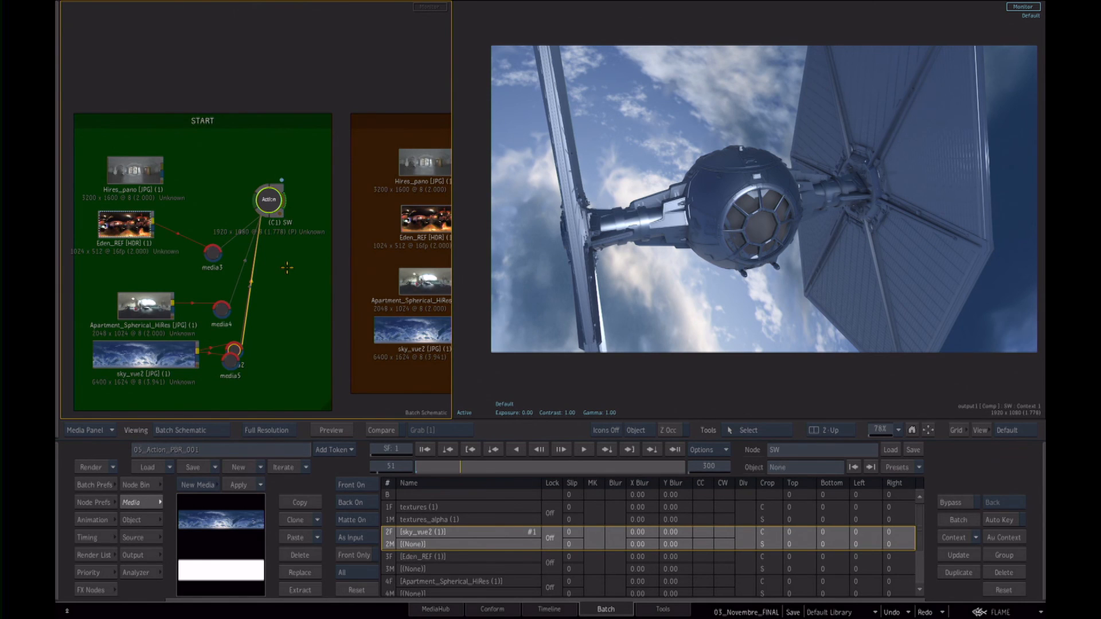
Connect Hires_pano to media2 and open the SW Action's schematic.
left_click_drag(231, 363, 179, 174)
double_click(269, 201)
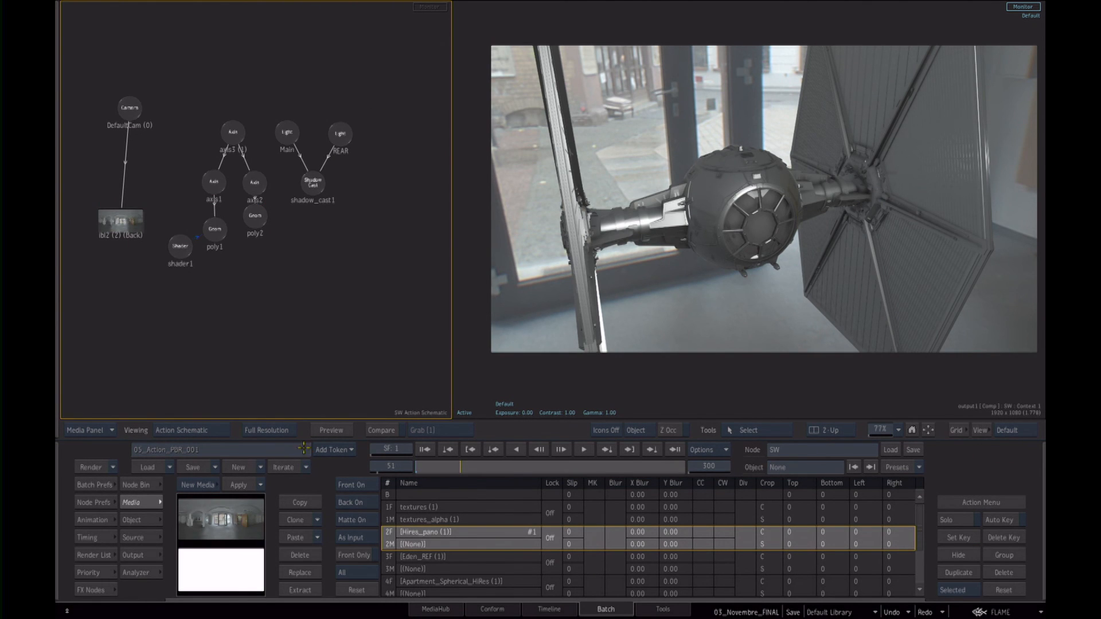
Show the Maps nodes in the Action node bin, delete shader1 from the schematic, and select the poly1 geometry.
key("1")
left_click(134, 485)
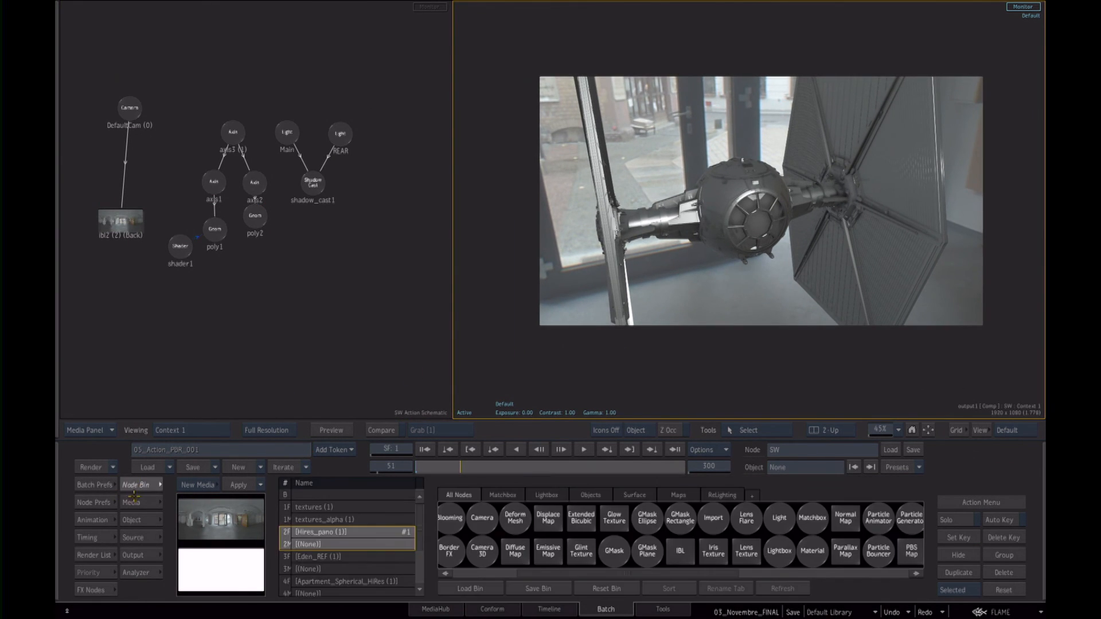
left_click(674, 495)
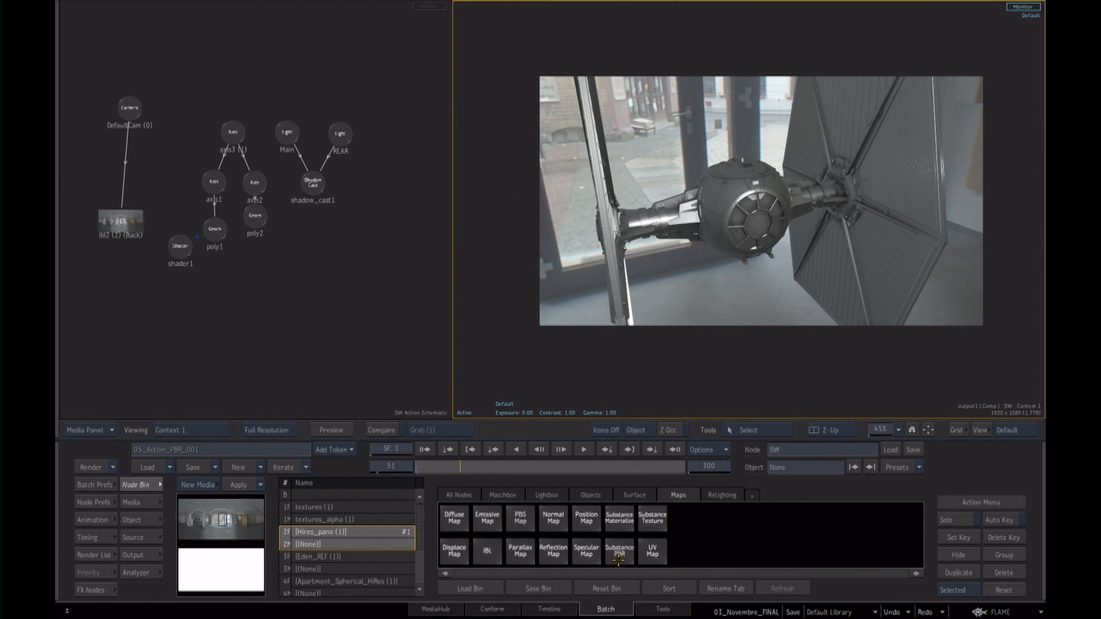
left_click(214, 235)
left_click_drag(182, 247, 189, 510)
left_click_drag(215, 234, 212, 236)
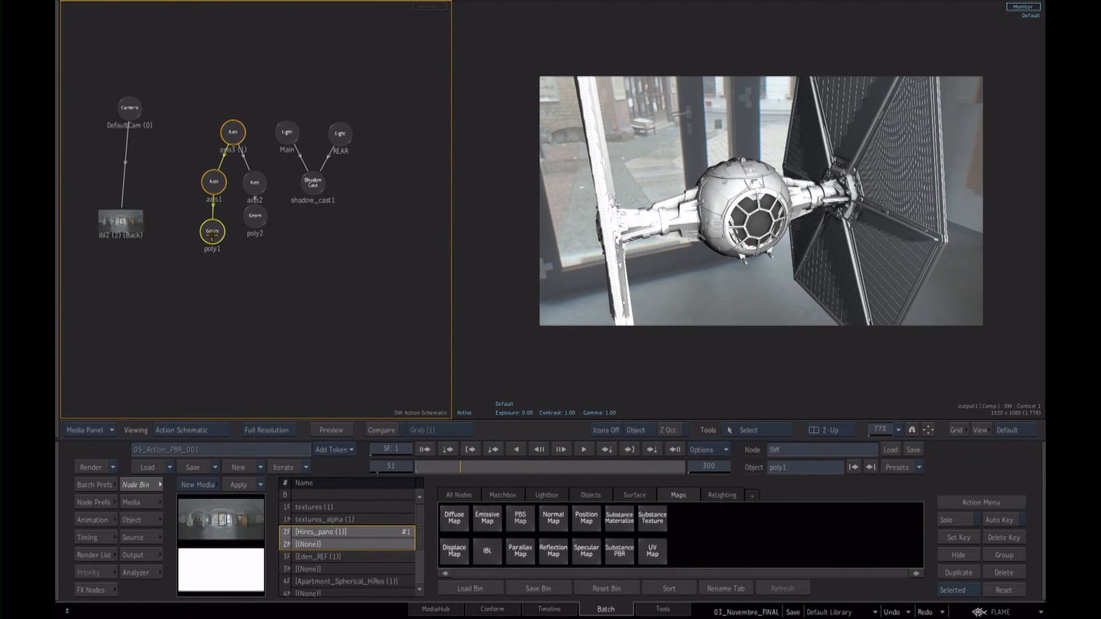
double_click(212, 236)
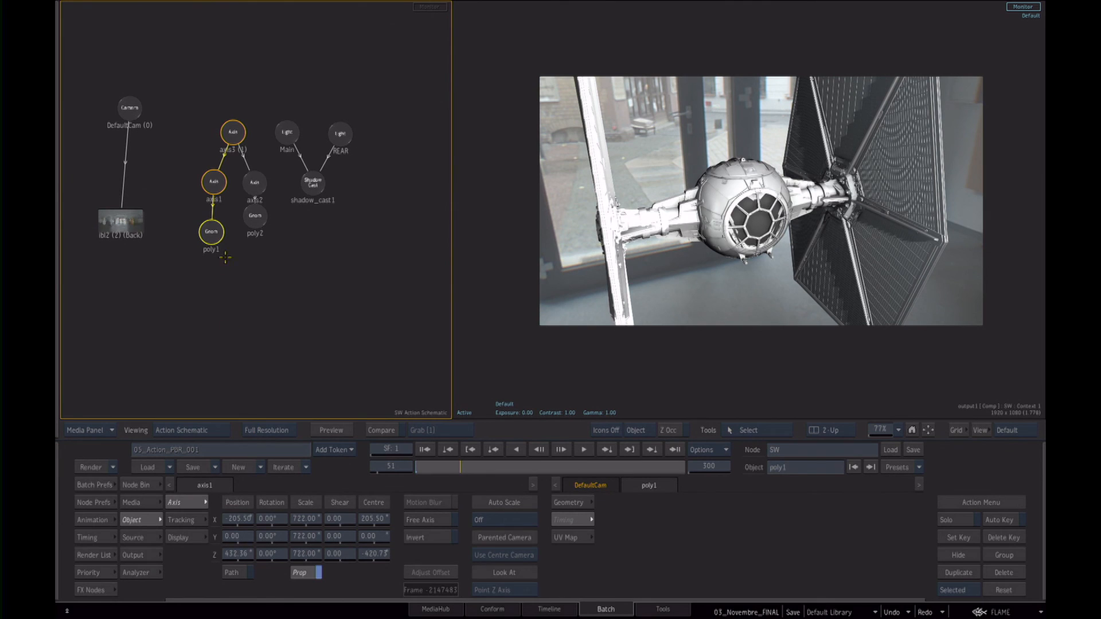
Add a Substance PBR map to poly1 using the Wood Beech Natural preset from the PBR Wood folder.
left_click(146, 485)
left_click(619, 554)
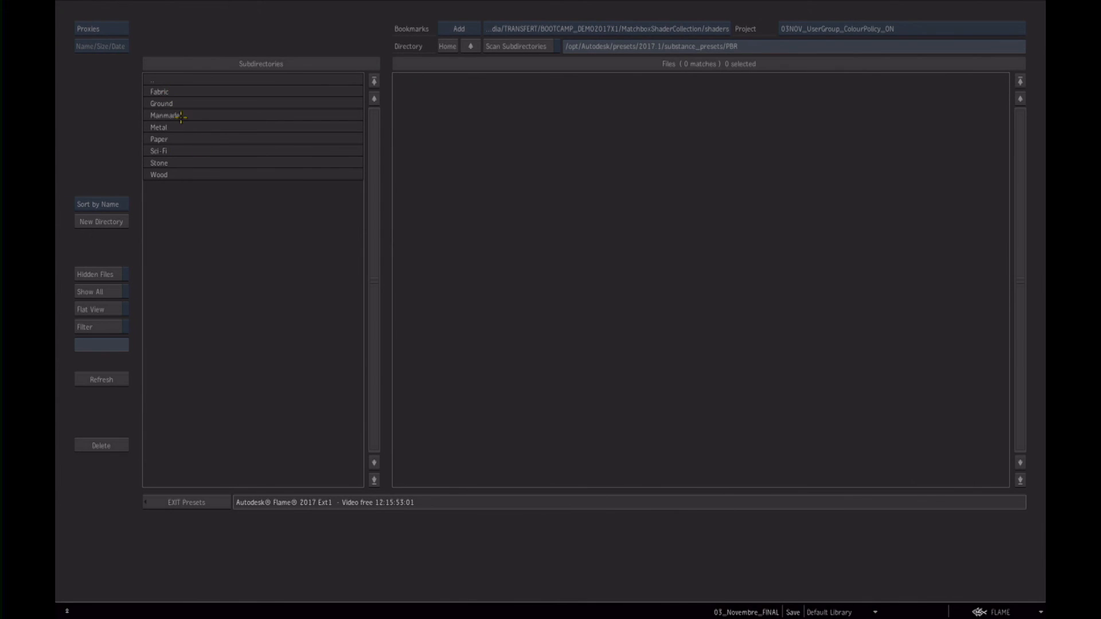
left_click(505, 45)
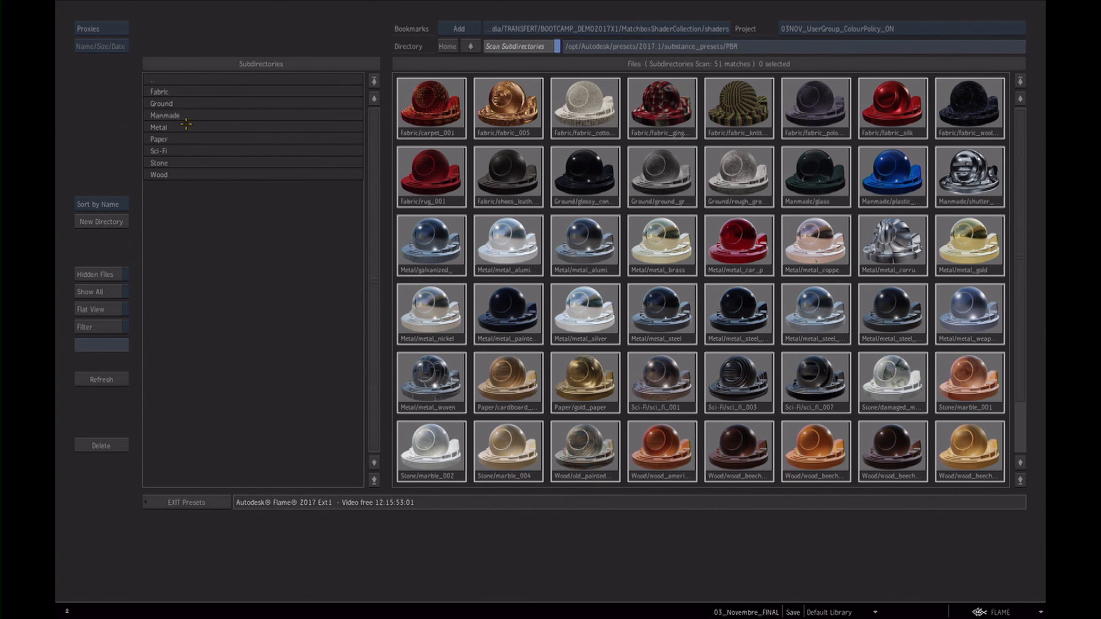
left_click(184, 175)
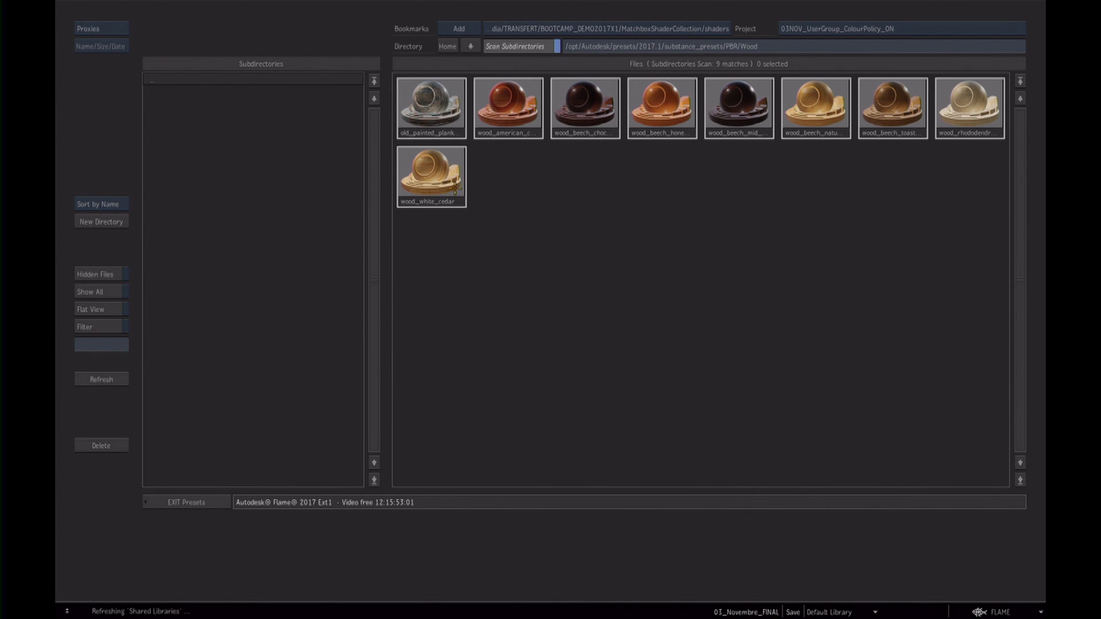
left_click(821, 104)
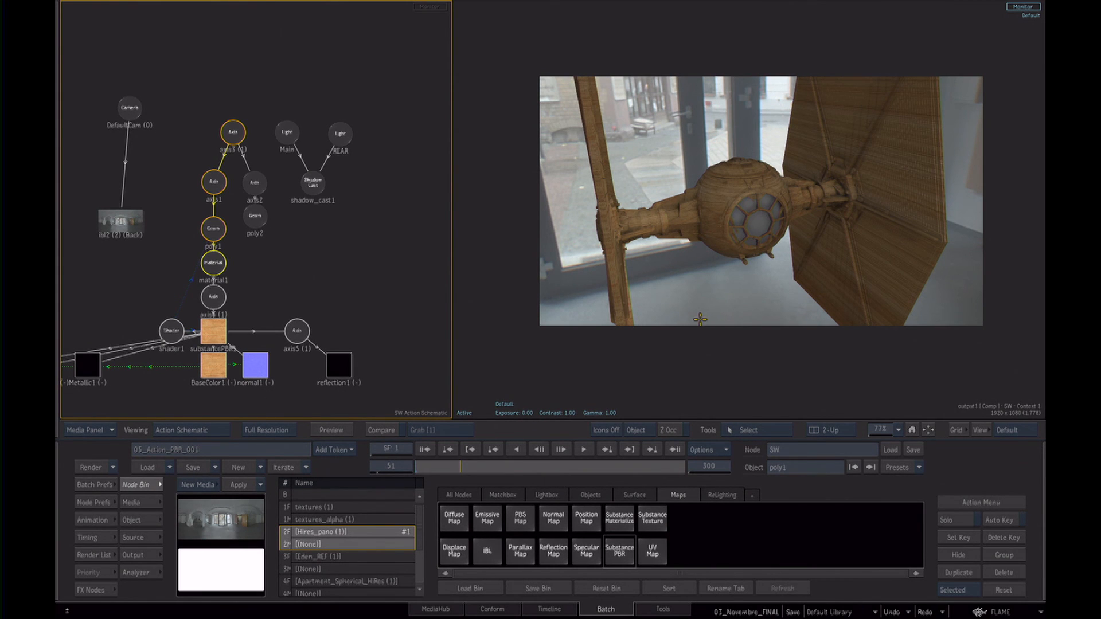
left_click_drag(736, 222, 834, 223)
left_click_drag(726, 246, 688, 232)
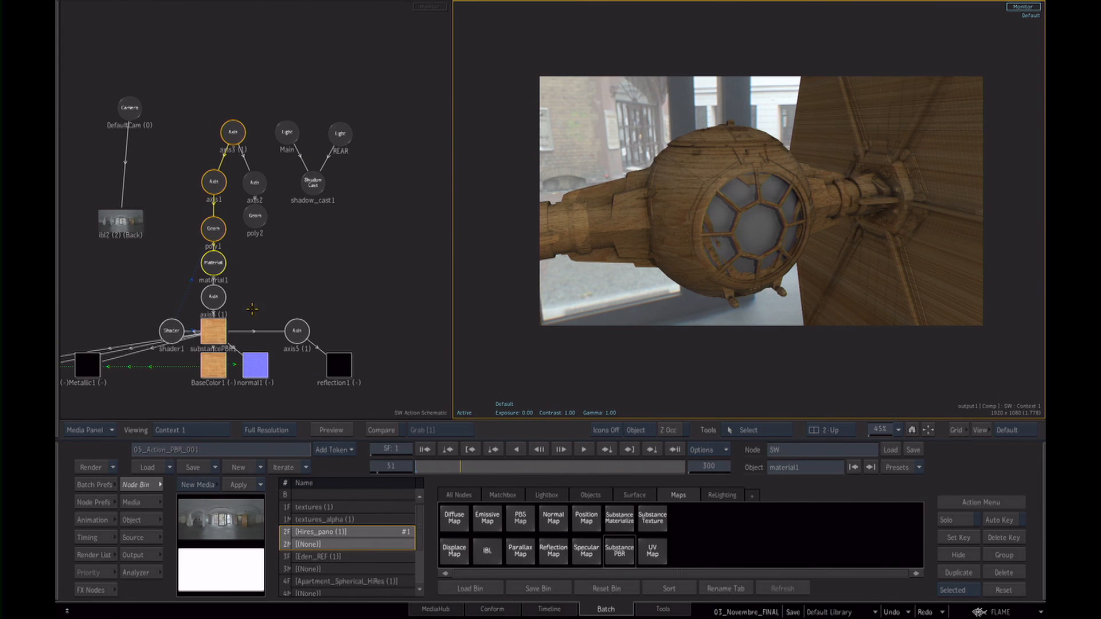
Open the advanced settings of substancePBR1 and set Fibers to 1.00 and Knots to 1.00.
left_click_drag(251, 309, 271, 226)
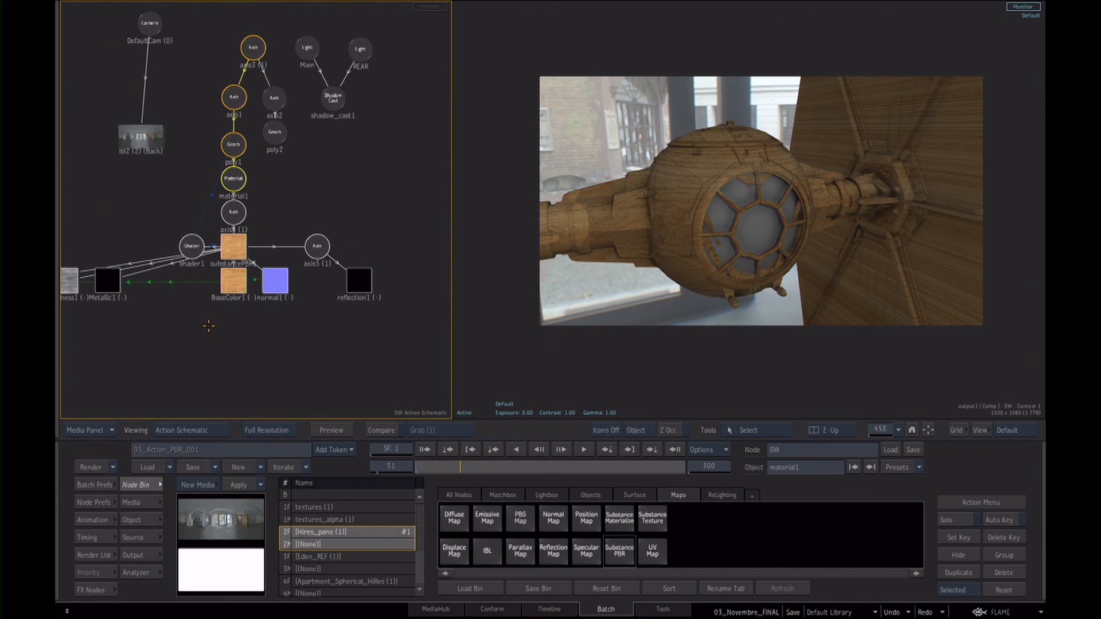
double_click(232, 248)
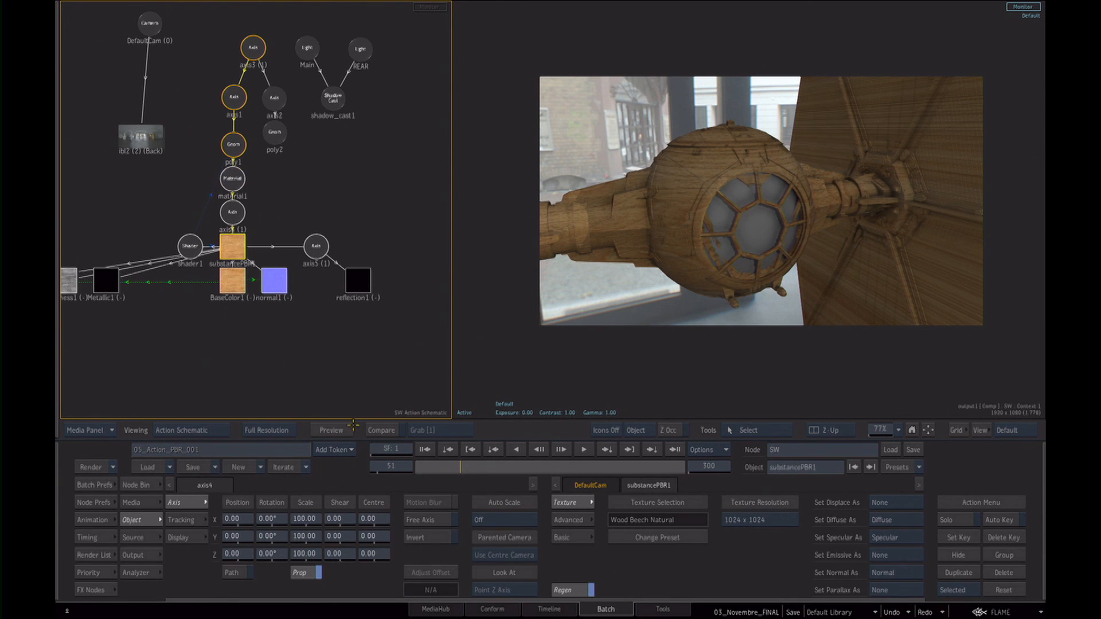
left_click(563, 537)
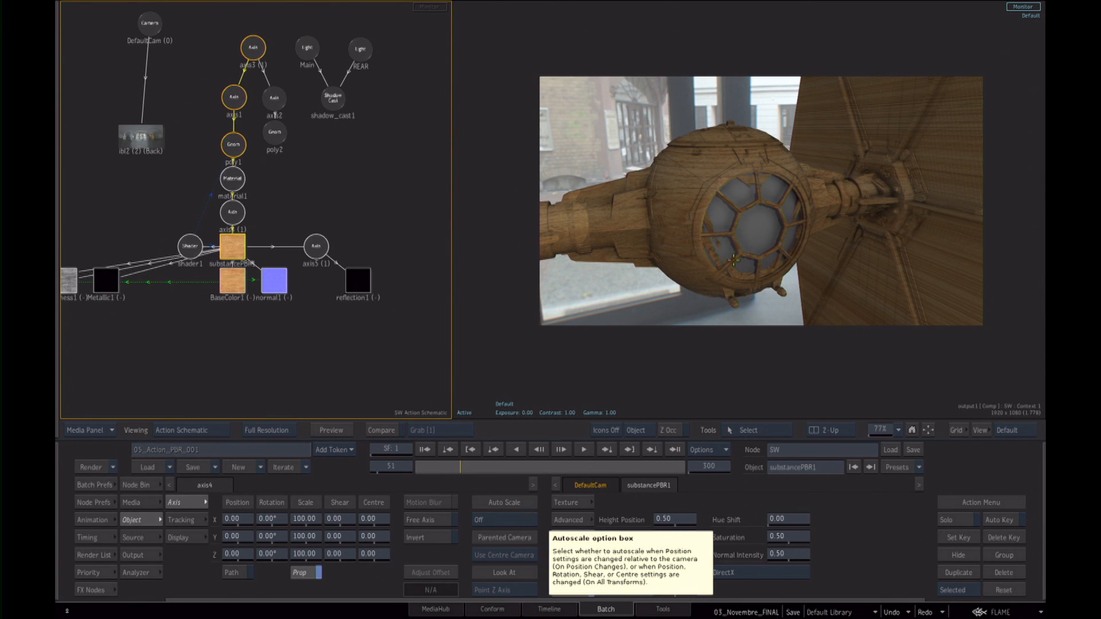
left_click(569, 519)
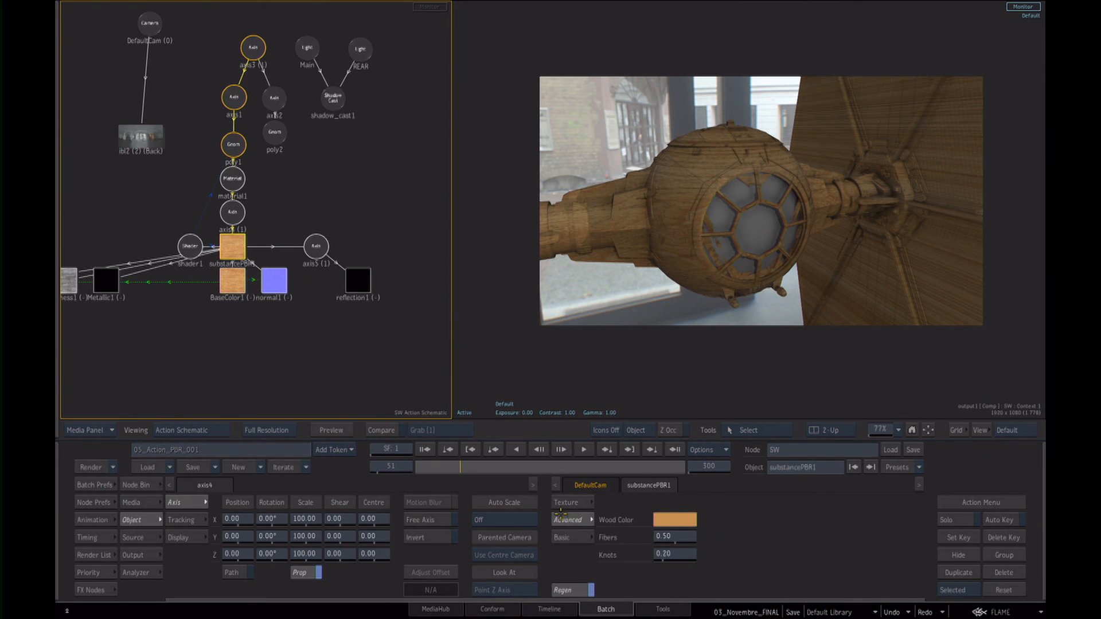
mouse_move(651, 544)
left_mouse_down()
mouse_move(674, 540)
mouse_move(654, 538)
left_mouse_up()
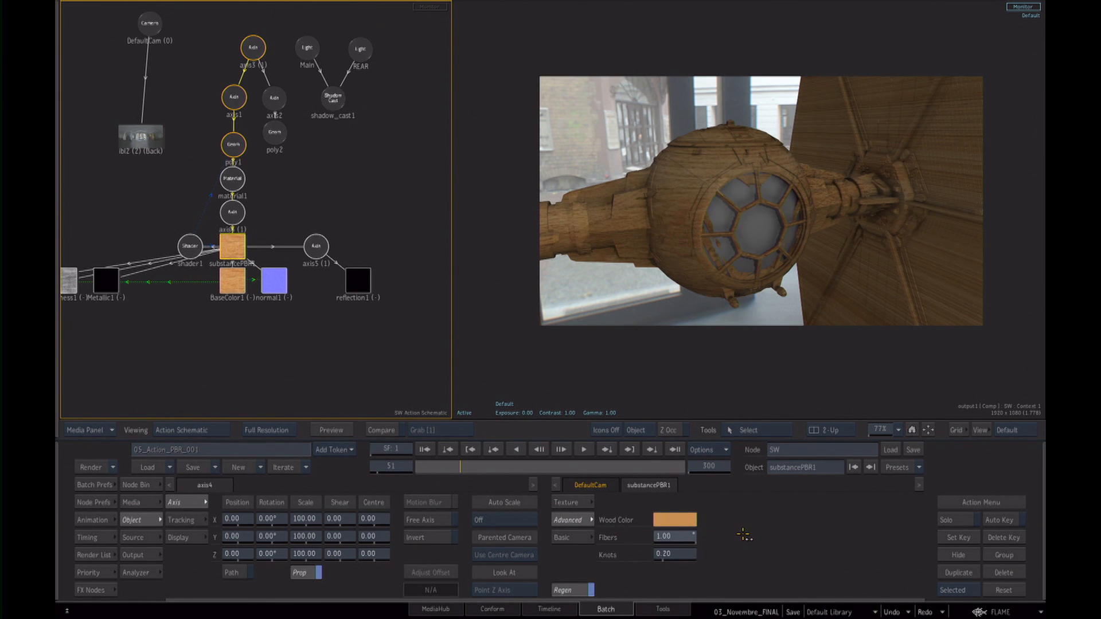
mouse_move(673, 555)
left_mouse_down()
mouse_move(716, 561)
mouse_move(662, 560)
mouse_move(691, 562)
left_mouse_up()
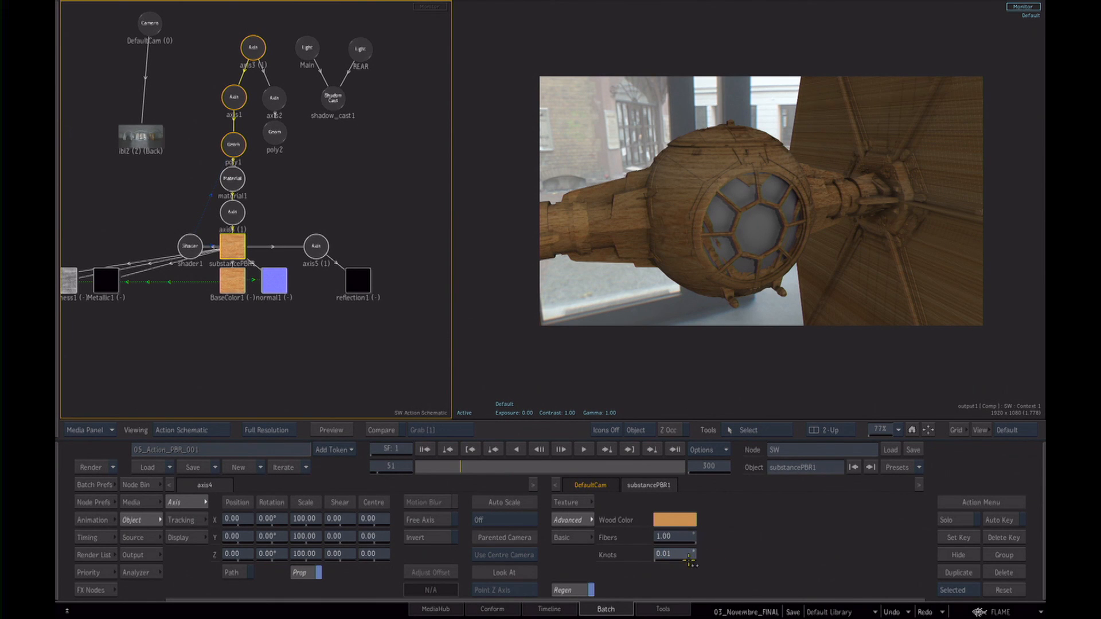
left_click_drag(819, 337, 733, 336)
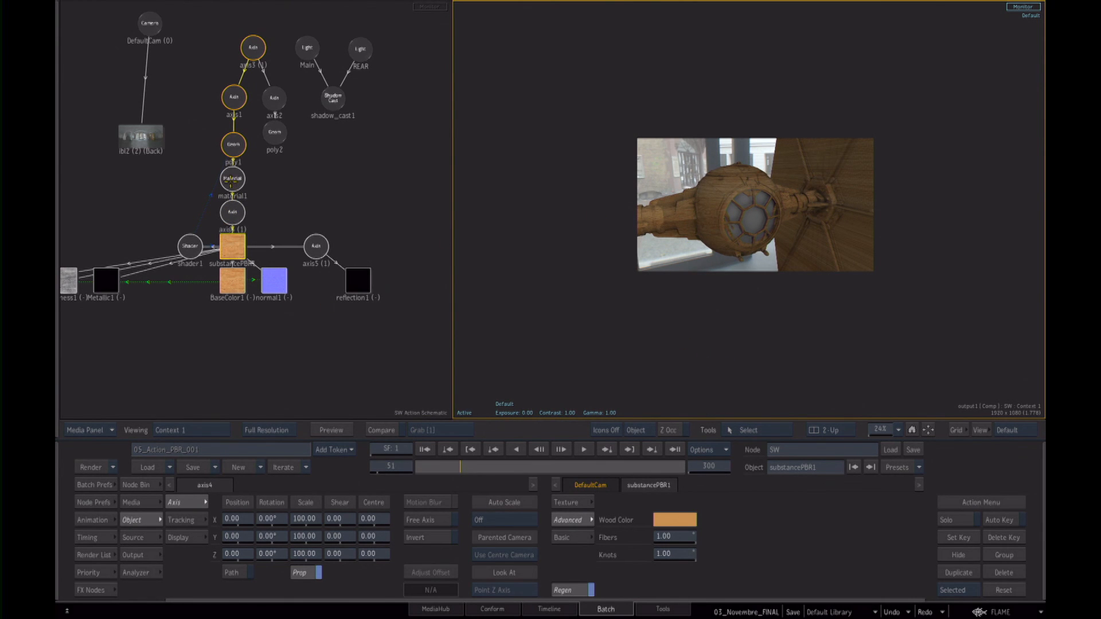
Change the substancePBR1 preset to metal_steel from the PBR Metal folder and orbit the ship to check the material.
left_click(228, 229)
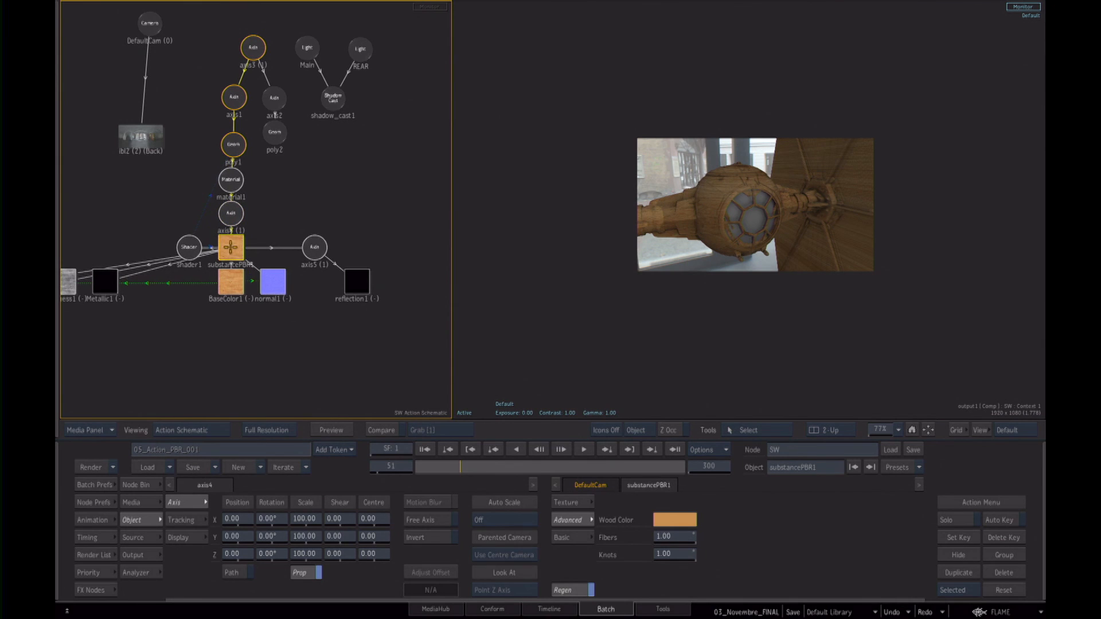
left_click(567, 503)
left_click(667, 537)
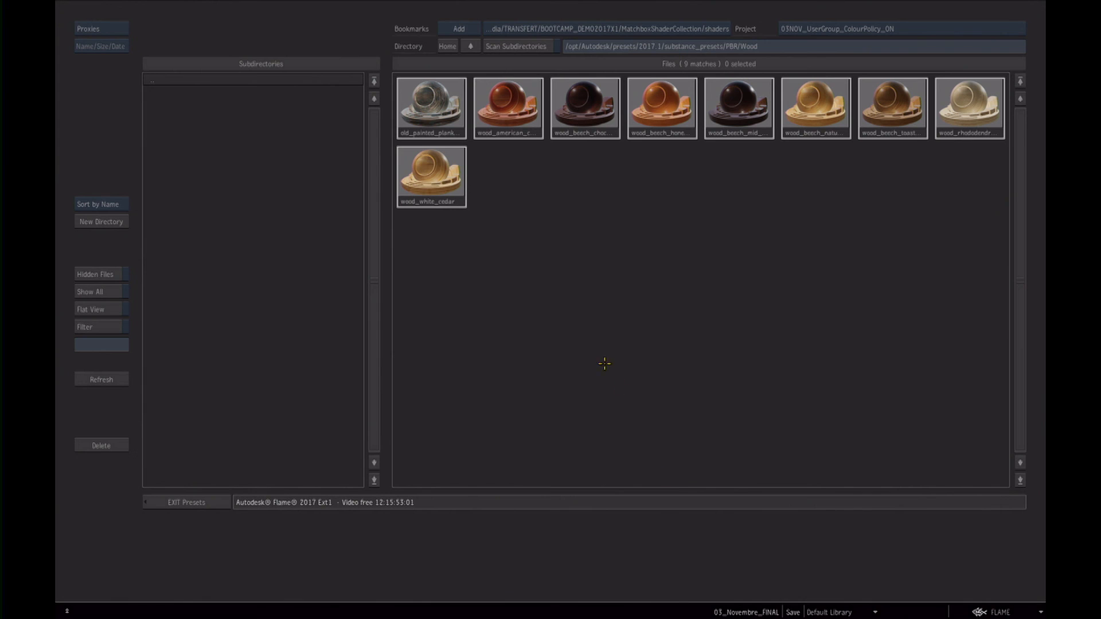
left_click(468, 47)
left_click(183, 127)
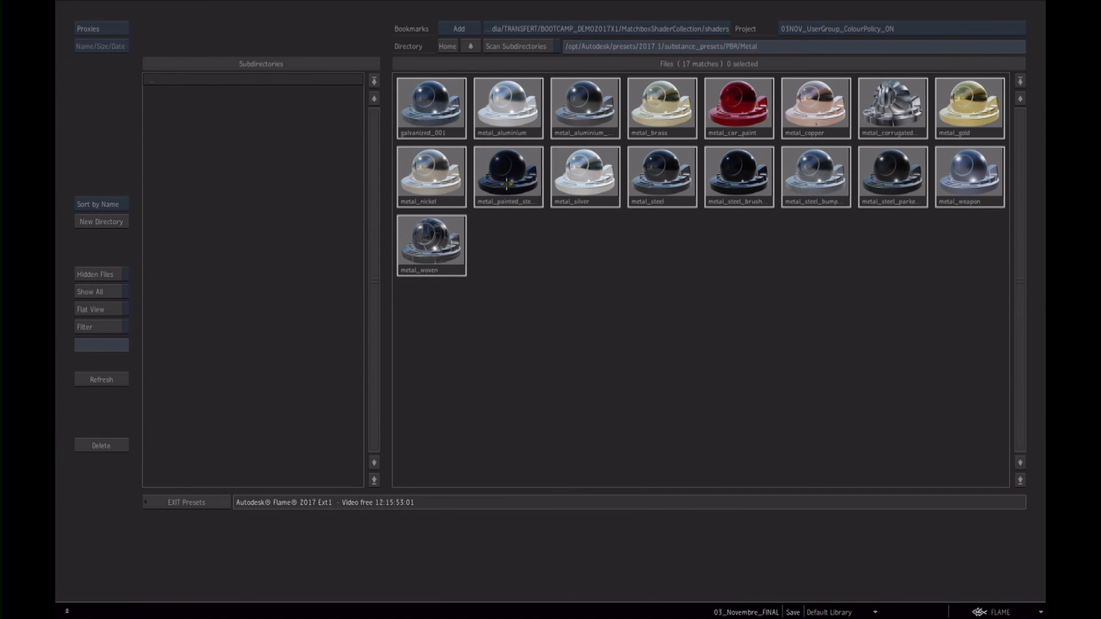
double_click(661, 198)
left_click_drag(686, 249, 826, 256)
key("o")
mouse_move(761, 245)
left_mouse_down()
mouse_move(735, 260)
mouse_move(738, 278)
mouse_move(733, 265)
mouse_move(766, 219)
mouse_move(746, 231)
mouse_move(757, 245)
left_mouse_up()
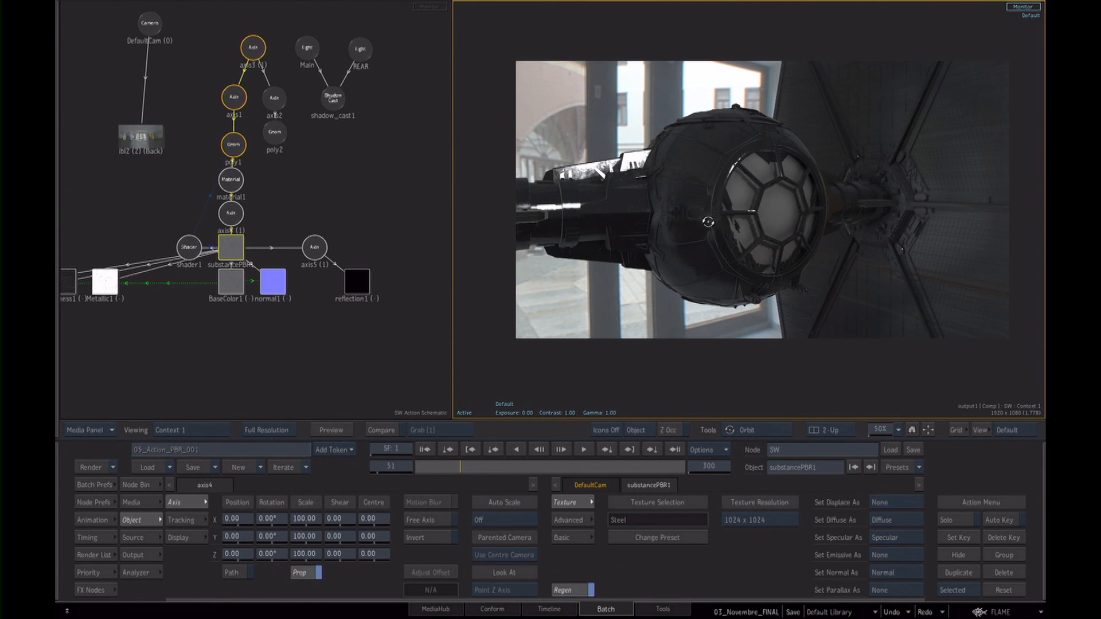
Return to the Batch schematic and examine the FINAL_Start_o_0, FINAL_wip and FINAL565 node groups.
left_click(318, 213)
key("f")
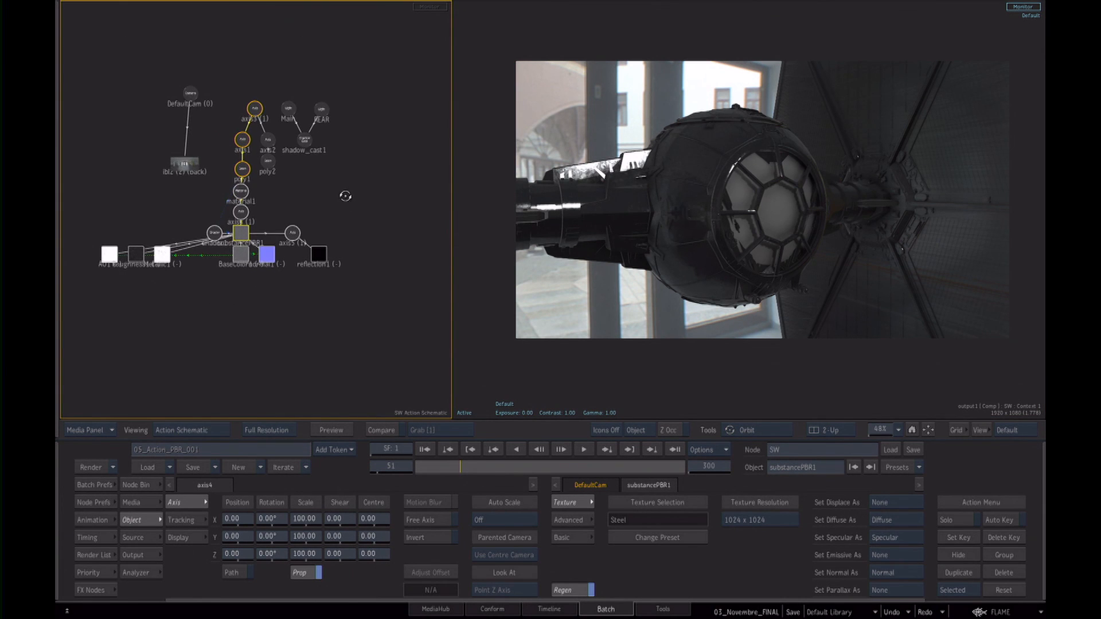
key("Escape")
left_click_drag(413, 254, 240, 216)
left_click_drag(411, 245, 330, 253)
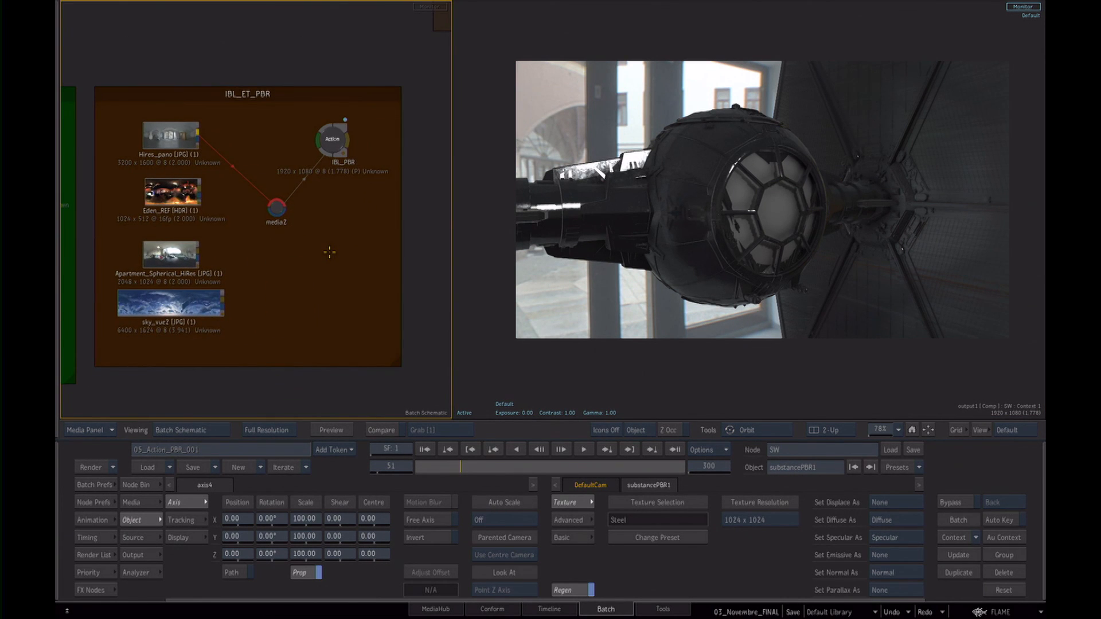
left_click_drag(340, 281, 298, 280)
left_click_drag(397, 259, 205, 265)
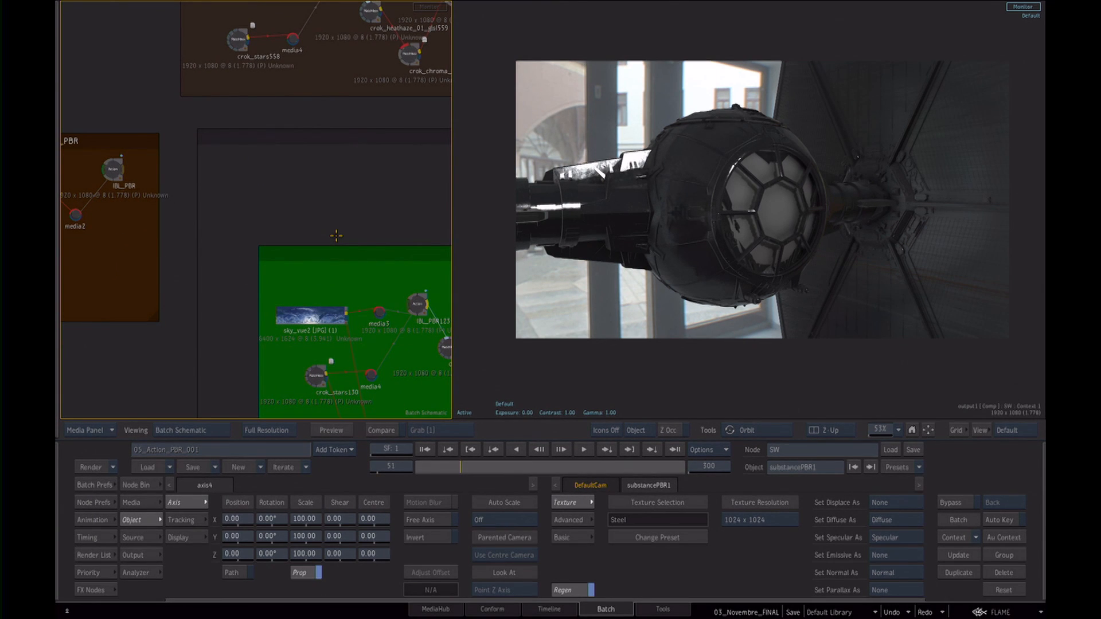
left_click_drag(375, 234, 281, 236)
left_click_drag(366, 257, 290, 223)
left_click_drag(319, 168, 314, 381)
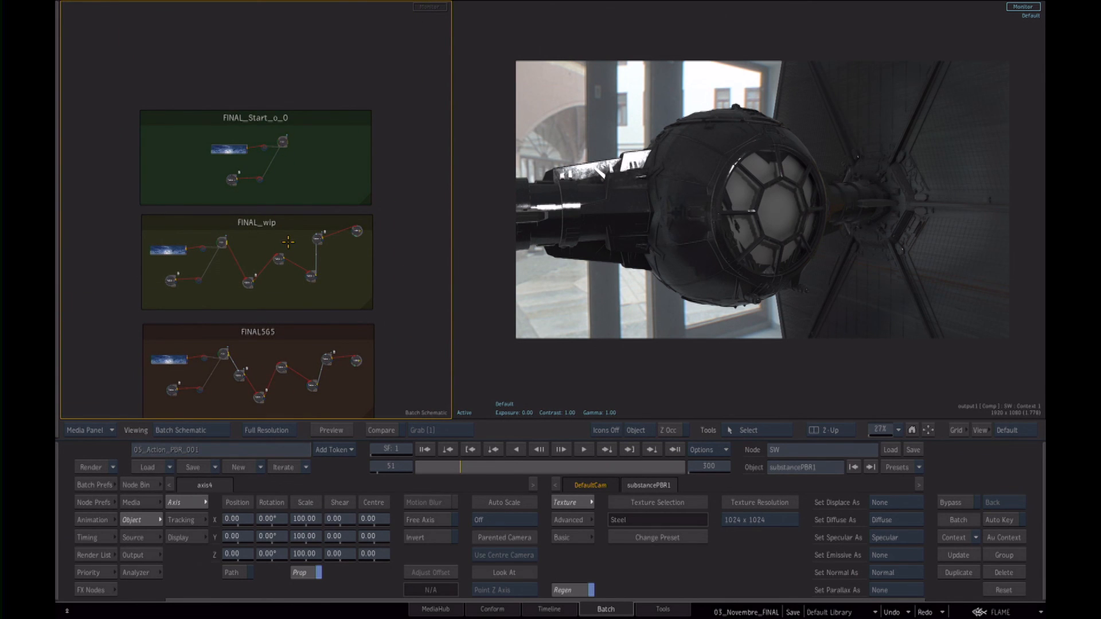
Examine the spaceship lighting from the Action node in FINAL_Start_o_0 by orbiting the render and moving to frame 44.
key("Escape")
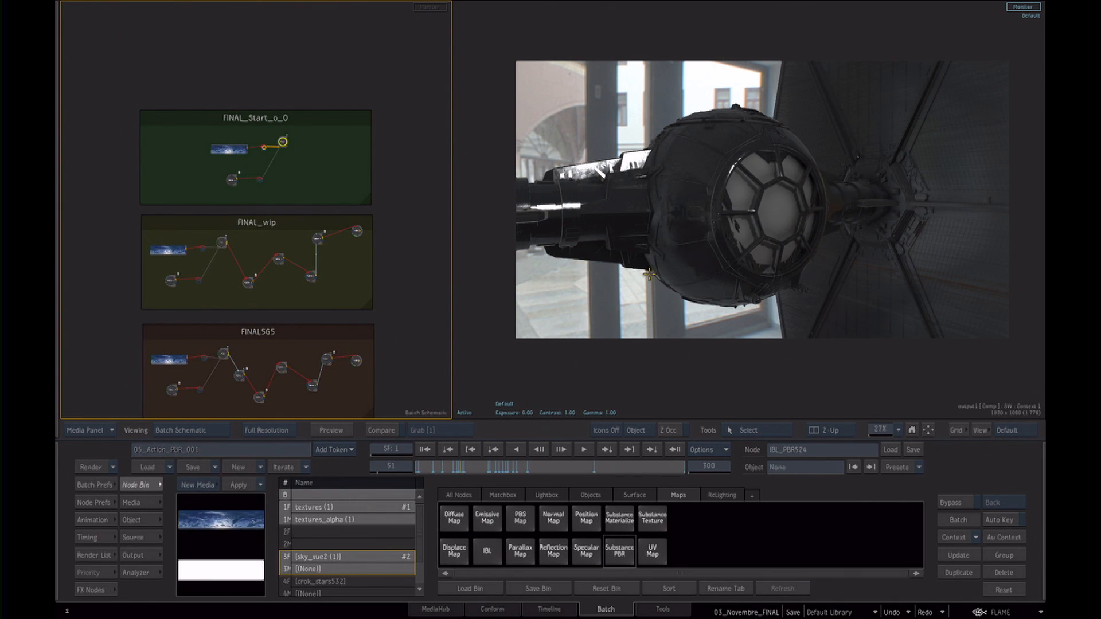
left_click(651, 369)
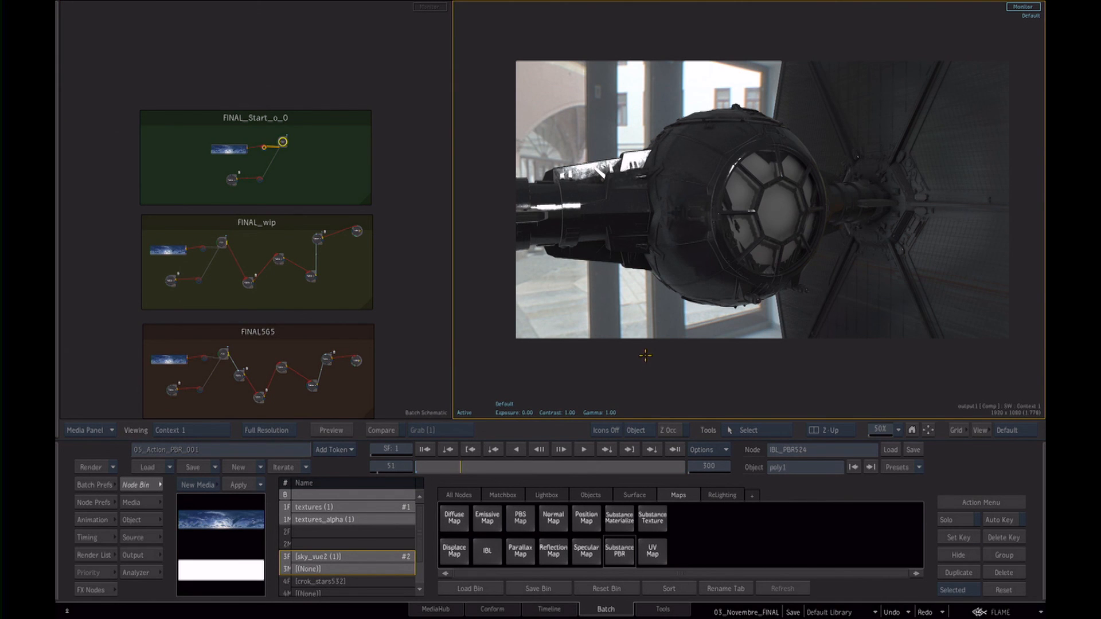
key("F4")
left_click_drag(721, 207, 750, 245)
key("d")
left_click_drag(918, 218, 774, 172)
key("o")
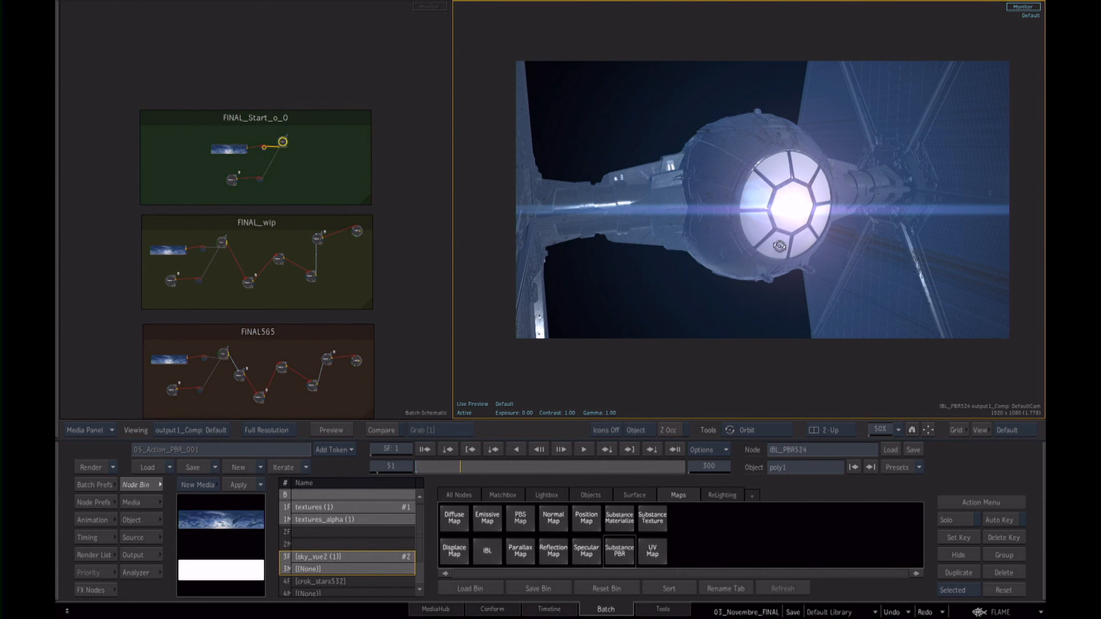
mouse_move(465, 466)
left_mouse_down()
mouse_move(481, 467)
mouse_move(453, 466)
left_mouse_up()
left_click_drag(830, 219, 779, 235)
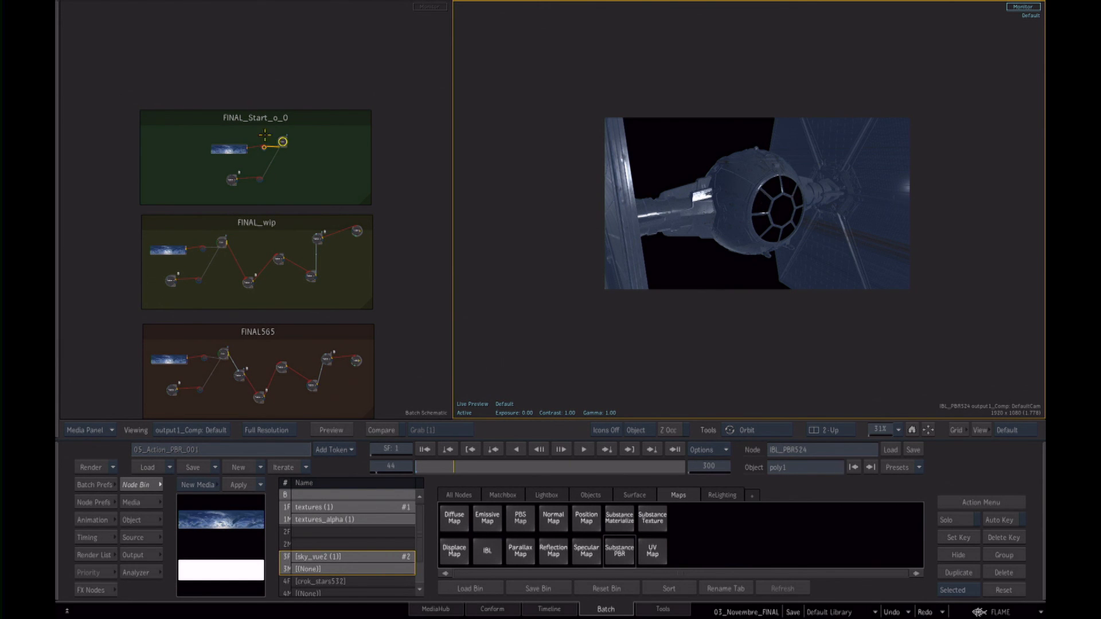
Open the Action node's schematic and set the DefaultCam far clipping distance to 50000 to include the star background.
double_click(279, 147)
mouse_move(223, 300)
left_mouse_down()
mouse_move(212, 354)
mouse_move(261, 315)
mouse_move(235, 294)
left_mouse_up()
left_click(190, 227)
left_click(619, 589)
type("50")
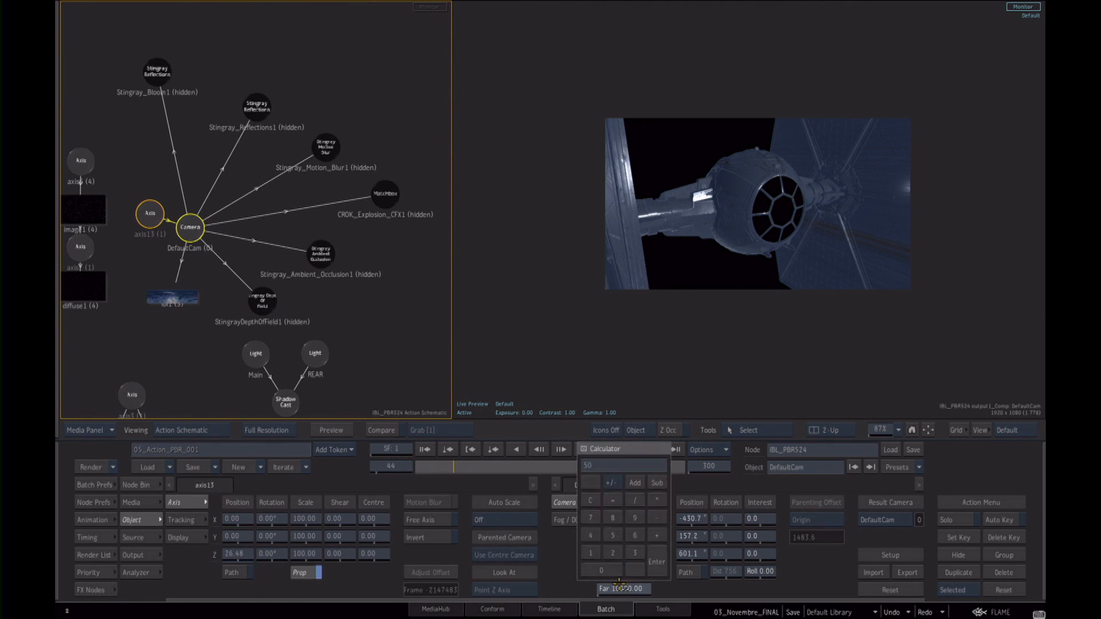
type("000")
key("Return")
left_click_drag(724, 297, 821, 295)
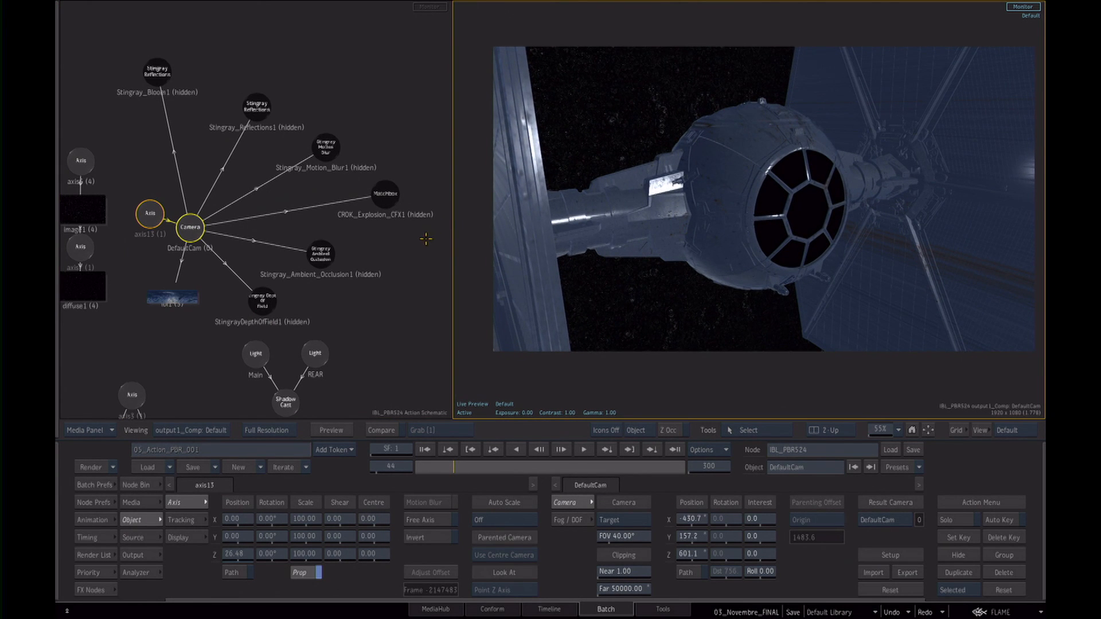
Look through the Matchbox shader nodes available in the Action node bin.
left_click(138, 485)
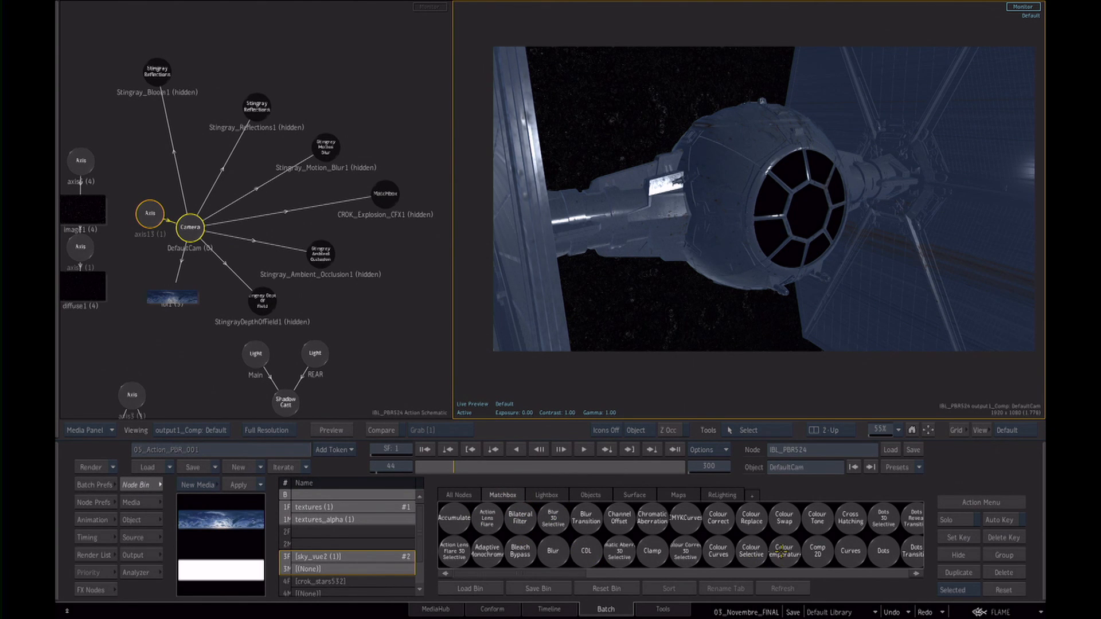
left_click(478, 493)
left_click(499, 493)
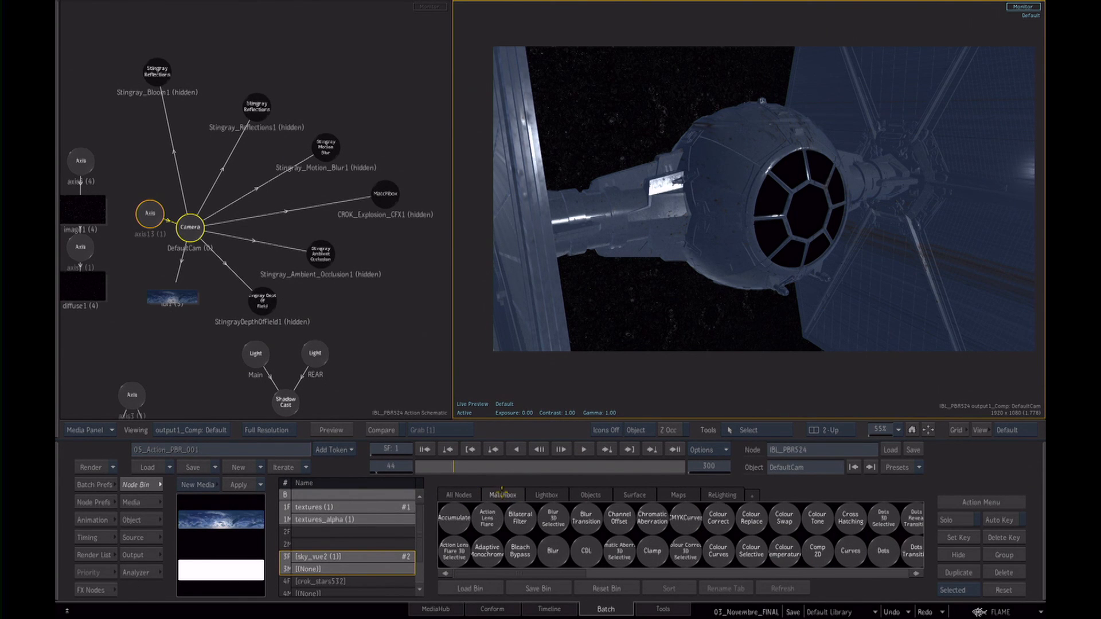
left_click_drag(815, 516, 497, 515)
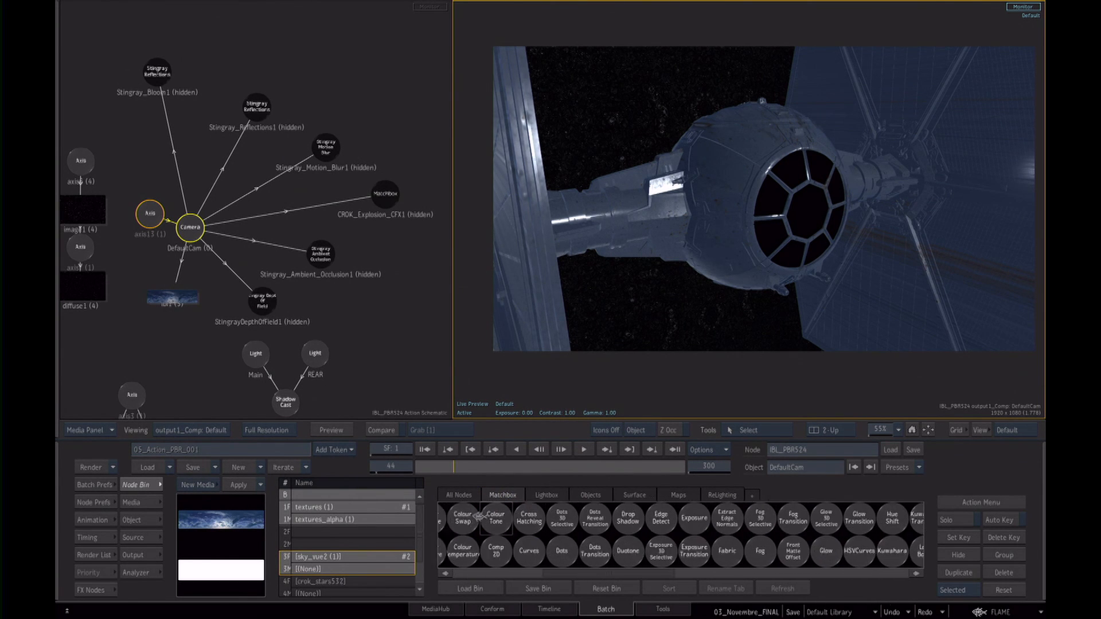
left_click(458, 494)
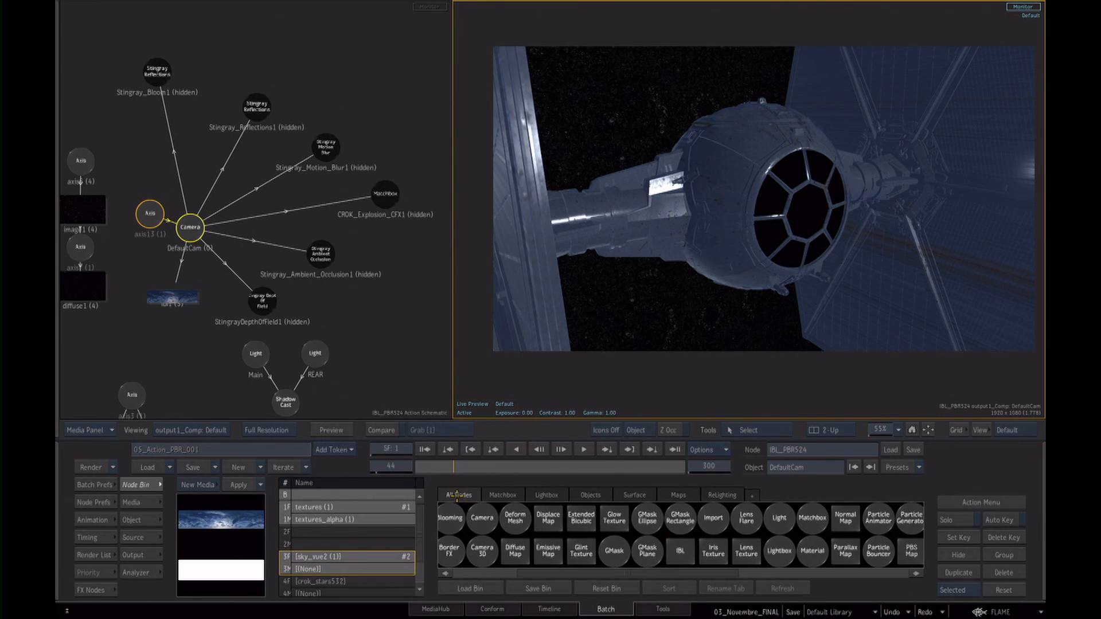
Browse the ACTION_CAMERA_FX shaders for a new Matchbox camera node and delete the node without loading one.
left_click(809, 525)
left_click(448, 46)
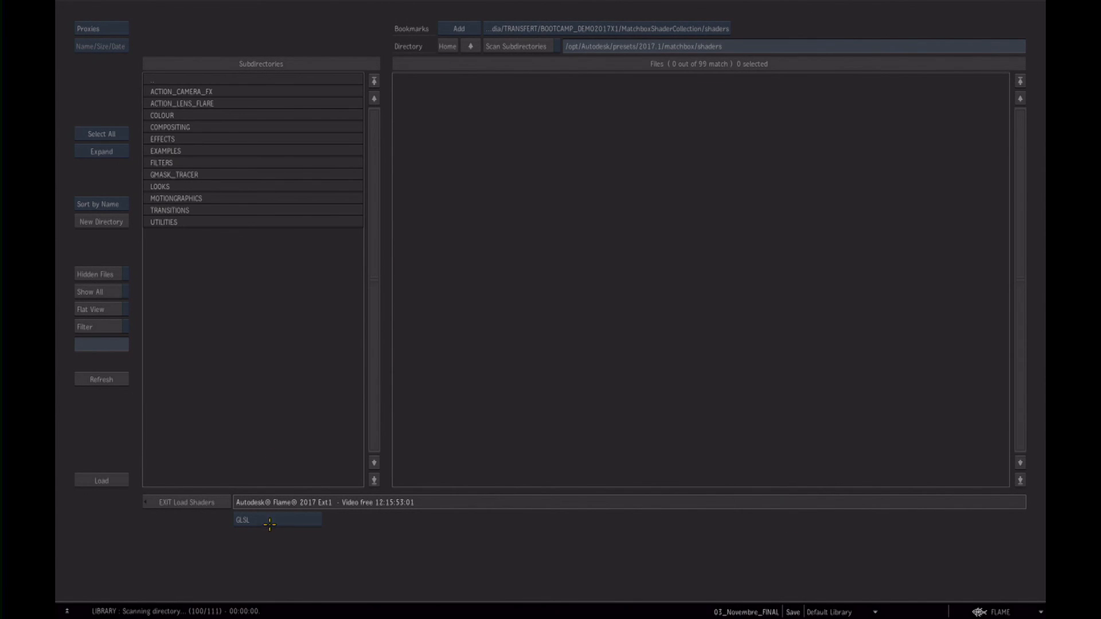
left_click(197, 92)
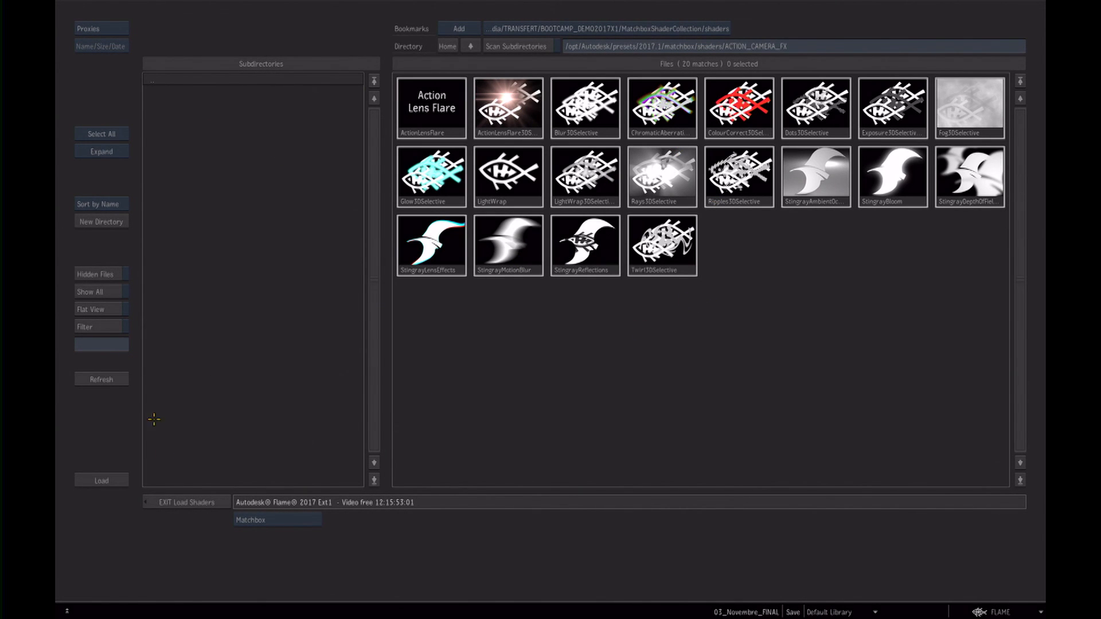
left_click(178, 500)
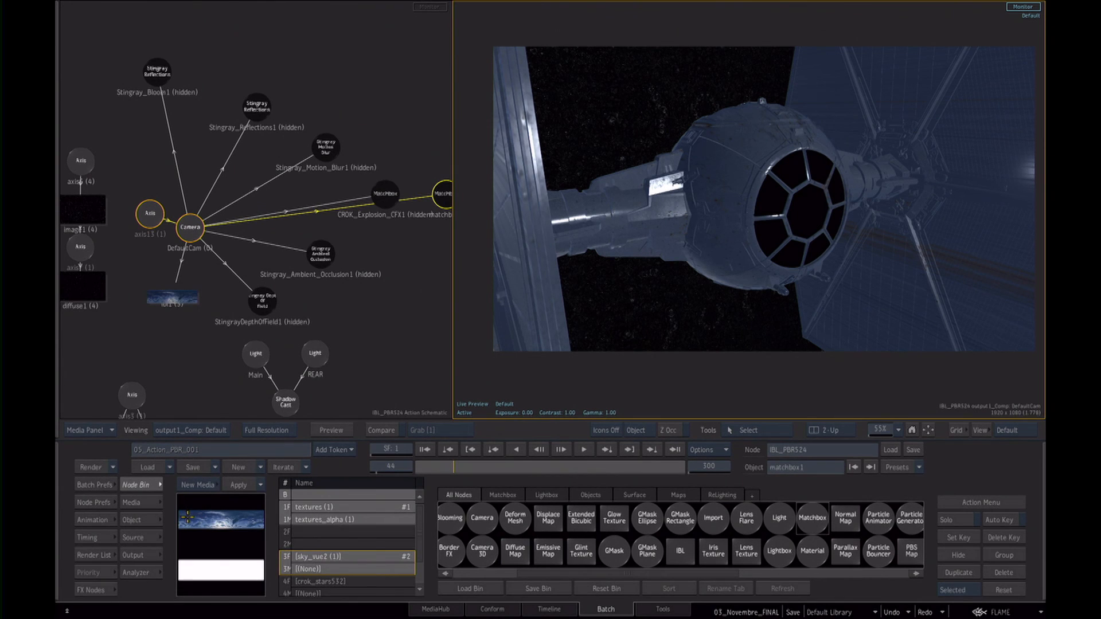
left_click_drag(433, 198, 416, 246)
key("Delete")
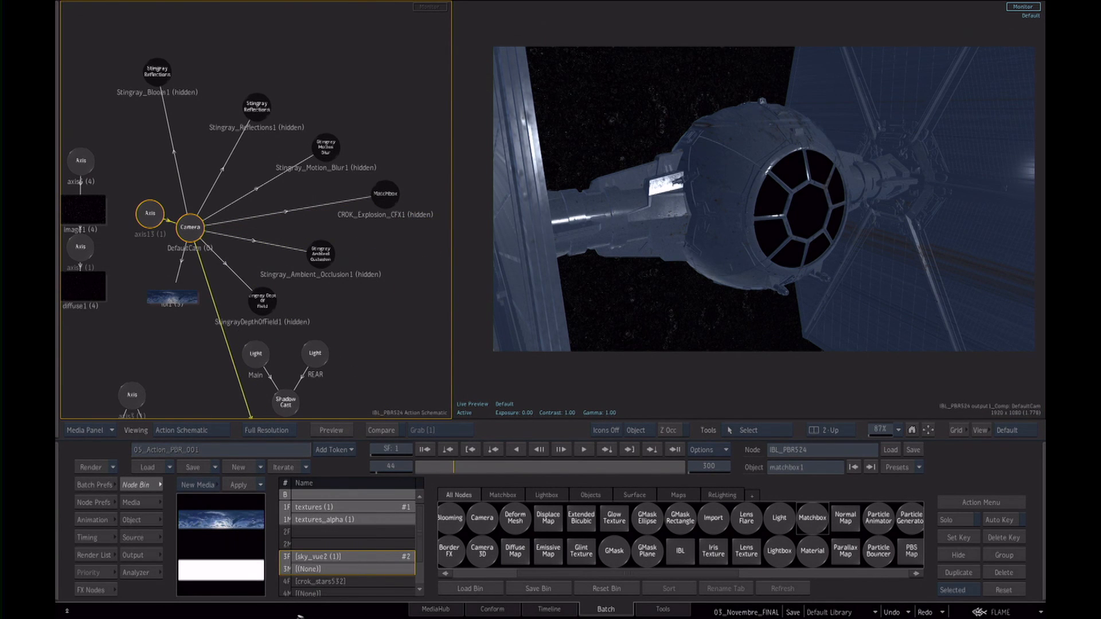
Try the built-in Ambient Occlusion on the primary Comp output and review its settings.
left_click_drag(324, 308, 344, 281)
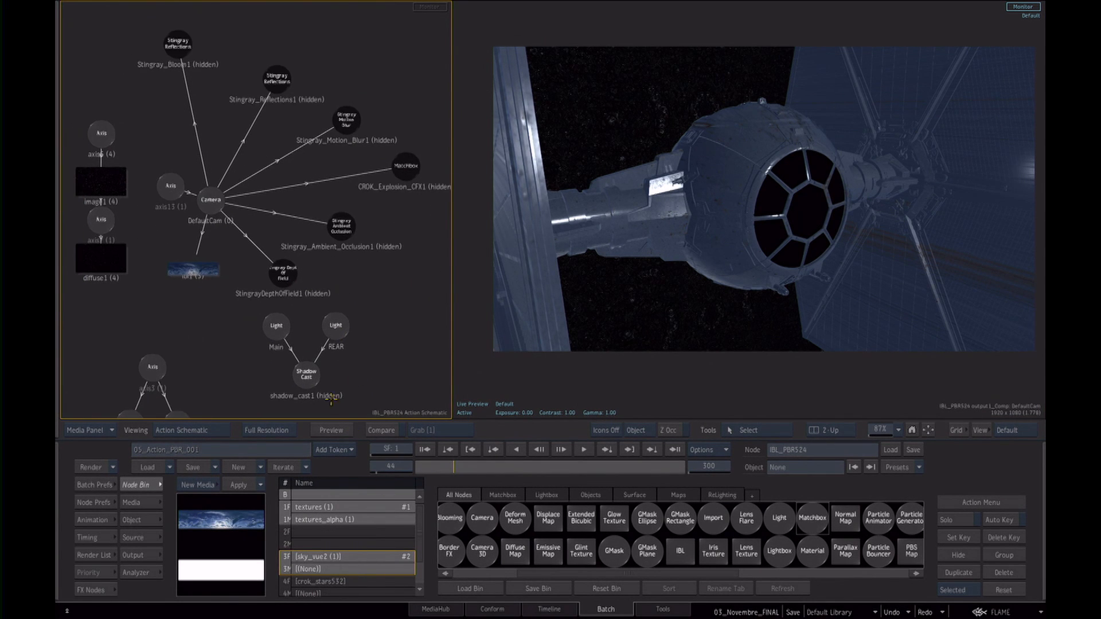
left_click(211, 200)
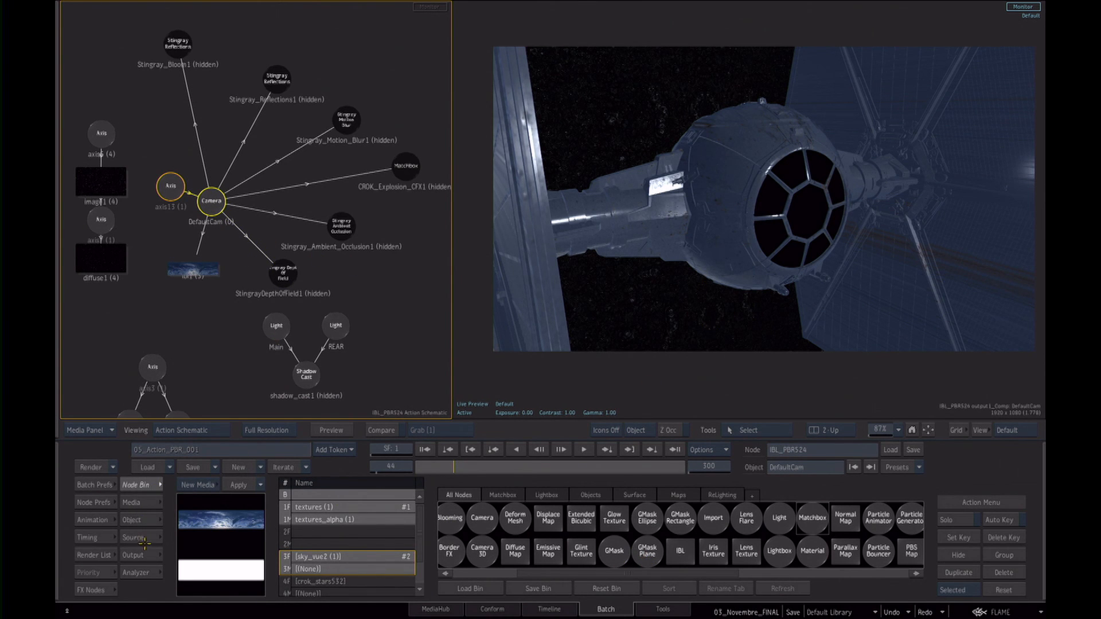
left_click(136, 555)
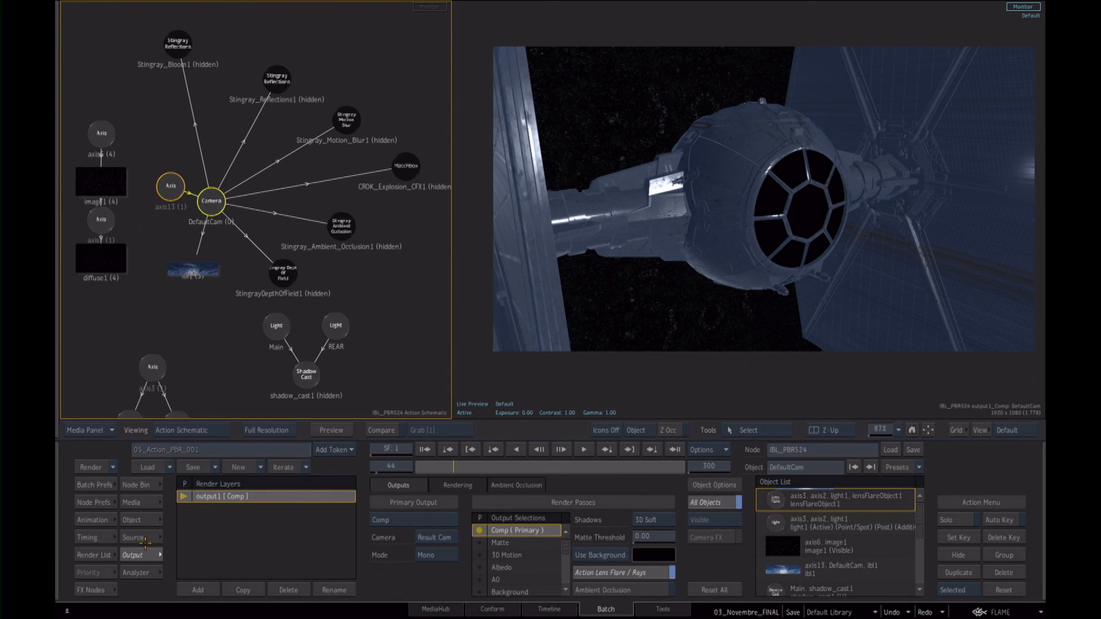
left_click(606, 591)
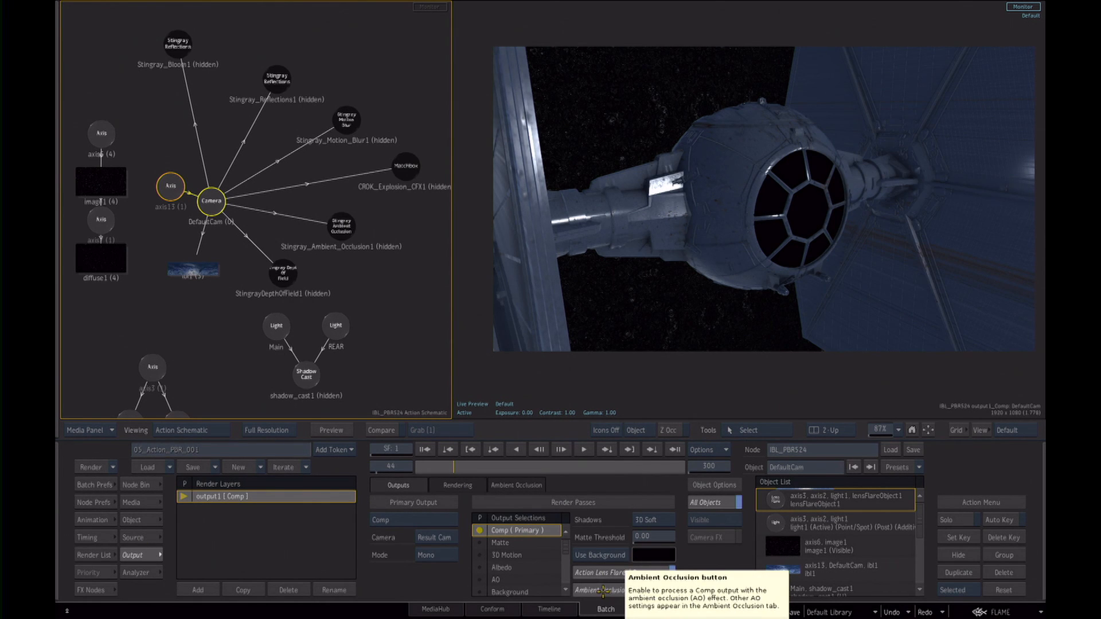
left_click(603, 591)
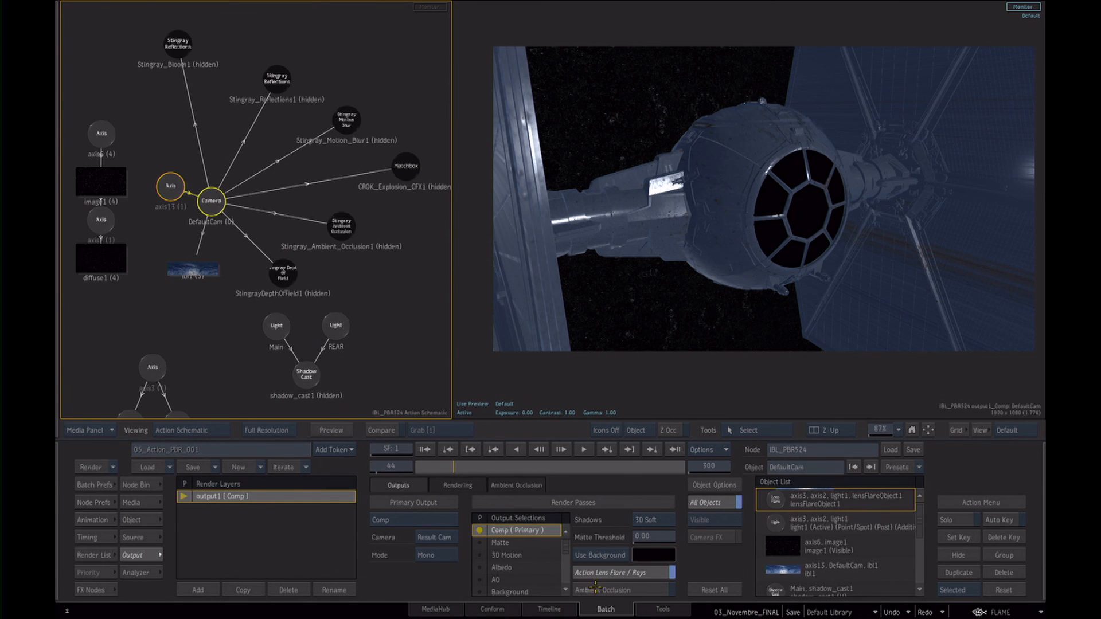
left_click(610, 589)
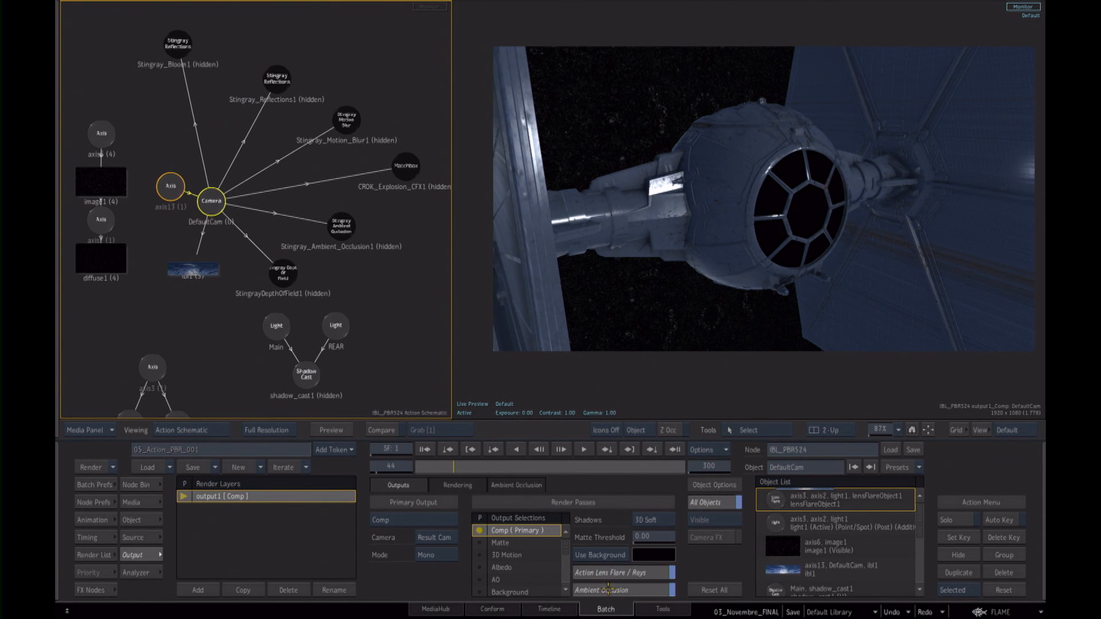
left_click(510, 482)
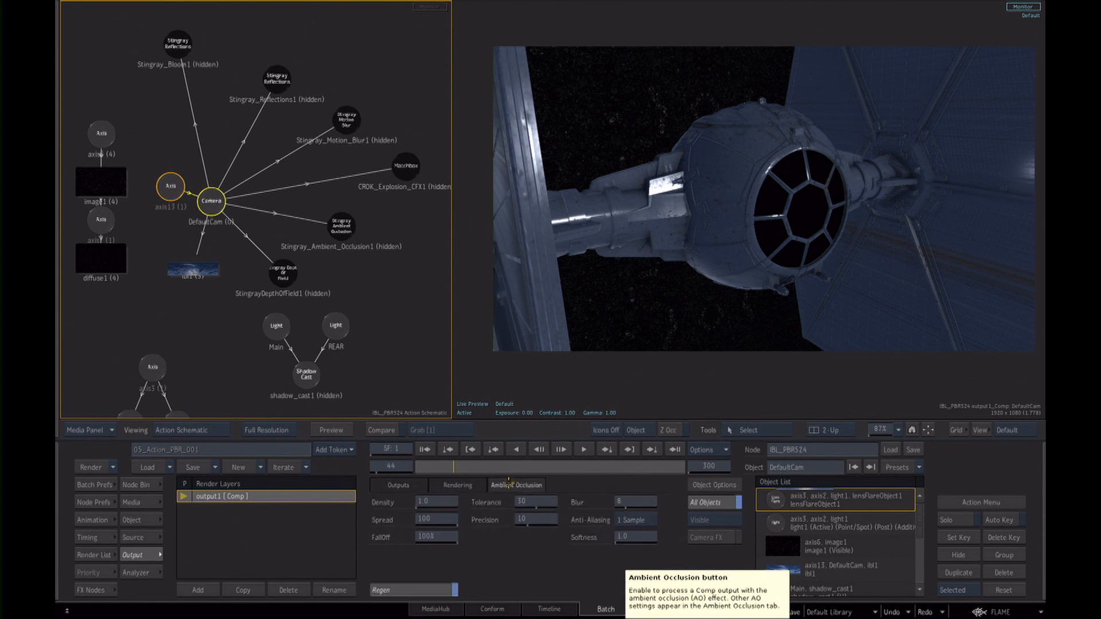
left_click(399, 486)
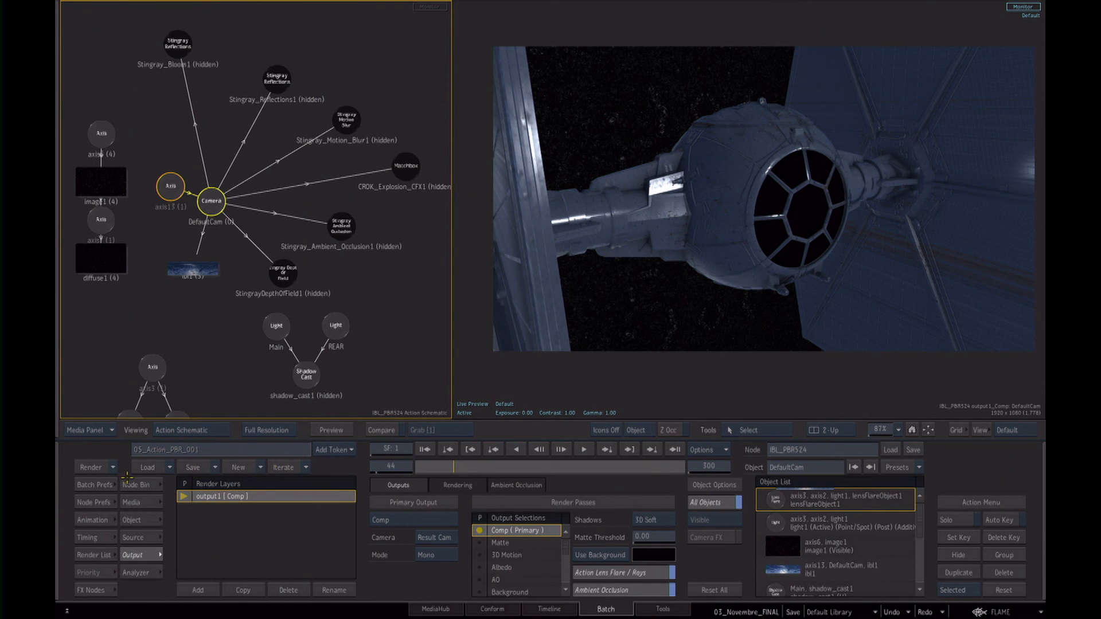
left_click(136, 485)
left_click(138, 555)
Add a Stingray Ambient Occlusion Matchbox shader to DefaultCam.
left_click(135, 485)
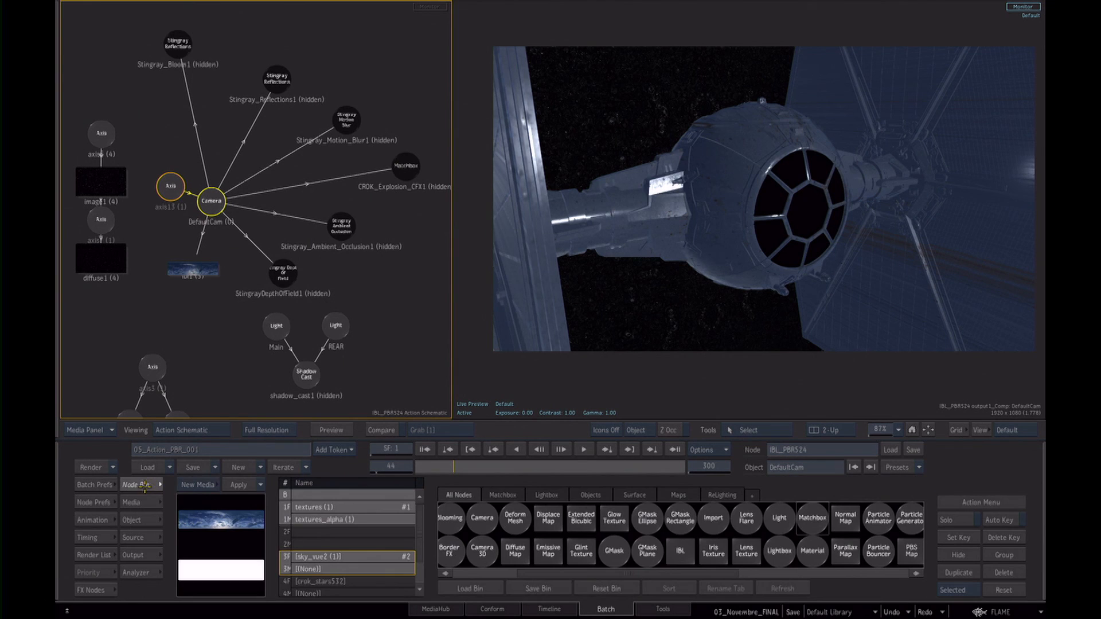
left_click(503, 495)
scroll(843, 519, "down", 5)
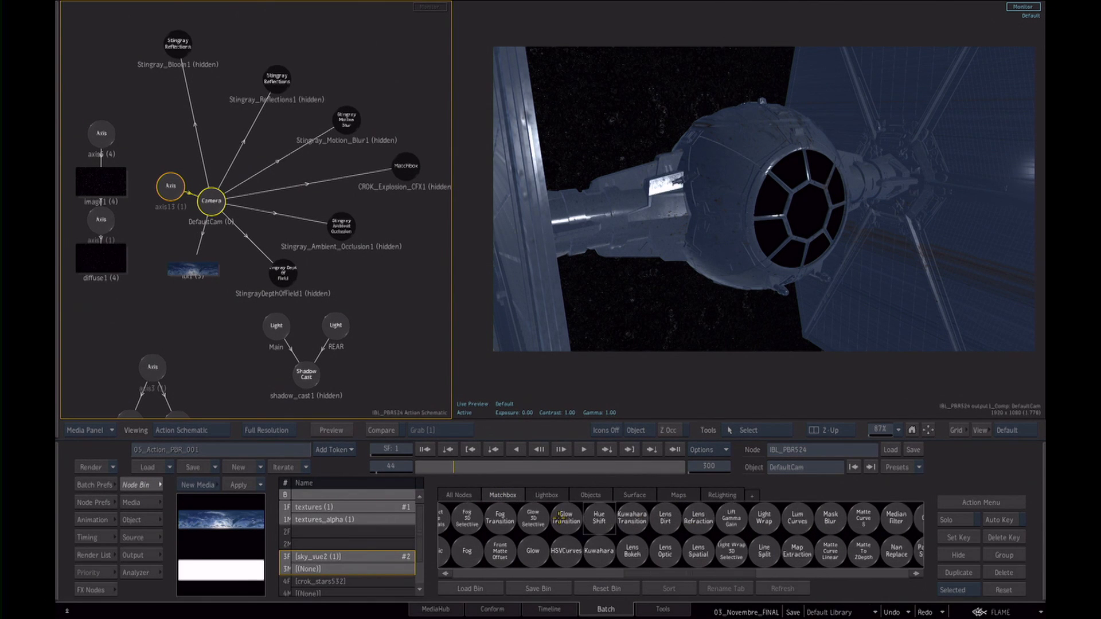
scroll(714, 552, "right", 3)
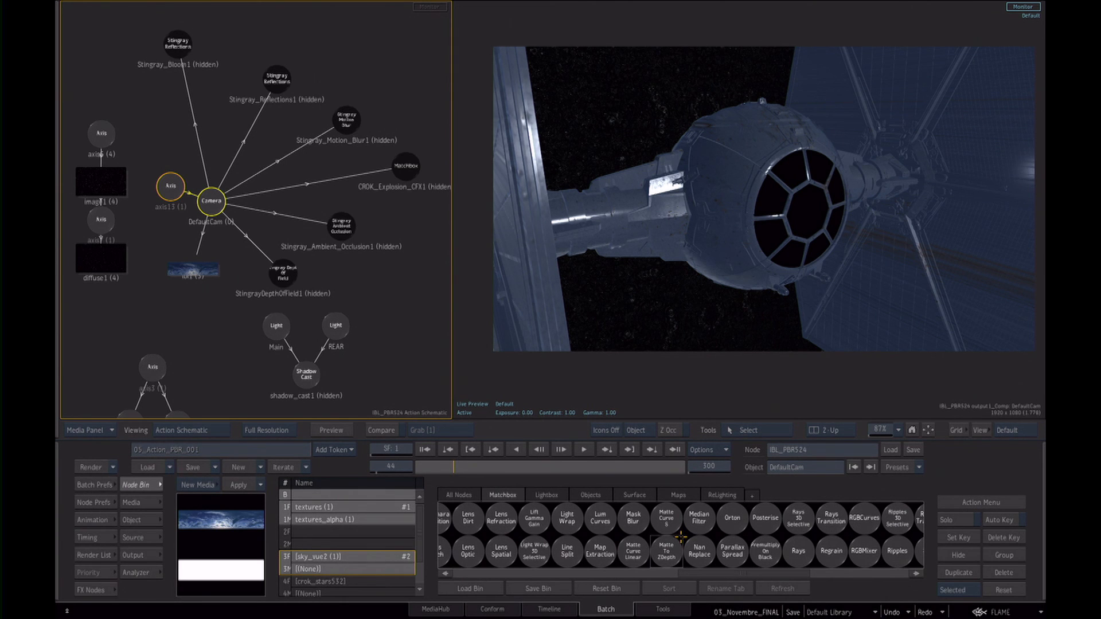
scroll(775, 518, "right", 5)
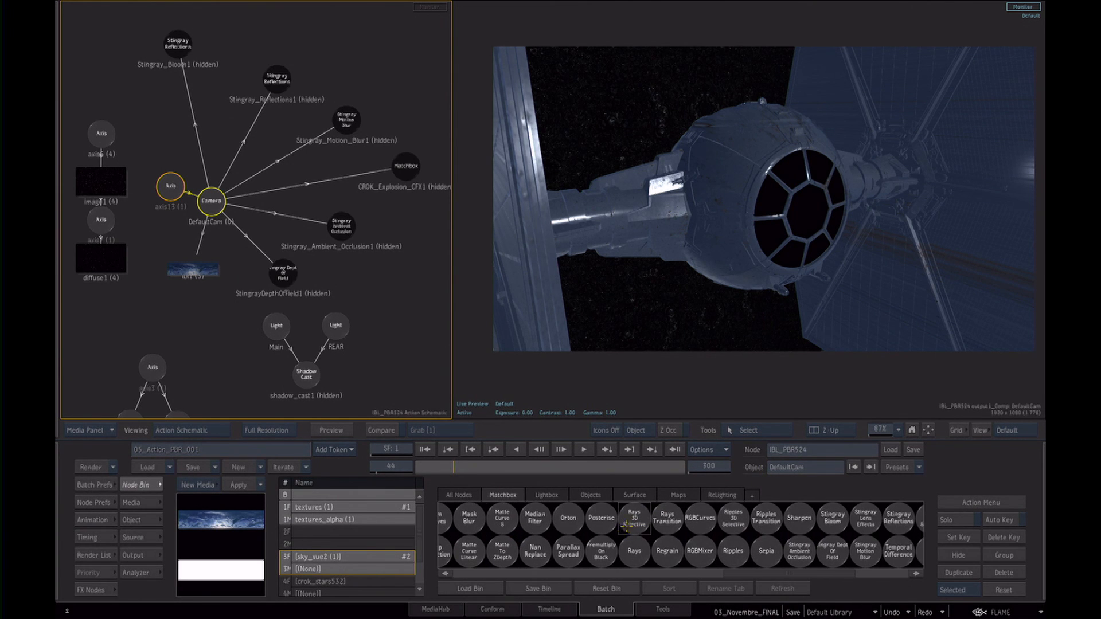
scroll(775, 518, "right", 4)
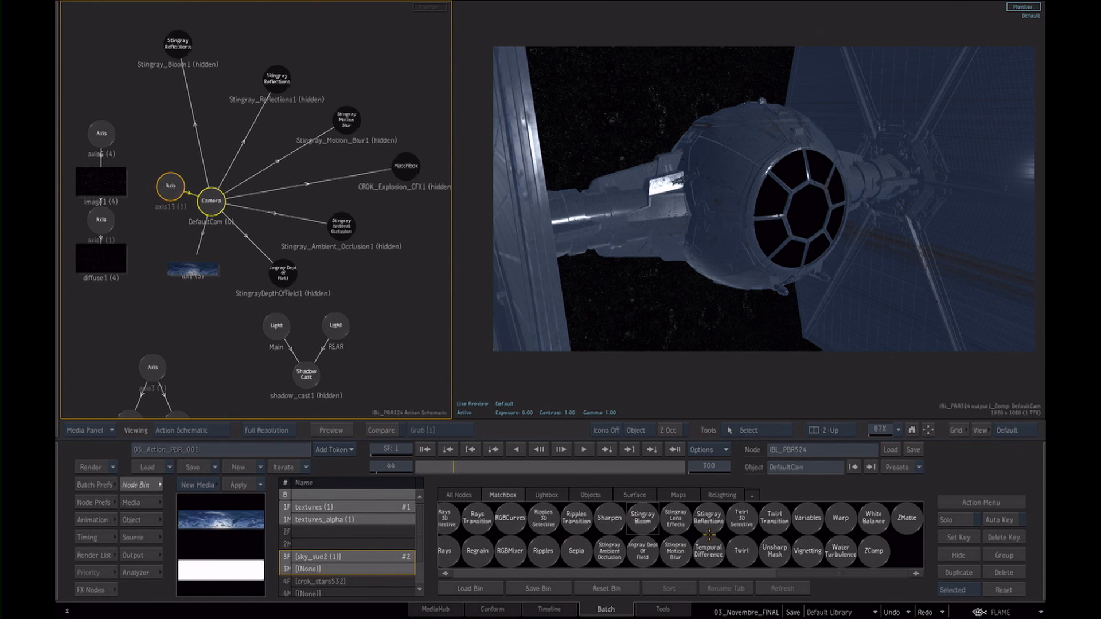
scroll(709, 535, "left", 3)
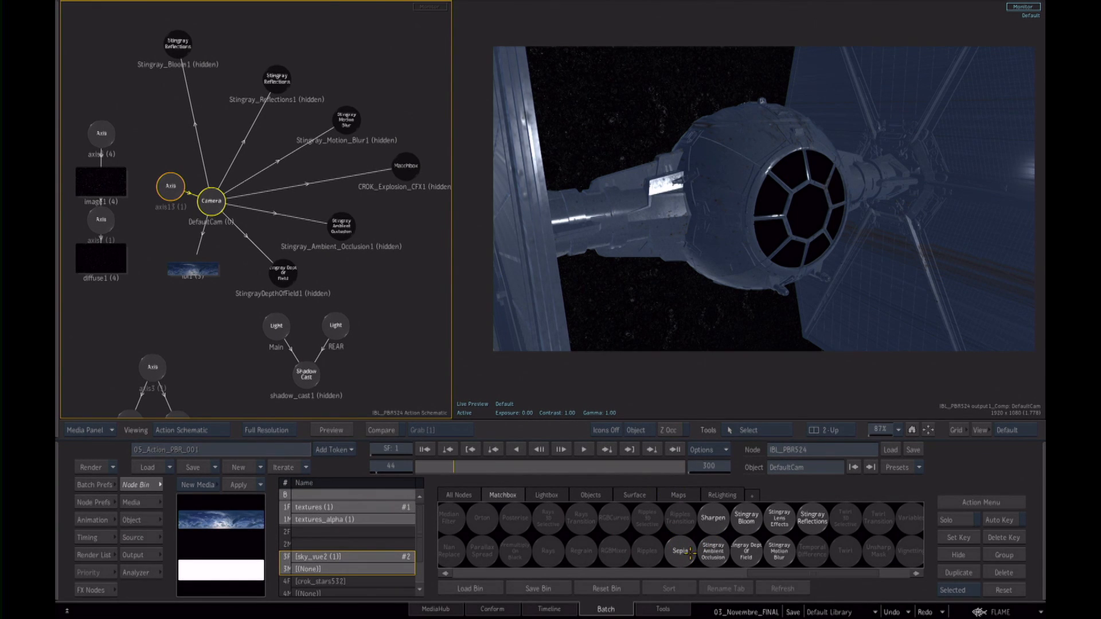
double_click(713, 550)
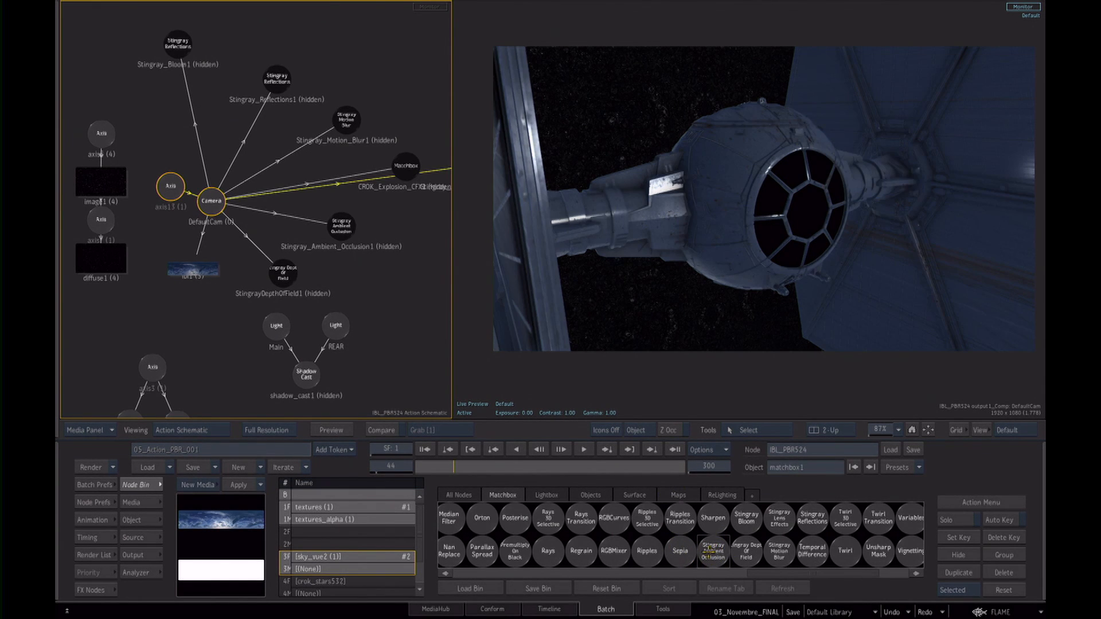
Place the new Stingray Ambient Occlusion node beside the camera's other effects and open its AO controls.
left_click_drag(412, 274, 334, 325)
left_click_drag(384, 278, 444, 279)
left_click_drag(349, 285, 312, 171)
scroll(312, 172, "up", 2)
left_click_drag(386, 177, 376, 237)
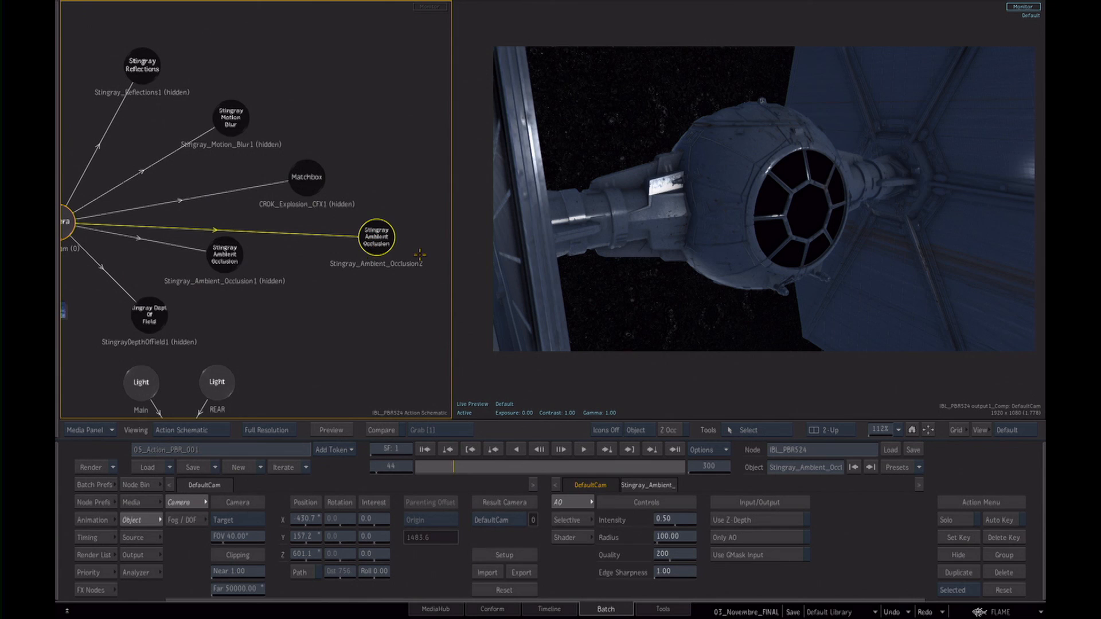
Set the new Stingray AO intensity to 0.59 and radius to 97.00, checking the ship at frame 51.
left_click_drag(677, 520, 672, 537)
mouse_move(445, 468)
left_mouse_down()
mouse_move(476, 470)
mouse_move(448, 474)
mouse_move(469, 474)
mouse_move(460, 468)
left_mouse_up()
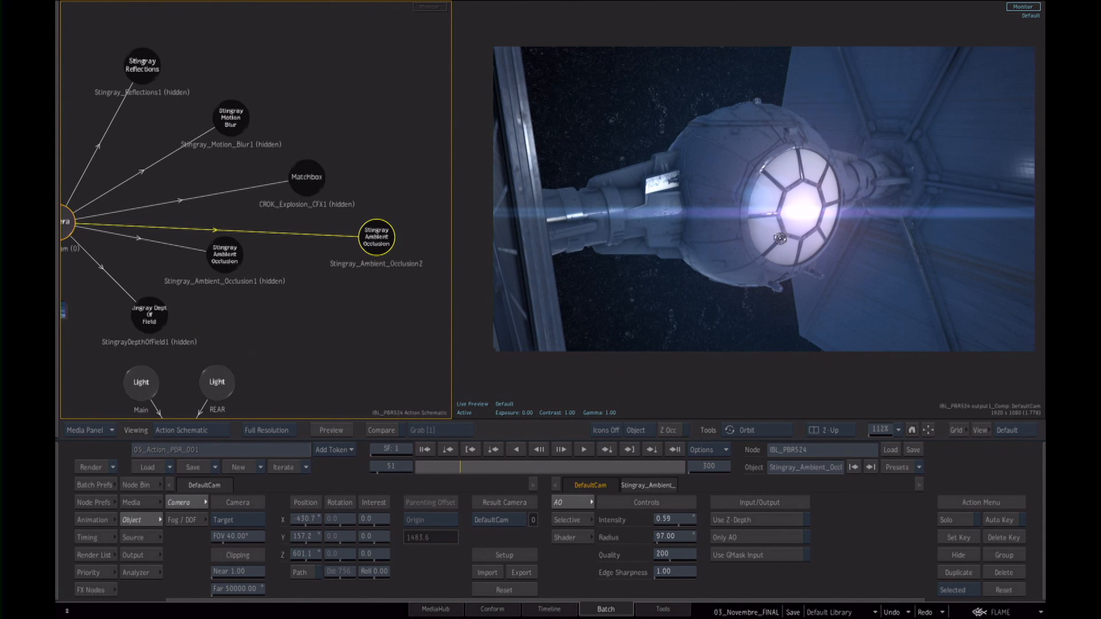
left_click_drag(775, 238, 750, 295)
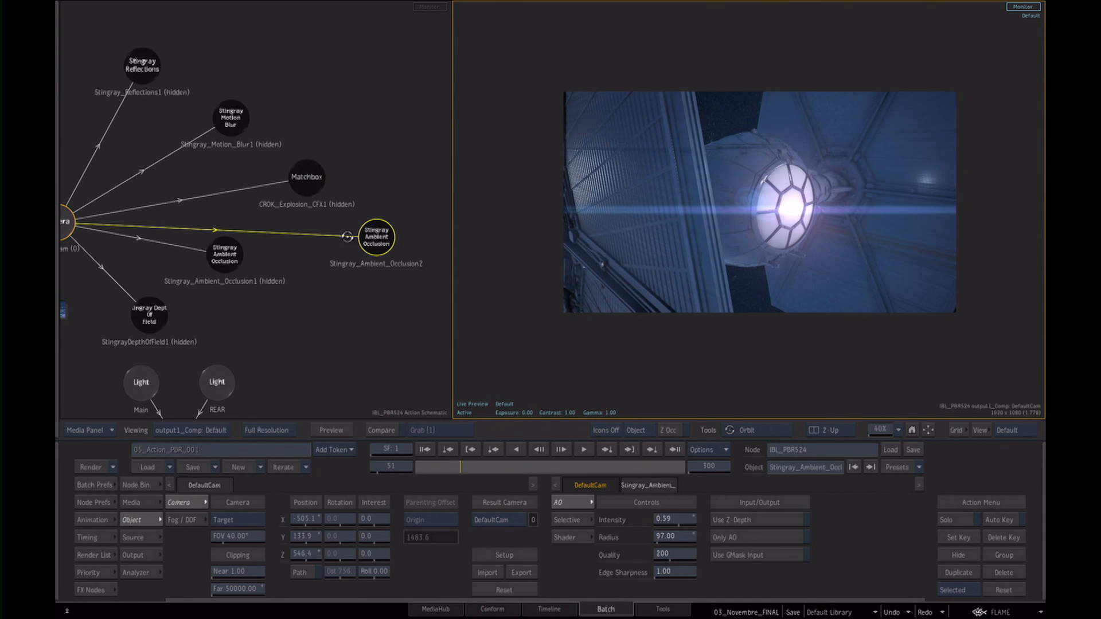
Delete the added Stingray Ambient Occlusion node and unhide the existing Stingray_Ambient_Occlusion1 effect on DefaultCam.
left_click_drag(374, 240, 368, 282)
key("Delete")
left_click(218, 270)
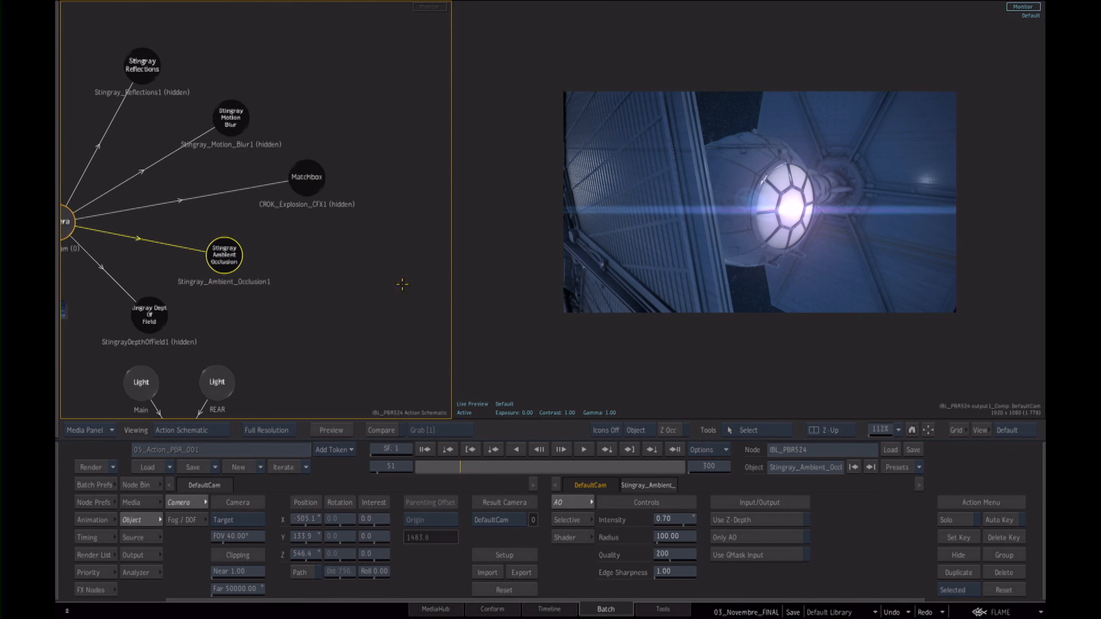
left_click_drag(749, 218, 556, 235)
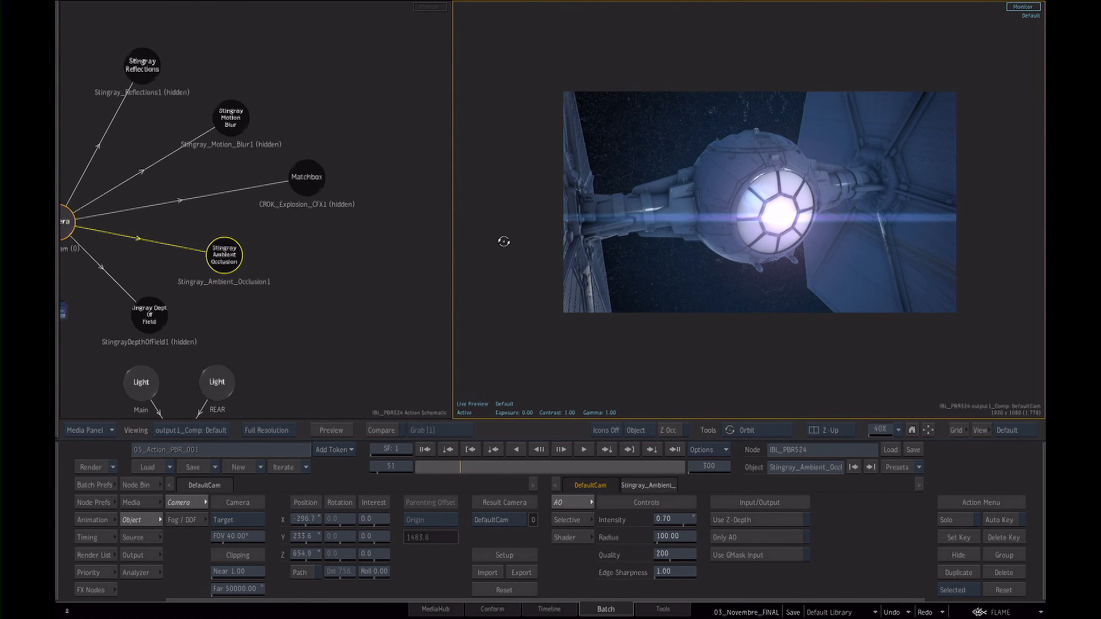
left_click_drag(303, 295, 358, 241)
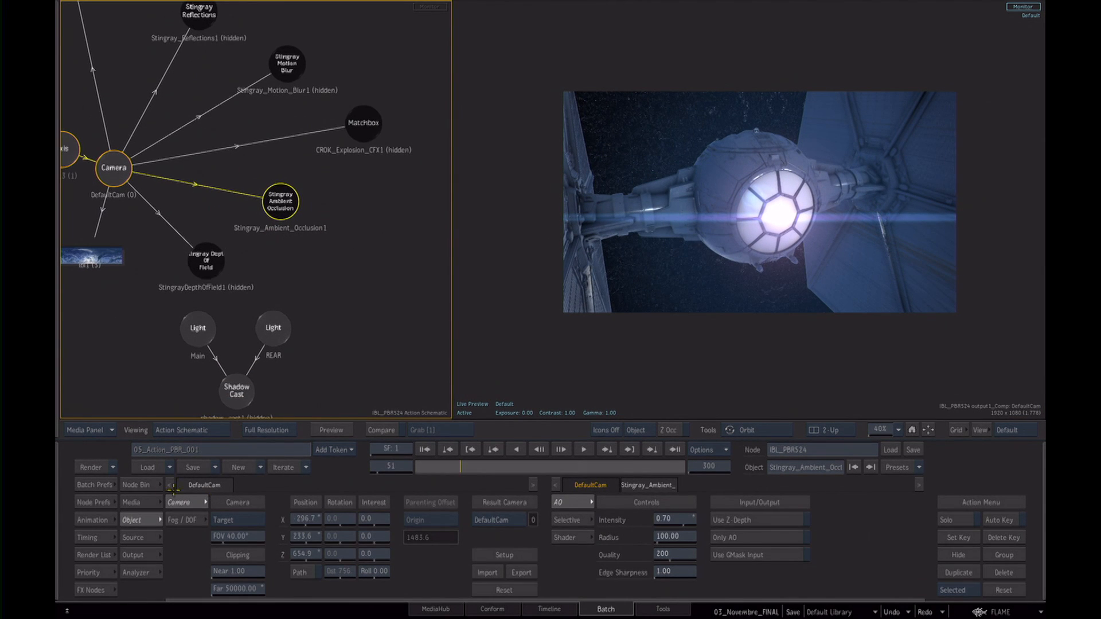
Unhide the StingrayDepthOfField1 effect on DefaultCam and orbit the camera to look past the near wing at the cockpit.
left_click(141, 485)
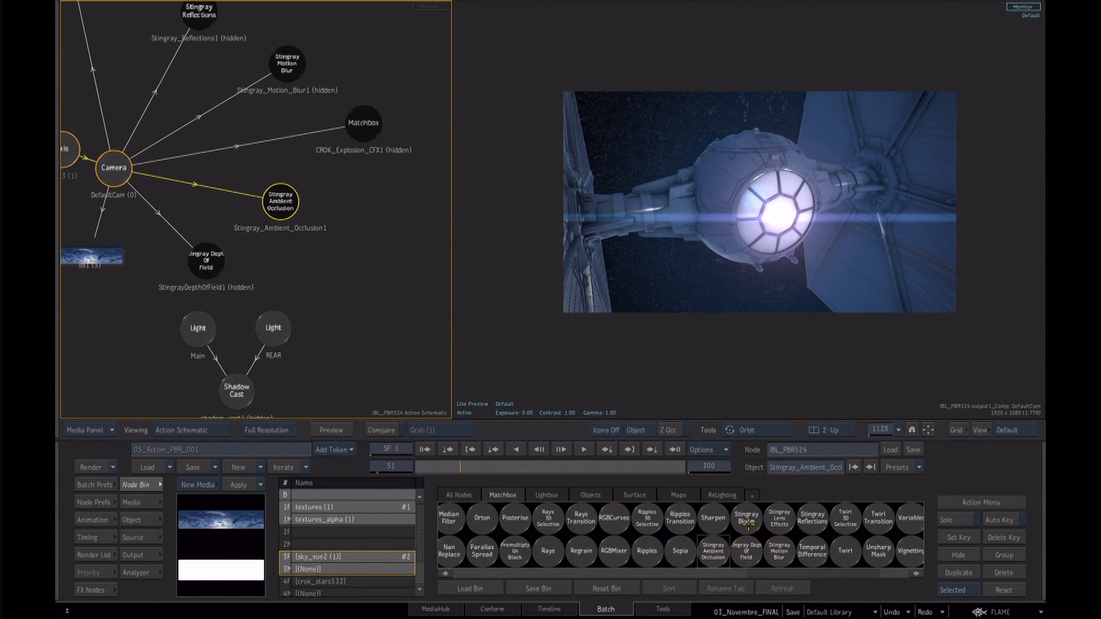
scroll(332, 217, "down", 3)
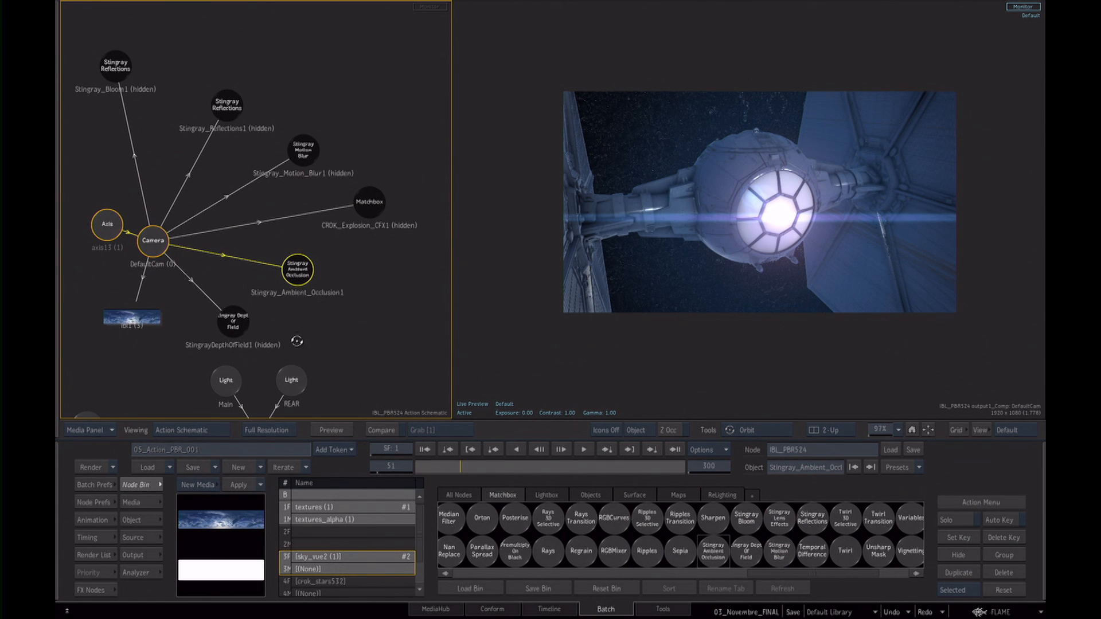
left_click(240, 336)
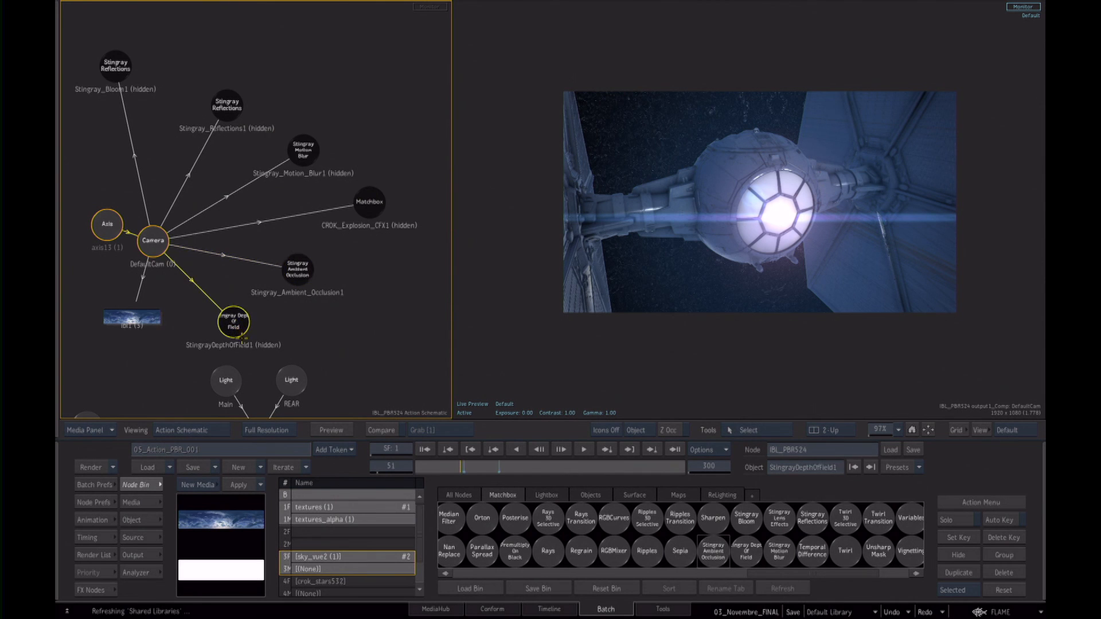
key("h")
left_click(238, 329)
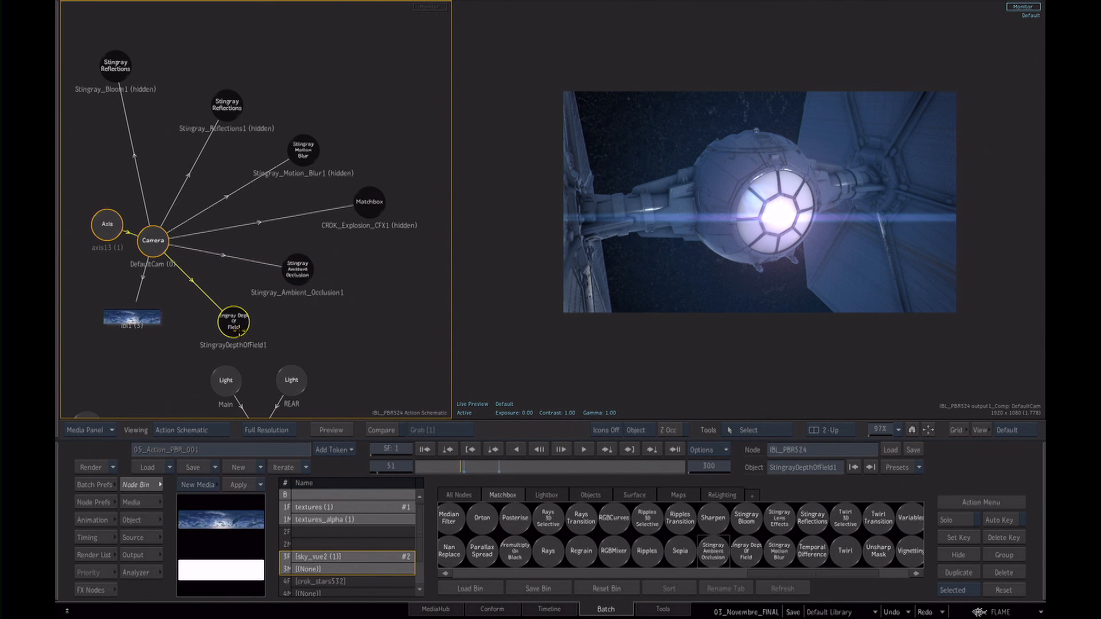
left_click(796, 310)
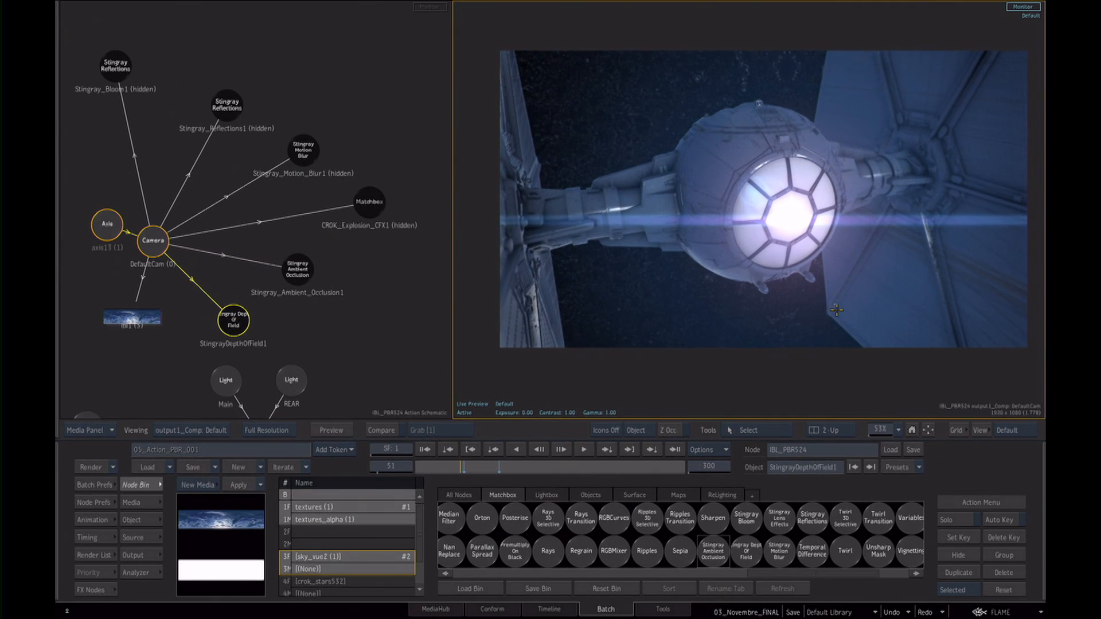
left_click_drag(810, 278, 864, 176)
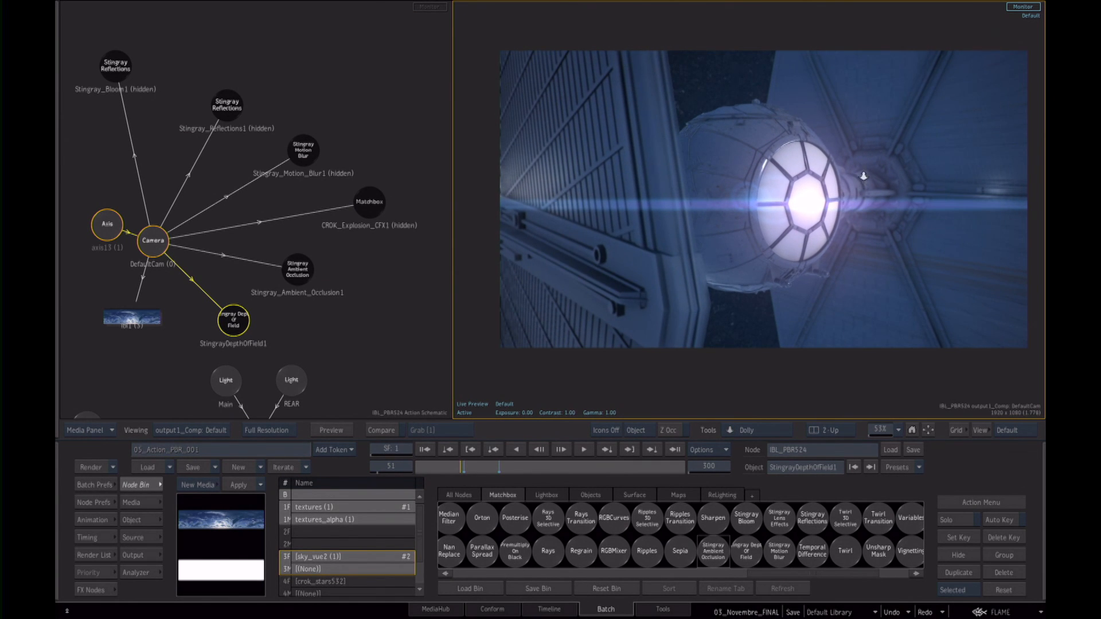
Try StingrayDepthOfField1 with Far Max 1.00 and the focus centre Z at 442.50, using the focus viewing overlay for adjustment.
double_click(233, 321)
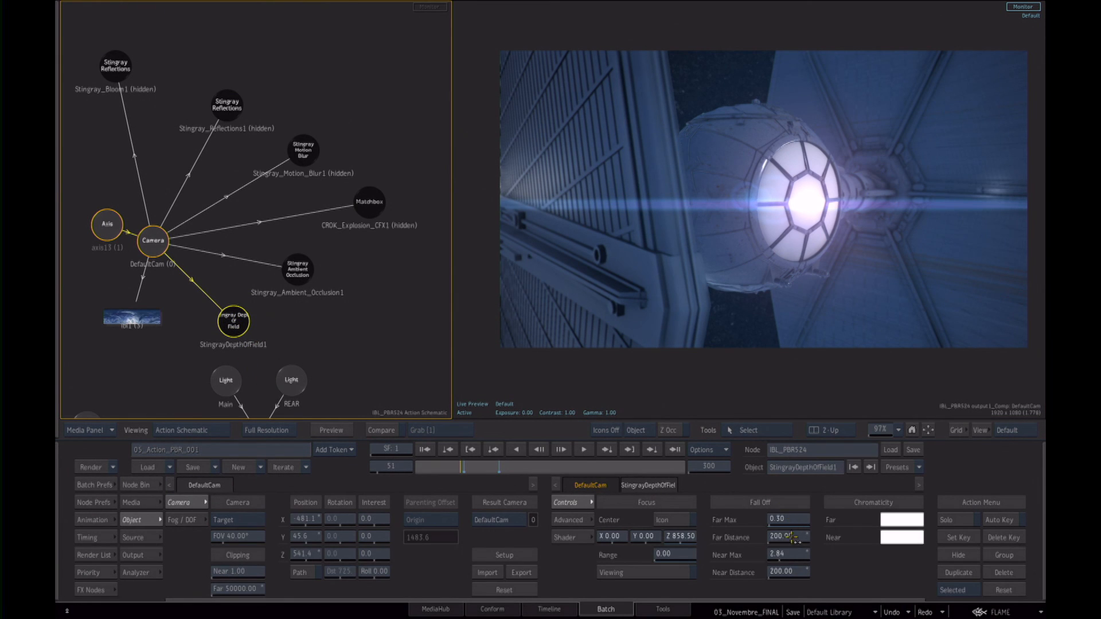
mouse_move(787, 517)
left_mouse_down()
mouse_move(829, 518)
mouse_move(789, 522)
left_mouse_up()
left_click(794, 520, "ctrl")
left_click(613, 572)
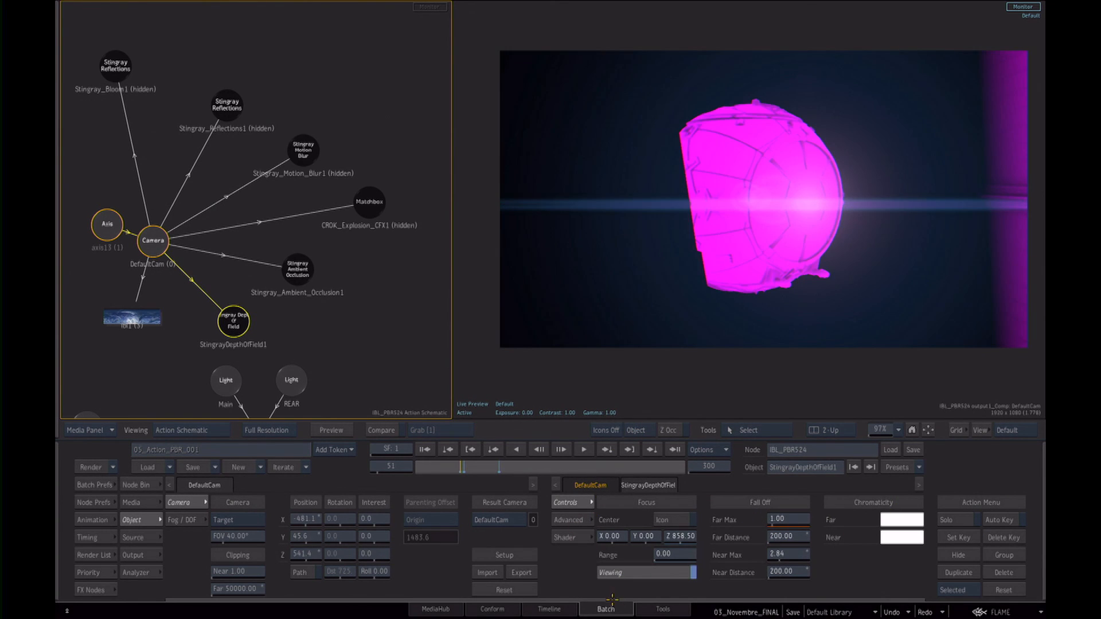
left_click_drag(678, 539, 464, 542)
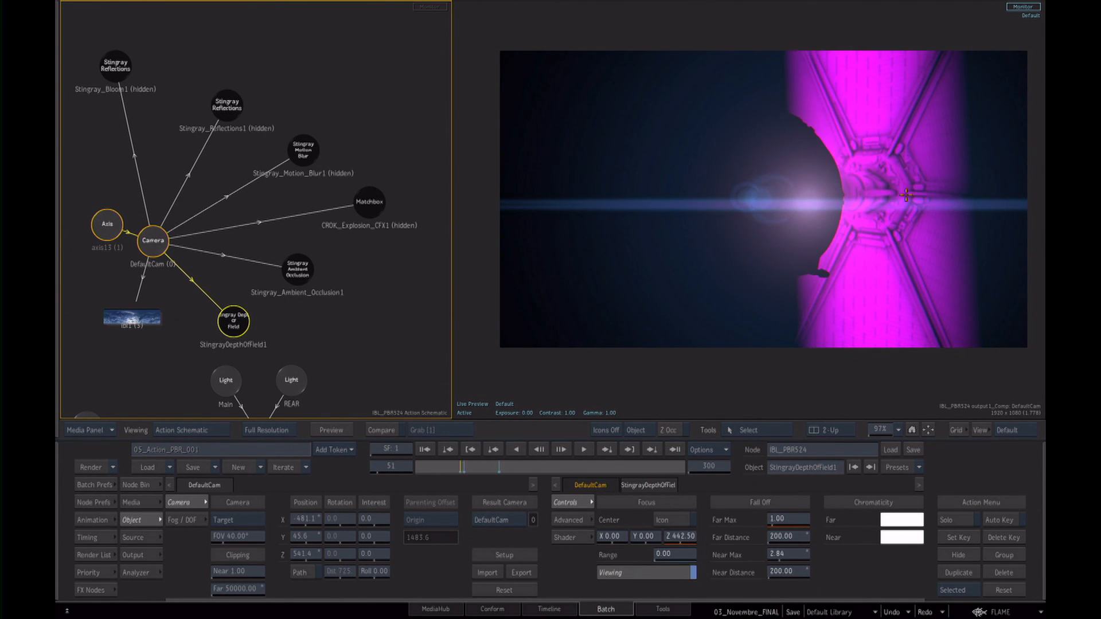
left_click(635, 577)
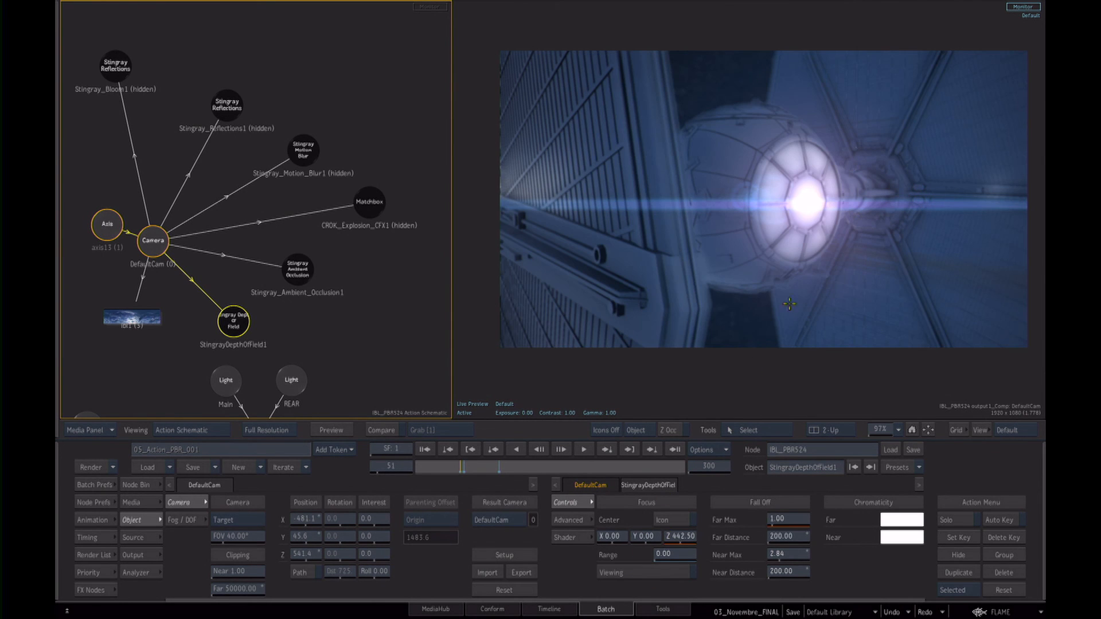
Unhide the Stingray_Motion_Blur1 effect at frame 61 and check the blur on the ship, ending at frame 58.
left_click(779, 365)
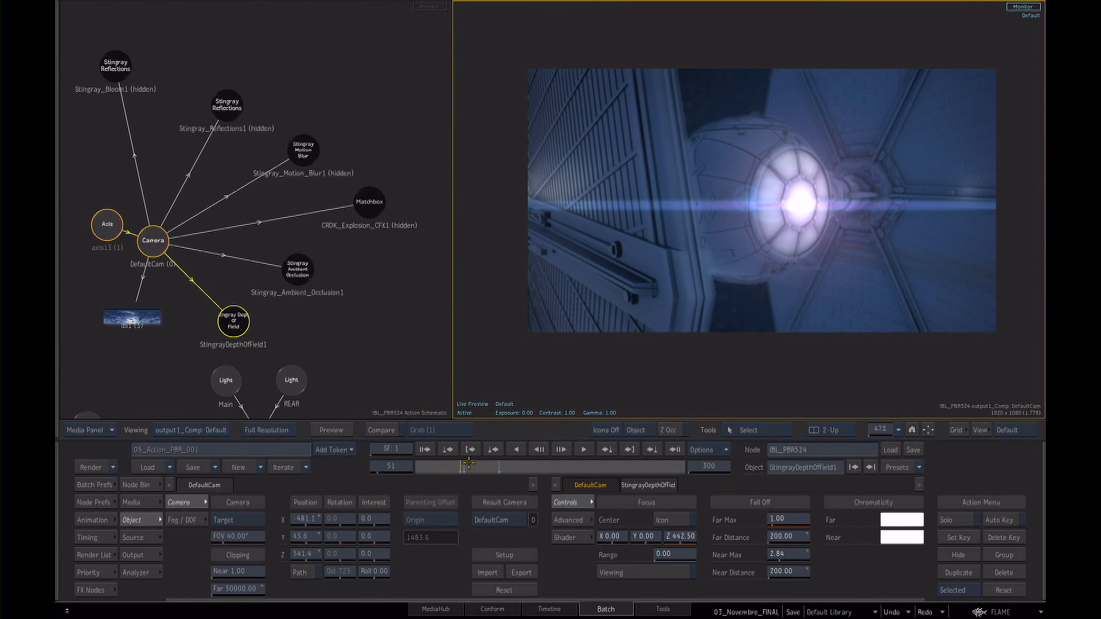
mouse_move(471, 470)
left_mouse_down()
mouse_move(494, 473)
mouse_move(465, 476)
left_mouse_up()
key("alt")
left_click_drag(791, 243, 742, 272)
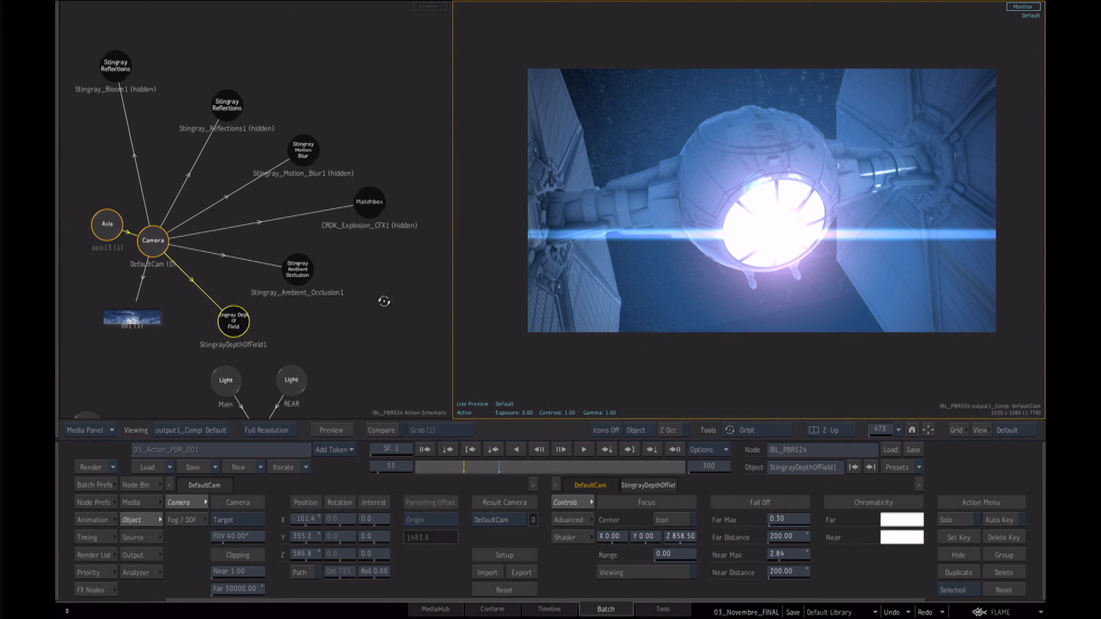
key("Escape")
left_click(303, 148)
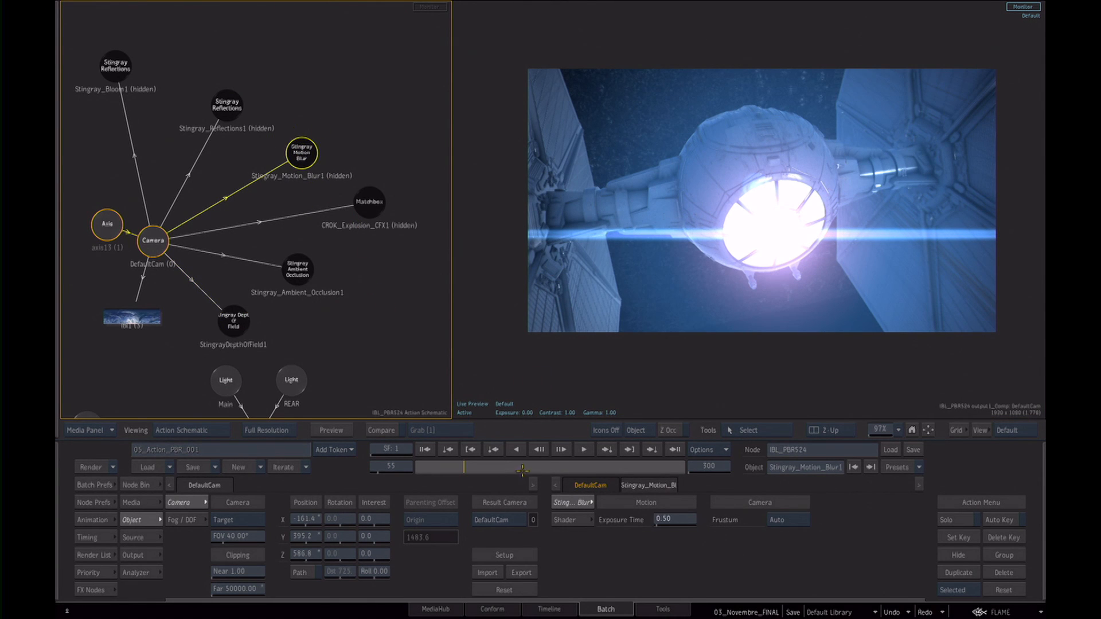
left_click_drag(462, 467, 470, 467)
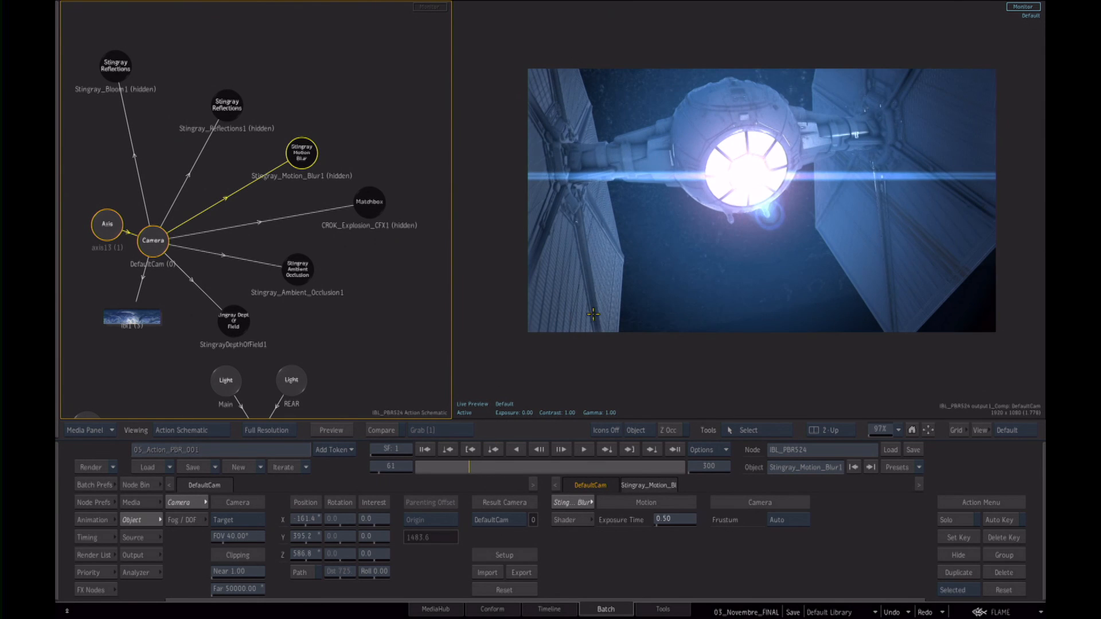
key("h")
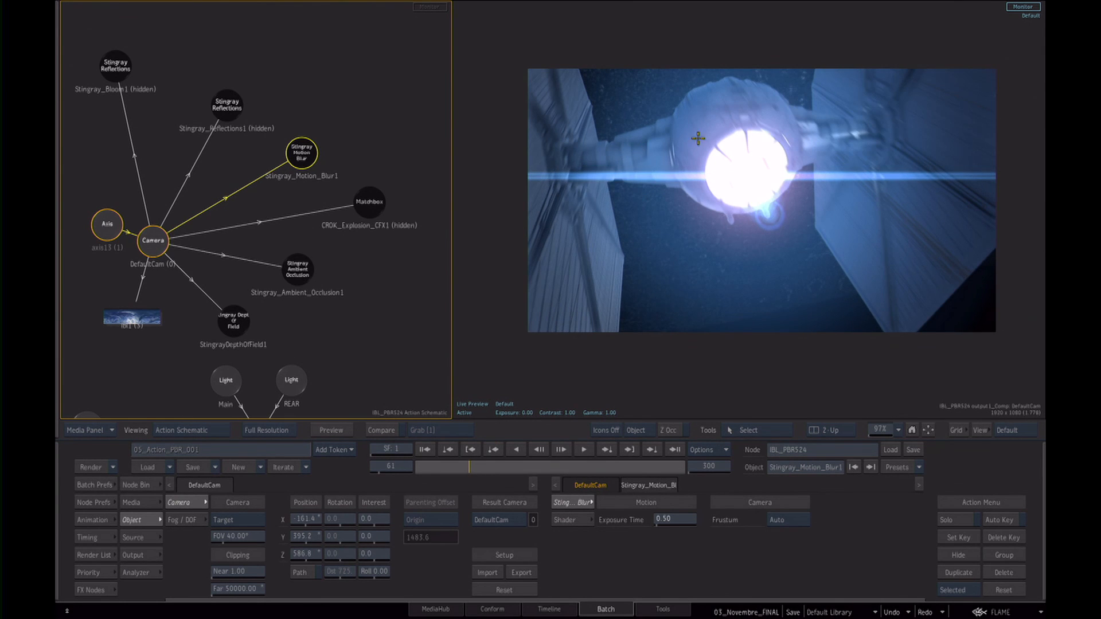
left_click_drag(469, 467, 466, 468)
Unhide the Stingray_Reflections1 effect at frame 49 and orbit around the ship to check its reflections.
left_click(226, 103)
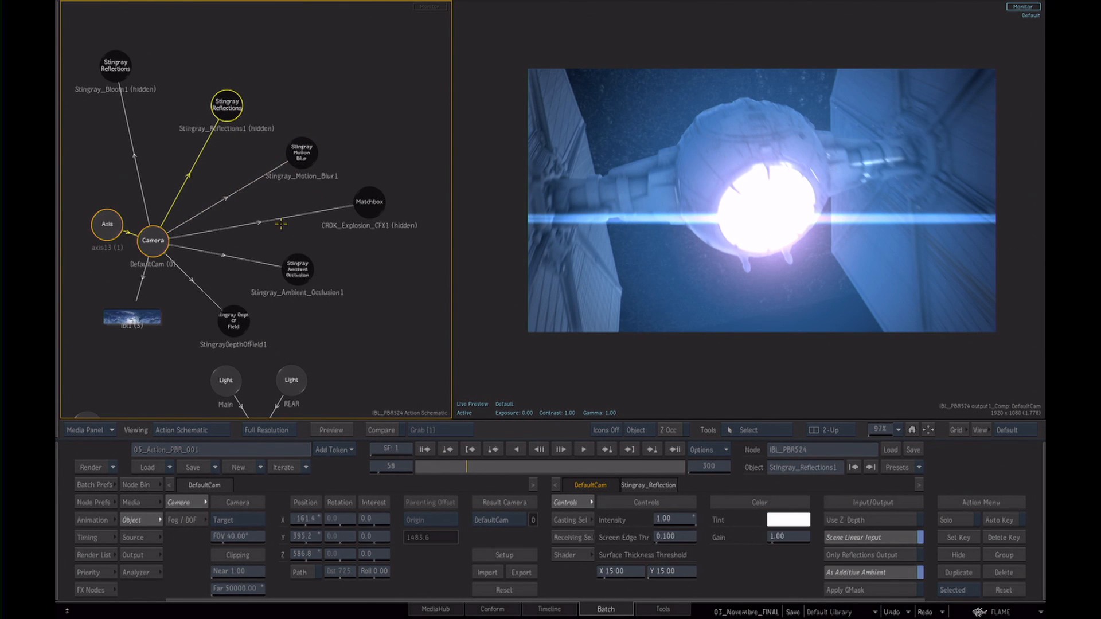
left_click_drag(464, 467, 459, 472)
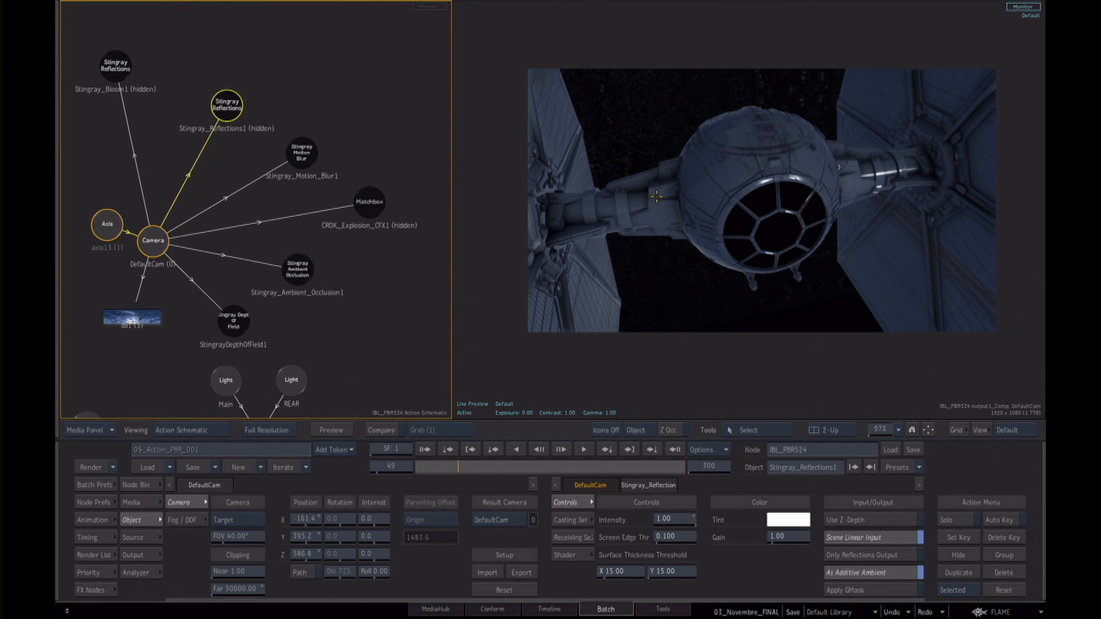
key("h")
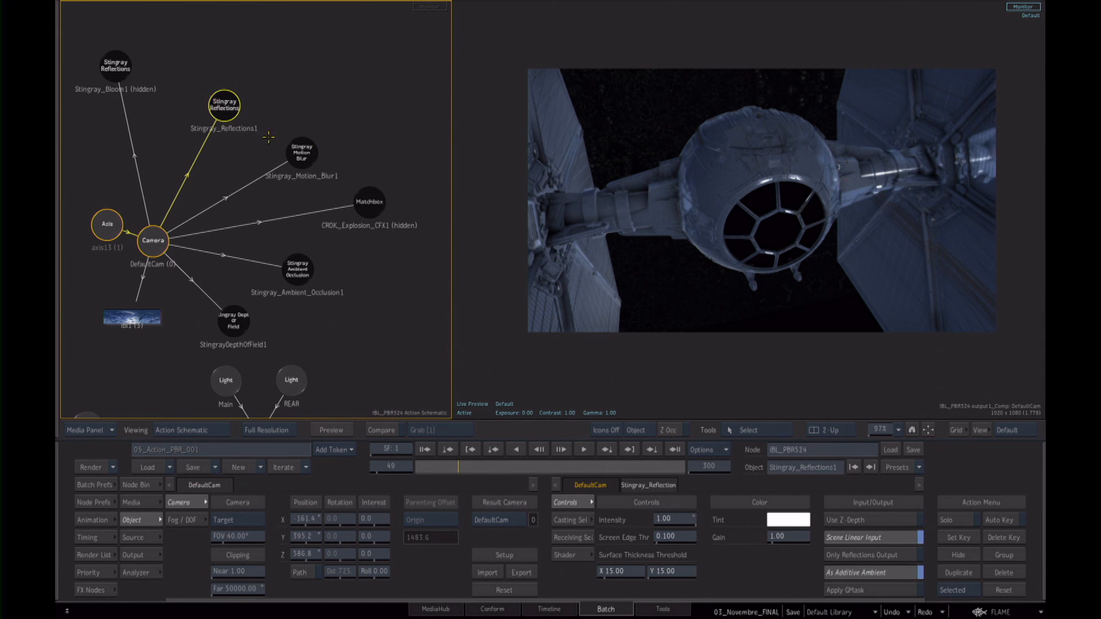
left_click_drag(738, 205, 796, 179)
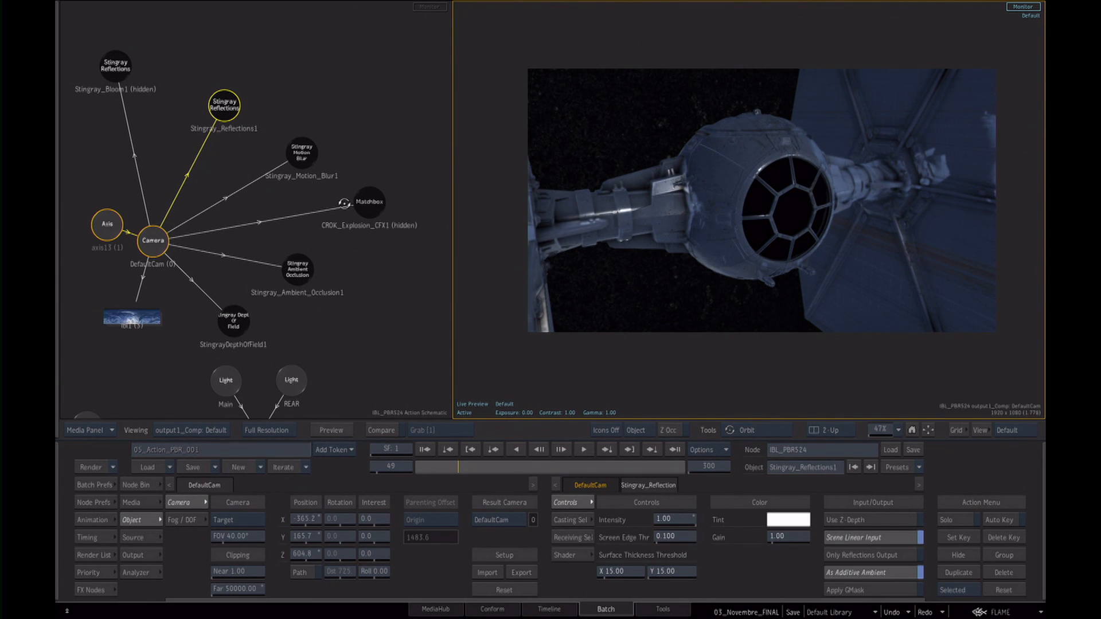
Unhide the Stingray_Bloom1 effect on DefaultCam and check the glow at frame 54 from another camera angle.
left_click(116, 63)
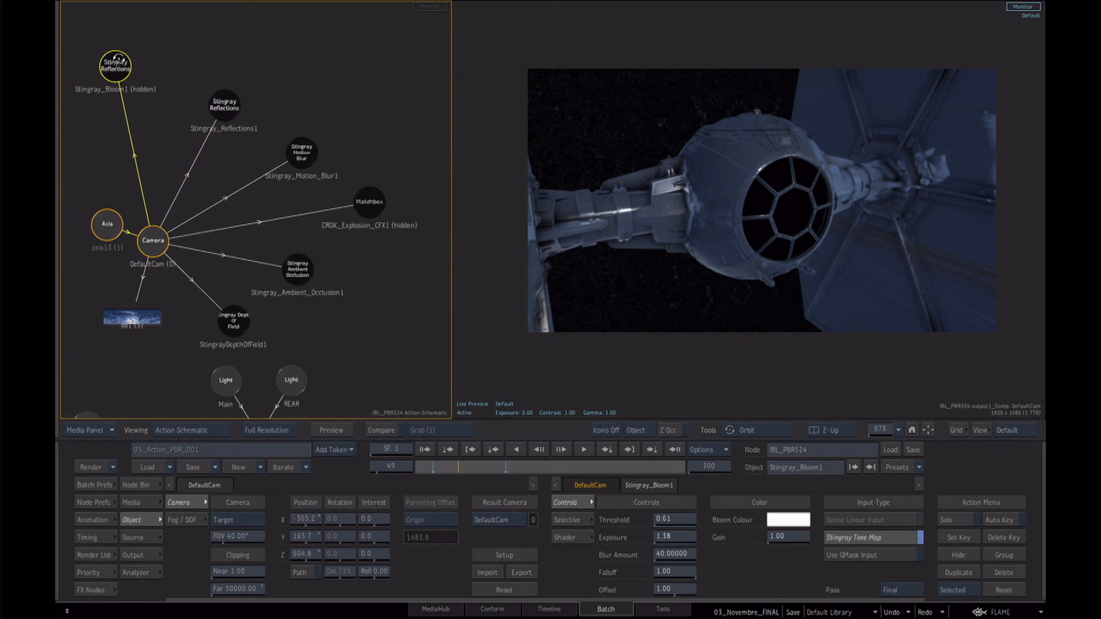
key("h")
left_click(119, 64)
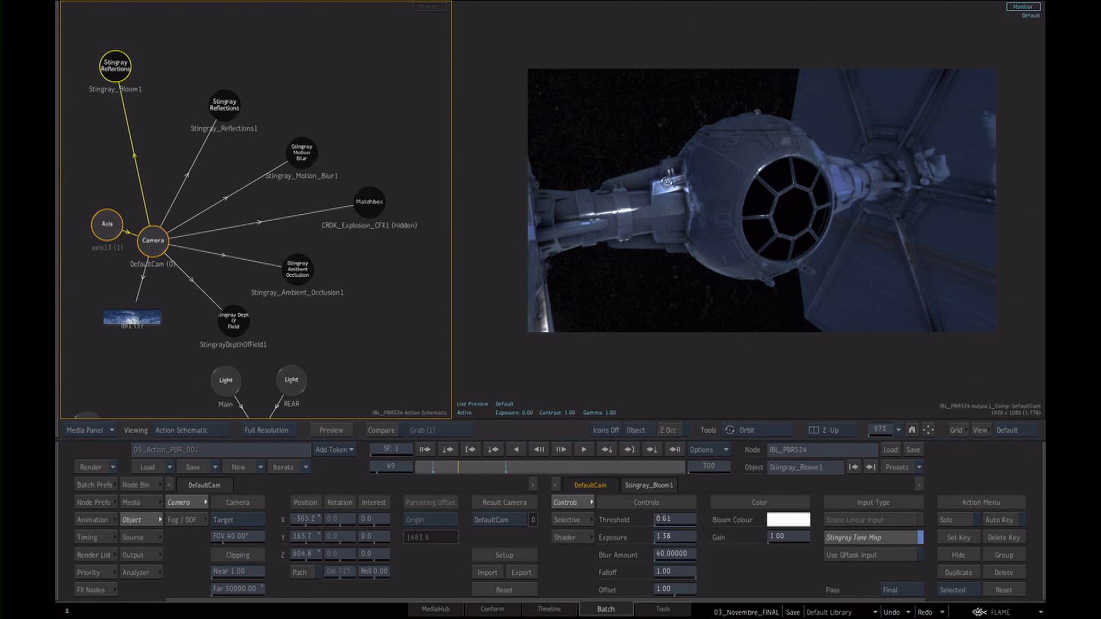
mouse_move(461, 465)
left_mouse_down()
mouse_move(478, 465)
mouse_move(450, 465)
mouse_move(462, 466)
left_mouse_up()
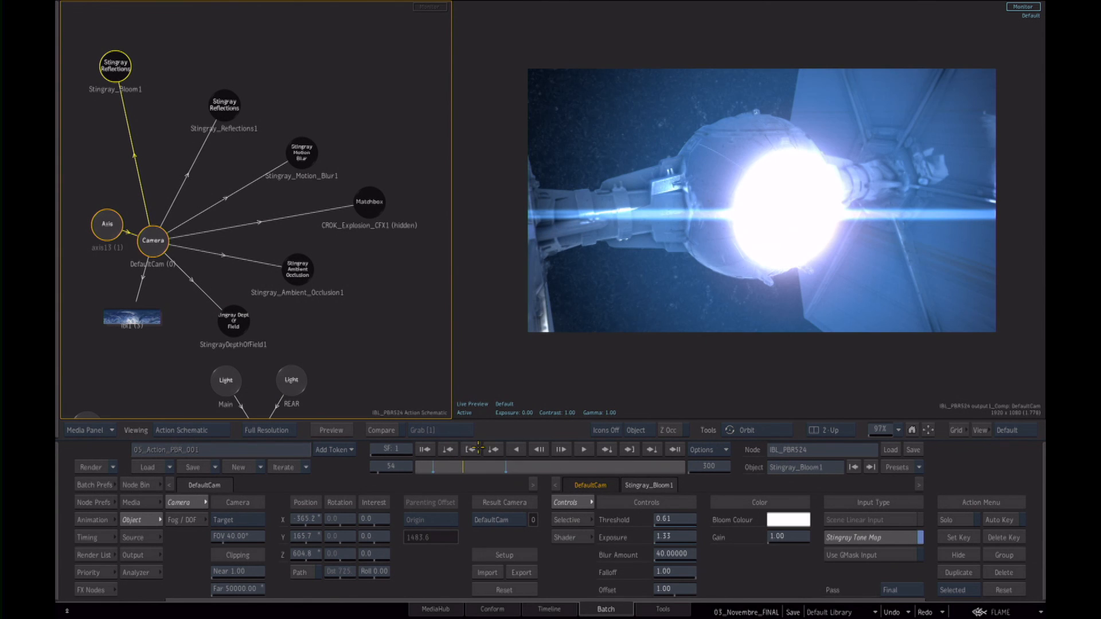
left_click_drag(818, 193, 777, 264)
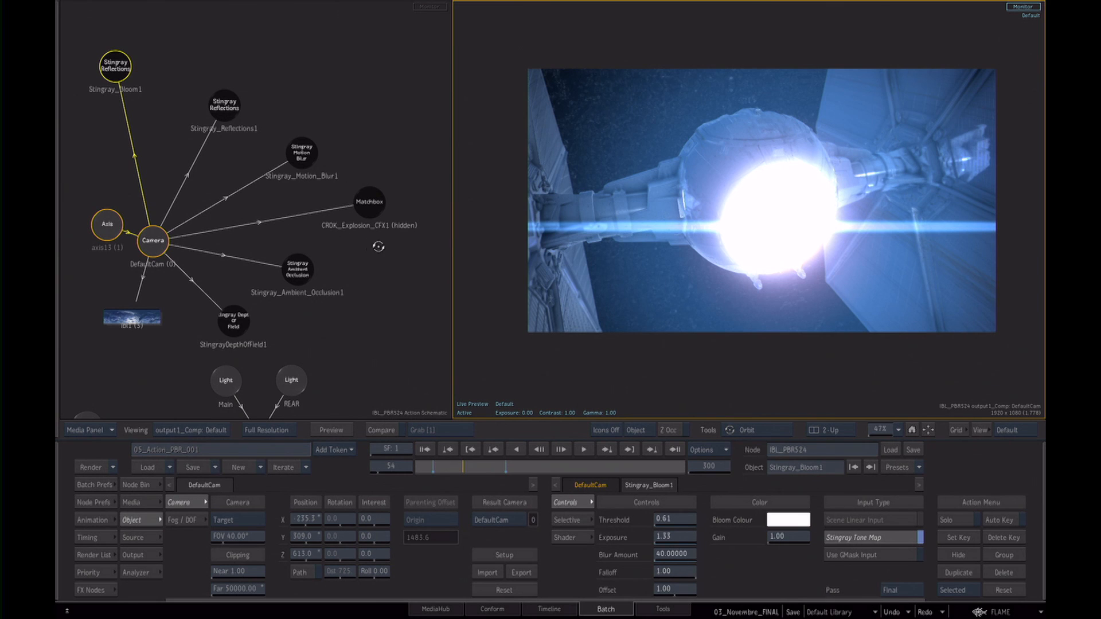
Unhide the CROK_Explosion_CFX1 Matchbox on DefaultCam and check the explosion from another angle up to frame 57.
left_click(378, 212)
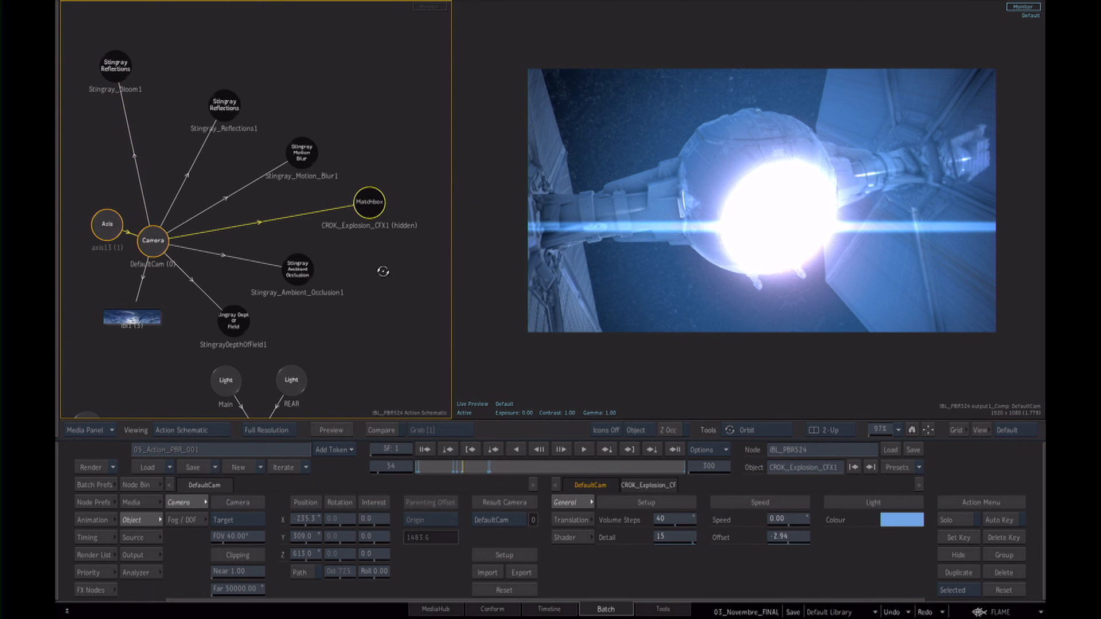
key("h")
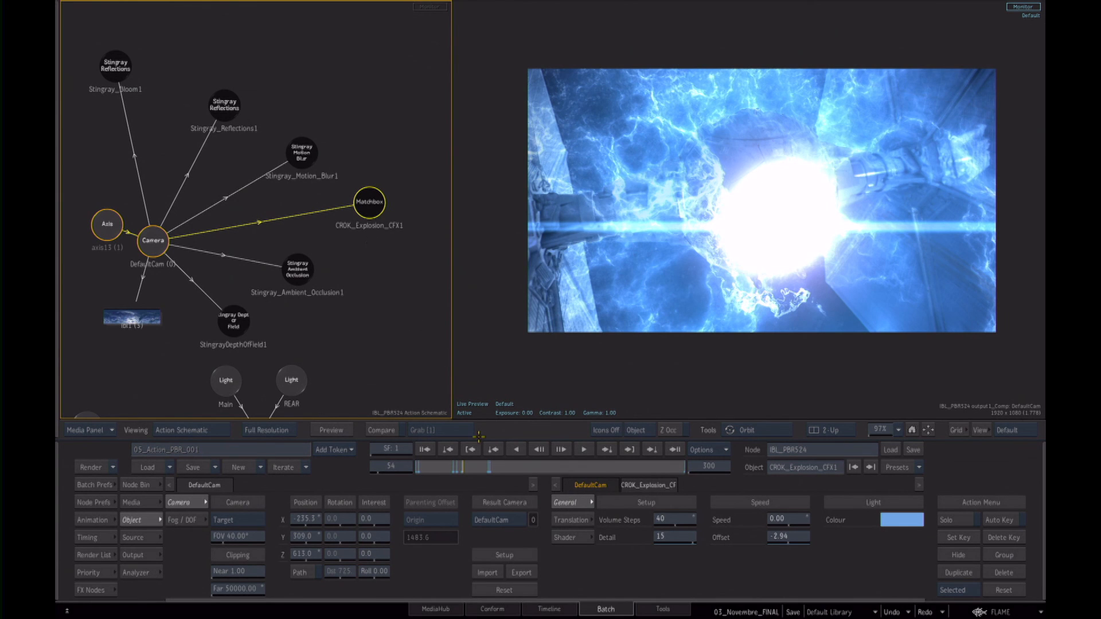
mouse_move(461, 468)
left_mouse_down()
mouse_move(462, 479)
mouse_move(485, 448)
left_mouse_up()
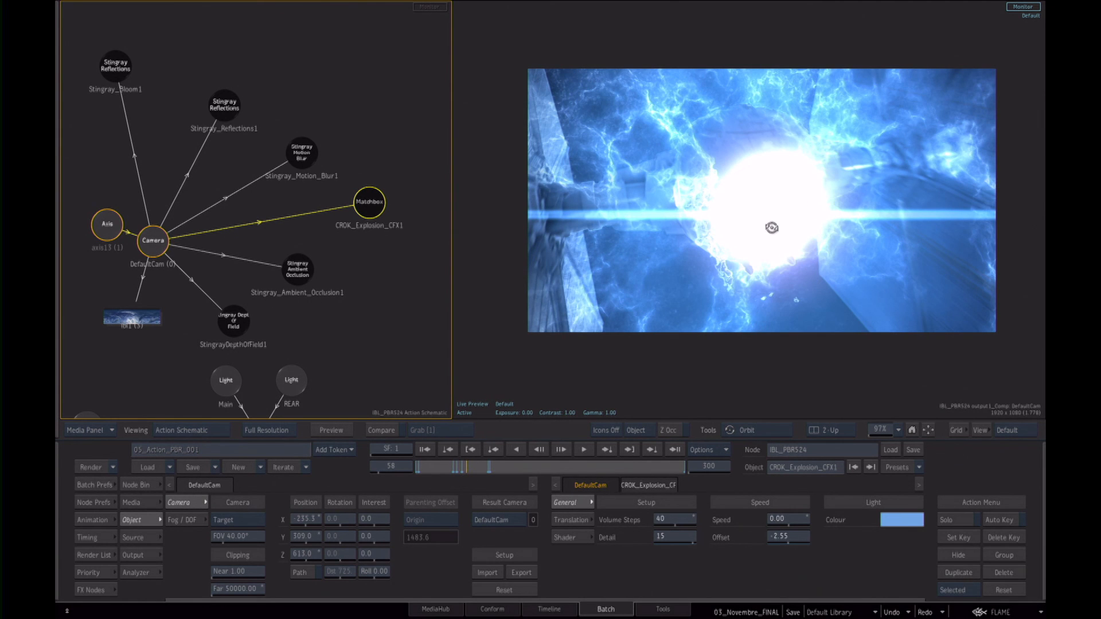
mouse_move(792, 220)
left_mouse_down()
mouse_move(838, 214)
mouse_move(777, 205)
left_mouse_up()
left_click_drag(467, 469, 464, 469)
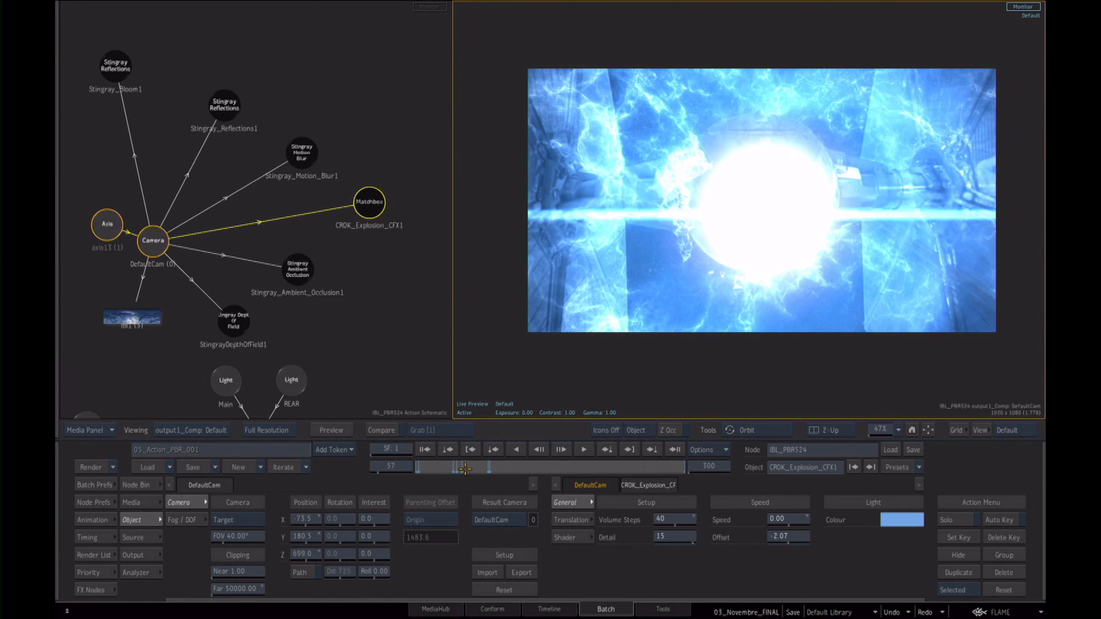
Set the CROK_Explosion_CFX1 Volume Steps to 29 and Detail to 4, checking the explosion from different camera angles.
left_click_drag(405, 232, 402, 238)
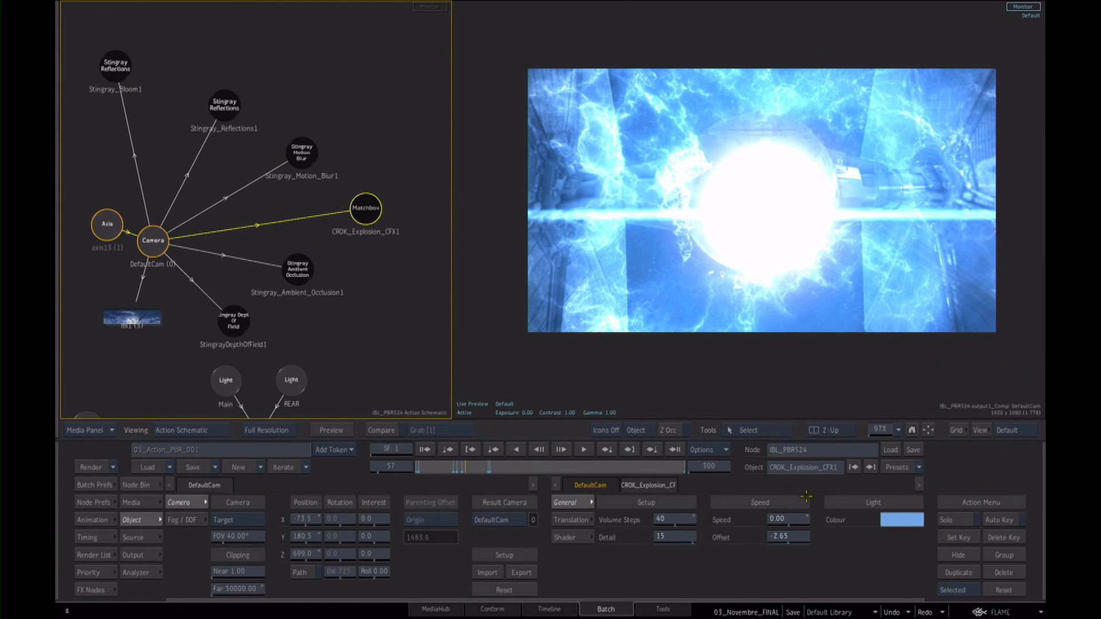
left_click_drag(665, 521, 665, 541)
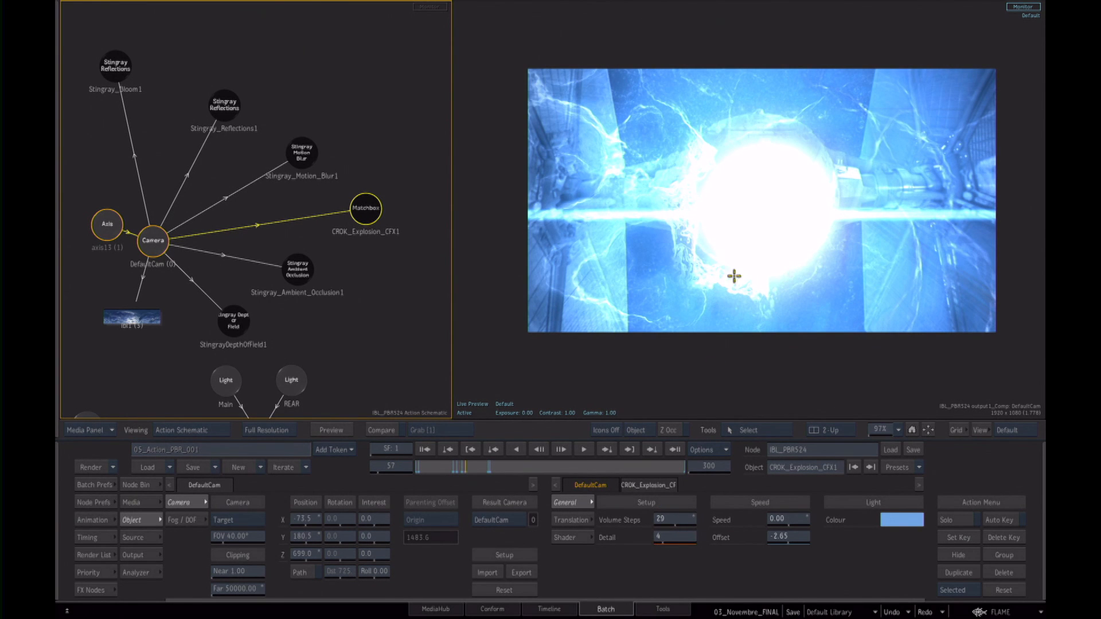
left_click_drag(775, 223, 794, 230)
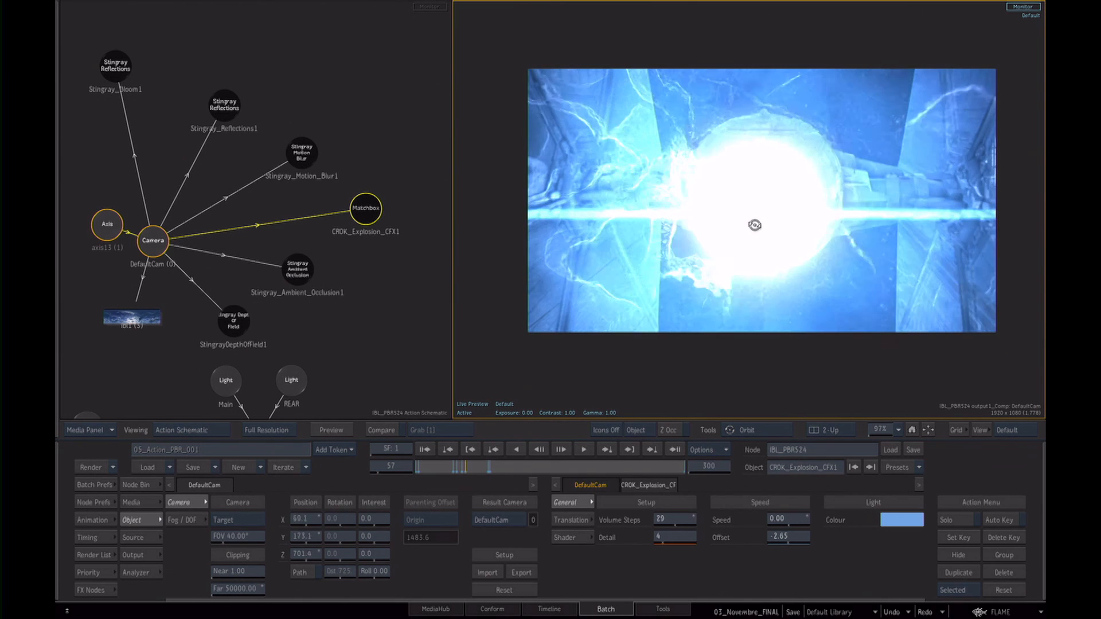
left_click_drag(755, 227, 758, 230)
Return to the Batch schematic and open the crok heathaze node in the FINAL group under For_Render.
left_click(374, 285)
key("Escape")
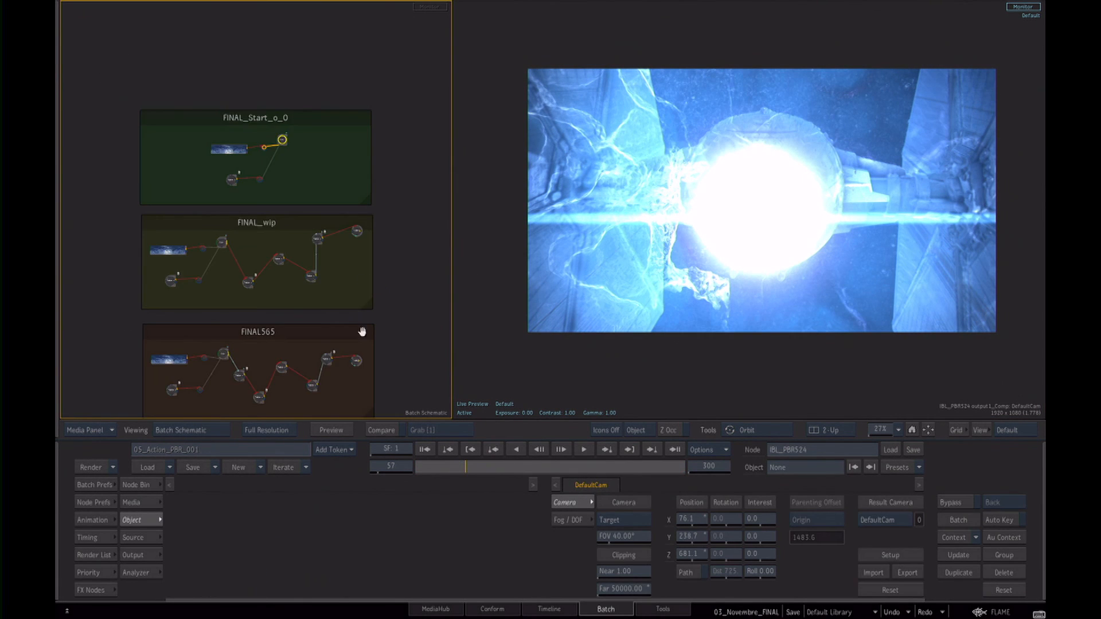
left_click_drag(361, 333, 357, 144)
left_click_drag(300, 294, 258, 152)
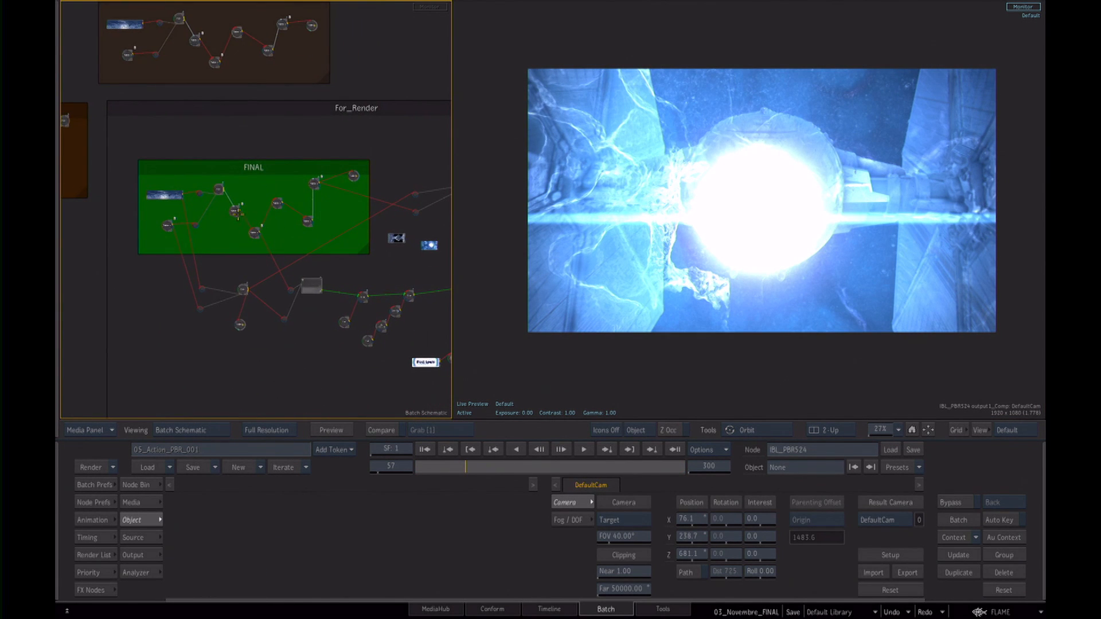
left_click(235, 211)
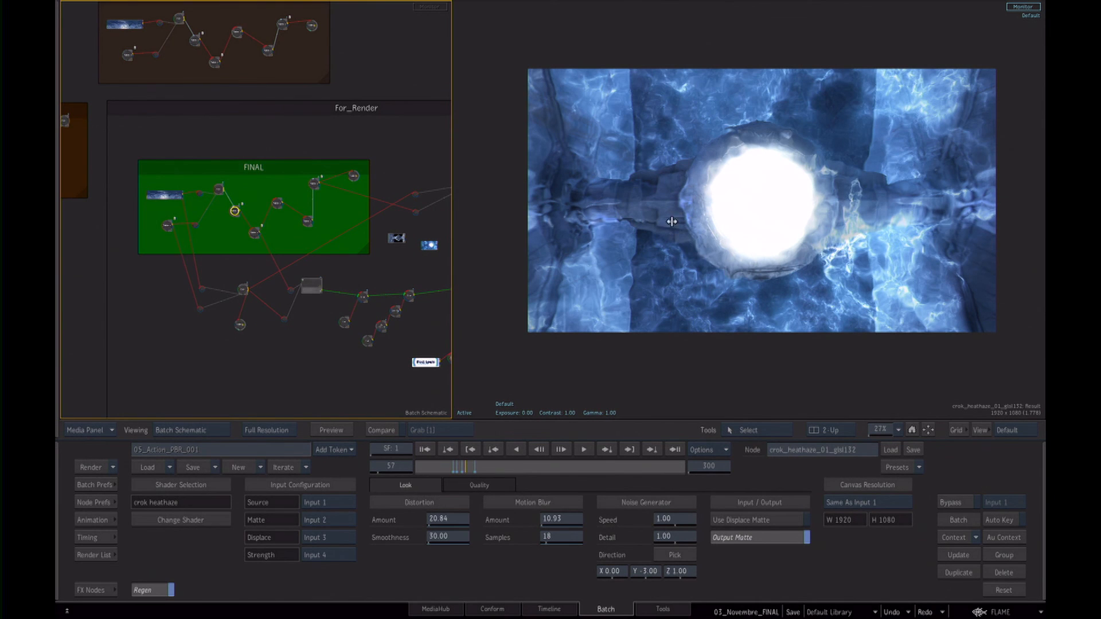
Review the heat haze result at frames 133 and 98, display the result view and bring up the media library.
mouse_move(455, 466)
left_mouse_down()
mouse_move(421, 469)
mouse_move(460, 484)
left_mouse_up()
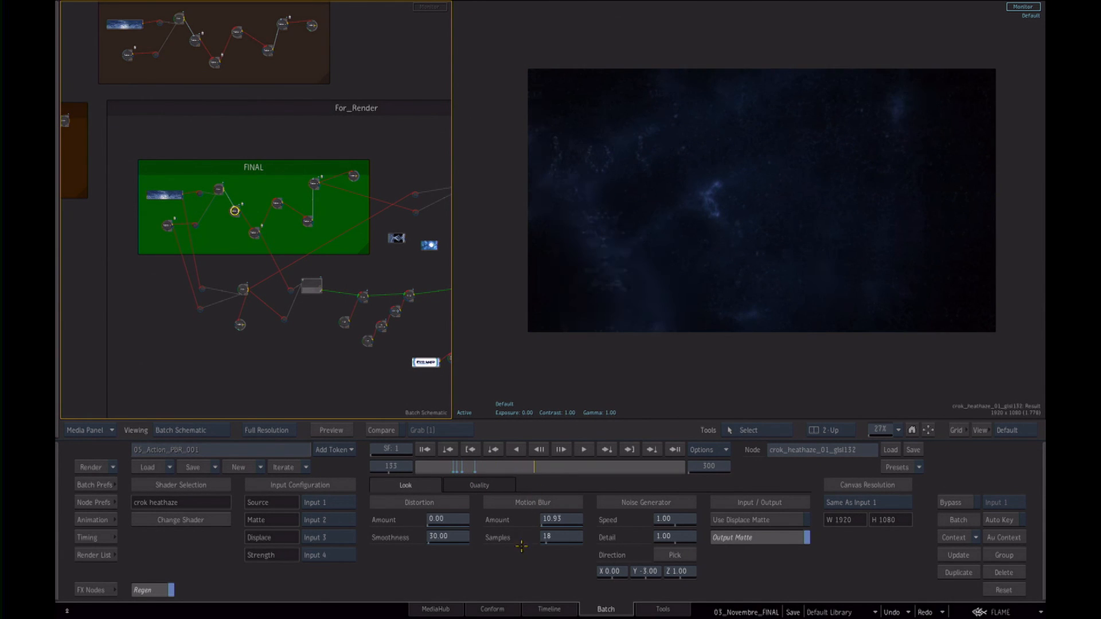
left_click_drag(519, 470, 473, 462)
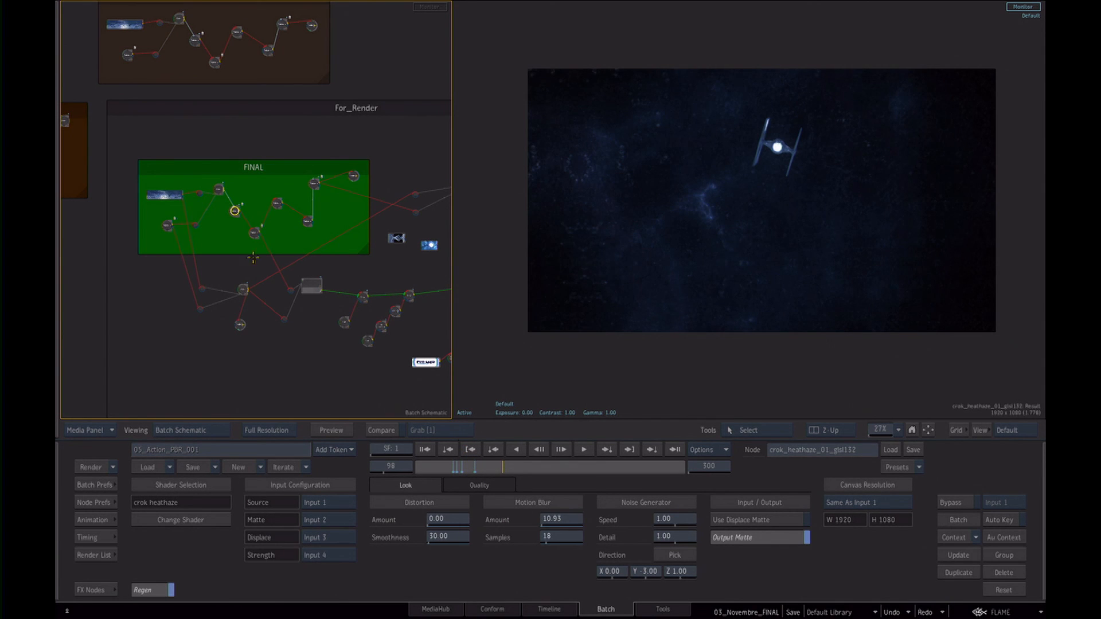
key("F4")
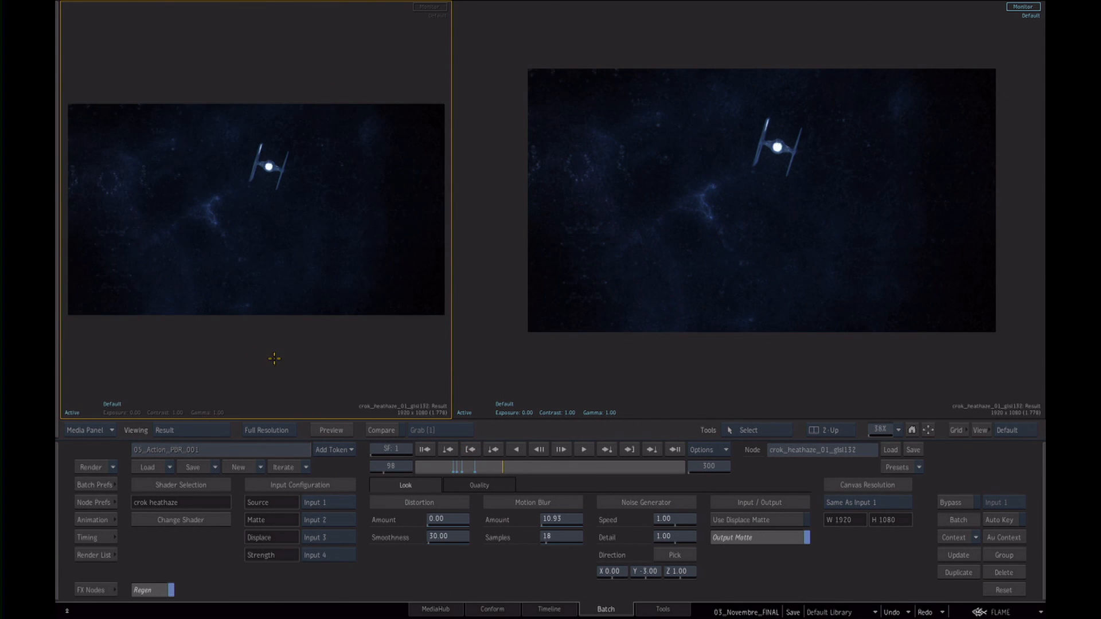
key("Tab")
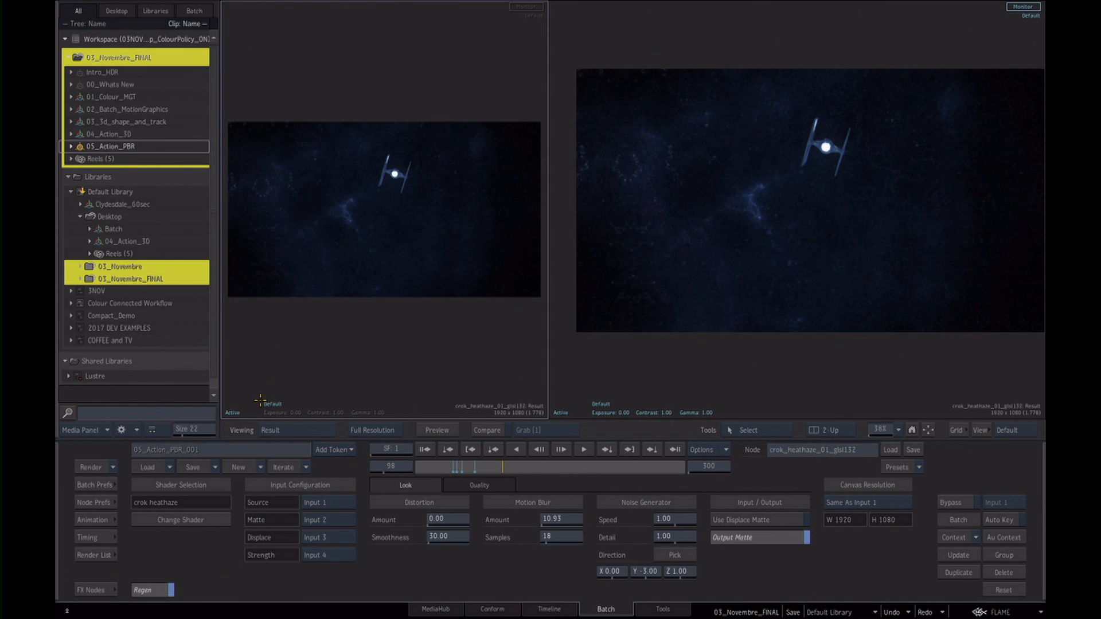